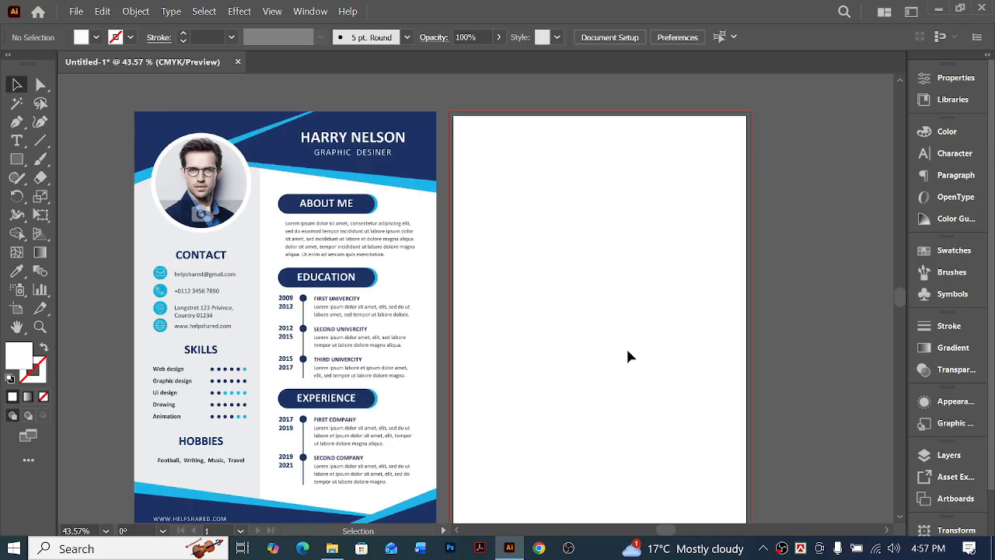
# Draw a white rectangle covering the whole blank artboard beside the sample resume
pyautogui.scroll(-3, 625, 348)
pyautogui.hscroll(5, 594, 357)
pyautogui.scroll(5, 586, 355)
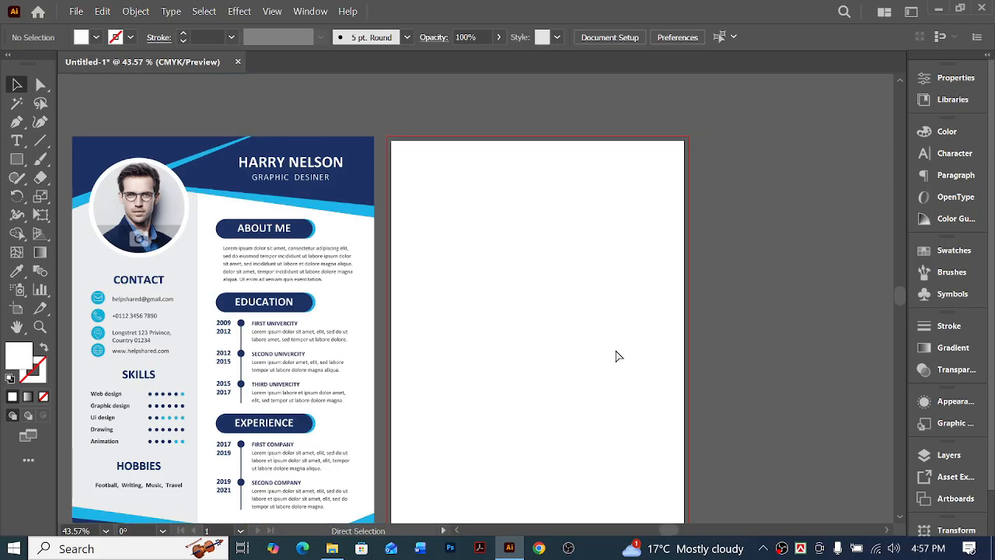
pyautogui.hscroll(-3, 618, 351)
pyautogui.scroll(-4, 622, 346)
pyautogui.click(11, 163)
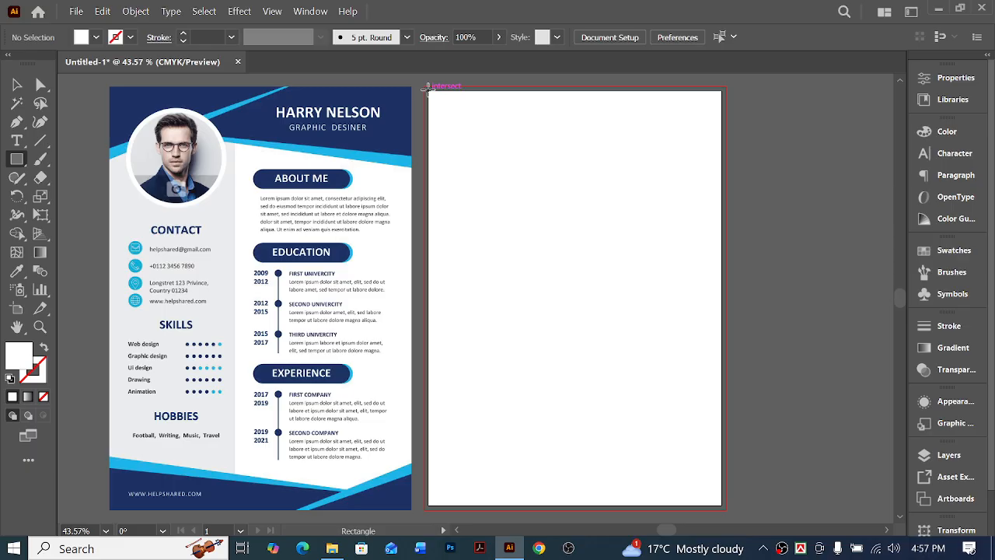
pyautogui.moveTo(427, 89); pyautogui.dragTo(721, 505)
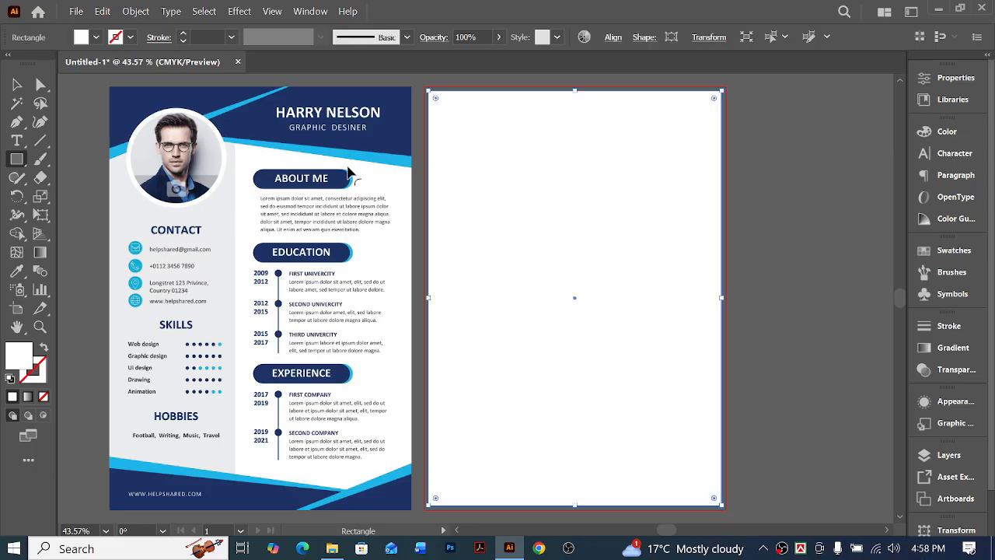
# Offset the rectangle's path by -0.5 in to create a margin frame and remove the frame's fill
pyautogui.click(135, 10)
pyautogui.moveTo(285, 366)
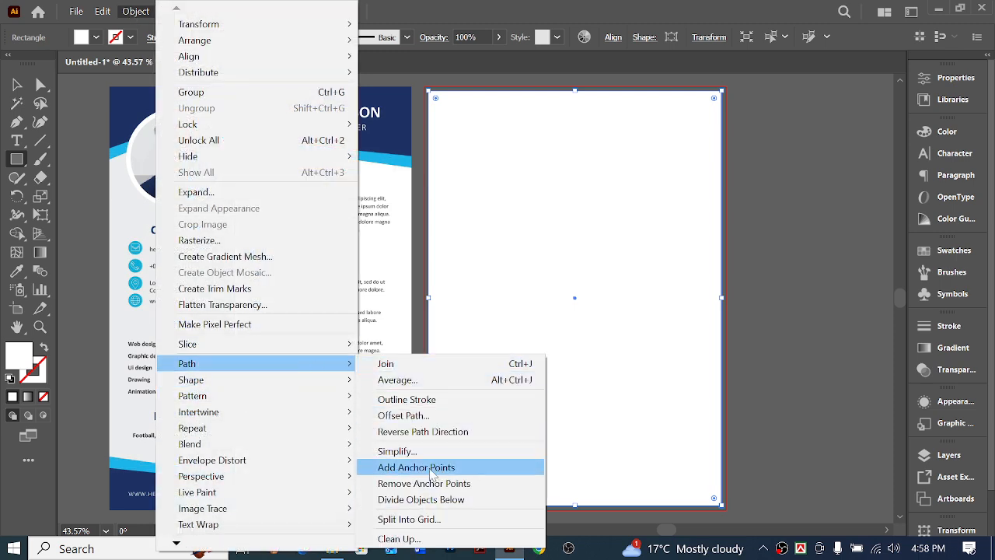
pyautogui.click(440, 415)
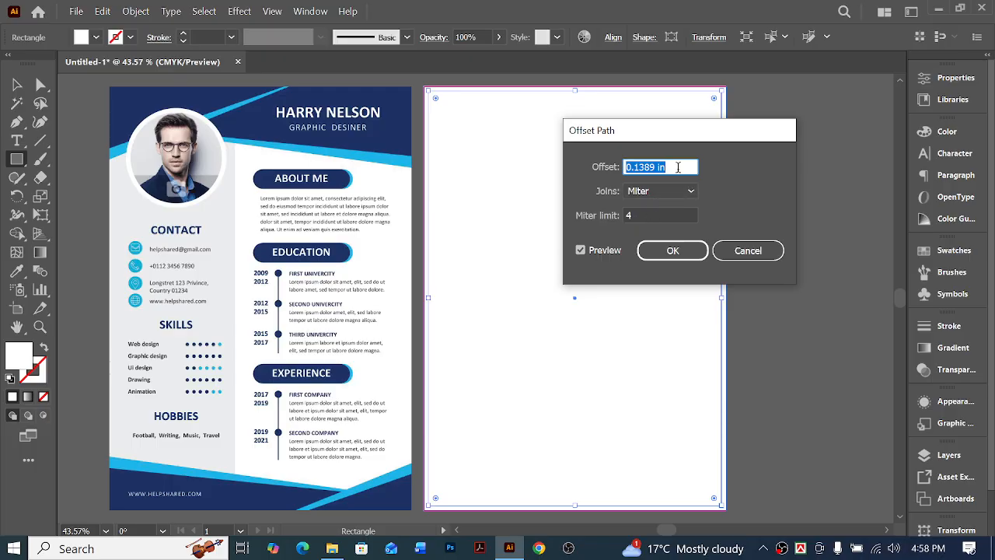
pyautogui.write('-.5')
pyautogui.press('Return')
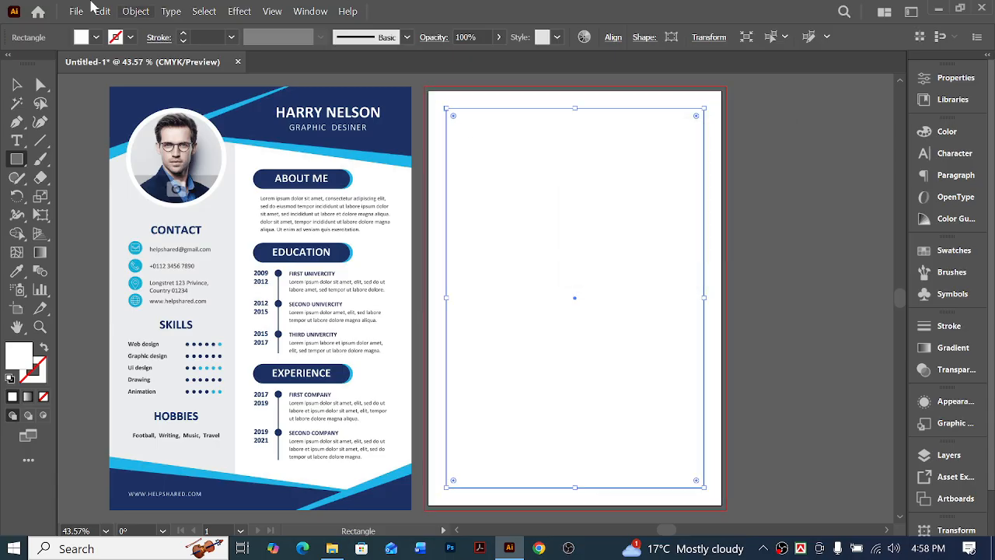
pyautogui.click(43, 396)
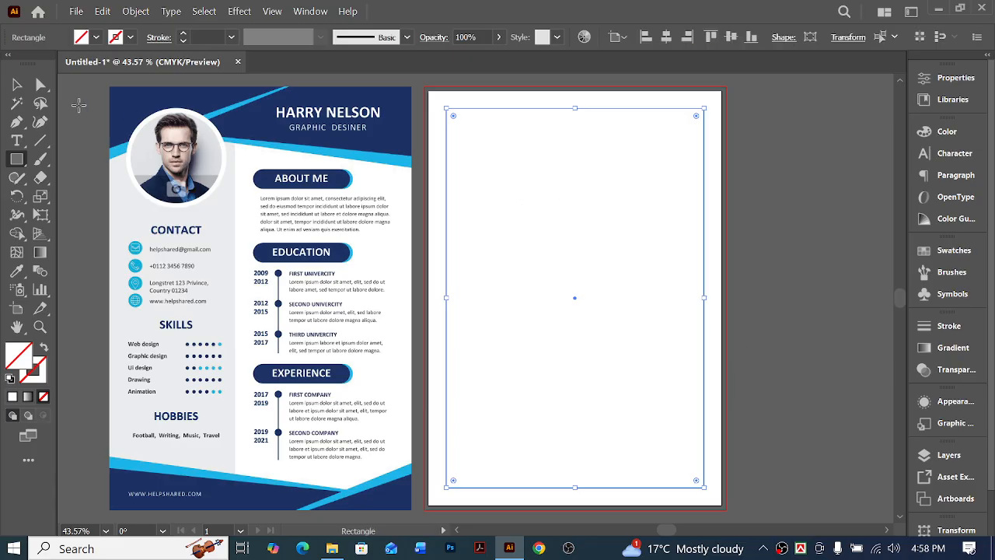
# Enlarge the white background rectangle so that its edges reach the red bleed line on all sides of the artboard
pyautogui.click(17, 83)
pyautogui.click(462, 98)
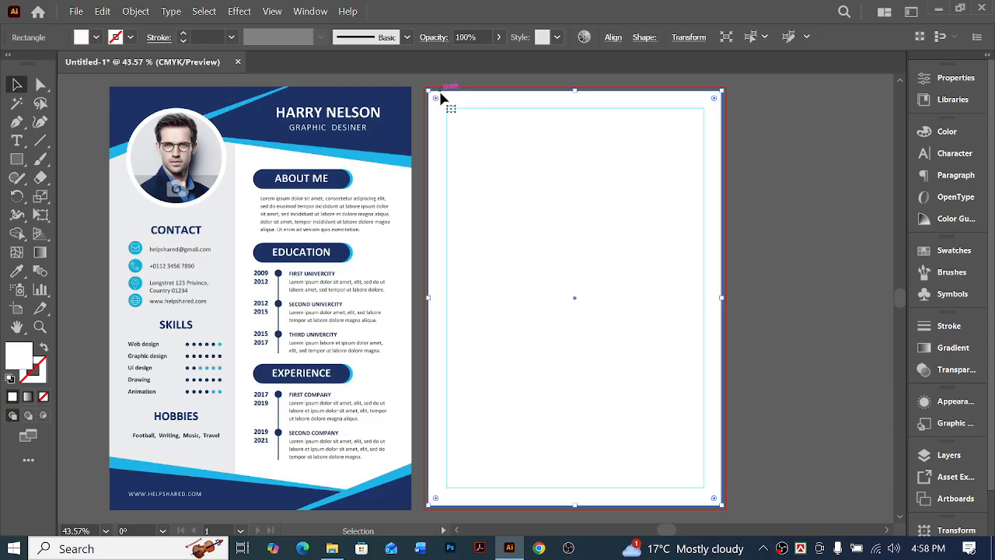
pyautogui.moveTo(449, 96); pyautogui.dragTo(444, 93)
pyautogui.scroll(-2, 699, 424)
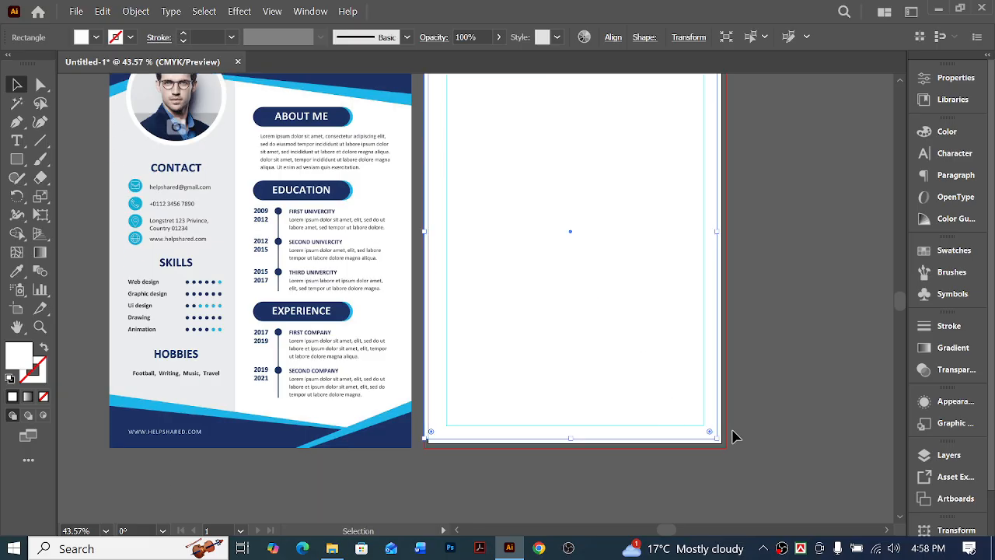
pyautogui.moveTo(717, 441); pyautogui.dragTo(727, 449)
pyautogui.scroll(3, 697, 269)
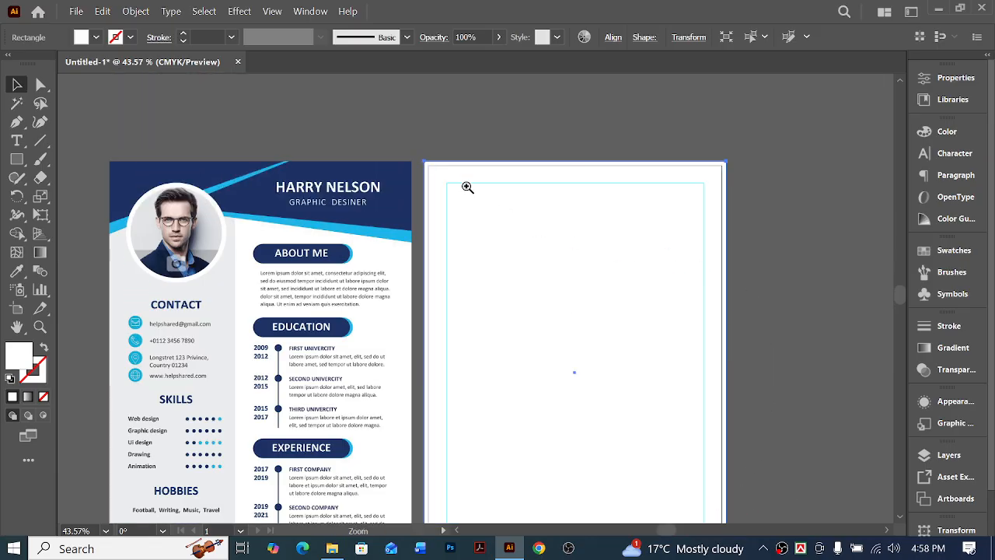
pyautogui.click(466, 186)
pyautogui.click(484, 287)
pyautogui.click(483, 287)
pyautogui.click(477, 317)
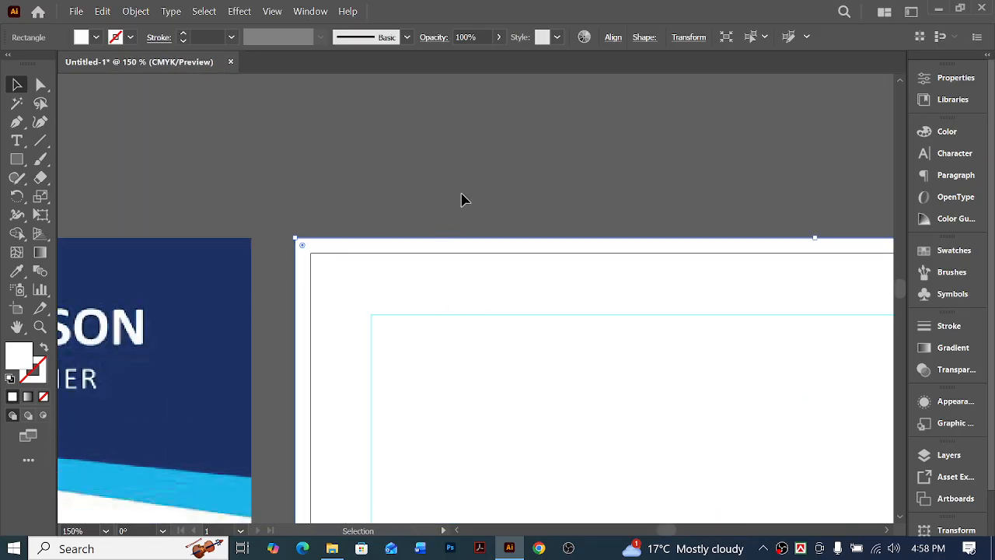
pyautogui.hotkey('ctrl', '0')
pyautogui.click(783, 258)
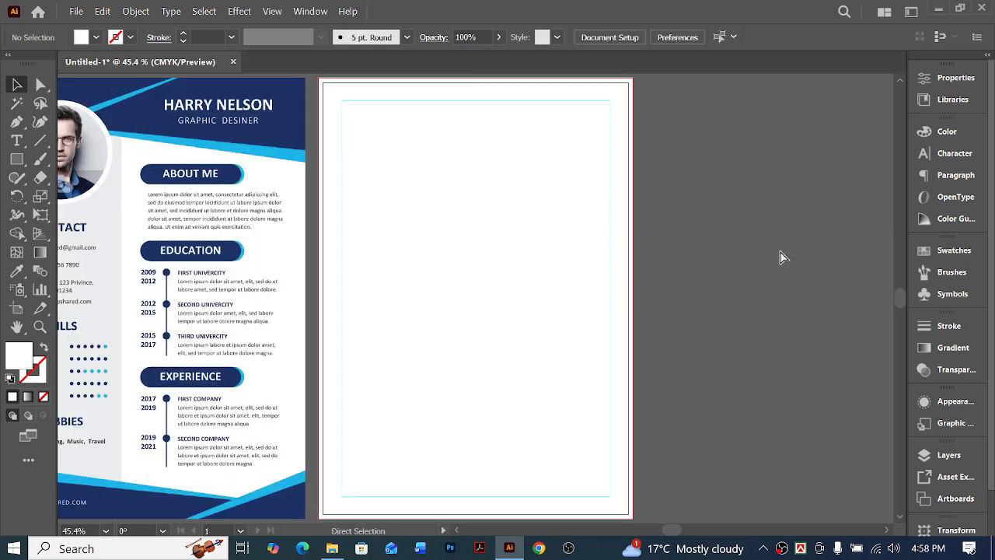
# Lock the white background rectangle so it cannot be selected
pyautogui.hscroll(1, 688, 285)
pyautogui.click(521, 273)
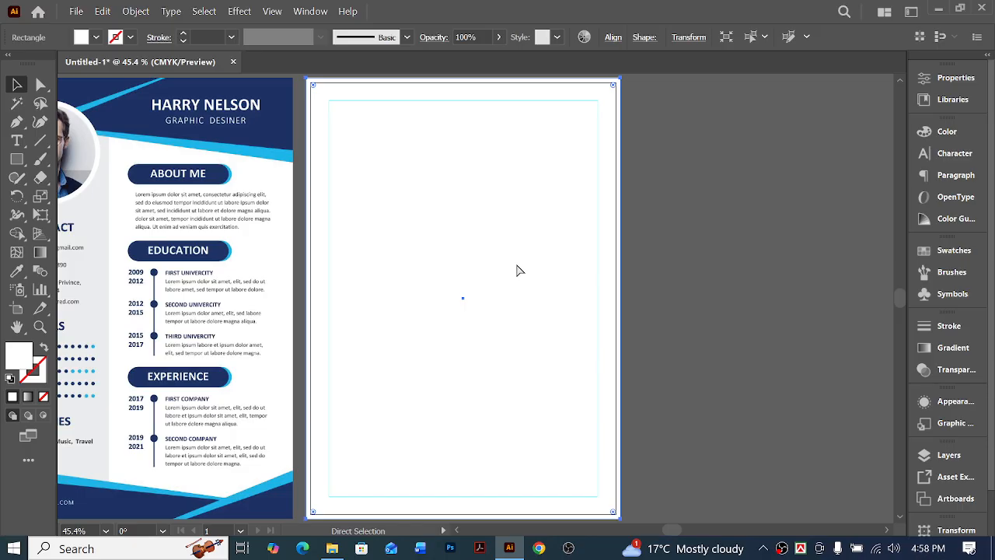
pyautogui.press('Delete')
pyautogui.hscroll(-5, 690, 317)
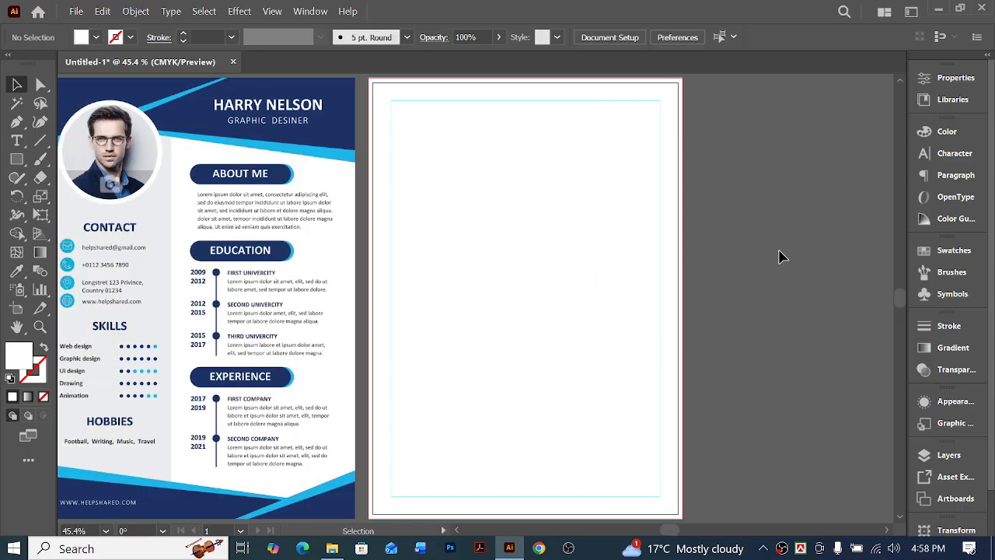
# Draw a header rectangle about 8.5 × 2.4 in across the page top and fill it with the sample resume's light blue
pyautogui.click(17, 159)
pyautogui.scroll(5, 391, 124)
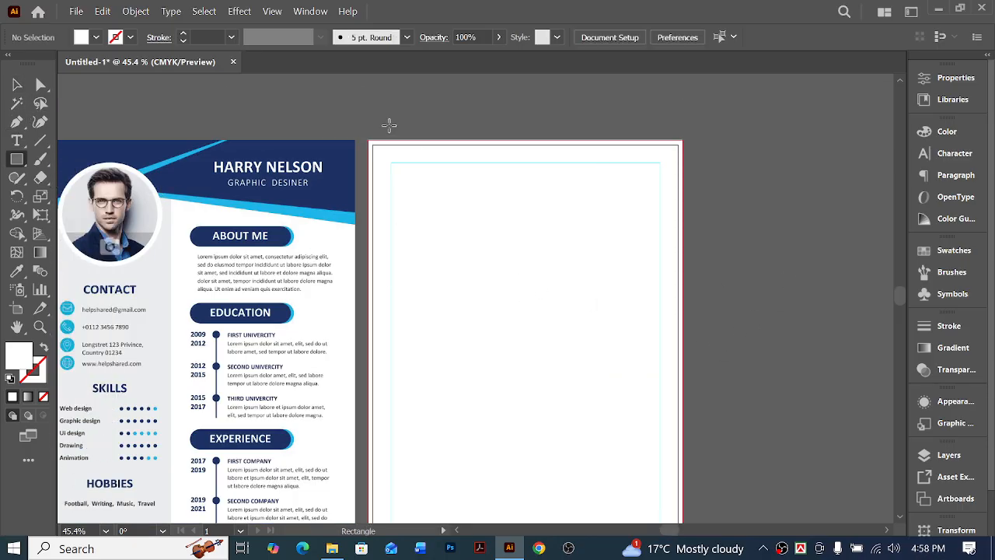
pyautogui.moveTo(365, 139); pyautogui.dragTo(684, 228)
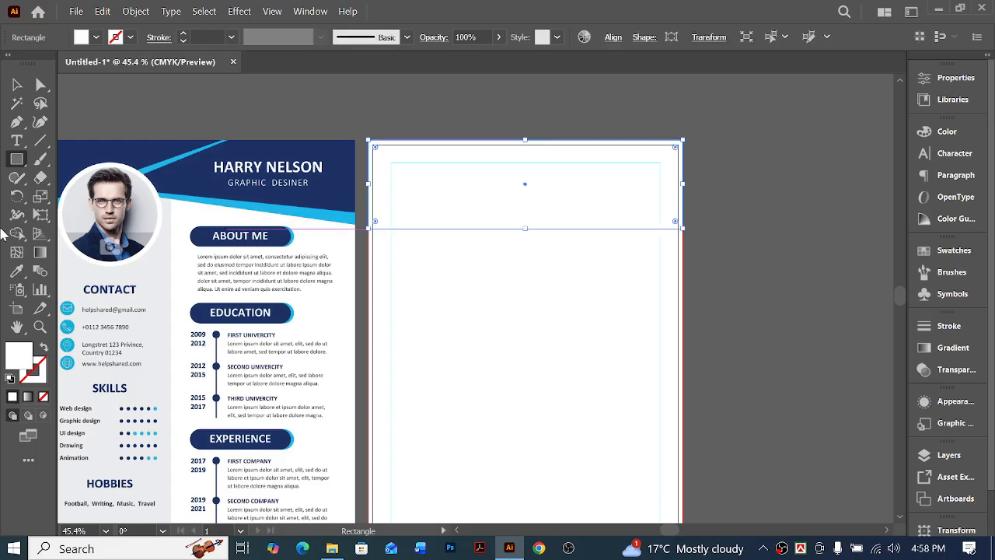
pyautogui.click(16, 271)
pyautogui.click(352, 211)
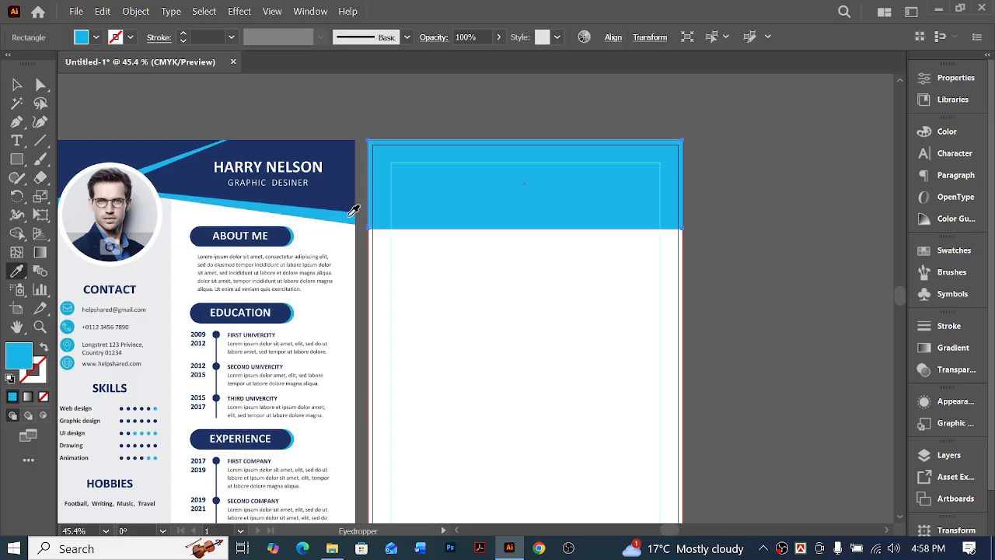
# Duplicate the light blue header in place, shorten the copy from its lower edge and fill it with the sample's navy blue
pyautogui.click(17, 84)
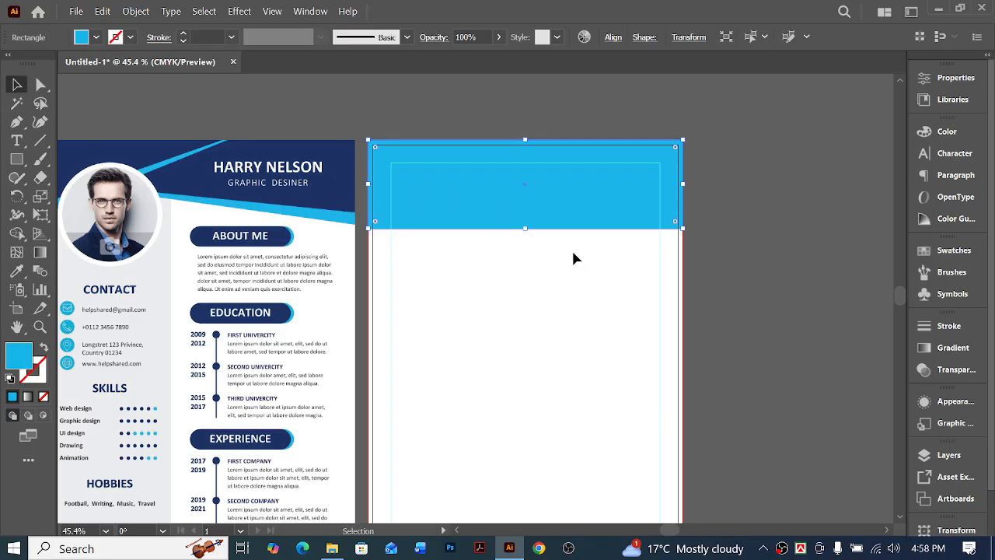
pyautogui.moveTo(528, 232); pyautogui.dragTo(531, 218)
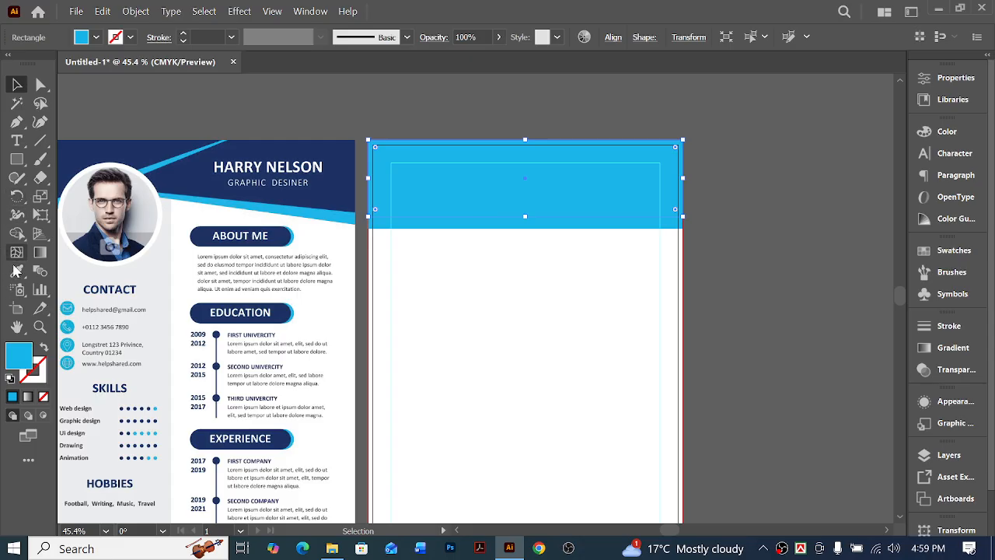
pyautogui.click(15, 269)
pyautogui.click(343, 170)
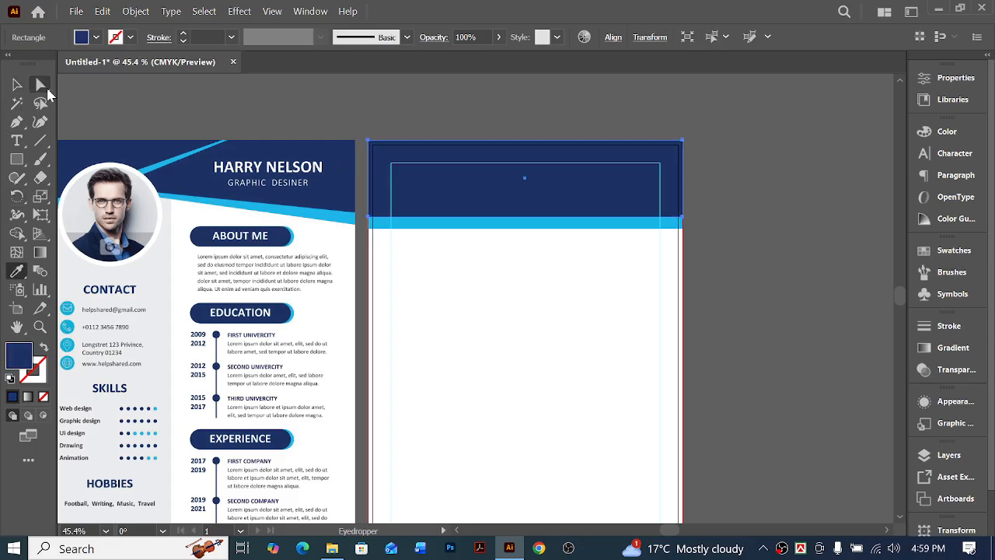
# Raise the lower-left corner points of both header shapes together to give the header a slanted lower edge
pyautogui.click(42, 87)
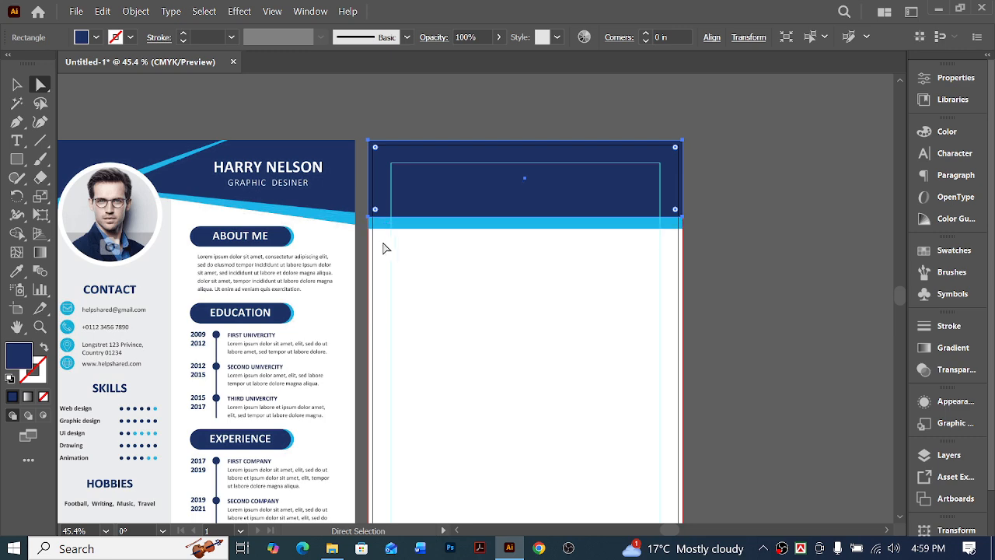
pyautogui.moveTo(382, 243); pyautogui.dragTo(371, 182)
pyautogui.click(455, 229)
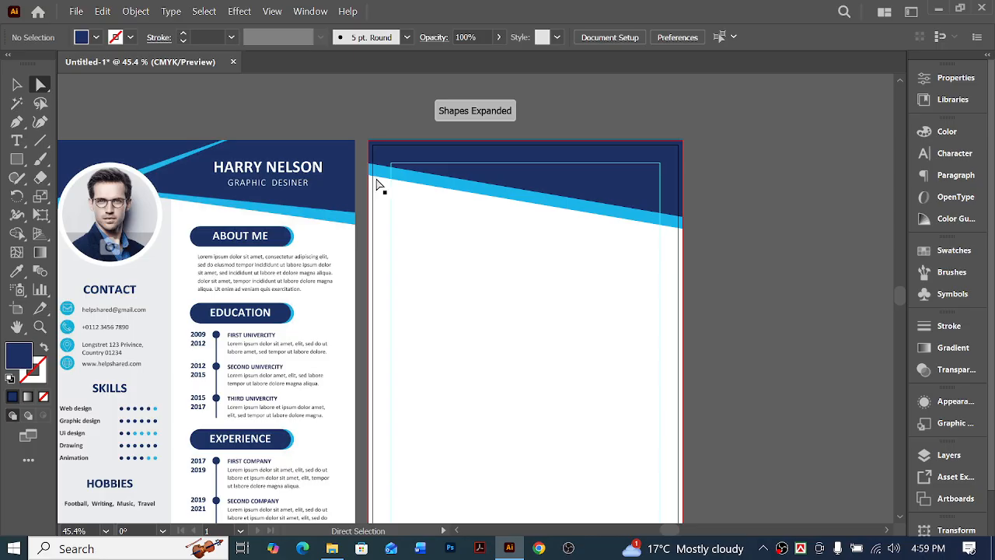
# Nudge the light blue shape's lower-left anchor point upward so its stripe tapers to a thin end at the page's left edge
pyautogui.click(371, 179)
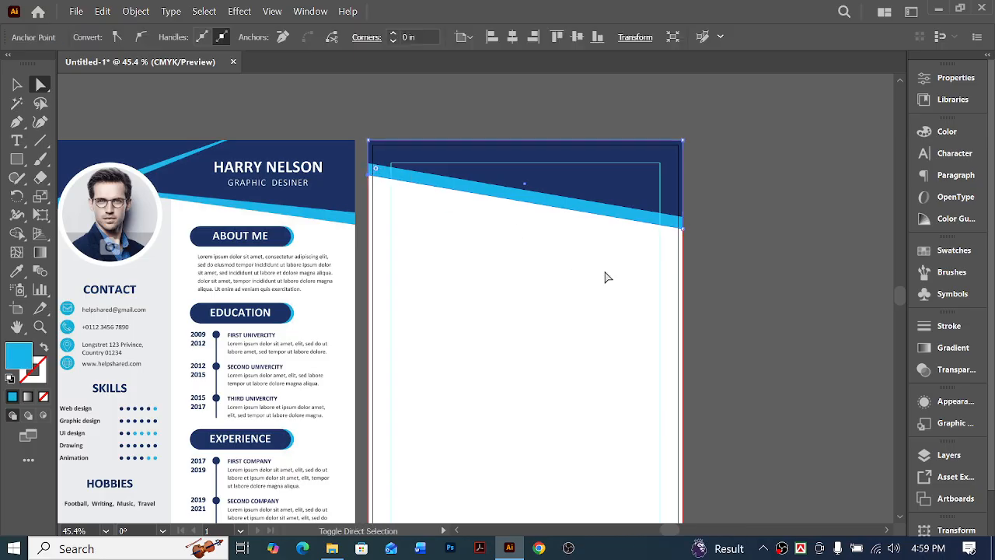
pyautogui.press('Up')
pyautogui.press('Up')
pyautogui.press('Up')
pyautogui.press('Up')
pyautogui.press('Up')
pyautogui.press('Up')
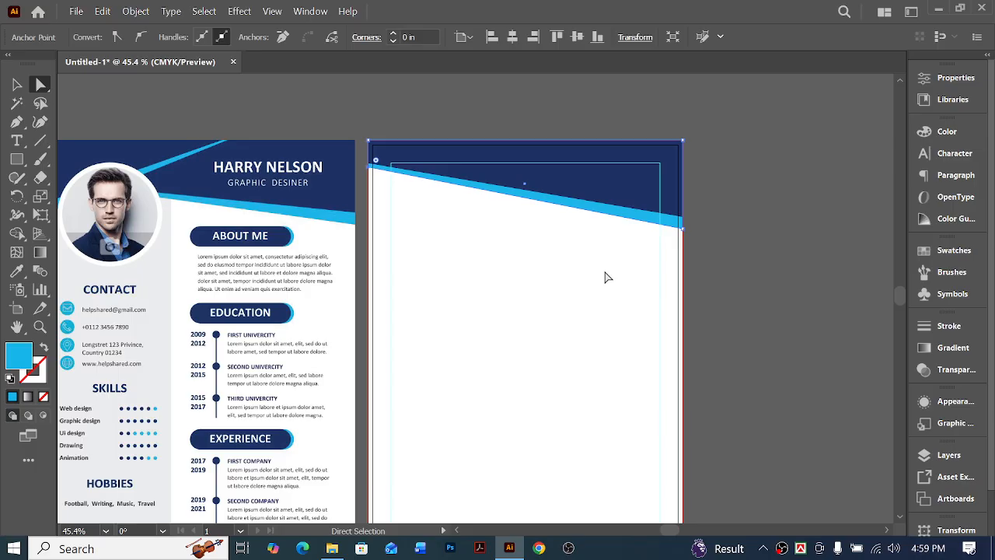
pyautogui.press('Up')
pyautogui.press('Up')
pyautogui.press('Up')
pyautogui.press('Up')
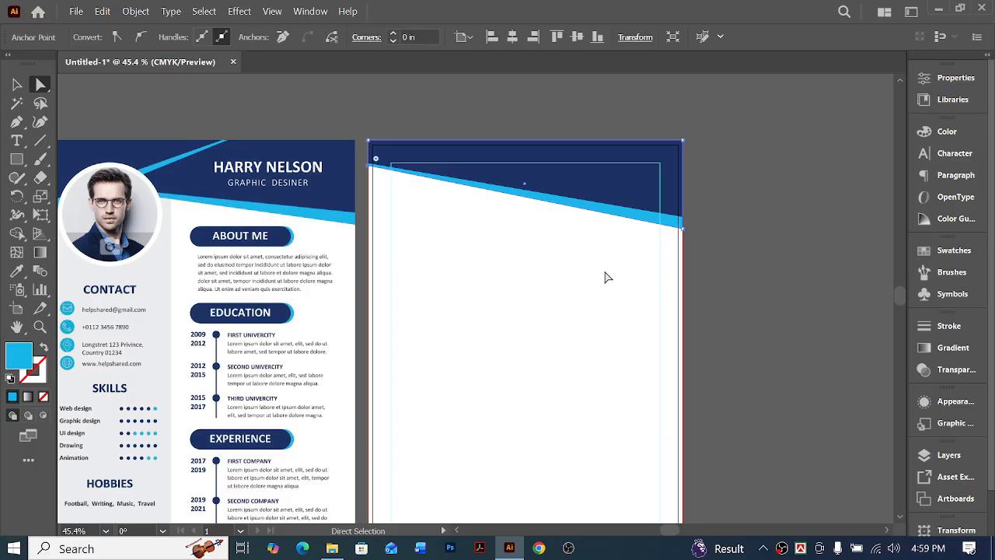
pyautogui.click(809, 281)
pyautogui.hscroll(2, 772, 282)
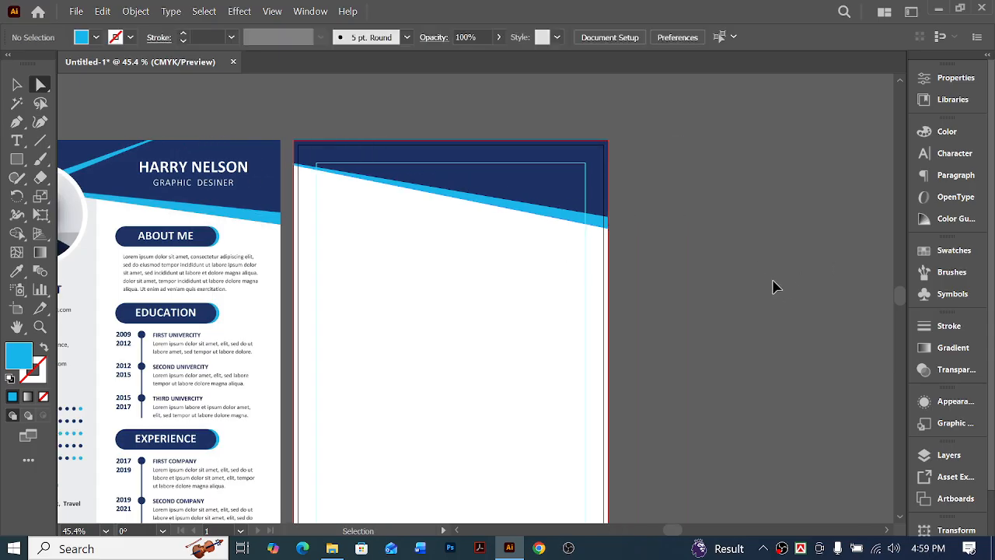
pyautogui.hscroll(-1, 773, 253)
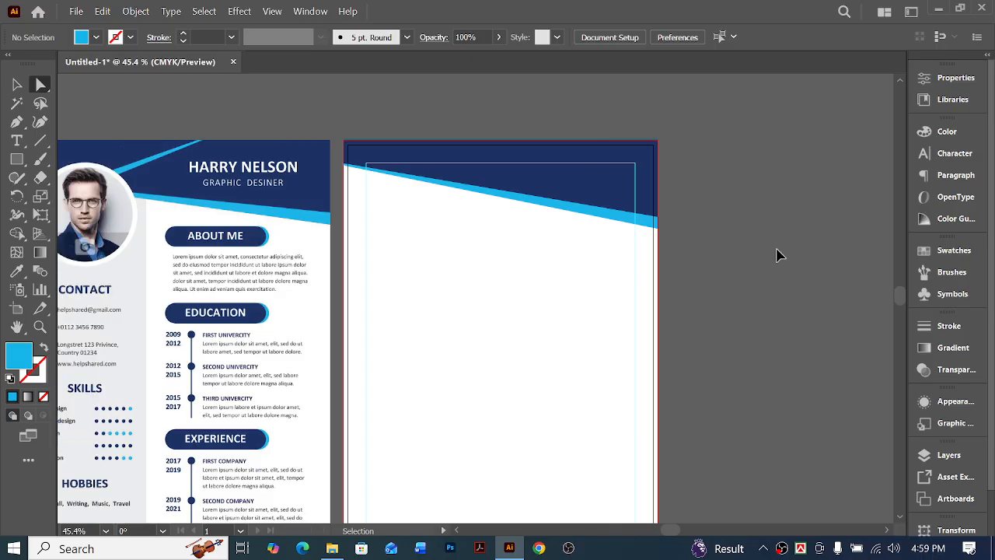
pyautogui.click(15, 84)
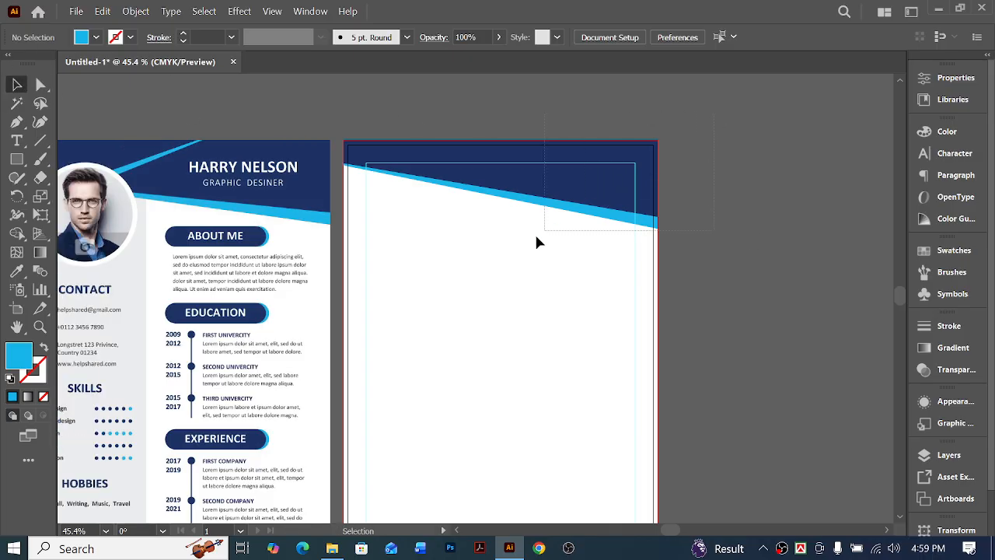
pyautogui.moveTo(539, 244); pyautogui.dragTo(544, 244)
pyautogui.click(704, 263)
pyautogui.moveTo(698, 303); pyautogui.dragTo(414, 360)
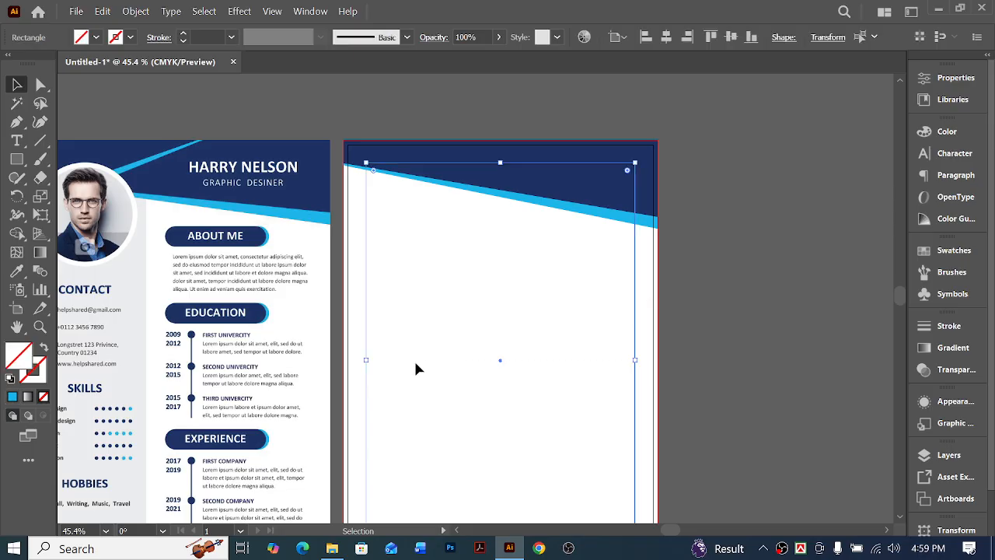
pyautogui.click(744, 280)
# Create a rectangle 3.5 in wide and 2.401 in high on the page below the slanted header
pyautogui.hscroll(-1, 774, 300)
pyautogui.scroll(-1, 803, 290)
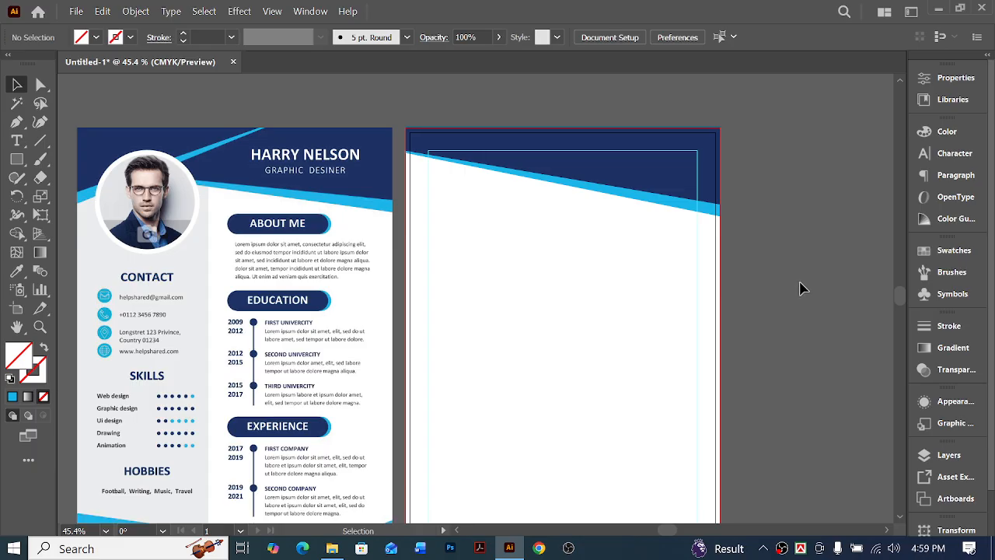
pyautogui.scroll(-1, 803, 289)
pyautogui.hscroll(-1, 791, 299)
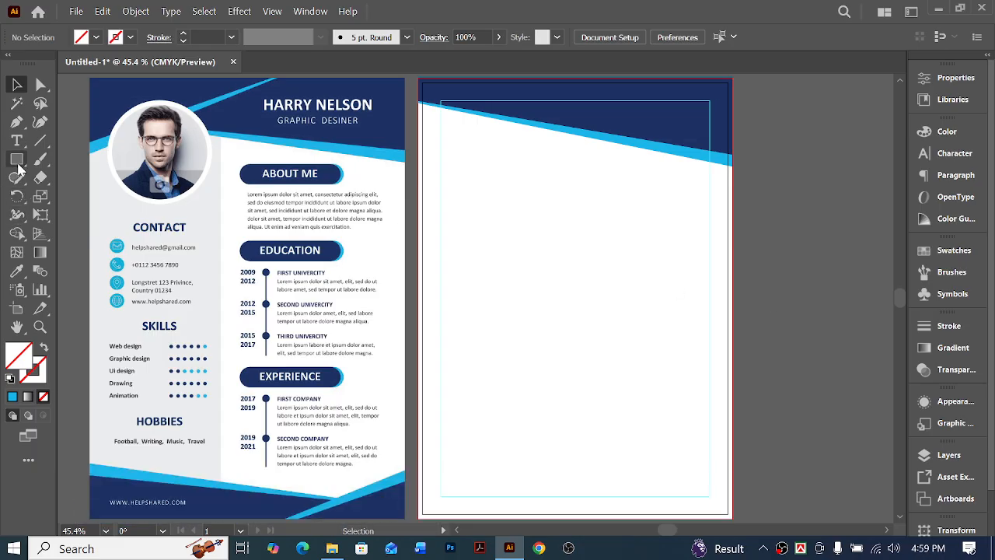
pyautogui.click(18, 163)
pyautogui.scroll(1, 408, 223)
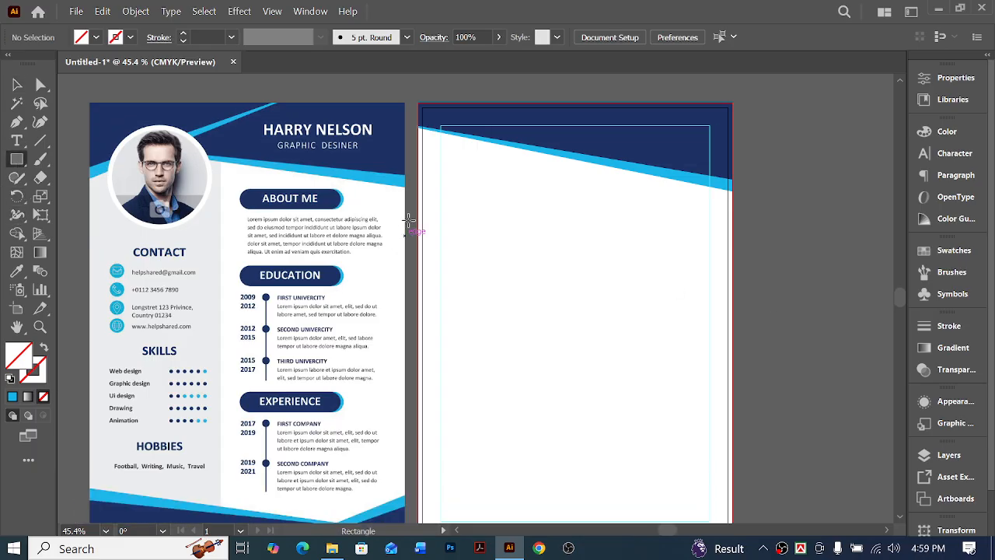
pyautogui.click(451, 218)
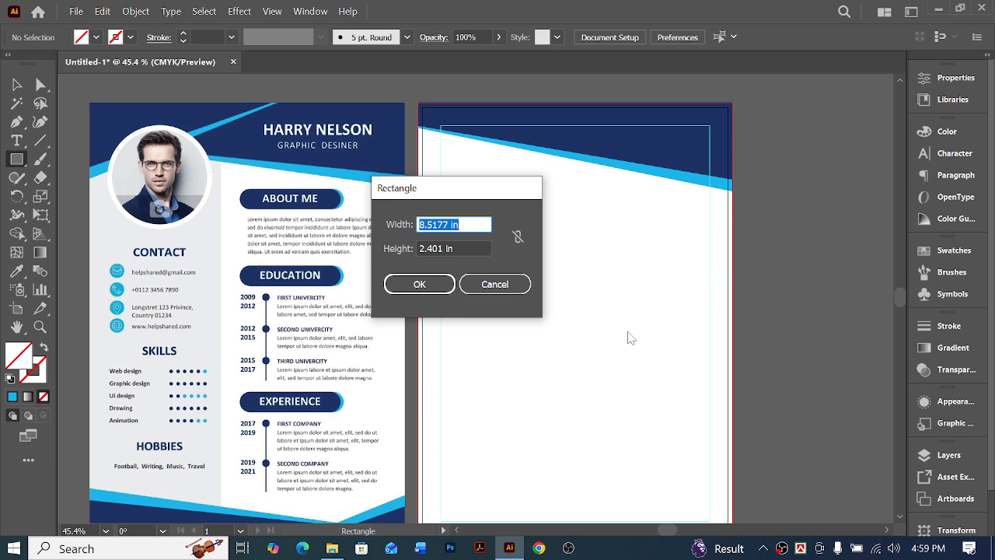
pyautogui.write('3.5')
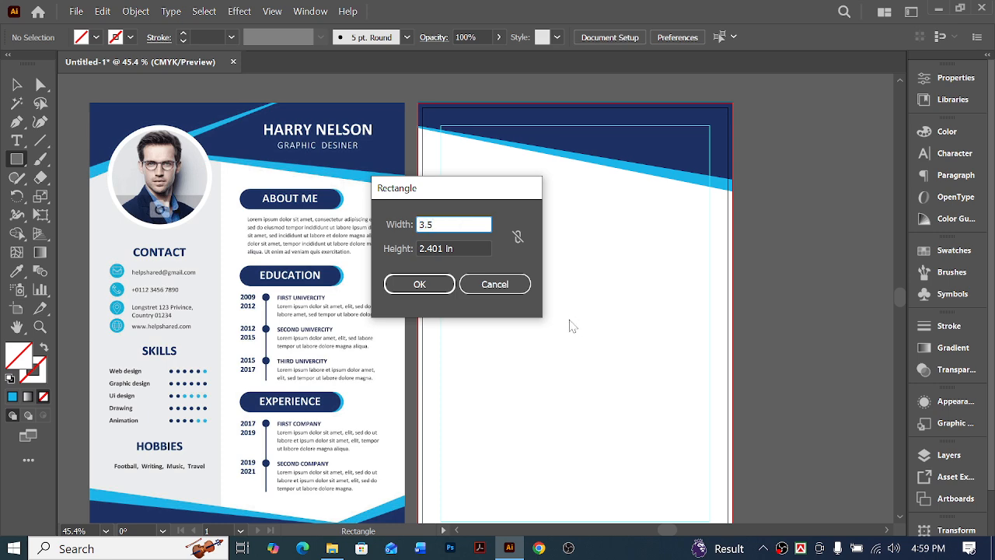
pyautogui.click(438, 285)
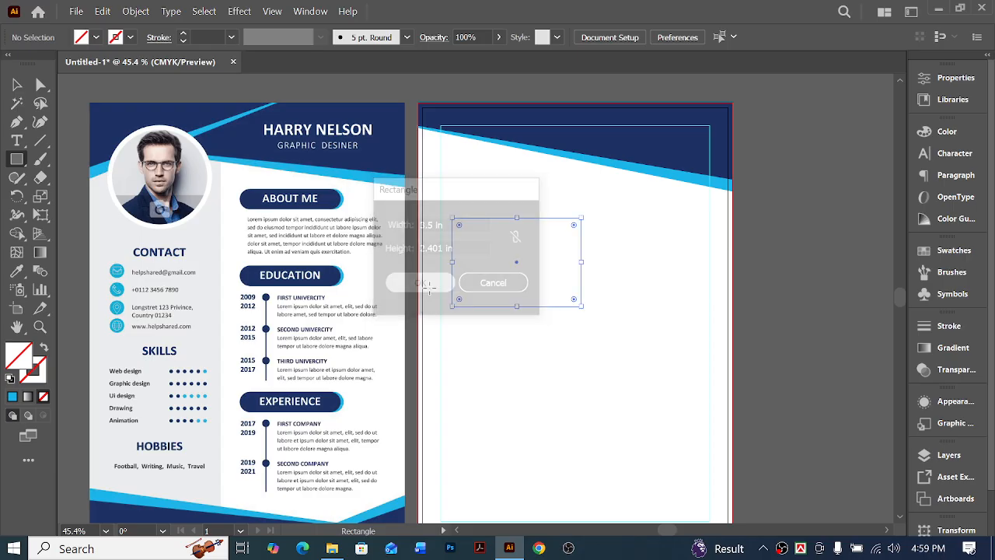
# Fill the new rectangle with the sample sidebar's light grey and move it to the page's upper-left corner
pyautogui.click(16, 270)
pyautogui.click(202, 232)
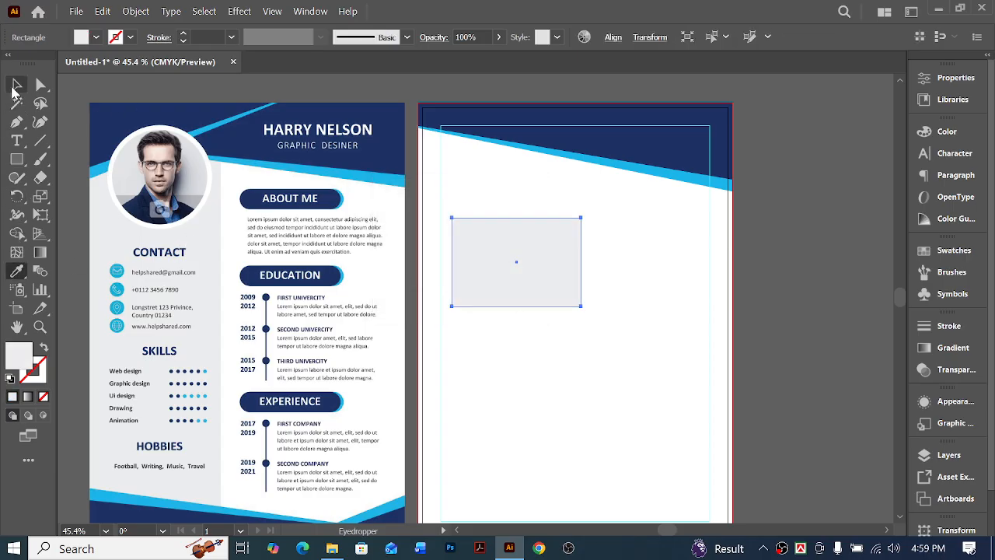
pyautogui.click(17, 84)
pyautogui.moveTo(535, 250); pyautogui.dragTo(485, 113)
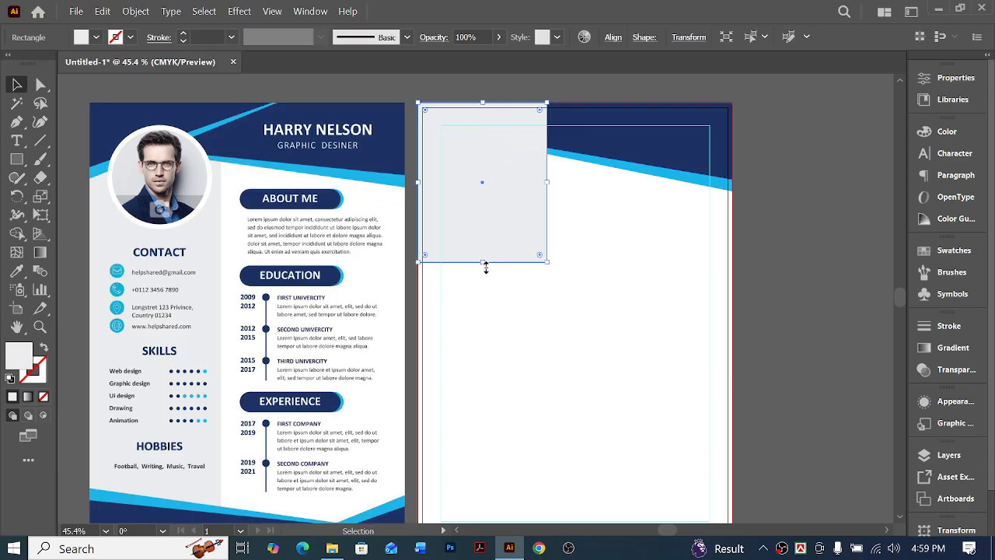
# Stretch the grey rectangle down to the page's lower edge to form a full-height sidebar
pyautogui.scroll(-2, 492, 227)
pyautogui.moveTo(487, 202); pyautogui.dragTo(493, 482)
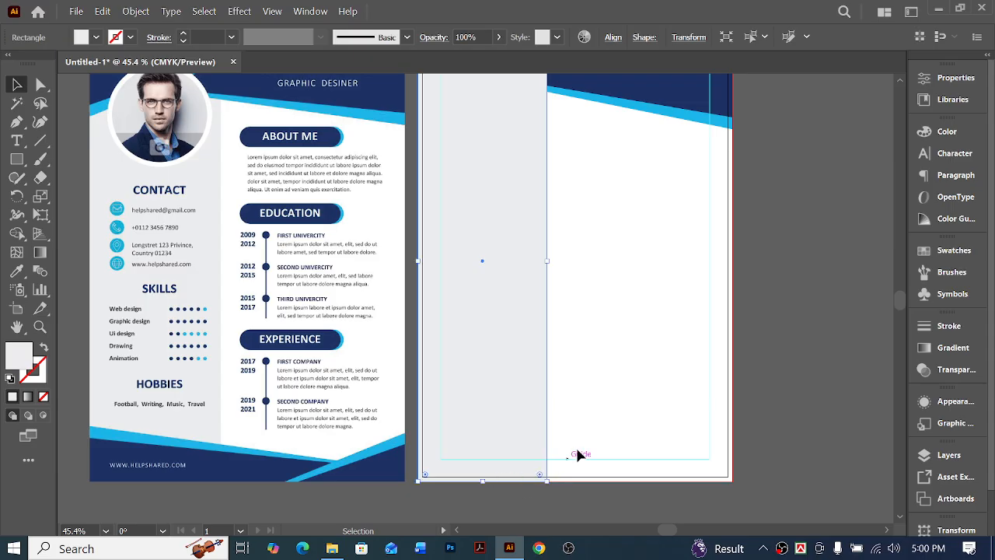
pyautogui.scroll(2, 614, 420)
# Group the navy and light blue header shapes and bring them in front of the grey sidebar
pyautogui.press('a')
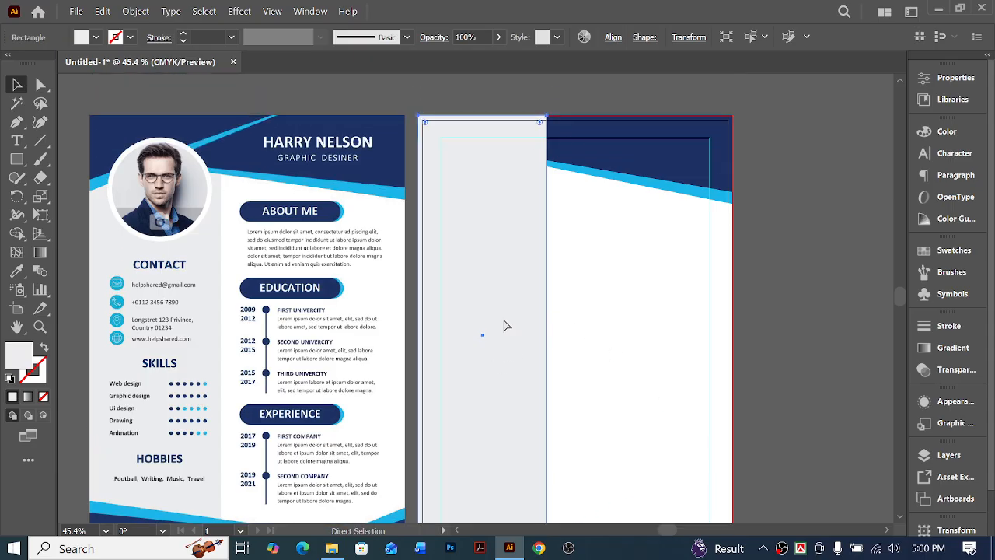
pyautogui.press('v')
pyautogui.click(659, 174)
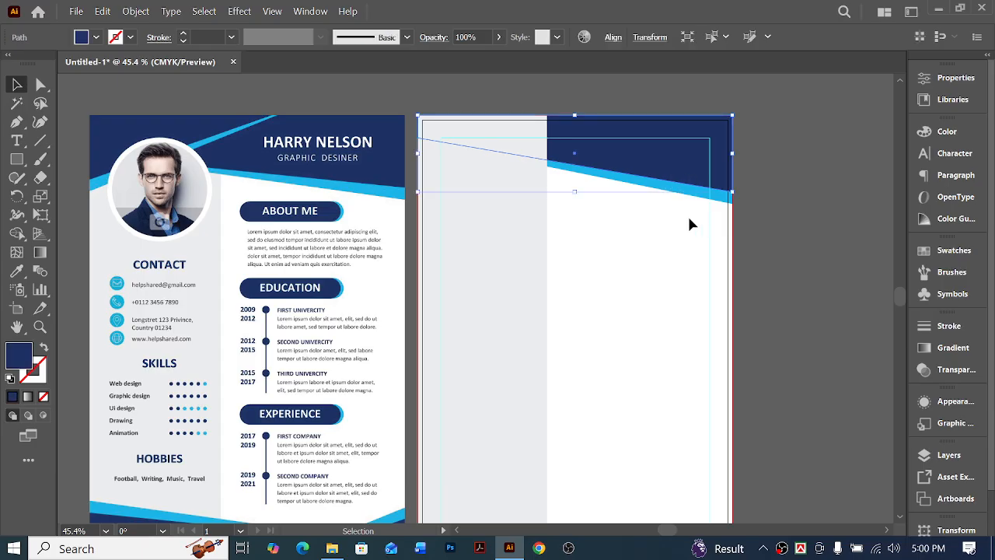
pyautogui.moveTo(670, 167); pyautogui.dragTo(670, 169)
pyautogui.hotkey('ctrl', 'g')
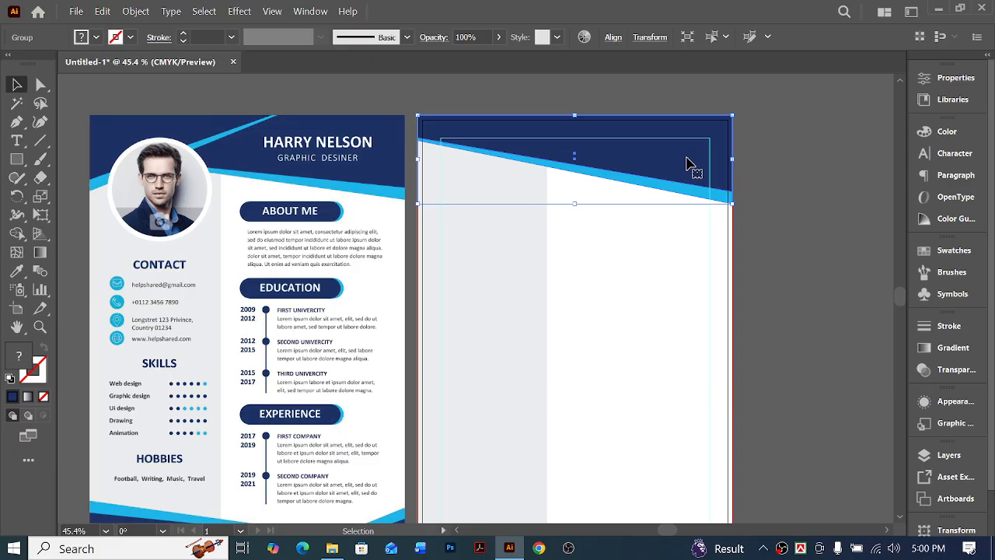
# Create a reflected copy of the header group across the vertical axis
pyautogui.rightClick(685, 163)
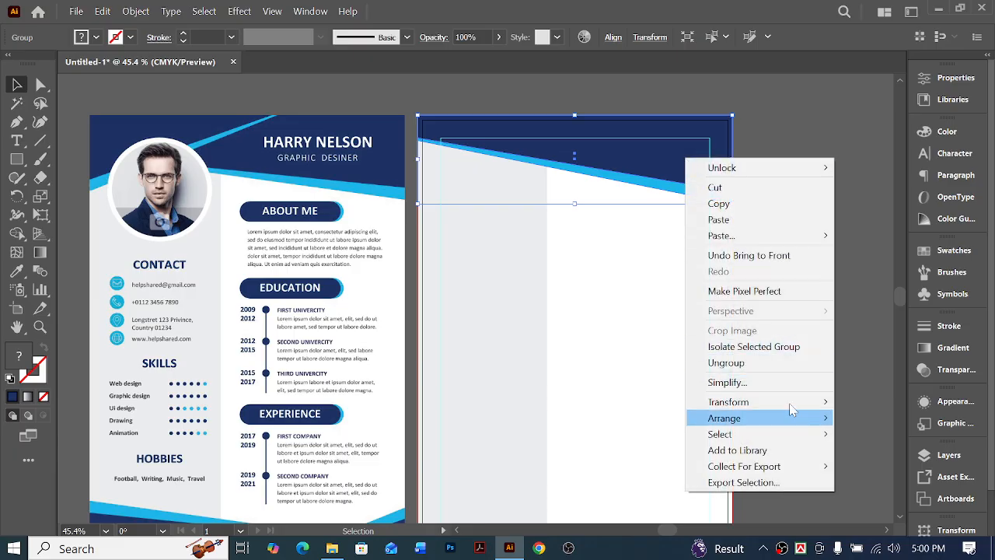
pyautogui.moveTo(791, 408)
pyautogui.click(517, 453)
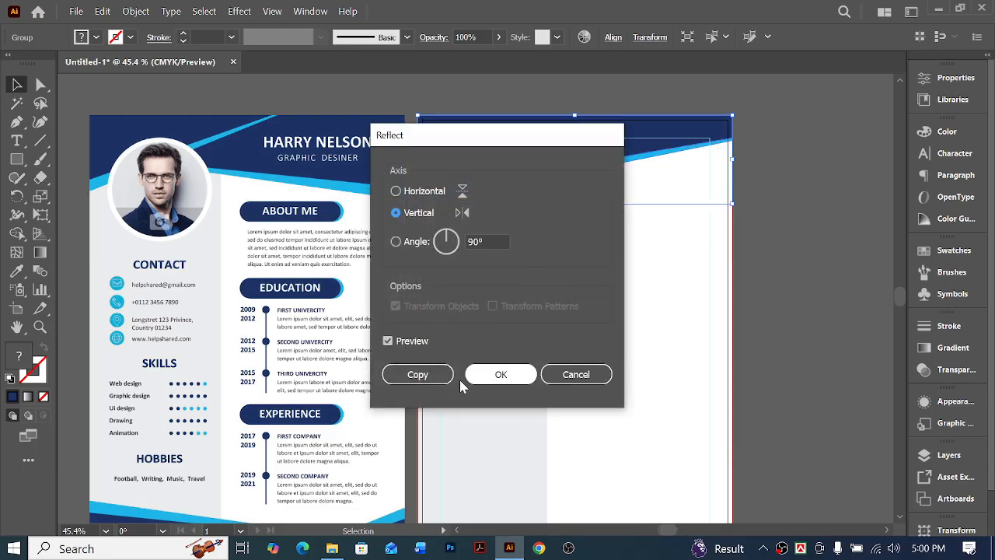
pyautogui.click(417, 375)
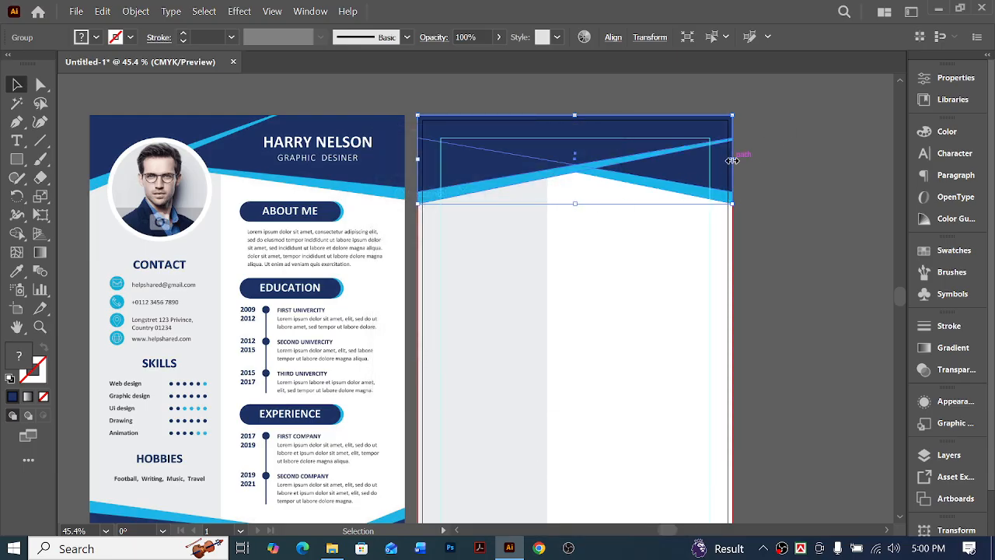
# Narrow the reflected header copy from its right side to slightly more than half the page width
pyautogui.moveTo(732, 161); pyautogui.dragTo(593, 160)
pyautogui.keyDown('ctrl'); pyautogui.click(606, 152); pyautogui.keyUp('ctrl')
pyautogui.keyDown('ctrl'); pyautogui.click(502, 291); pyautogui.keyUp('ctrl')
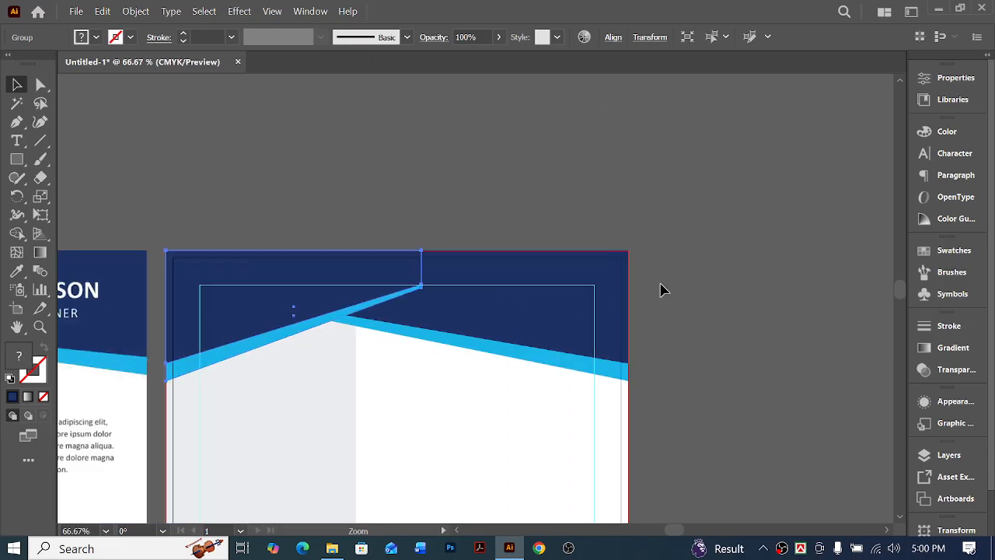
pyautogui.click(633, 260)
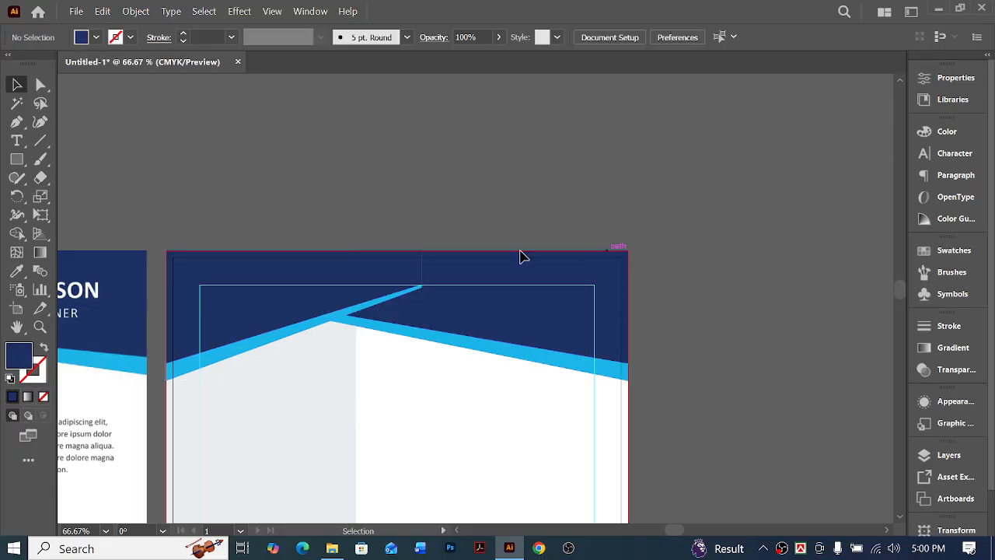
# Raise the thin end of the reflected header's light blue stripe to the page's top edge by its anchor points
pyautogui.click(42, 87)
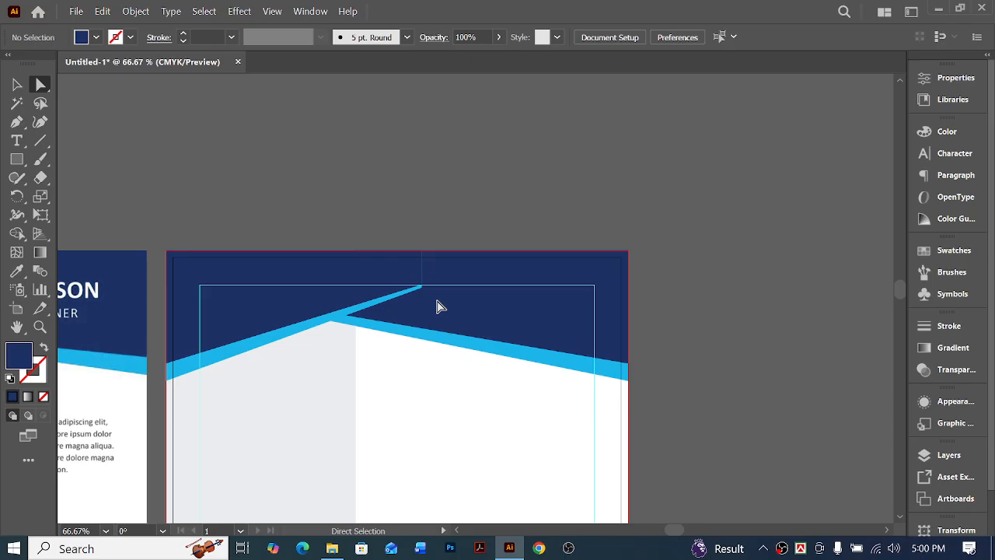
pyautogui.moveTo(437, 301); pyautogui.dragTo(412, 285)
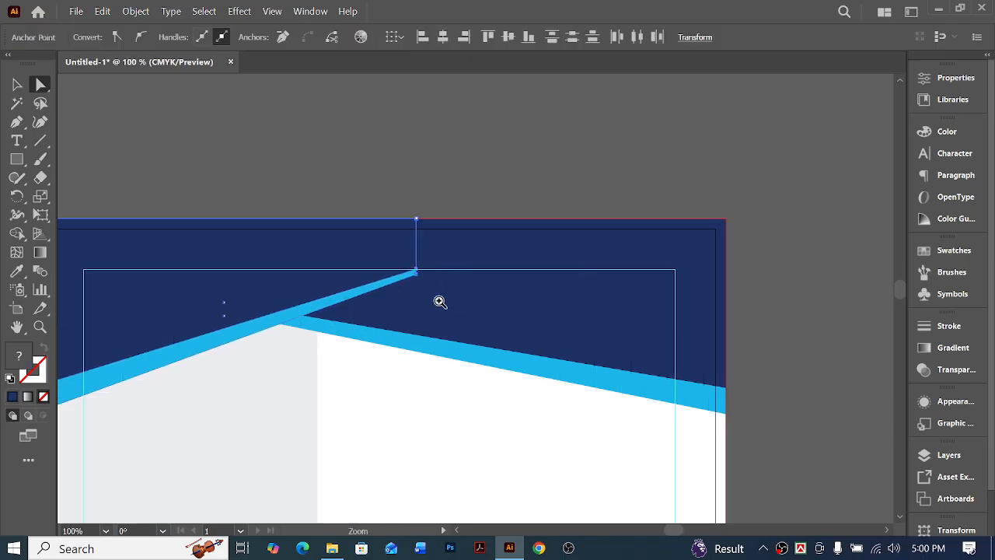
pyautogui.scroll(3, 438, 300)
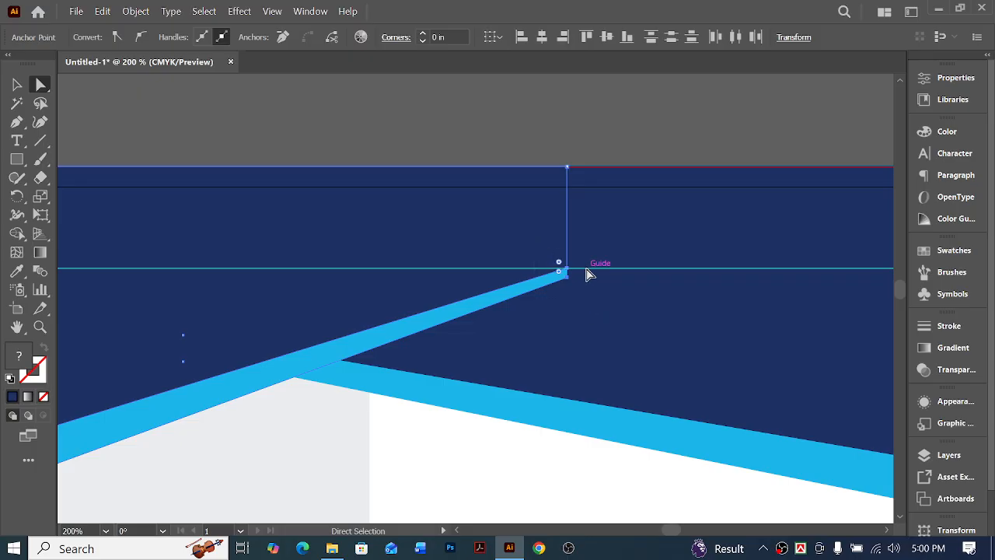
pyautogui.moveTo(568, 272); pyautogui.dragTo(704, 251)
pyautogui.hotkey('ctrl', 'space')
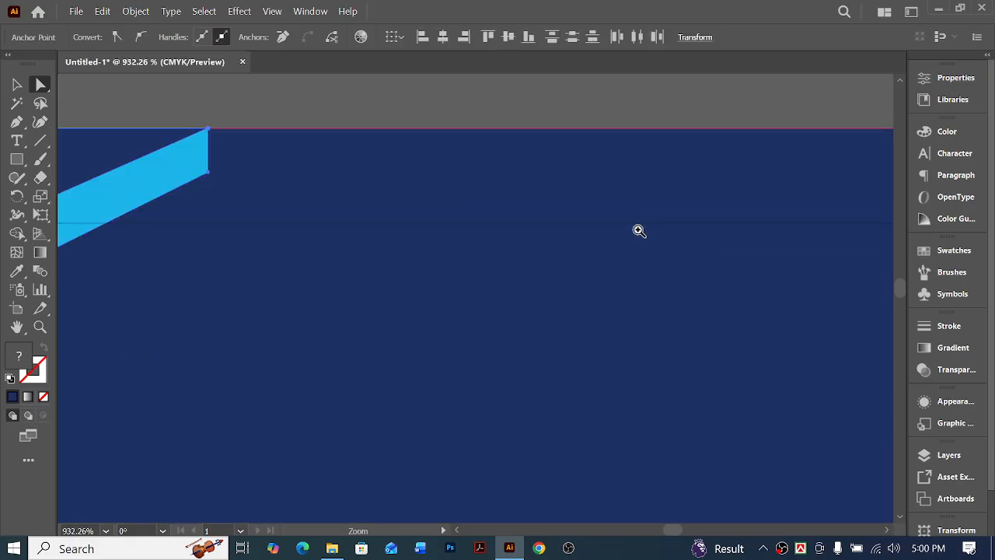
# Move the light blue stripe's lower end anchor point to the right and up onto the page's top edge
pyautogui.moveTo(191, 105); pyautogui.dragTo(247, 202)
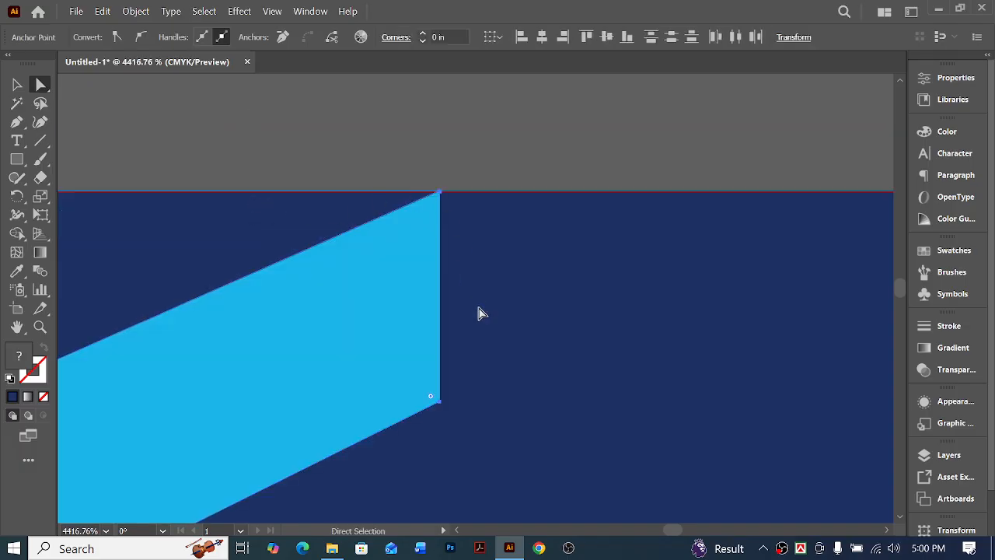
pyautogui.click(438, 403)
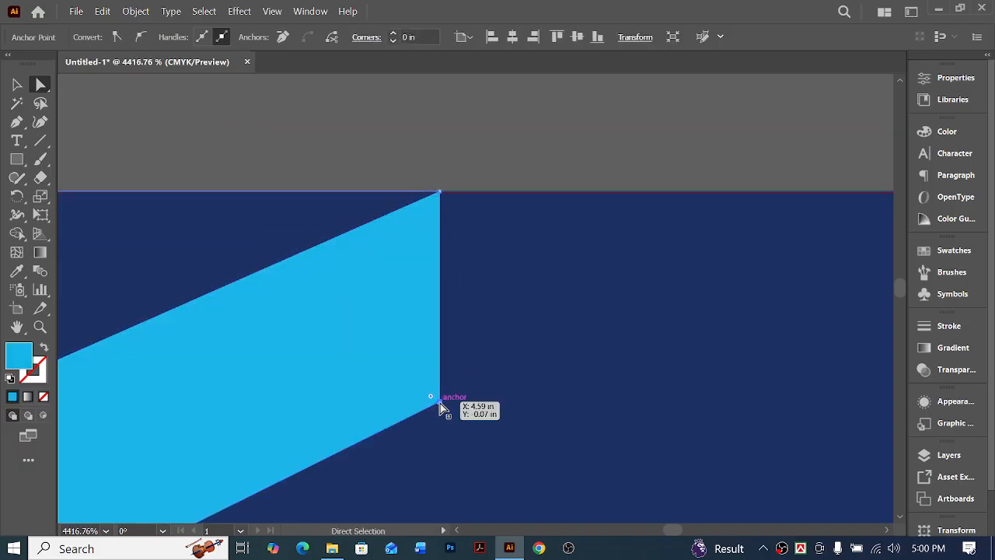
pyautogui.click(443, 402)
pyautogui.click(440, 403)
pyautogui.moveTo(440, 402); pyautogui.dragTo(679, 198)
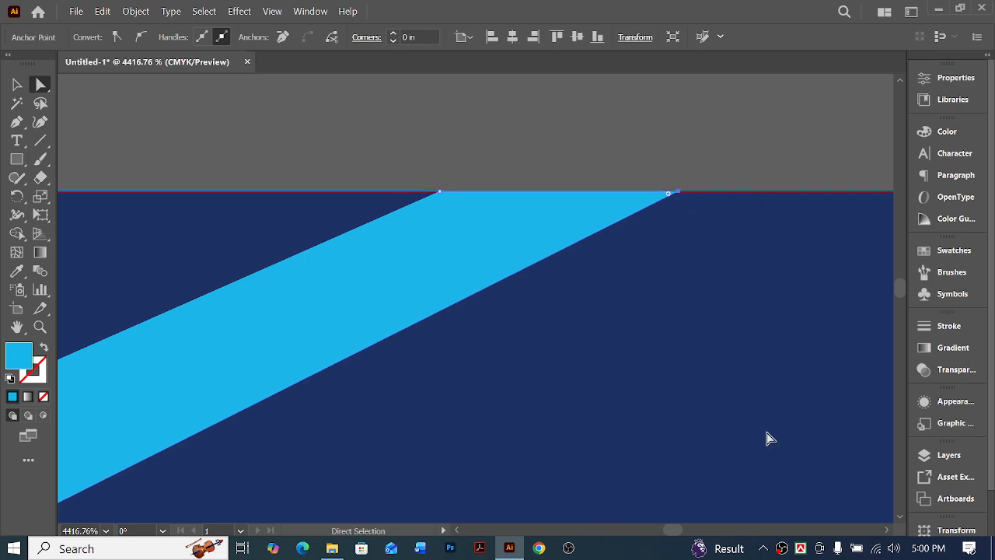
pyautogui.hotkey('ctrl', '0')
pyautogui.click(681, 247)
pyautogui.hscroll(-3, 703, 270)
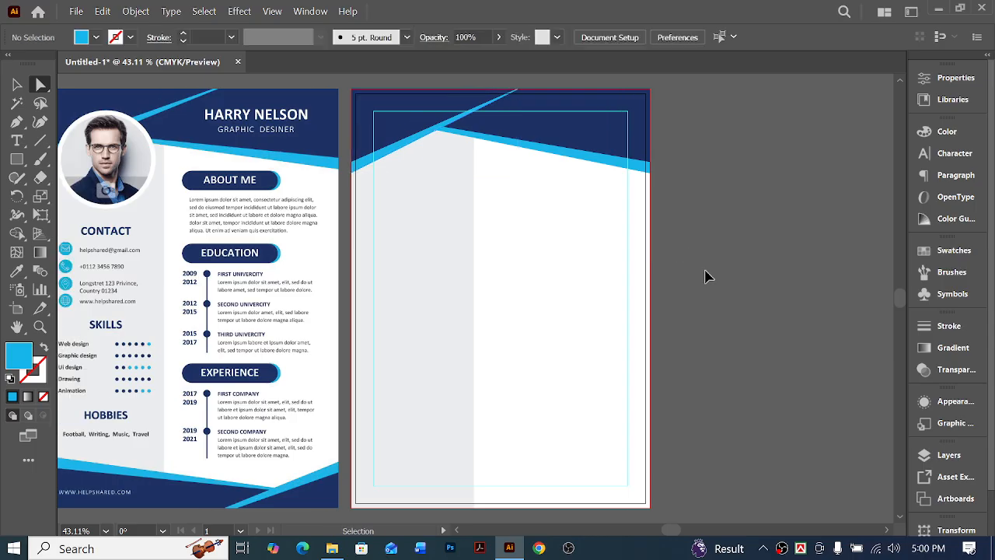
# Shift the light blue stripe's rightmost anchor point further right along the page's top edge to thicken its upper end
pyautogui.moveTo(547, 79); pyautogui.dragTo(607, 110)
pyautogui.keyDown('ctrl'); pyautogui.click(348, 234); pyautogui.keyUp('ctrl')
pyautogui.keyDown('ctrl'); pyautogui.click(386, 253); pyautogui.keyUp('ctrl')
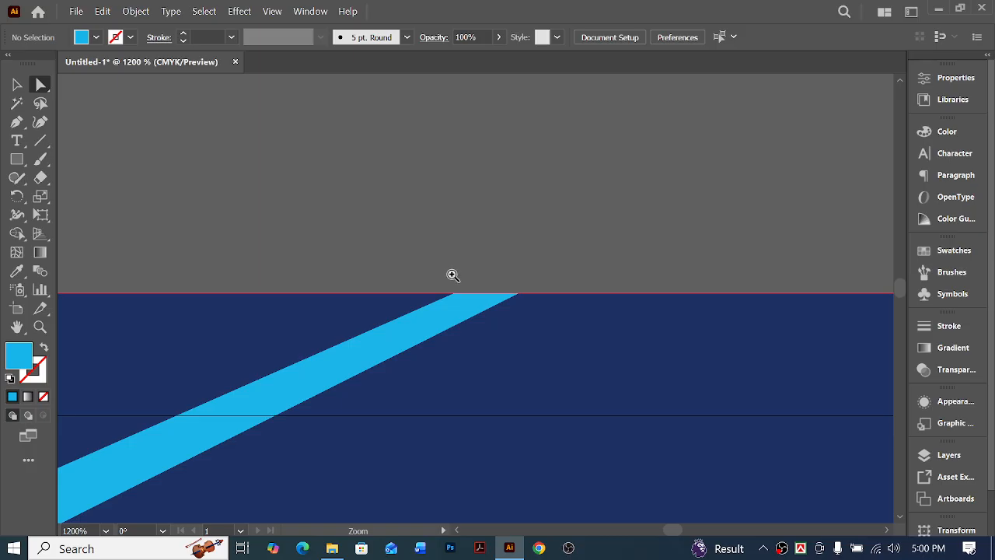
pyautogui.moveTo(573, 340); pyautogui.dragTo(650, 336)
pyautogui.hotkey('ctrl', '0')
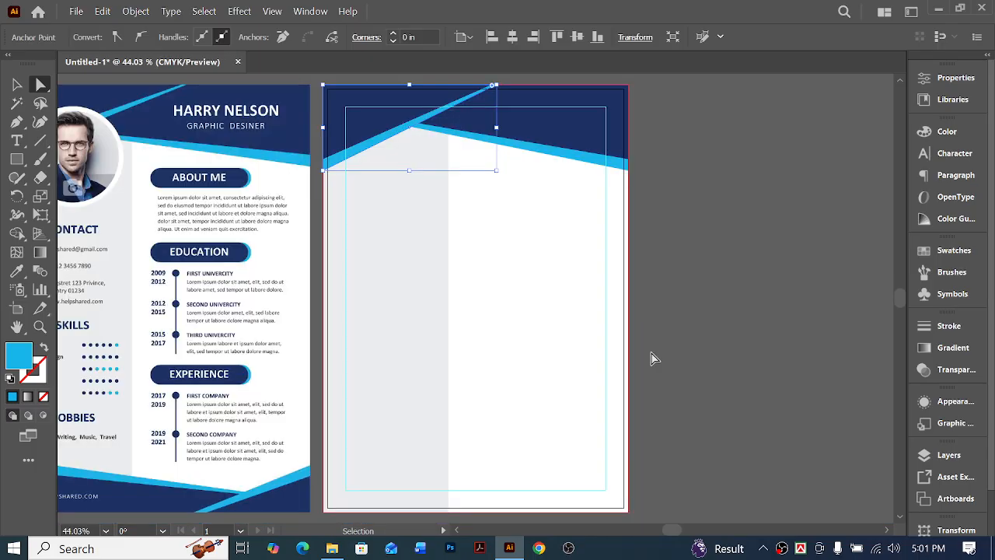
pyautogui.click(865, 266)
pyautogui.hscroll(-2, 789, 234)
pyautogui.hscroll(-2, 545, 281)
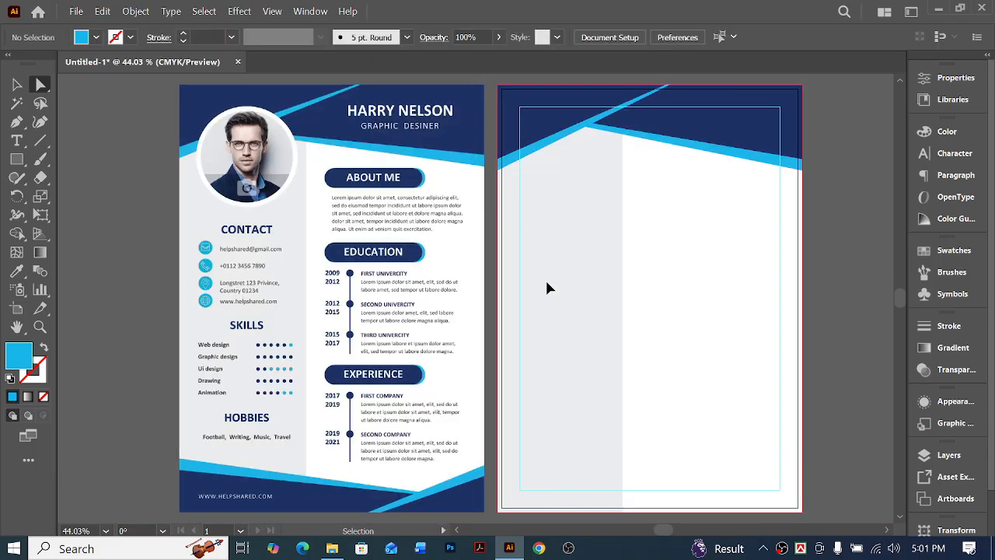
# Unlock all locked objects in the document
pyautogui.hscroll(1, 553, 280)
pyautogui.scroll(-2, 635, 313)
pyautogui.scroll(2, 638, 318)
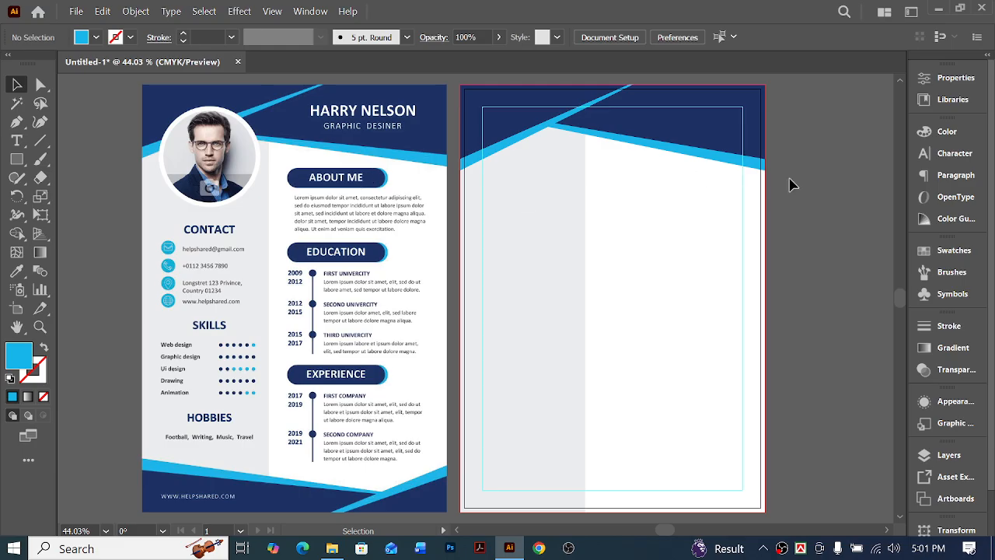
pyautogui.moveTo(789, 178); pyautogui.dragTo(549, 122)
pyautogui.scroll(-3, 748, 179)
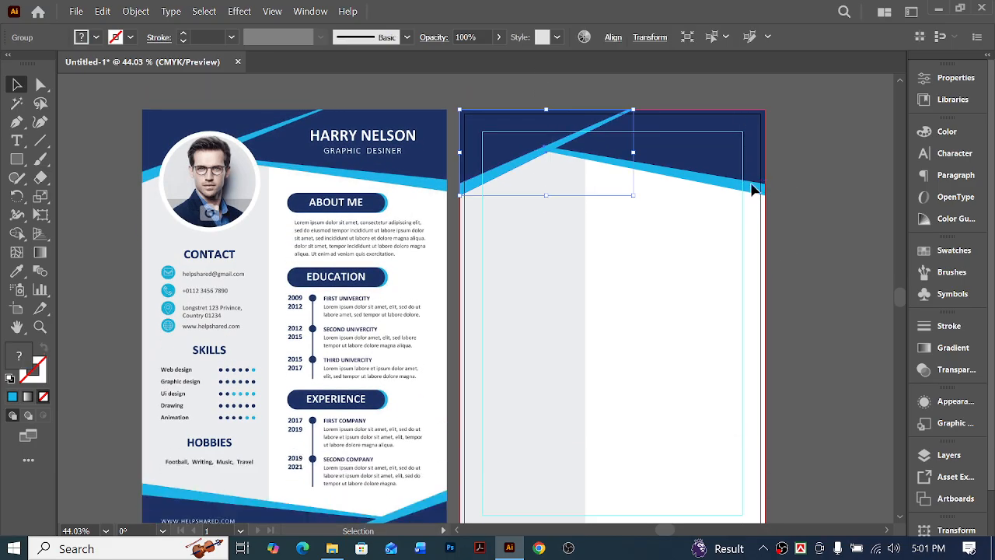
pyautogui.hotkey('ctrl', 'alt', '2')
pyautogui.click(805, 266)
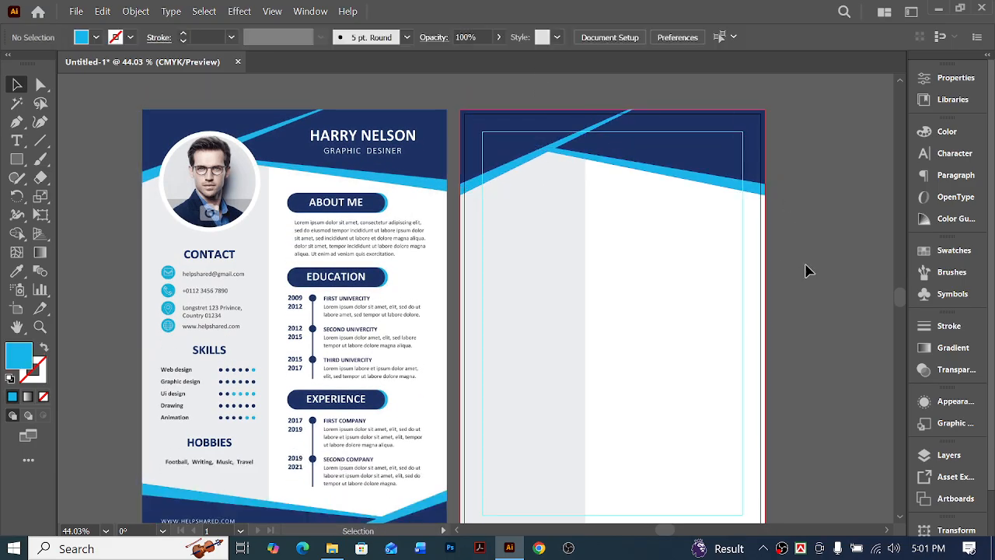
# Lock the guides, the grey sidebar and the white background rectangle
pyautogui.rightClick(805, 267)
pyautogui.click(844, 439)
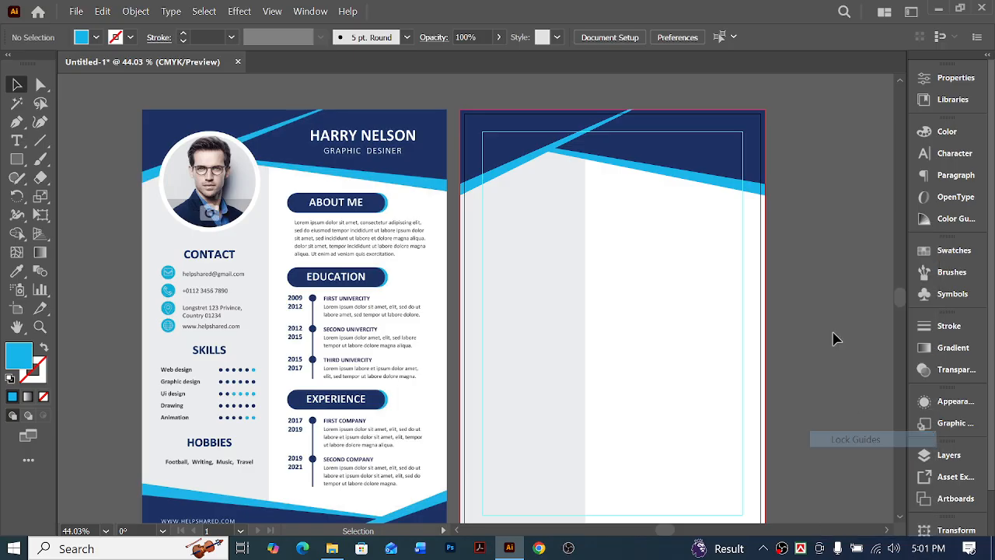
pyautogui.moveTo(595, 358); pyautogui.dragTo(506, 367)
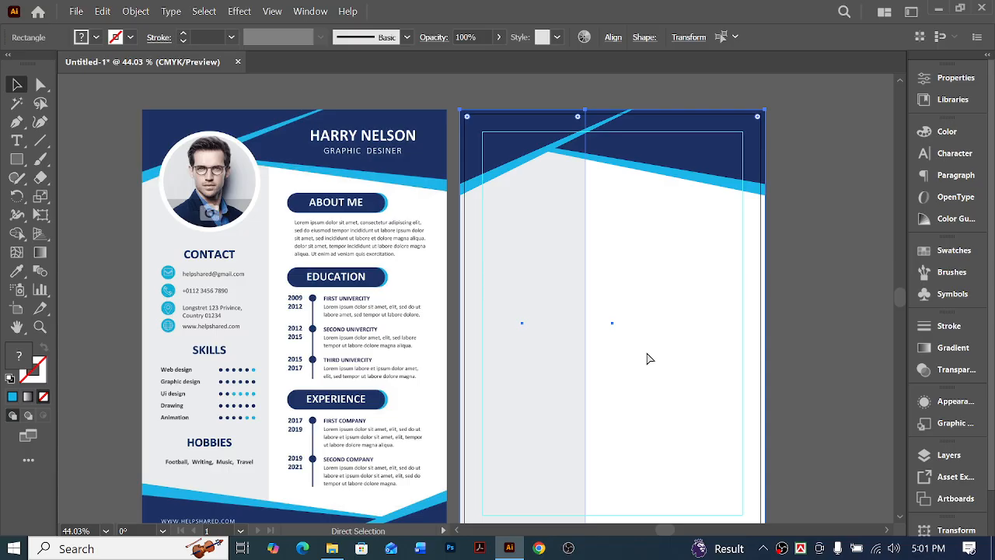
pyautogui.hotkey('ctrl', '2')
# Shorten both header groups together slightly from their lower edge
pyautogui.moveTo(704, 221); pyautogui.dragTo(519, 106)
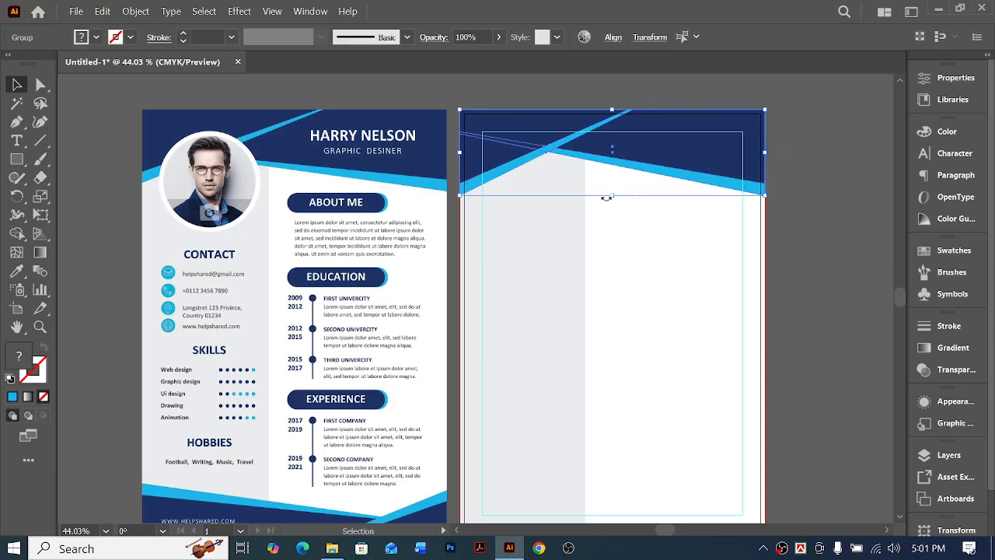
pyautogui.moveTo(614, 197); pyautogui.dragTo(614, 192)
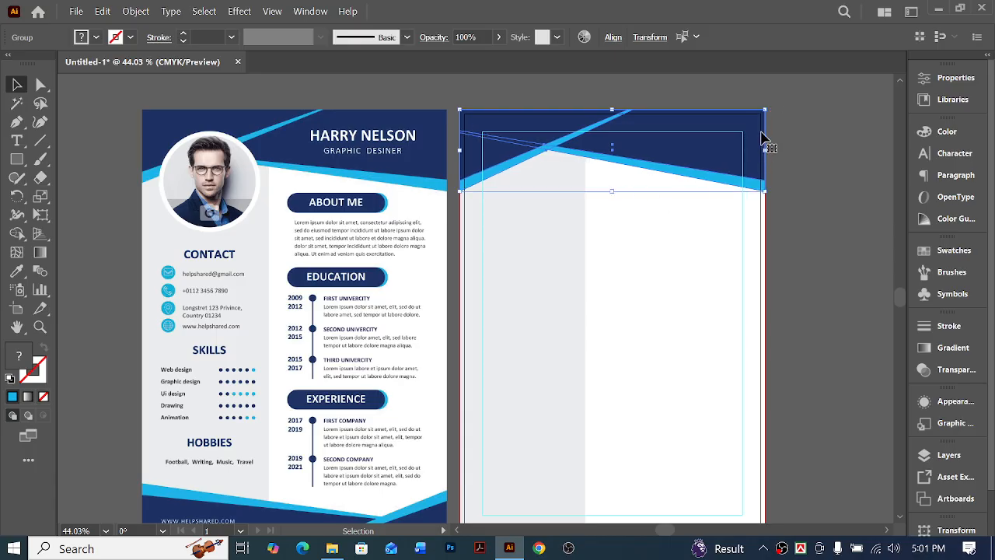
# Duplicate the two header groups lower on the page with the copy turned 180°
pyautogui.scroll(-1, 764, 132)
pyautogui.scroll(1, 738, 131)
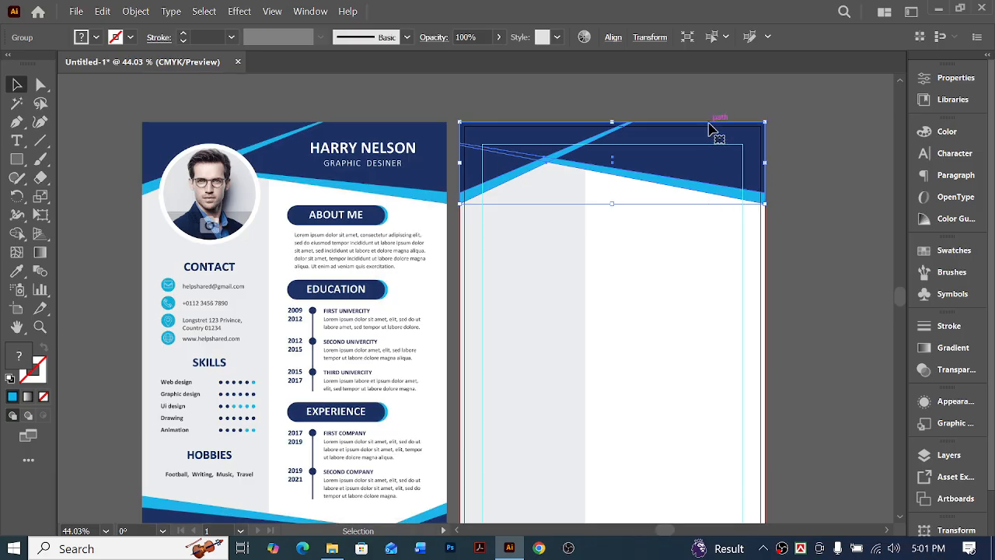
pyautogui.moveTo(708, 128); pyautogui.dragTo(509, 420)
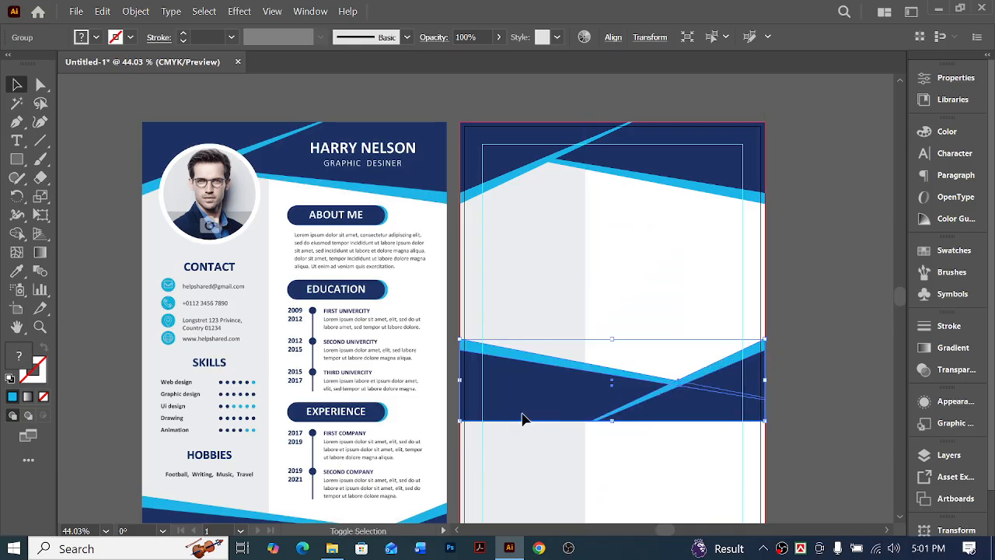
# Align the turned copy with the page's bottom edge and reduce its height from above to about 1.29 in as a footer
pyautogui.scroll(-4, 628, 401)
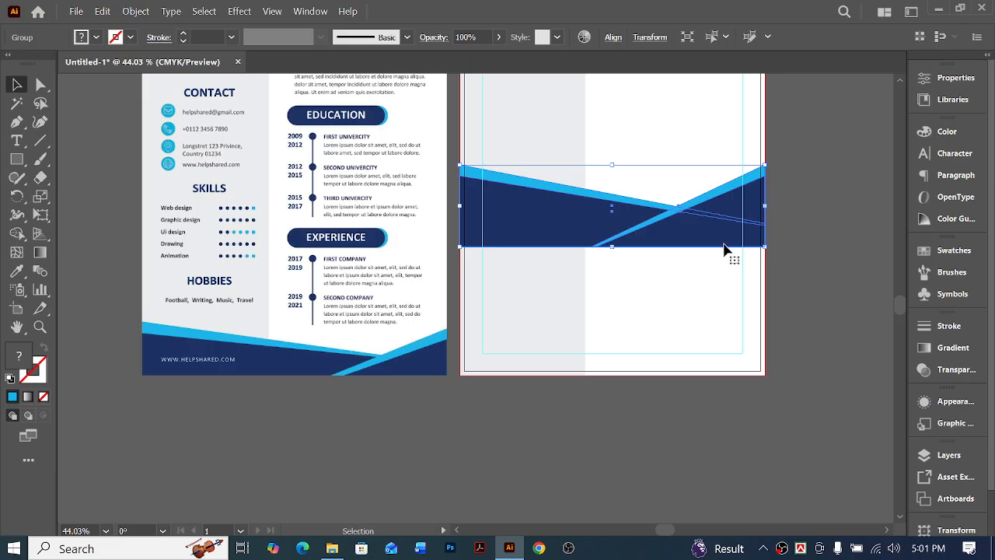
pyautogui.moveTo(732, 256); pyautogui.dragTo(723, 382)
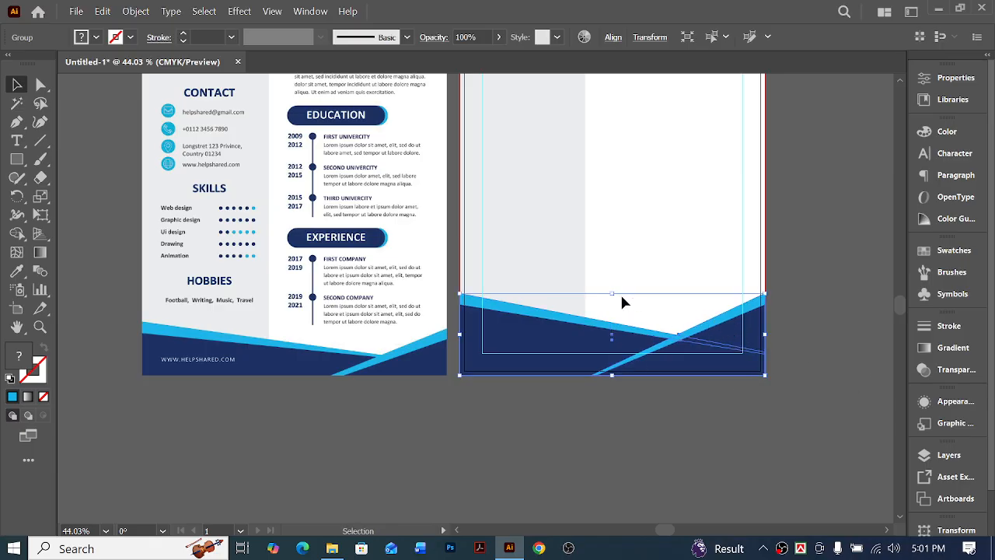
pyautogui.moveTo(612, 296); pyautogui.dragTo(613, 330)
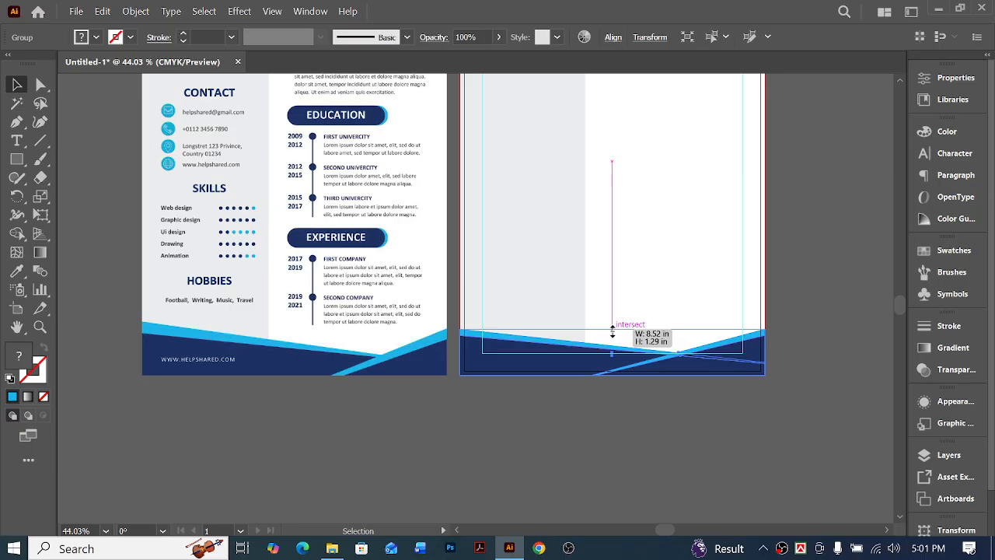
pyautogui.moveTo(613, 330); pyautogui.dragTo(612, 329)
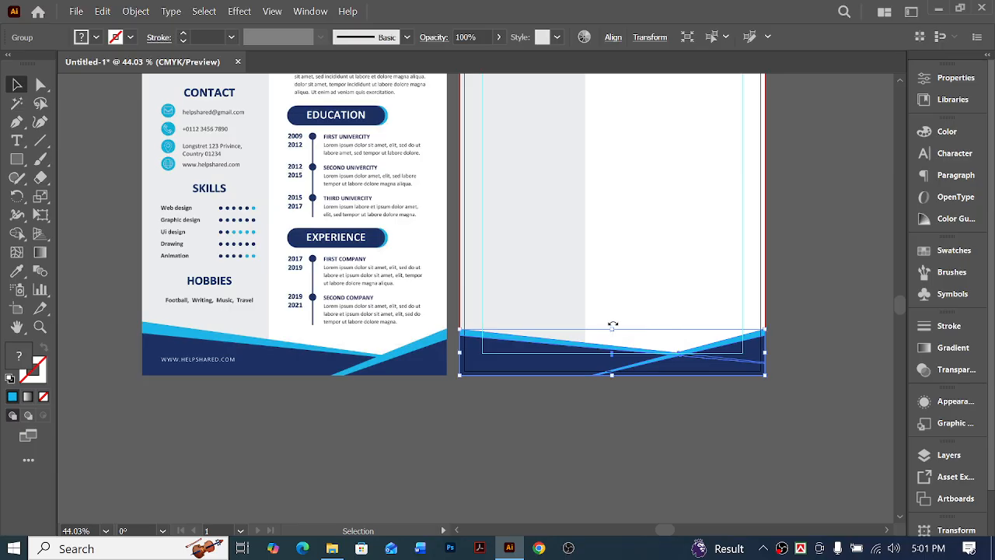
# Shift the lower end anchors of the footer's diagonal light blue stripe to the right along the page's bottom edge
pyautogui.click(603, 397)
pyautogui.keyDown('ctrl'); pyautogui.click(573, 344); pyautogui.keyUp('ctrl')
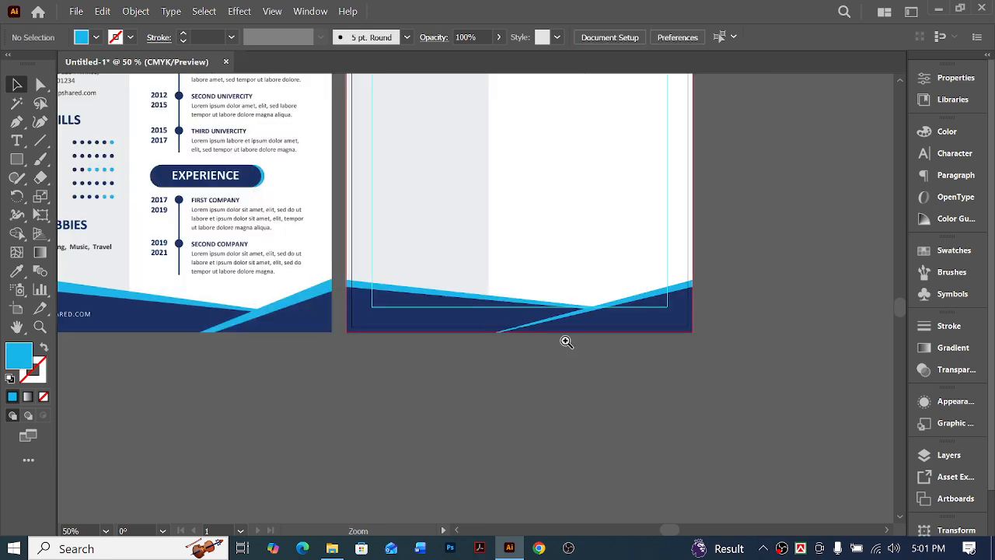
pyautogui.keyDown('ctrl'); pyautogui.click(530, 319); pyautogui.keyUp('ctrl')
pyautogui.click(41, 84)
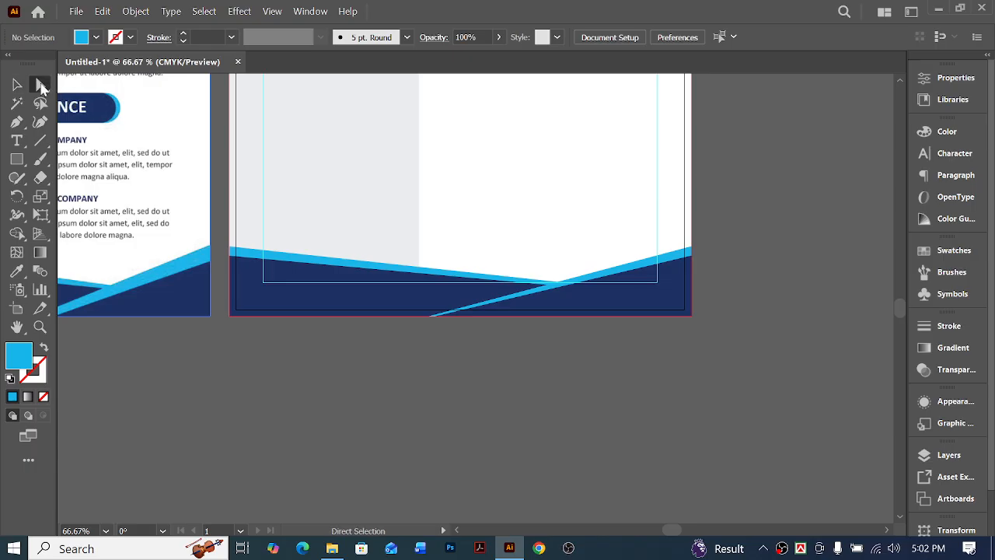
pyautogui.moveTo(384, 283); pyautogui.dragTo(385, 282)
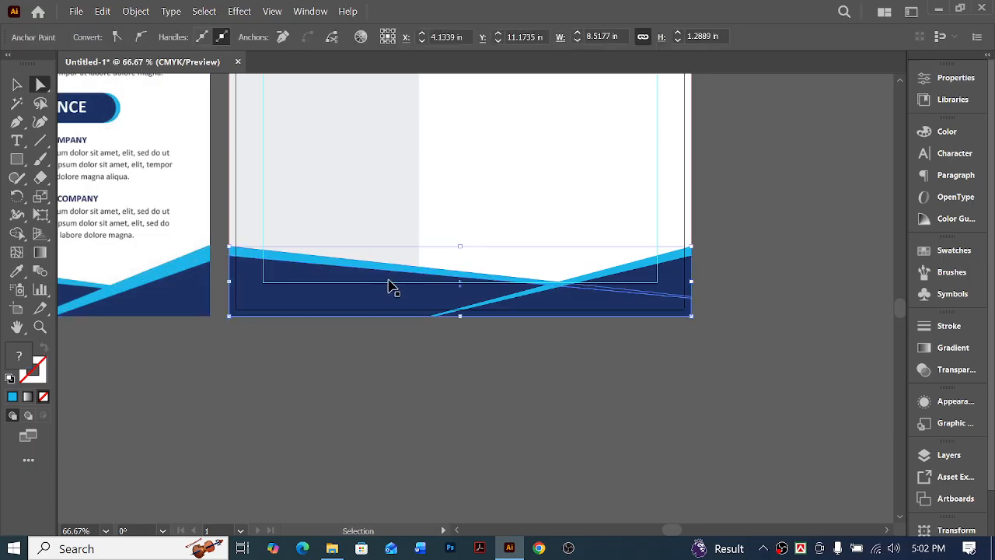
pyautogui.click(408, 323)
pyautogui.moveTo(456, 337); pyautogui.dragTo(418, 314)
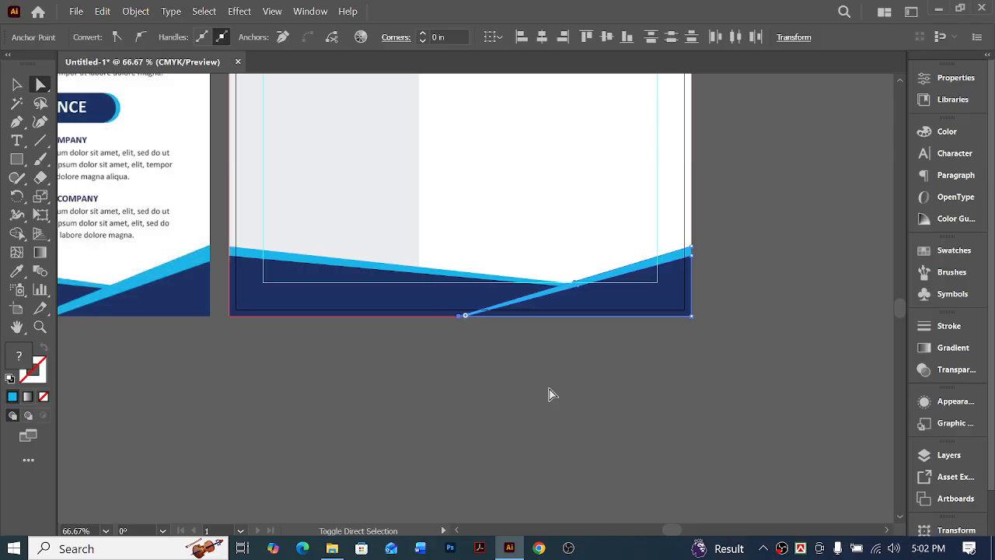
pyautogui.hotkey('shift', 'Right')
pyautogui.hotkey('shift', 'Right')
pyautogui.hotkey('shift', 'Right')
pyautogui.hotkey('shift', 'Right')
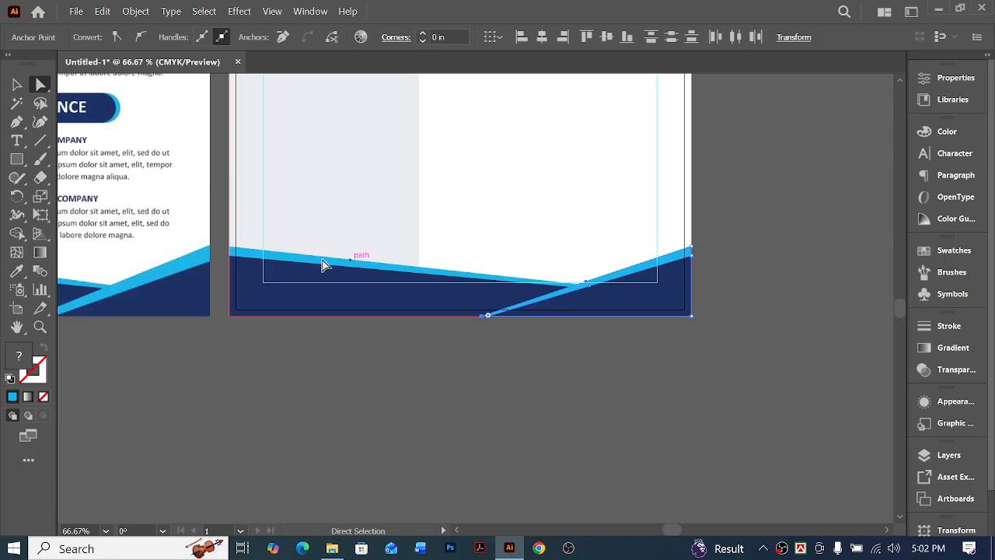
pyautogui.click(520, 391)
# Raise the footer's light blue corner anchor at the page's right edge to thicken the stripe there
pyautogui.hscroll(-4, 535, 378)
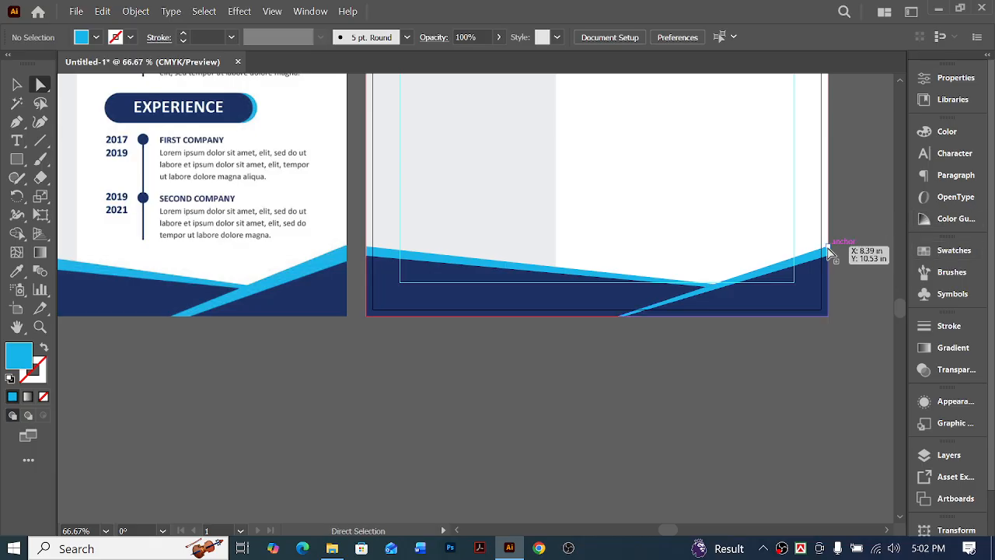
pyautogui.click(829, 253)
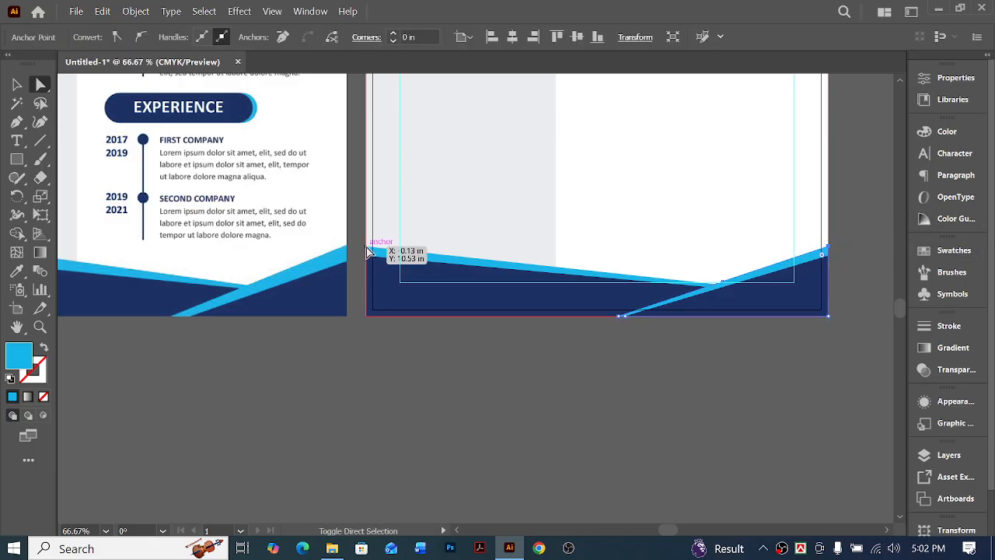
pyautogui.click(397, 251)
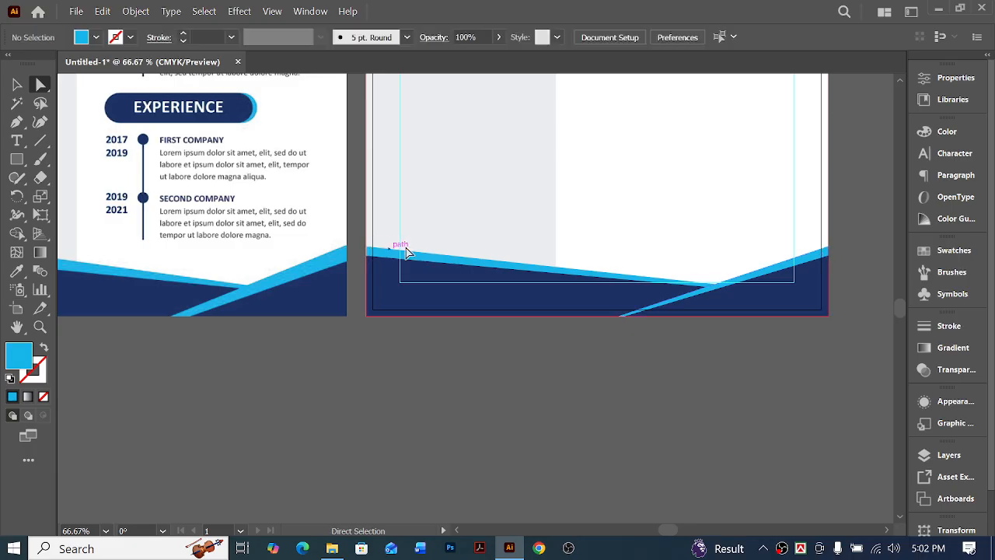
pyautogui.click(829, 252)
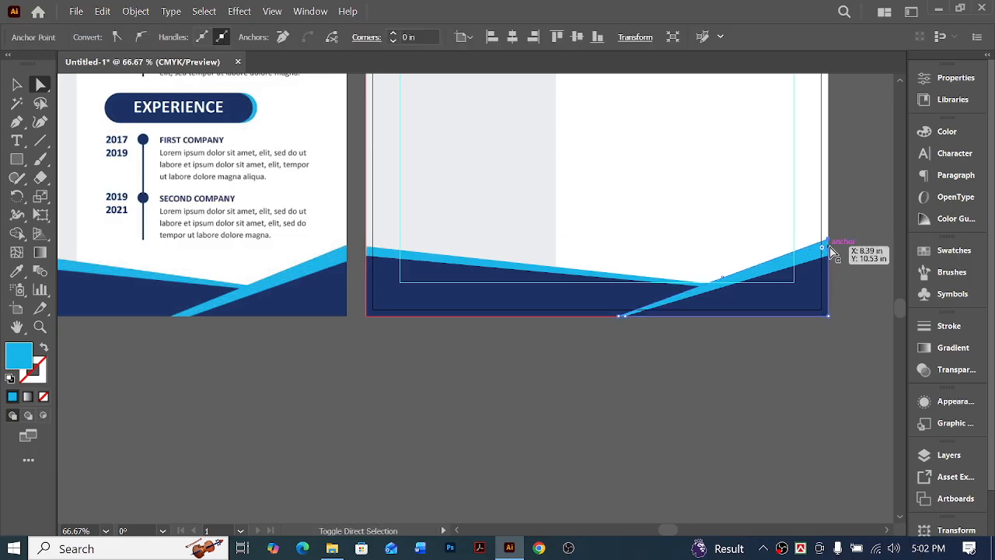
pyautogui.click(751, 353)
# Raise the footer's light blue corner anchor at the page's left edge to widen the stripe above the navy shape
pyautogui.hscroll(-3, 710, 366)
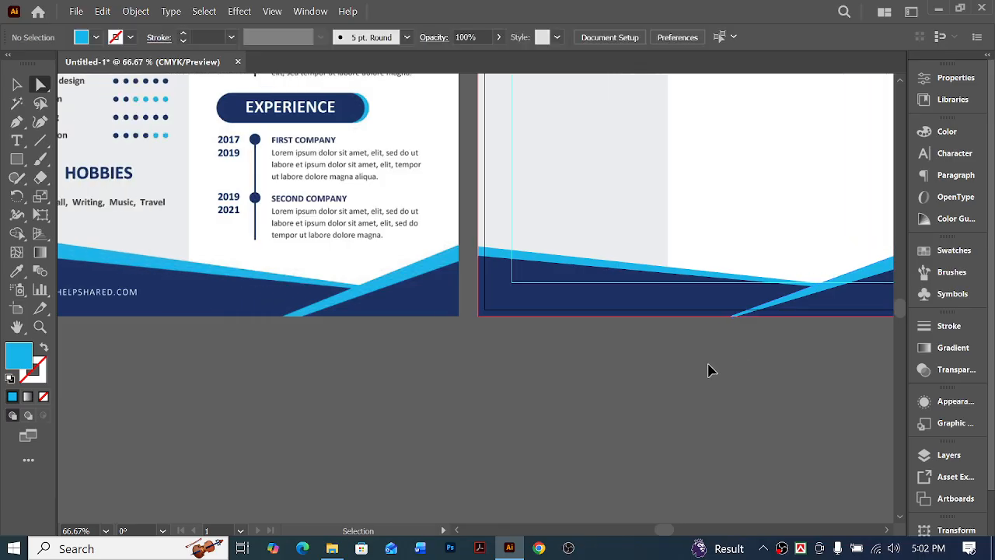
pyautogui.click(510, 288)
pyautogui.click(565, 373)
pyautogui.hscroll(-4, 595, 371)
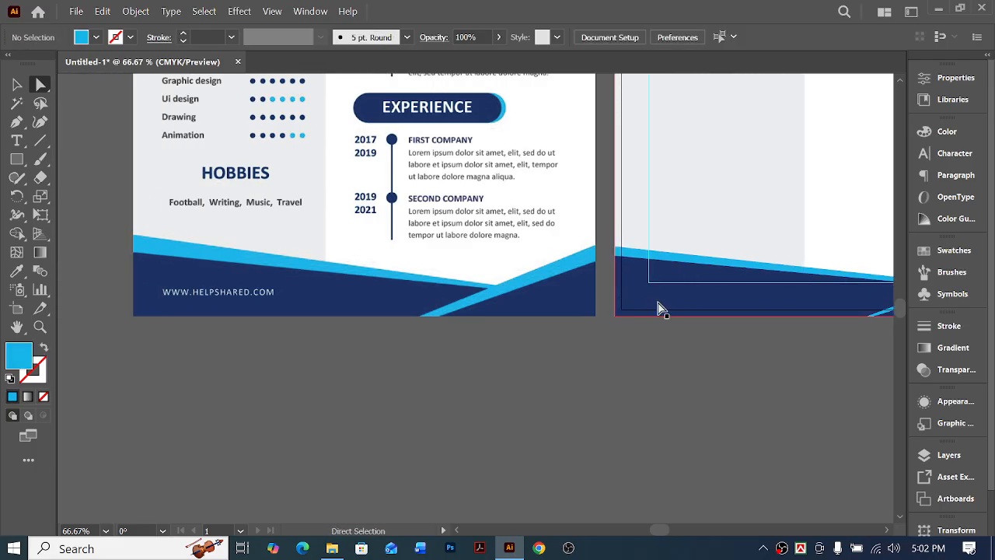
pyautogui.click(618, 251)
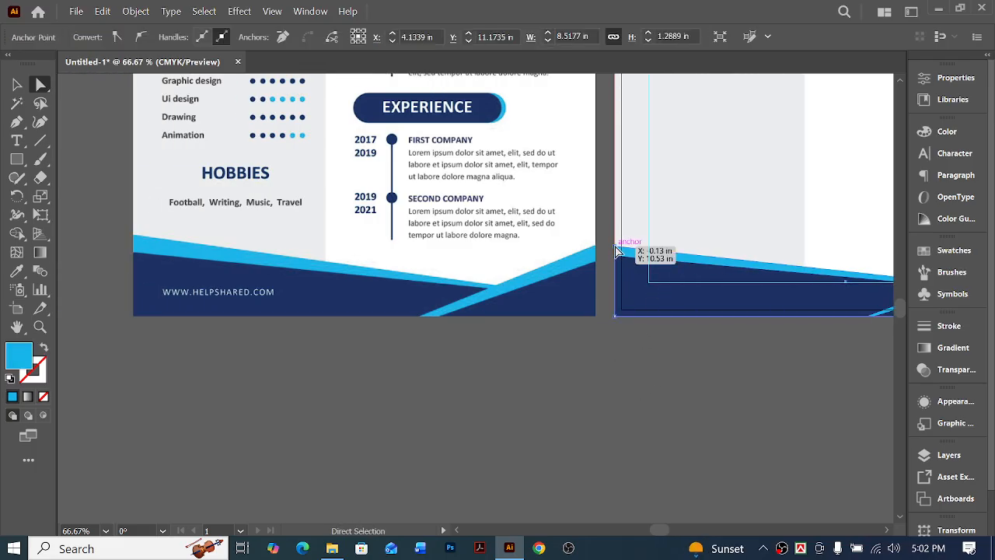
pyautogui.hotkey('shift', 'Up')
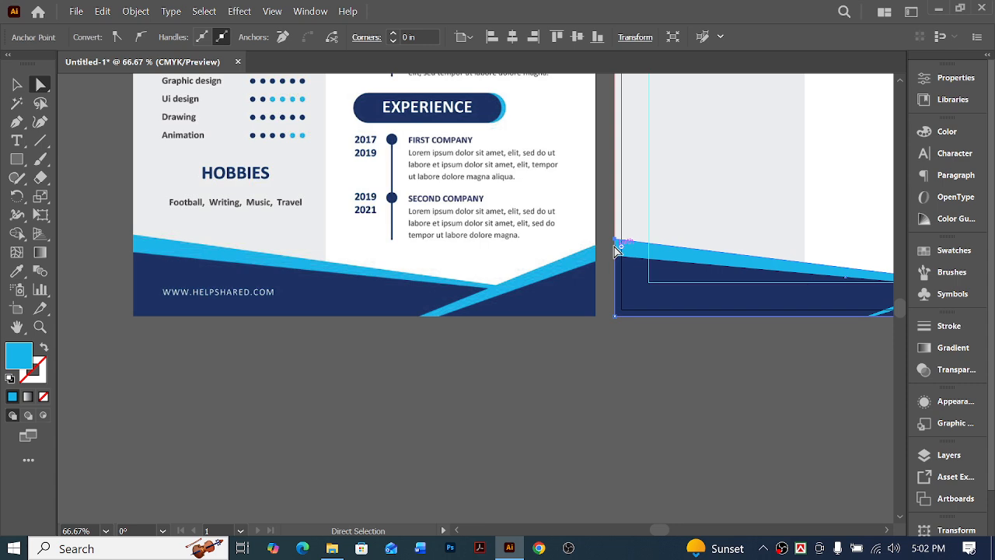
pyautogui.click(633, 358)
# Select all header, sidebar, background and footer artwork on the new page and lock it
pyautogui.hotkey('ctrl', '-')
pyautogui.hotkey('ctrl', '-')
pyautogui.hotkey('ctrl', '-')
pyautogui.hotkey('ctrl', '-')
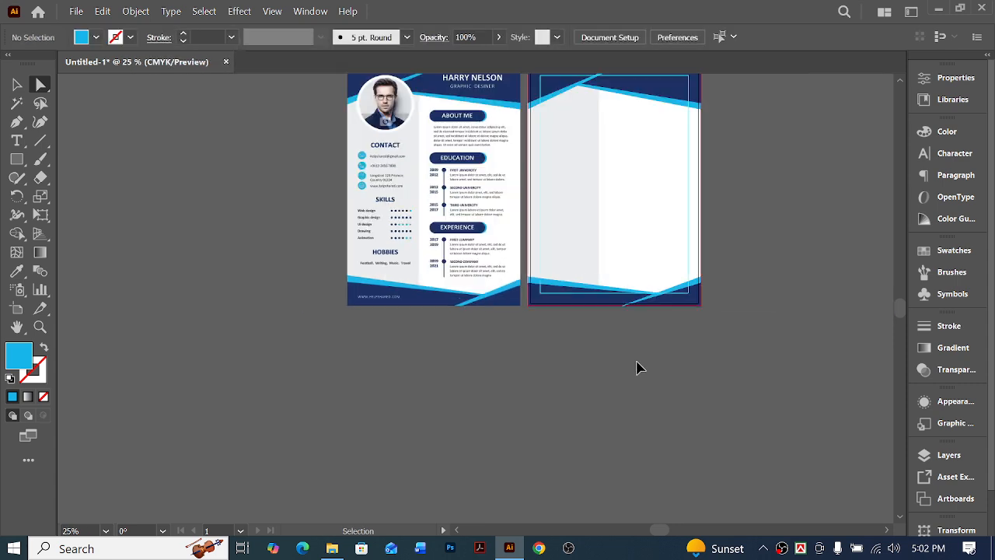
pyautogui.keyDown('ctrl'); pyautogui.click(567, 283); pyautogui.keyUp('ctrl')
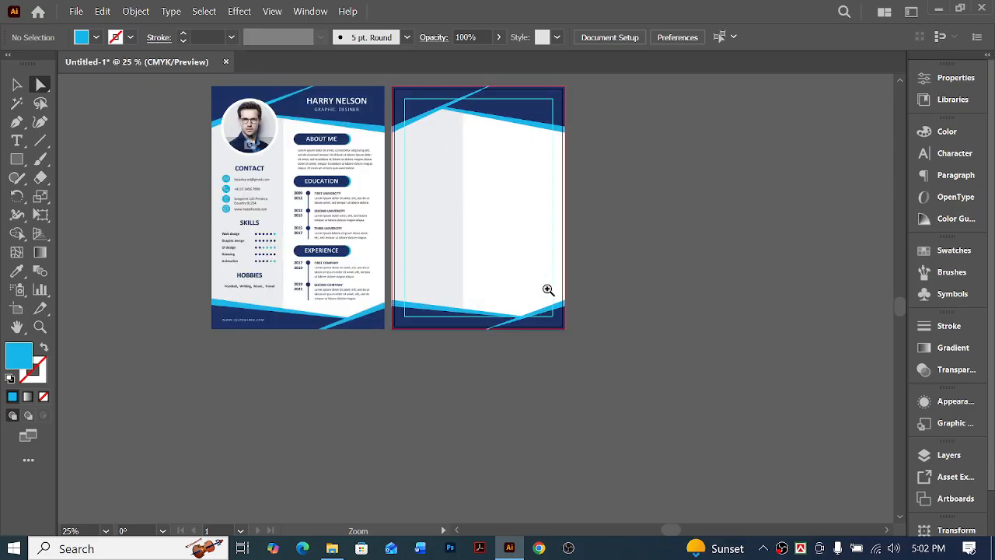
pyautogui.keyDown('ctrl'); pyautogui.click(475, 309); pyautogui.keyUp('ctrl')
pyautogui.hscroll(-2, 544, 373)
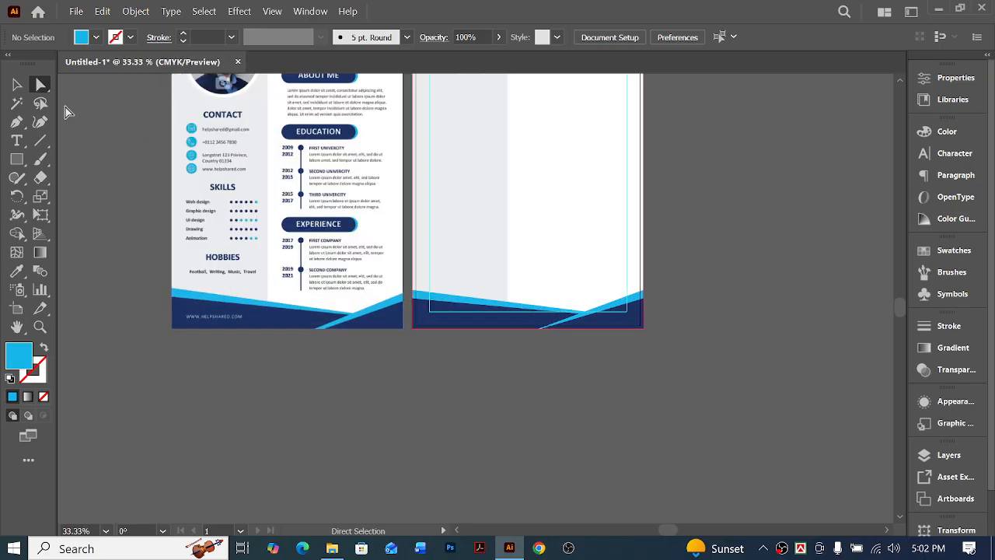
pyautogui.click(17, 84)
pyautogui.scroll(3, 711, 358)
pyautogui.moveTo(686, 443); pyautogui.dragTo(426, 110)
pyautogui.press('a')
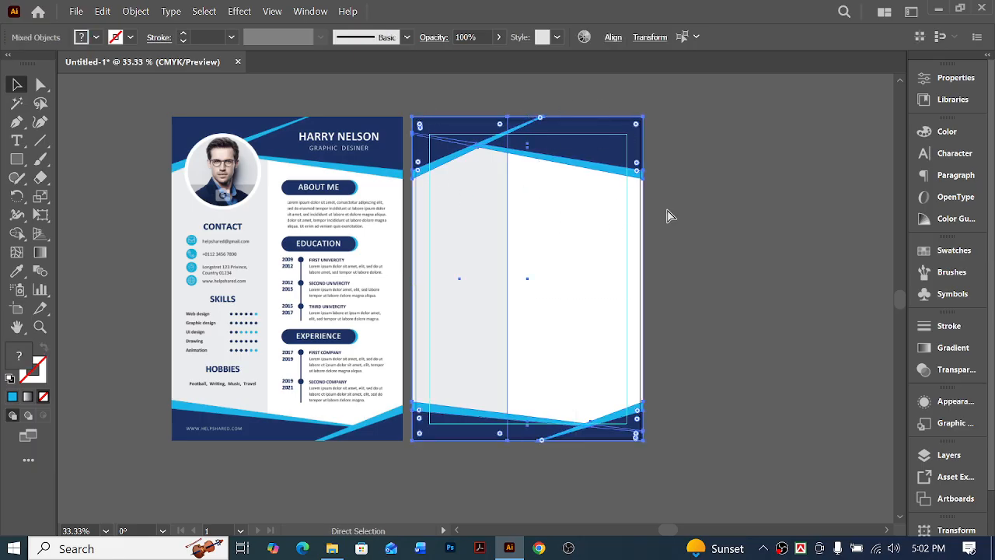
pyautogui.click(695, 220)
# Draw a 2.7 in by 2.7 in circle over the upper part of the grey sidebar using the Ellipse tool
pyautogui.press('z')
pyautogui.click(471, 182)
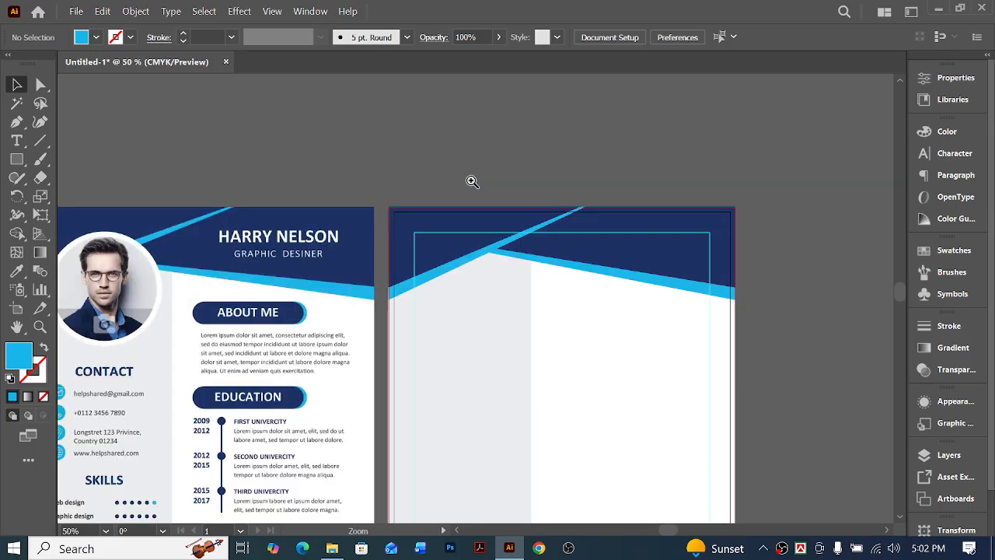
pyautogui.click(468, 319)
pyautogui.press('v')
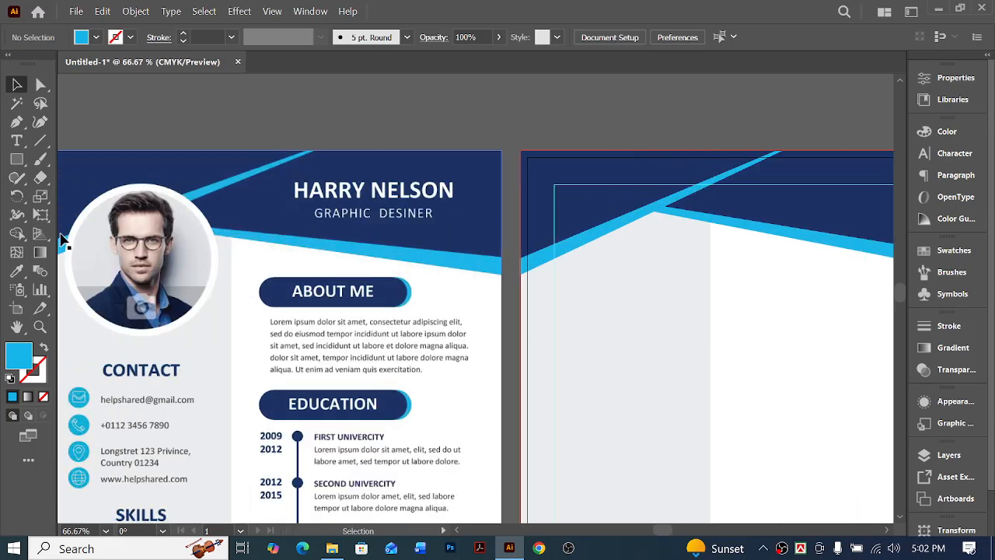
pyautogui.moveTo(27, 161); pyautogui.dragTo(77, 198)
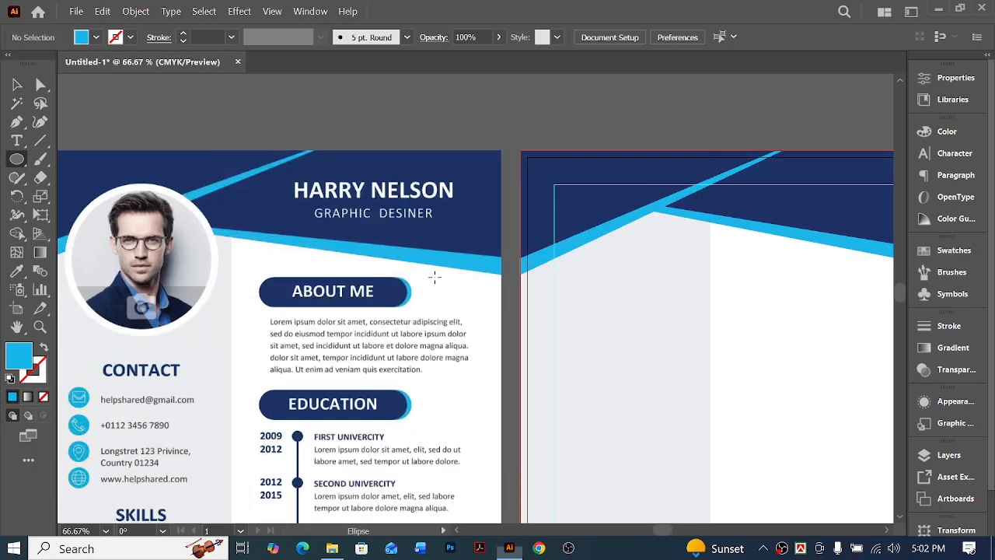
pyautogui.click(622, 258)
pyautogui.write('2.7')
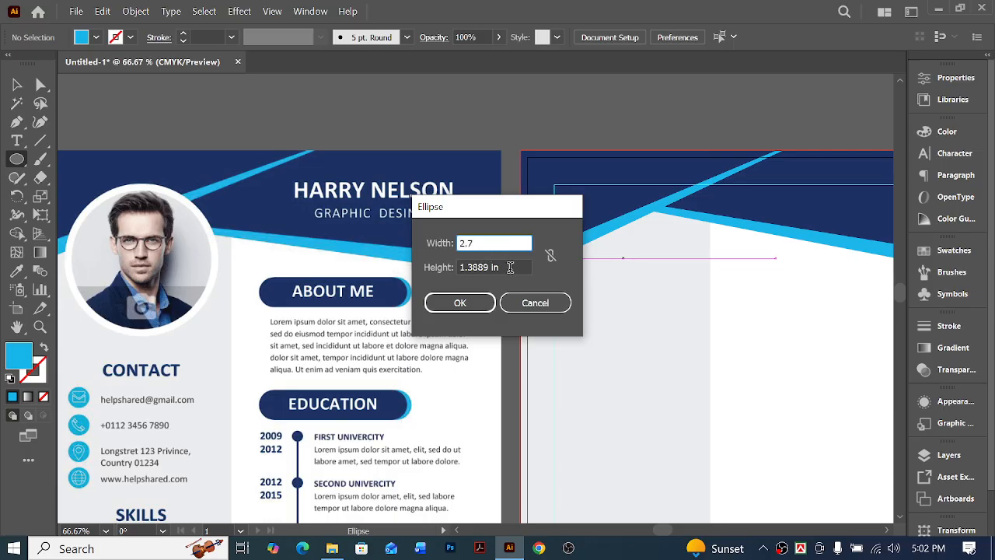
pyautogui.press('Tab')
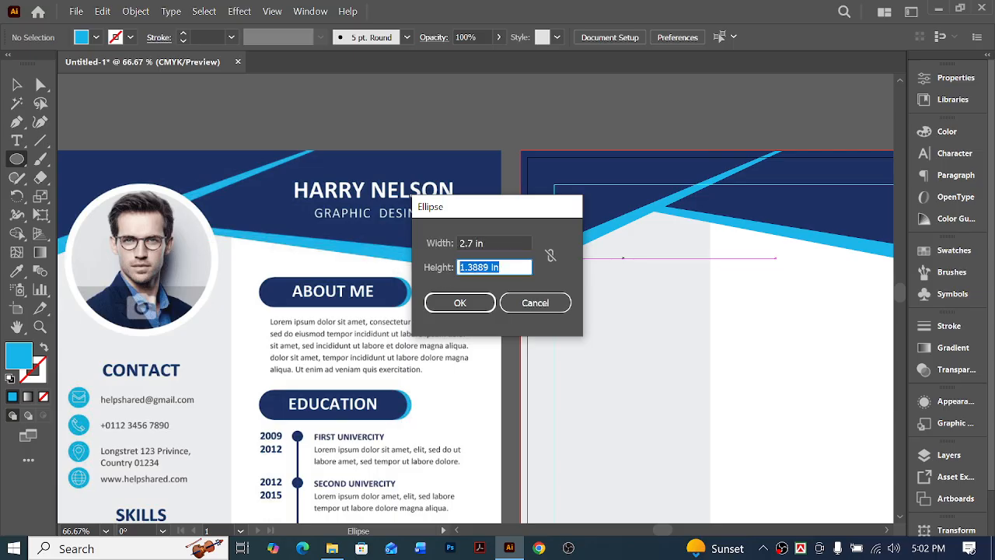
pyautogui.write('2.7')
pyautogui.click(460, 303)
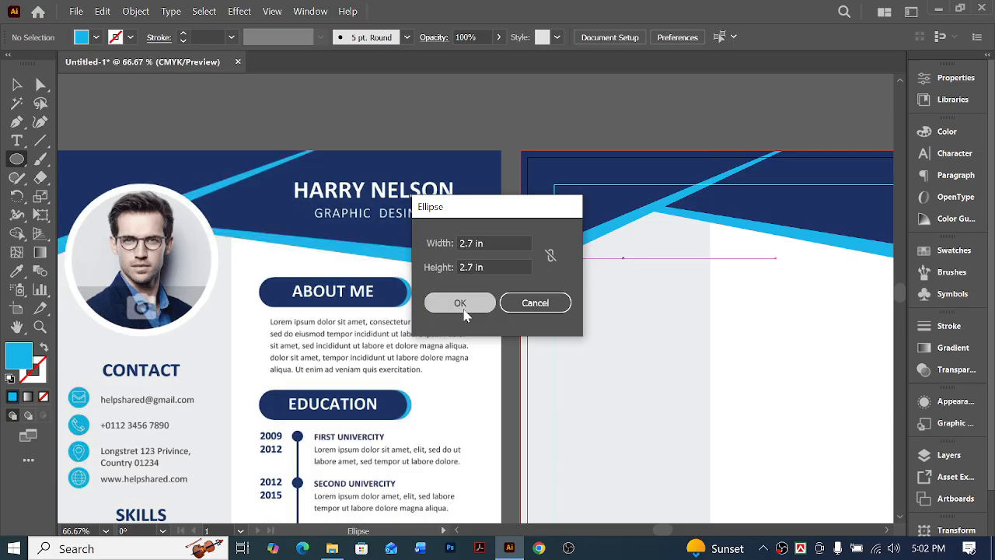
# Add a second circle of 2.5 in by 2.5 in below the first one
pyautogui.click(700, 464)
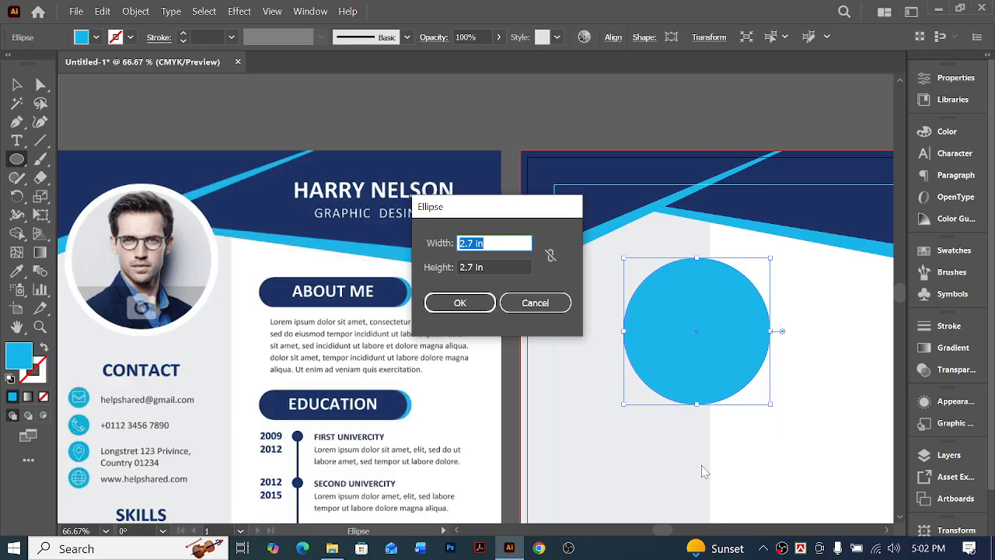
pyautogui.write('2.5')
pyautogui.press('Tab')
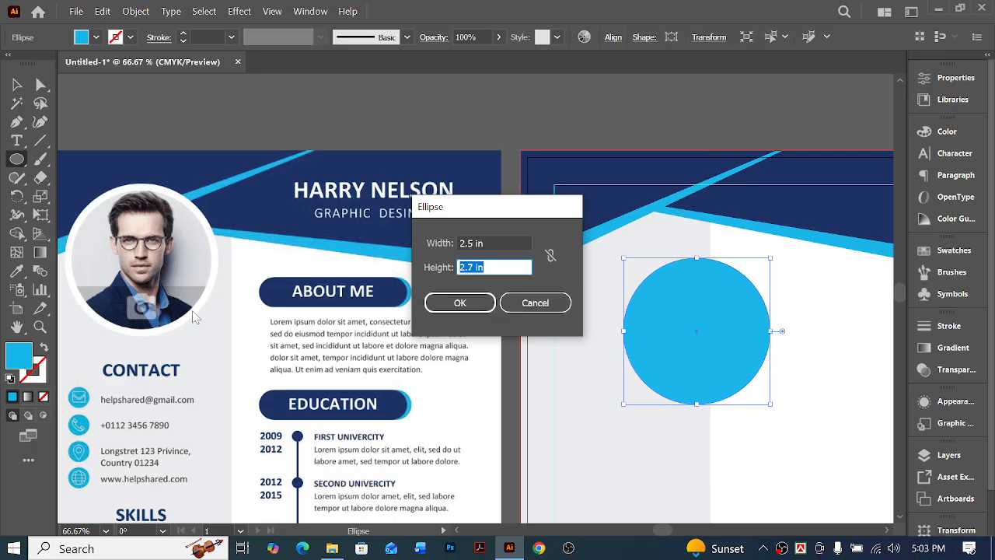
pyautogui.write('2.5')
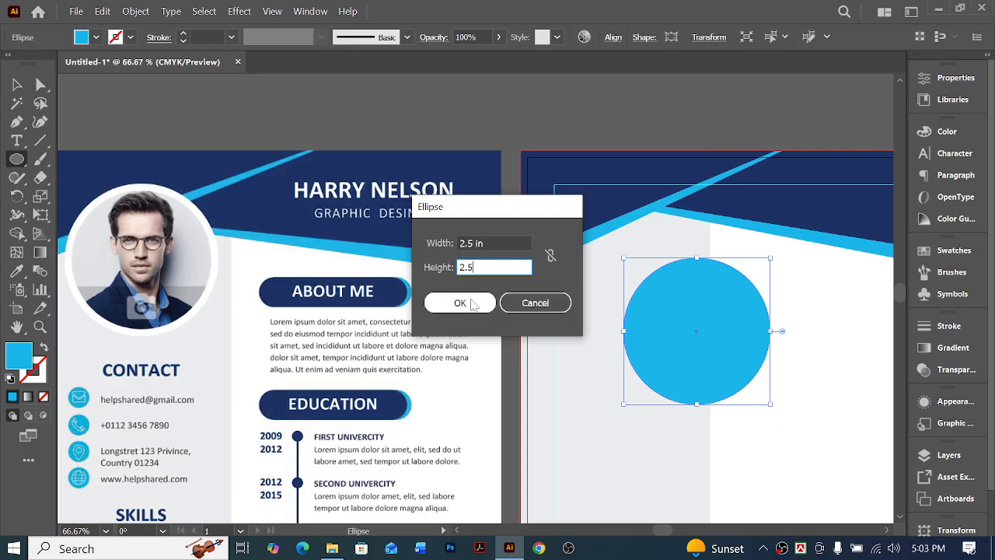
pyautogui.click(465, 302)
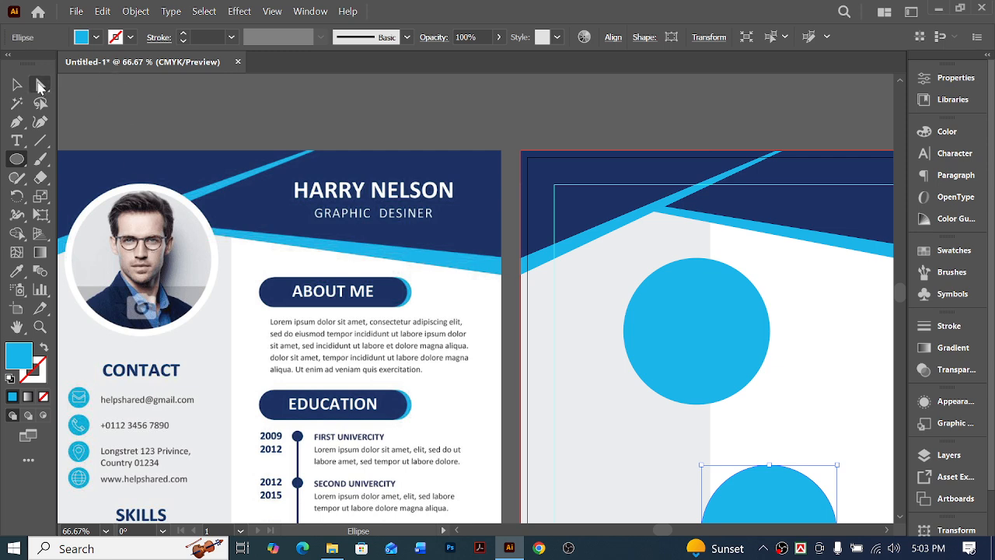
# Recolor the 2.5 in circle with the grey sampled from the portrait photo in the sample resume
pyautogui.click(17, 271)
pyautogui.scroll(-2, 246, 272)
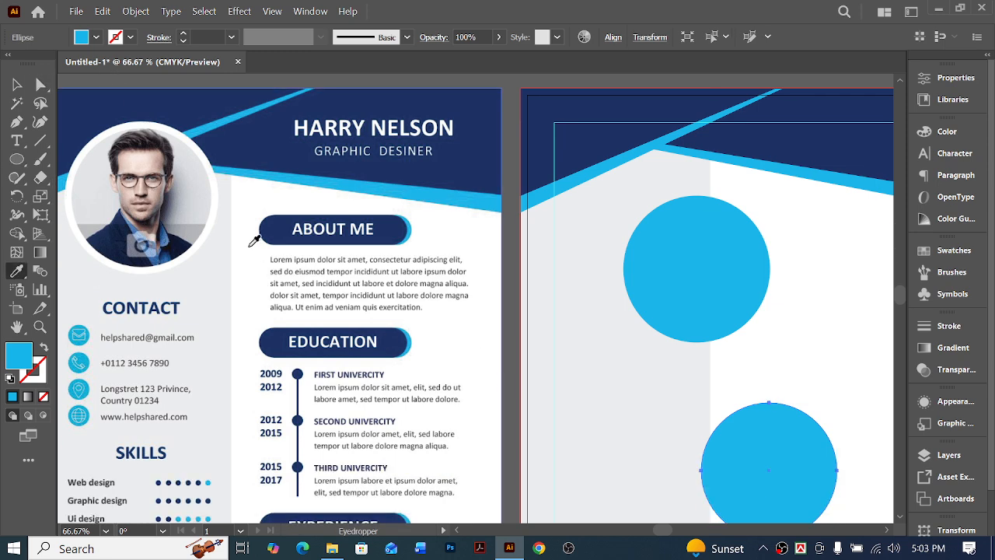
pyautogui.click(194, 231)
# Align the grey circle to the larger blue circle by both vertical and horizontal centers, keeping the blue one as key object
pyautogui.click(41, 84)
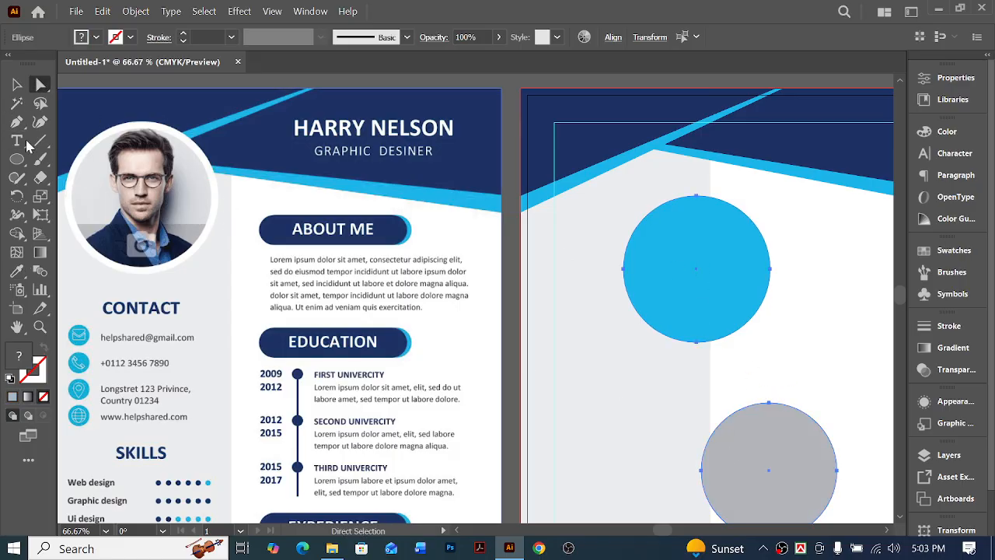
pyautogui.click(17, 84)
pyautogui.keyDown('shift'); pyautogui.click(720, 247); pyautogui.keyUp('shift')
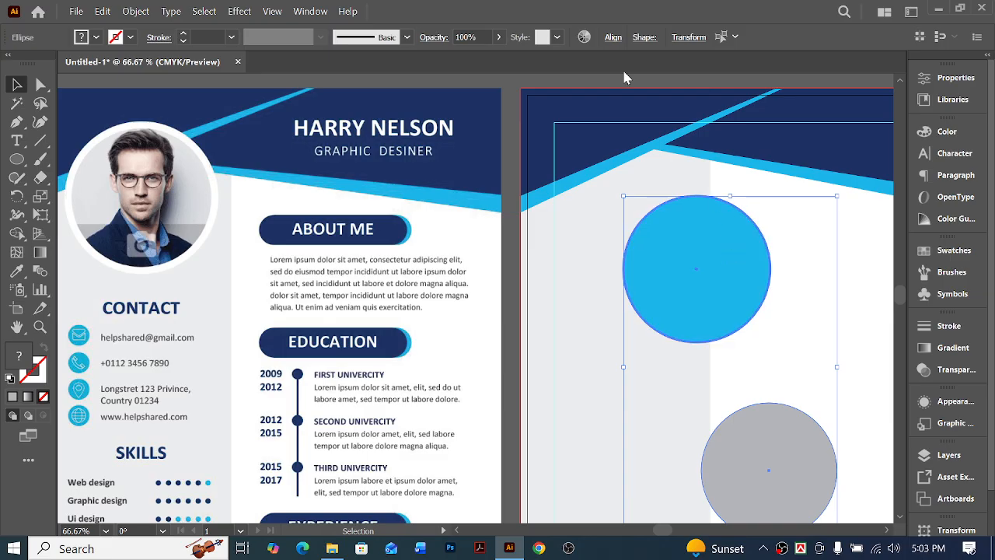
pyautogui.click(614, 37)
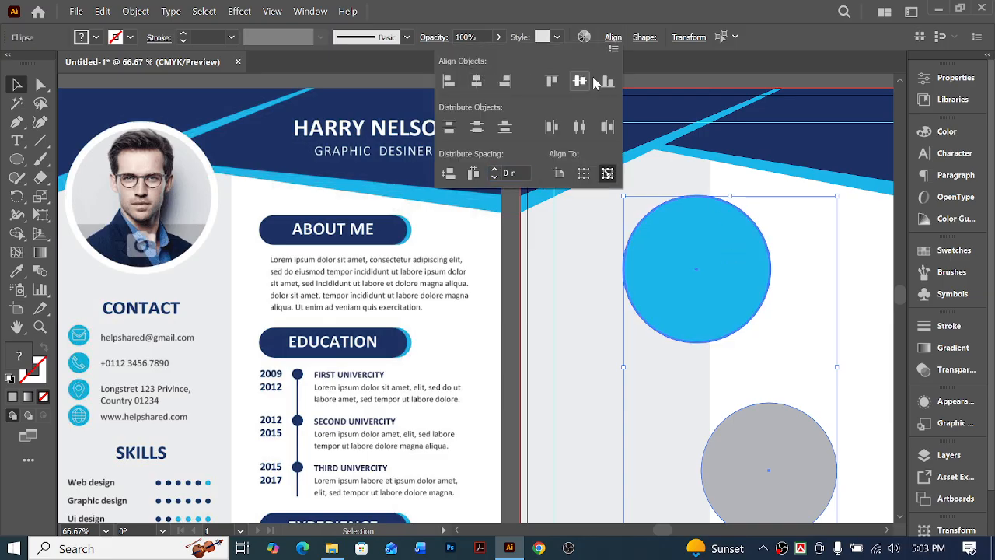
pyautogui.click(579, 81)
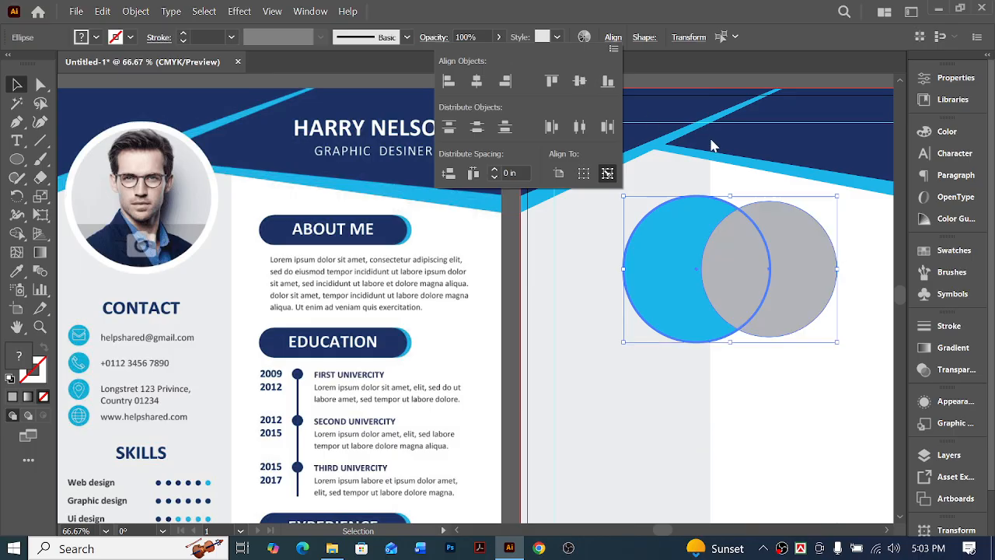
pyautogui.click(476, 80)
pyautogui.click(821, 316)
pyautogui.click(806, 237)
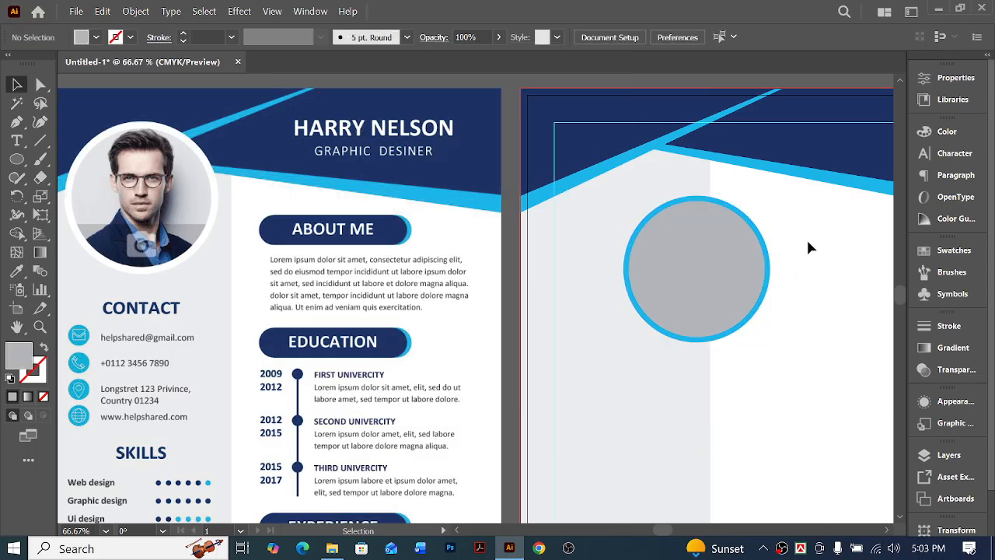
# Recolor the larger blue circle white by sampling the page background with the Eyedropper
pyautogui.click(758, 234)
pyautogui.click(17, 271)
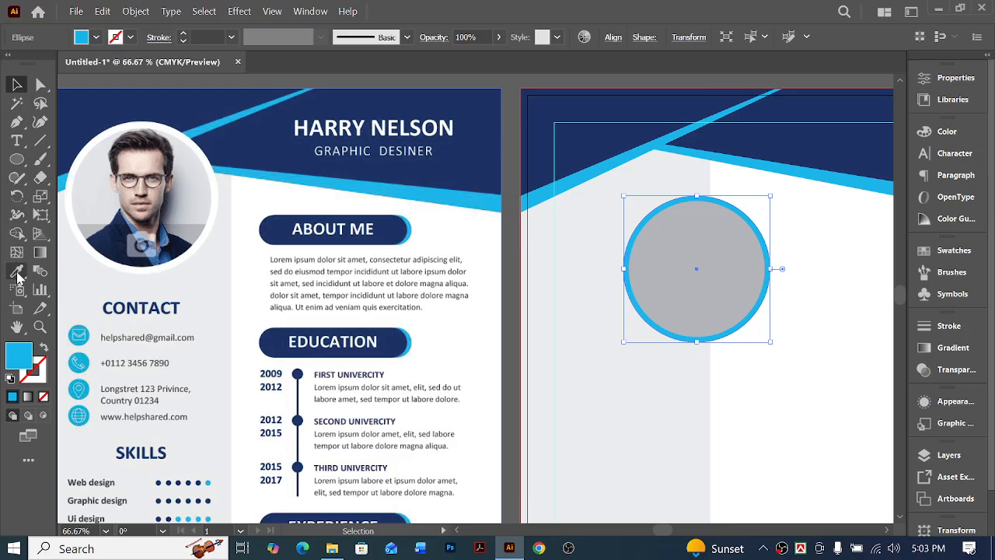
pyautogui.click(844, 282)
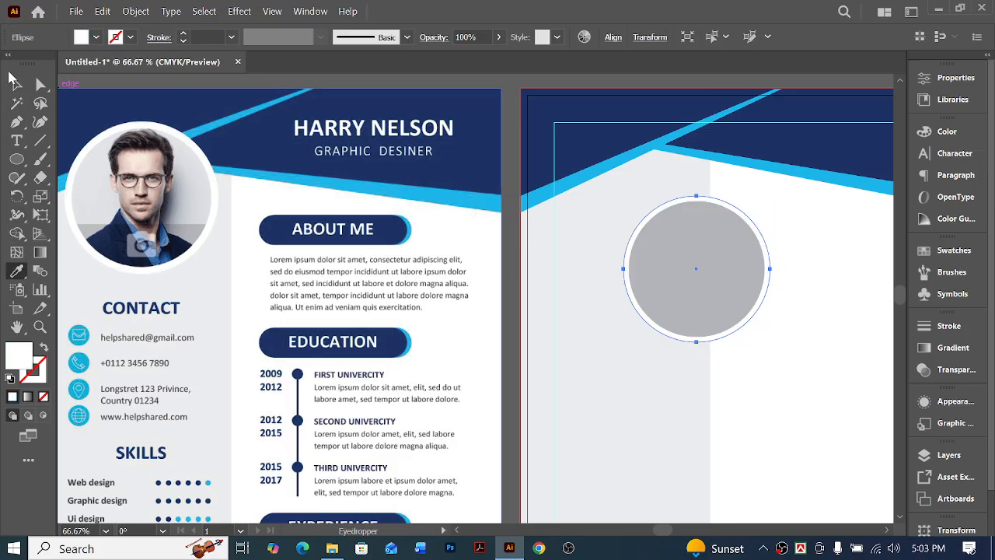
# Group the white circle and the grey circle into one photo frame
pyautogui.click(16, 82)
pyautogui.click(783, 344)
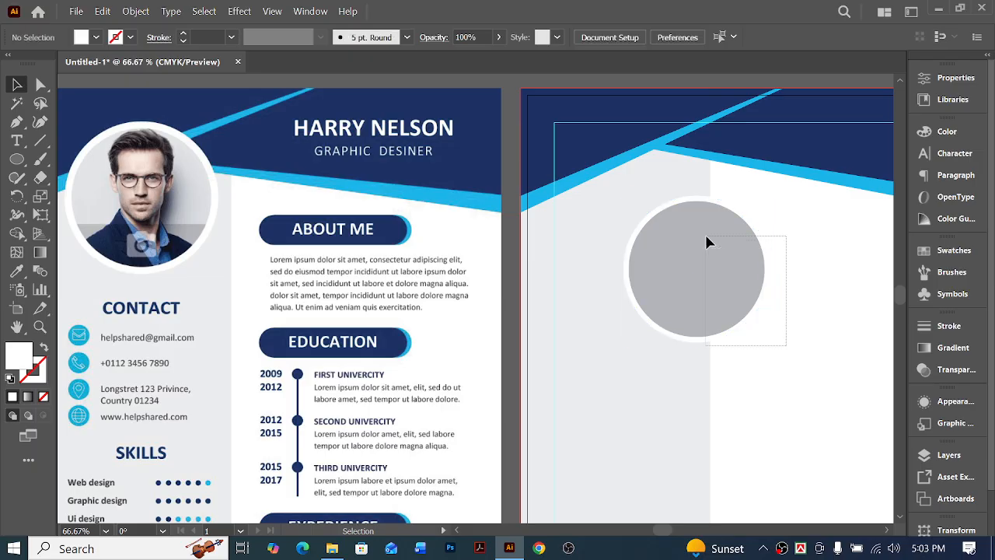
pyautogui.keyDown('ctrl'); pyautogui.click(753, 295); pyautogui.keyUp('ctrl')
pyautogui.hotkey('ctrl', 'g')
# Move the grouped circular photo frame up over the header at the top of the grey sidebar, matching the portrait placement in the sample
pyautogui.hscroll(-1, 850, 370)
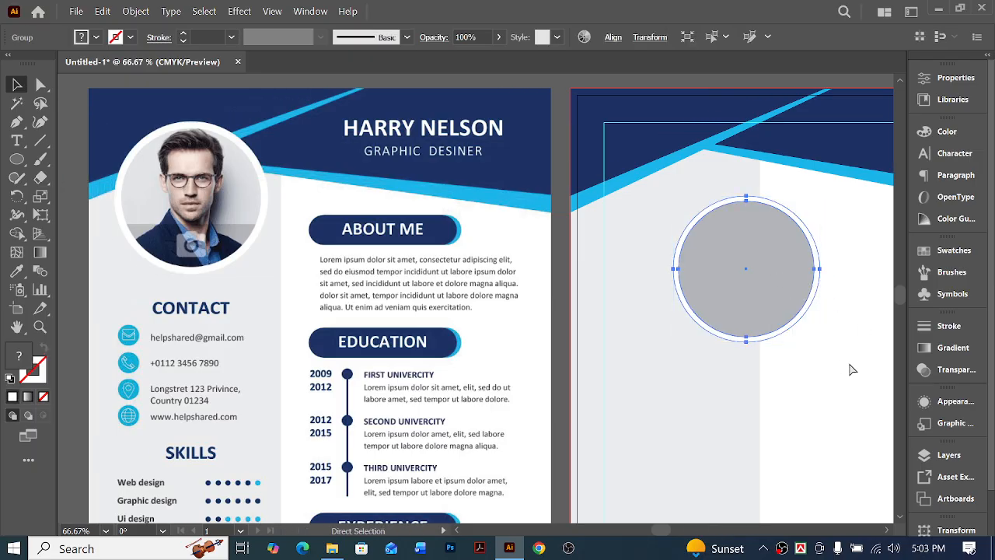
pyautogui.moveTo(759, 273); pyautogui.dragTo(689, 202)
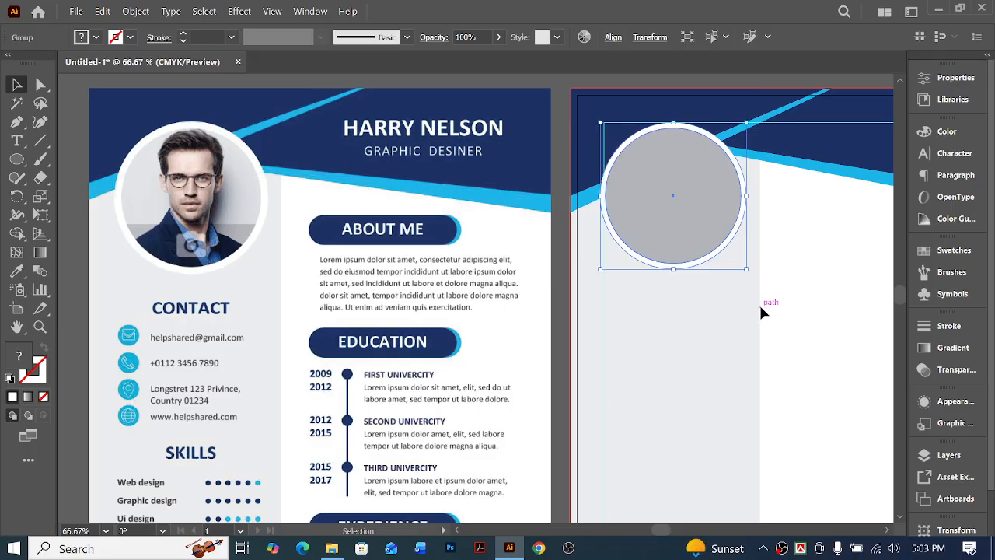
pyautogui.press('Up')
pyautogui.press('Up')
pyautogui.press('Up')
pyautogui.press('Up')
pyautogui.press('Up')
pyautogui.press('Up')
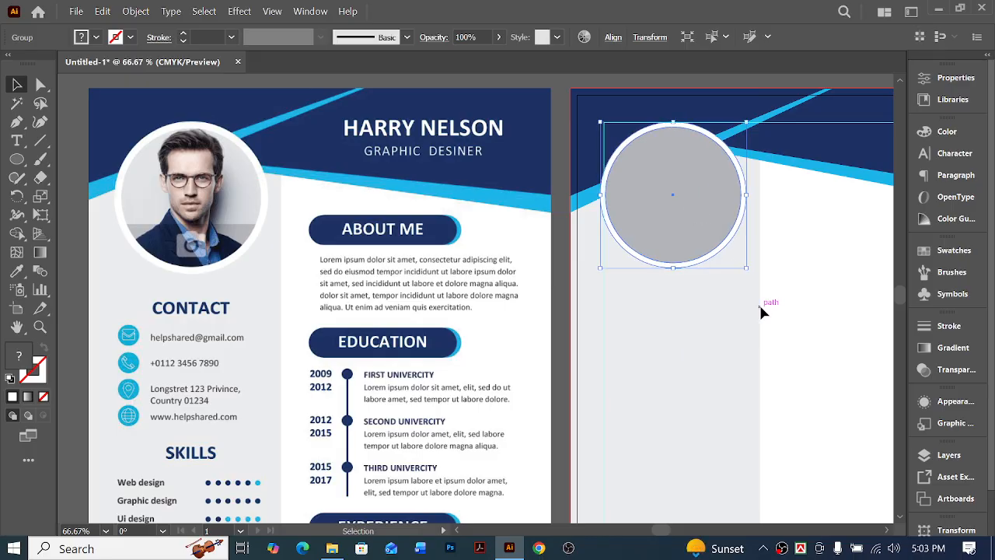
pyautogui.press('Up')
pyautogui.press('Up')
pyautogui.press('Up')
pyautogui.press('Up')
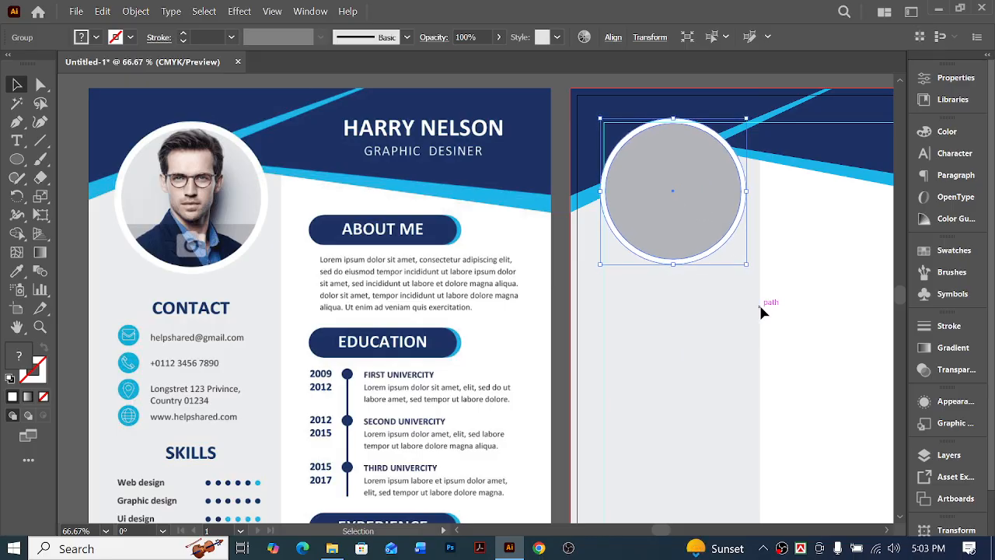
pyautogui.press('Down')
pyautogui.press('Down')
pyautogui.press('Left')
pyautogui.press('Left')
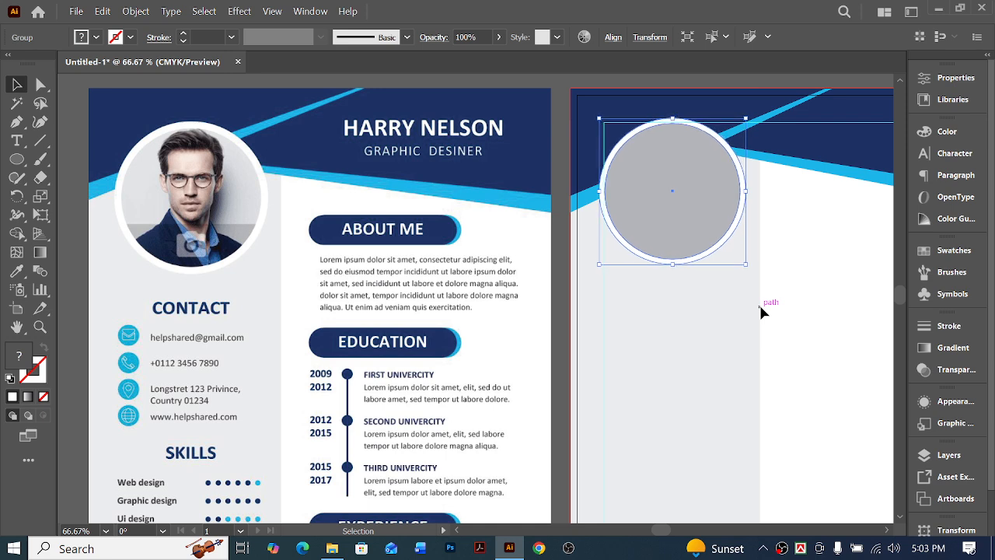
pyautogui.press('Up')
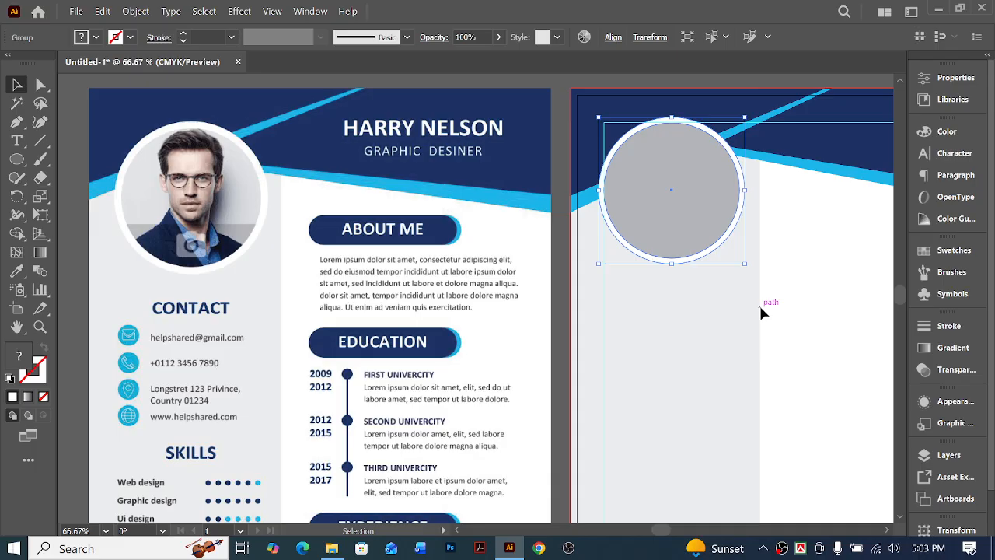
pyautogui.press('a')
pyautogui.hscroll(2, 763, 304)
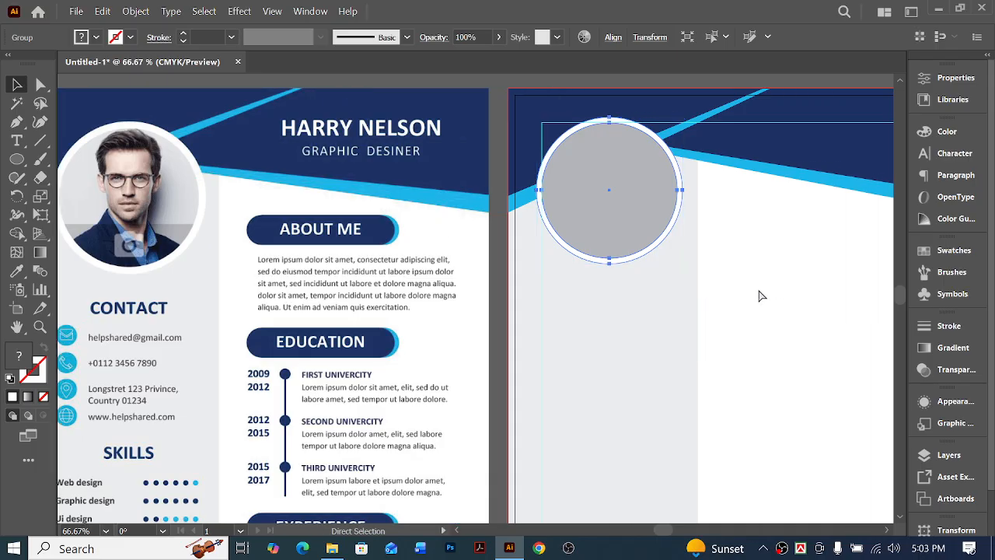
pyautogui.press('v')
pyautogui.hscroll(2, 628, 128)
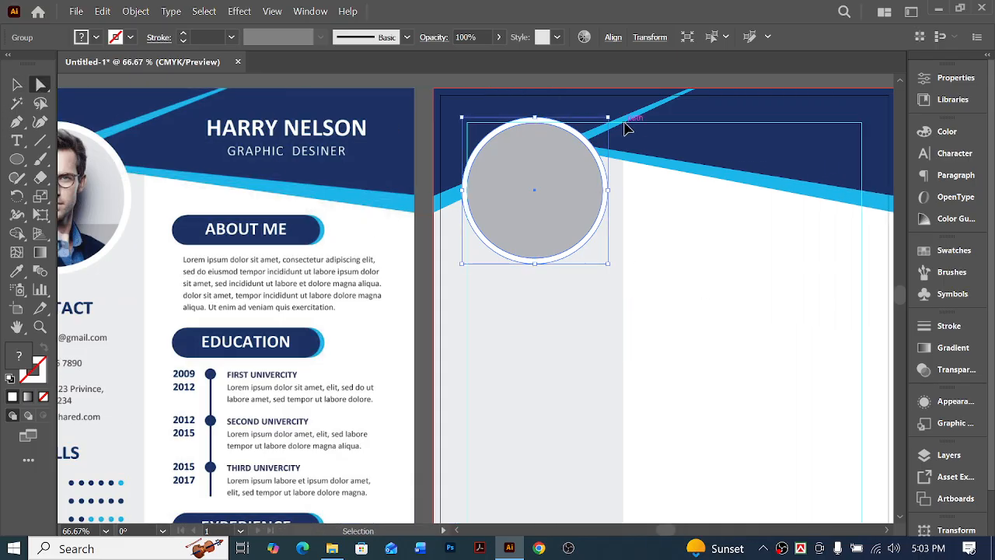
pyautogui.press('a')
pyautogui.hscroll(2, 667, 84)
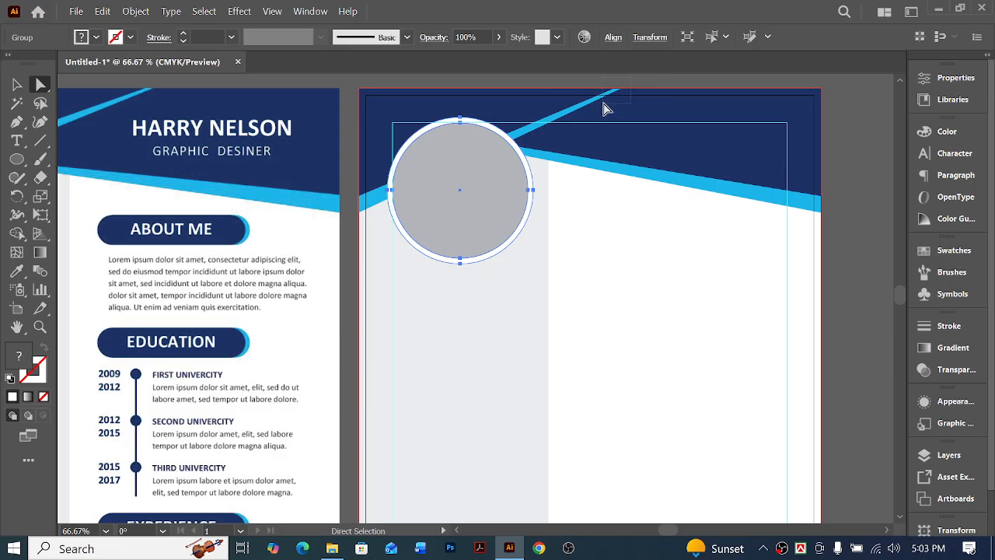
pyautogui.click(642, 89)
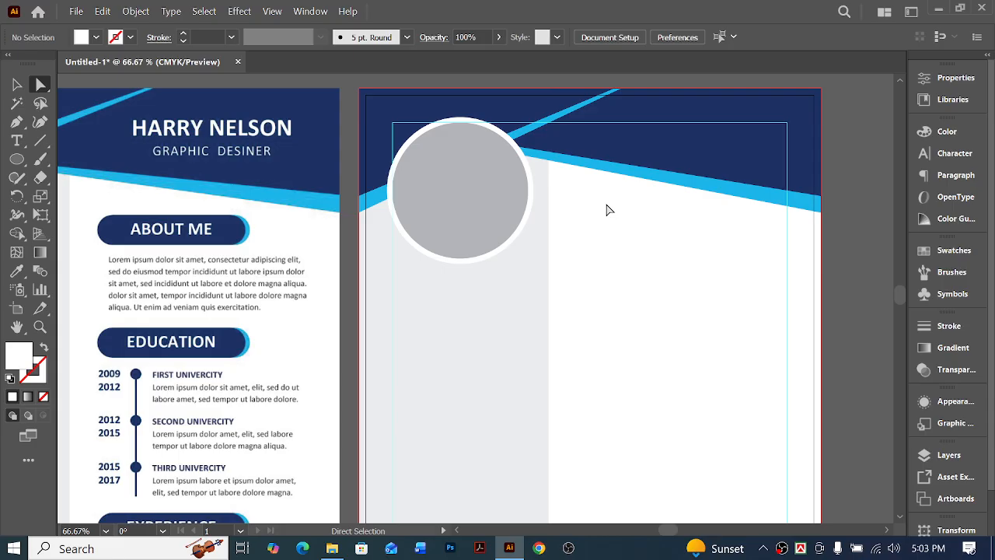
pyautogui.hscroll(-2, 635, 225)
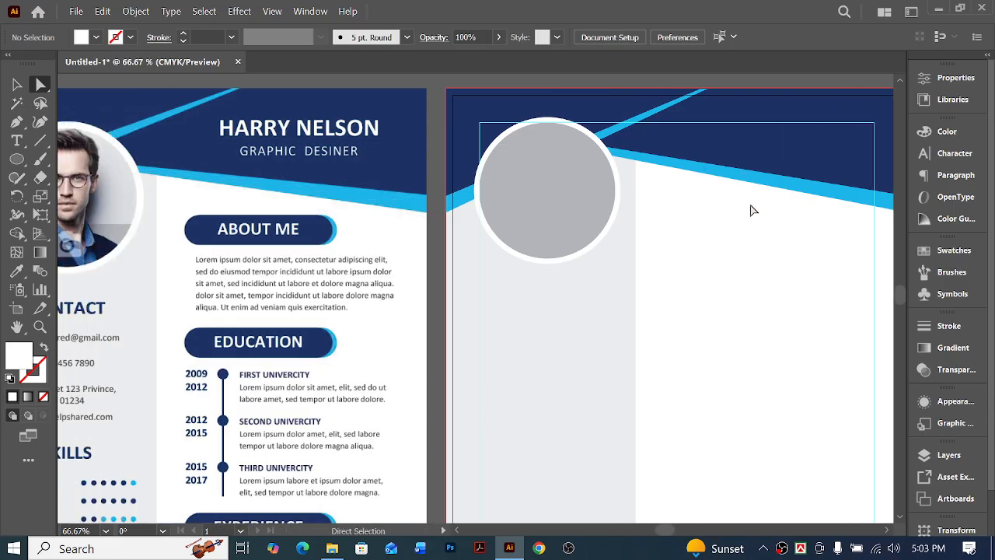
pyautogui.hotkey('ctrl', '-')
pyautogui.hscroll(-1, 765, 244)
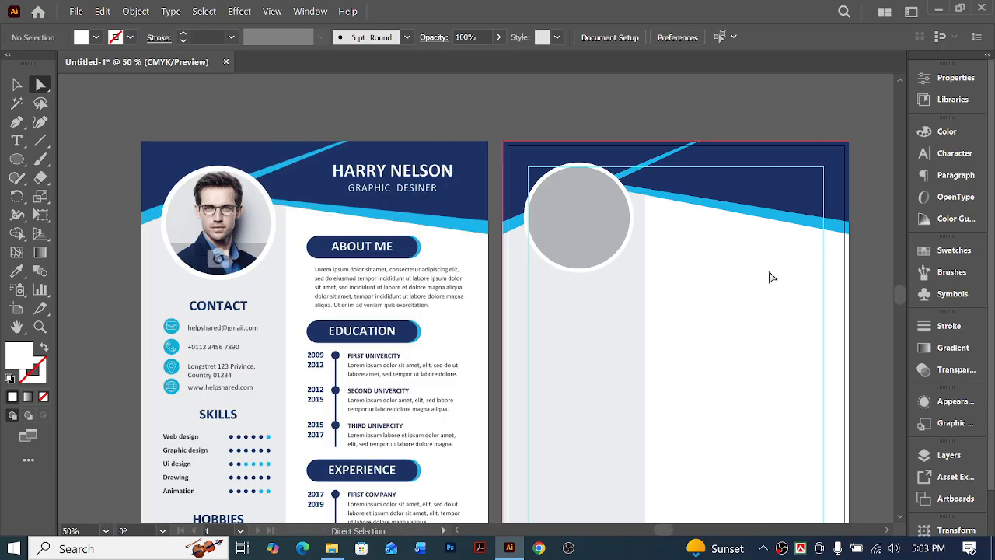
pyautogui.keyDown('ctrl'); pyautogui.click(808, 217); pyautogui.keyUp('ctrl')
pyautogui.click(864, 203)
# Unlock all locked artwork and ungroup the header so its two slanted parts can be selected separately
pyautogui.click(15, 84)
pyautogui.click(642, 158)
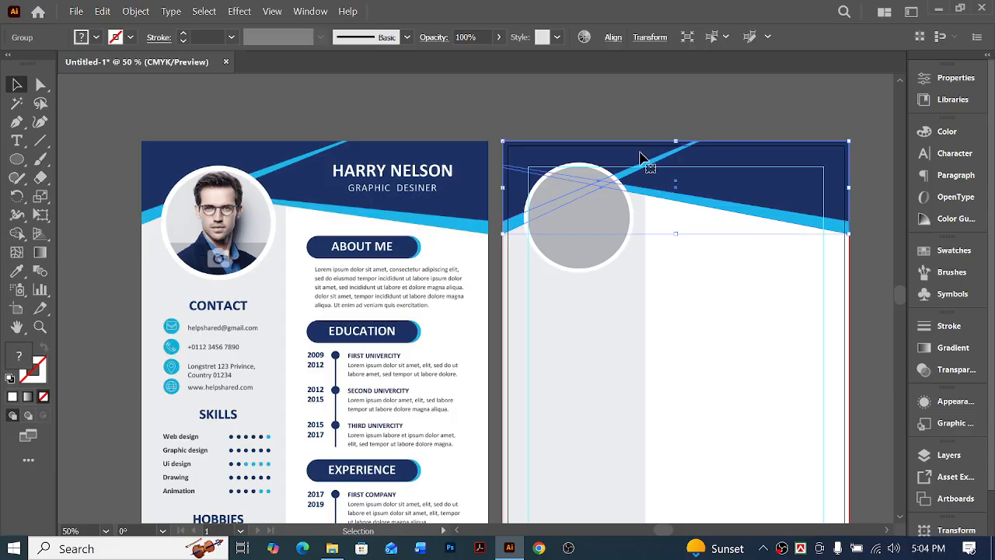
pyautogui.rightClick(642, 158)
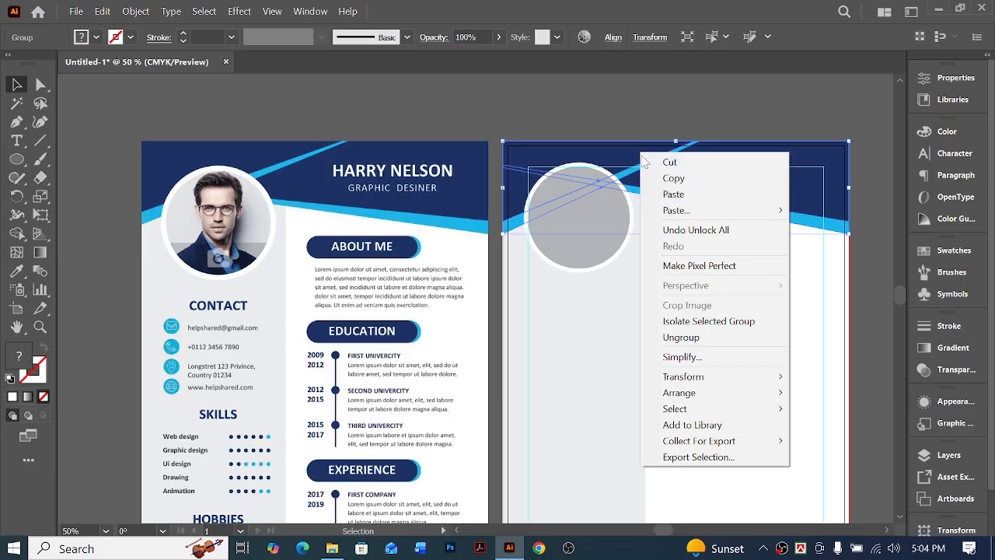
pyautogui.click(713, 337)
pyautogui.click(651, 131)
pyautogui.click(627, 169)
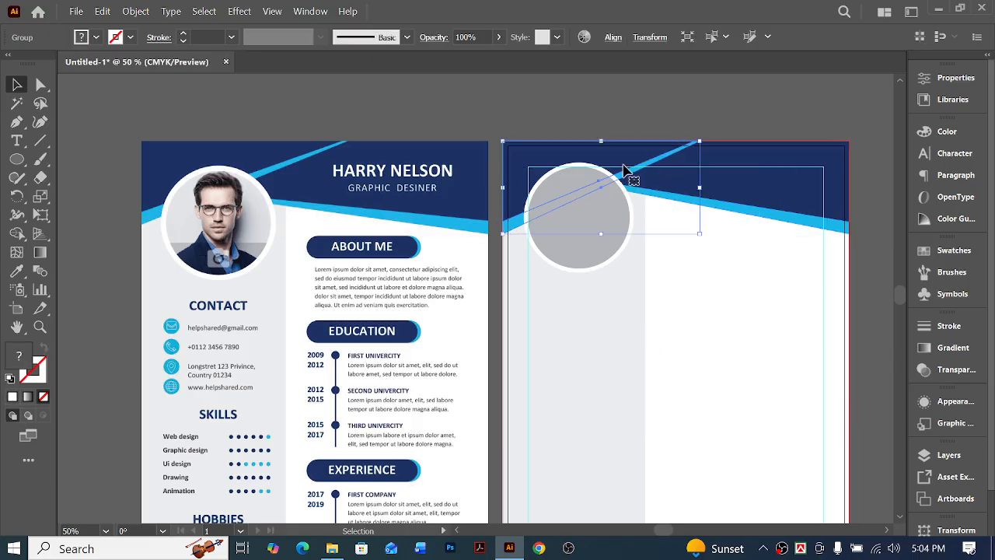
# Try to lower the left-end anchor points of the wide slanted header shapes, and undo the move
pyautogui.press('a')
pyautogui.hotkey('ctrl', 'shift', 'a')
pyautogui.press('z')
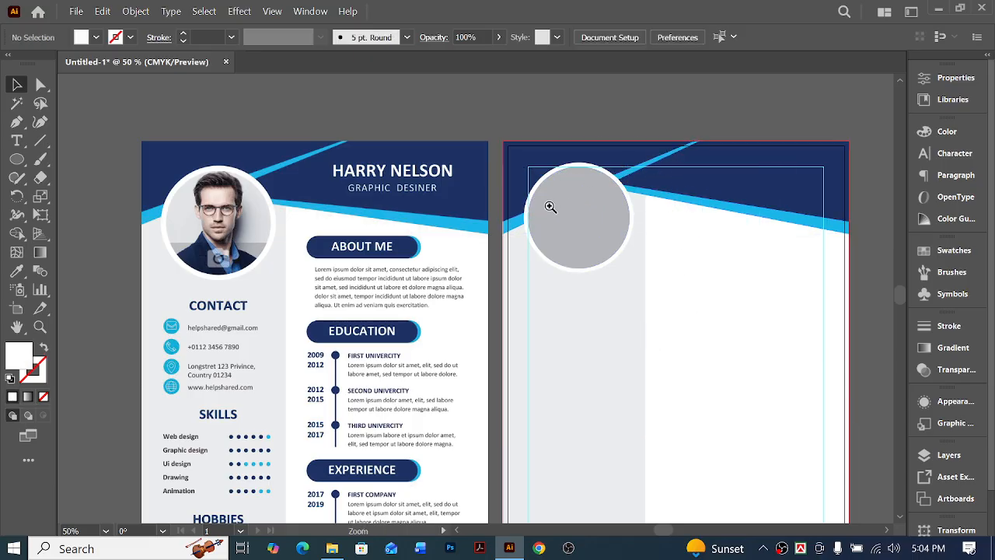
pyautogui.click(550, 206)
pyautogui.press('v')
pyautogui.click(707, 283)
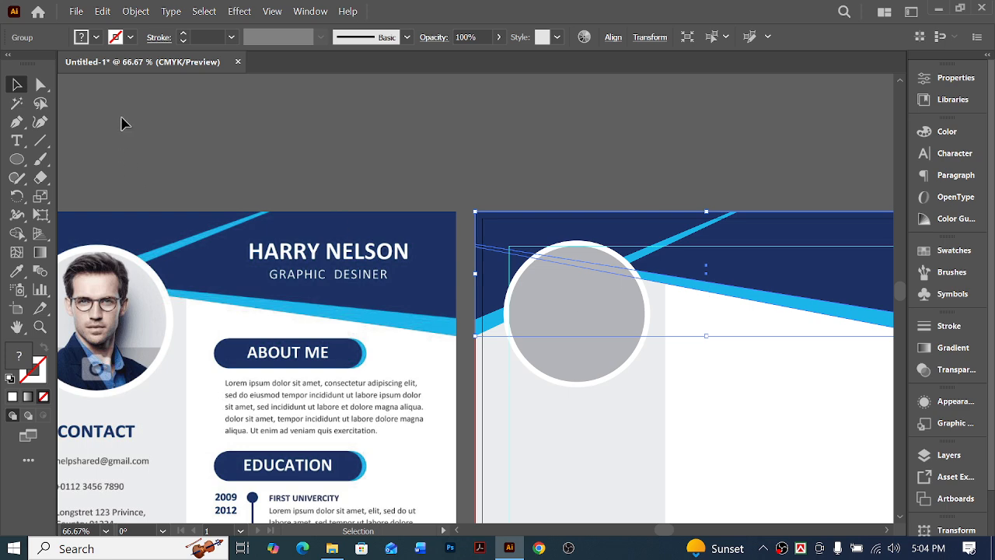
pyautogui.click(41, 84)
pyautogui.click(475, 247)
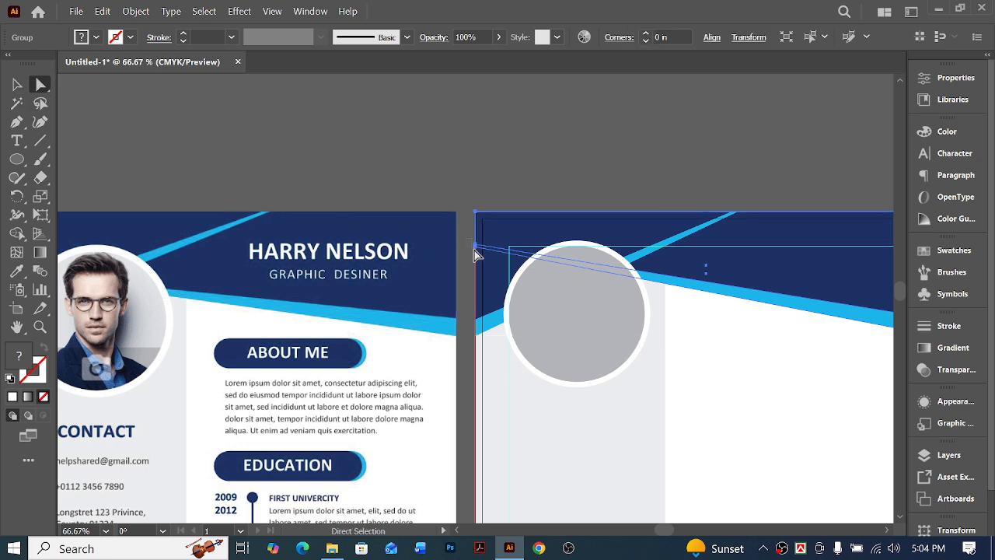
pyautogui.moveTo(474, 249); pyautogui.dragTo(488, 259)
pyautogui.hotkey('shift', 'Down')
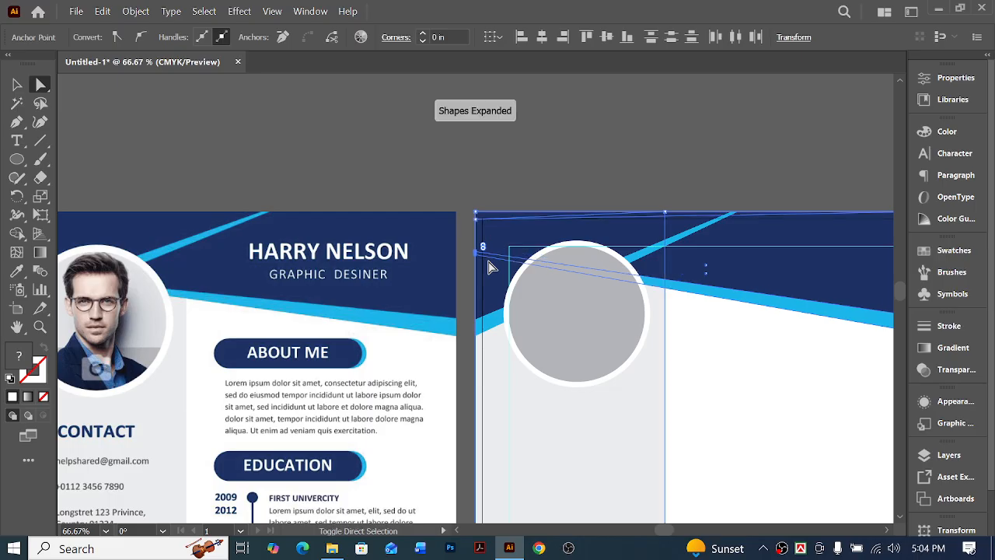
pyautogui.hotkey('ctrl', 'z')
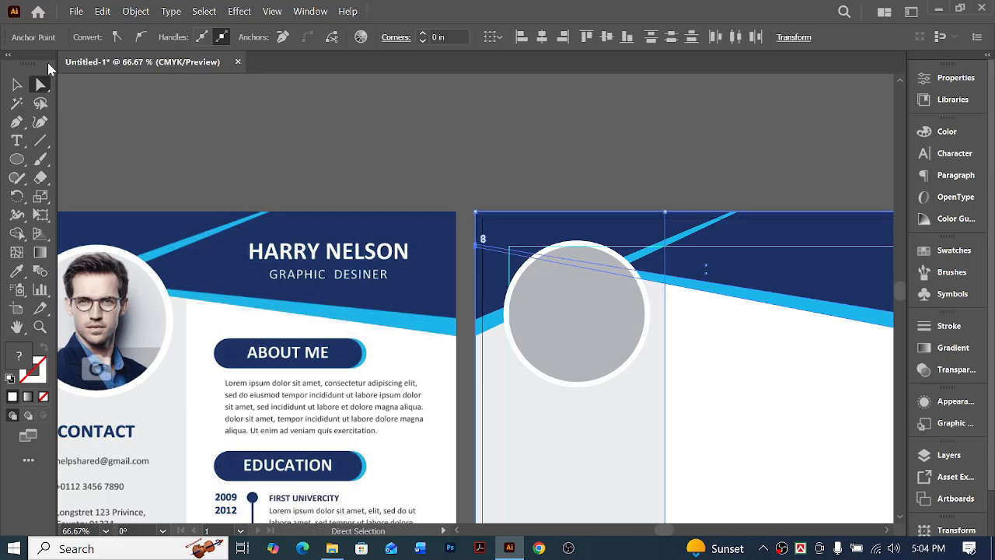
# Lock the grey sidebar rectangle to keep it out of the header's anchor point selection
pyautogui.click(423, 155)
pyautogui.moveTo(468, 246); pyautogui.dragTo(490, 266)
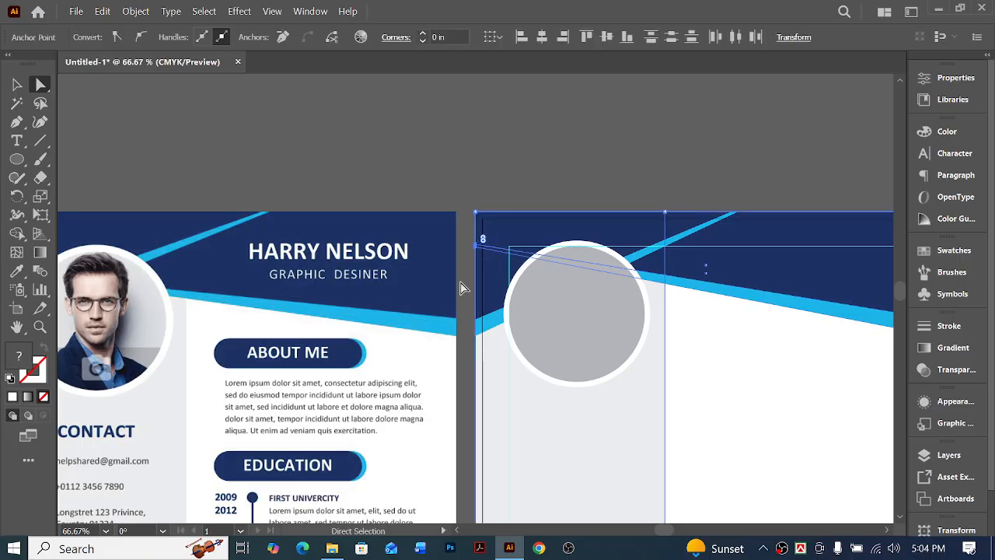
pyautogui.click(651, 422)
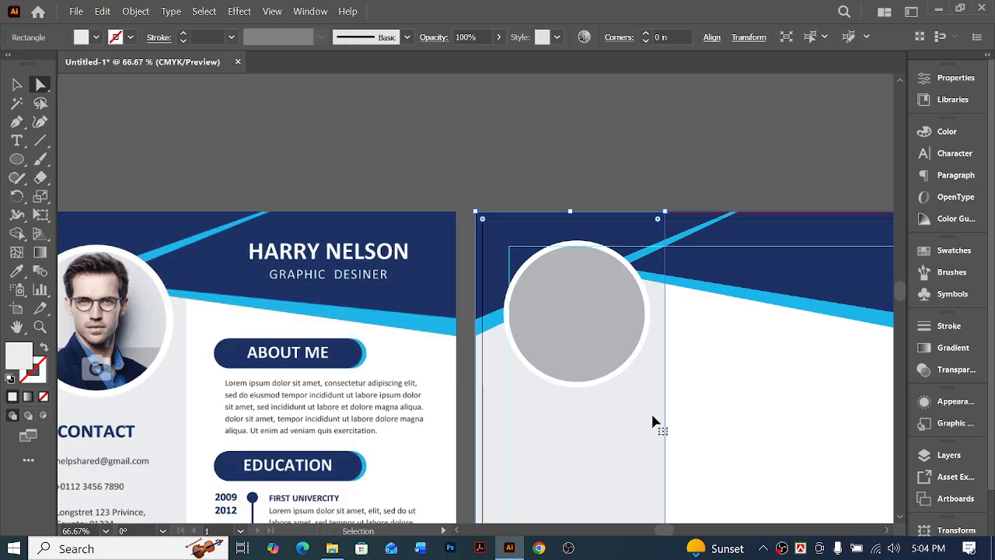
pyautogui.hotkey('ctrl', 'shift', 'a')
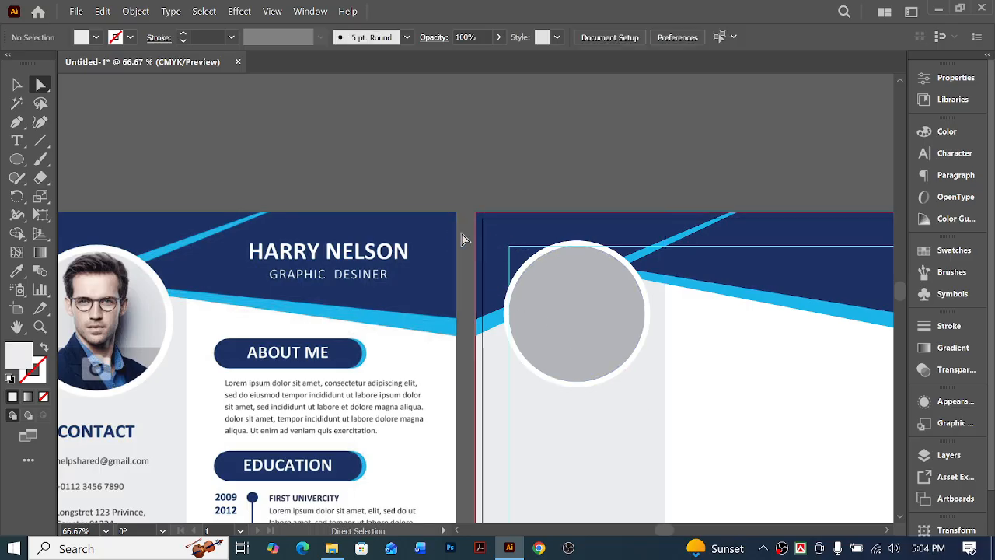
# Lock the white background rectangle to keep it out of the header's anchor point selection
pyautogui.moveTo(465, 233); pyautogui.dragTo(486, 262)
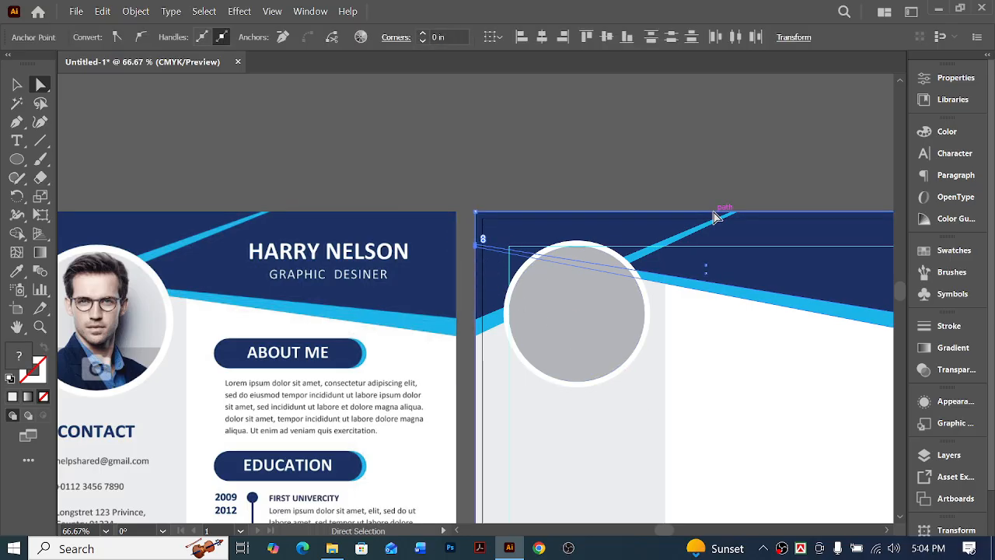
pyautogui.hotkey('shift', 'Down')
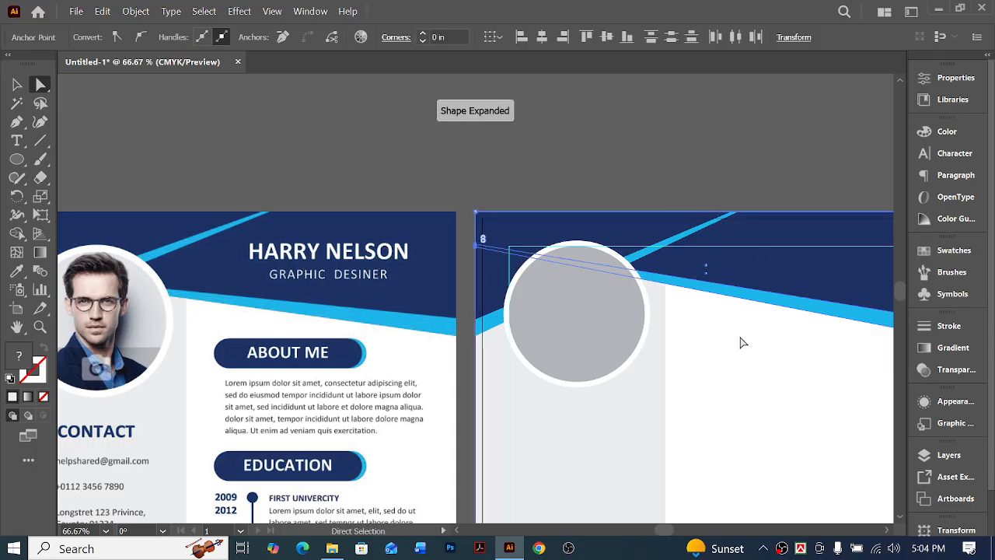
pyautogui.scroll(-2, 743, 358)
pyautogui.click(706, 250)
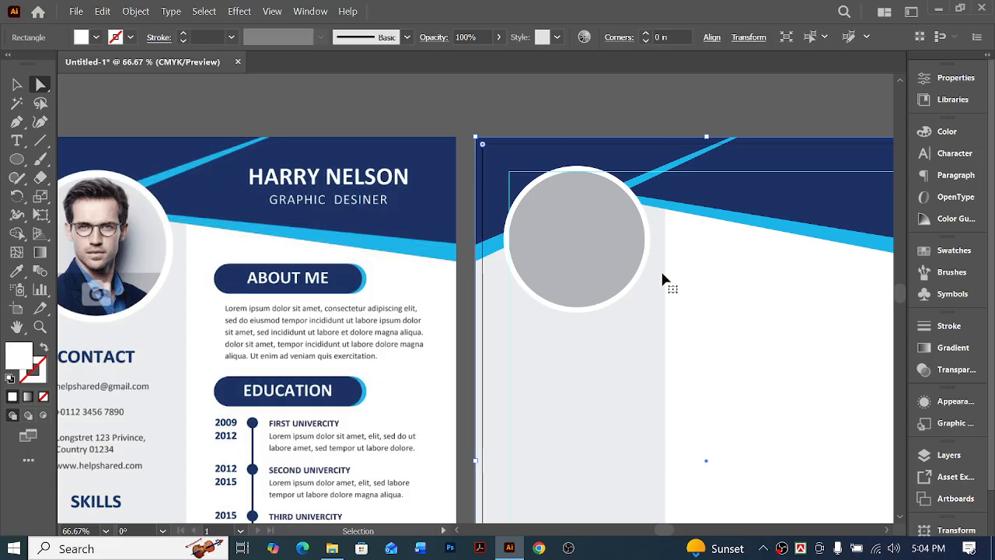
pyautogui.click(465, 183)
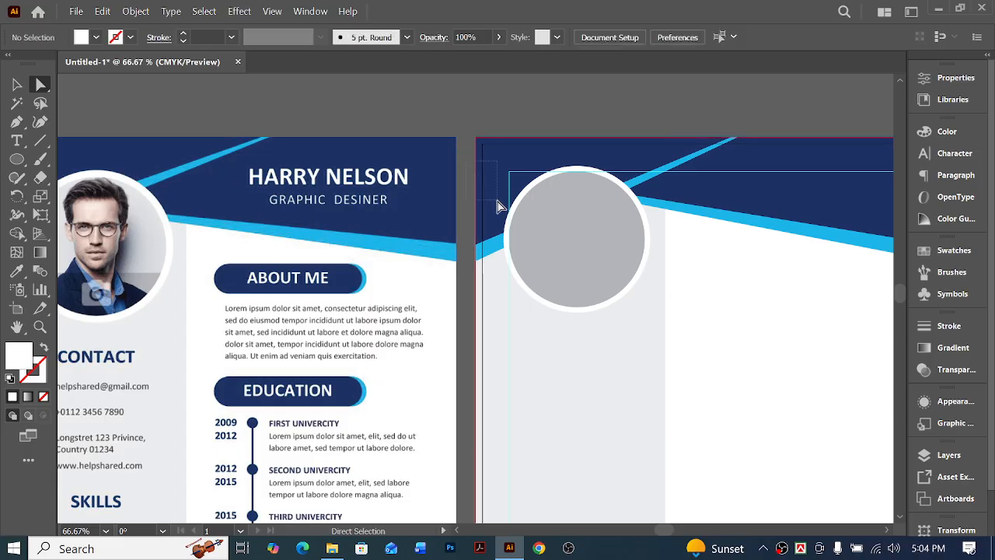
# Lower the left-end anchor points of the wide navy and light blue header shapes to reduce their slope, and deselect them
pyautogui.moveTo(498, 206); pyautogui.dragTo(478, 153)
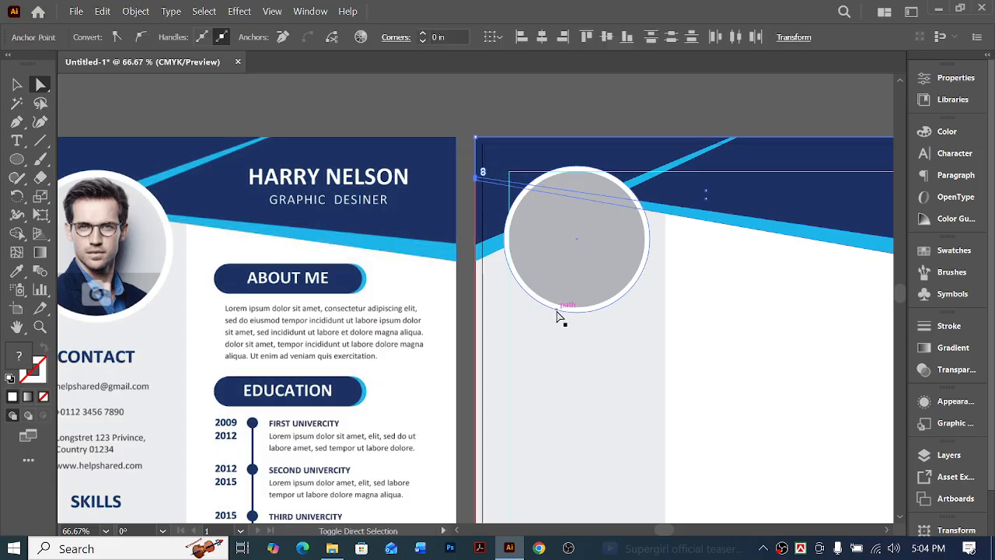
pyautogui.hotkey('shift', 'Down')
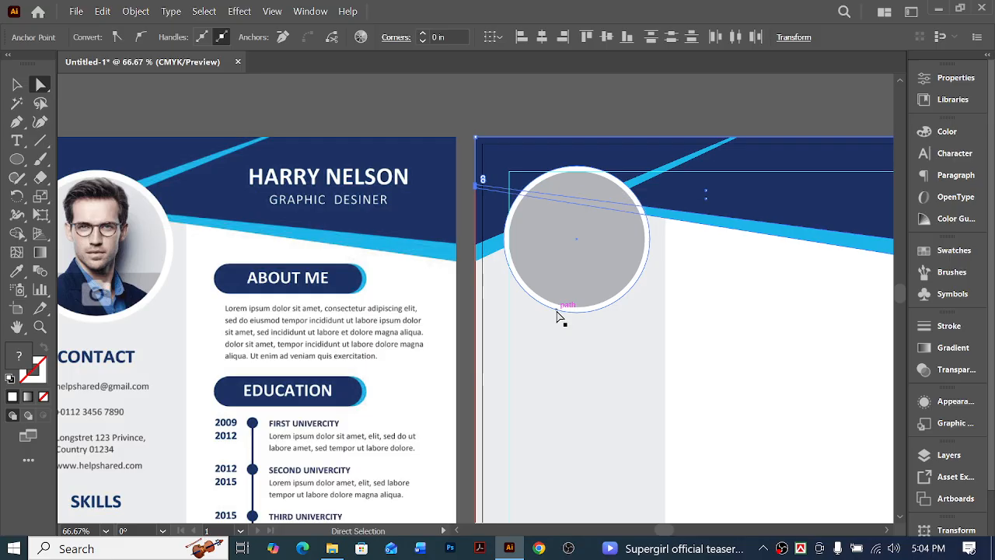
pyautogui.press('Down')
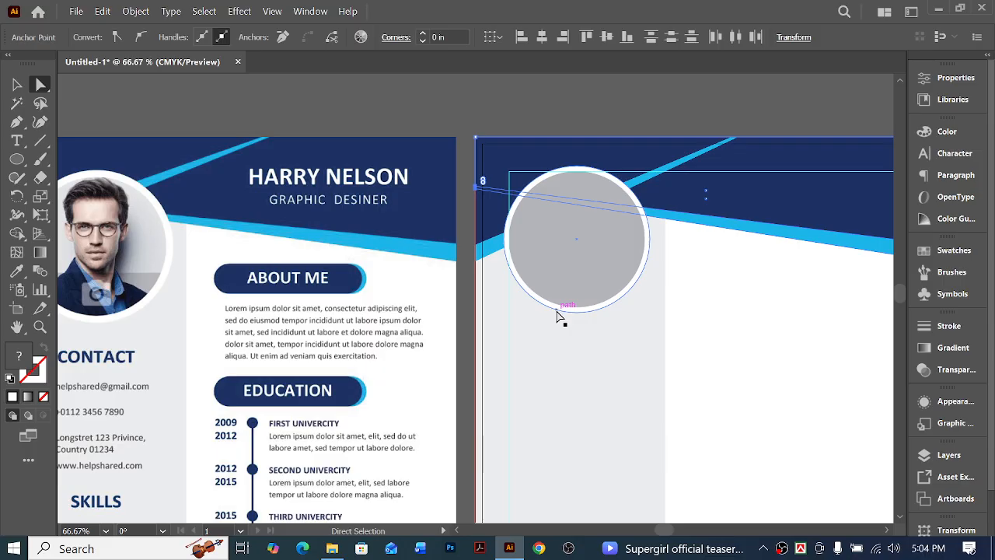
pyautogui.press('Down')
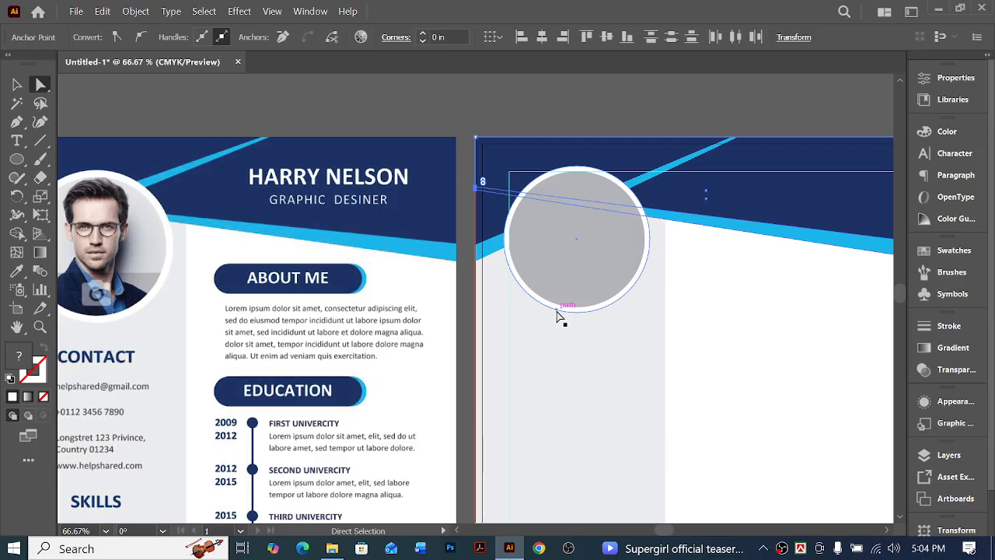
pyautogui.click(562, 105)
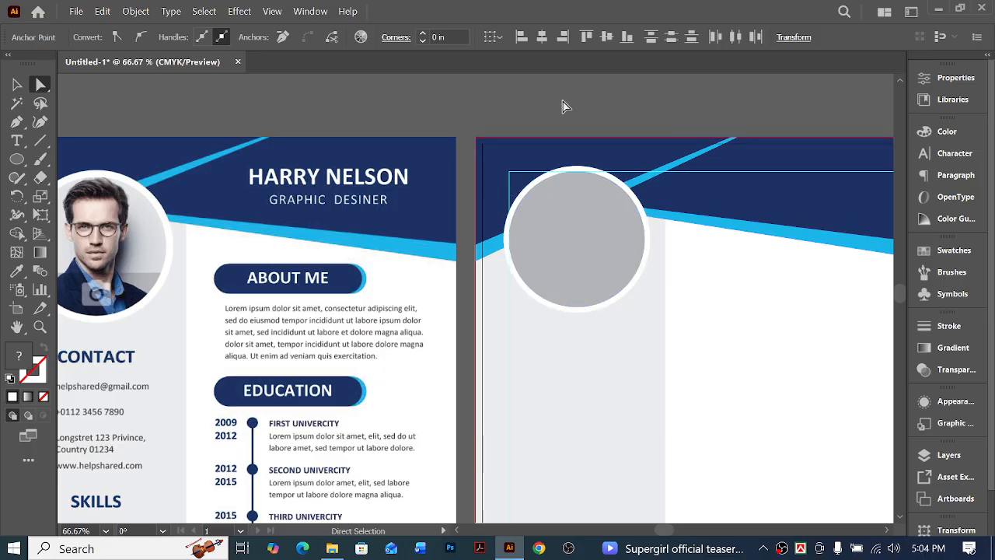
pyautogui.hotkey('ctrl', '-')
pyautogui.hotkey('ctrl', '-')
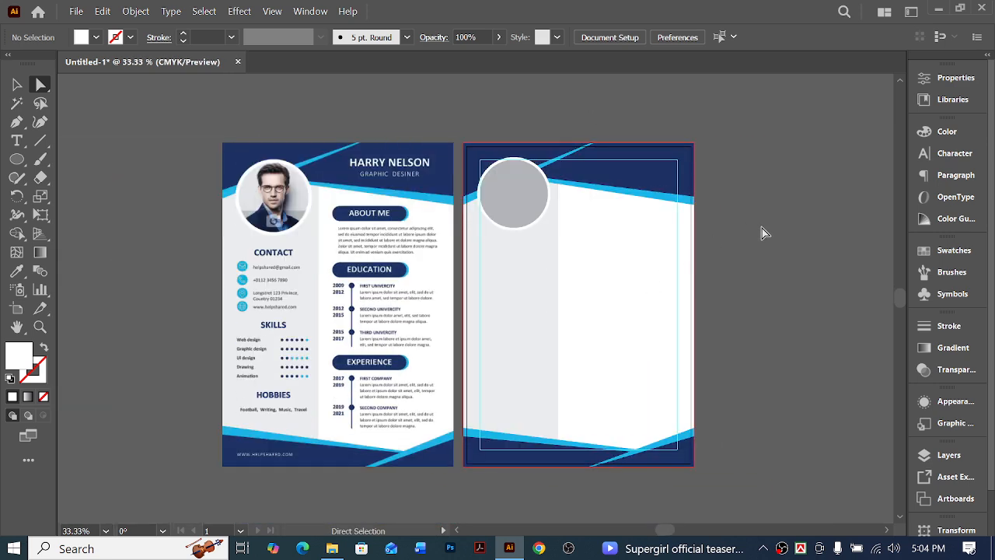
pyautogui.hotkey('ctrl', '+')
pyautogui.hscroll(-2, 651, 344)
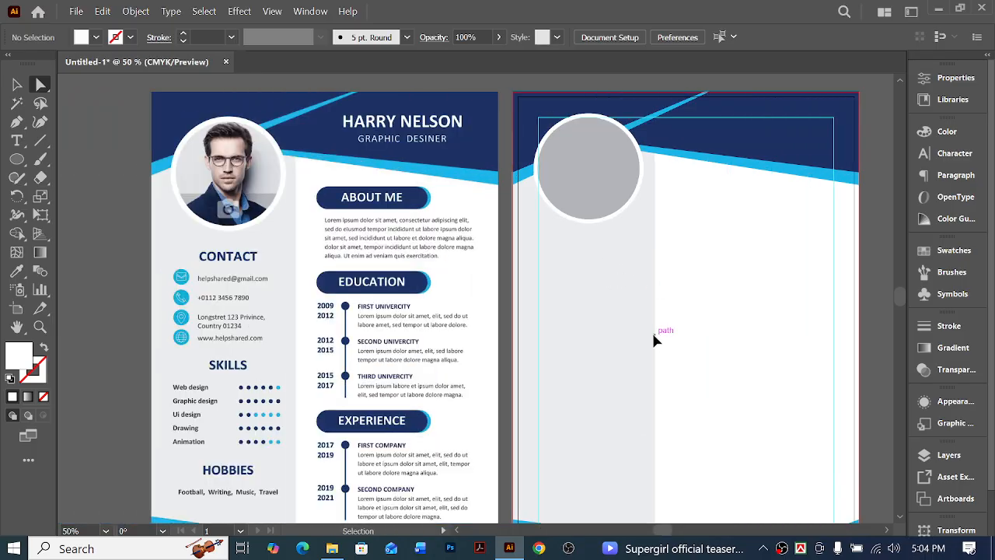
# Switch to Chrome, open the first listed user profile and enter the browser password
pyautogui.scroll(-2, 657, 338)
pyautogui.scroll(3, 670, 319)
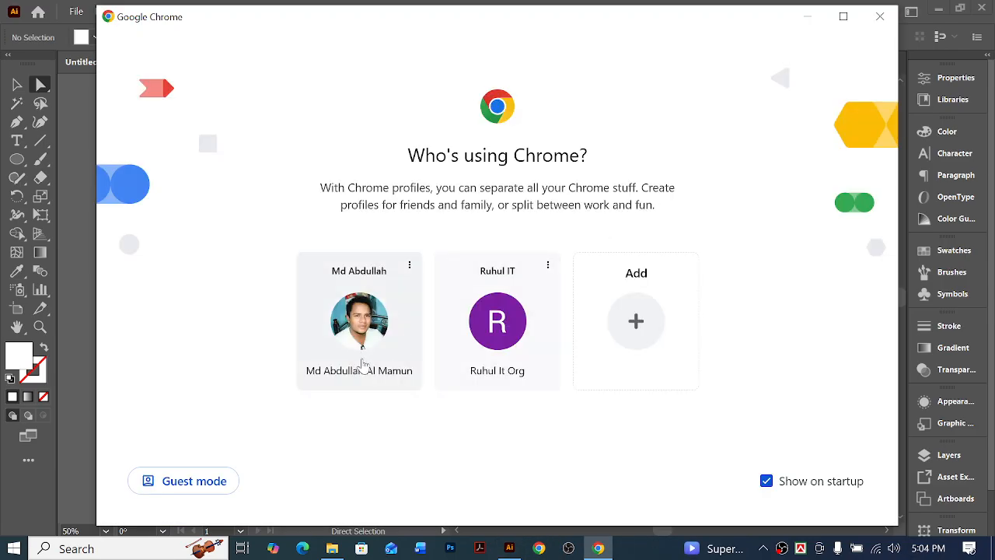
pyautogui.click(362, 364)
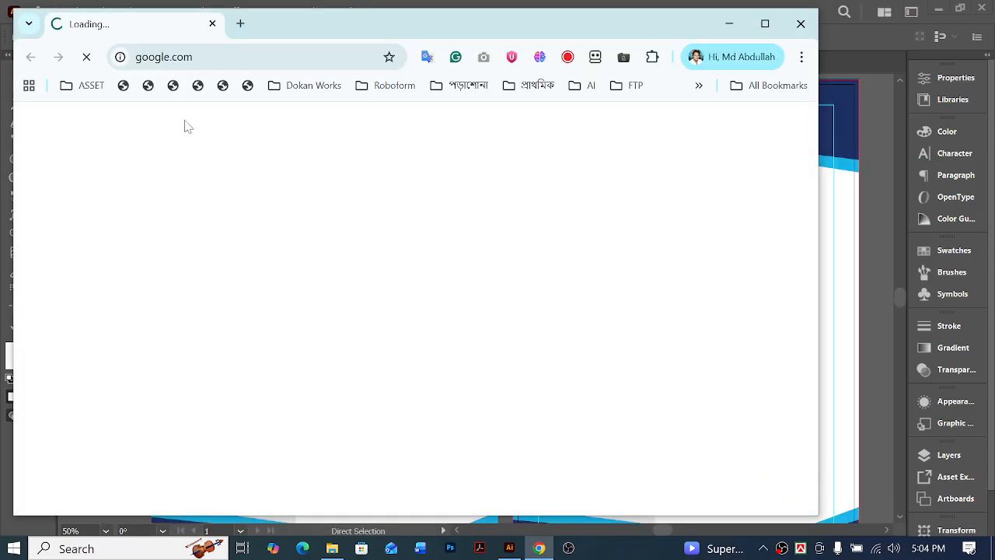
pyautogui.write('••••')
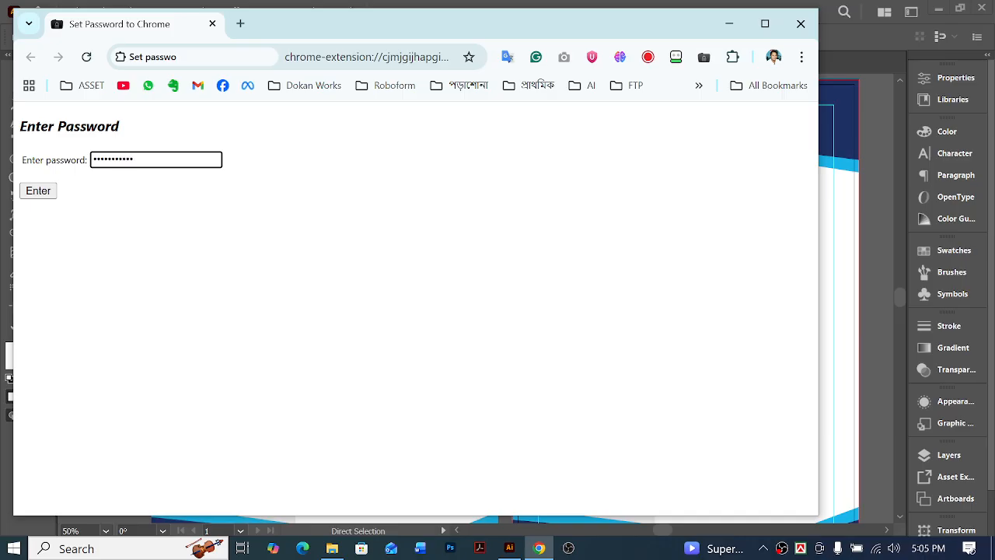
pyautogui.press('Return')
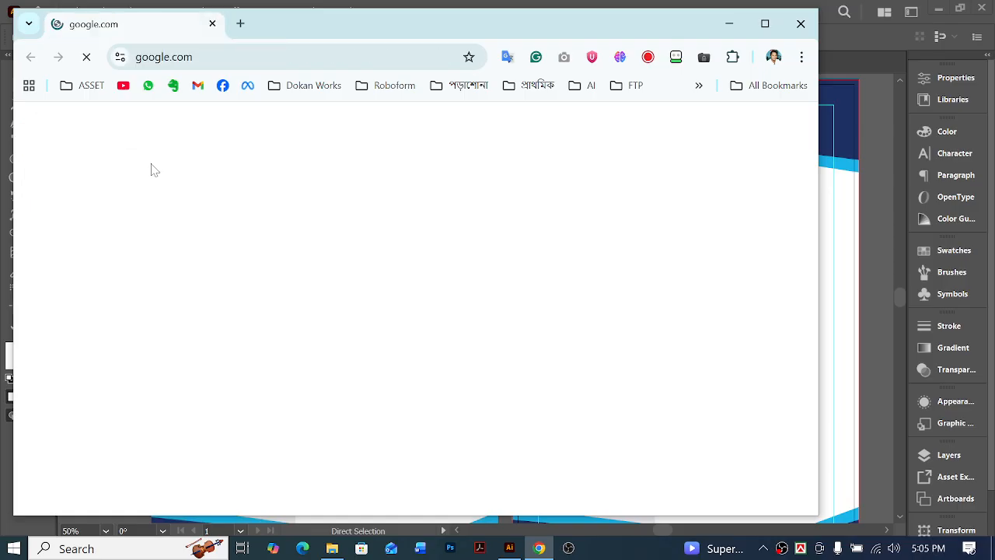
# Search Google for "gents pic" and maximize the browser window
pyautogui.click(250, 59)
pyautogui.write('gents pic')
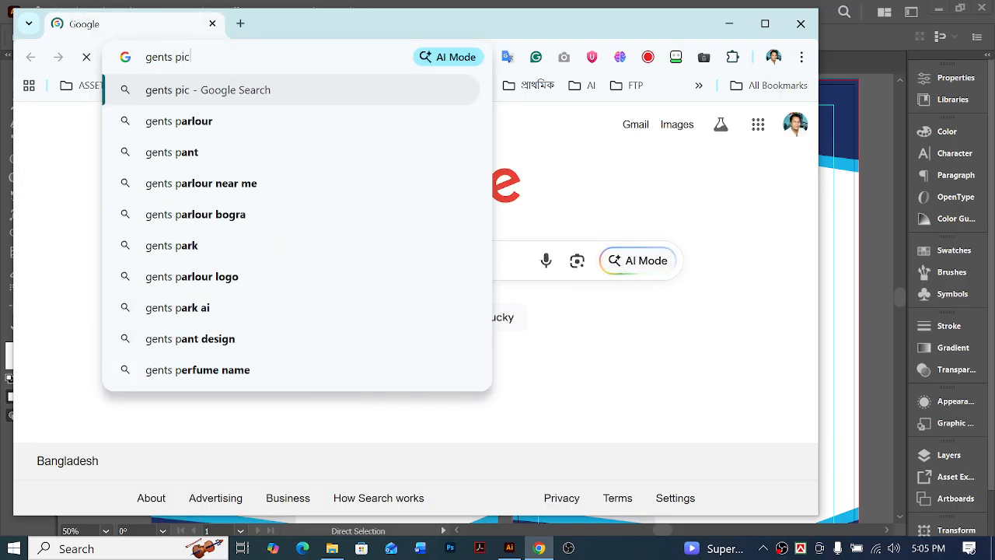
pyautogui.press('Return')
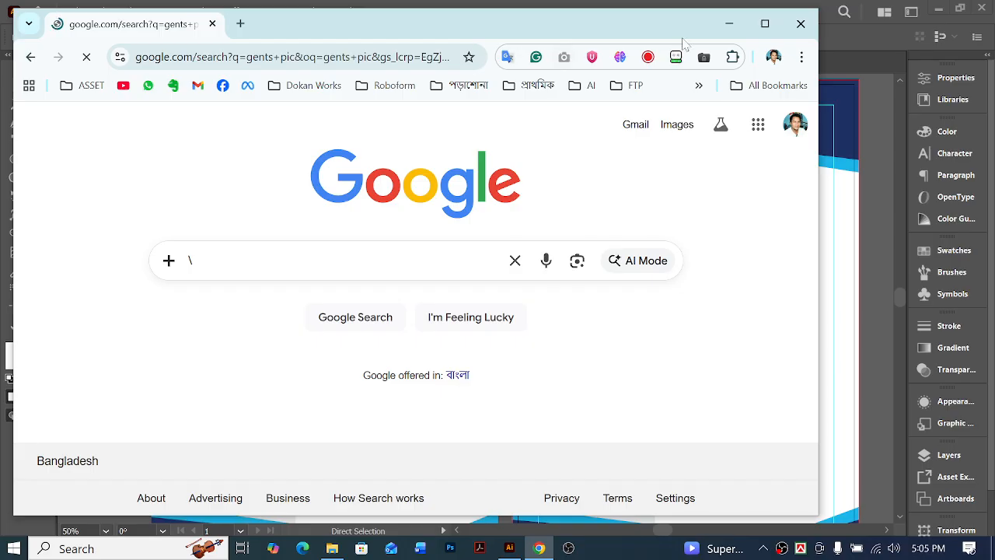
pyautogui.click(764, 25)
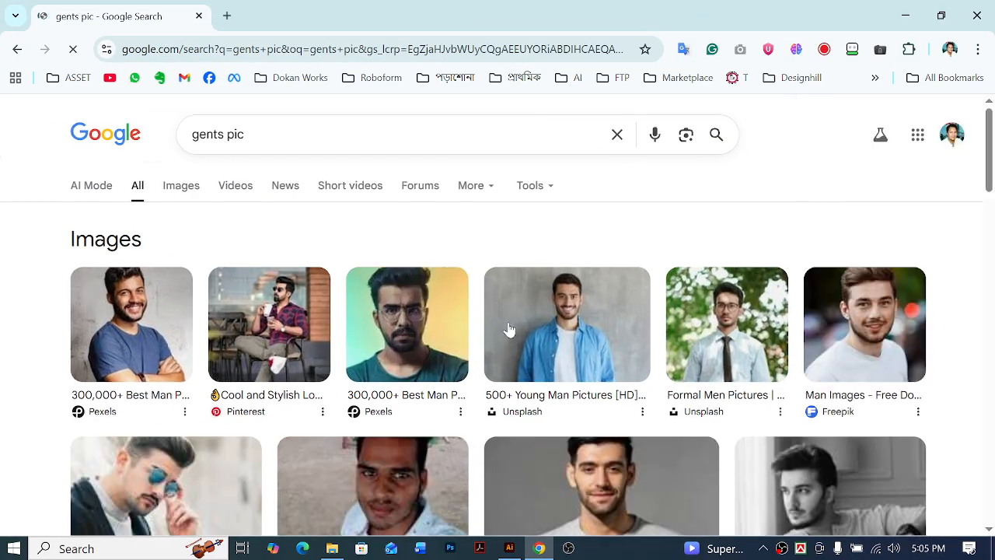
# Find the Vecteezy photo of a man in a grey sweater among the image results and copy the image
pyautogui.scroll(-1, 573, 329)
pyautogui.scroll(-4, 663, 311)
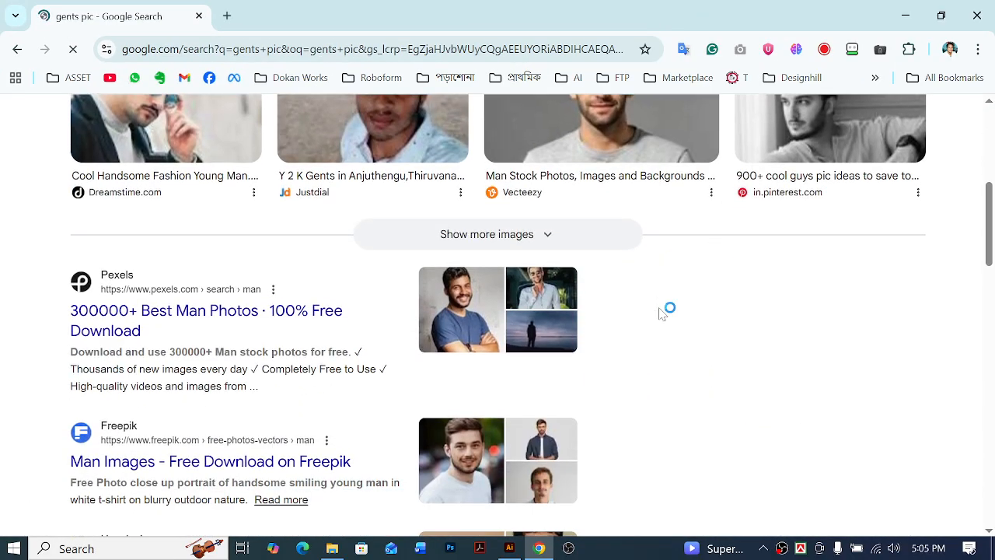
pyautogui.scroll(4, 663, 311)
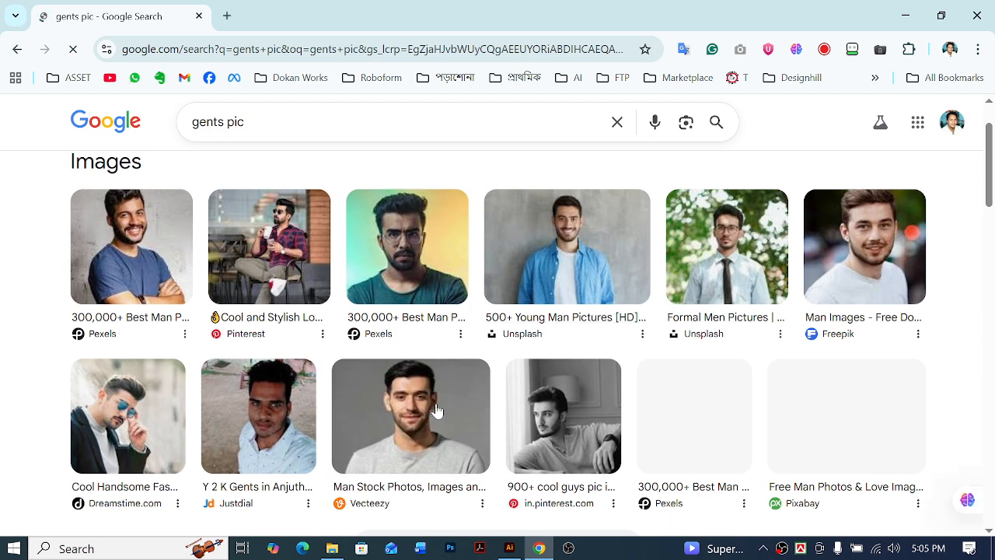
pyautogui.click(436, 411)
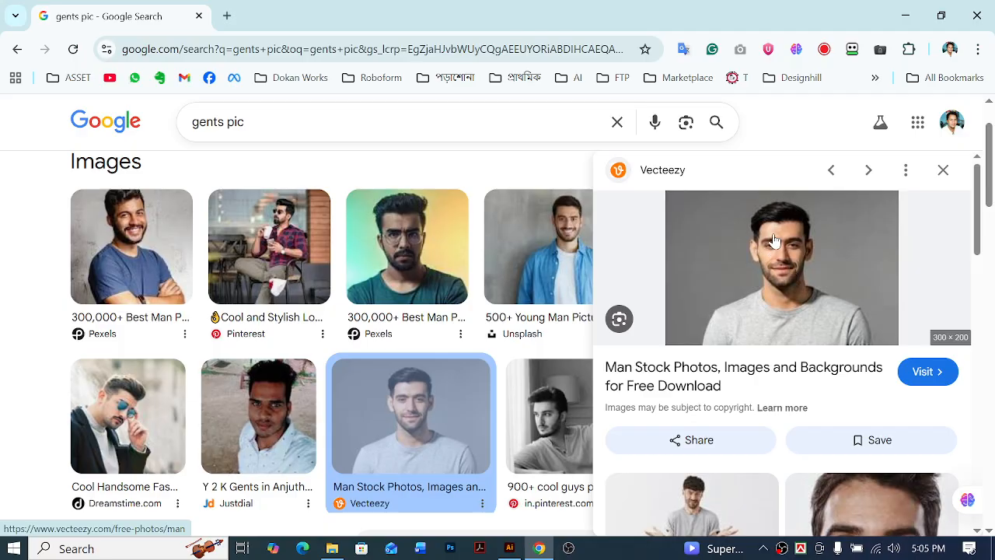
pyautogui.scroll(-3, 782, 354)
pyautogui.scroll(-4, 785, 401)
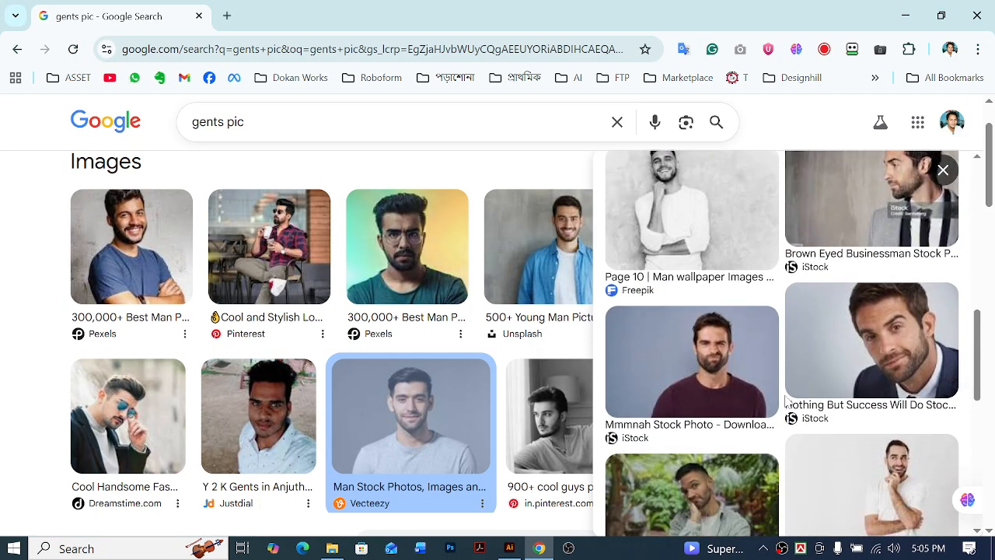
pyautogui.scroll(-4, 786, 401)
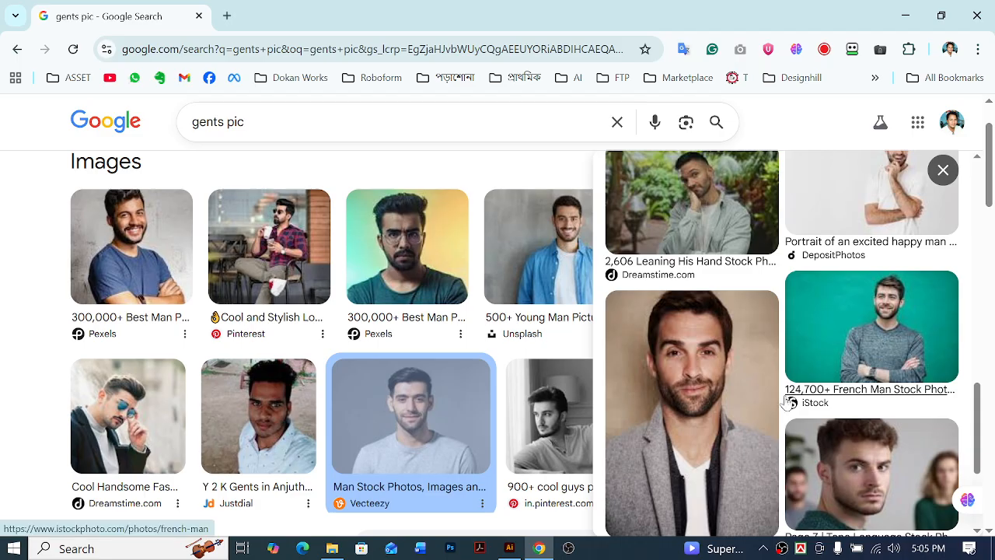
pyautogui.scroll(10, 787, 401)
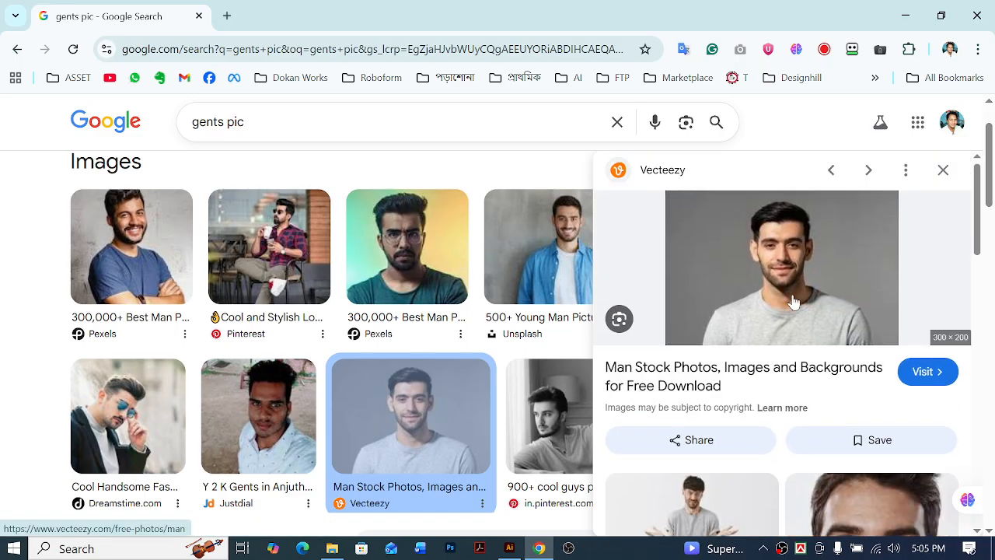
pyautogui.rightClick(775, 266)
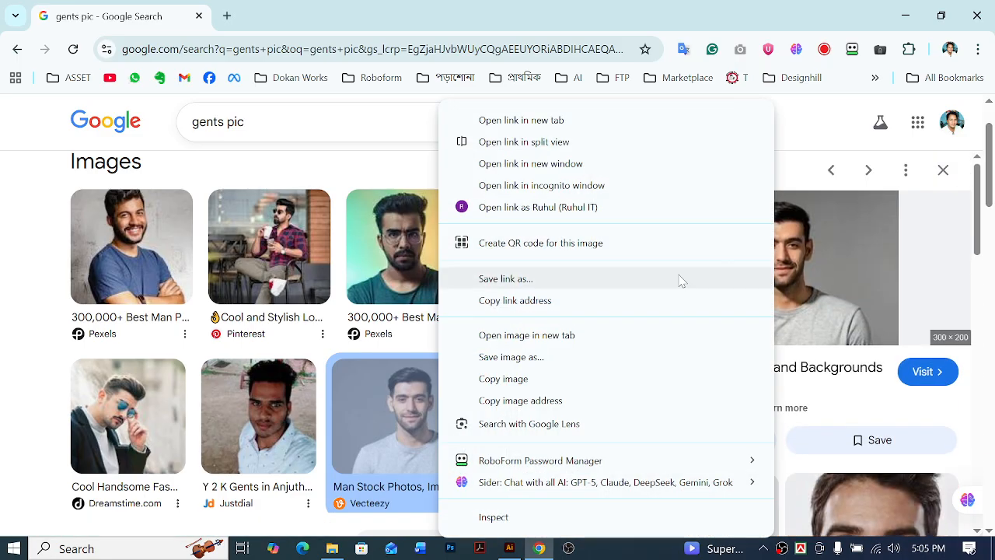
pyautogui.click(512, 381)
# Switch back to Illustrator, paste the copied photo, and enlarge it to about 4.6 × 3.06 in centred over the grey circle
pyautogui.hotkey('alt', 'Tab')
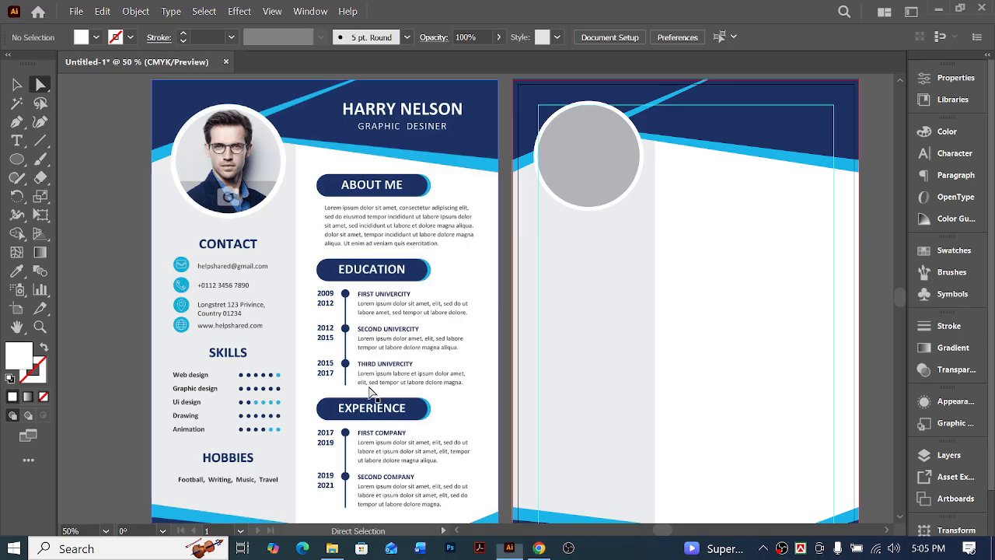
pyautogui.hotkey('ctrl', 'v')
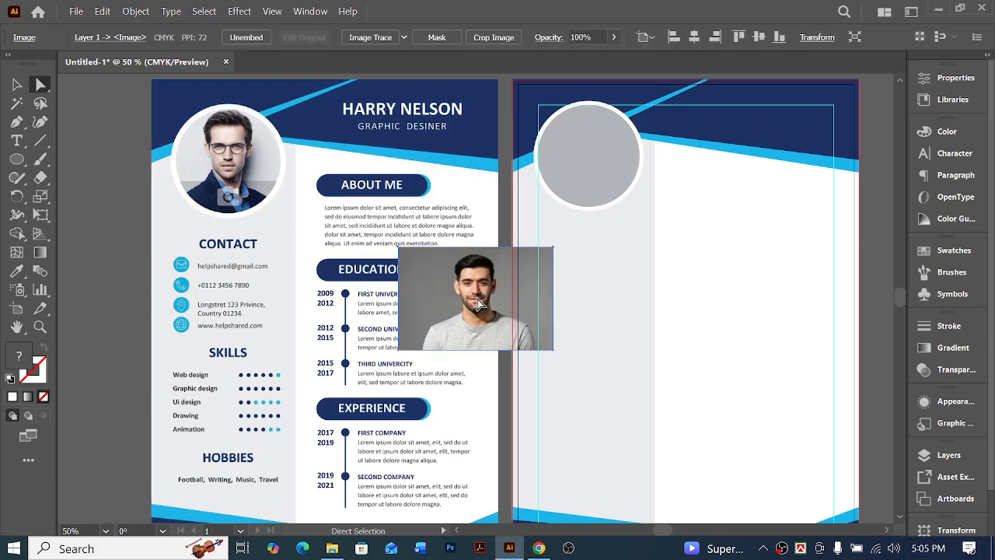
pyautogui.moveTo(547, 254); pyautogui.dragTo(604, 162)
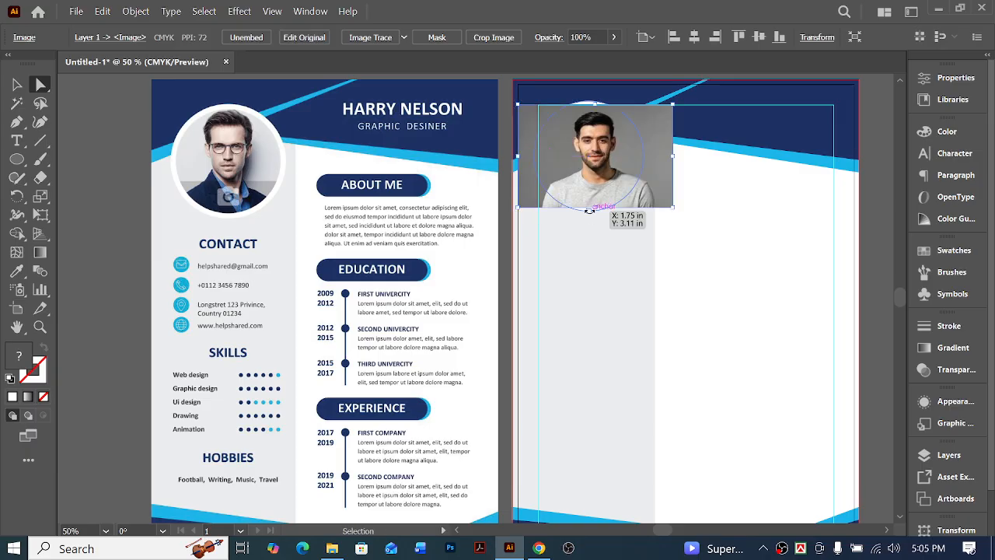
pyautogui.moveTo(598, 207); pyautogui.dragTo(628, 229)
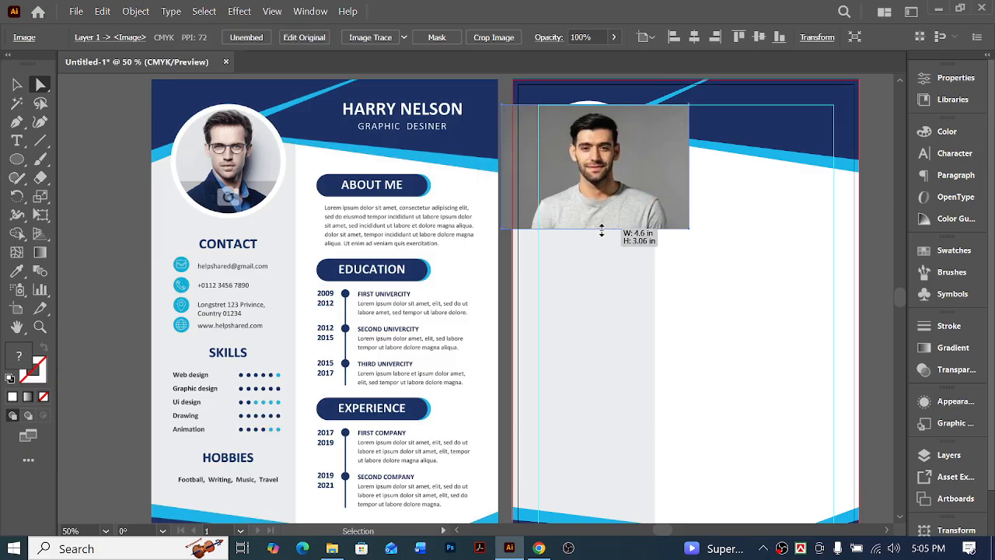
pyautogui.moveTo(611, 176); pyautogui.dragTo(605, 159)
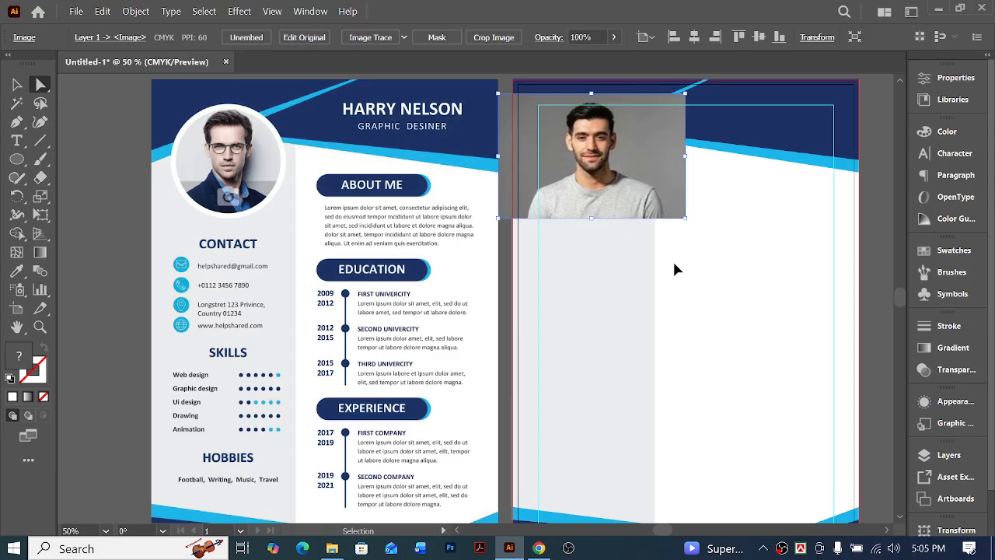
# Cut the photo, paste it behind the grey circle, clip it with the circle using a clipping mask, and deselect
pyautogui.hotkey('ctrl', 'x')
pyautogui.click(593, 153)
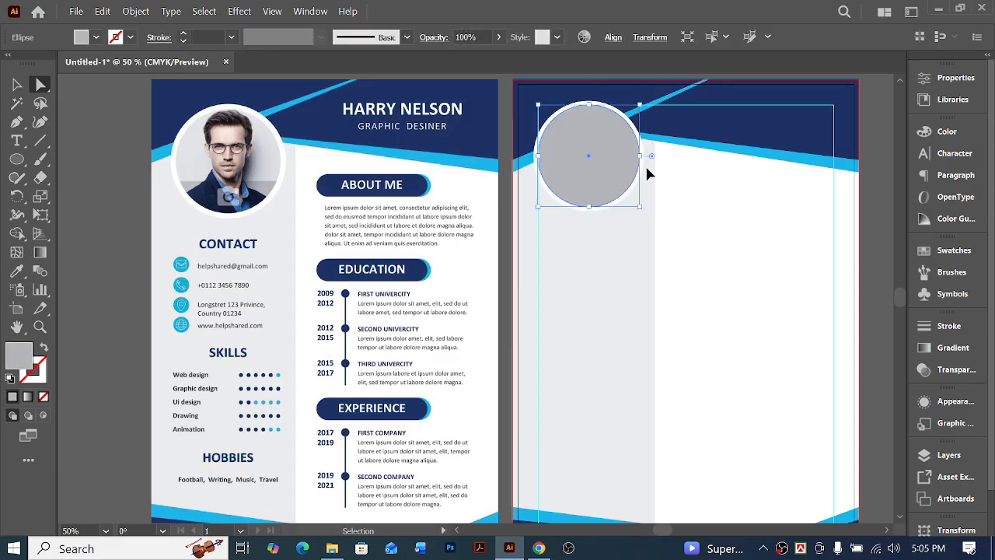
pyautogui.hotkey('ctrl', 'b')
pyautogui.keyDown('shift'); pyautogui.click(597, 159); pyautogui.keyUp('shift')
pyautogui.rightClick(603, 146)
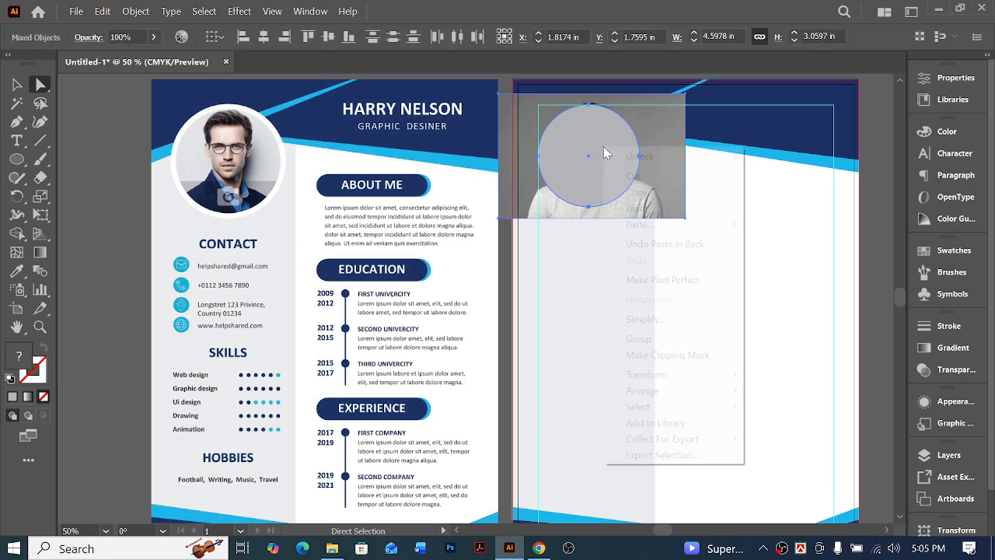
pyautogui.click(695, 354)
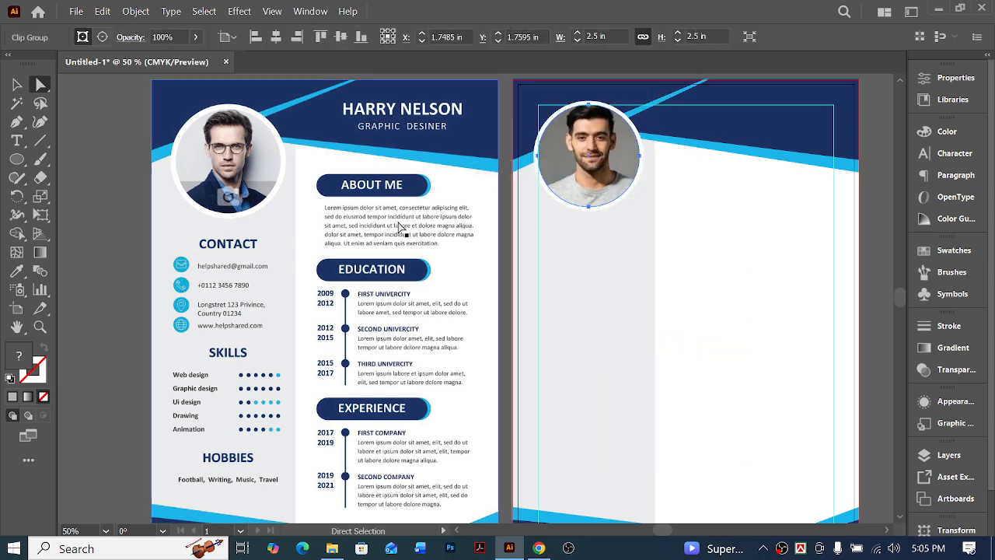
pyautogui.click(83, 146)
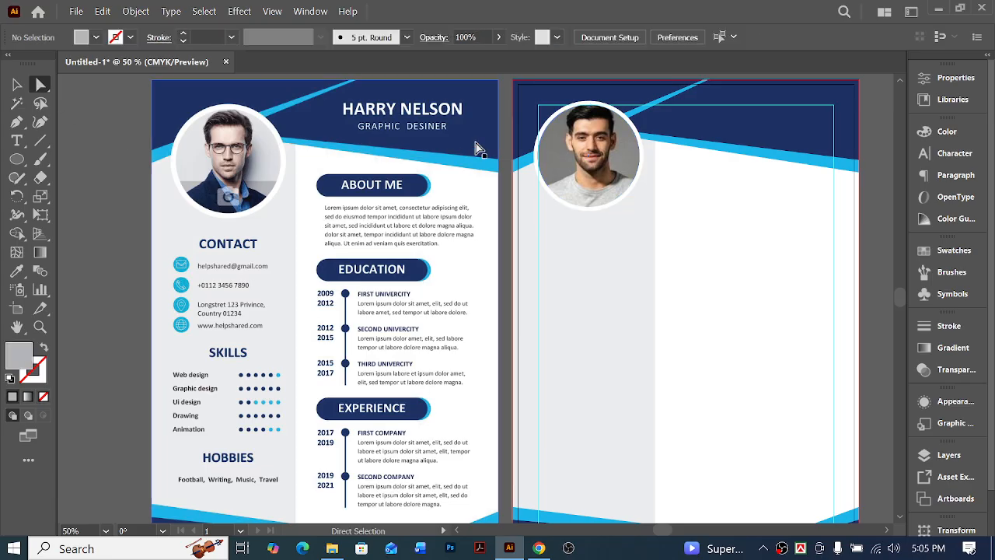
# Nudge the photo inside the circular clipping mask slightly down and left to centre the face, and deselect it
pyautogui.click(595, 146)
pyautogui.press('Down')
pyautogui.press('Down')
pyautogui.press('Down')
pyautogui.press('Down')
pyautogui.press('Down')
pyautogui.press('Down')
pyautogui.press('Down')
pyautogui.press('Down')
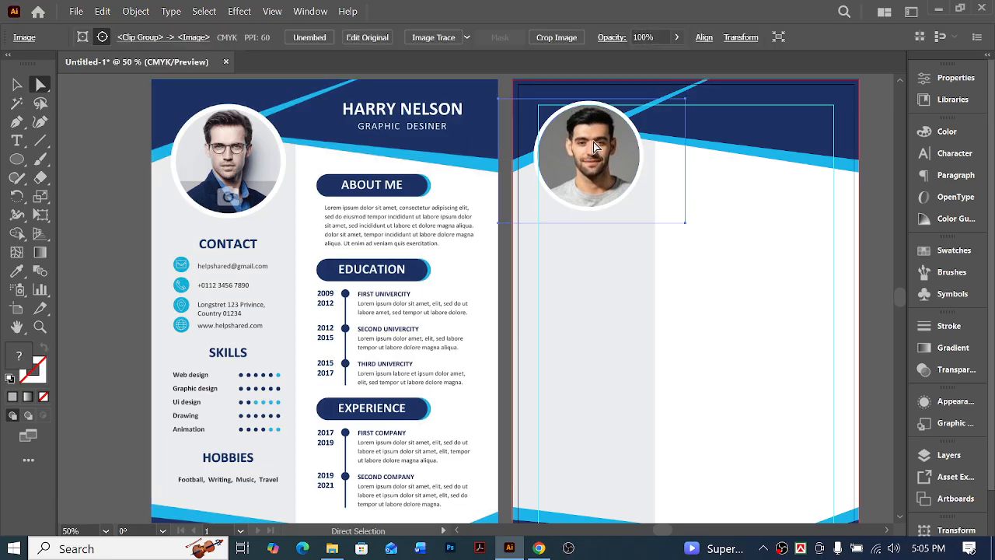
pyautogui.press('Left')
pyautogui.press('Left')
pyautogui.press('Left')
pyautogui.press('Left')
pyautogui.press('Left')
pyautogui.press('Left')
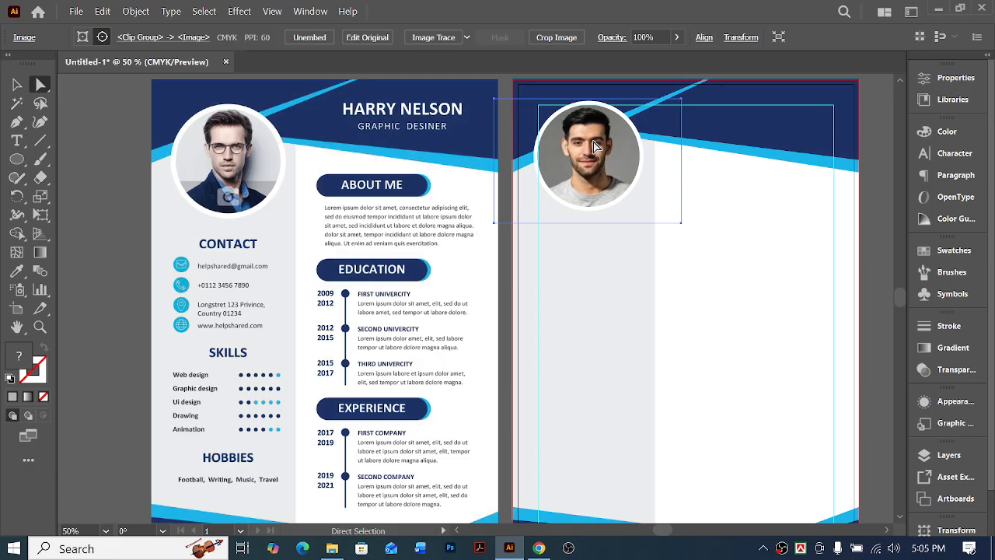
pyautogui.press('Down')
pyautogui.press('Down')
pyautogui.press('Down')
pyautogui.press('Down')
pyautogui.press('Down')
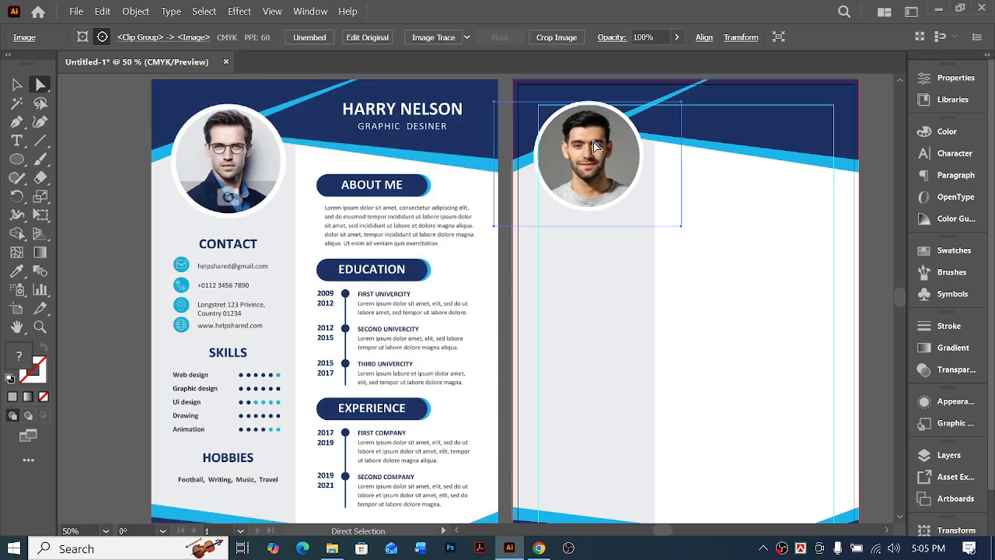
pyautogui.click(801, 298)
pyautogui.hscroll(1, 792, 300)
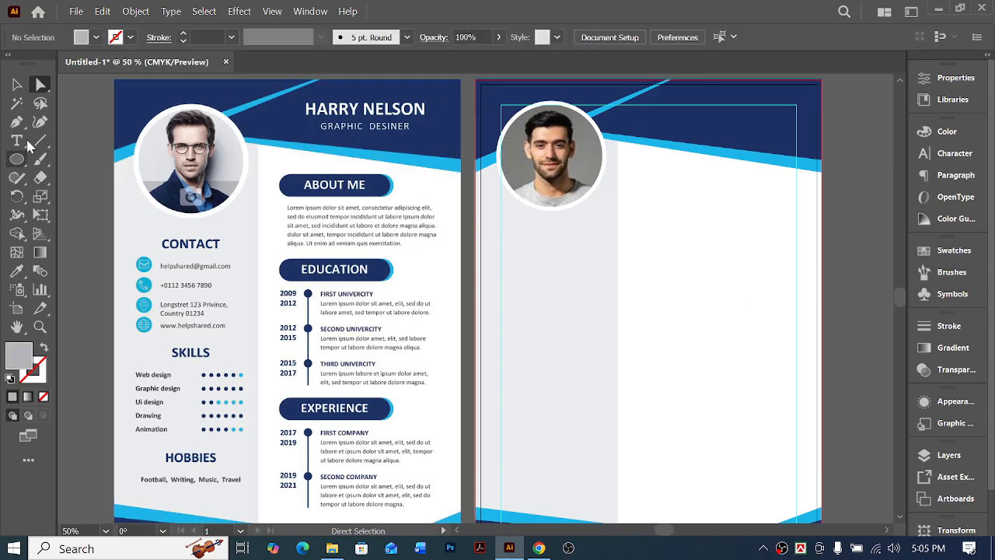
pyautogui.click(17, 84)
pyautogui.hotkey('ctrl', '-')
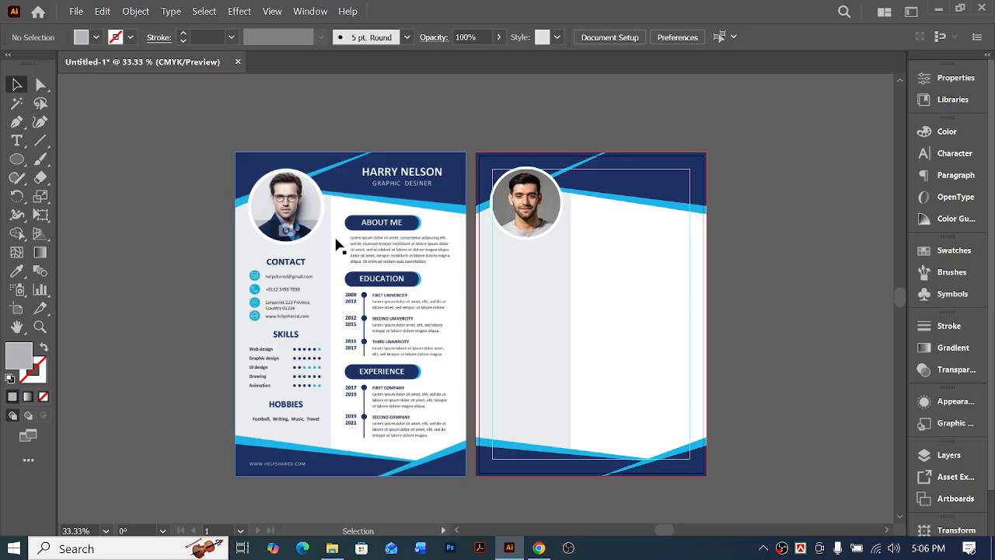
pyautogui.moveTo(607, 299); pyautogui.dragTo(750, 494)
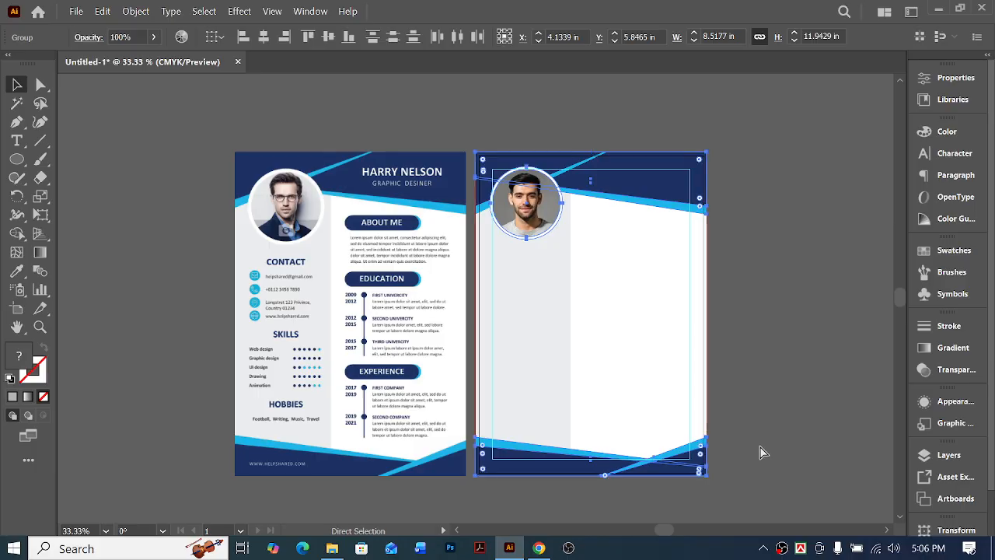
pyautogui.click(762, 453)
pyautogui.hscroll(-2, 764, 373)
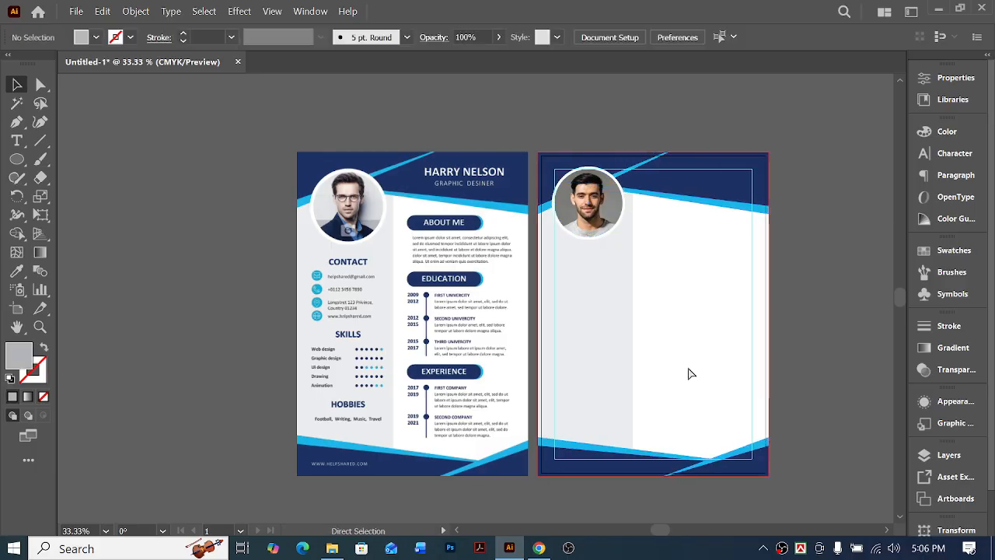
# Compare the new layout with the sample resume and examine the sample's header text, contact details and section headings up close
pyautogui.hotkey('ctrl', 'space')
pyautogui.keyDown('ctrl'); pyautogui.click(581, 317); pyautogui.keyUp('ctrl')
pyautogui.hscroll(-2, 623, 333)
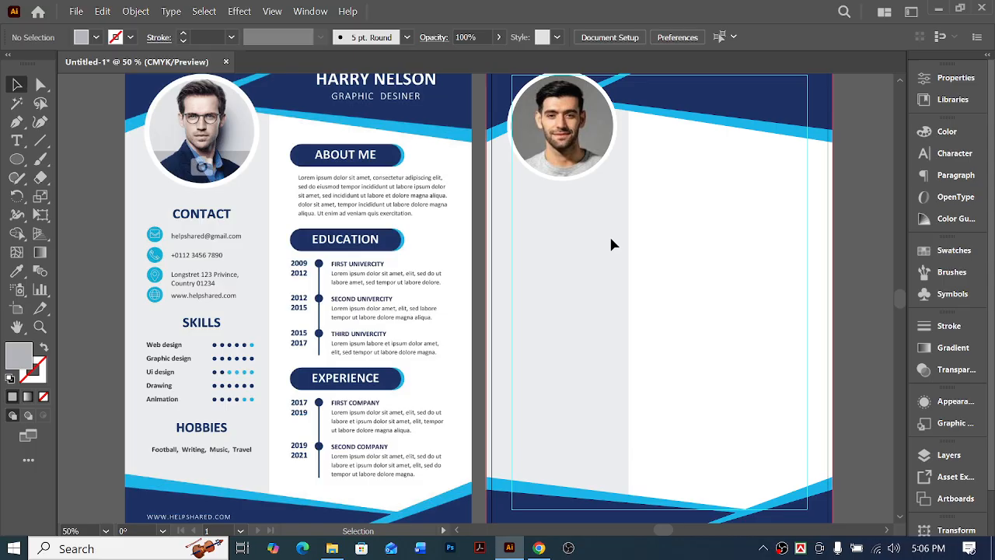
pyautogui.hscroll(-4, 697, 224)
pyautogui.scroll(5, 723, 307)
pyautogui.scroll(-6, 729, 296)
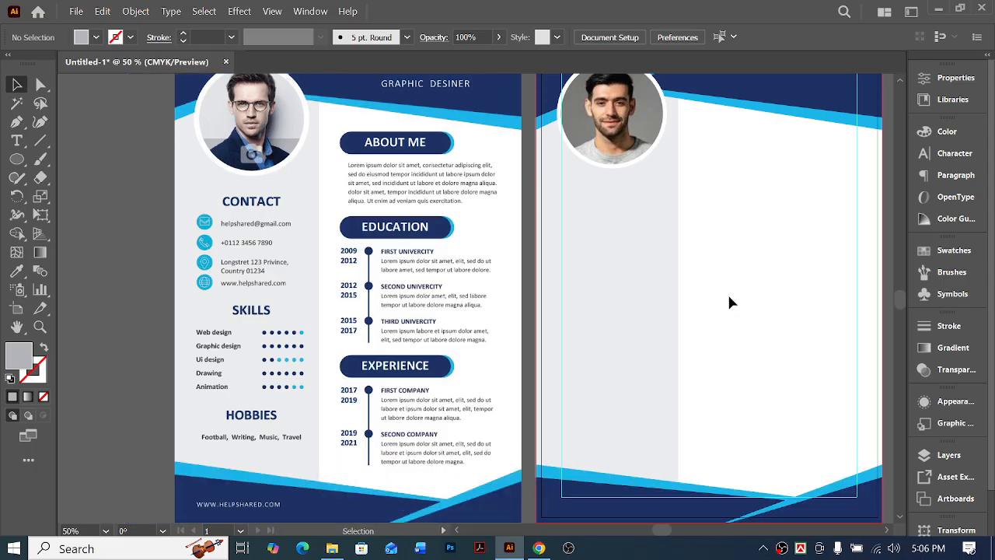
pyautogui.hotkey('ctrl', '-')
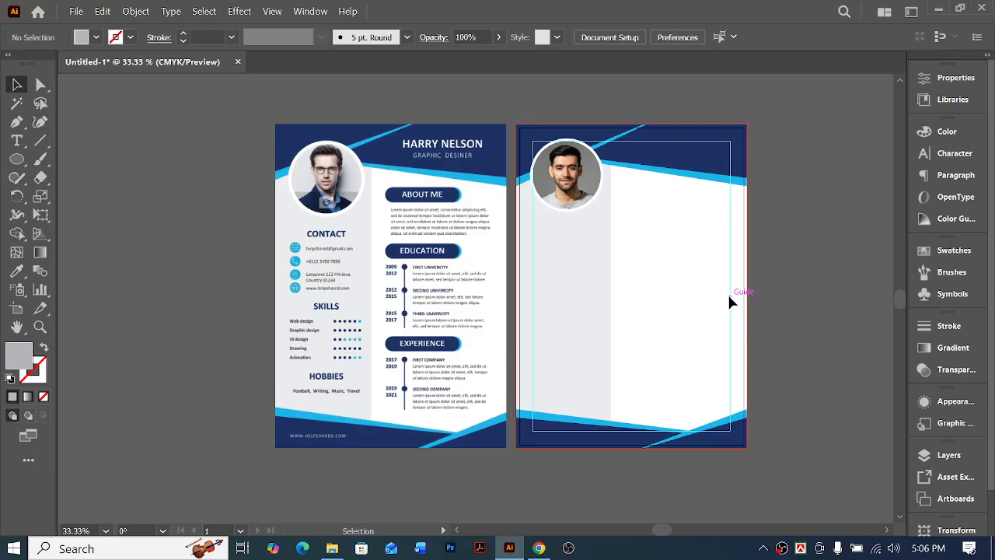
pyautogui.hscroll(-3, 620, 344)
pyautogui.keyDown('ctrl'); pyautogui.click(422, 249); pyautogui.keyUp('ctrl')
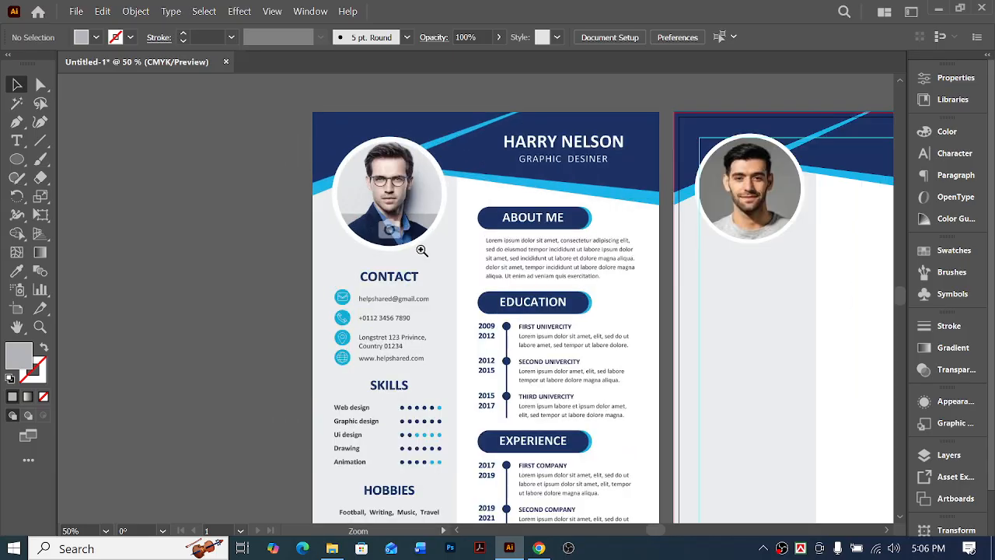
pyautogui.keyDown('ctrl'); pyautogui.click(507, 286); pyautogui.keyUp('ctrl')
pyautogui.hscroll(-2, 429, 312)
pyautogui.hscroll(6, 435, 315)
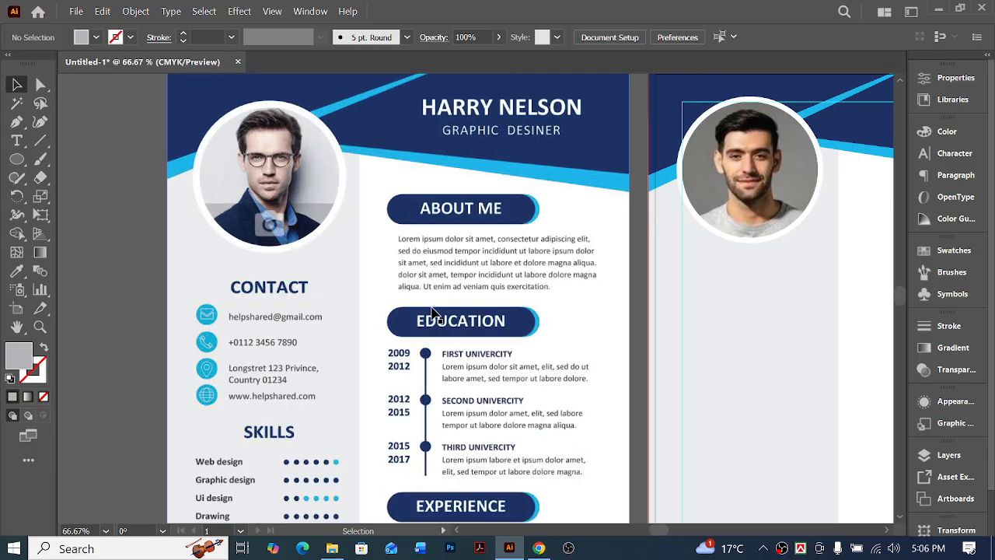
# Place a new line of placeholder text on the sample header, above the sample name
pyautogui.keyDown('ctrl'); pyautogui.click(550, 142); pyautogui.keyUp('ctrl')
pyautogui.hscroll(3, 533, 195)
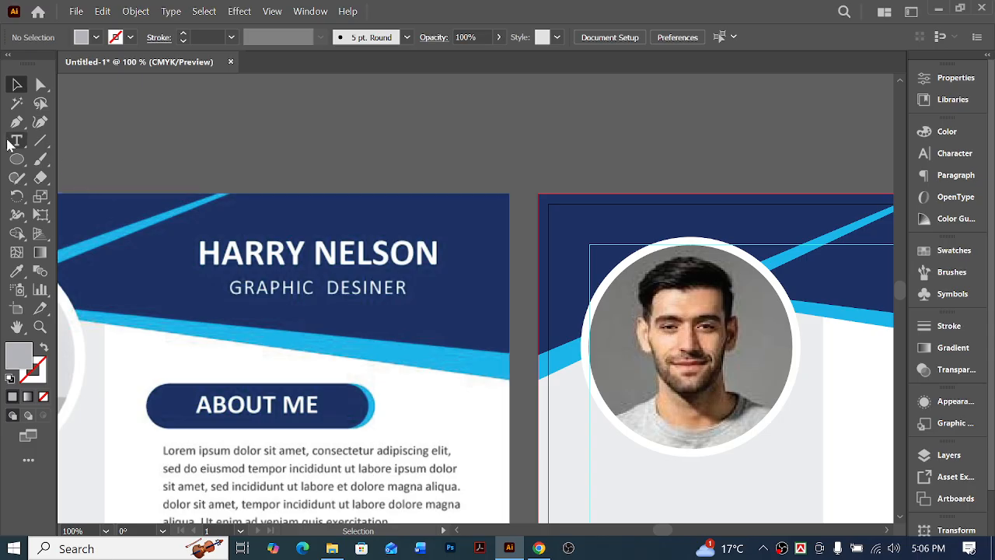
pyautogui.press('t')
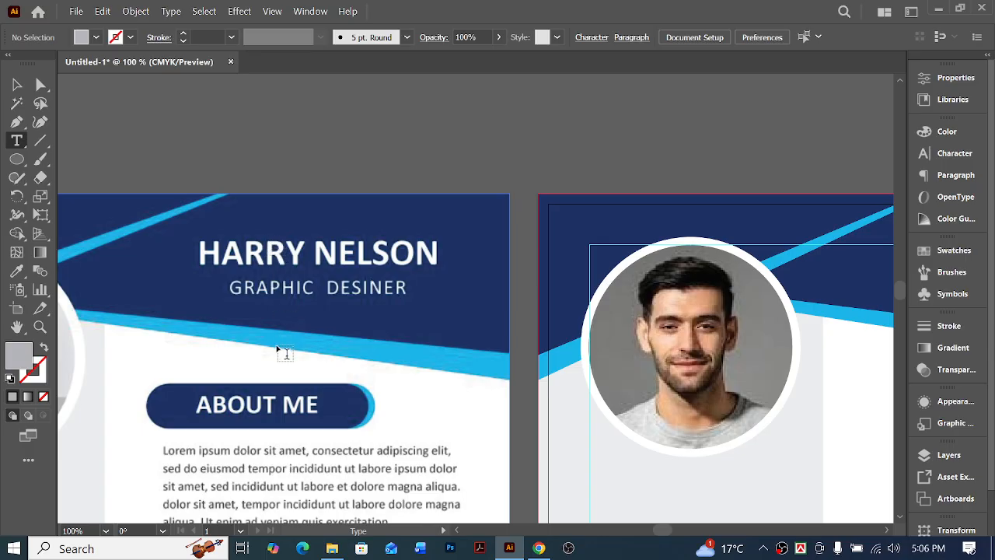
pyautogui.scroll(2, 282, 347)
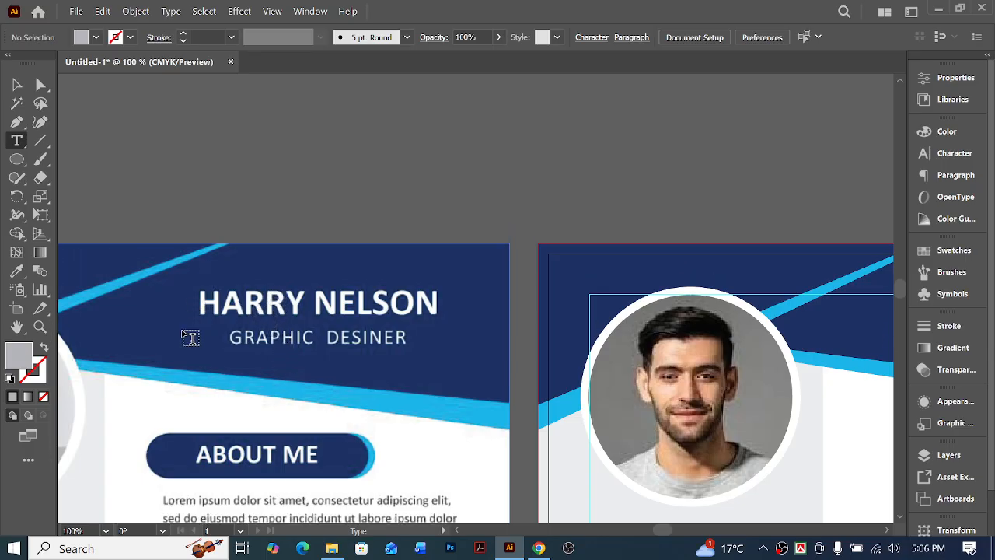
pyautogui.click(237, 258)
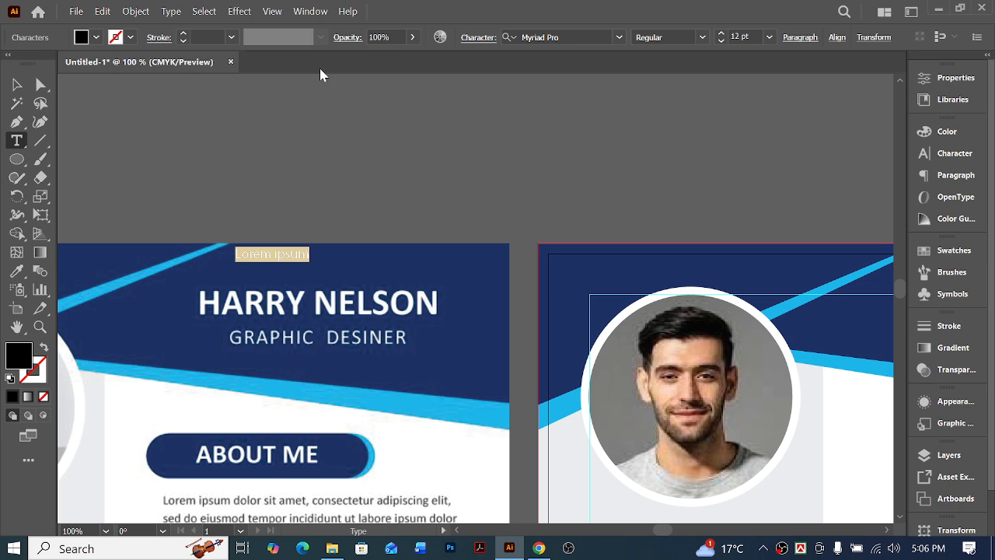
pyautogui.click(568, 37)
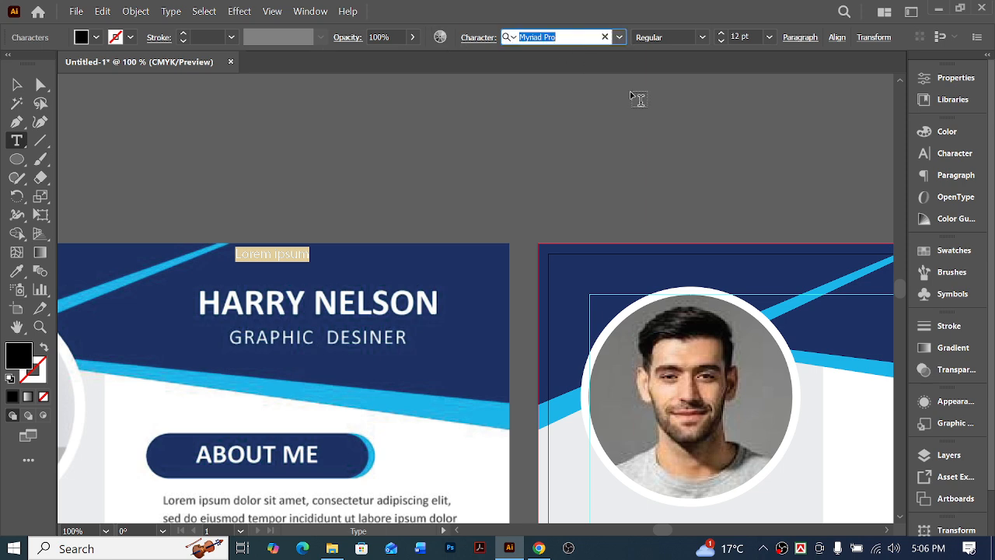
pyautogui.write('HaRRY')
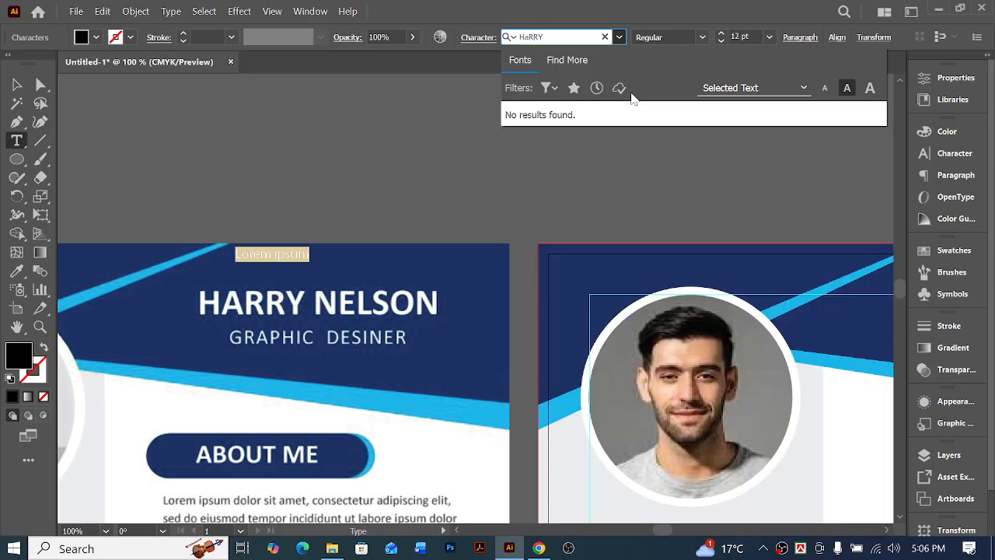
pyautogui.press('BackSpace')
pyautogui.press('BackSpace')
pyautogui.press('BackSpace')
pyautogui.press('BackSpace')
pyautogui.press('BackSpace')
pyautogui.press('BackSpace')
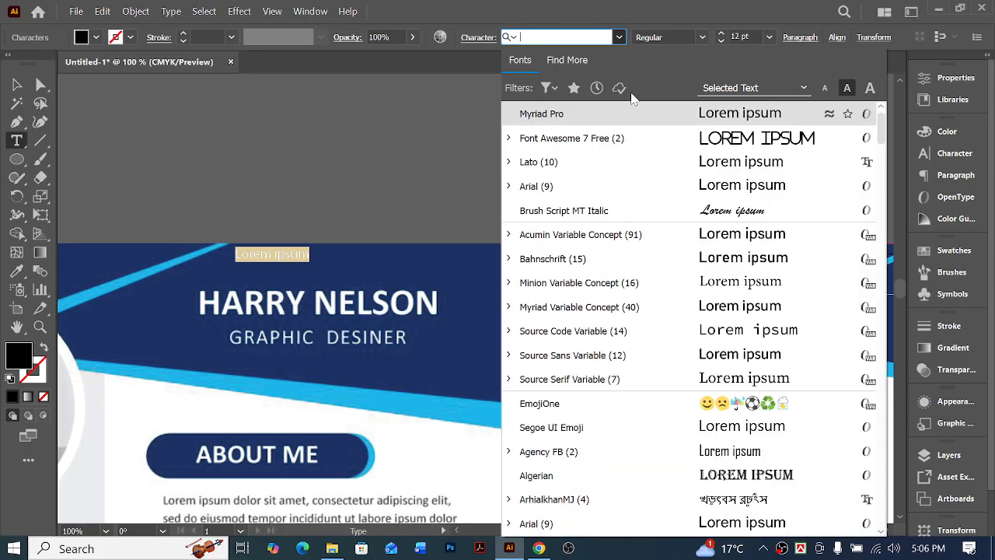
pyautogui.press('Escape')
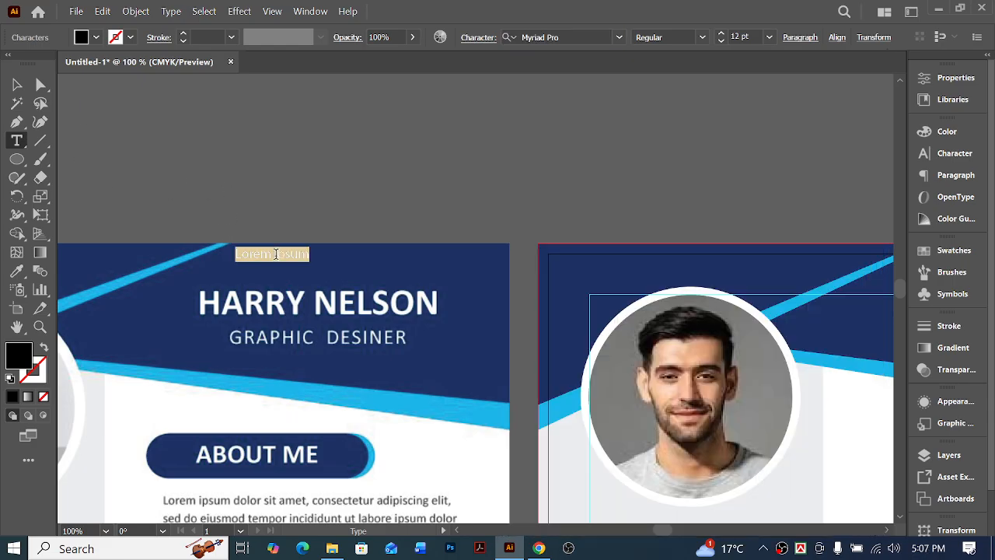
# Enlarge the placeholder text to about 25.7 pt just above the sample name and colour it white using the Eyedropper
pyautogui.click(17, 84)
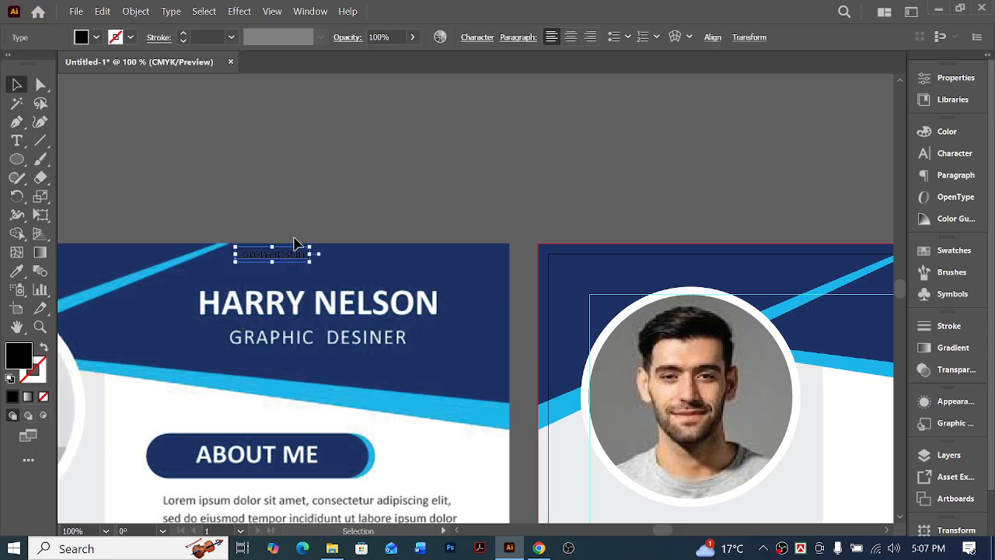
pyautogui.moveTo(311, 256); pyautogui.dragTo(399, 257)
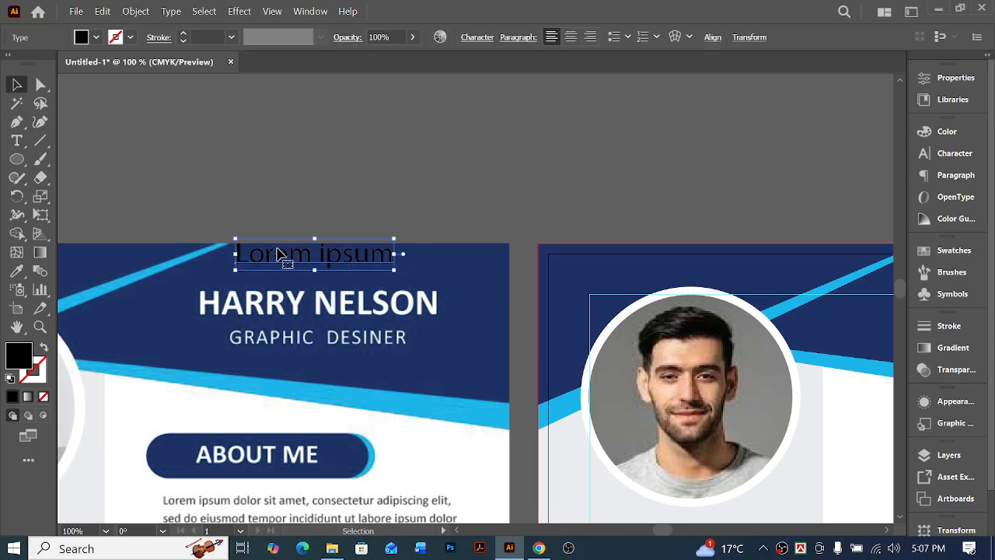
pyautogui.moveTo(273, 264)
pyautogui.mouseDown()
pyautogui.moveTo(268, 286)
pyautogui.moveTo(259, 265)
pyautogui.mouseUp()
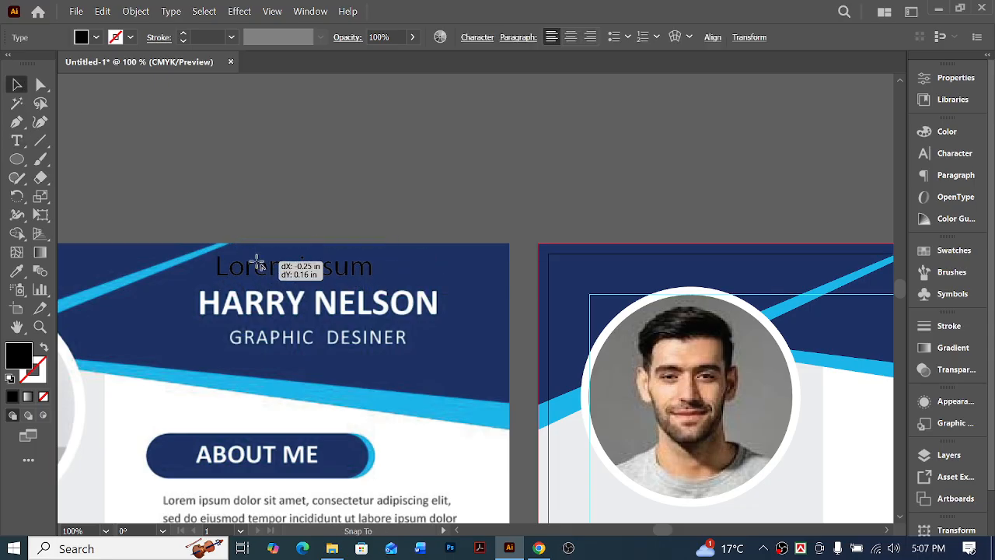
pyautogui.click(16, 270)
pyautogui.click(155, 401)
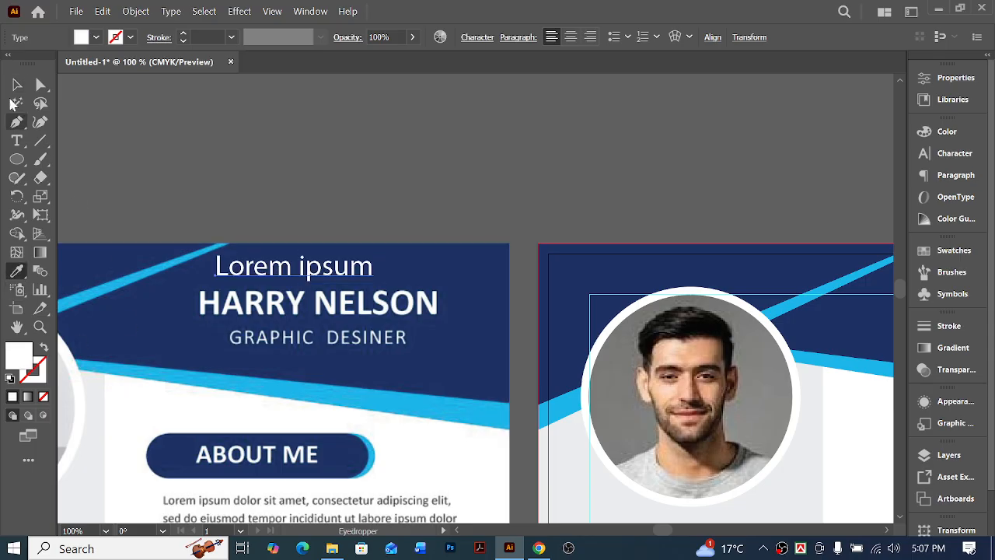
# Replace the placeholder text with the full name from the sample header, in capitals
pyautogui.click(40, 85)
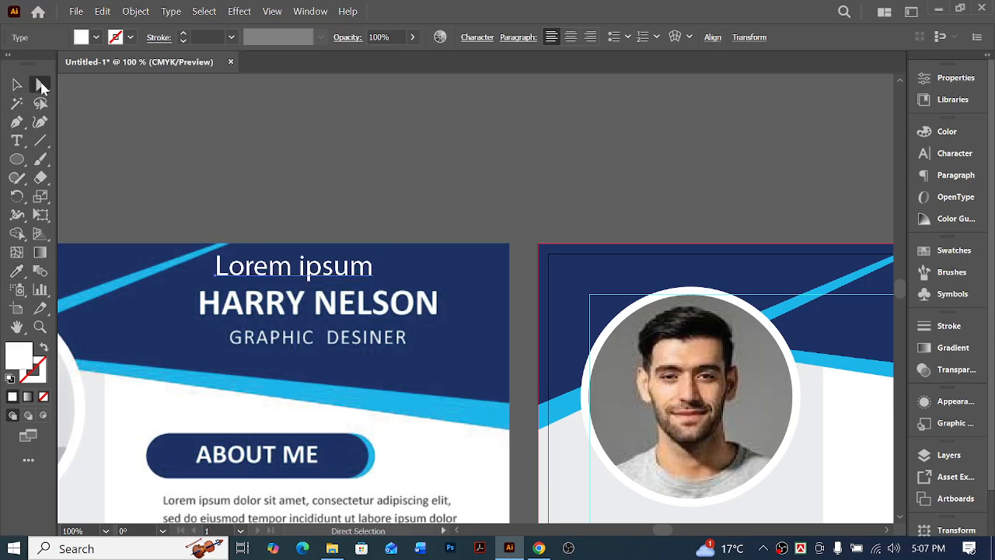
pyautogui.doubleClick(256, 273)
pyautogui.hotkey('ctrl', 'a')
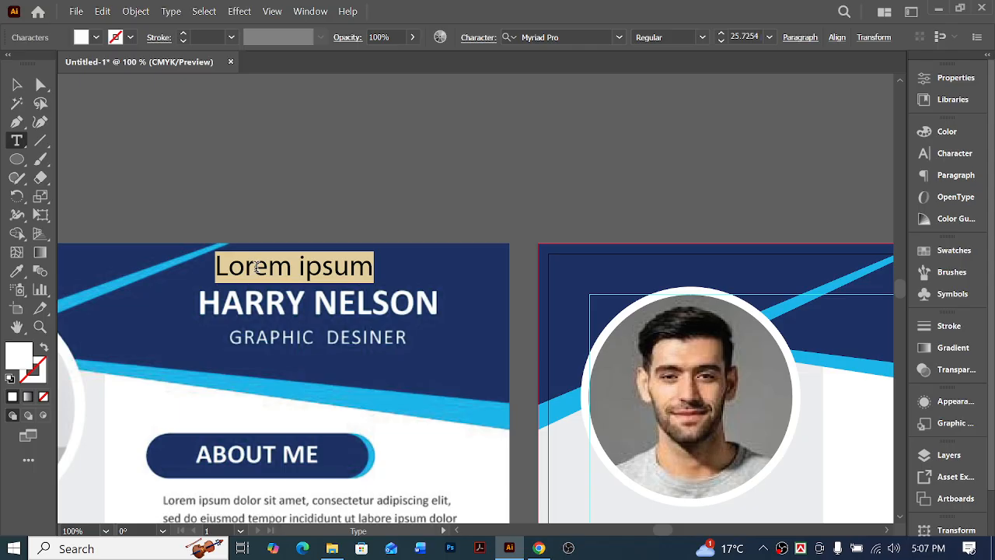
pyautogui.write('h')
pyautogui.press('BackSpace')
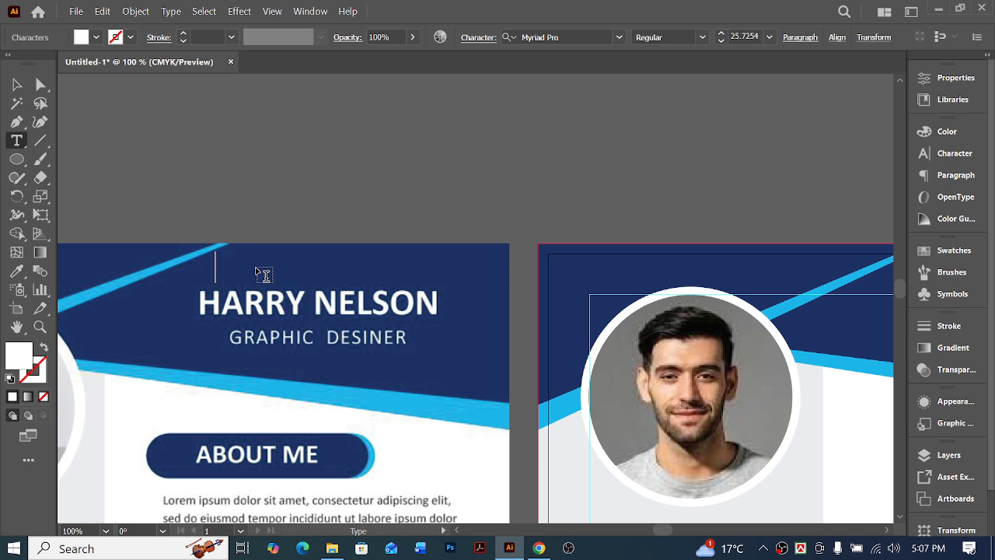
pyautogui.write('h')
pyautogui.press('BackSpace')
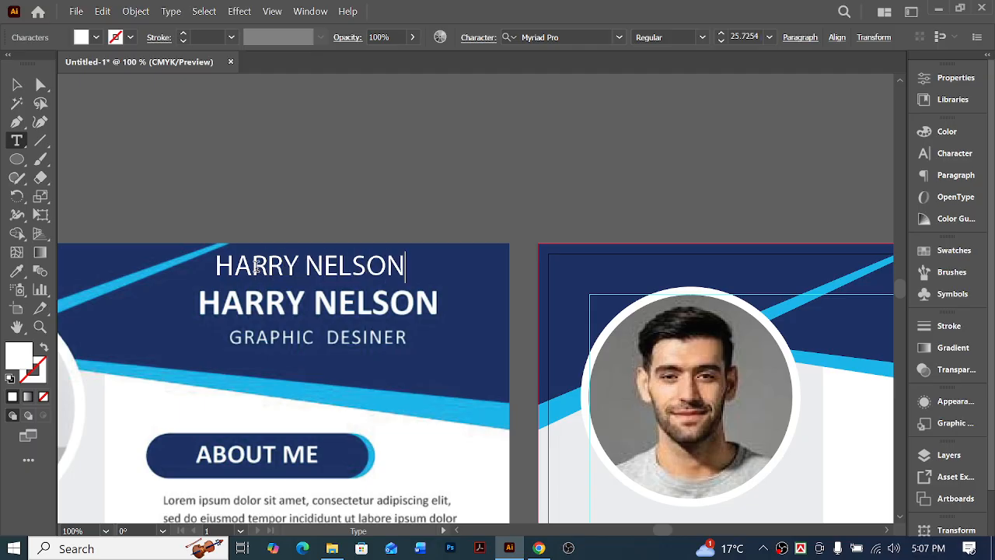
# Set the font of the new name text to Arial Bold
pyautogui.click(16, 84)
pyautogui.click(482, 41)
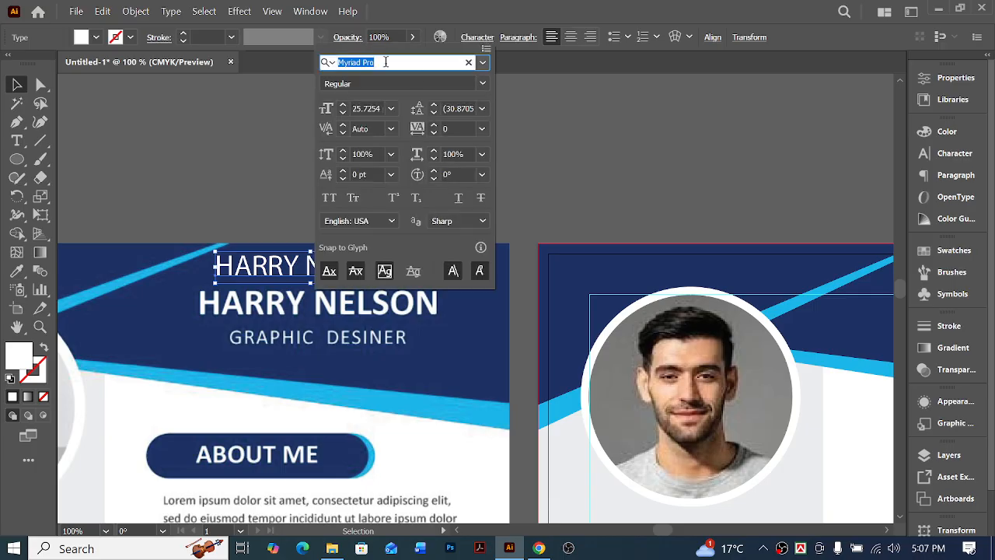
pyautogui.write('ARI')
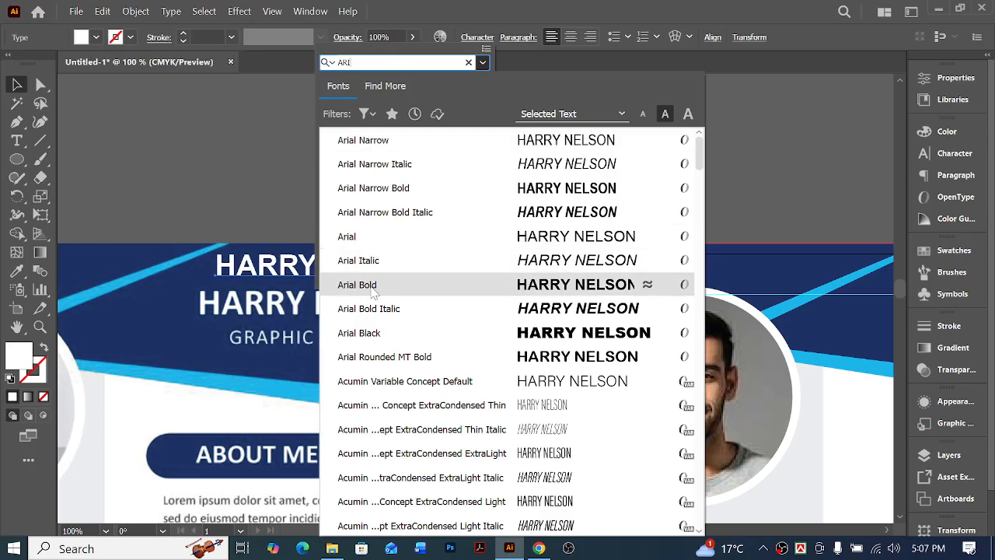
pyautogui.click(357, 285)
pyautogui.click(16, 86)
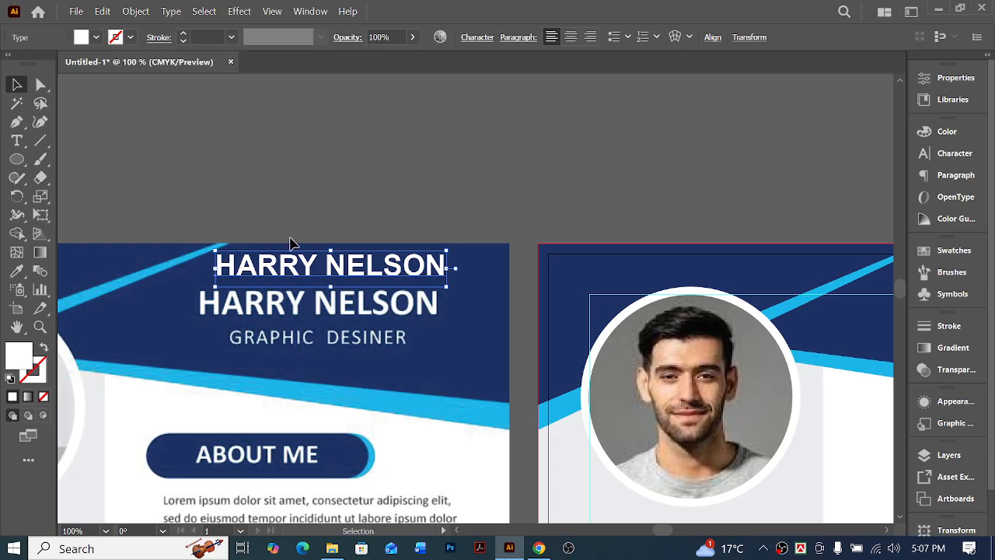
# Overlay the new name on the sample name, scaling it to match, and set its font size to 27 pt
pyautogui.moveTo(274, 268); pyautogui.dragTo(259, 308)
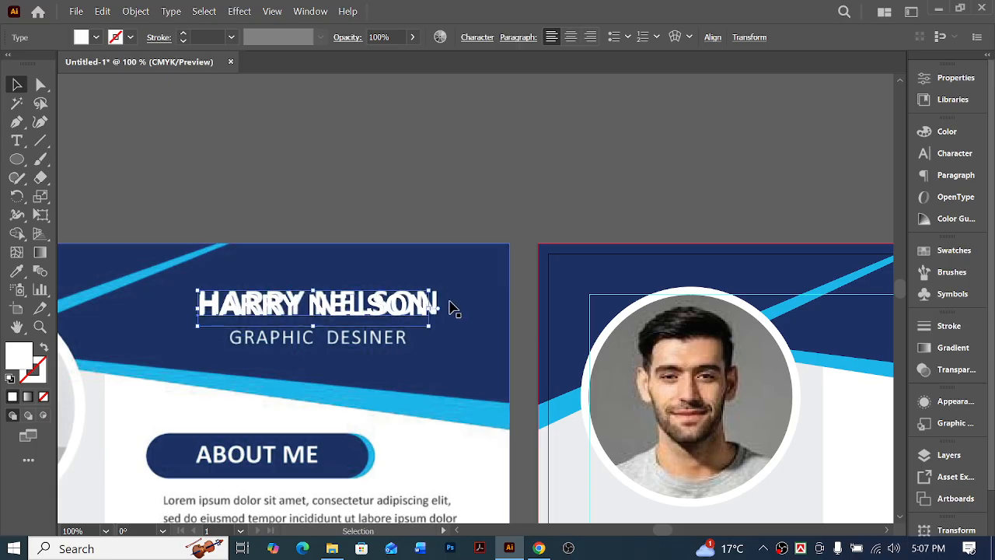
pyautogui.moveTo(440, 312); pyautogui.dragTo(441, 312)
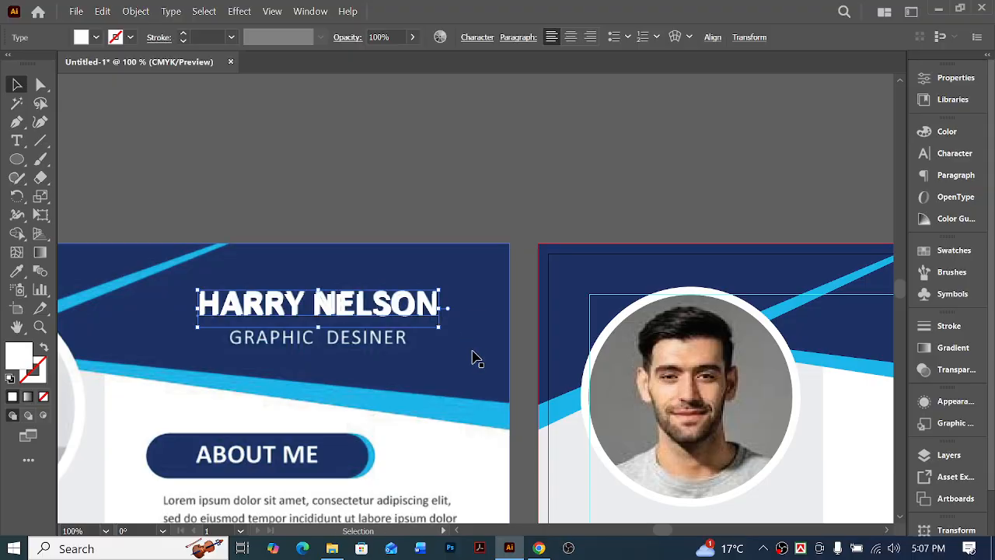
pyautogui.press('a')
pyautogui.hotkey('ctrl', 't')
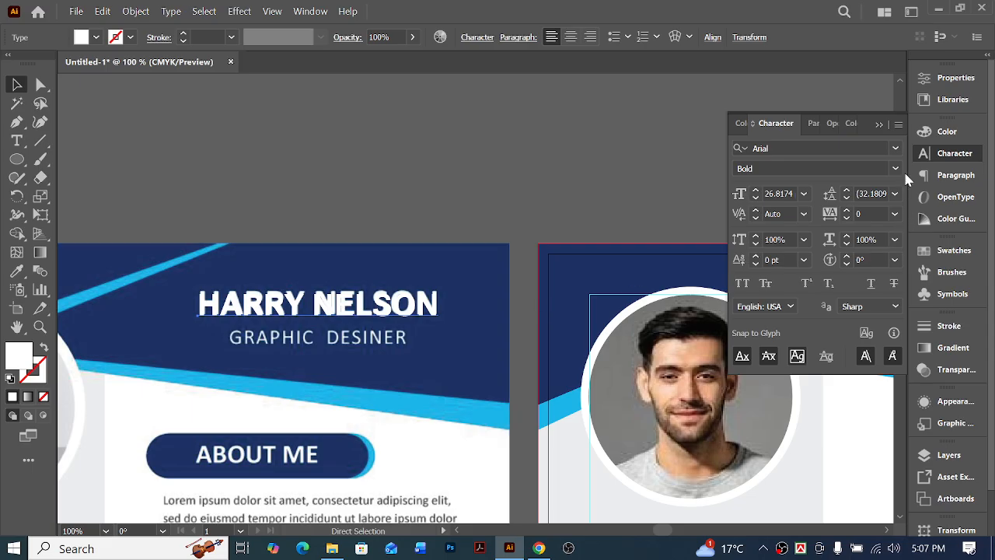
pyautogui.click(782, 194)
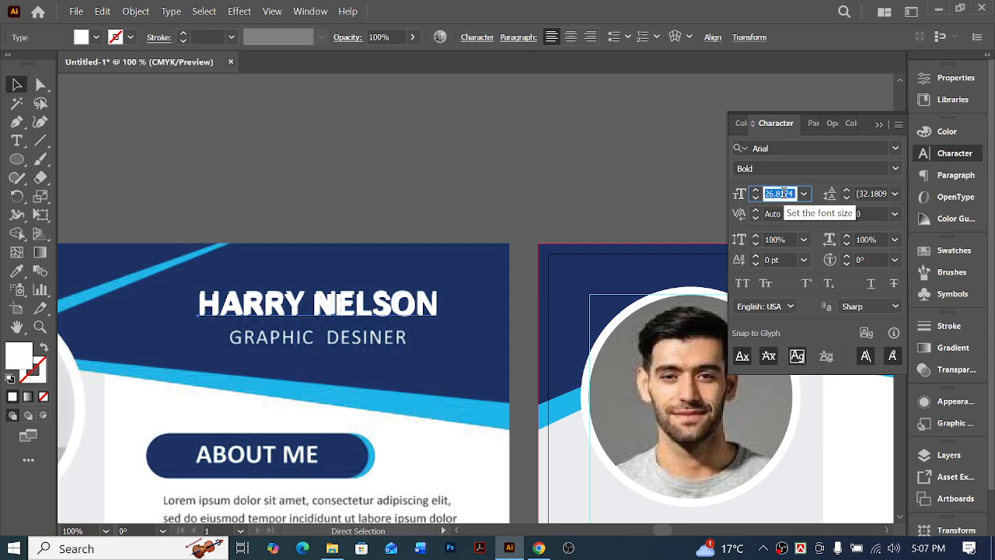
pyautogui.press('Return')
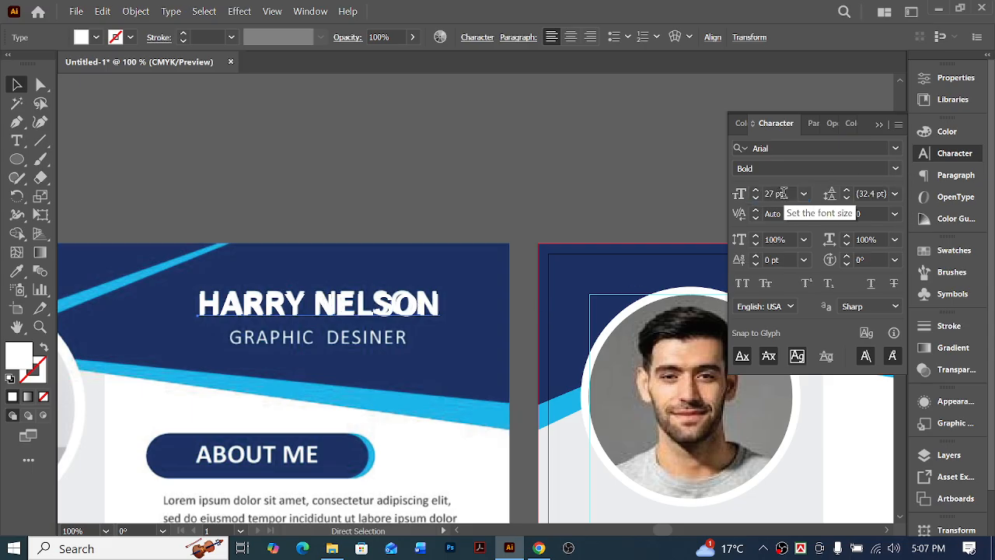
# Move the name above the sample page, and change a duplicate placed below it to read "Graphic Designer"
pyautogui.click(433, 182)
pyautogui.moveTo(345, 303); pyautogui.dragTo(371, 208)
pyautogui.press('t')
pyautogui.tripleClick(361, 214)
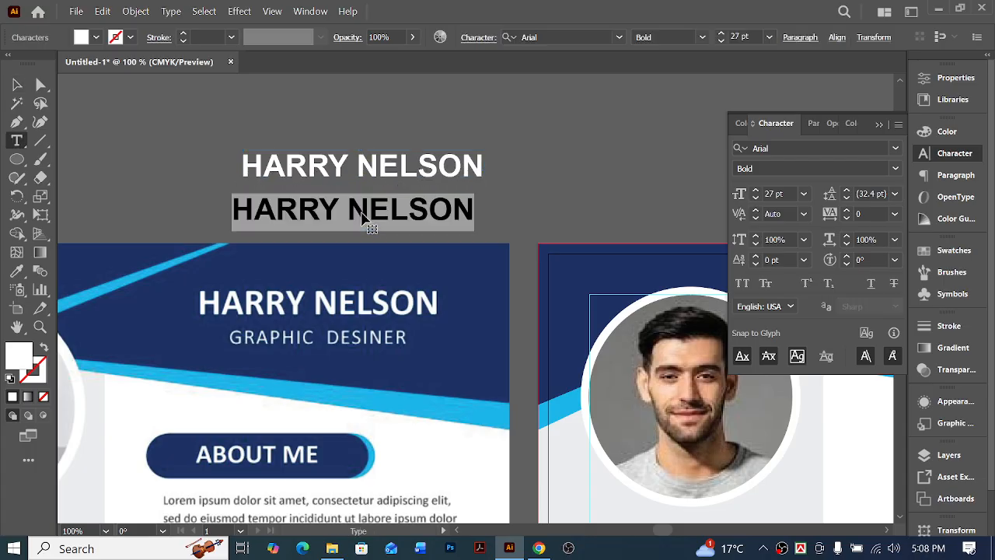
pyautogui.write('gRAPH')
pyautogui.press('BackSpace')
pyautogui.press('BackSpace')
pyautogui.press('BackSpace')
pyautogui.press('BackSpace')
pyautogui.press('BackSpace')
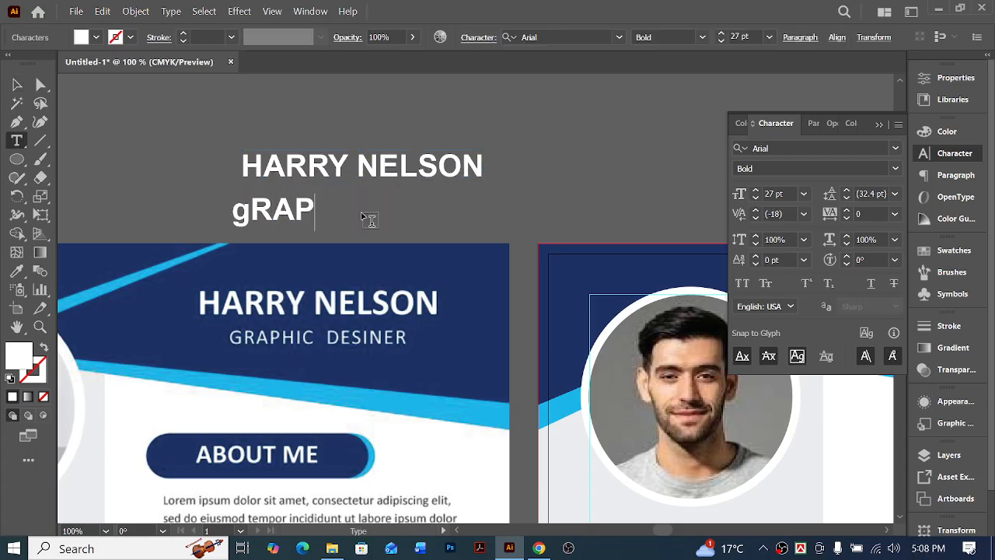
pyautogui.write('Gra')
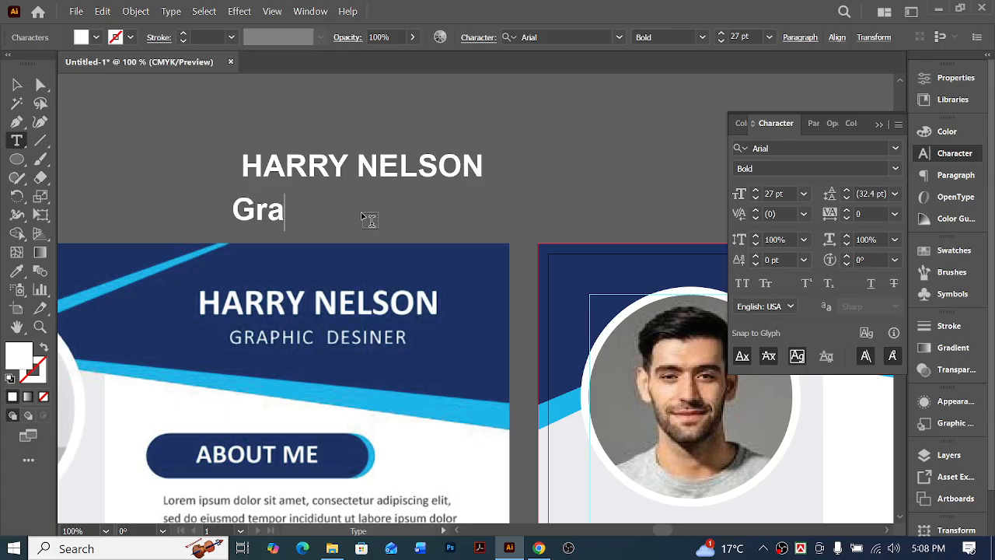
pyautogui.write('phic Designe')
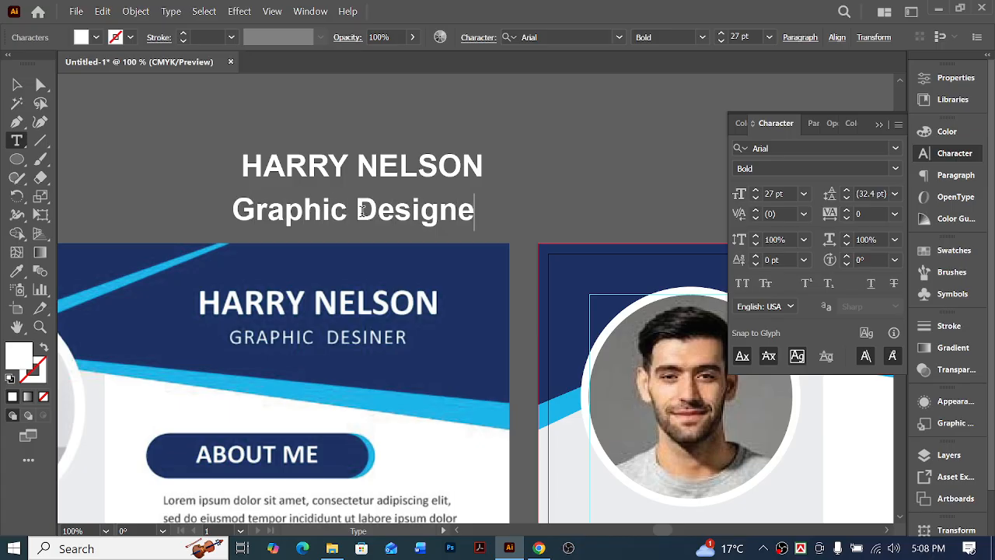
pyautogui.write('r')
pyautogui.press('Escape')
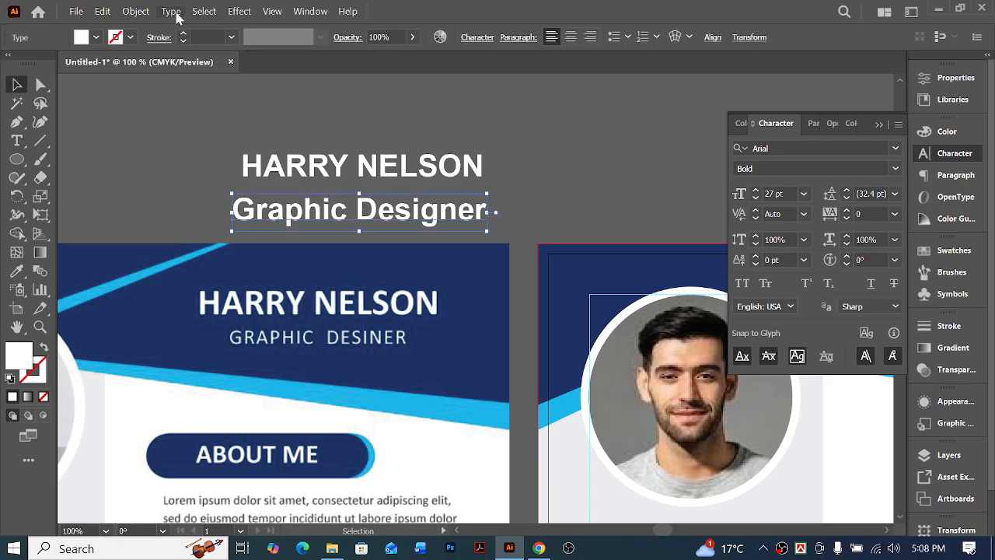
# Change the case of the job title text to UPPERCASE
pyautogui.click(171, 11)
pyautogui.moveTo(302, 234)
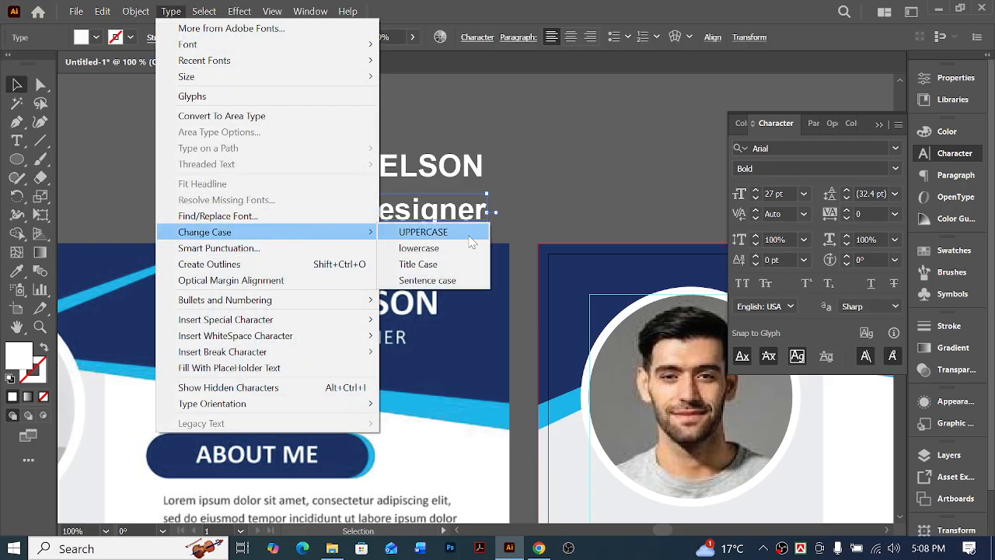
pyautogui.click(470, 235)
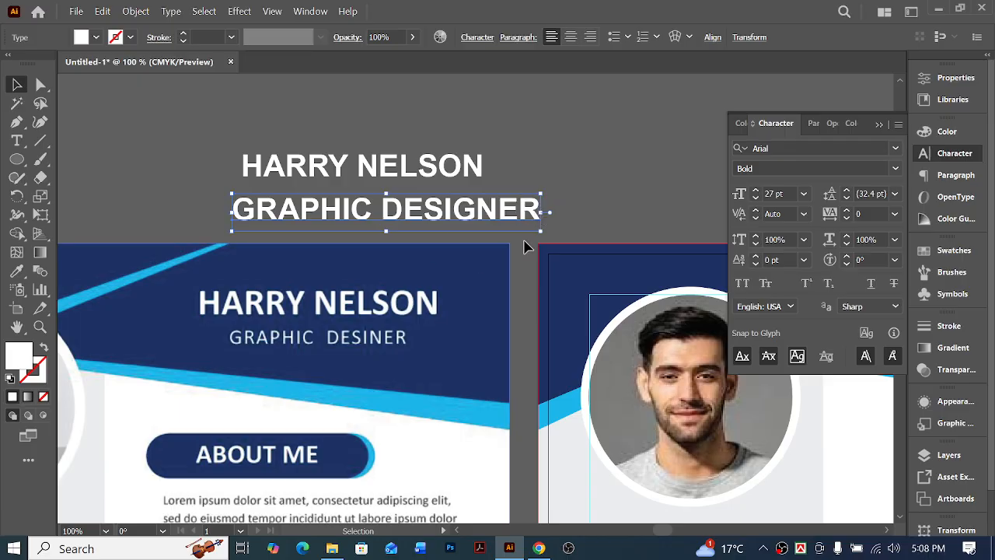
# Set the job title to Arial Regular and fit it over the sample's job title at about 17 pt
pyautogui.click(895, 169)
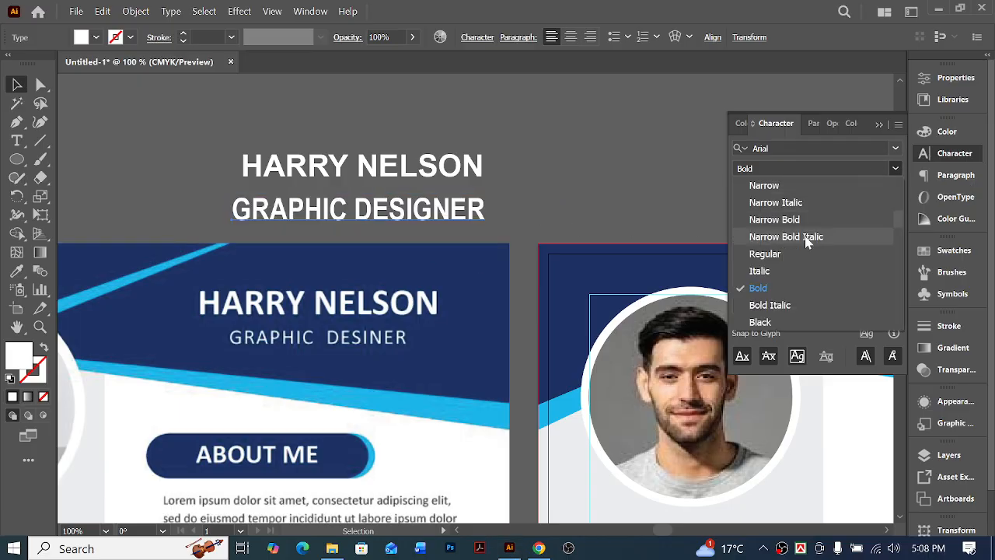
pyautogui.click(781, 252)
pyautogui.moveTo(541, 211); pyautogui.dragTo(448, 221)
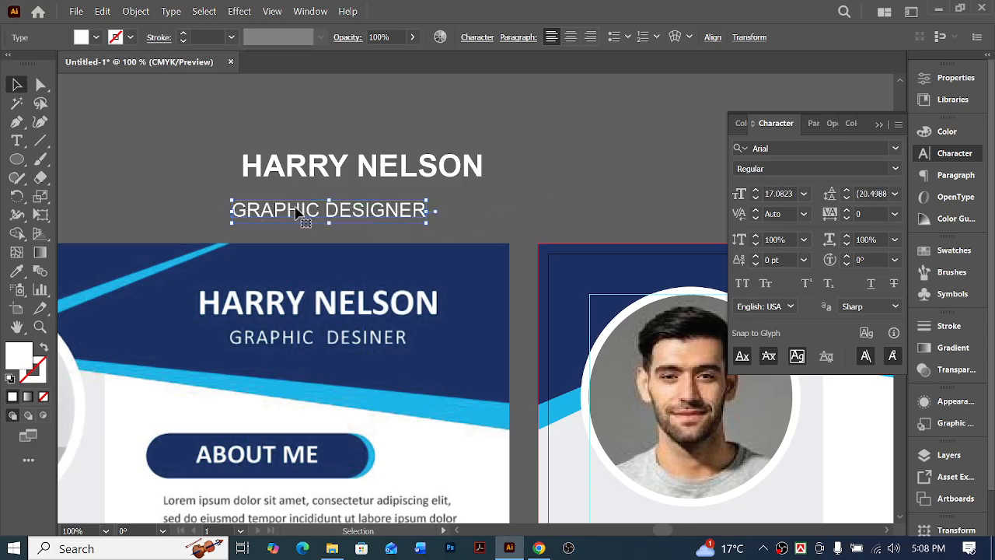
pyautogui.moveTo(311, 218); pyautogui.dragTo(294, 348)
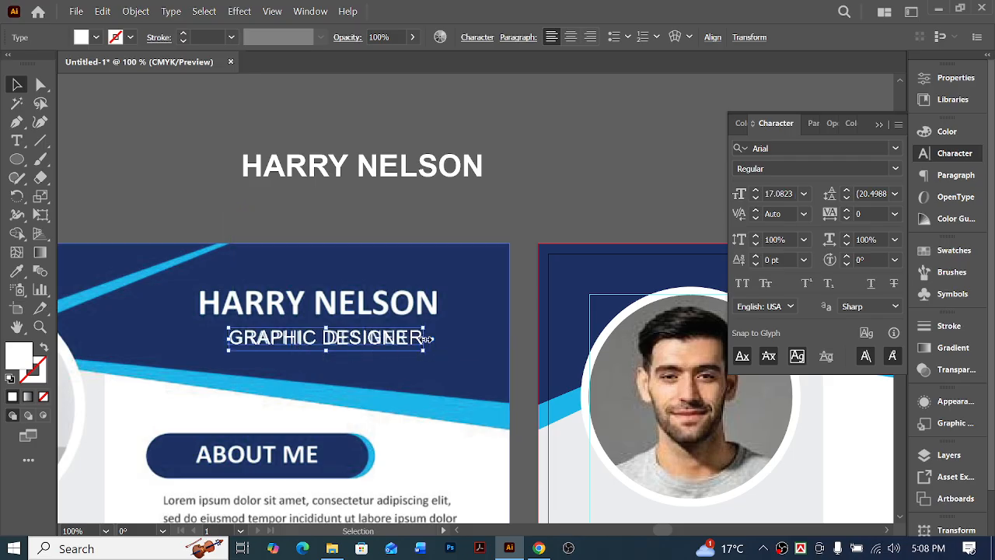
# Scale the job title to the width of the sample's job title and set its font size to 15 pt
pyautogui.moveTo(427, 339); pyautogui.dragTo(343, 279)
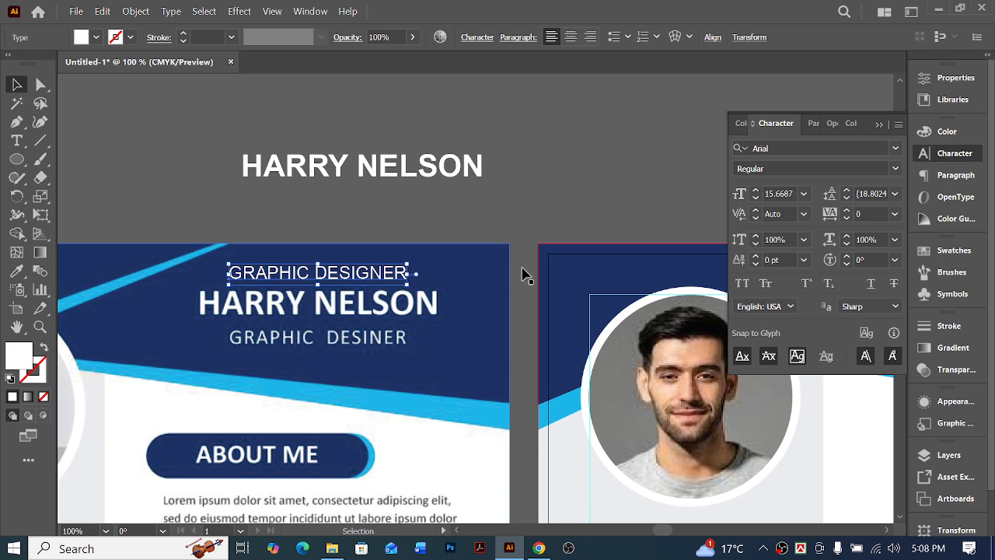
pyautogui.click(777, 194)
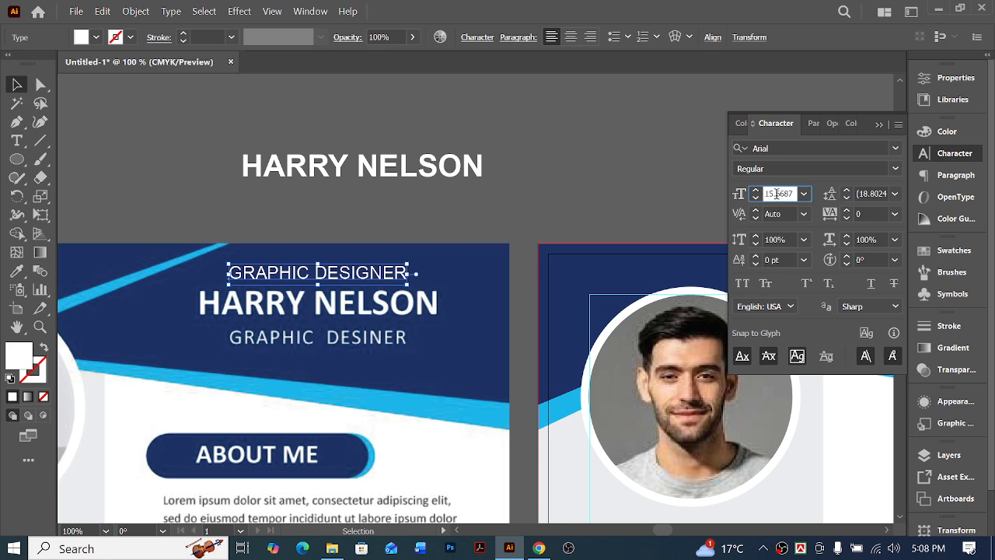
pyautogui.write('15')
pyautogui.press('Return')
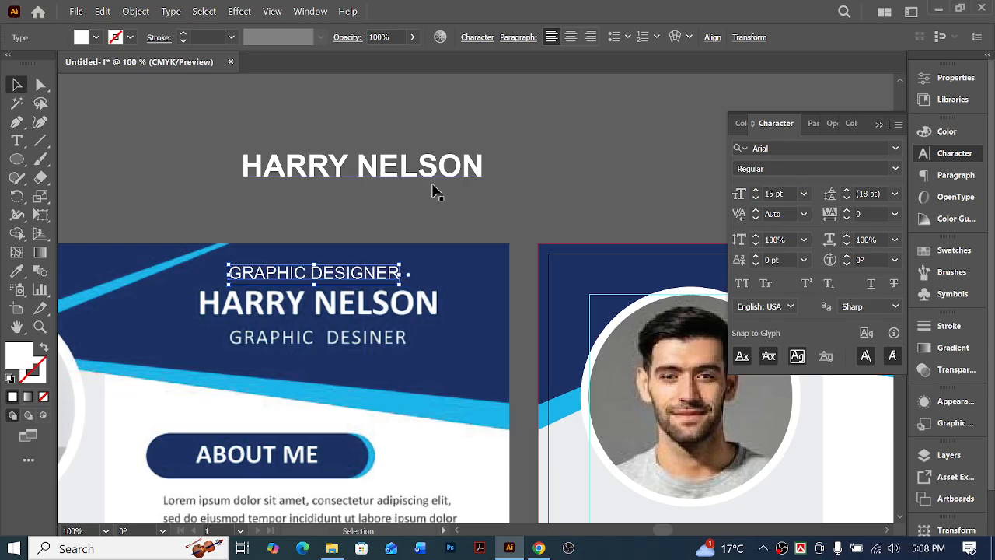
# Move the job title directly beneath the name above the sample page
pyautogui.moveTo(377, 276); pyautogui.dragTo(402, 195)
pyautogui.click(428, 215)
pyautogui.click(404, 178)
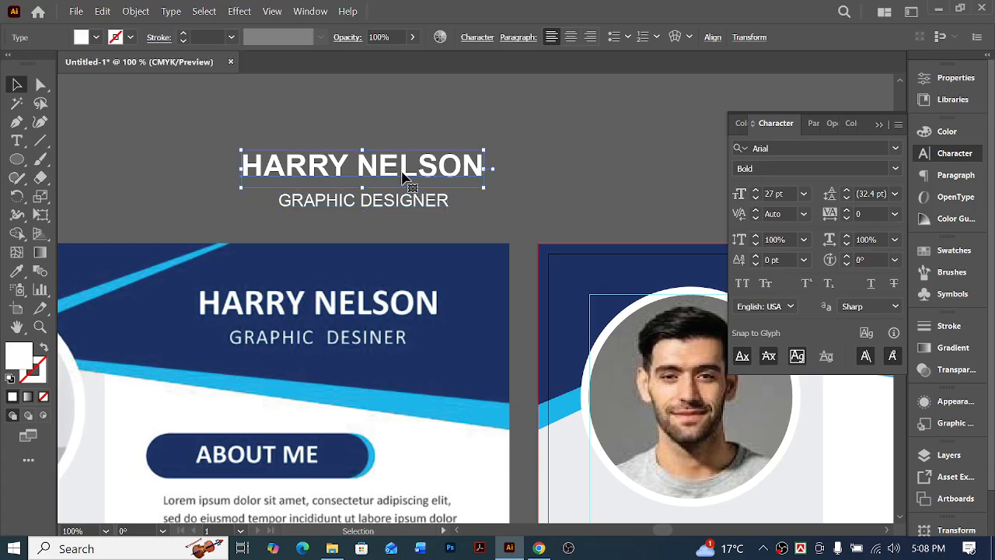
pyautogui.click(435, 229)
pyautogui.moveTo(463, 215); pyautogui.dragTo(342, 147)
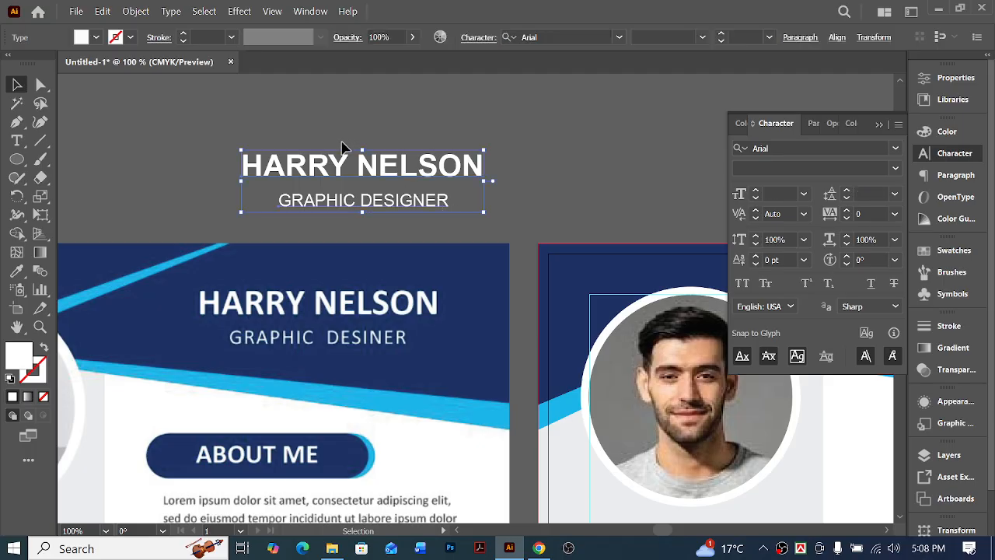
pyautogui.click(393, 133)
pyautogui.click(408, 178)
pyautogui.click(416, 204)
pyautogui.click(457, 227)
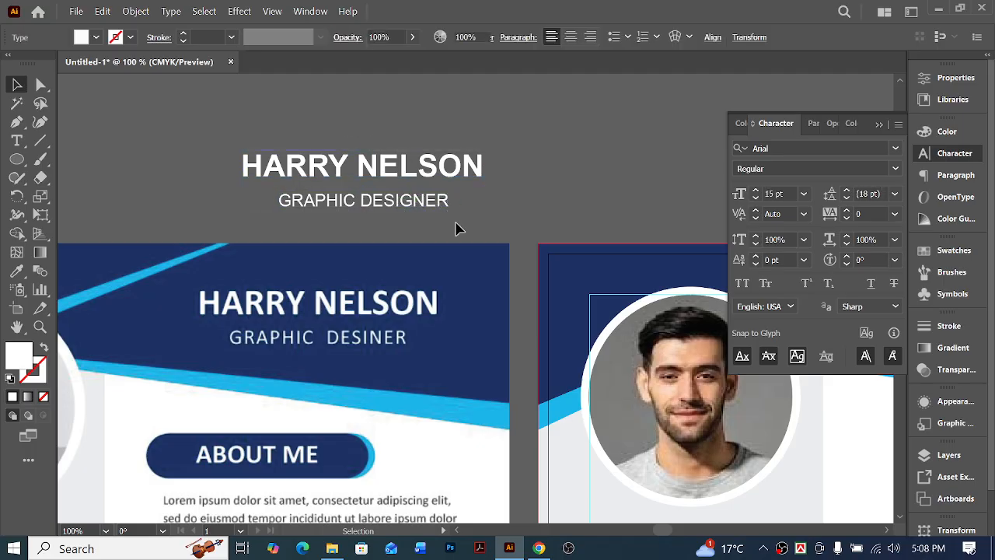
# Duplicate the name onto the sample's grey sidebar just above its CONTACT heading and fill the copy with the sample's navy
pyautogui.hotkey('ctrl', '-')
pyautogui.hotkey('ctrl', '-')
pyautogui.hotkey('ctrl', '-')
pyautogui.scroll(-2, 467, 226)
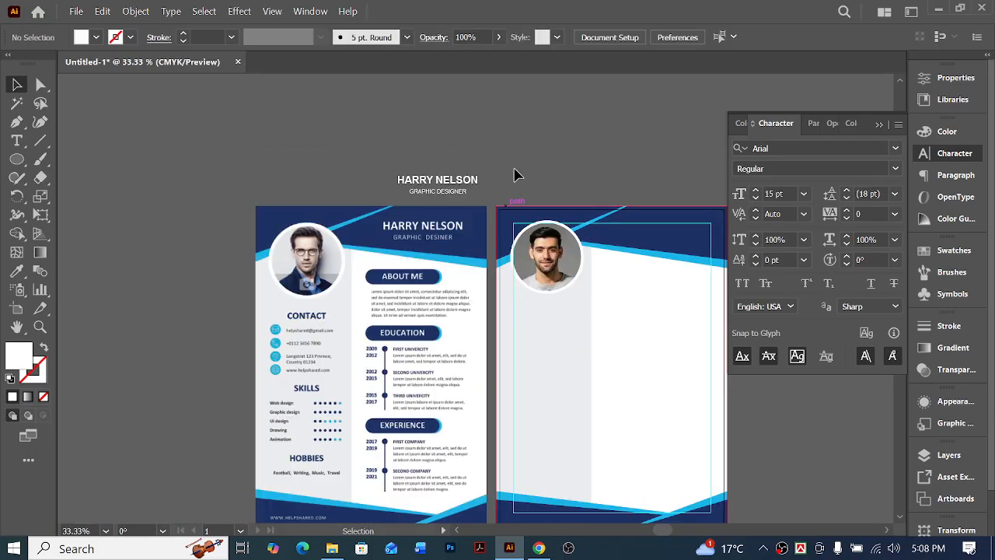
pyautogui.hscroll(-2, 502, 249)
pyautogui.scroll(-2, 436, 257)
pyautogui.hscroll(-2, 482, 156)
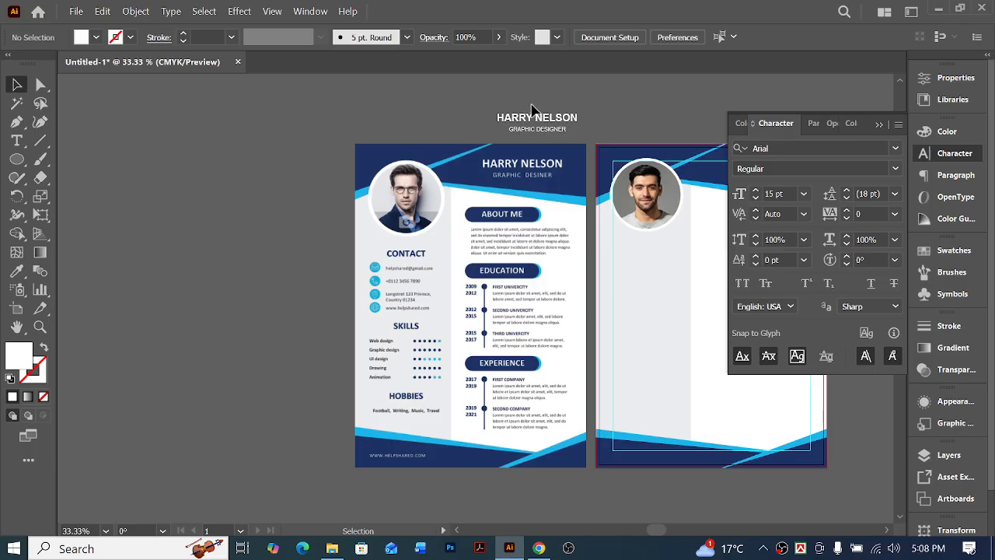
pyautogui.moveTo(546, 128); pyautogui.dragTo(415, 253)
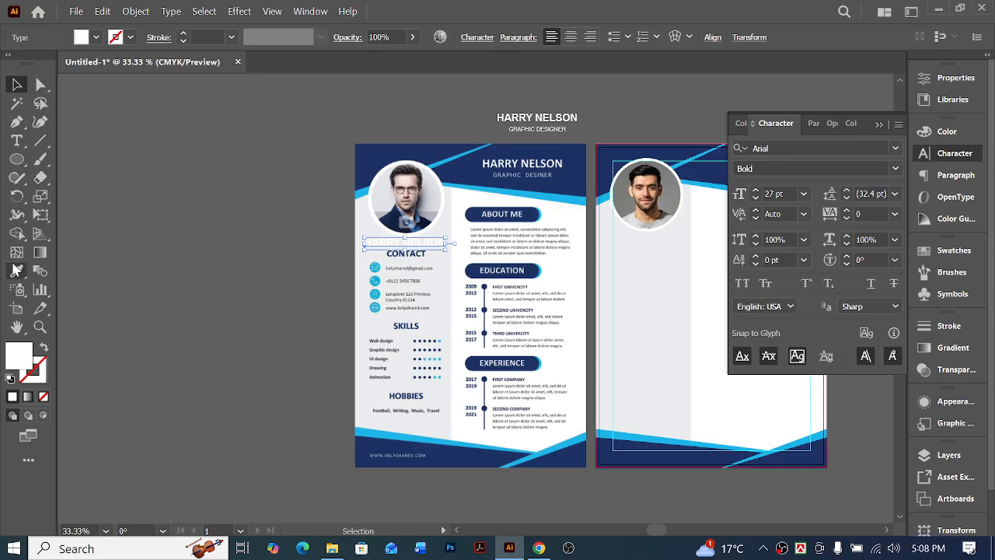
pyautogui.click(16, 270)
pyautogui.click(373, 143)
pyautogui.press('v')
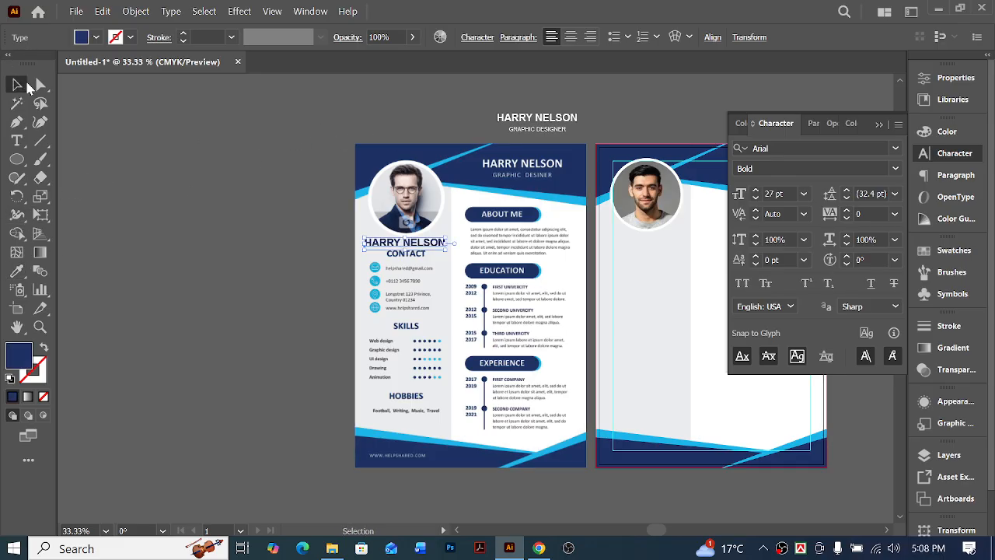
# Align the navy copy with the left edge of the sample's CONTACT heading and scale it down to about 19 pt
pyautogui.hotkey('ctrl', '=')
pyautogui.hotkey('ctrl', '=')
pyautogui.hotkey('ctrl', '=')
pyautogui.hotkey('ctrl', '=')
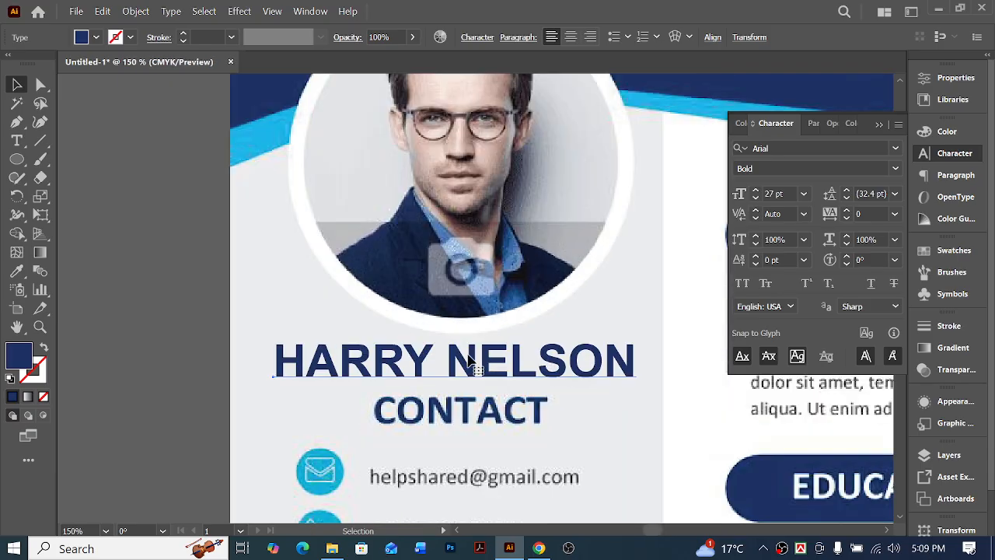
pyautogui.moveTo(299, 372); pyautogui.dragTo(401, 388)
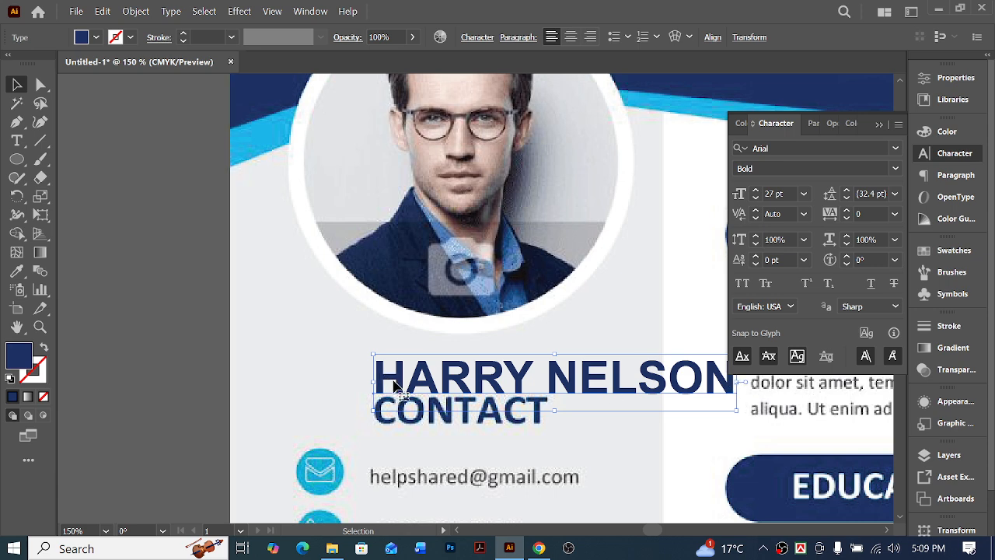
pyautogui.moveTo(740, 382); pyautogui.dragTo(637, 382)
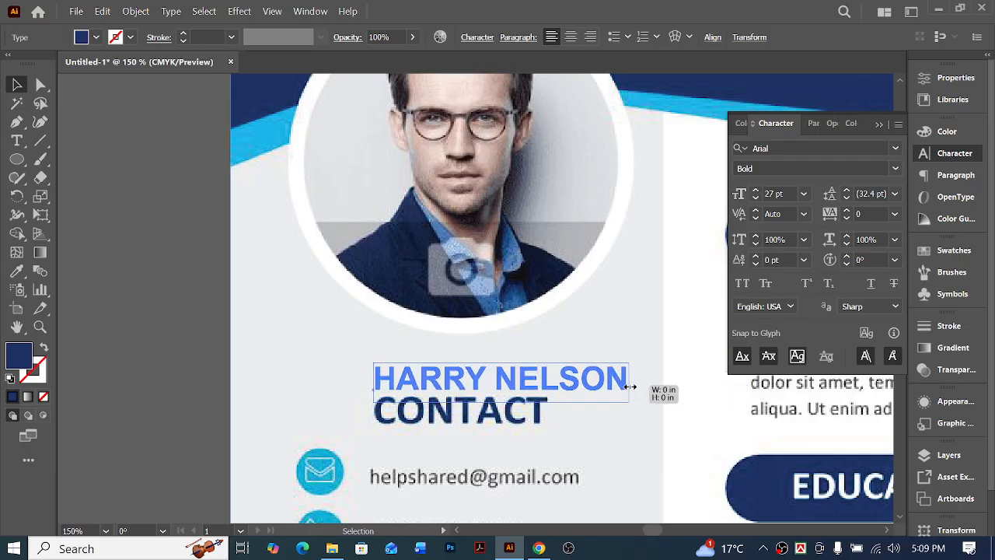
# Replace the navy copy's text with "CONTACT"
pyautogui.tripleClick(440, 387)
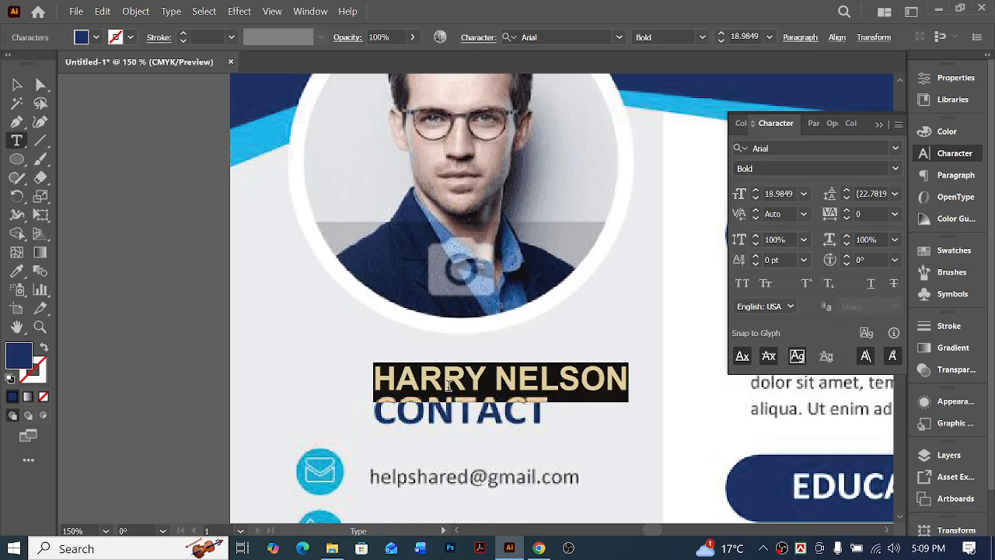
pyautogui.write('C')
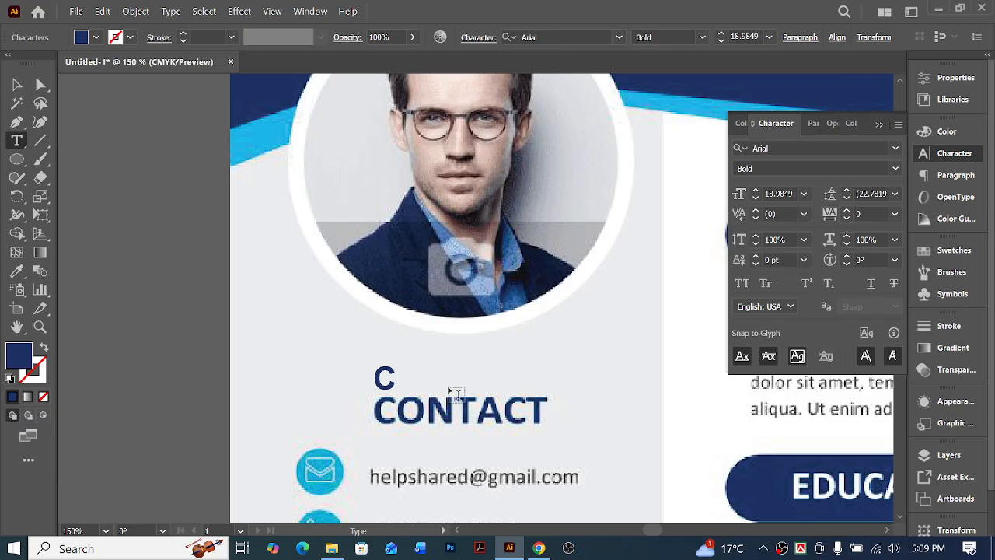
pyautogui.write('o')
pyautogui.press('BackSpace')
pyautogui.write('ONB')
pyautogui.press('BackSpace')
pyautogui.write('TACT')
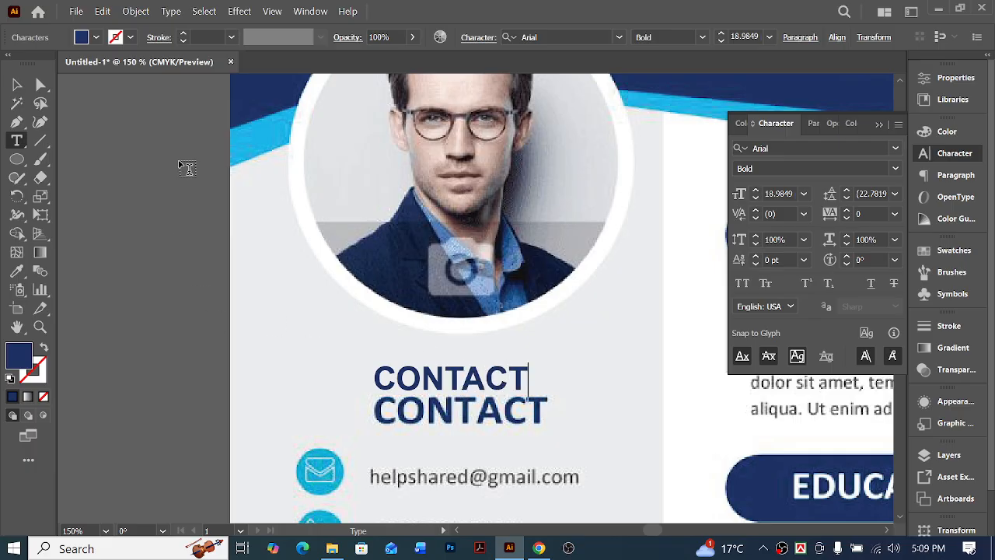
pyautogui.press('Escape')
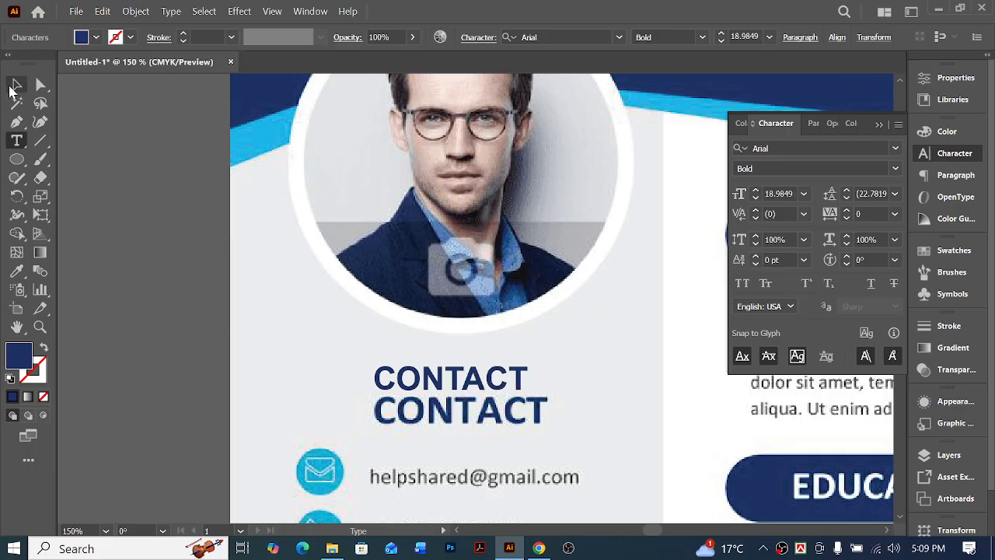
# Scale the new CONTACT heading to the sample heading's width and set its font size to 21 pt
pyautogui.moveTo(532, 381); pyautogui.dragTo(548, 382)
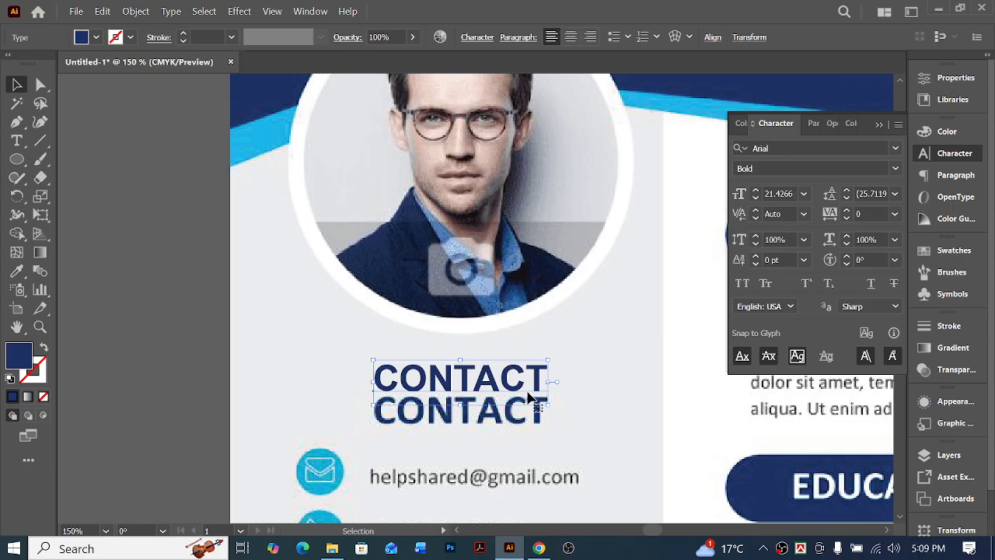
pyautogui.moveTo(496, 380); pyautogui.dragTo(476, 366)
pyautogui.click(773, 193)
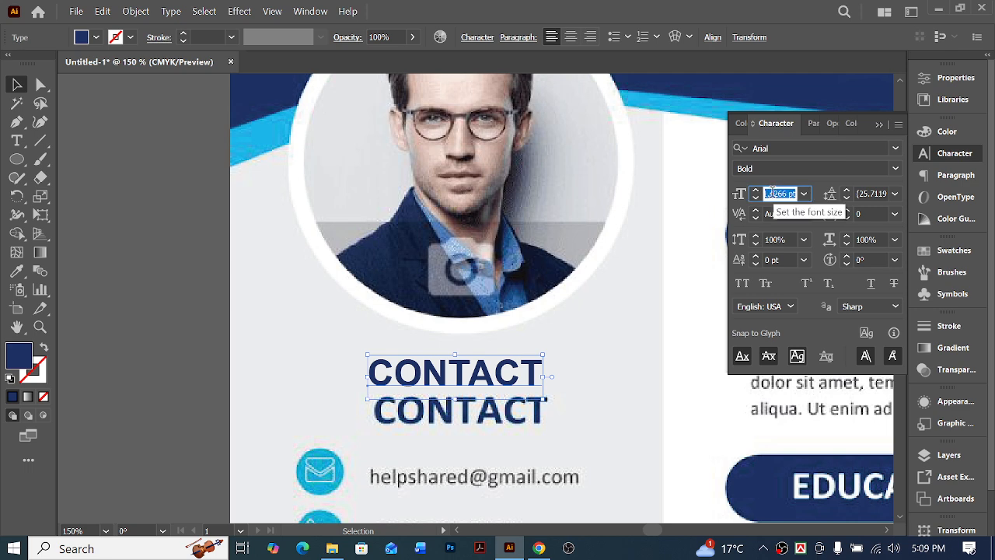
pyautogui.write('21')
pyautogui.press('Return')
pyautogui.click(603, 335)
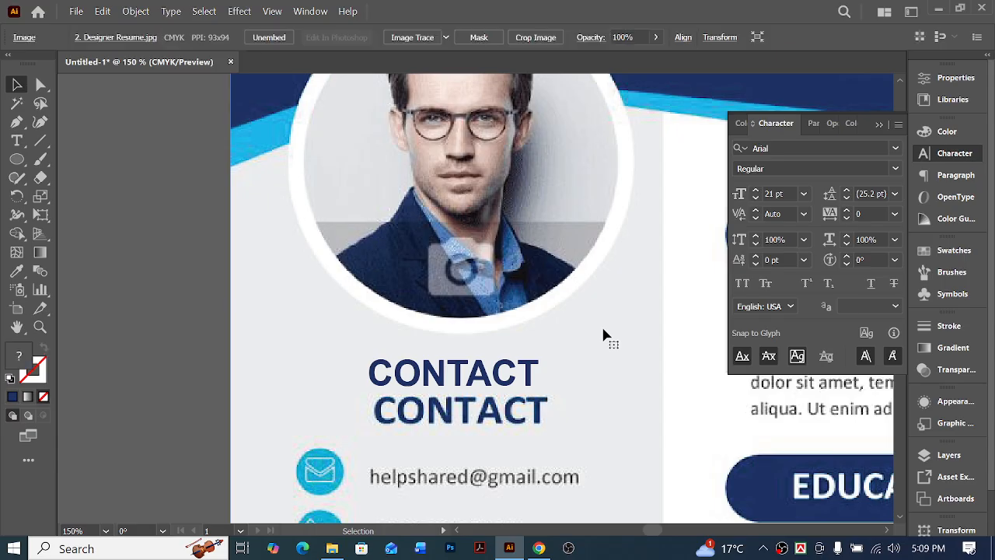
# Move the new CONTACT heading off the sample page to the empty area above the blank artboard
pyautogui.hotkey('ctrl', '-')
pyautogui.hotkey('ctrl', '-')
pyautogui.hotkey('ctrl', '-')
pyautogui.hscroll(5, 597, 333)
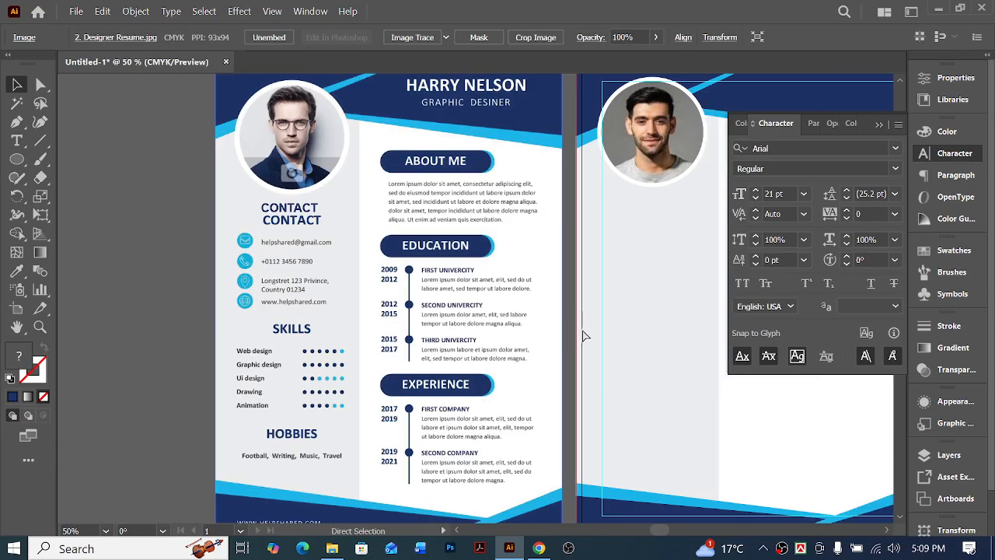
pyautogui.scroll(3, 585, 347)
pyautogui.scroll(3, 586, 355)
pyautogui.moveTo(244, 375); pyautogui.dragTo(244, 371)
pyautogui.scroll(-5, 243, 224)
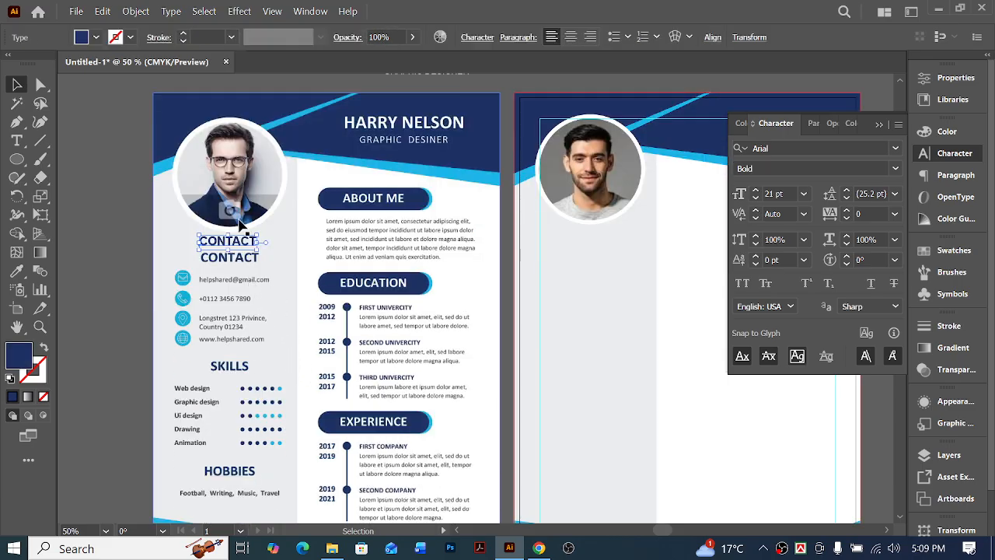
pyautogui.scroll(-4, 241, 375)
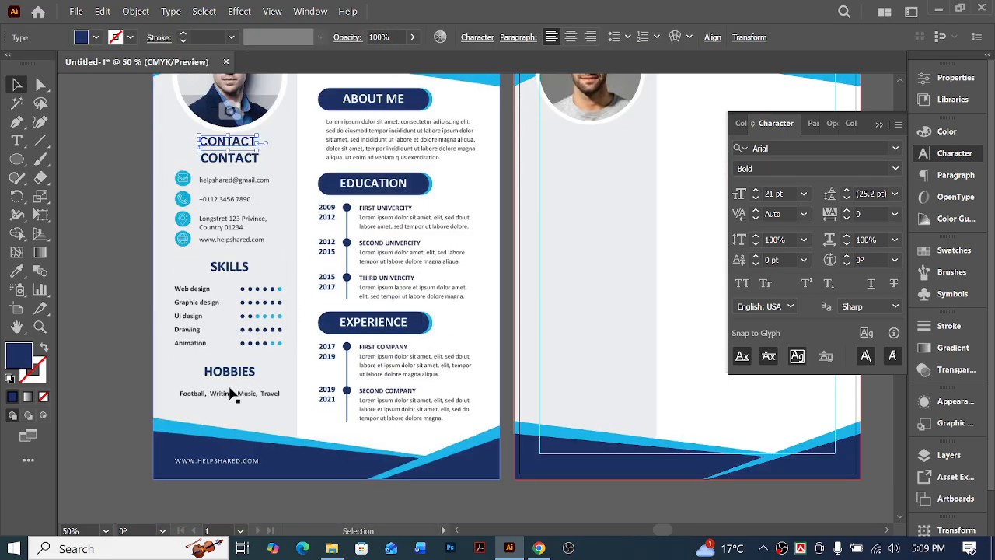
pyautogui.scroll(6, 233, 394)
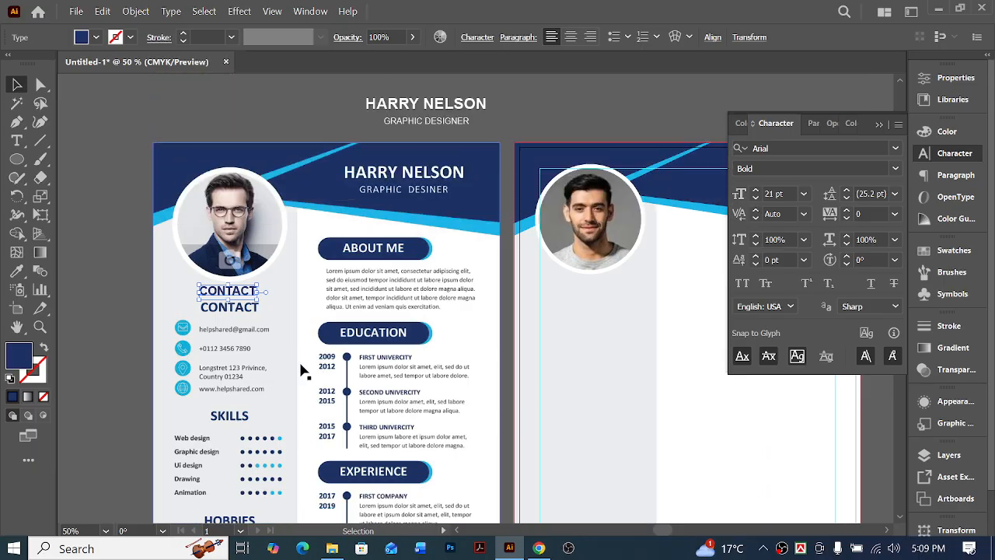
pyautogui.hscroll(2, 302, 315)
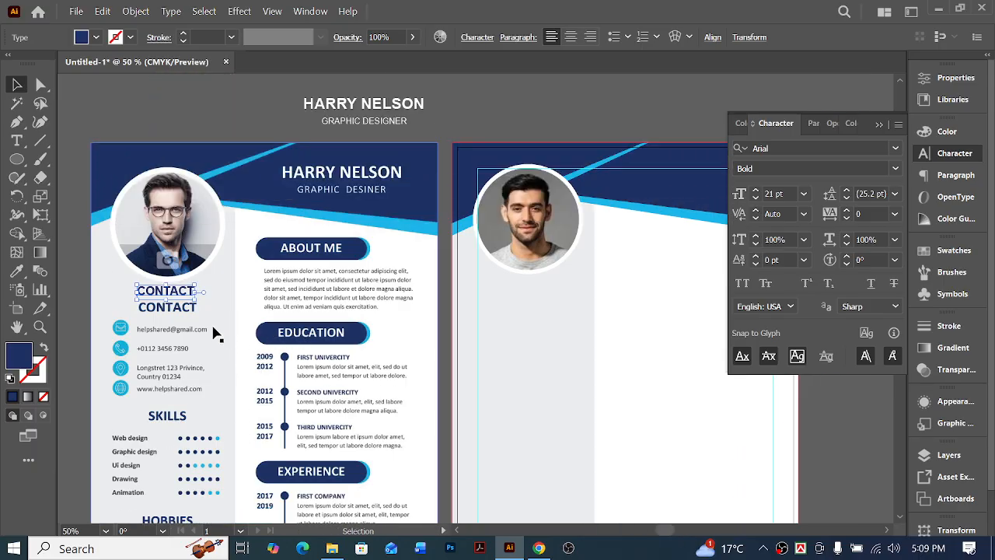
pyautogui.moveTo(206, 291); pyautogui.dragTo(505, 109)
pyautogui.click(579, 132)
# Add a black text line with the sample's contact e-mail address between the sample's CONTACT heading and its e-mail line
pyautogui.scroll(-2, 240, 364)
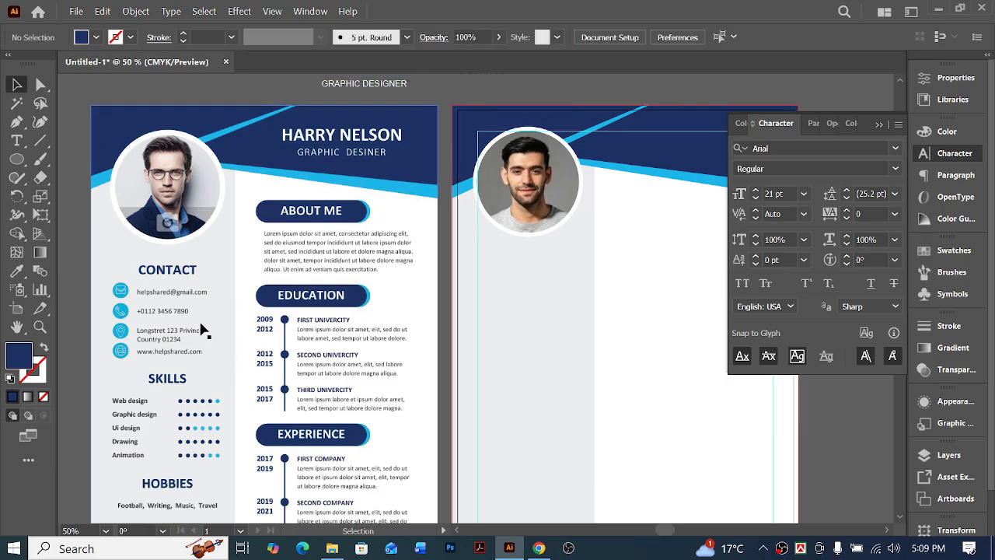
pyautogui.click(188, 304)
pyautogui.press('z')
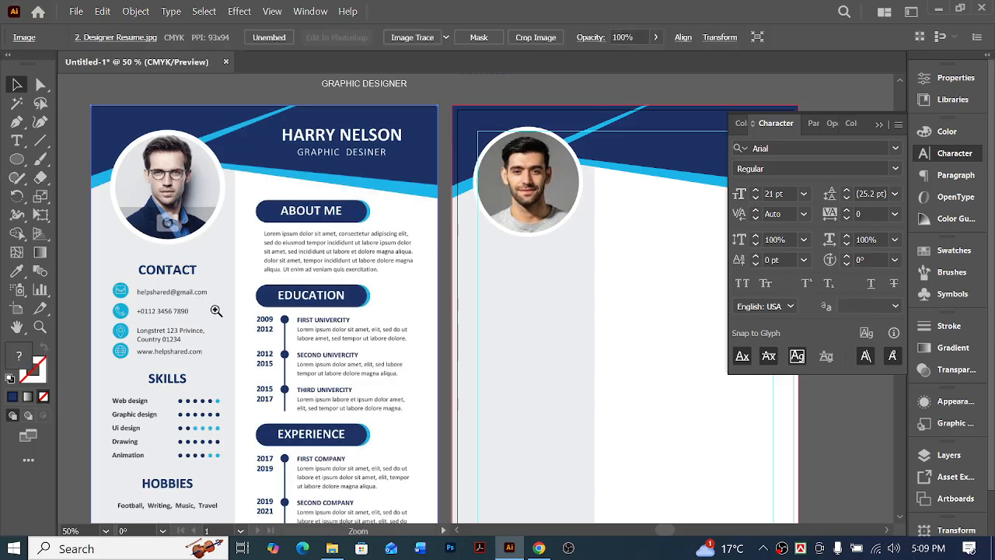
pyautogui.click(212, 301)
pyautogui.click(466, 287)
pyautogui.click(458, 293)
pyautogui.click(459, 289)
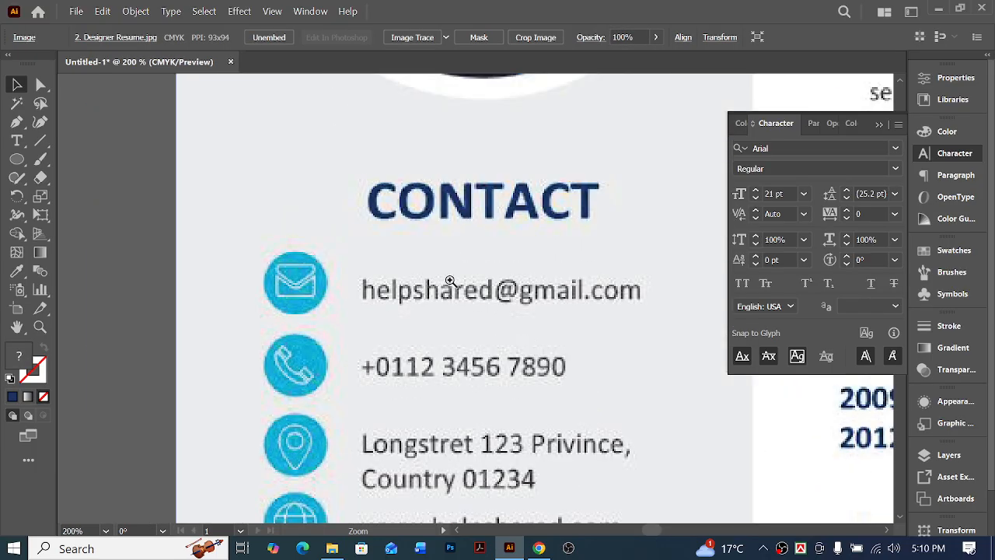
pyautogui.press('v')
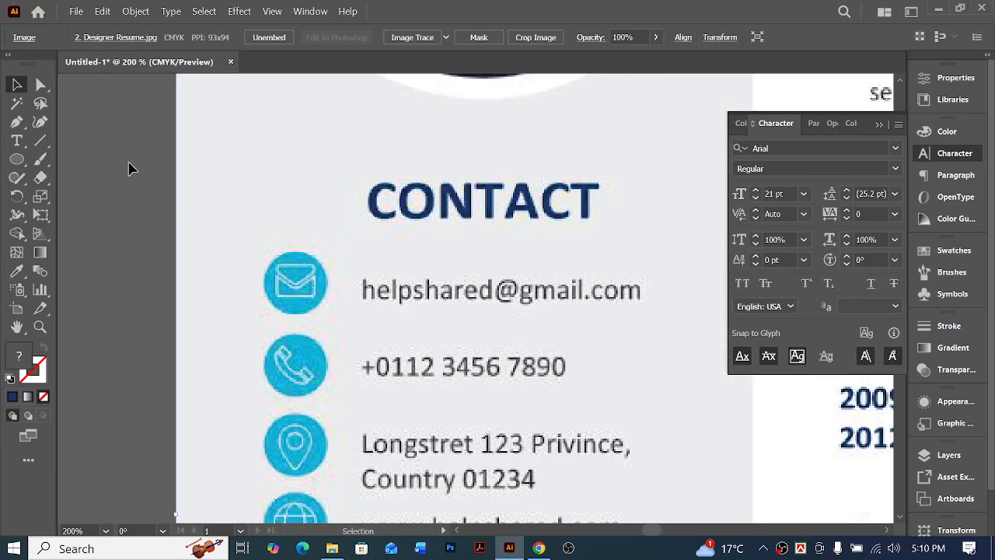
pyautogui.click(16, 140)
pyautogui.scroll(2, 444, 356)
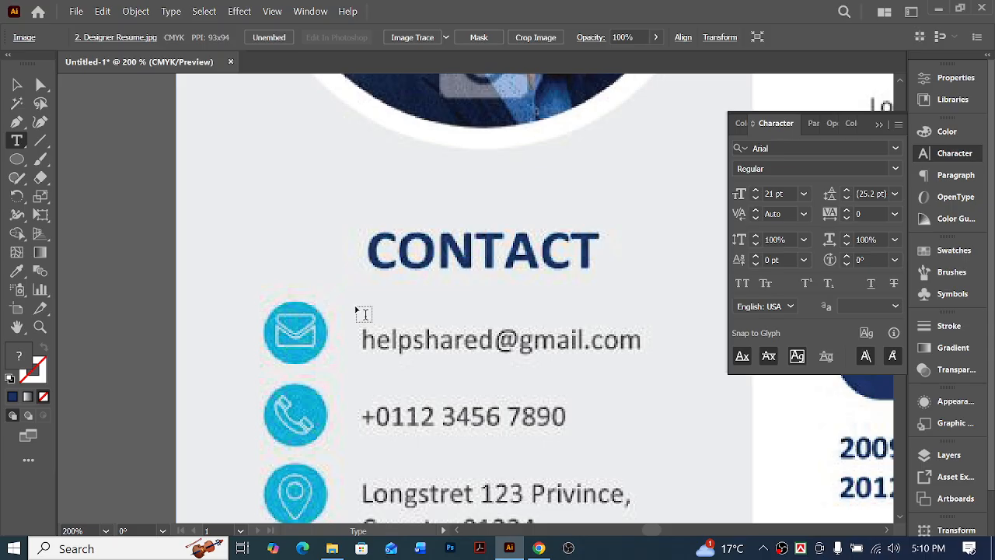
pyautogui.click(364, 310)
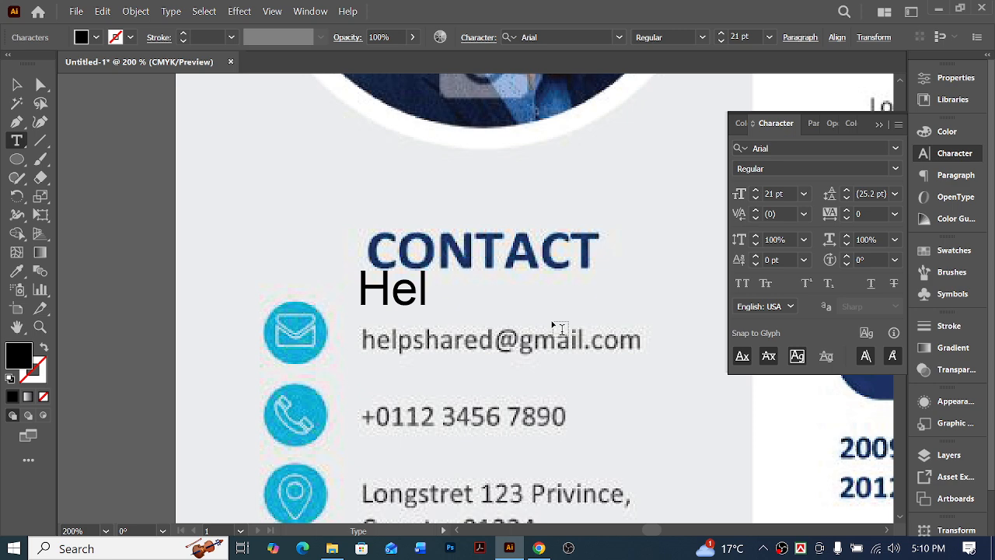
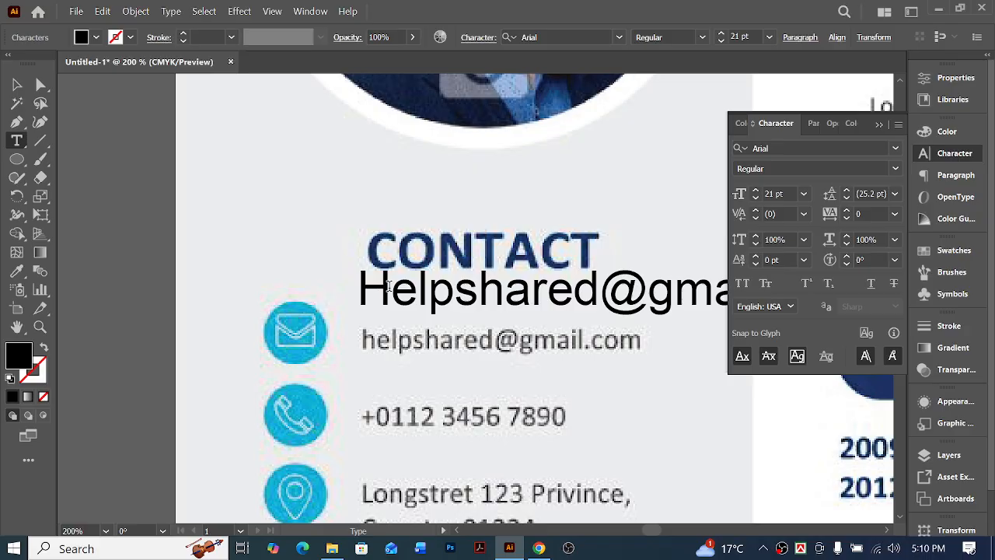
# Change the first letter of the new e-mail text to lowercase
pyautogui.moveTo(389, 286); pyautogui.dragTo(340, 283)
pyautogui.write('h')
pyautogui.press('Escape')
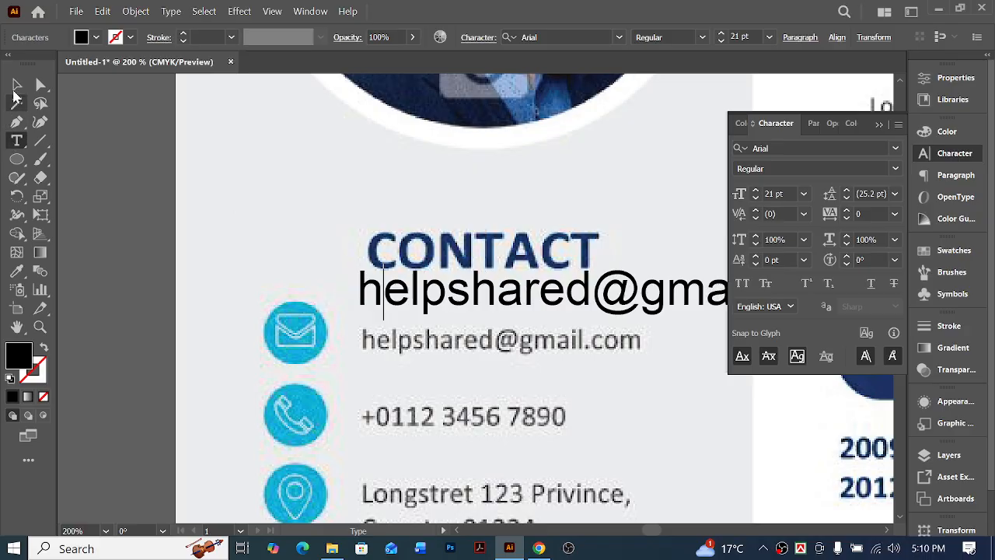
# Scale the new e-mail text down to the width of the sample's e-mail line, about 11.8 pt, and place it just above that line
pyautogui.hscroll(3, 388, 303)
pyautogui.moveTo(286, 296); pyautogui.dragTo(293, 348)
pyautogui.hscroll(2, 448, 349)
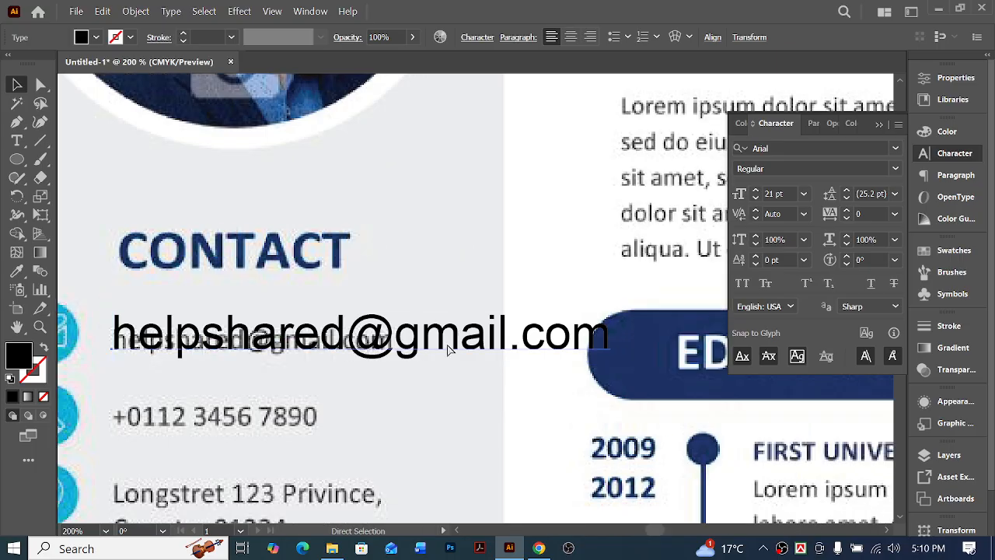
pyautogui.click(130, 323)
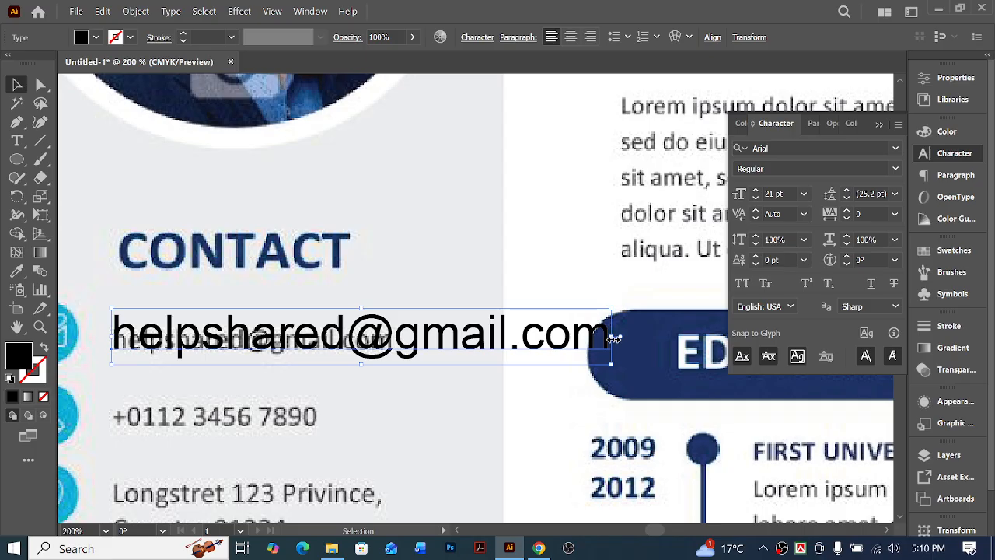
pyautogui.moveTo(614, 339); pyautogui.dragTo(394, 339)
pyautogui.moveTo(277, 343); pyautogui.dragTo(278, 316)
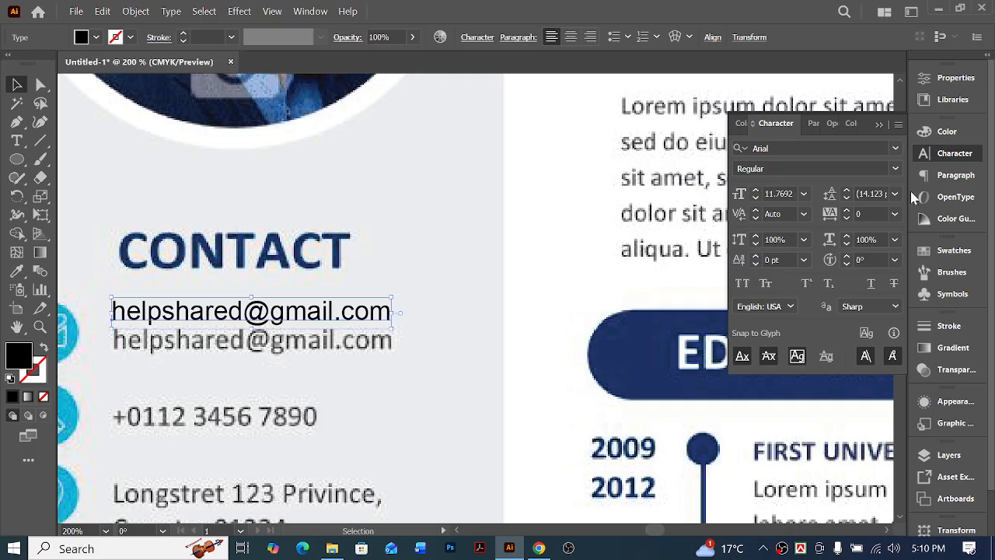
# Set the new e-mail text's font size to 13 pt
pyautogui.click(778, 192)
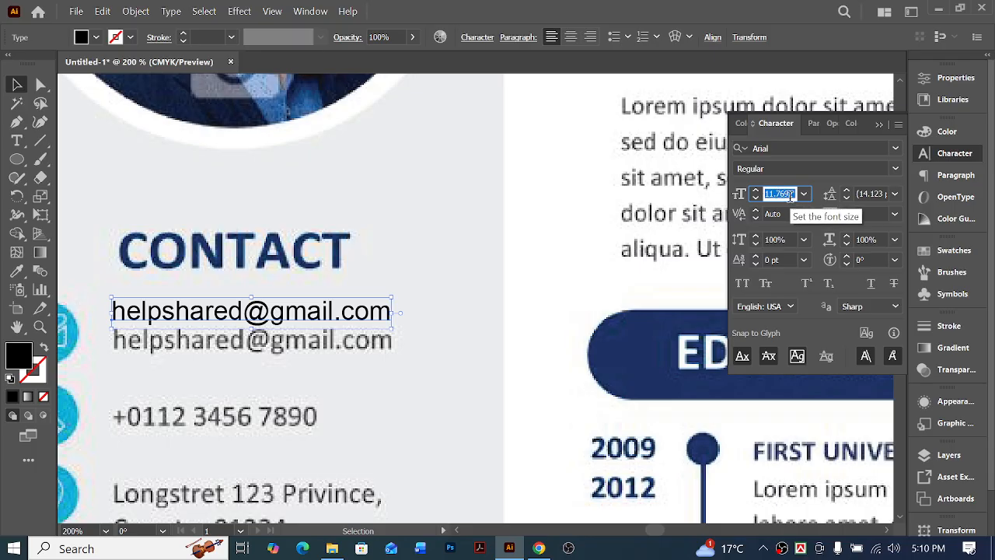
pyautogui.write('12pt')
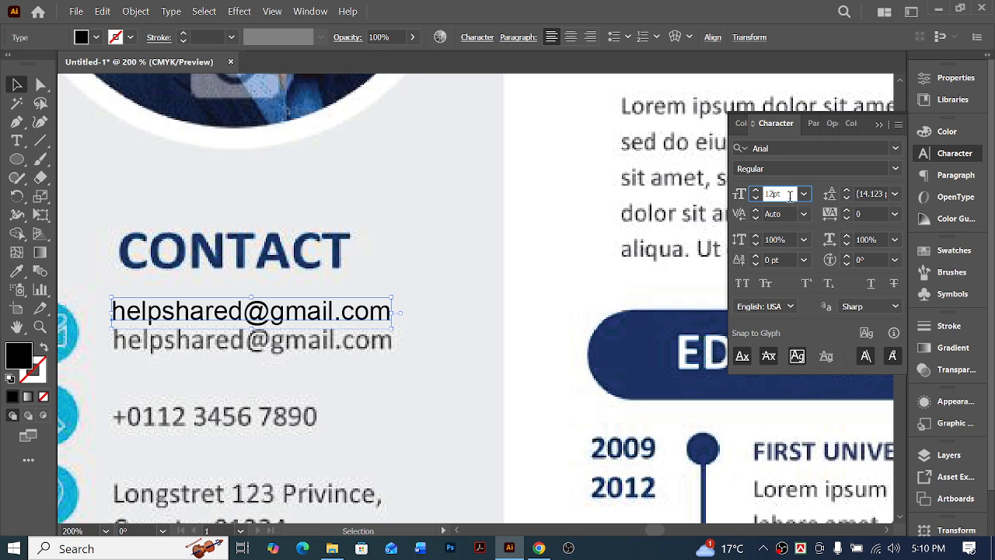
pyautogui.write('3')
pyautogui.press('Return')
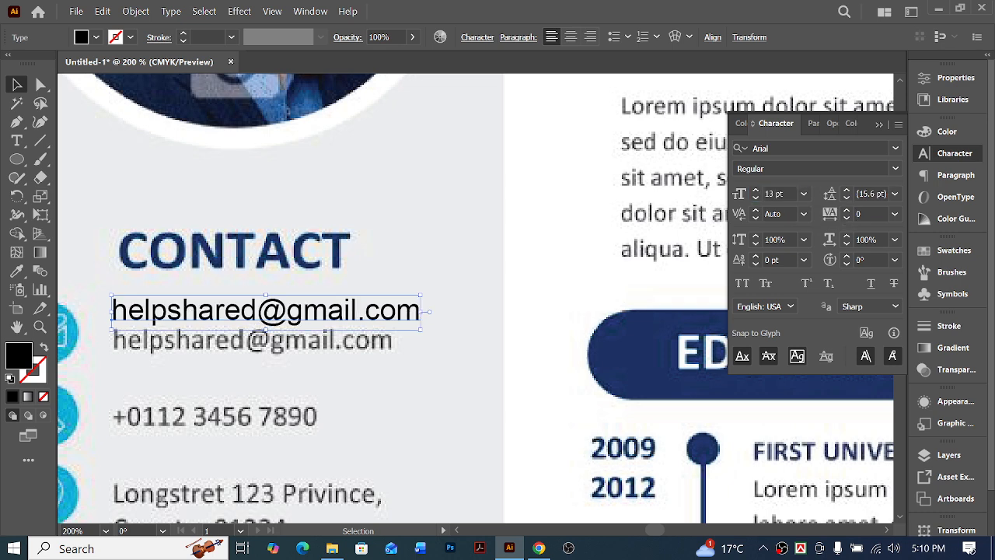
pyautogui.hscroll(-4, 287, 402)
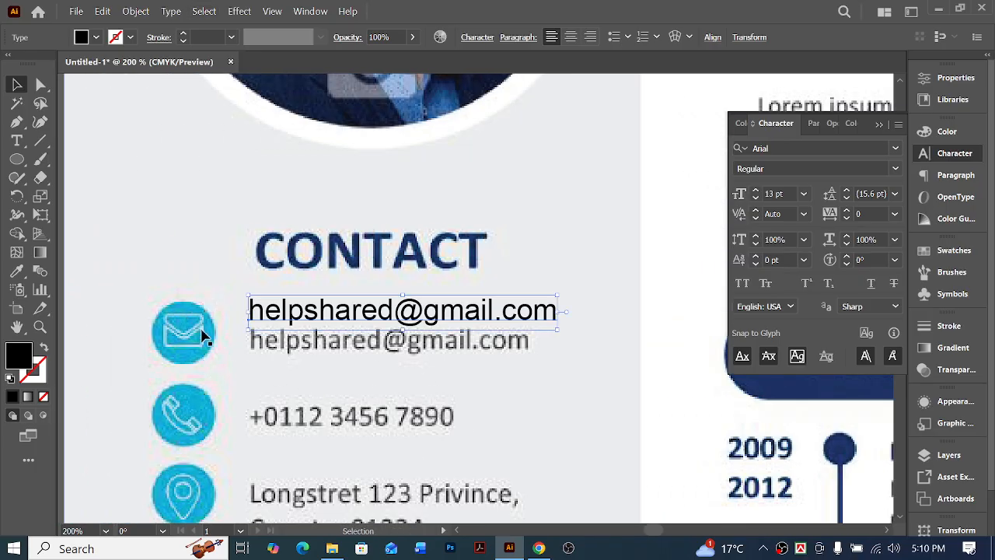
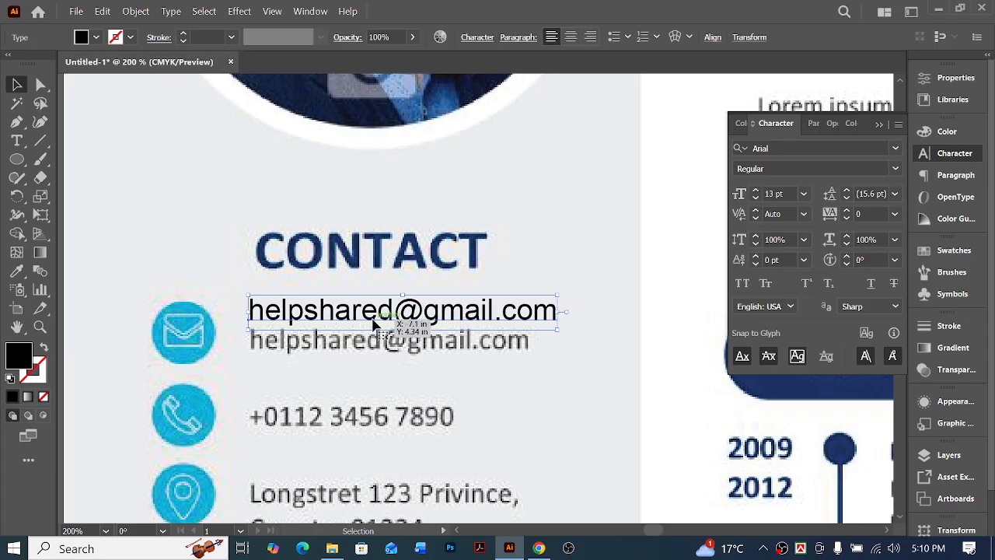
# Check the new e-mail text over the sample's e-mail line and move it beneath the CONTACT text above the artboards
pyautogui.moveTo(357, 318); pyautogui.dragTo(360, 348)
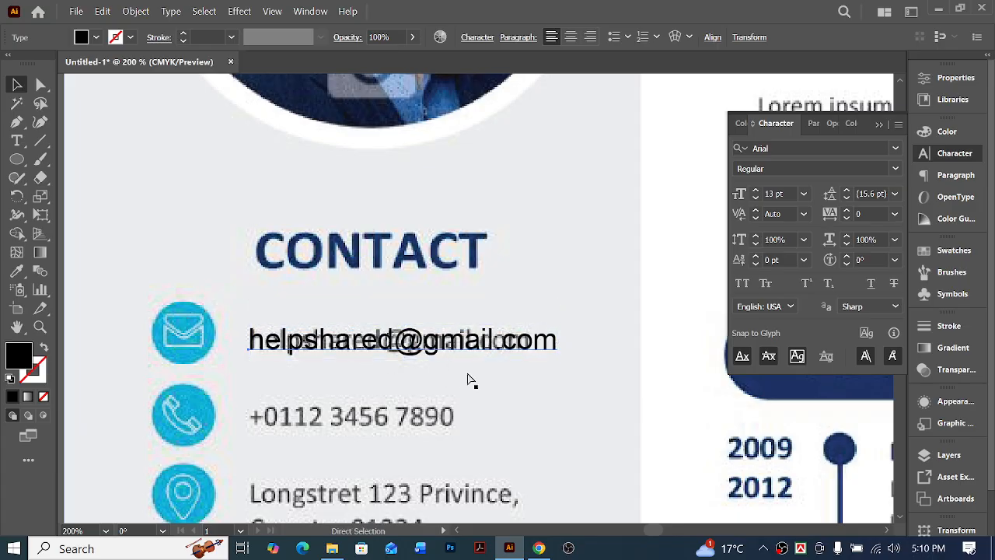
pyautogui.hotkey('ctrl', '-')
pyautogui.hotkey('ctrl', '-')
pyautogui.hotkey('ctrl', '-')
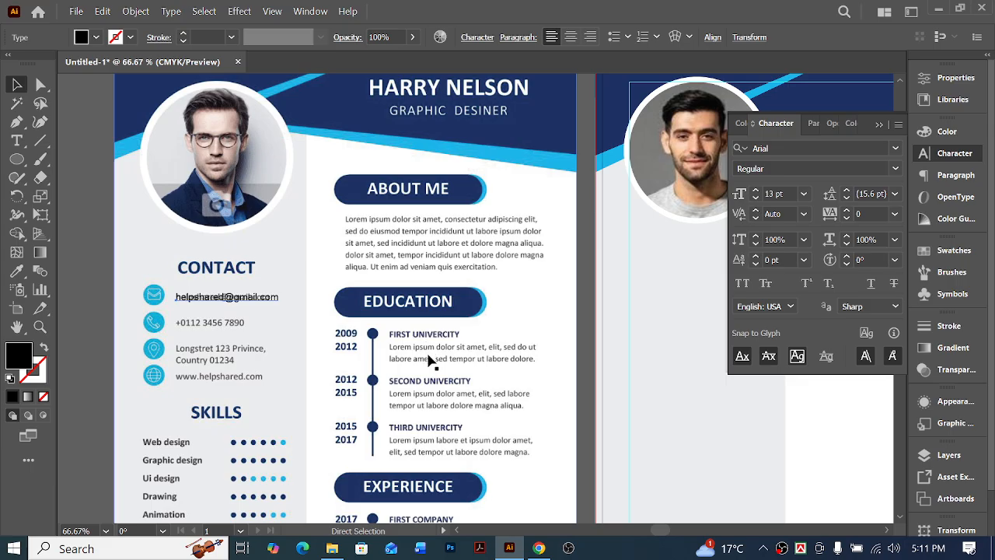
pyautogui.scroll(3, 358, 380)
pyautogui.moveTo(251, 451); pyautogui.dragTo(663, 178)
pyautogui.hscroll(2, 591, 210)
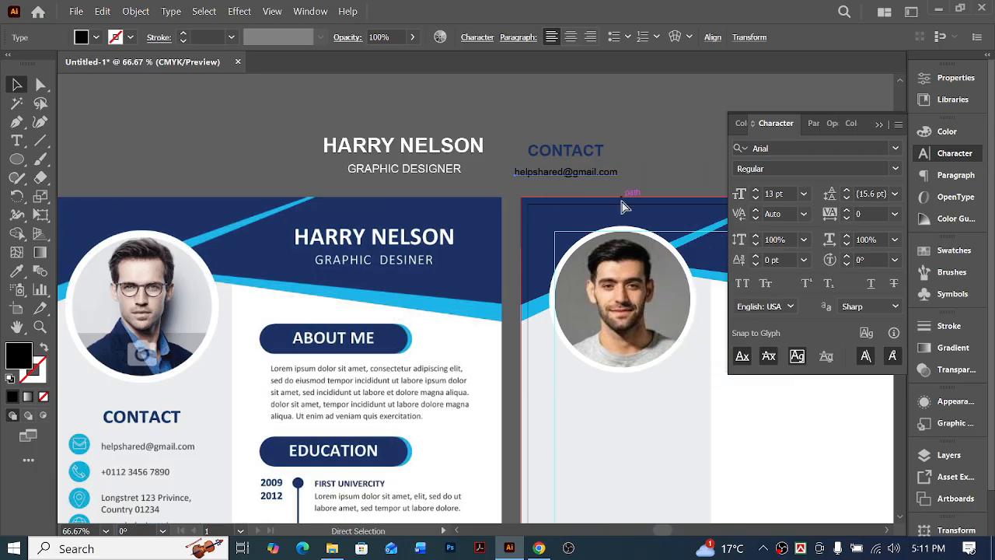
pyautogui.click(643, 129)
pyautogui.hscroll(-1, 355, 349)
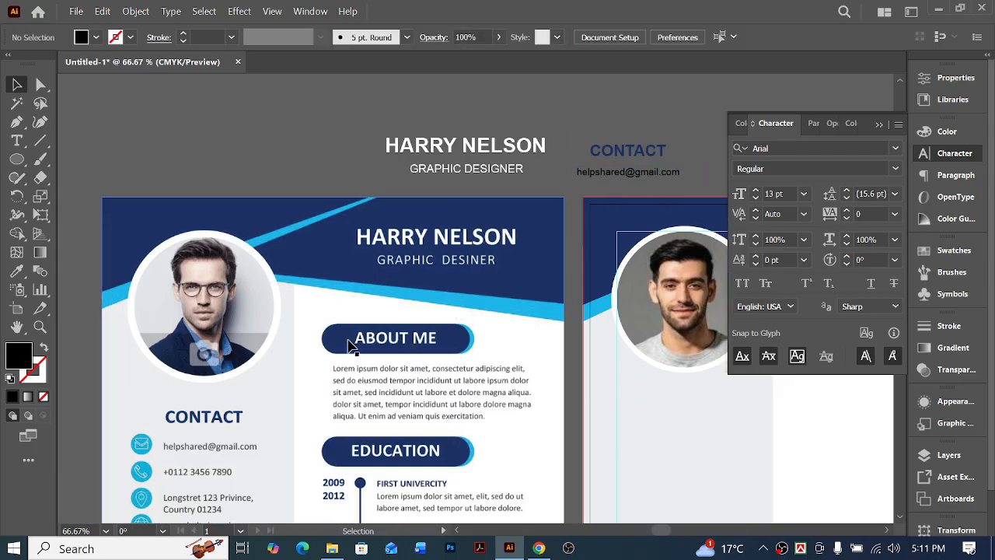
# Place a copy of the new CONTACT text on the sample, just above its ABOUT ME heading
pyautogui.scroll(-5, 311, 358)
pyautogui.hscroll(2, 393, 355)
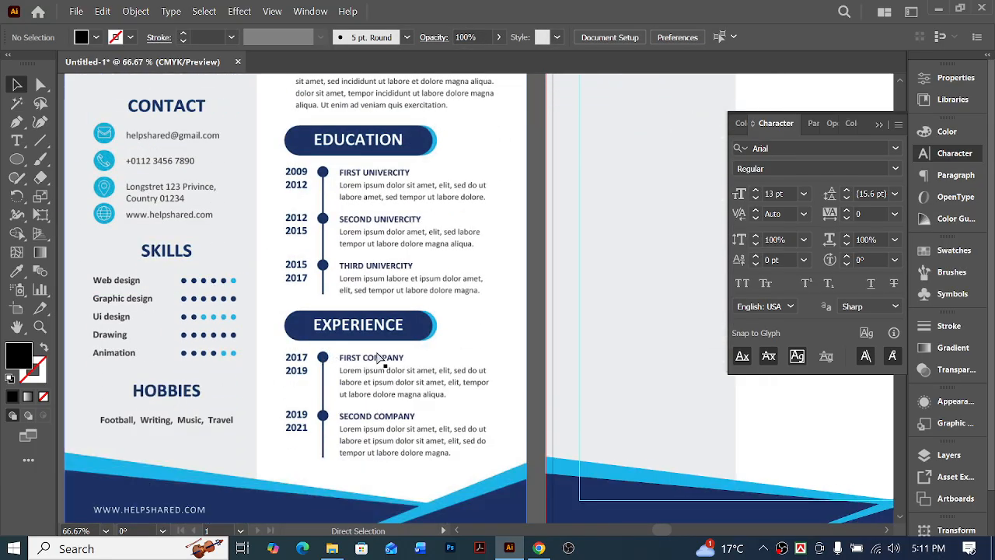
pyautogui.scroll(2, 375, 352)
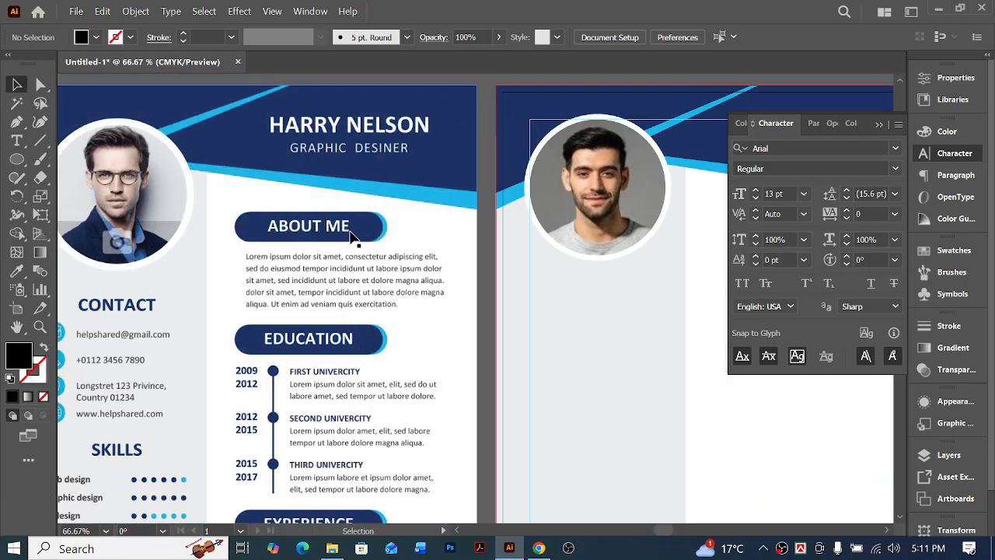
pyautogui.scroll(3, 351, 233)
pyautogui.keyDown('alt'); pyautogui.moveTo(541, 151); pyautogui.dragTo(297, 317); pyautogui.keyUp('alt')
pyautogui.keyDown('ctrl'); pyautogui.click(320, 354); pyautogui.keyUp('ctrl')
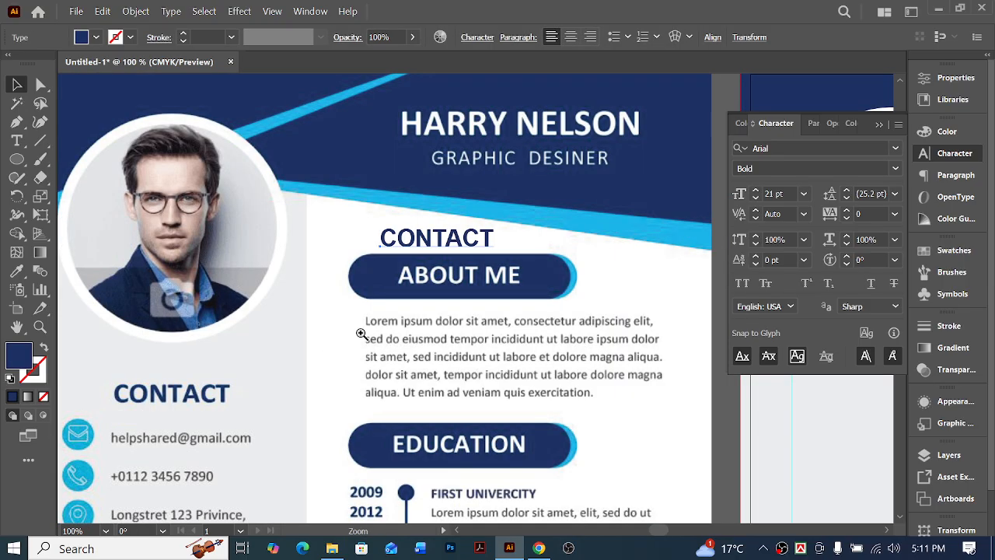
pyautogui.keyDown('ctrl'); pyautogui.moveTo(459, 286); pyautogui.dragTo(464, 284); pyautogui.keyUp('ctrl')
pyautogui.hotkey('ctrl', 'alt', '0')
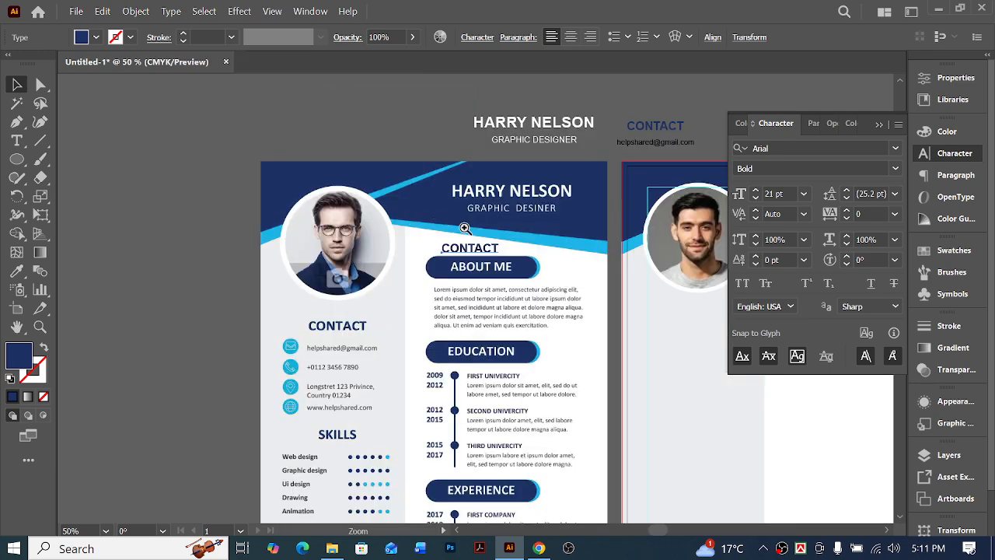
pyautogui.scroll(3, 362, 218)
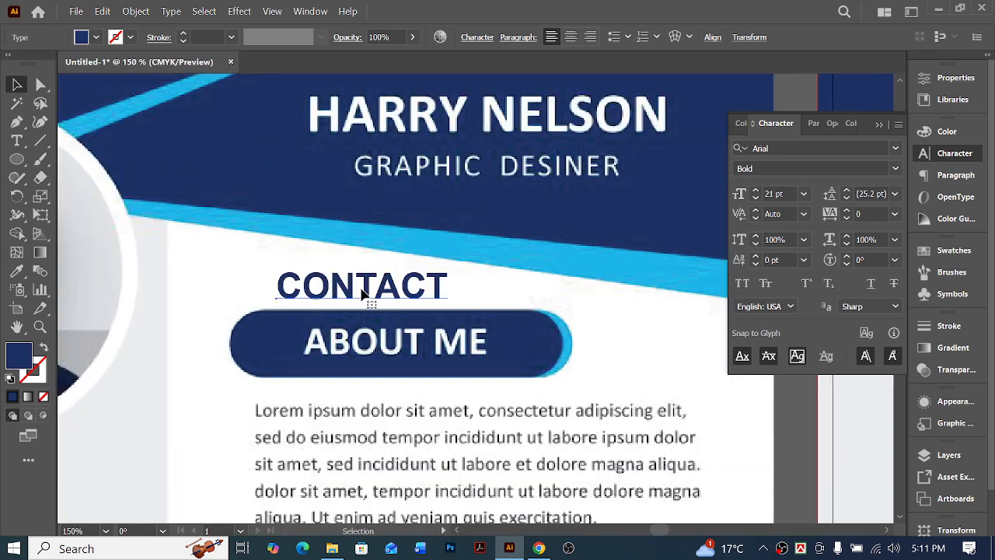
# Replace the copied CONTACT text above the sample's ABOUT ME heading with "ABOUT ME"
pyautogui.doubleClick(363, 293)
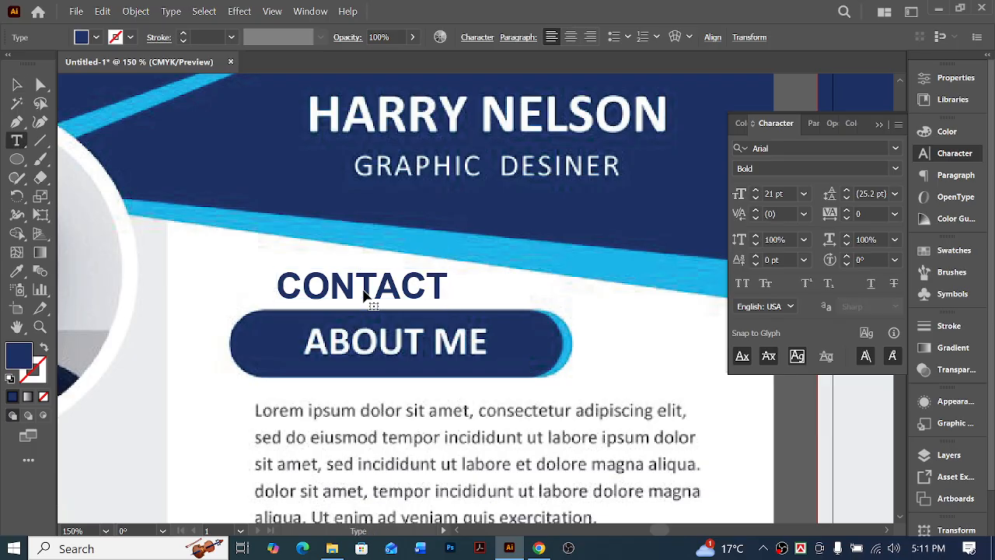
pyautogui.doubleClick(363, 294)
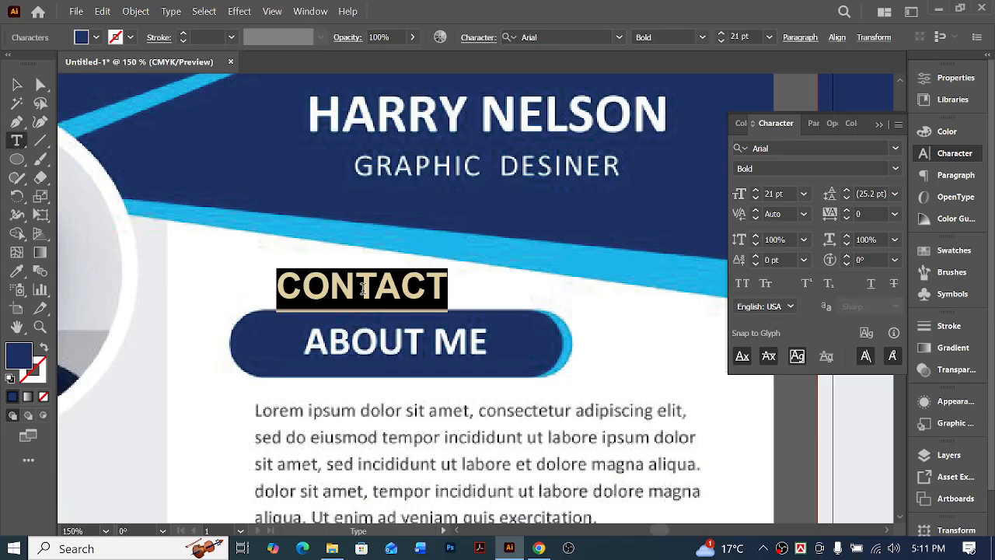
pyautogui.write('A')
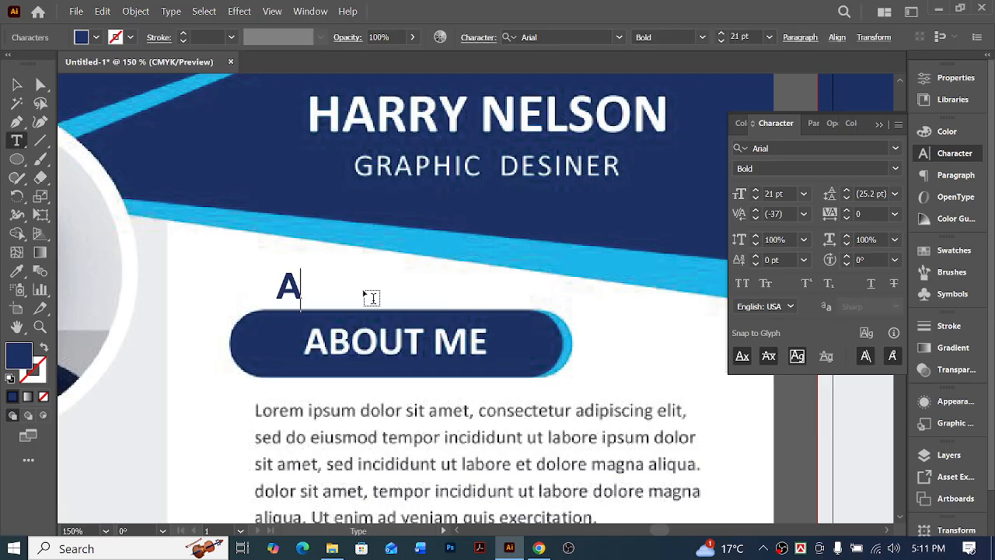
pyautogui.write('BOU')
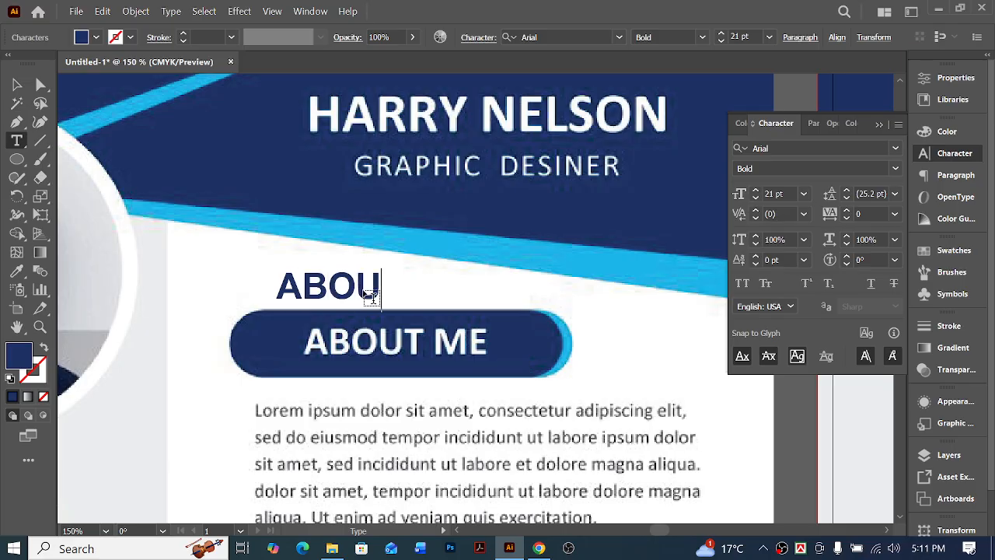
pyautogui.write('T')
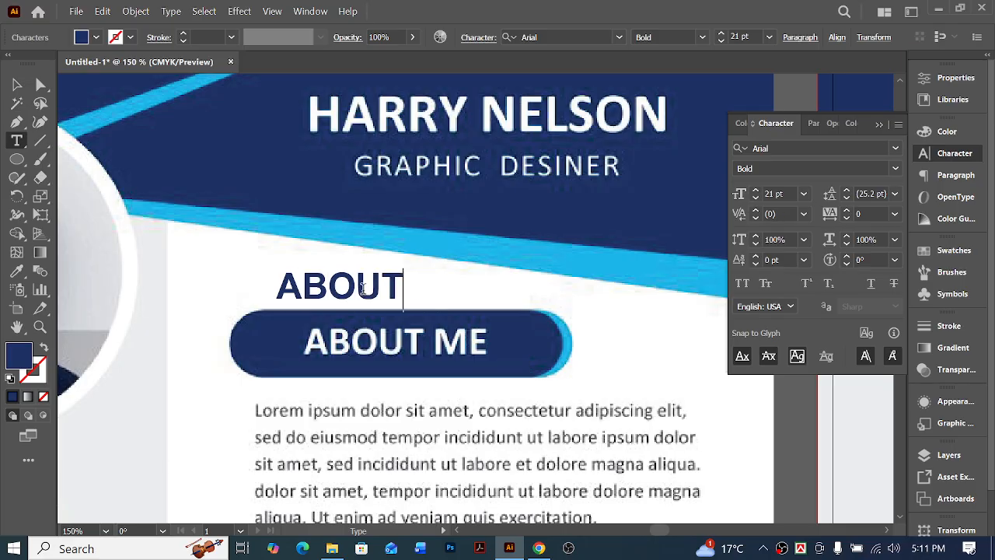
pyautogui.write(' ME')
pyautogui.click(17, 84)
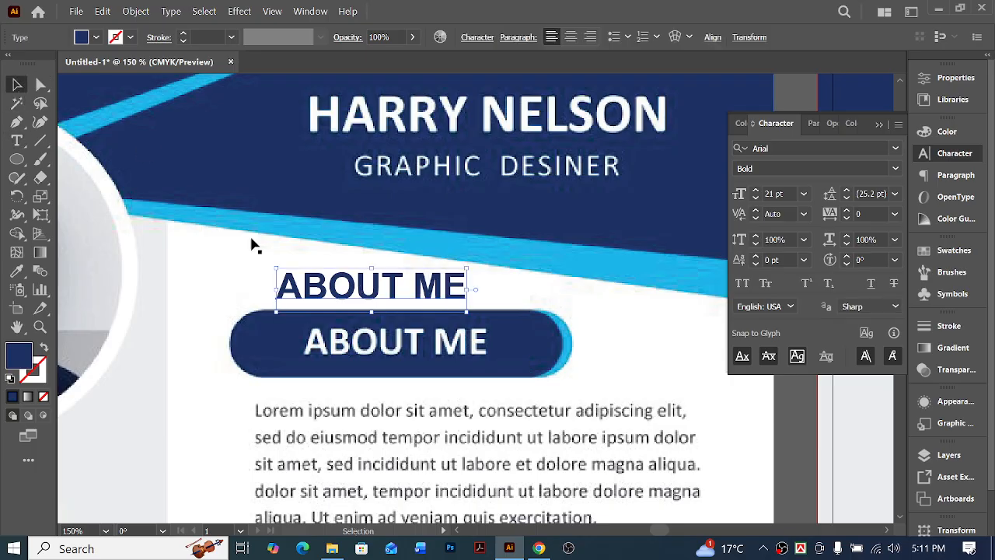
# Move the new ABOUT ME text above the artboards, beside the CONTACT text
pyautogui.moveTo(362, 283); pyautogui.dragTo(597, 185)
pyautogui.hotkey('ctrl', '-')
pyautogui.hotkey('ctrl', '-')
pyautogui.hotkey('ctrl', '-')
# Place another copy of the new CONTACT text over the first entry in the sample's EDUCATION section
pyautogui.hscroll(4, 381, 289)
pyautogui.hscroll(-2, 455, 396)
pyautogui.scroll(-4, 455, 396)
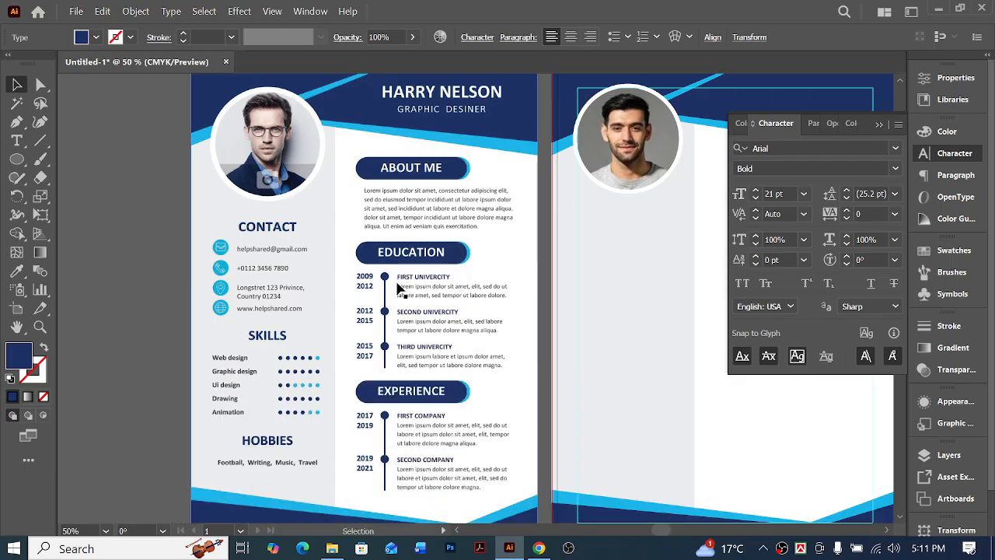
pyautogui.hscroll(3, 420, 365)
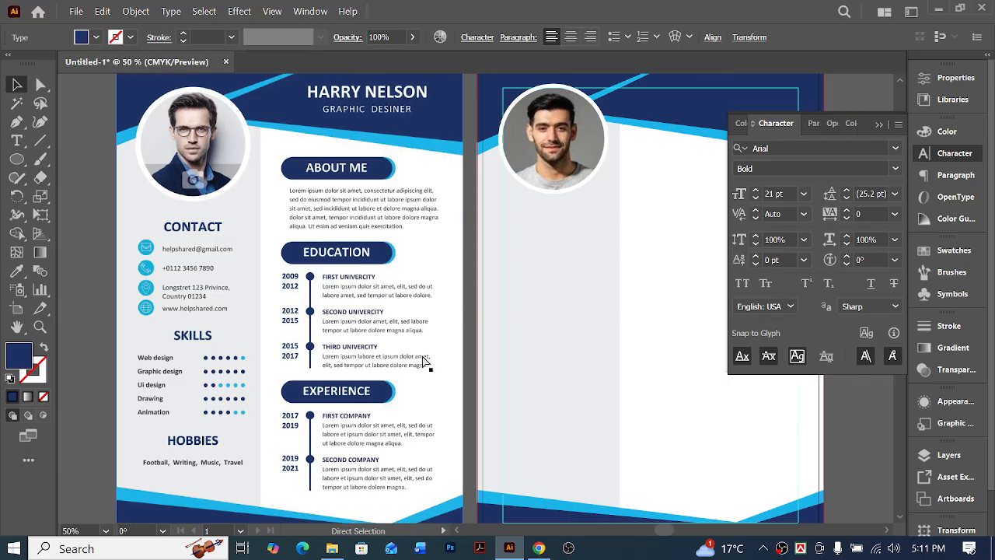
pyautogui.scroll(2, 453, 335)
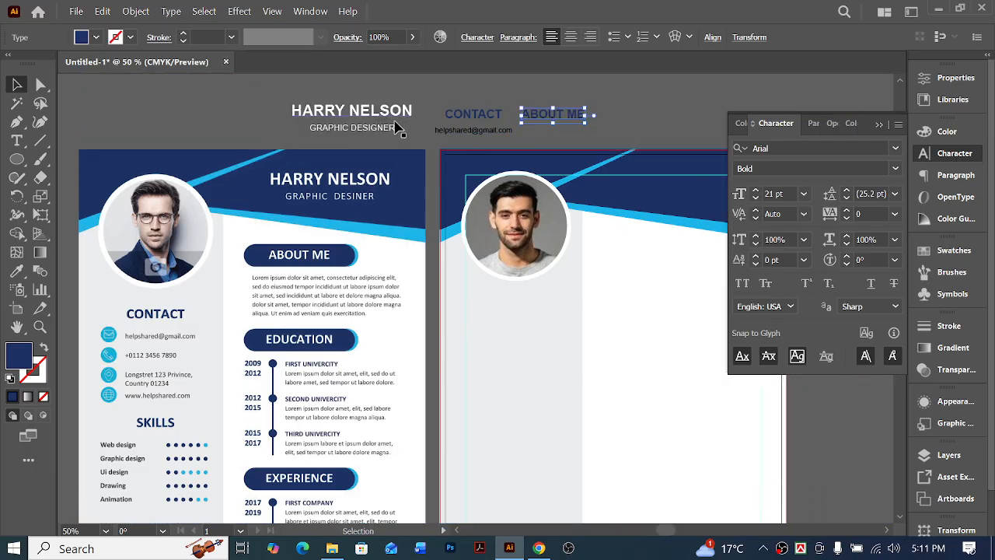
pyautogui.click(480, 114)
pyautogui.moveTo(485, 111); pyautogui.dragTo(331, 377)
pyautogui.hotkey('ctrl', 'space')
pyautogui.keyDown('ctrl'); pyautogui.click(331, 375); pyautogui.keyUp('ctrl')
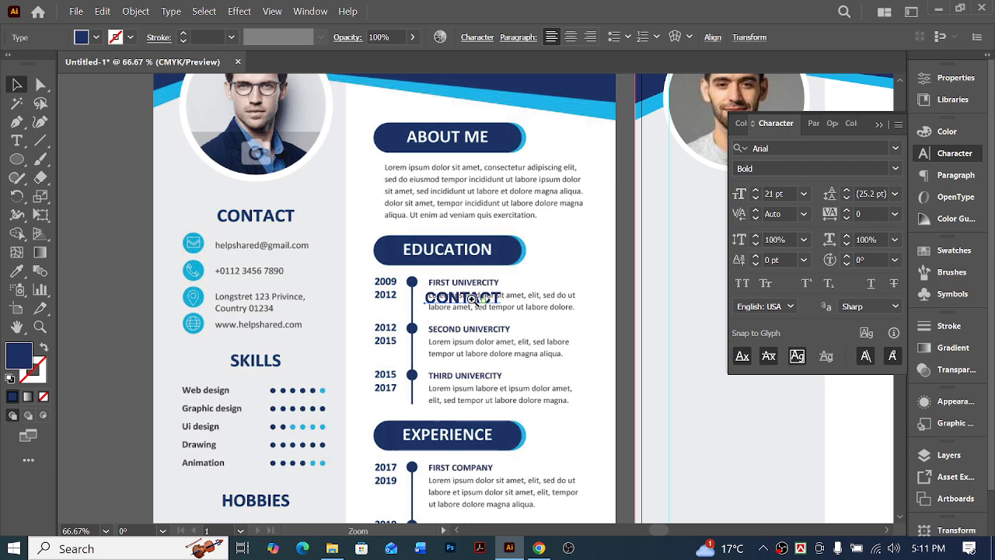
pyautogui.keyDown('ctrl'); pyautogui.click(443, 308); pyautogui.keyUp('ctrl')
pyautogui.keyDown('ctrl'); pyautogui.click(443, 307); pyautogui.keyUp('ctrl')
pyautogui.keyDown('ctrl'); pyautogui.click(530, 256); pyautogui.keyUp('ctrl')
pyautogui.hscroll(1, 433, 346)
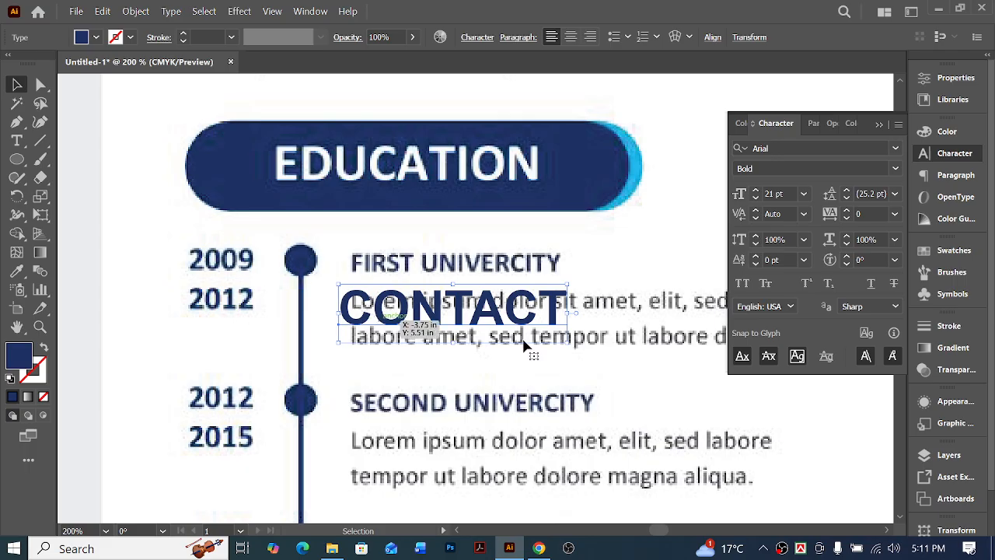
# Replace the CONTACT copy in the EDUCATION section with the text "First University"
pyautogui.doubleClick(433, 313)
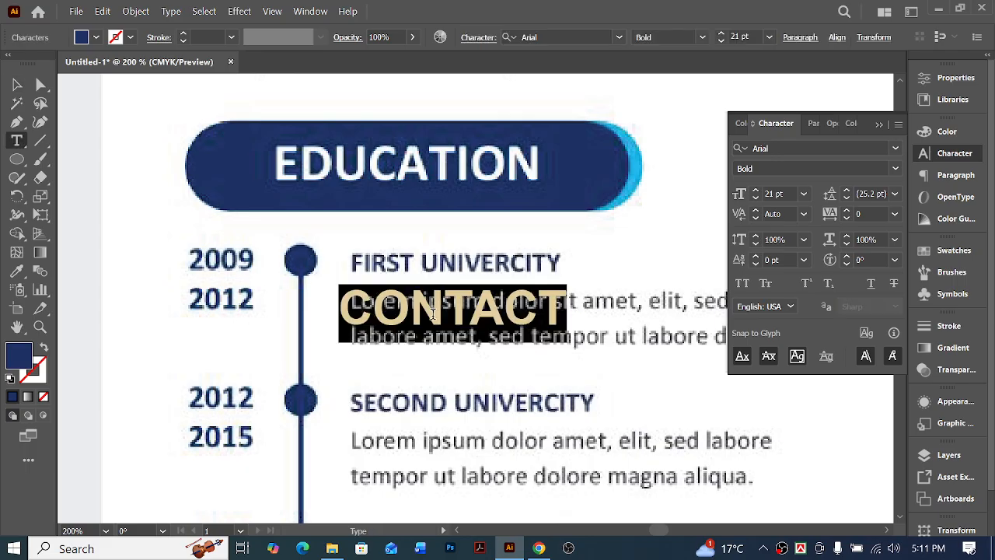
pyautogui.write('fl')
pyautogui.press('BackSpace')
pyautogui.press('BackSpace')
pyautogui.write('Fi')
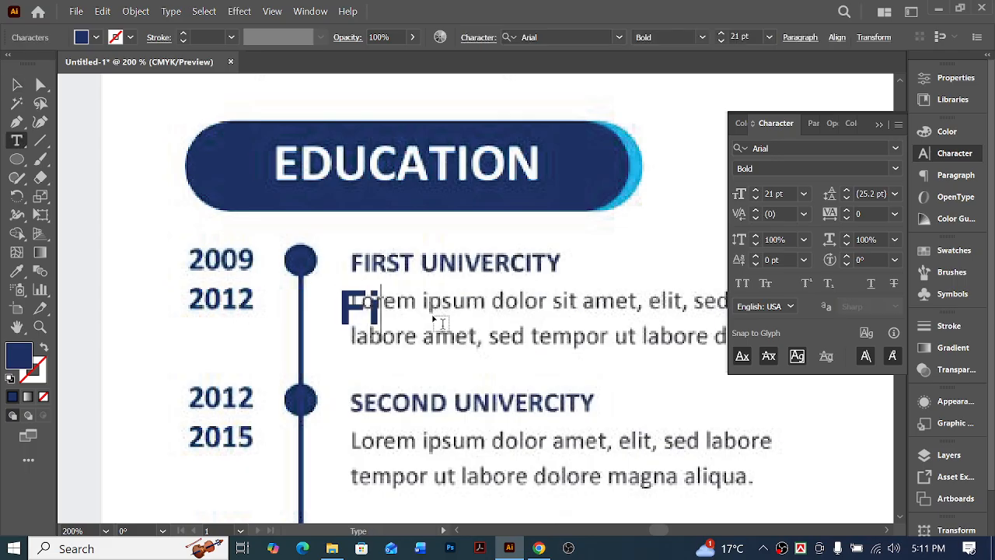
pyautogui.write('rst Un')
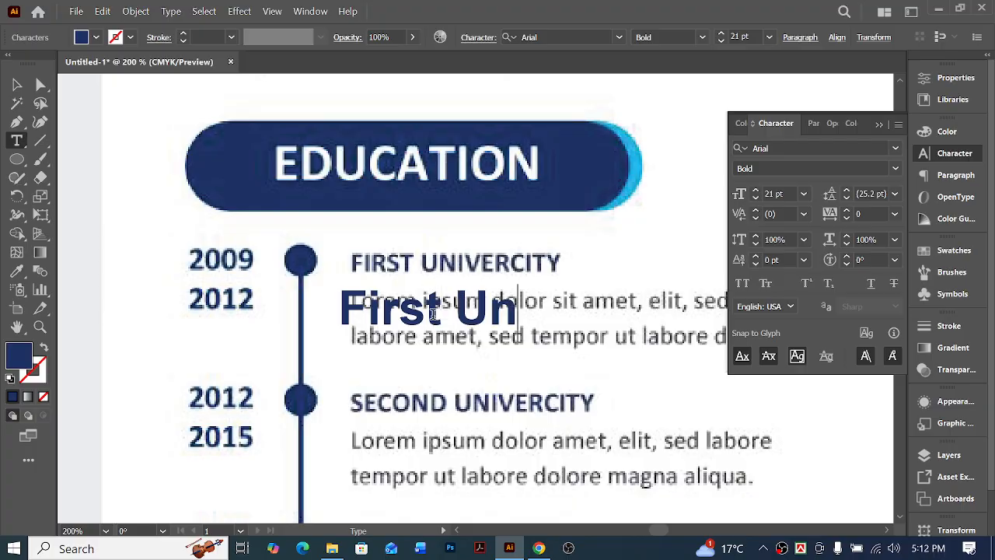
pyautogui.write('iversity')
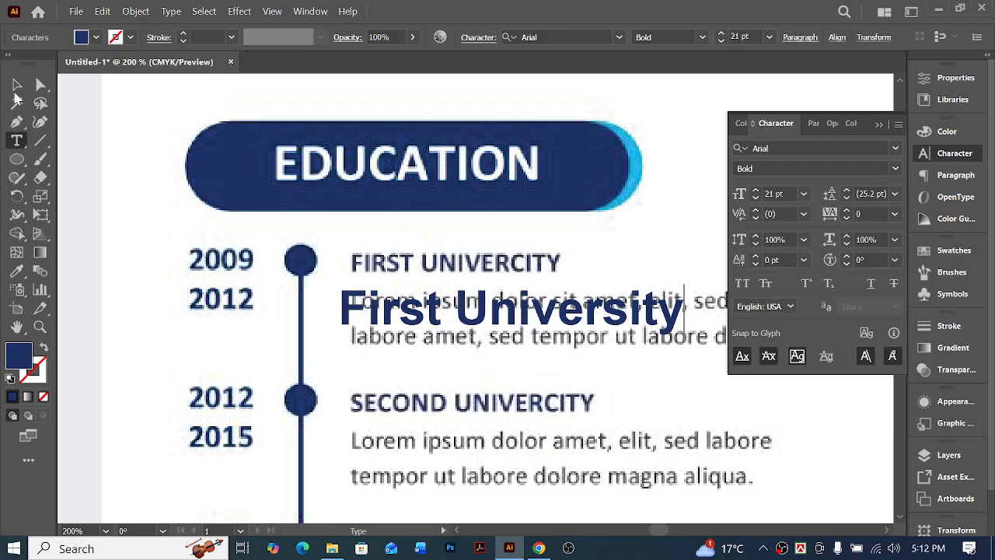
pyautogui.click(18, 85)
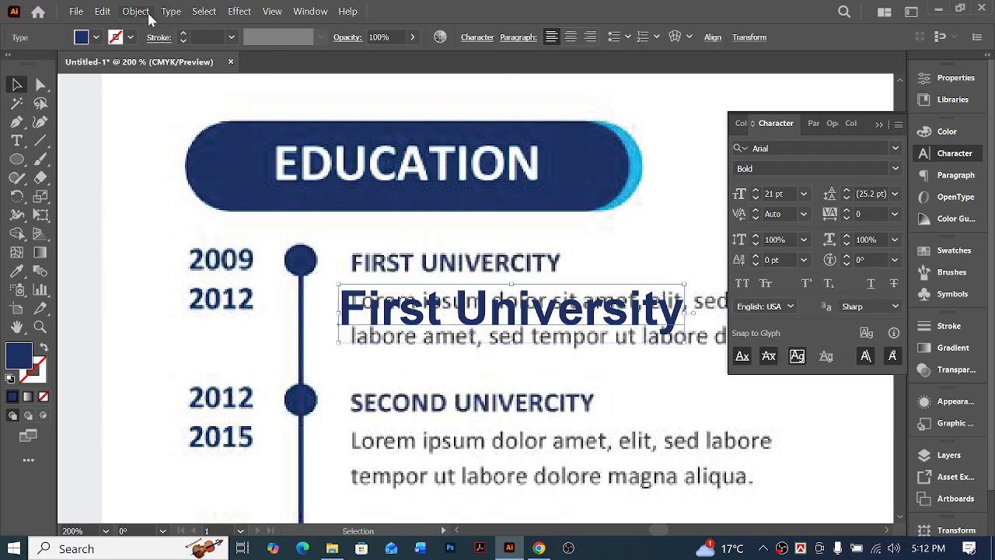
# Place the First University text just above the sample's first education title and convert it to uppercase
pyautogui.moveTo(432, 310); pyautogui.dragTo(445, 236)
pyautogui.hscroll(2, 548, 268)
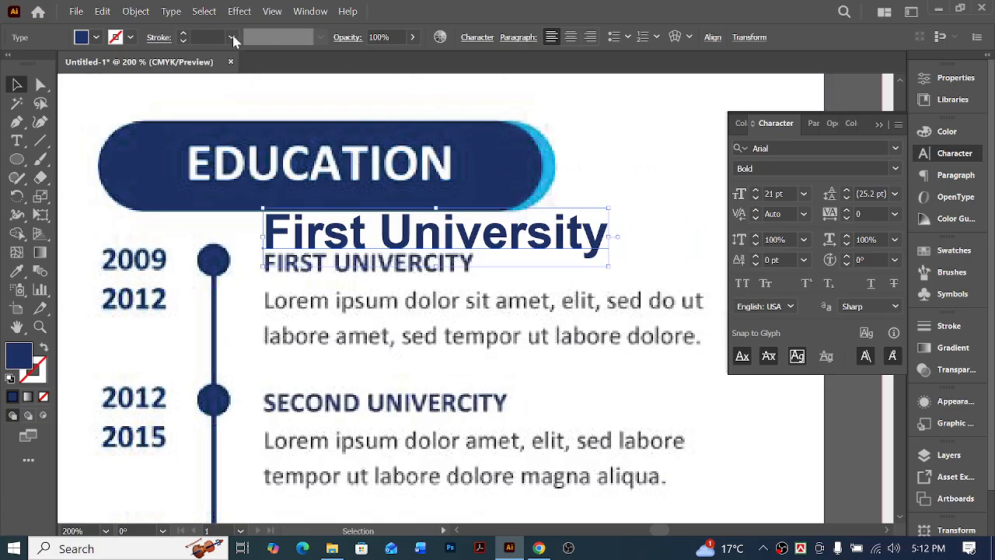
pyautogui.click(170, 11)
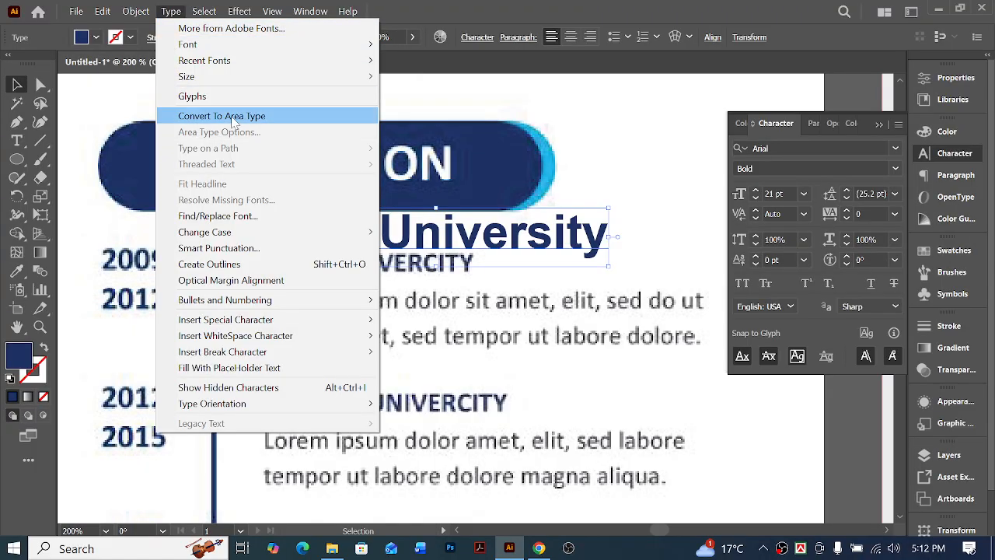
pyautogui.moveTo(273, 233)
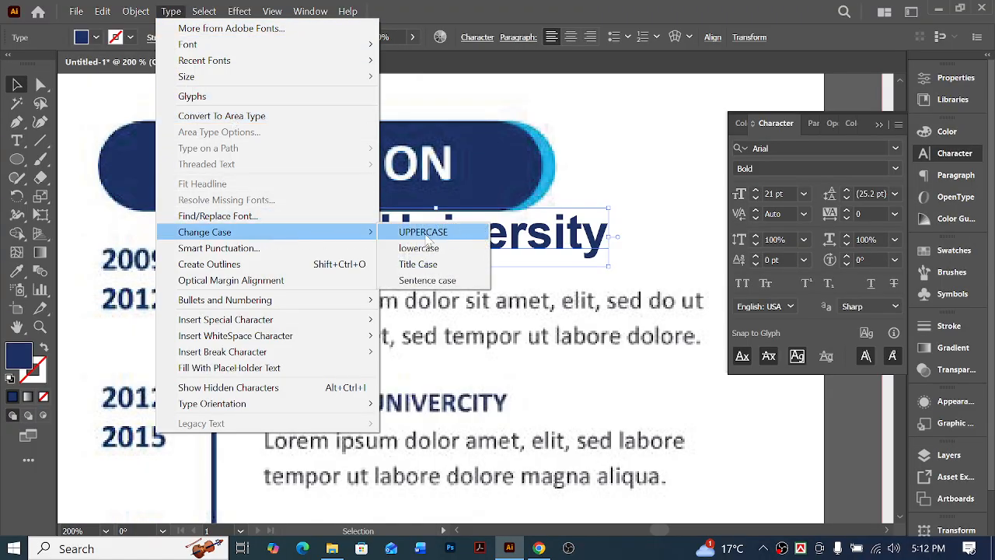
pyautogui.click(426, 233)
# Scale the new FIRST UNIVERSITY text down to the width of the sample's title, about 10.2 pt
pyautogui.moveTo(699, 235); pyautogui.dragTo(475, 235)
pyautogui.hotkey('ctrl', '=')
pyautogui.hotkey('ctrl', '=')
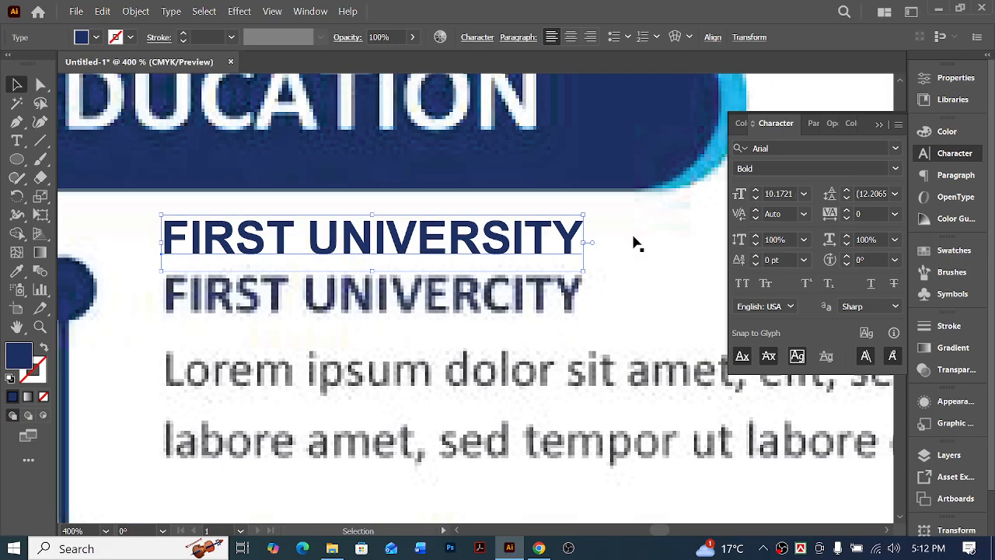
# Try font sizes of 10 pt and 11 pt on the new FIRST UNIVERSITY text and set it to 10 pt
pyautogui.click(780, 194)
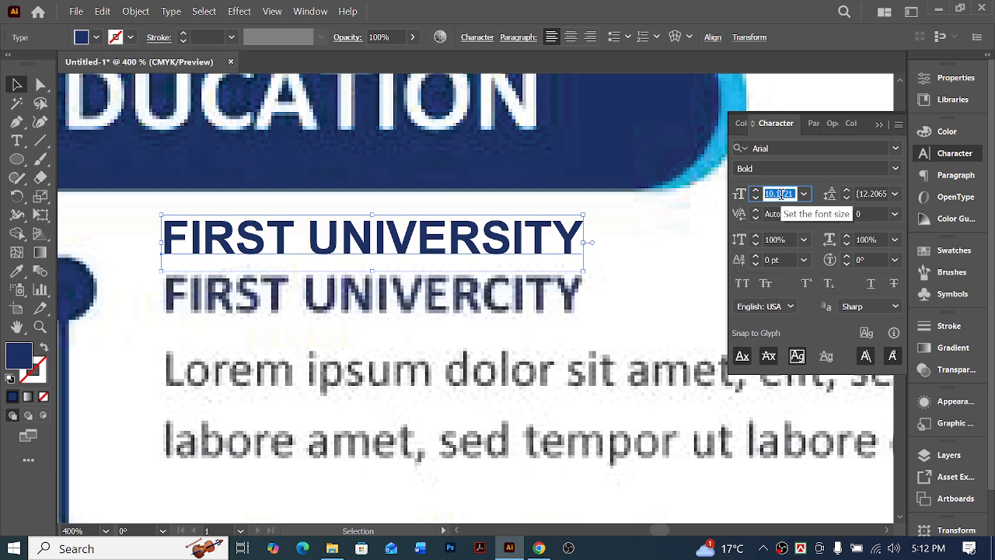
pyautogui.write('10pt')
pyautogui.press('Return')
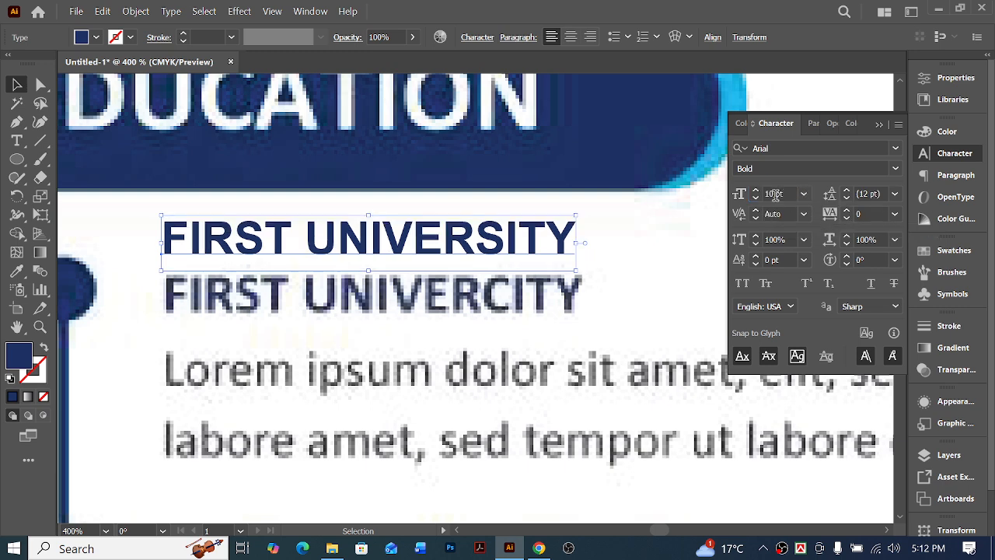
pyautogui.write('11')
pyautogui.press('Return')
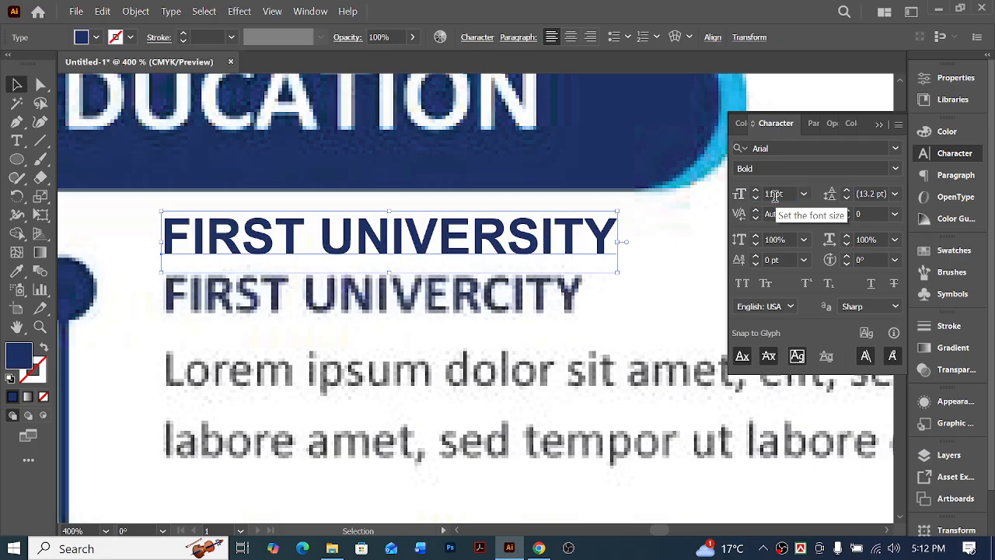
pyautogui.click(786, 193)
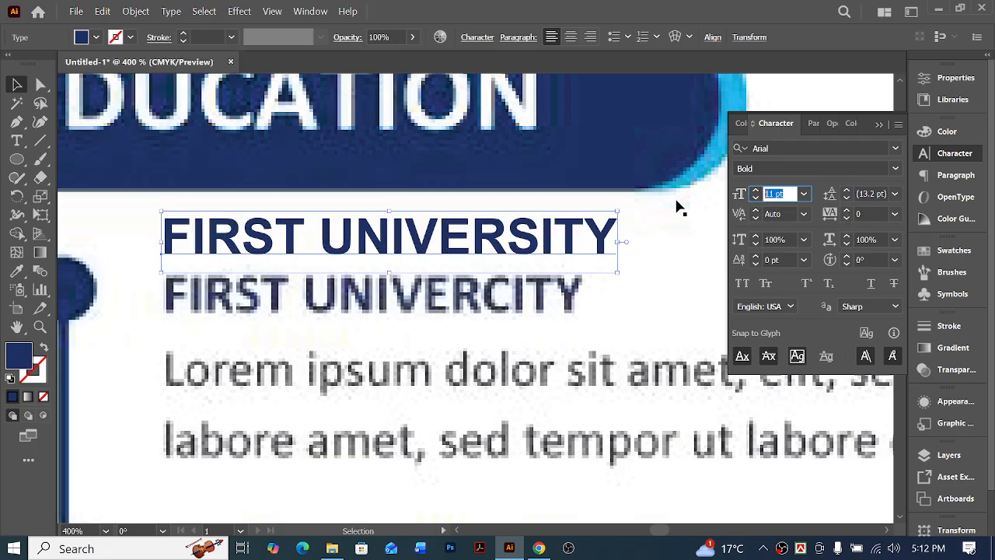
pyautogui.write('10')
pyautogui.press('Return')
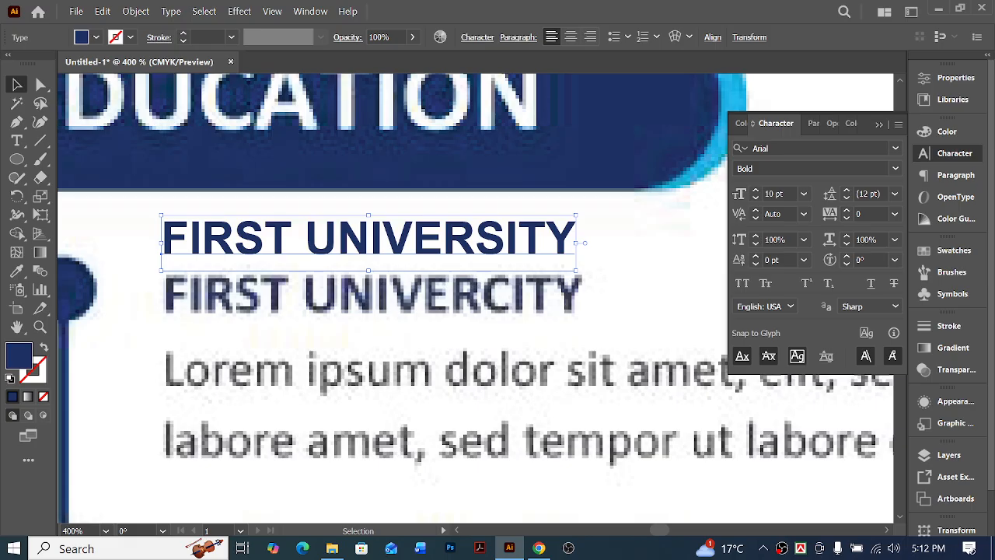
pyautogui.click(610, 226)
pyautogui.scroll(-5, 610, 230)
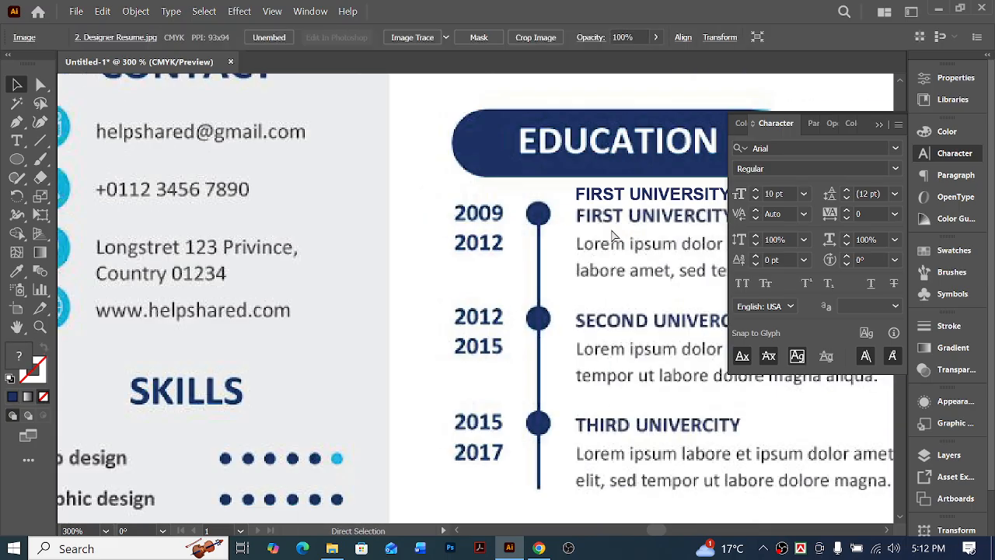
pyautogui.hscroll(8, 612, 233)
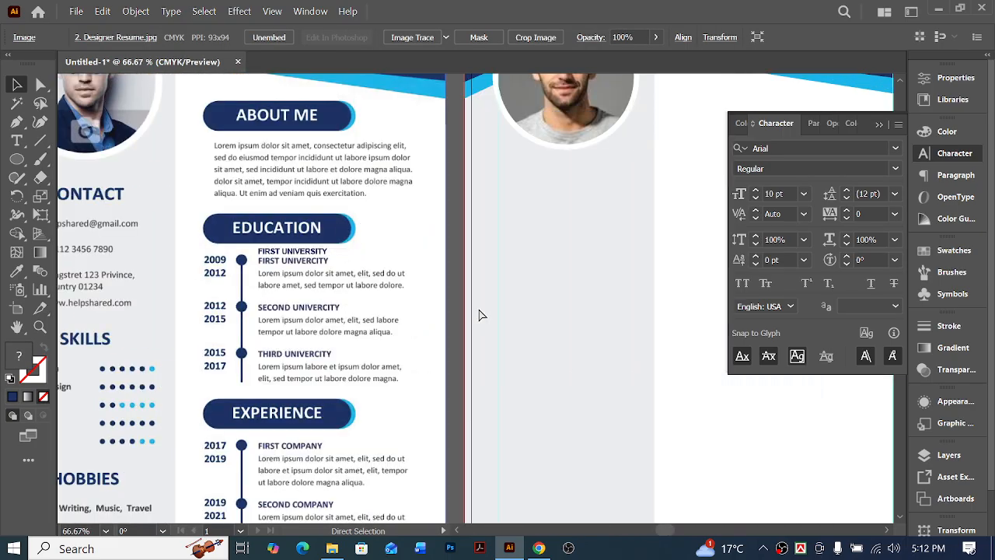
# Set the new FIRST UNIVERSITY text's font size to 11 pt
pyautogui.click(247, 252)
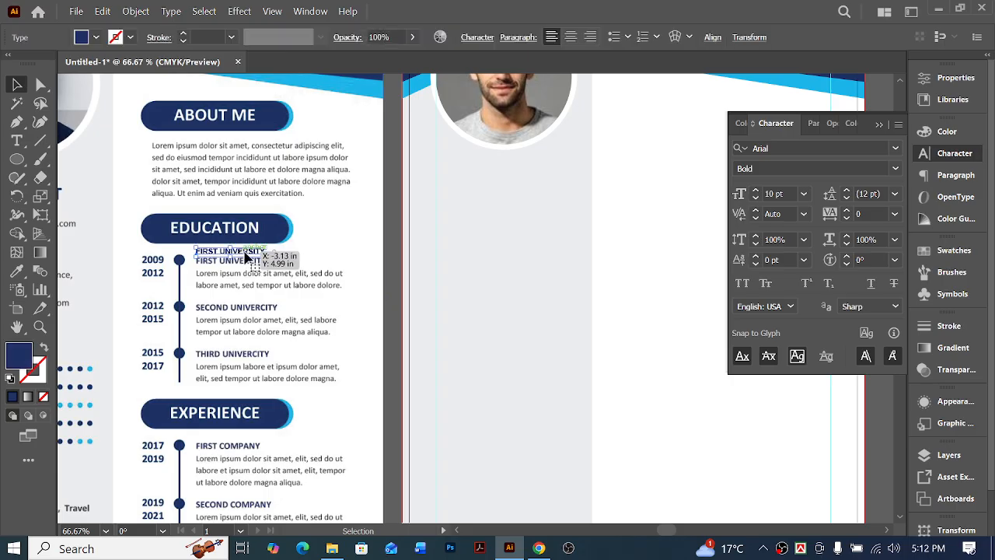
pyautogui.click(785, 193)
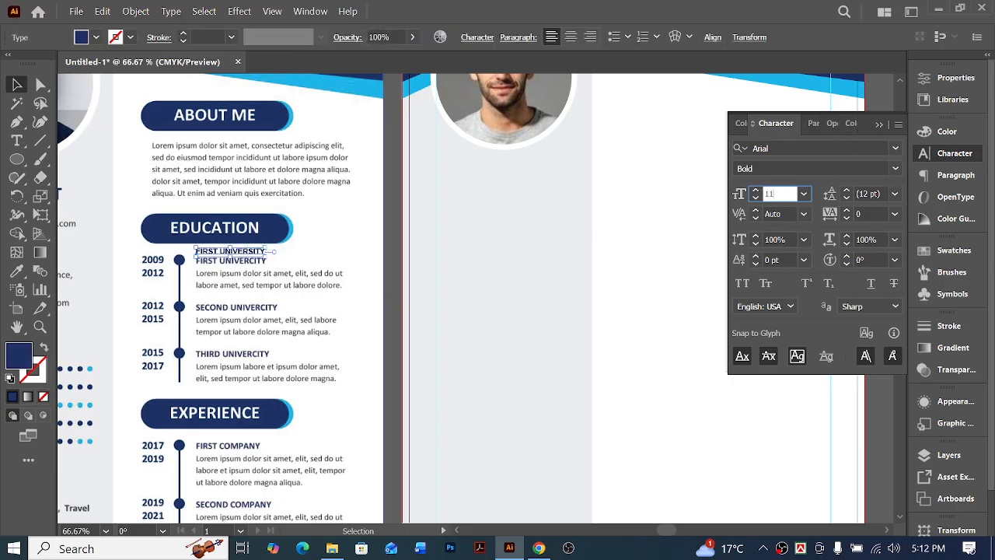
pyautogui.press('Return')
pyautogui.scroll(2, 322, 311)
pyautogui.click(332, 311)
pyautogui.scroll(3, 311, 326)
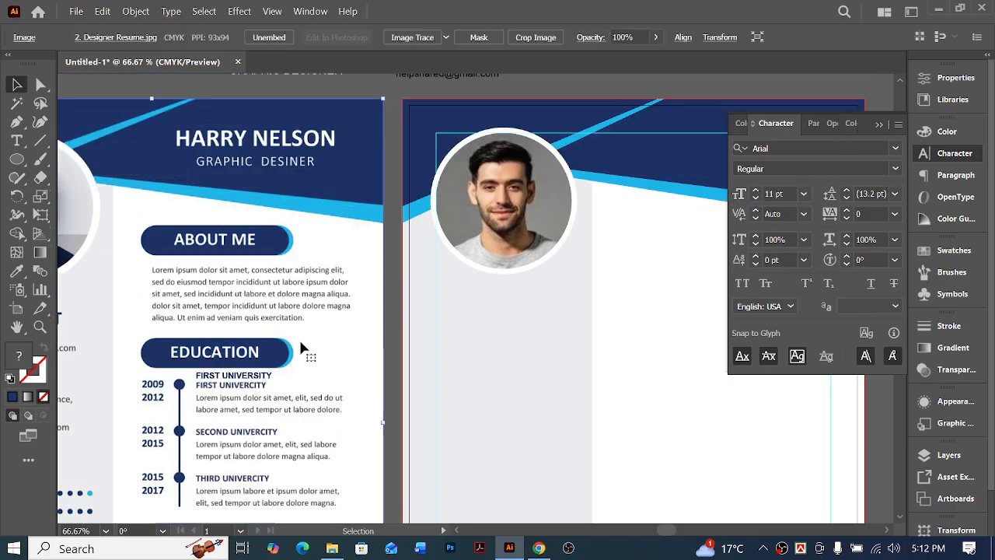
# Move the new FIRST UNIVERSITY text above the blank artboard, beneath the ABOUT ME heading, and deselect it
pyautogui.moveTo(257, 371); pyautogui.dragTo(568, 183)
pyautogui.click(609, 187)
pyautogui.scroll(-2, 369, 380)
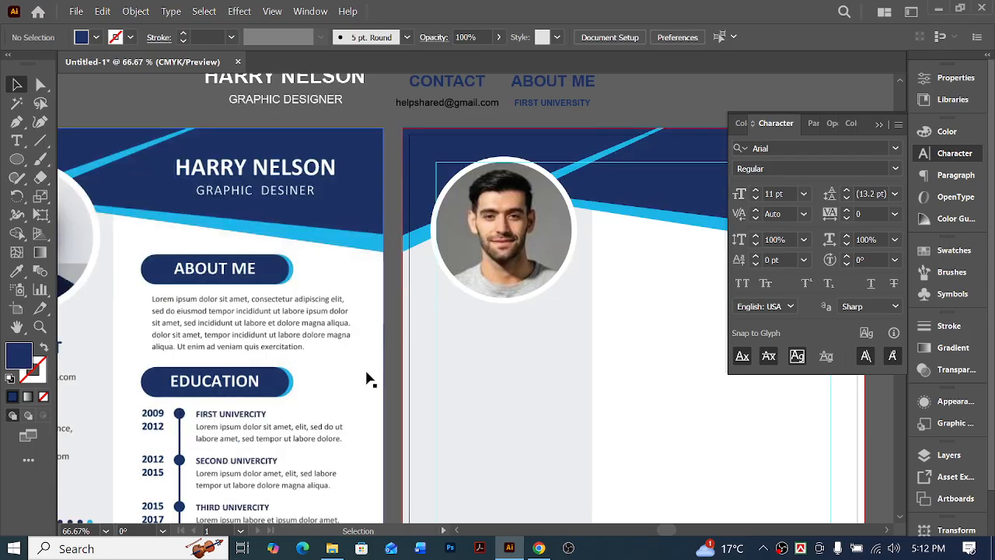
# Copy the e-mail text from above the artboards into the sample's SKILLS section, just above the first skill label
pyautogui.scroll(-3, 369, 380)
pyautogui.hscroll(-4, 391, 389)
pyautogui.scroll(-5, 435, 357)
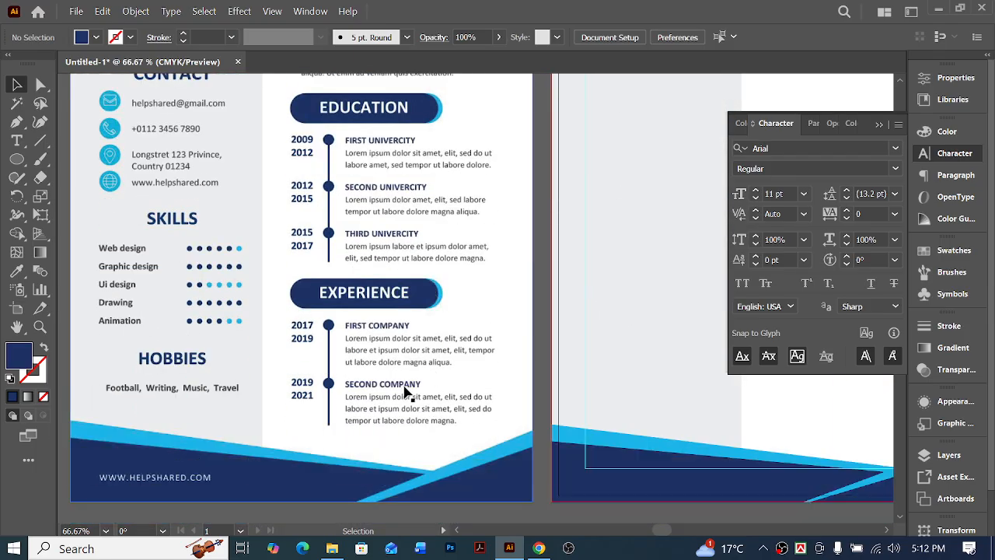
pyautogui.hscroll(-2, 411, 387)
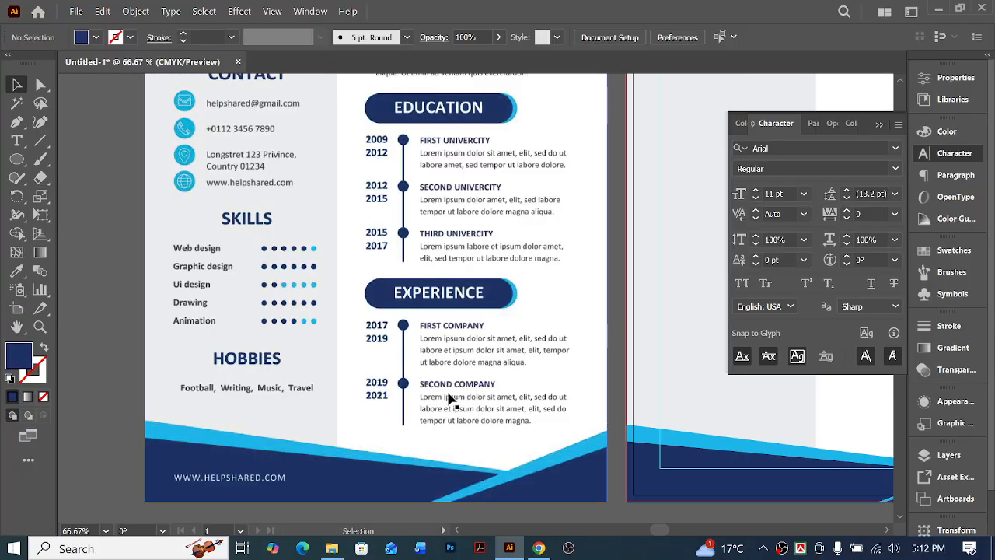
pyautogui.scroll(6, 469, 402)
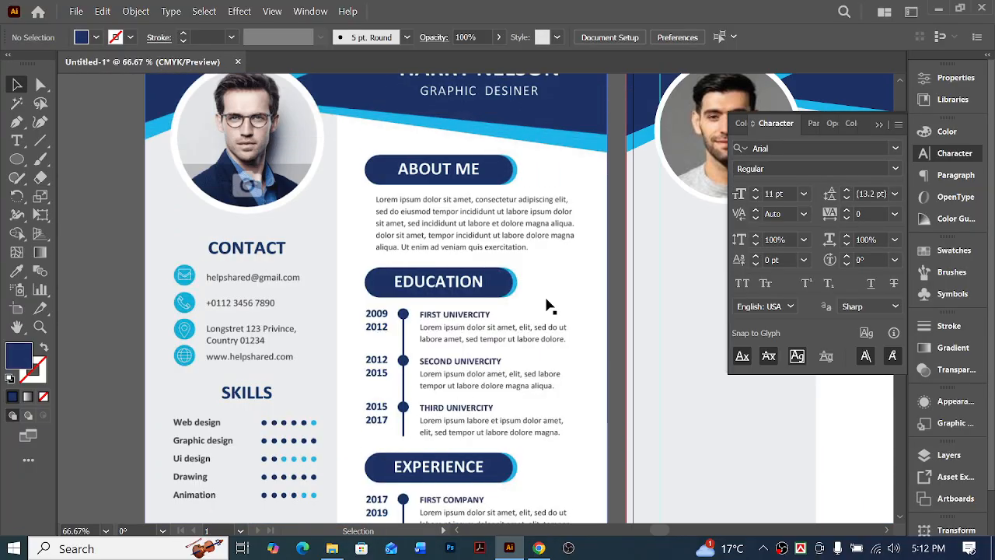
pyautogui.scroll(2, 589, 240)
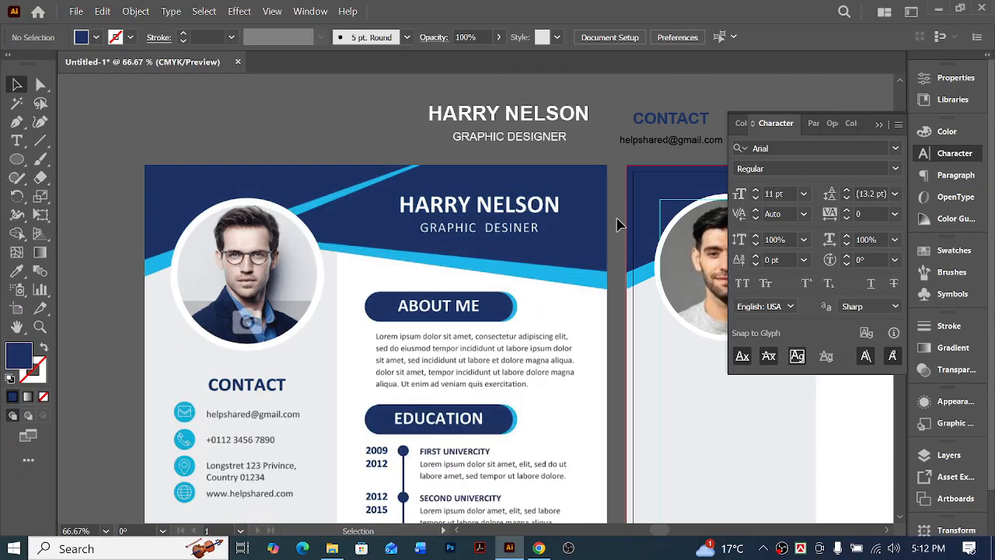
pyautogui.click(667, 141)
pyautogui.moveTo(668, 146); pyautogui.dragTo(292, 517)
pyautogui.scroll(-6, 311, 474)
pyautogui.keyDown('ctrl'); pyautogui.click(279, 338); pyautogui.keyUp('ctrl')
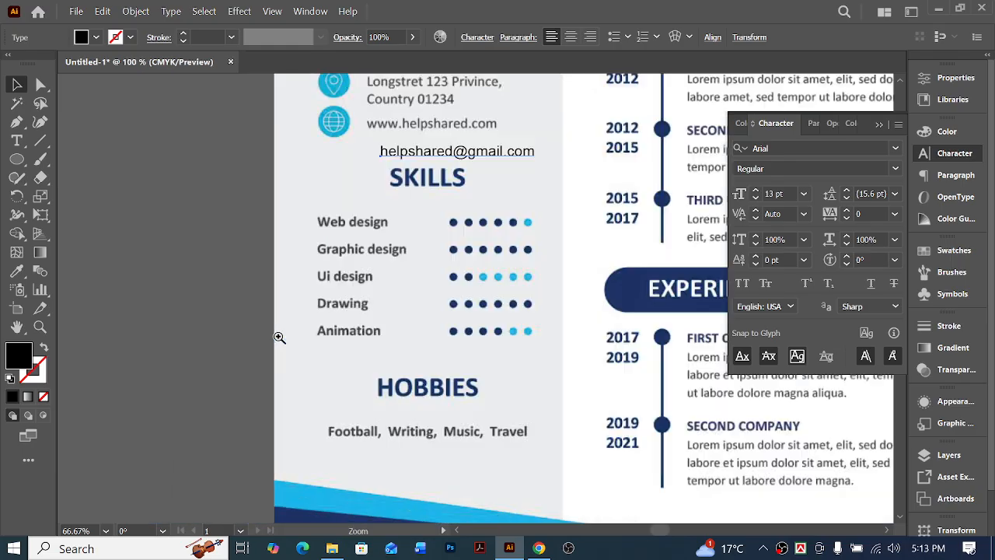
pyautogui.keyDown('ctrl'); pyautogui.click(444, 272); pyautogui.keyUp('ctrl')
pyautogui.scroll(1, 489, 262)
pyautogui.moveTo(475, 166); pyautogui.dragTo(365, 247)
# Replace the copied e-mail text in the SKILLS section with "Web design"
pyautogui.tripleClick(365, 248)
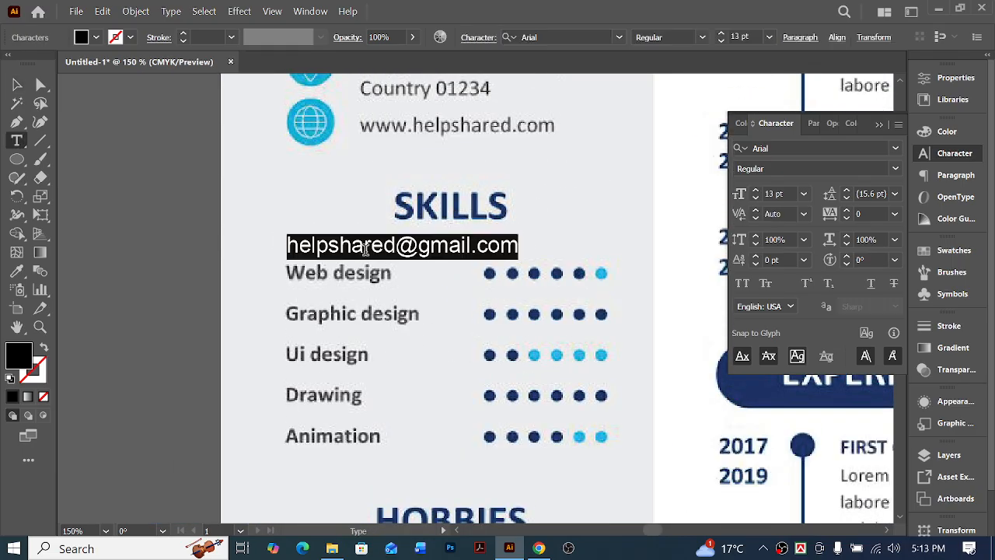
pyautogui.write('Web Design')
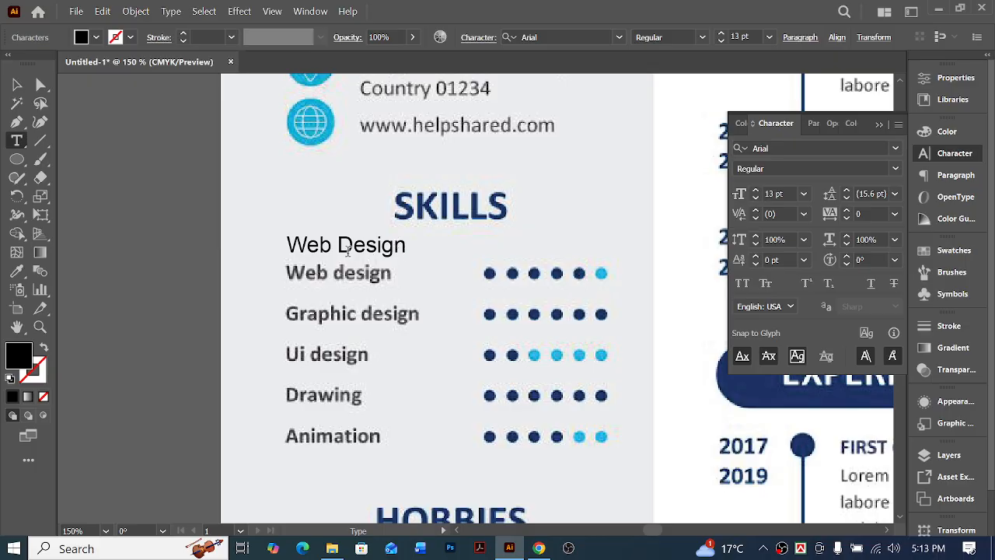
pyautogui.write('d')
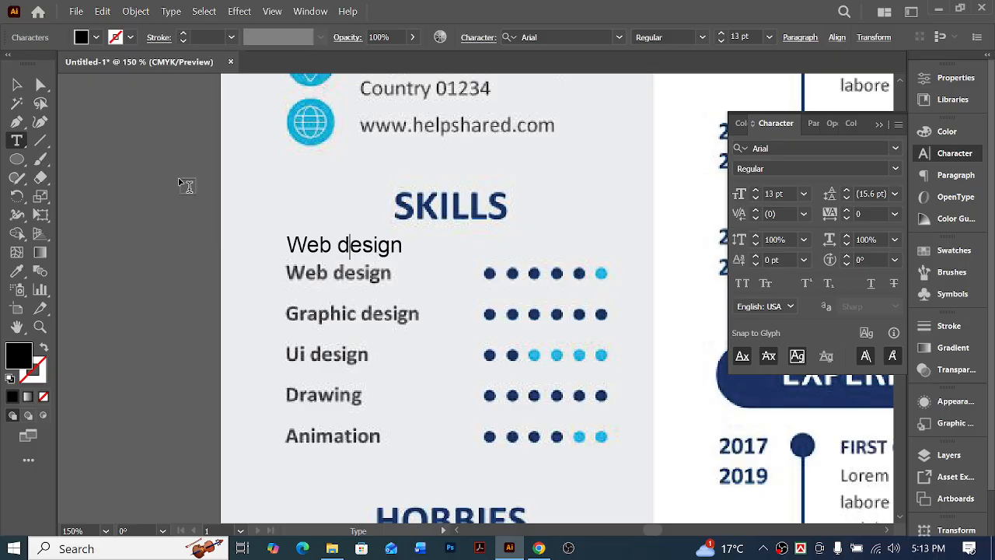
pyautogui.click(19, 85)
# Shift the new Web design text closer to the sample's label and set its font style to Bold
pyautogui.hotkey('ctrl', 'space')
pyautogui.keyDown('ctrl'); pyautogui.click(430, 291); pyautogui.keyUp('ctrl')
pyautogui.keyDown('ctrl'); pyautogui.click(405, 282); pyautogui.keyUp('ctrl')
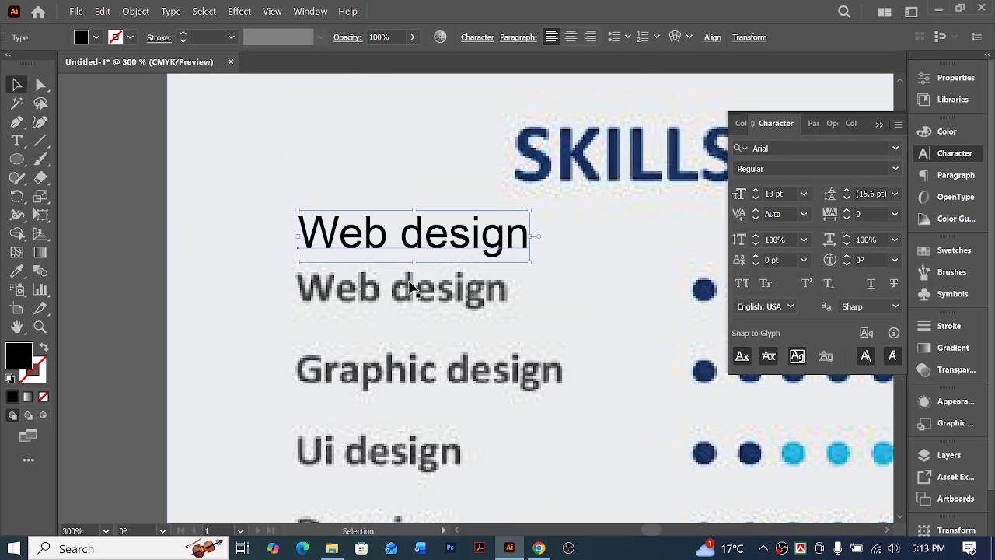
pyautogui.moveTo(376, 252)
pyautogui.mouseDown()
pyautogui.moveTo(373, 303)
pyautogui.moveTo(369, 265)
pyautogui.mouseUp()
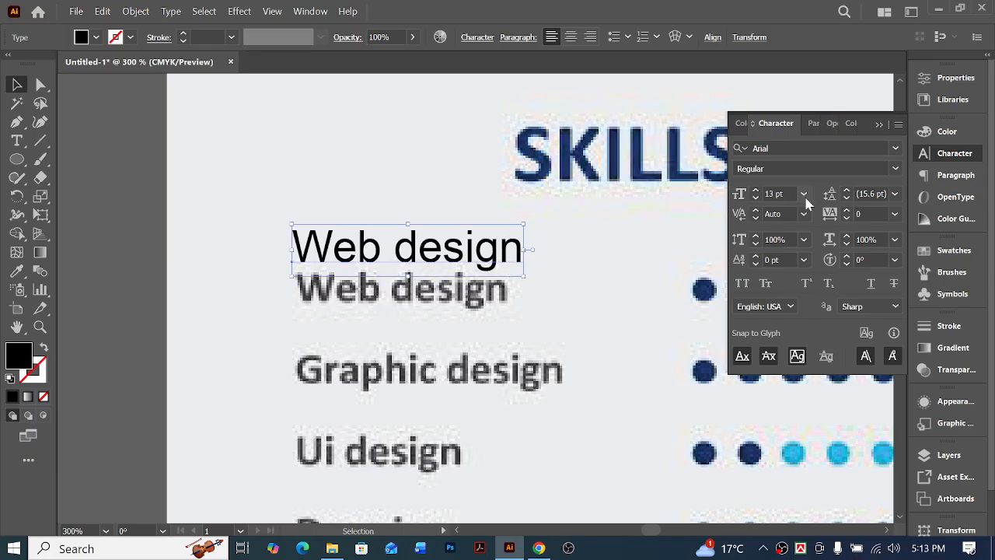
pyautogui.click(898, 168)
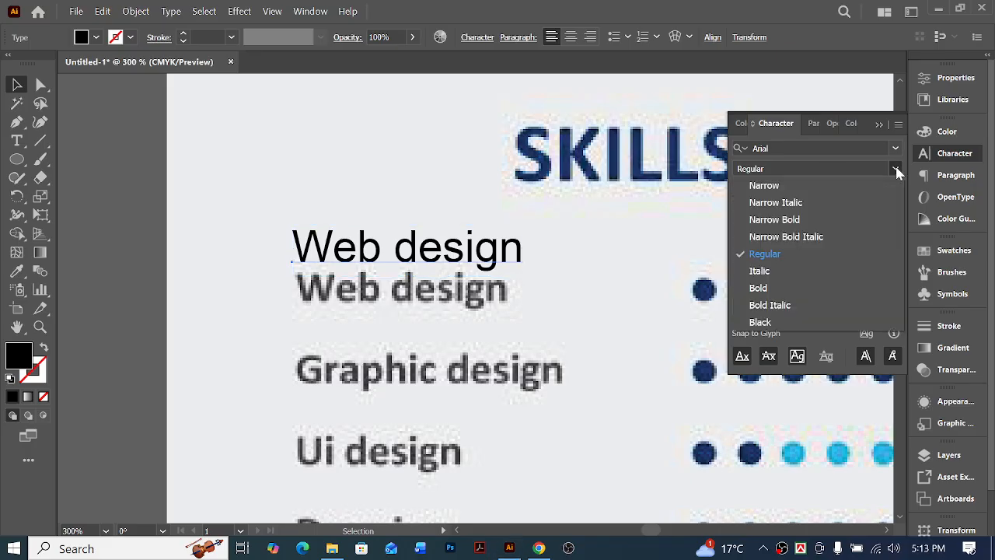
pyautogui.click(777, 288)
pyautogui.click(567, 308)
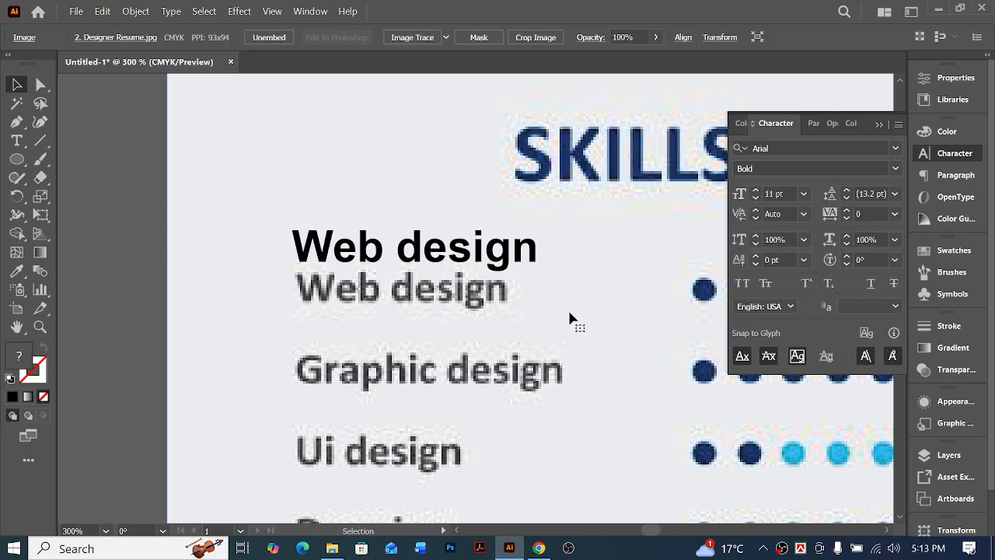
# Lay the bold Web design text over the sample's matching skill label to compare their sizes
pyautogui.hscroll(4, 436, 311)
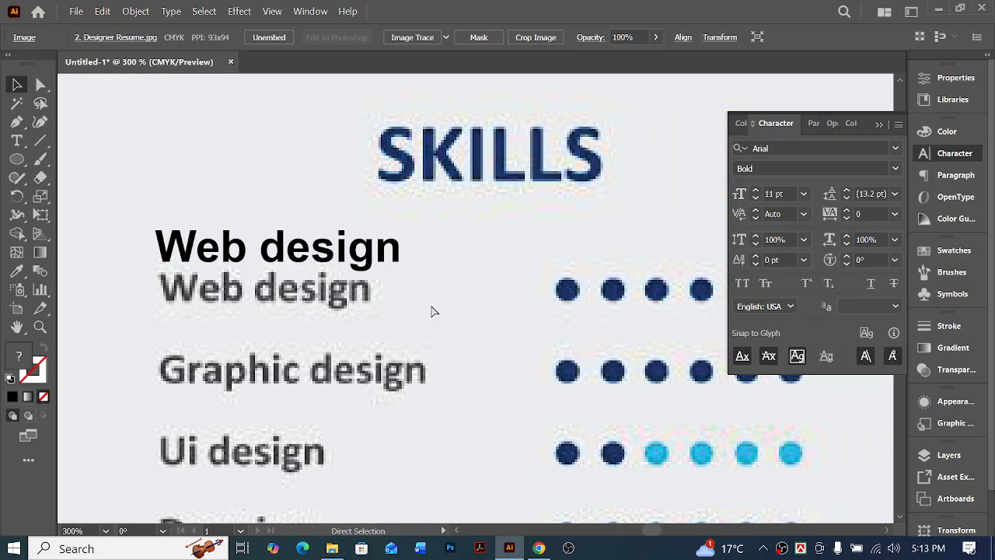
pyautogui.moveTo(339, 264); pyautogui.dragTo(347, 307)
pyautogui.hotkey('ctrl', '-')
pyautogui.hotkey('ctrl', '-')
pyautogui.hotkey('ctrl', '-')
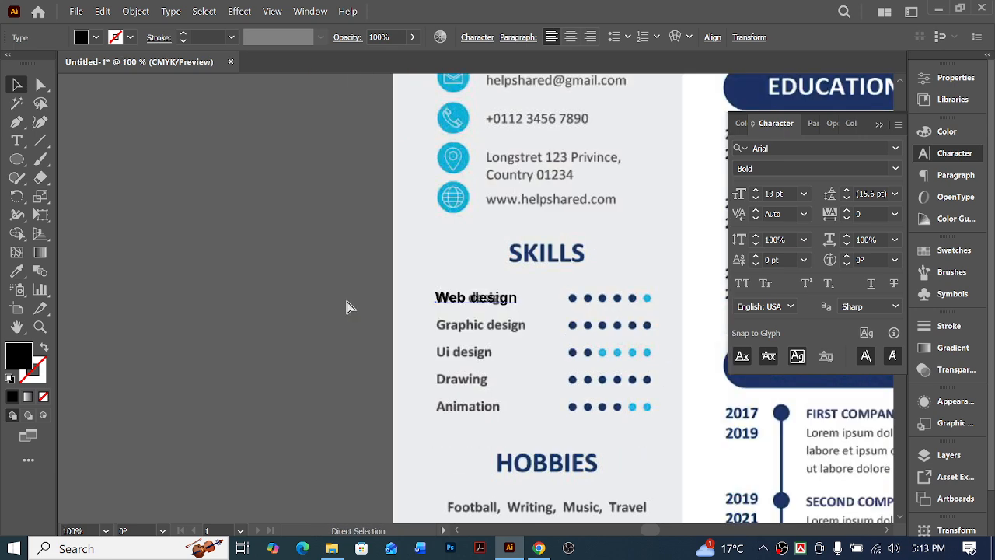
pyautogui.hscroll(4, 350, 307)
pyautogui.scroll(2, 453, 311)
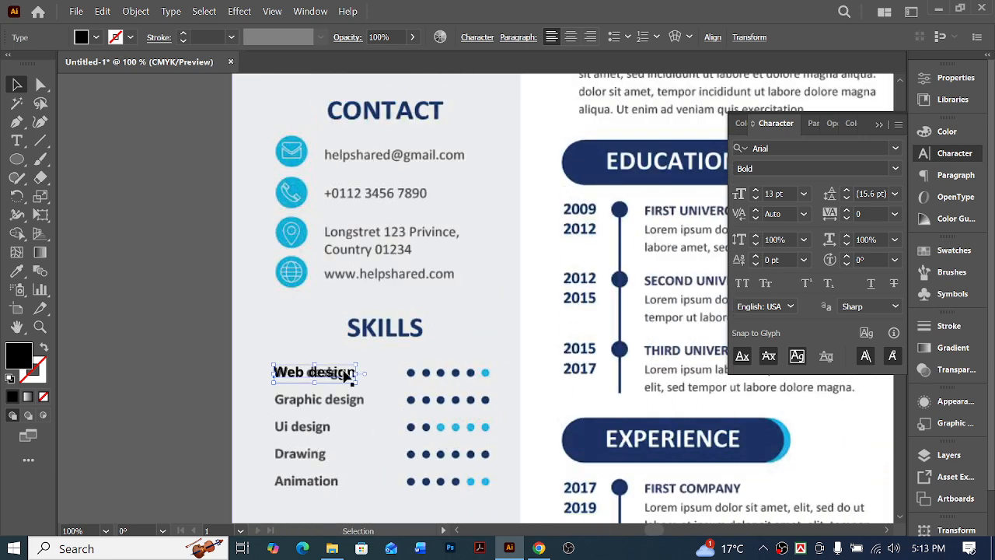
pyautogui.moveTo(346, 375); pyautogui.dragTo(340, 379)
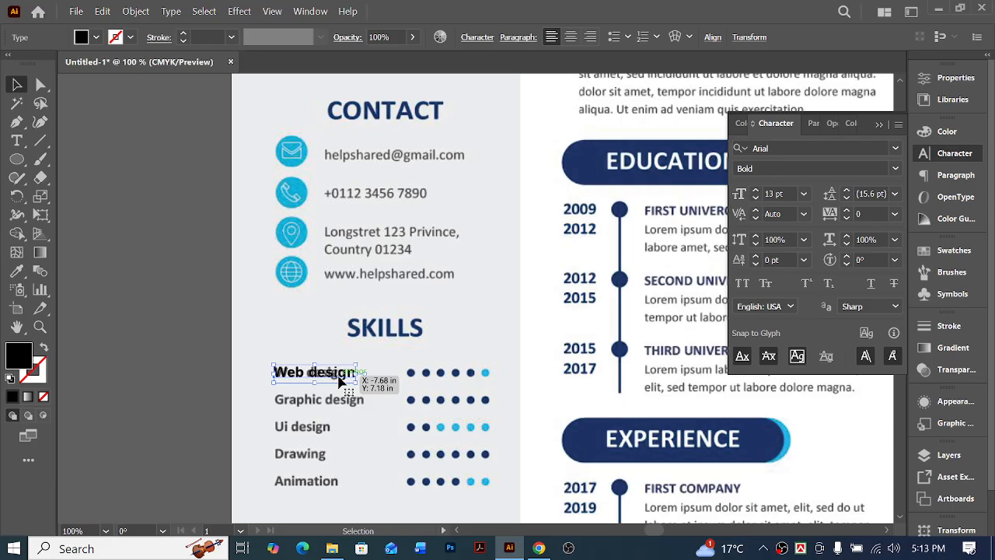
pyautogui.moveTo(339, 380); pyautogui.dragTo(342, 378)
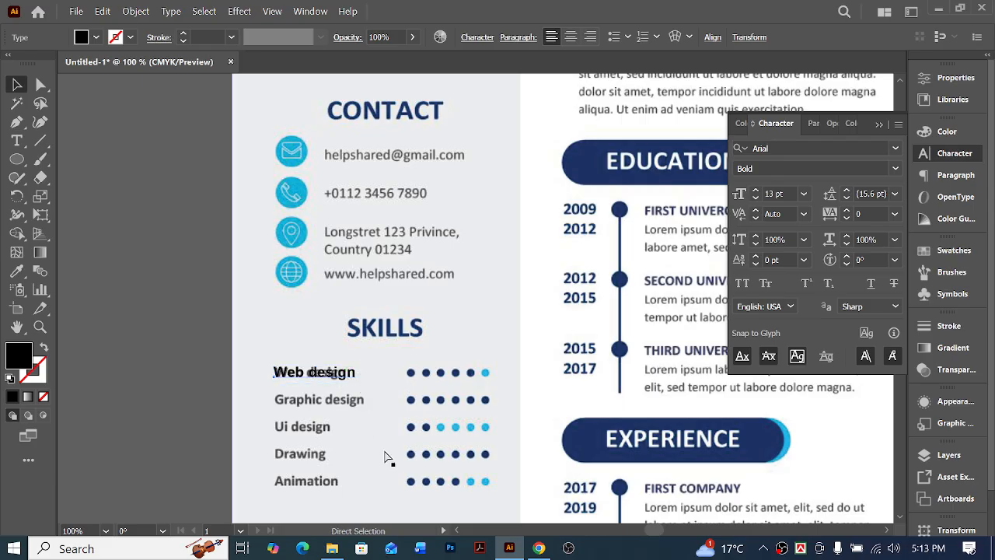
# Move the new Web design text above the blank artboard, beside the FIRST UNIVERSITY text, and deselect it
pyautogui.hscroll(3, 386, 459)
pyautogui.hotkey('ctrl', '-')
pyautogui.hotkey('ctrl', '-')
pyautogui.hscroll(6, 389, 459)
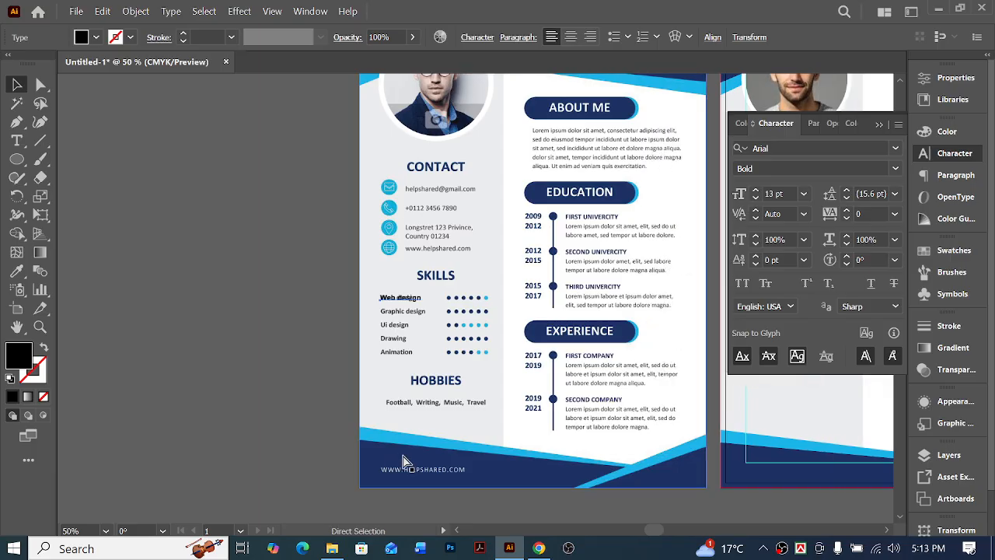
pyautogui.hscroll(2, 330, 362)
pyautogui.scroll(4, 299, 385)
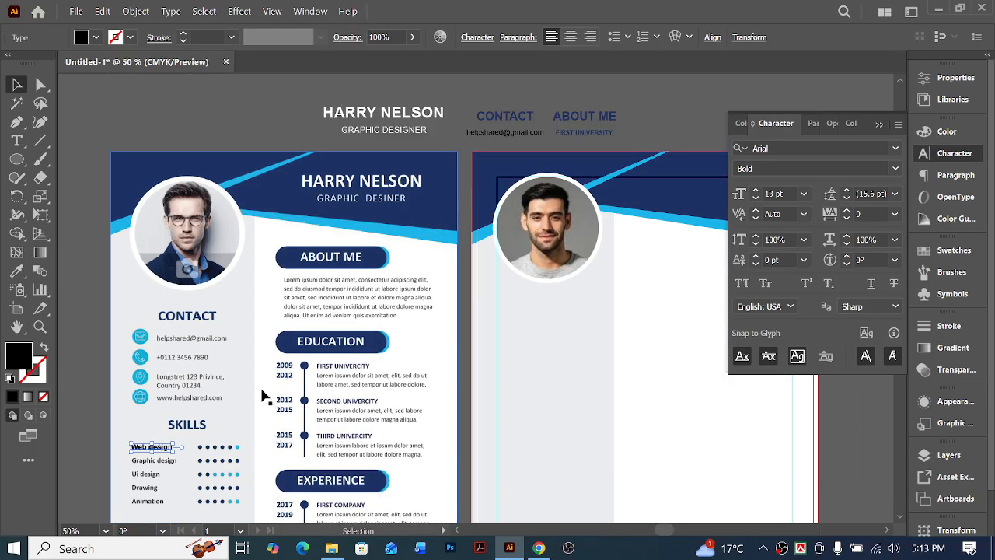
pyautogui.moveTo(156, 448); pyautogui.dragTo(666, 137)
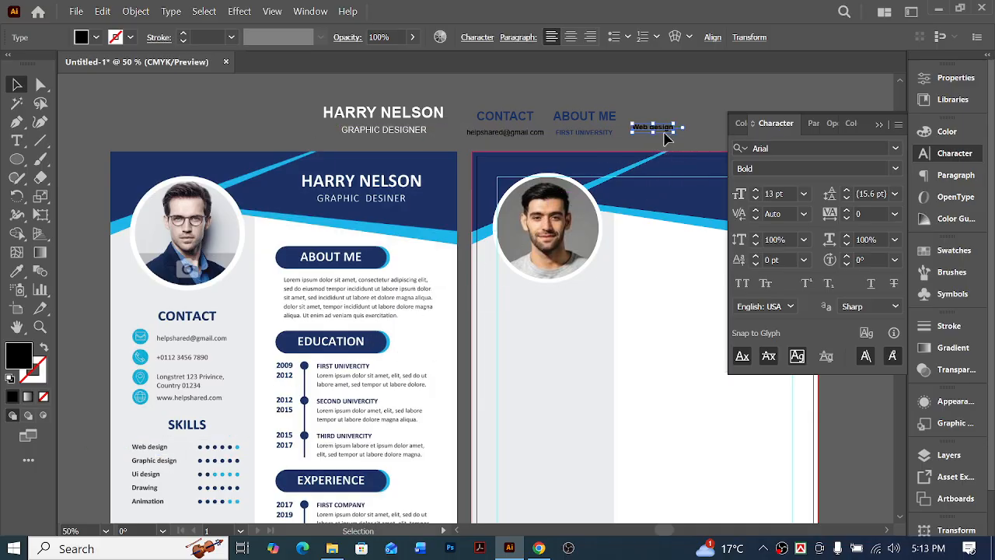
pyautogui.click(673, 114)
# Copy the e-mail text from above the artboards into the sample's footer, left-aligned just above the website line
pyautogui.scroll(-4, 395, 384)
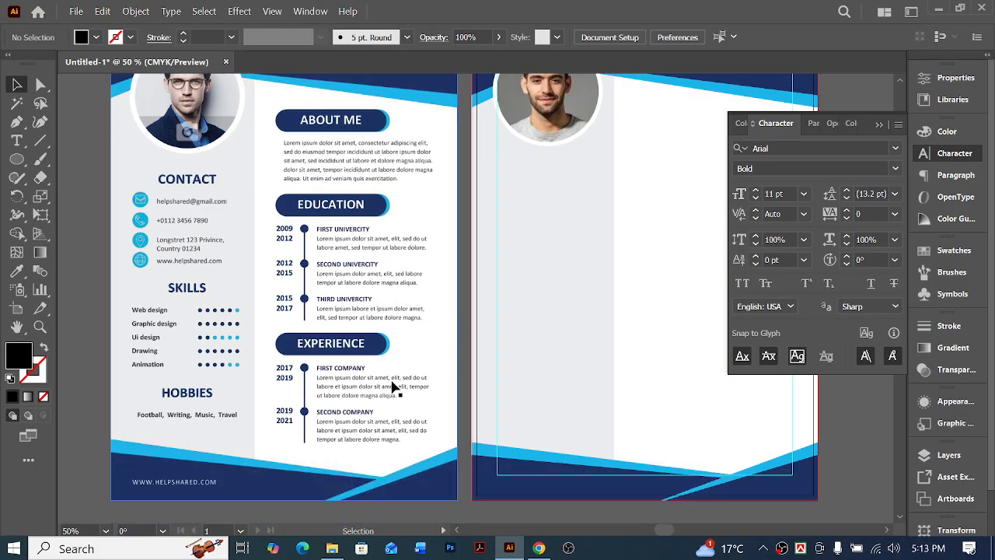
pyautogui.hscroll(2, 342, 386)
pyautogui.hscroll(-2, 227, 381)
pyautogui.scroll(4, 292, 374)
pyautogui.moveTo(506, 120); pyautogui.dragTo(215, 506)
pyautogui.scroll(-7, 228, 474)
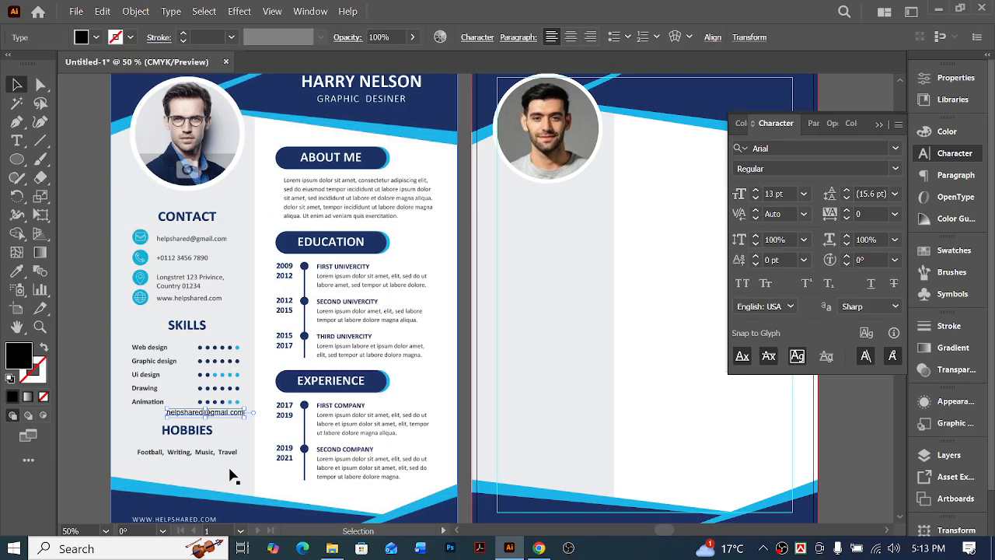
pyautogui.keyDown('ctrl'); pyautogui.click(251, 351); pyautogui.keyUp('ctrl')
pyautogui.keyDown('ctrl'); pyautogui.click(427, 258); pyautogui.keyUp('ctrl')
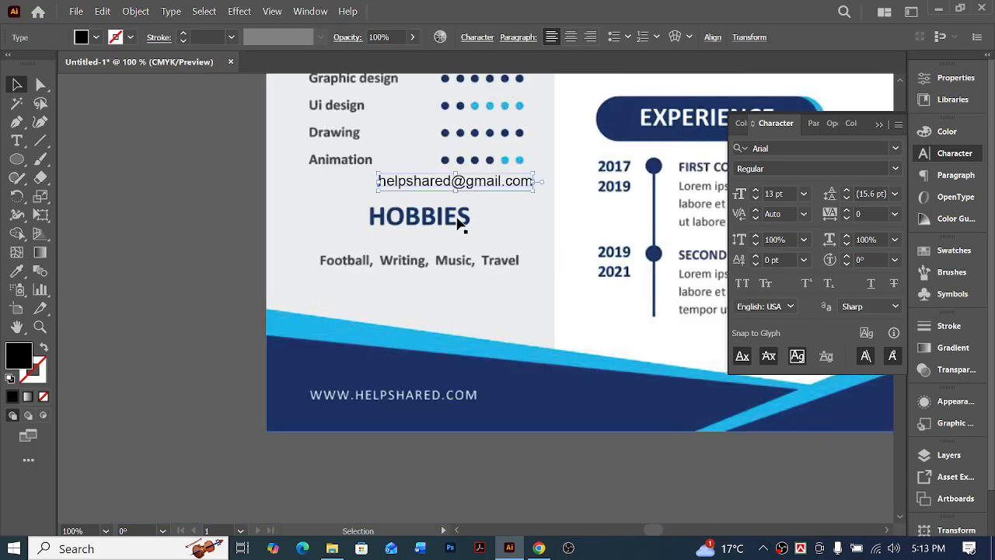
pyautogui.moveTo(487, 190); pyautogui.dragTo(405, 378)
# Color the copied footer text white by sampling the sample resume's white background with the Eyedropper
pyautogui.click(17, 272)
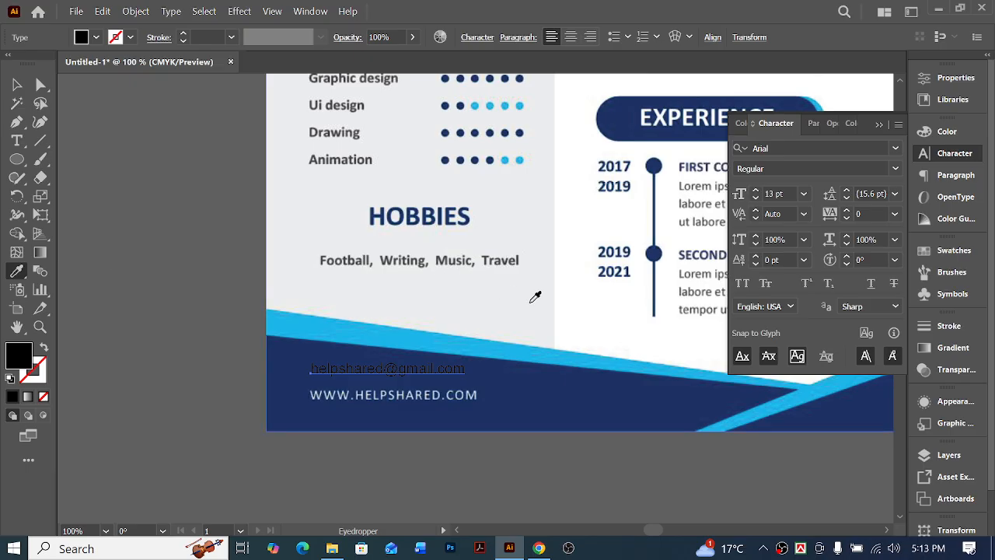
pyautogui.click(598, 306)
pyautogui.press('a')
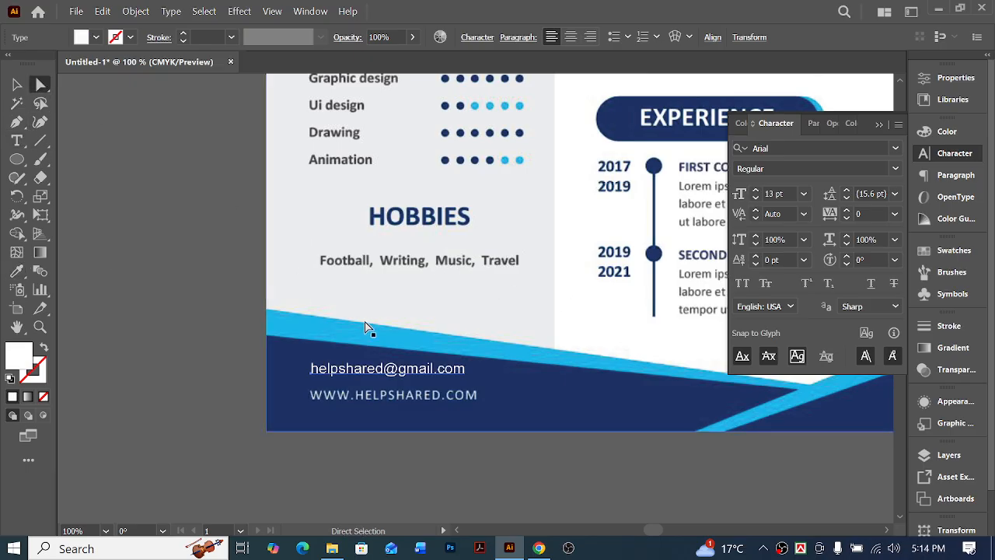
pyautogui.tripleClick(359, 374)
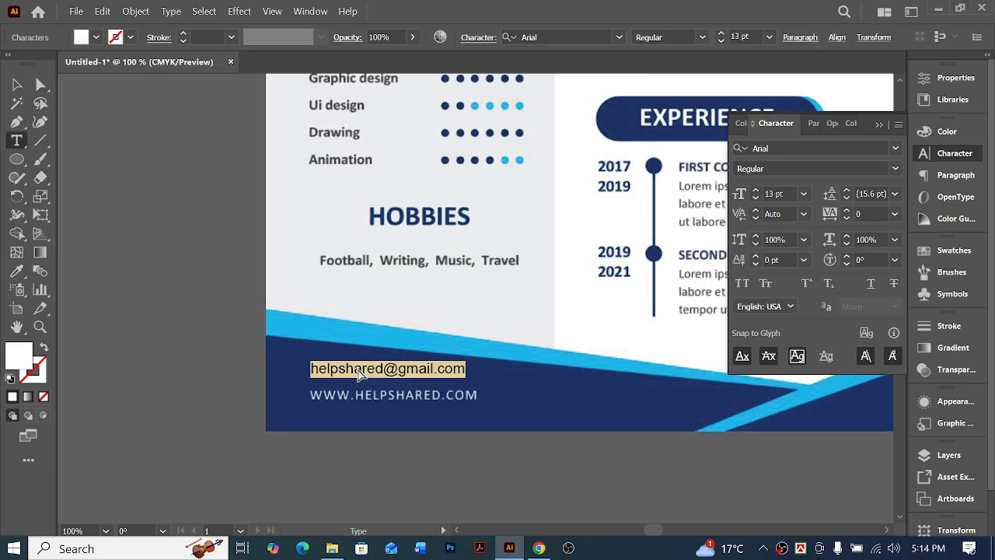
pyautogui.write('WWW.HELPSHARED.COM')
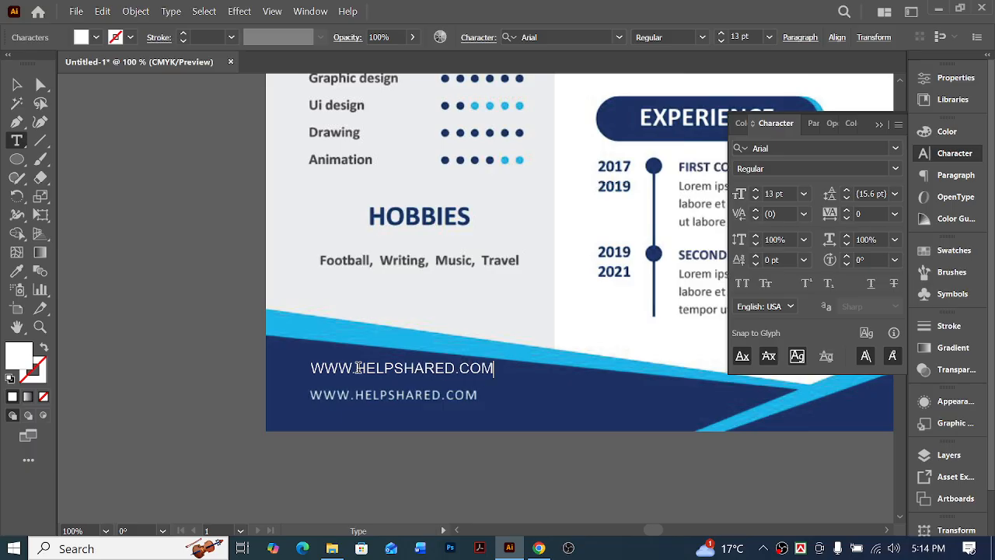
pyautogui.click(17, 84)
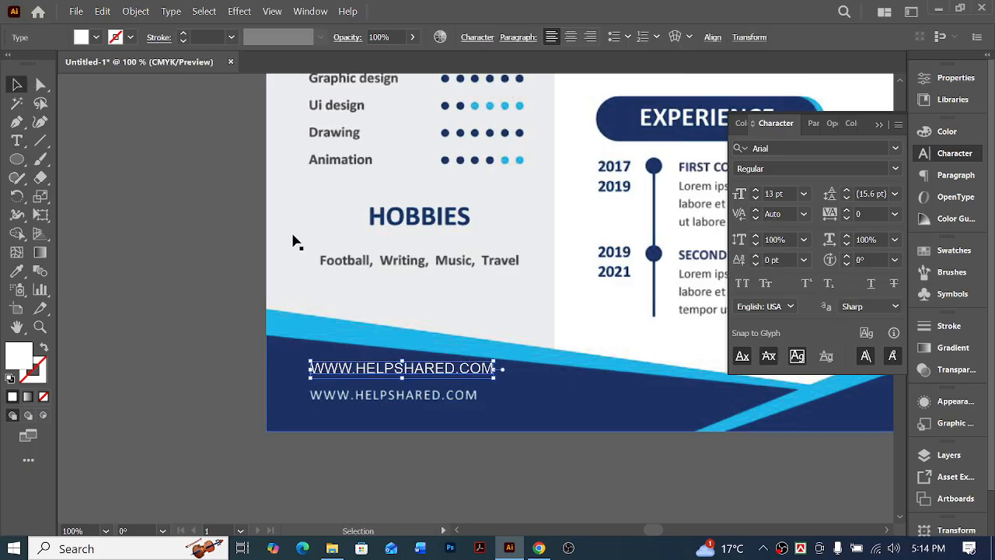
pyautogui.hscroll(6, 373, 340)
pyautogui.keyDown('ctrl'); pyautogui.click(397, 375); pyautogui.keyUp('ctrl')
pyautogui.keyDown('ctrl'); pyautogui.click(488, 271); pyautogui.keyUp('ctrl')
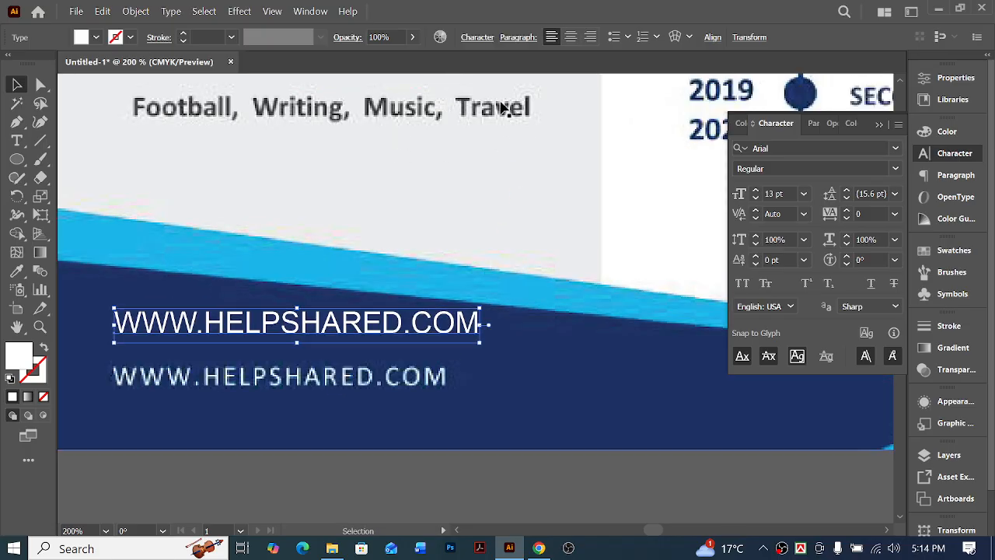
pyautogui.moveTo(358, 330); pyautogui.dragTo(358, 381)
pyautogui.hotkey('ctrl', '-')
pyautogui.hotkey('ctrl', '-')
pyautogui.hotkey('ctrl', '-')
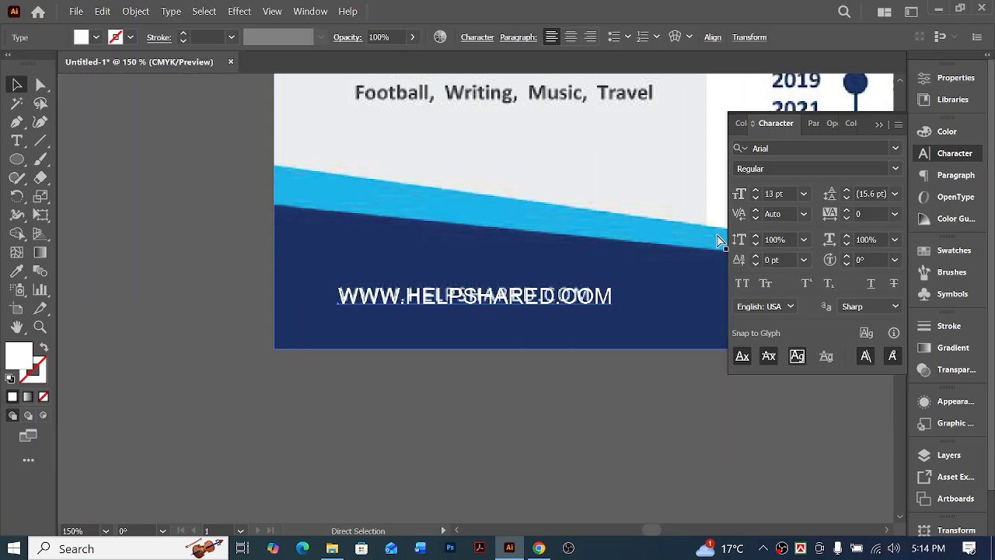
pyautogui.hotkey('ctrl', '-')
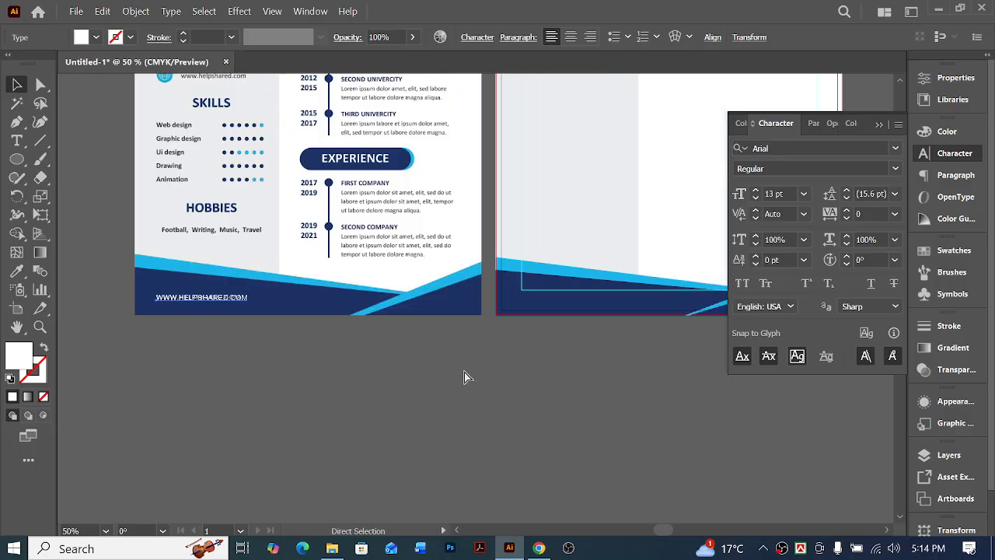
pyautogui.scroll(5, 304, 385)
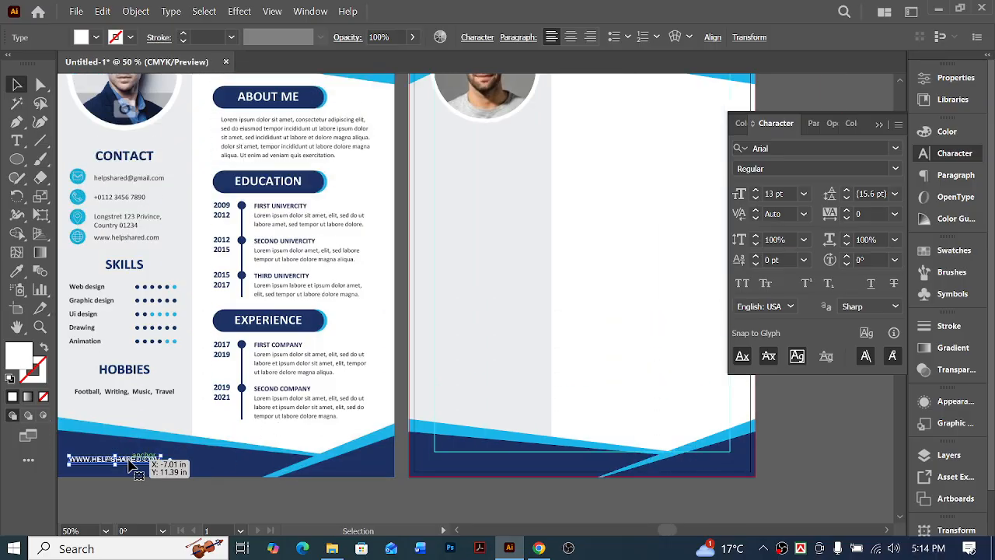
pyautogui.moveTo(133, 458); pyautogui.dragTo(658, 148)
pyautogui.scroll(6, 645, 194)
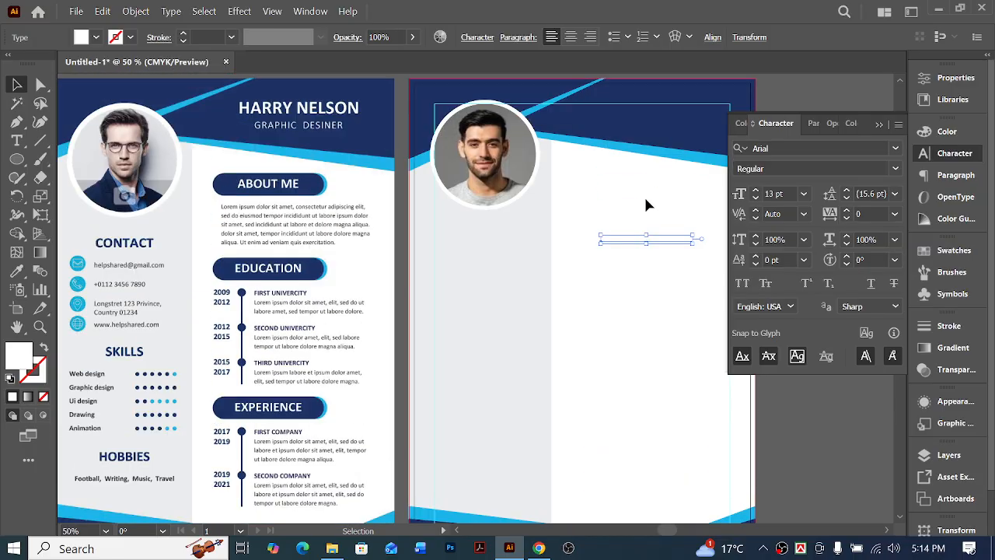
pyautogui.moveTo(677, 384); pyautogui.dragTo(651, 182)
pyautogui.click(668, 205)
pyautogui.hscroll(4, 589, 247)
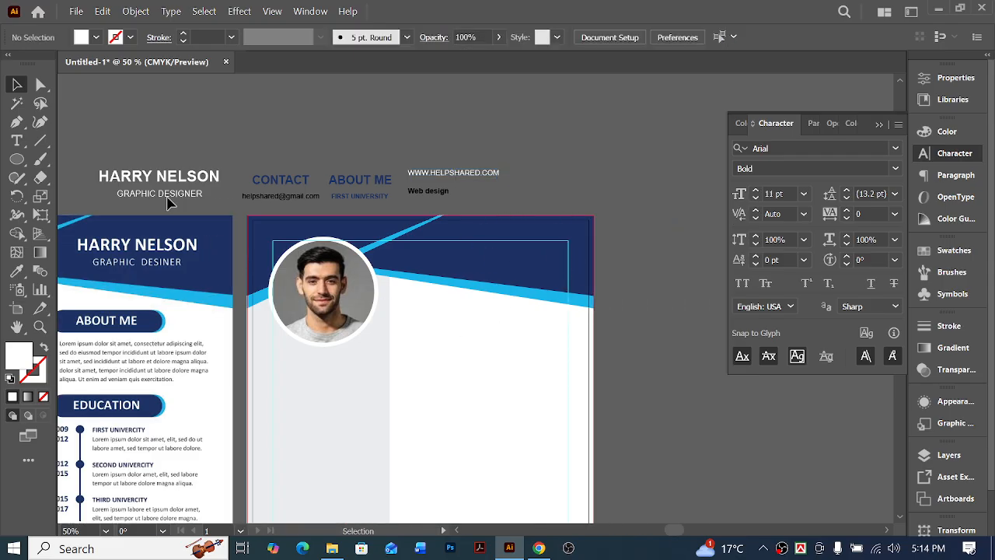
# Move the white full-name and GRAPHIC DESIGNER text pair from above the artboards into the new resume's navy header
pyautogui.click(182, 182)
pyautogui.moveTo(182, 182); pyautogui.dragTo(601, 174)
pyautogui.hscroll(-3, 507, 298)
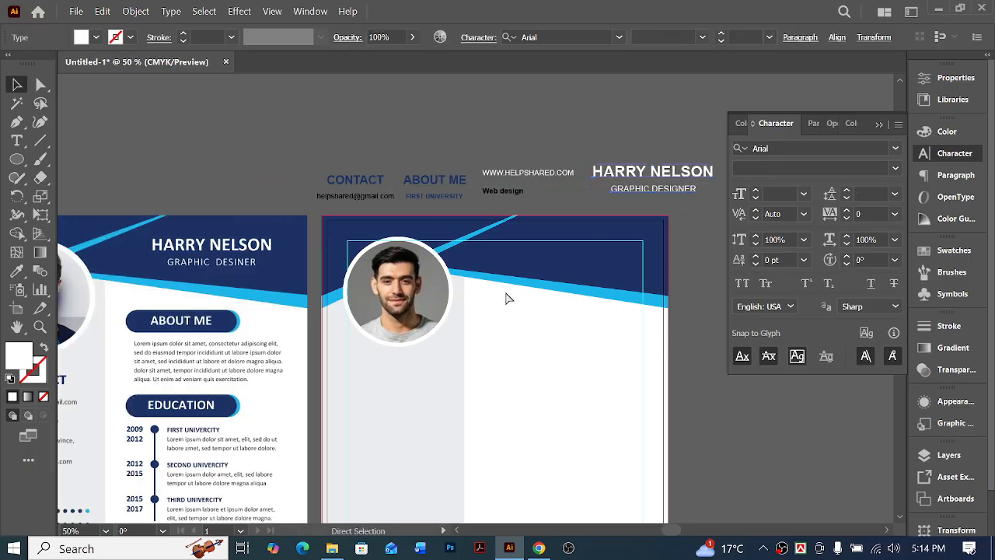
pyautogui.click(647, 125)
pyautogui.click(696, 173)
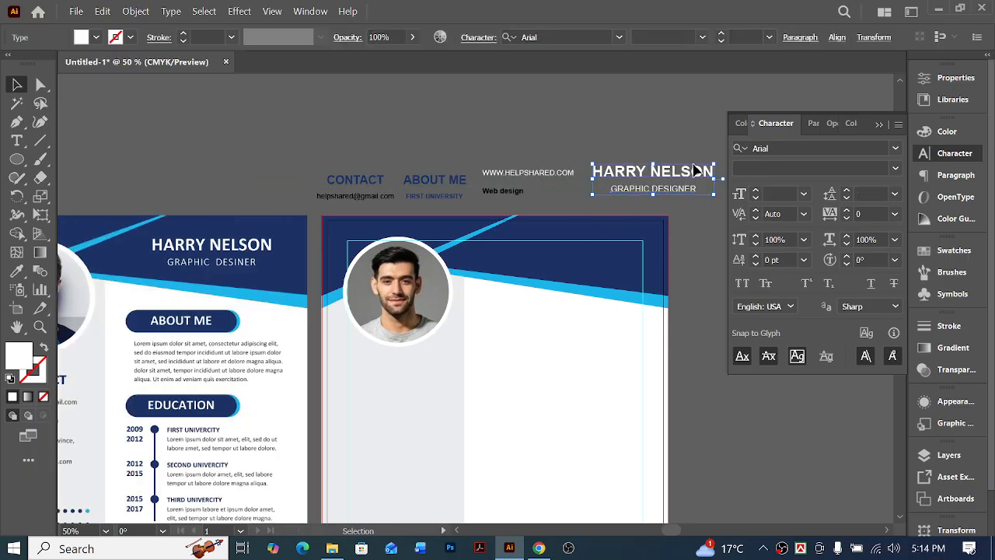
pyautogui.moveTo(696, 172); pyautogui.dragTo(622, 254)
# Nudge the name and job title pair up and left so it fits the header's upper-right margin guides
pyautogui.press('Up')
pyautogui.press('Up')
pyautogui.press('Up')
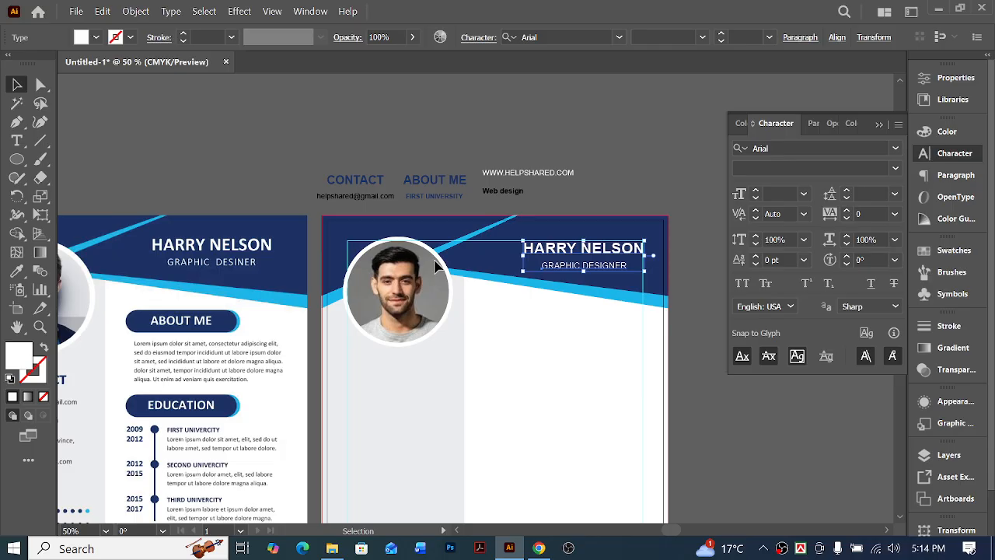
pyautogui.press('Up')
pyautogui.press('Up')
pyautogui.press('Up')
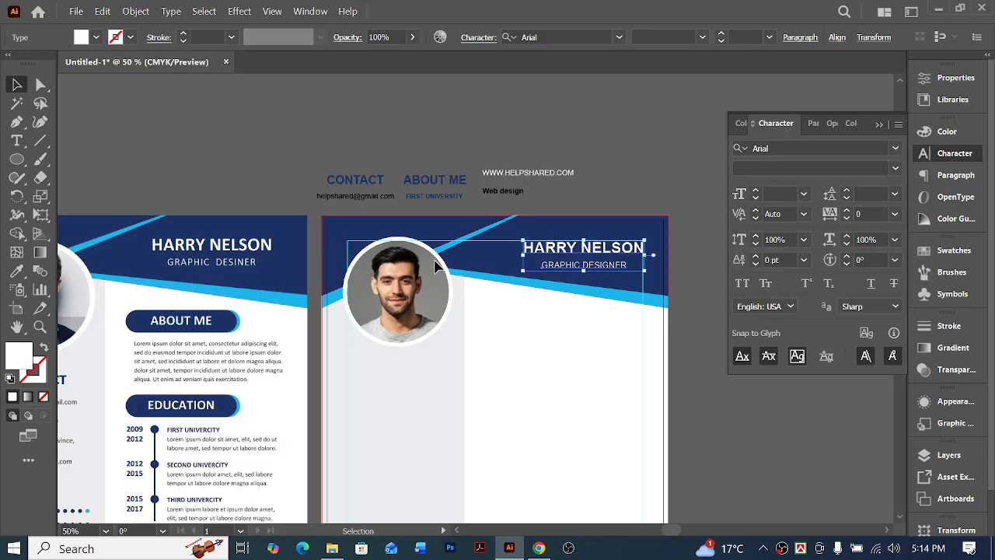
pyautogui.press('Left')
pyautogui.press('Left')
pyautogui.press('Left')
pyautogui.click(649, 186)
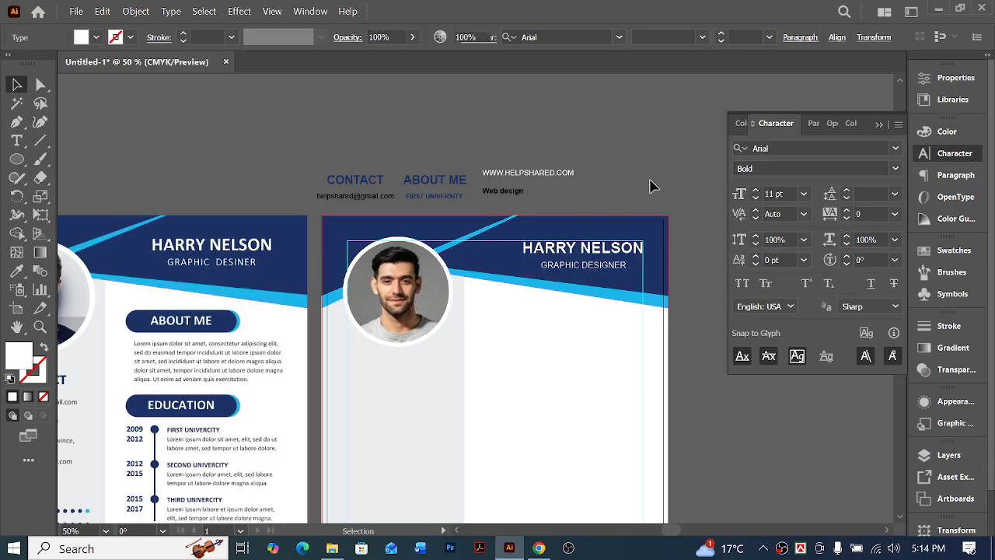
# Move the CONTACT heading from above the artboards into the new resume's grey sidebar, just below the profile photo
pyautogui.hscroll(-2, 675, 209)
pyautogui.scroll(-2, 675, 208)
pyautogui.hscroll(1, 601, 270)
pyautogui.hscroll(-2, 549, 315)
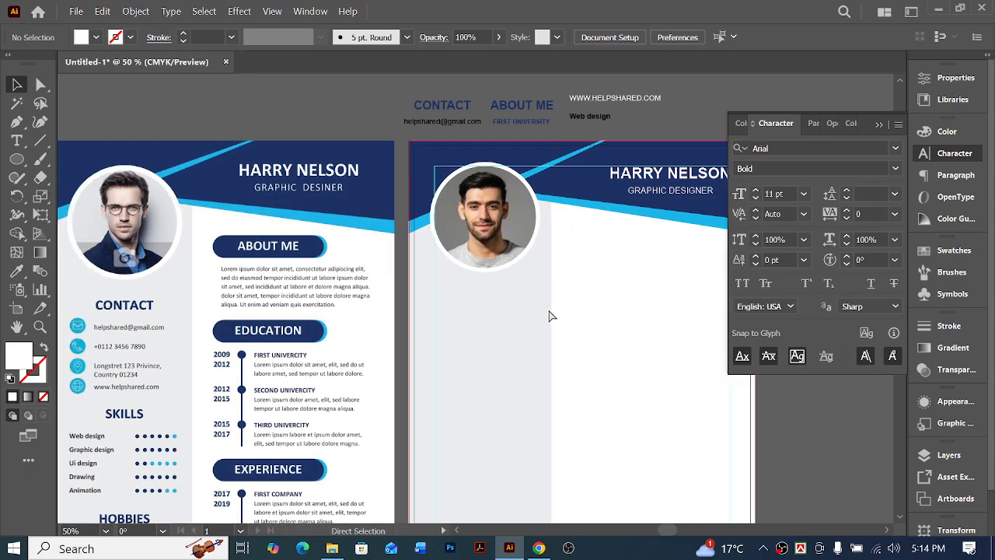
pyautogui.hotkey('ctrl', '-')
pyautogui.hotkey('ctrl', 'space')
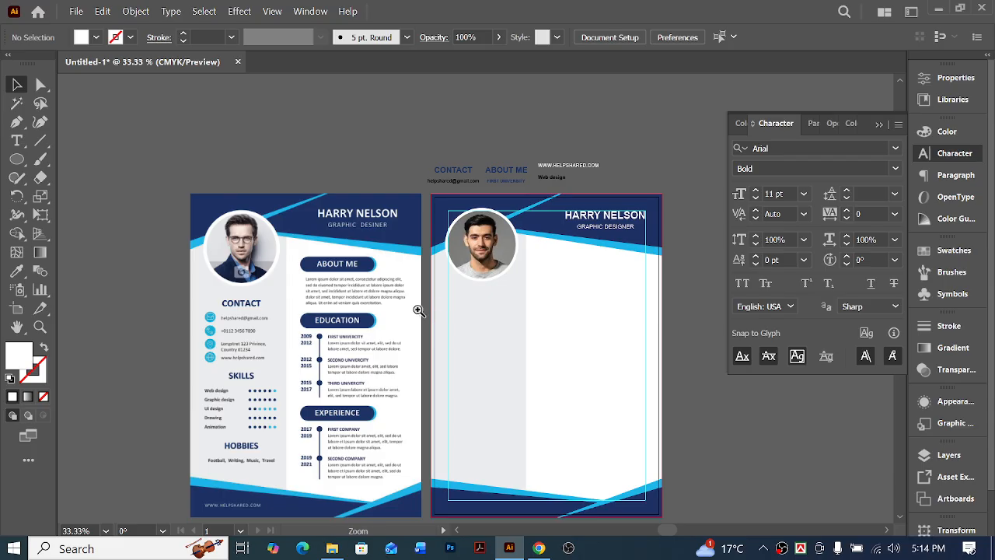
pyautogui.keyDown('ctrl'); pyautogui.click(417, 310); pyautogui.keyUp('ctrl')
pyautogui.hscroll(1, 527, 303)
pyautogui.hscroll(3, 453, 330)
pyautogui.scroll(2, 486, 327)
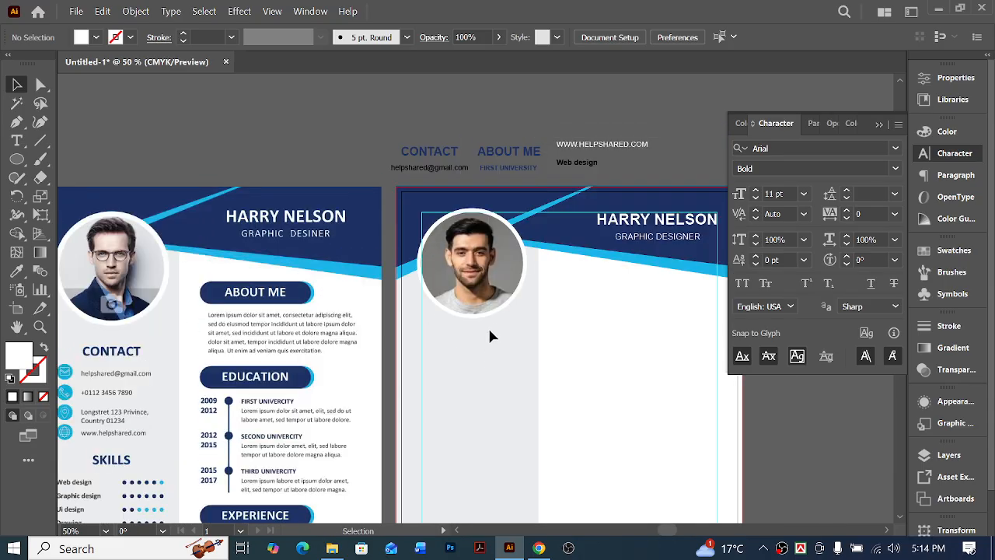
pyautogui.hscroll(-3, 506, 328)
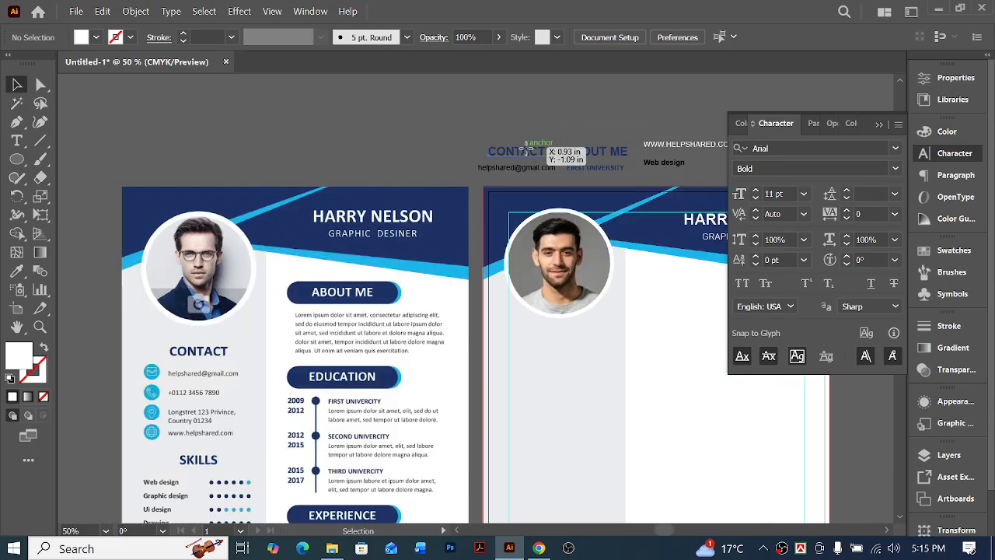
pyautogui.moveTo(526, 156); pyautogui.dragTo(567, 335)
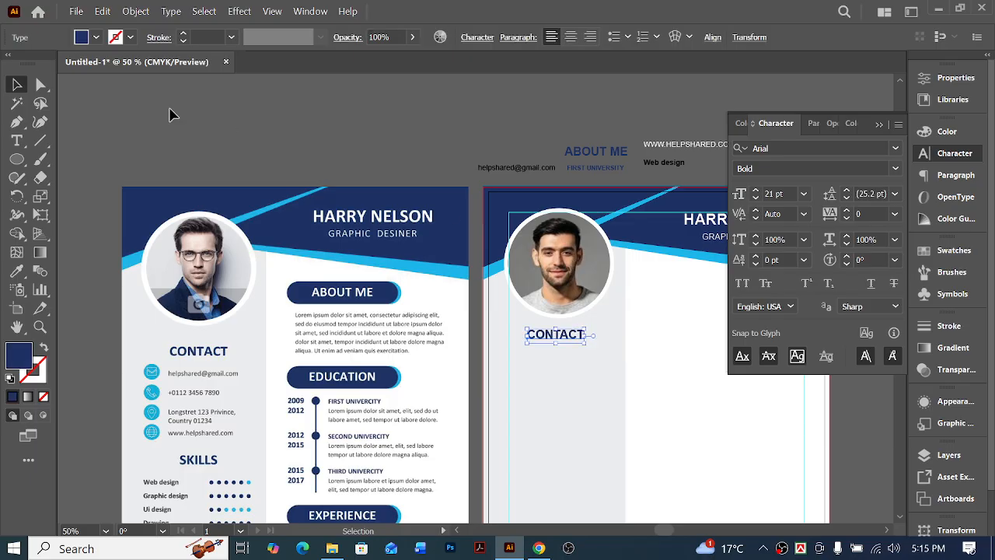
pyautogui.click(41, 84)
pyautogui.click(322, 129)
pyautogui.hscroll(5, 381, 298)
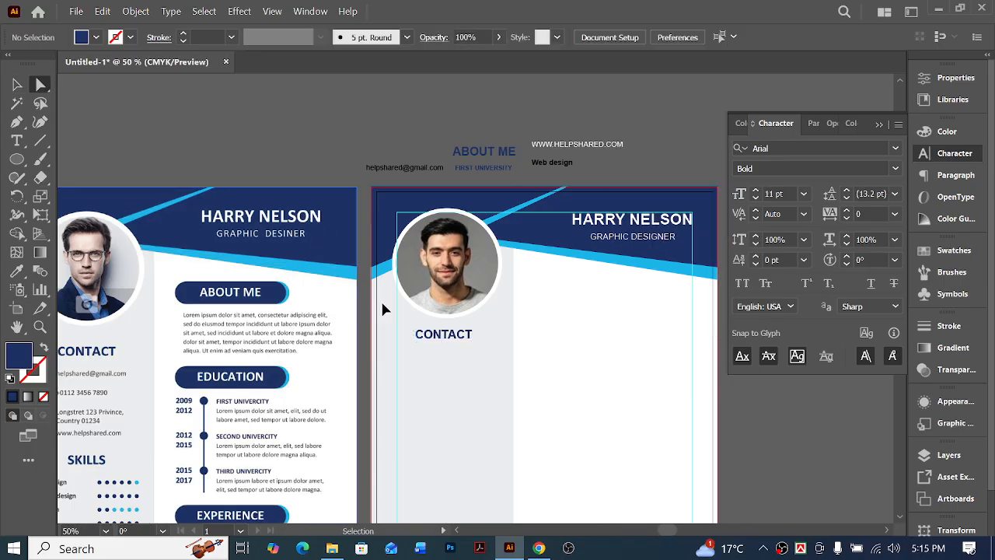
pyautogui.hscroll(2, 551, 348)
pyautogui.scroll(-1, 550, 348)
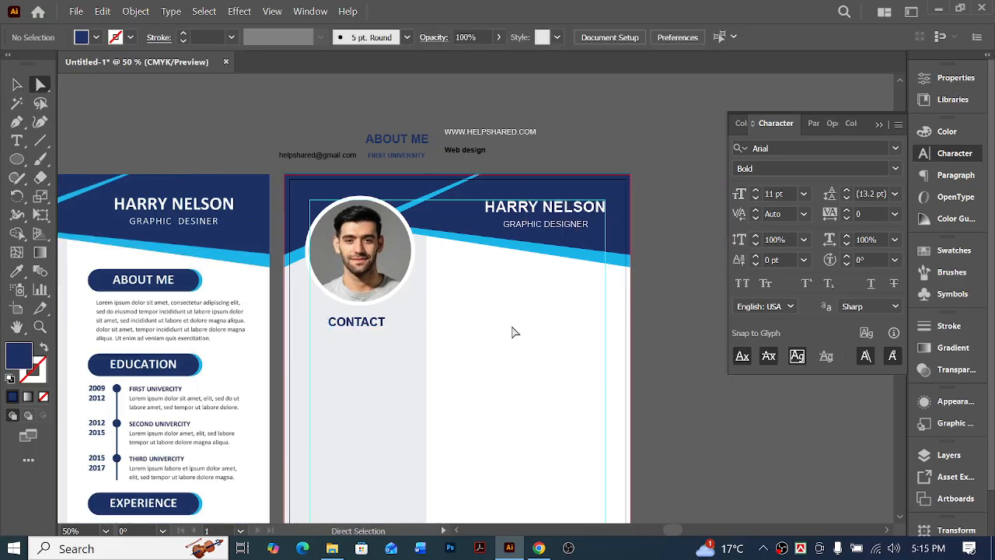
pyautogui.click(510, 333)
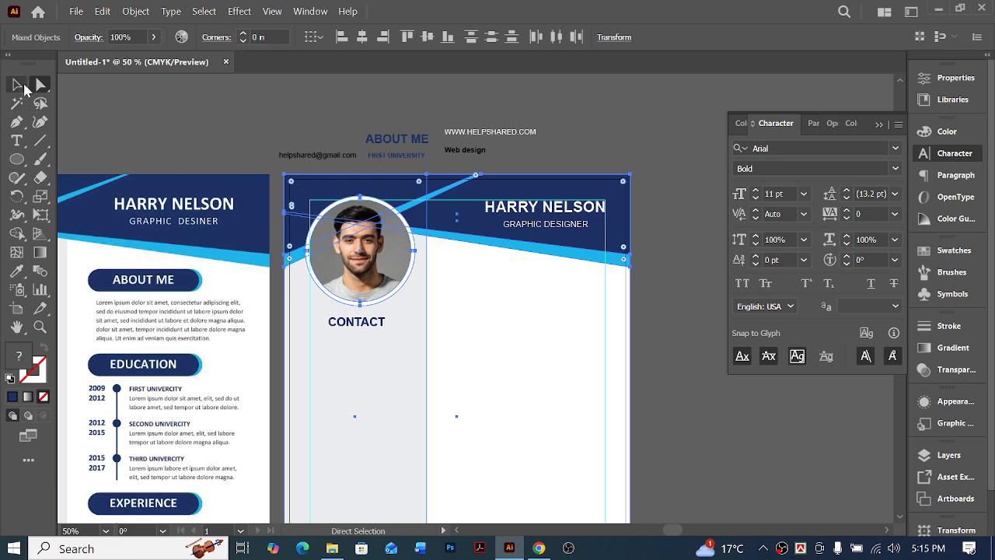
pyautogui.click(18, 85)
pyautogui.click(208, 126)
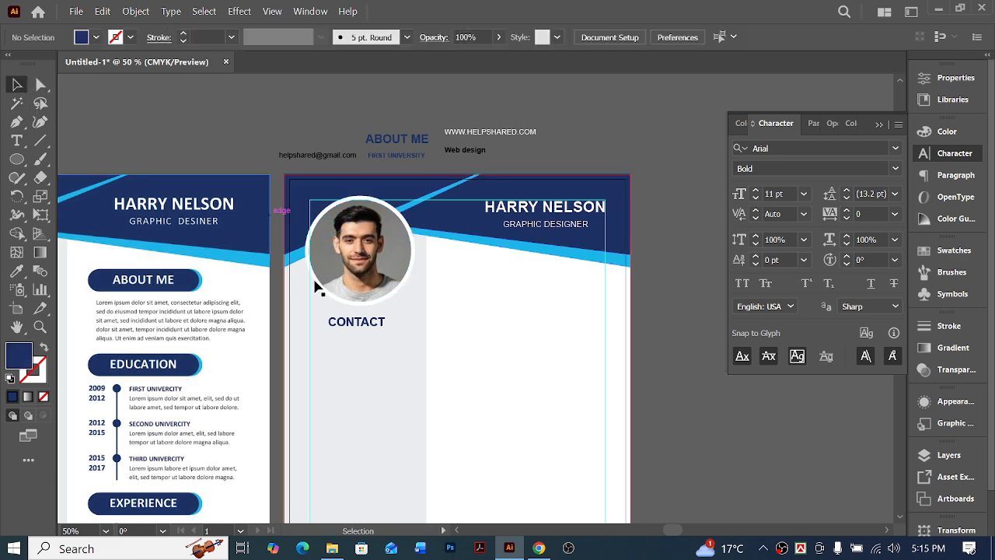
pyautogui.click(362, 331)
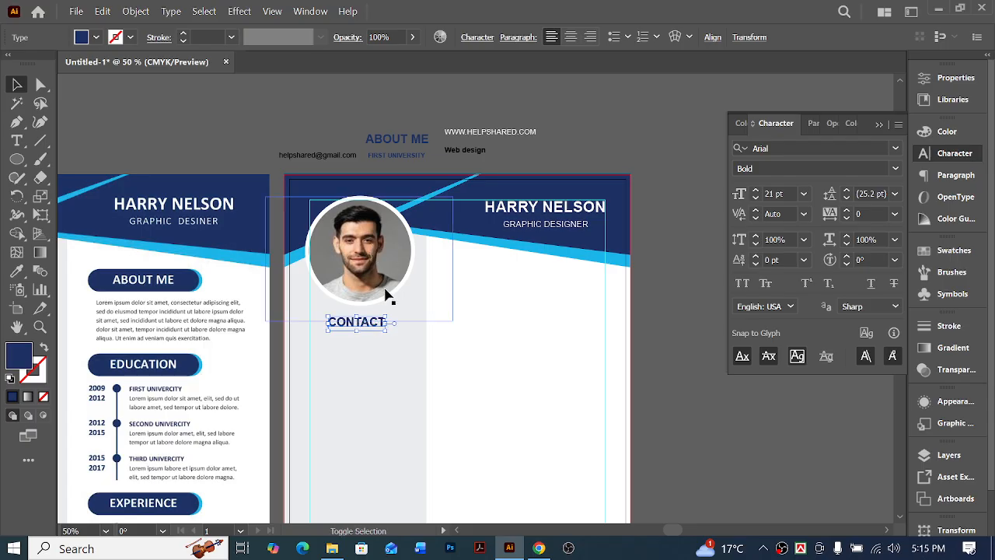
pyautogui.hotkey('ctrl', '=')
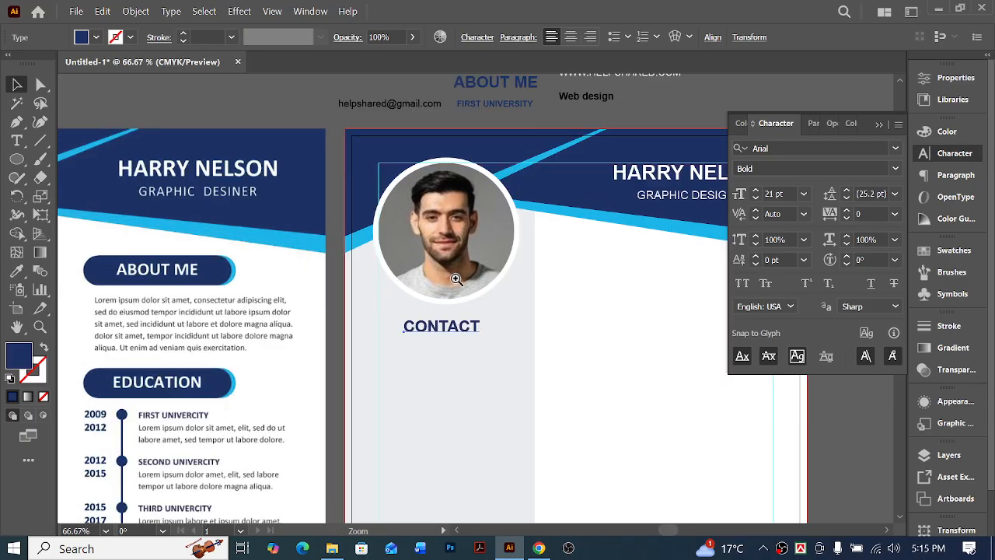
pyautogui.hotkey('ctrl', '=')
pyautogui.hotkey('ctrl', '=')
pyautogui.hotkey('ctrl', '=')
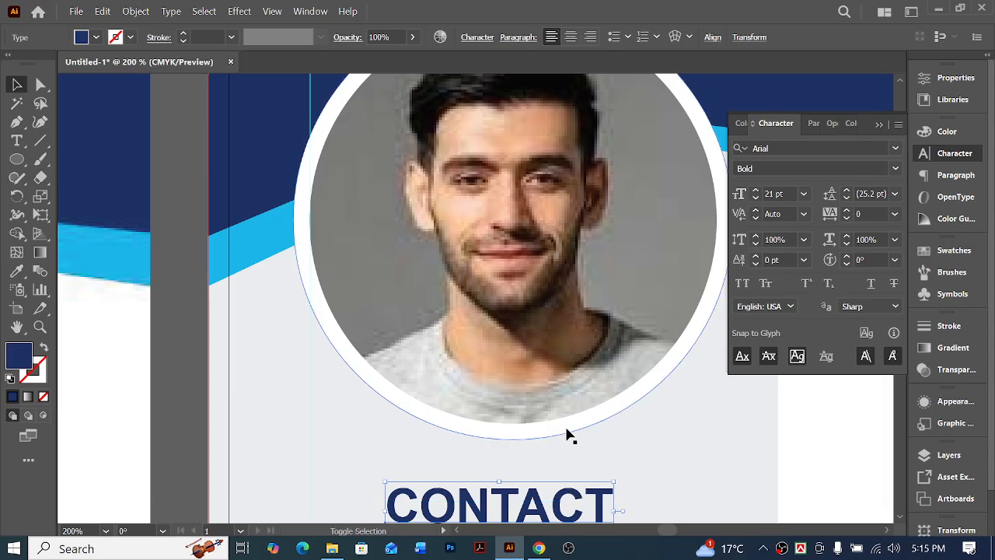
pyautogui.keyDown('shift'); pyautogui.click(567, 435); pyautogui.keyUp('shift')
pyautogui.hotkey('ctrl', '-')
pyautogui.hotkey('ctrl', '-')
pyautogui.hotkey('ctrl', '-')
pyautogui.hotkey('ctrl', '-')
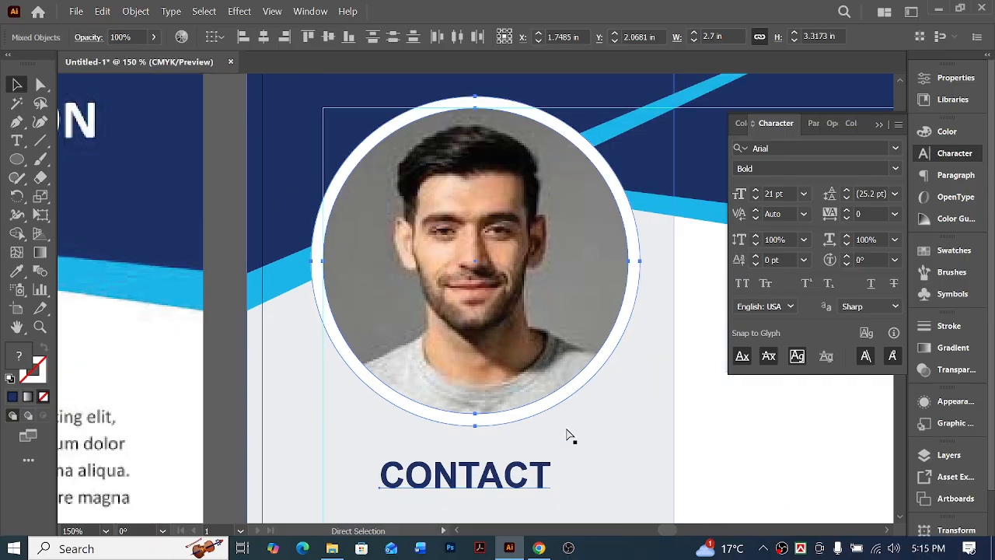
pyautogui.hscroll(8, 524, 381)
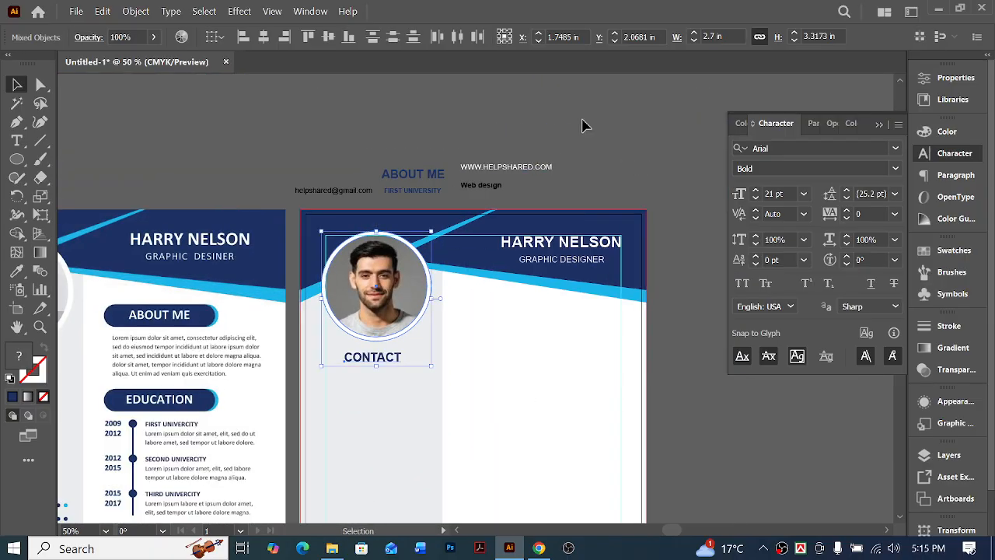
pyautogui.click(582, 122)
# Center the CONTACT heading horizontally on the grey sidebar, using the sidebar as the key object
pyautogui.click(389, 360)
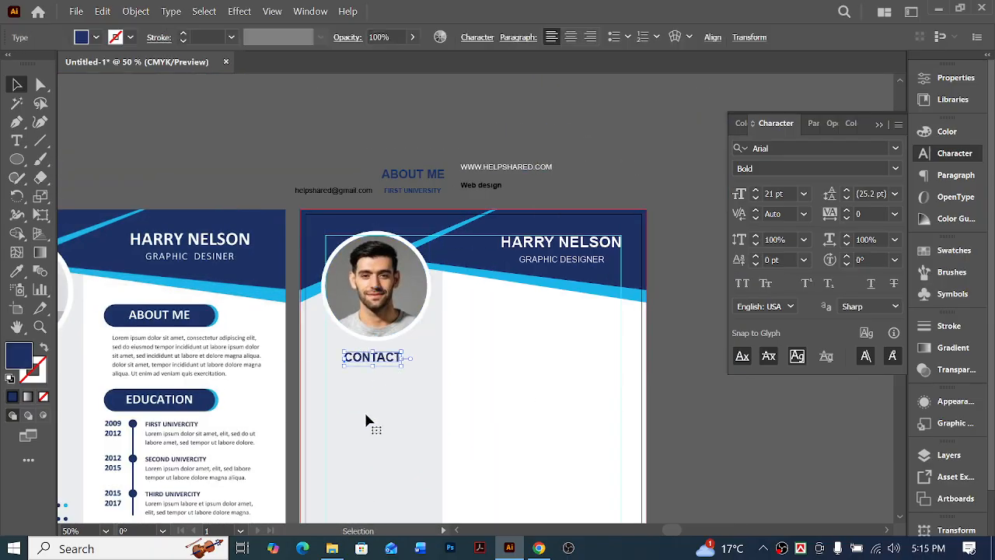
pyautogui.keyDown('shift'); pyautogui.click(411, 414); pyautogui.keyUp('shift')
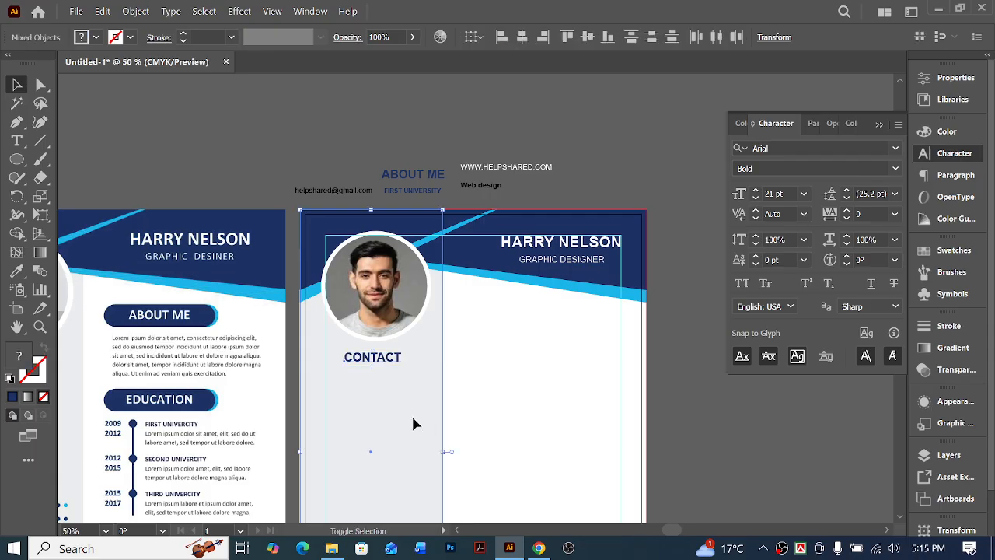
pyautogui.click(403, 396)
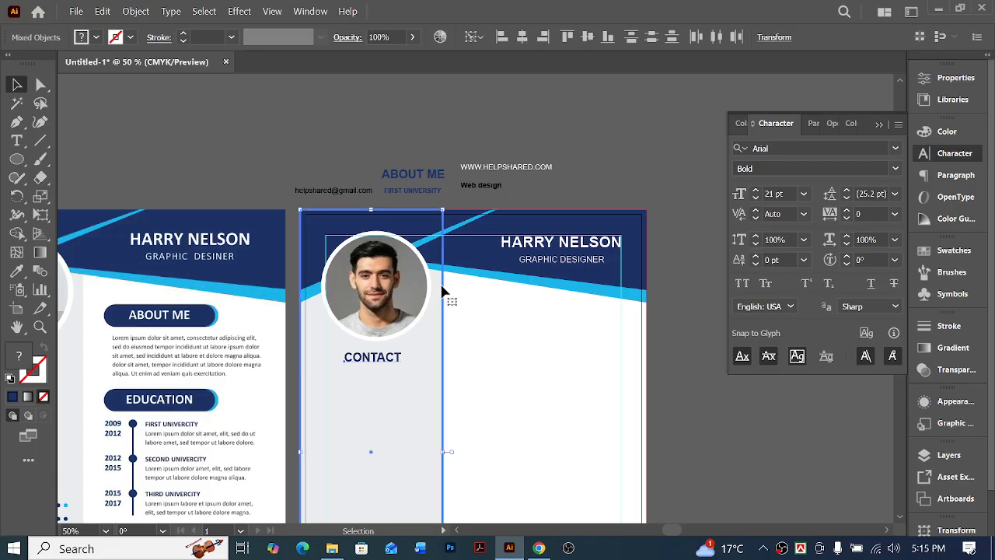
pyautogui.click(524, 38)
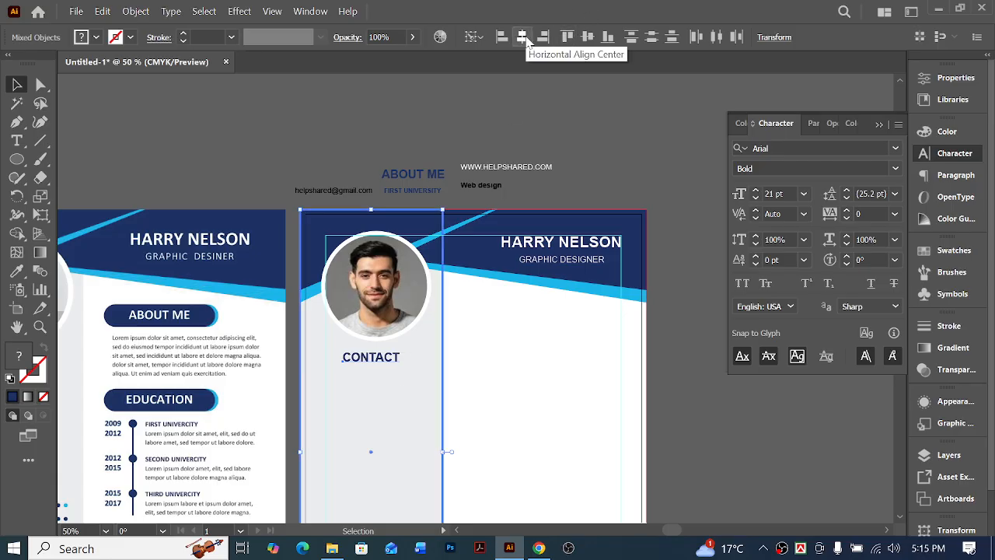
pyautogui.click(485, 129)
# Try centering the framed profile photo horizontally on the grey sidebar, and undo that alignment
pyautogui.click(376, 283)
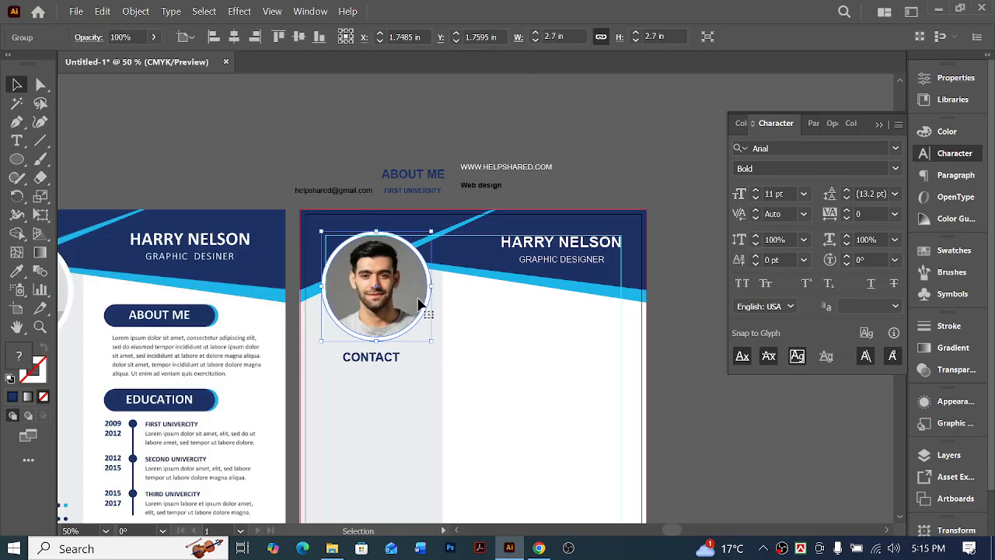
pyautogui.keyDown('shift'); pyautogui.click(394, 442); pyautogui.keyUp('shift')
pyautogui.click(394, 416)
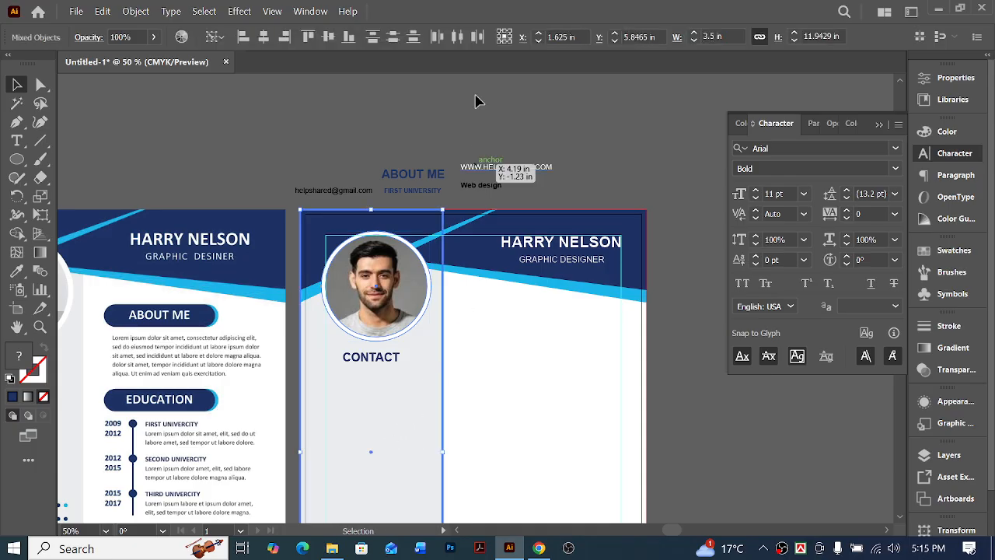
pyautogui.click(264, 38)
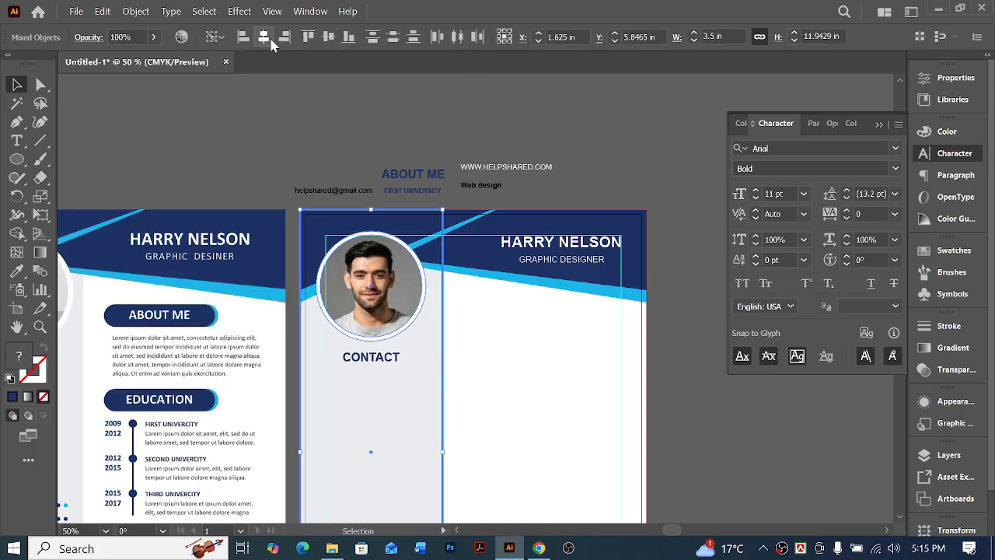
pyautogui.click(475, 100)
pyautogui.click(384, 310)
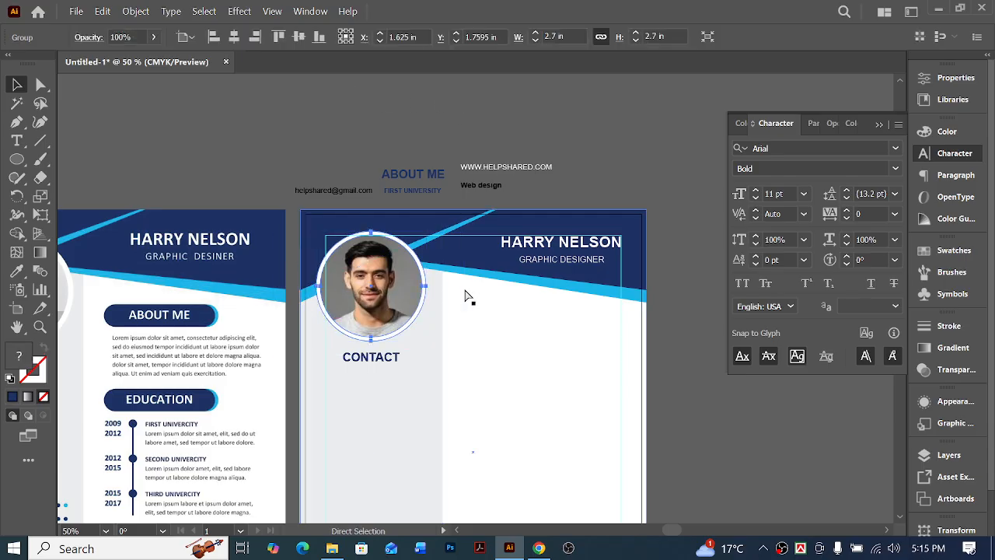
pyautogui.hotkey('ctrl', 'z')
pyautogui.click(613, 155)
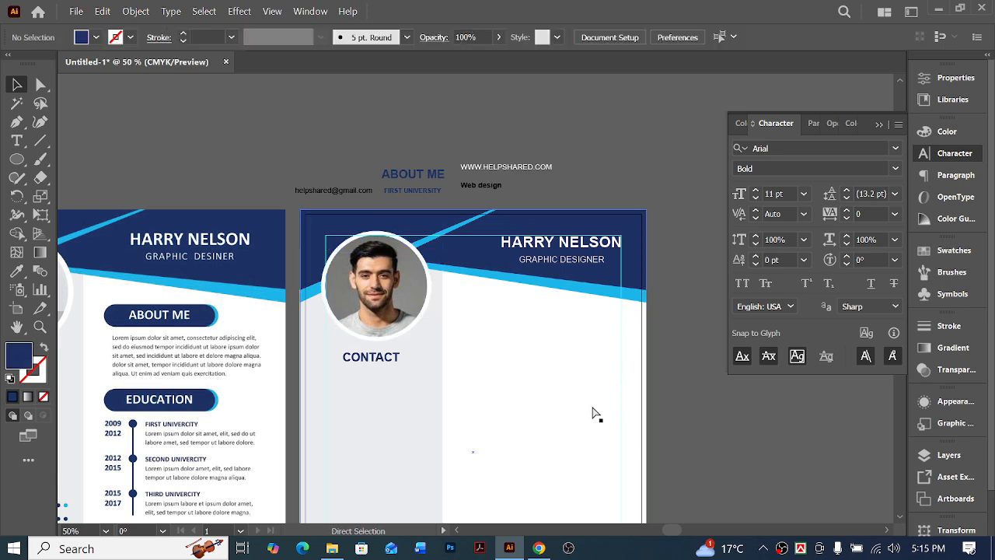
# Center the CONTACT heading horizontally under the framed profile photo, using the photo as the key object
pyautogui.hscroll(-2, 590, 409)
pyautogui.scroll(-2, 589, 389)
pyautogui.hscroll(-2, 588, 374)
pyautogui.press('v')
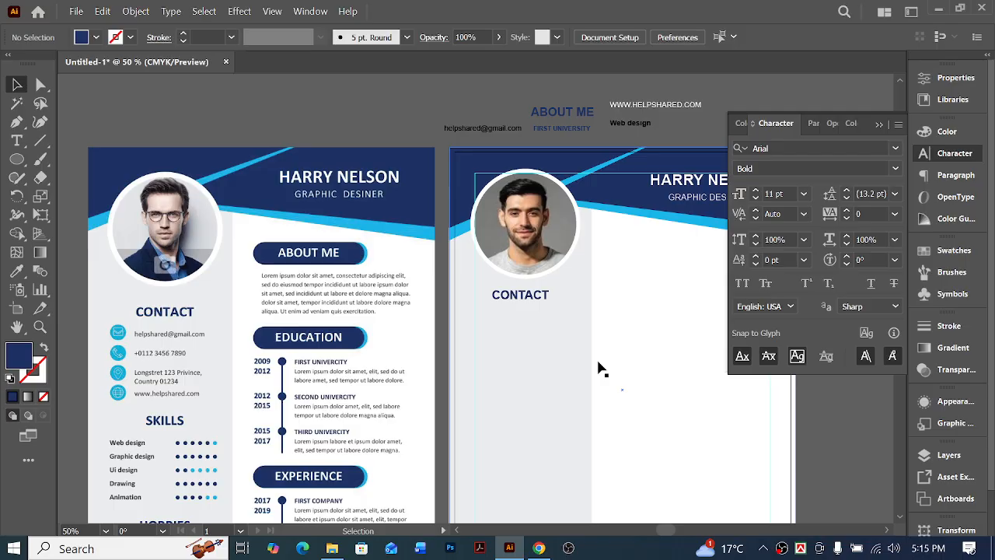
pyautogui.click(527, 303)
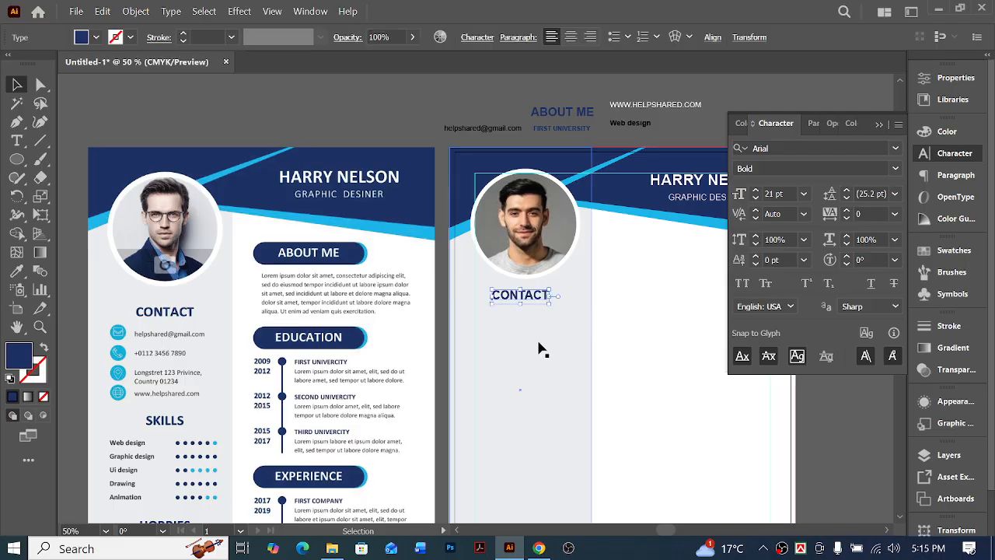
pyautogui.keyDown('shift'); pyautogui.click(544, 247); pyautogui.keyUp('shift')
pyautogui.click(544, 247)
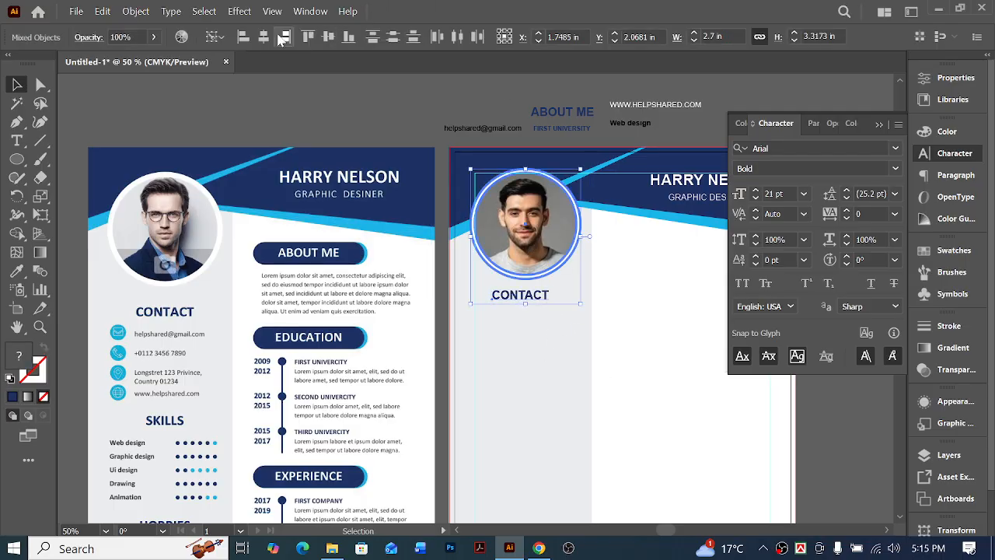
pyautogui.click(263, 37)
pyautogui.click(322, 93)
pyautogui.scroll(-2, 632, 344)
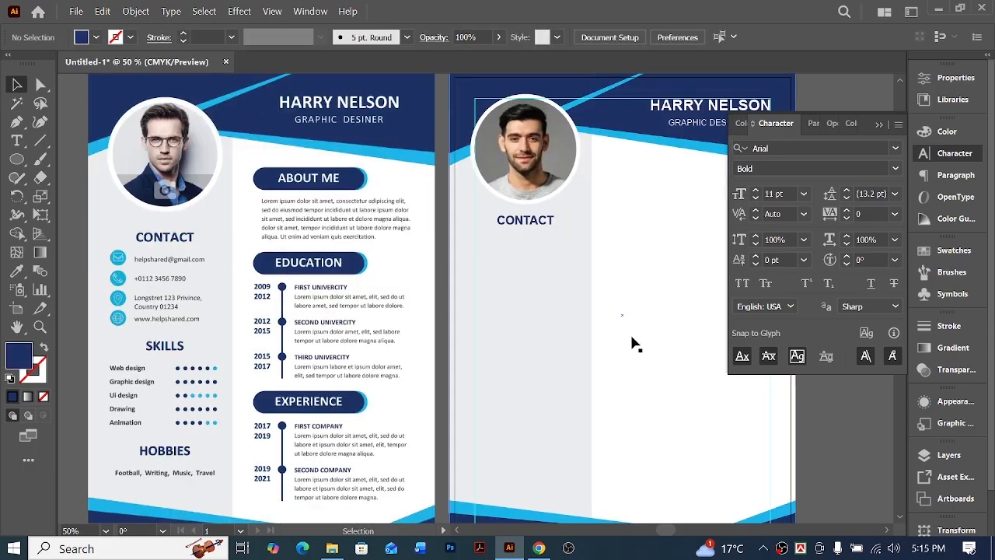
pyautogui.scroll(-1, 650, 311)
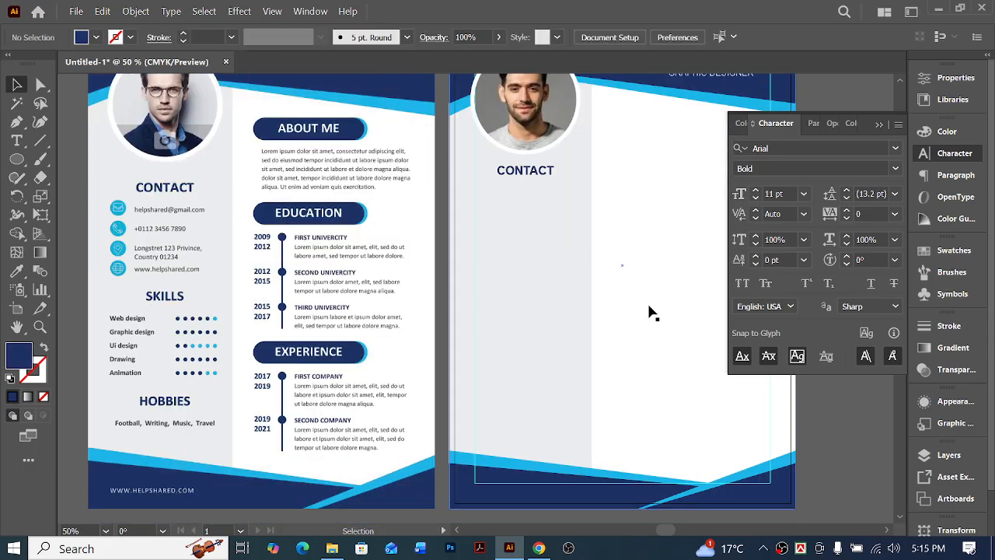
# Examine how the framed profile photo sits against the margin guides and compare the new sidebar with the sample resume
pyautogui.scroll(2, 650, 311)
pyautogui.hotkey('ctrl', 'space')
pyautogui.moveTo(480, 106); pyautogui.dragTo(583, 195)
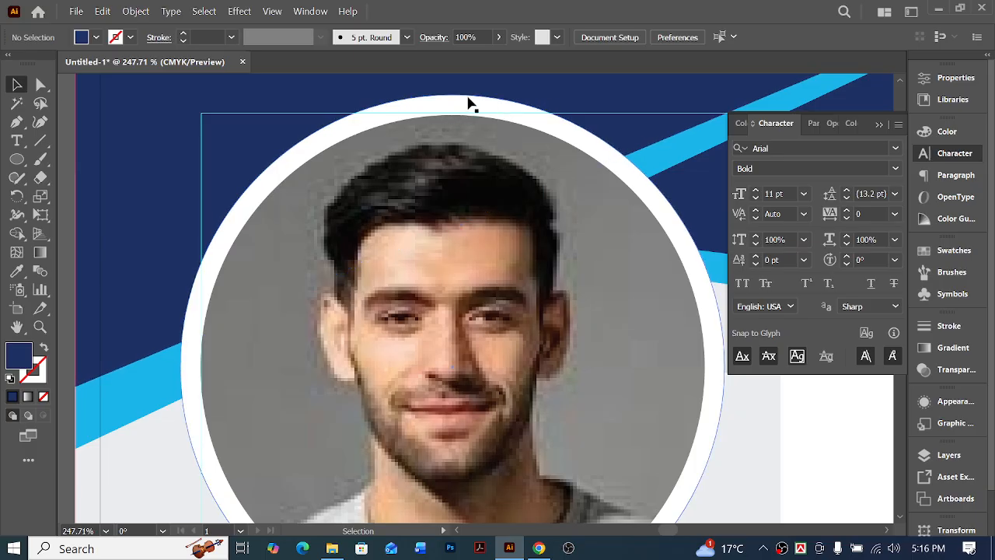
pyautogui.hotkey('ctrl', '-')
pyautogui.hotkey('ctrl', '-')
pyautogui.hotkey('ctrl', '-')
pyautogui.hotkey('ctrl', '-')
pyautogui.hotkey('ctrl', '-')
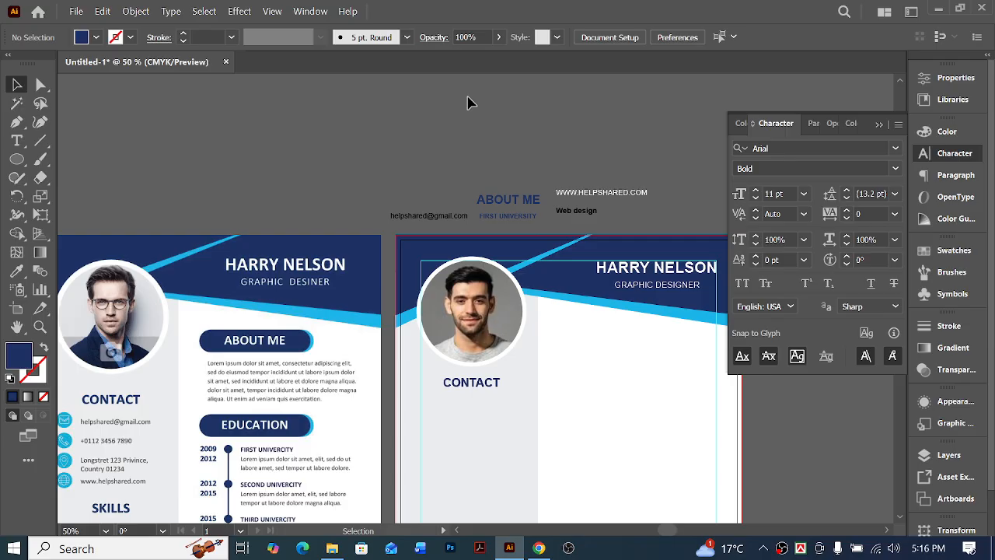
pyautogui.hscroll(-3, 494, 191)
pyautogui.scroll(-3, 597, 352)
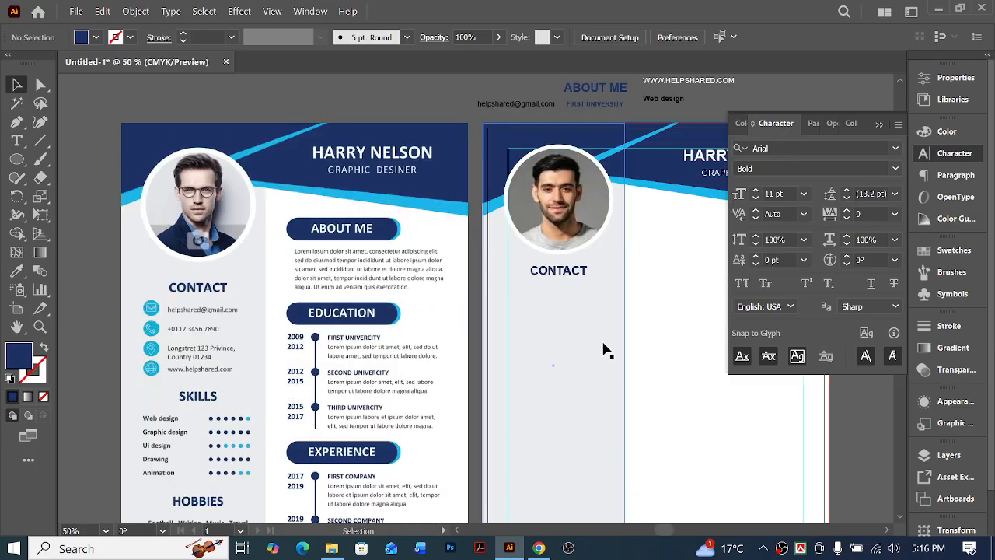
pyautogui.hscroll(1, 606, 348)
pyautogui.hscroll(-2, 607, 349)
pyautogui.scroll(-2, 617, 315)
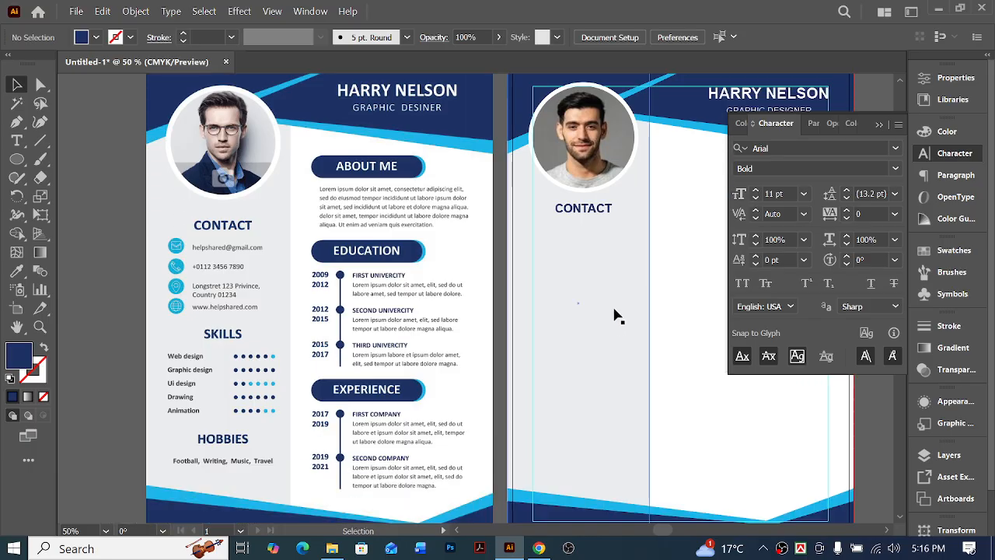
# Move the email text from above the artboards into the grey sidebar below the CONTACT heading, starting at the left margin guide
pyautogui.moveTo(587, 194); pyautogui.dragTo(588, 195)
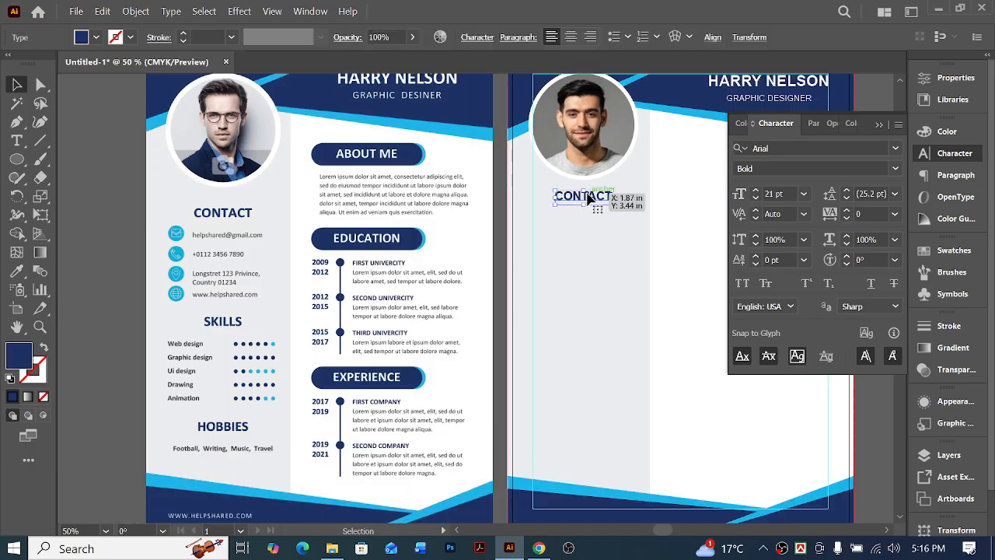
pyautogui.hotkey('ctrl', '-')
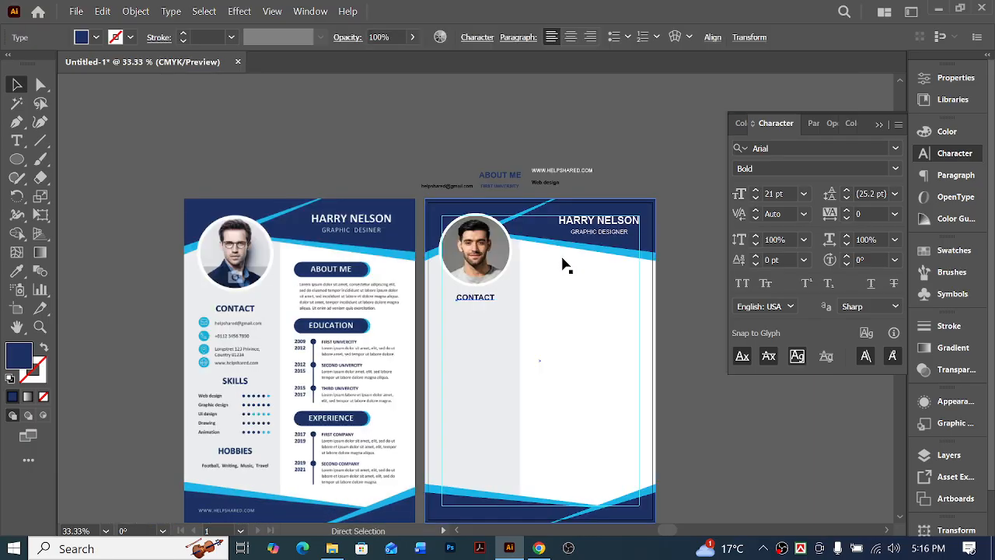
pyautogui.hscroll(1, 562, 256)
pyautogui.click(409, 193)
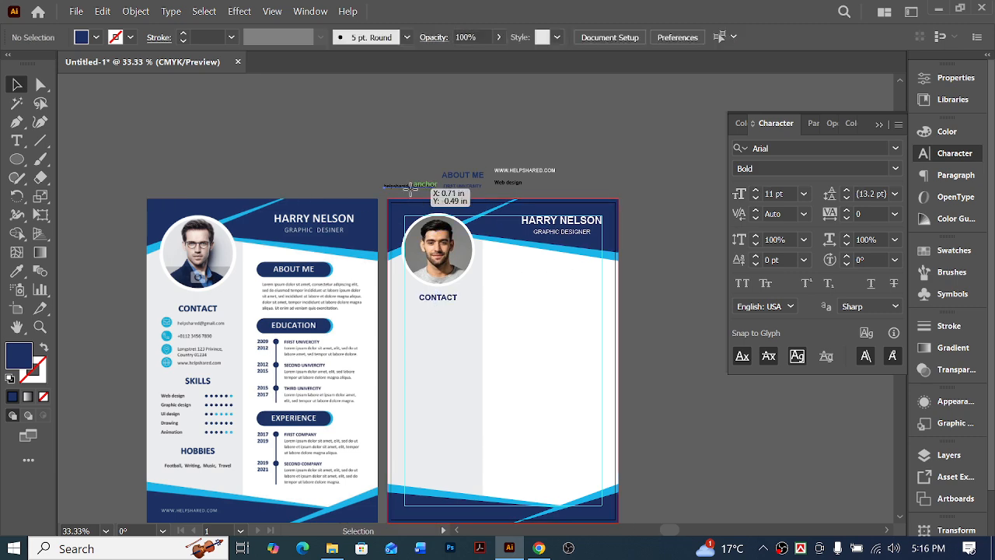
pyautogui.moveTo(410, 186); pyautogui.dragTo(444, 315)
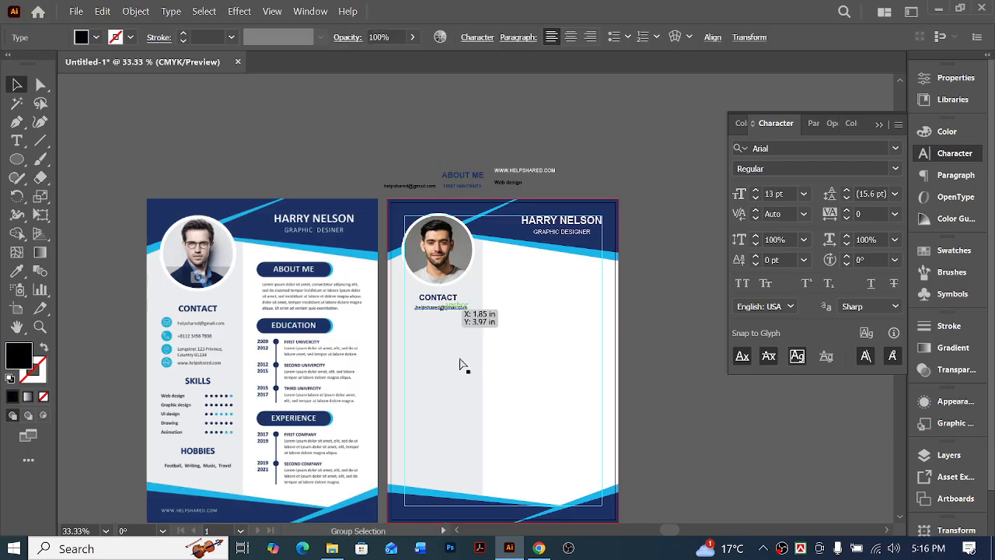
pyautogui.hotkey('ctrl', '+')
pyautogui.hotkey('ctrl', '+')
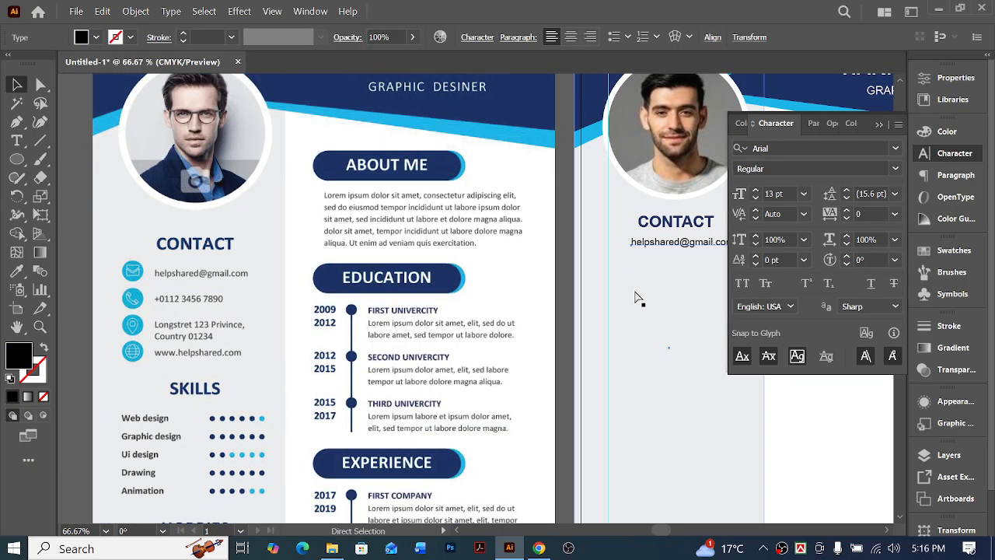
pyautogui.press('v')
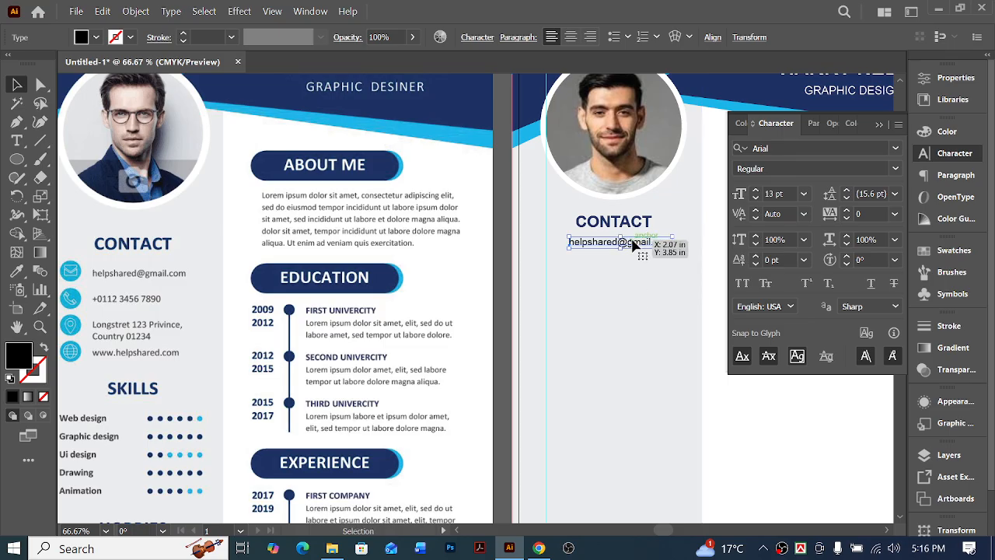
pyautogui.moveTo(651, 247); pyautogui.dragTo(626, 252)
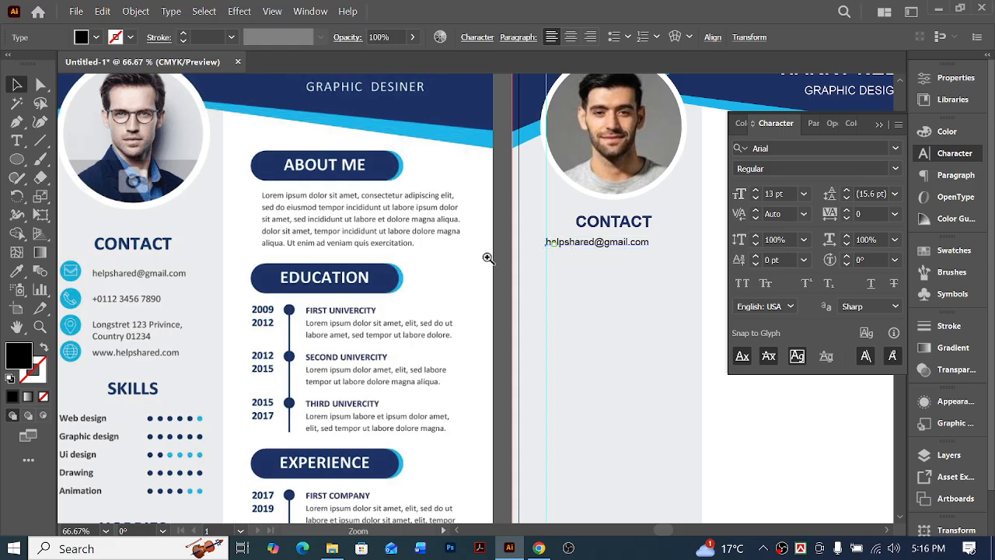
# Move the email text down out of the way and space the CONTACT heading four large nudges below the profile photo's lower edge
pyautogui.moveTo(623, 221); pyautogui.dragTo(628, 208)
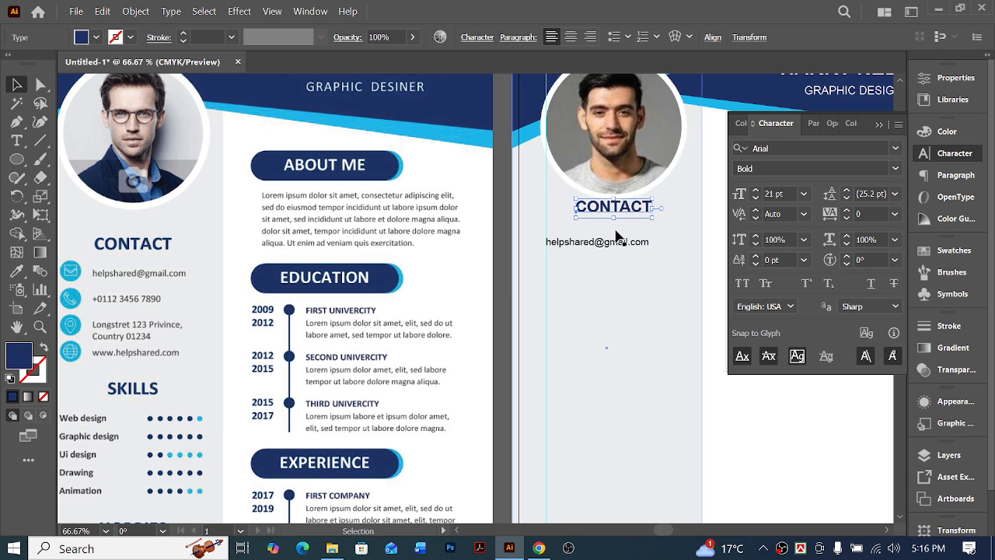
pyautogui.moveTo(620, 241); pyautogui.dragTo(620, 279)
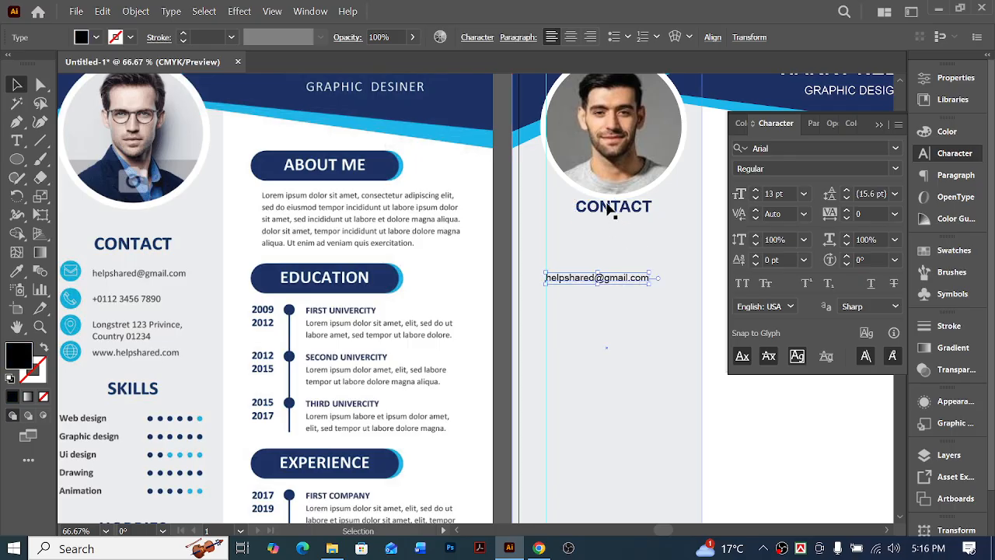
pyautogui.click(612, 206)
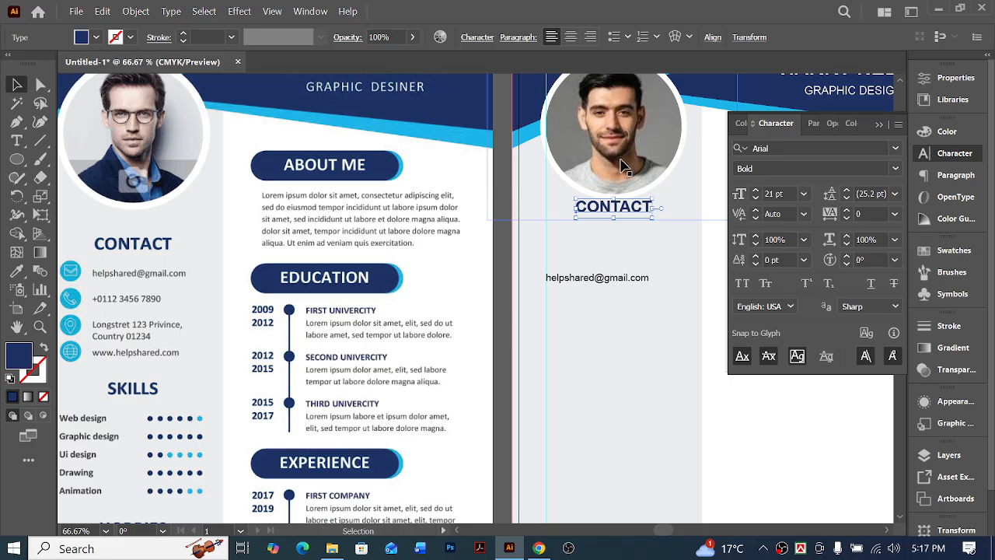
pyautogui.hotkey('shift', 'Down')
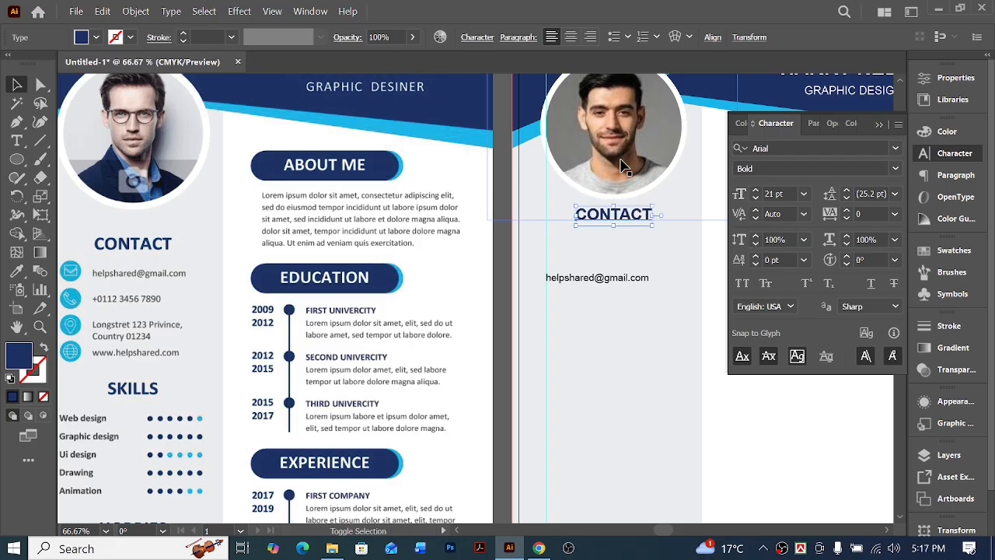
pyautogui.hotkey('shift', 'Down')
pyautogui.hotkey('shift', 'Down')
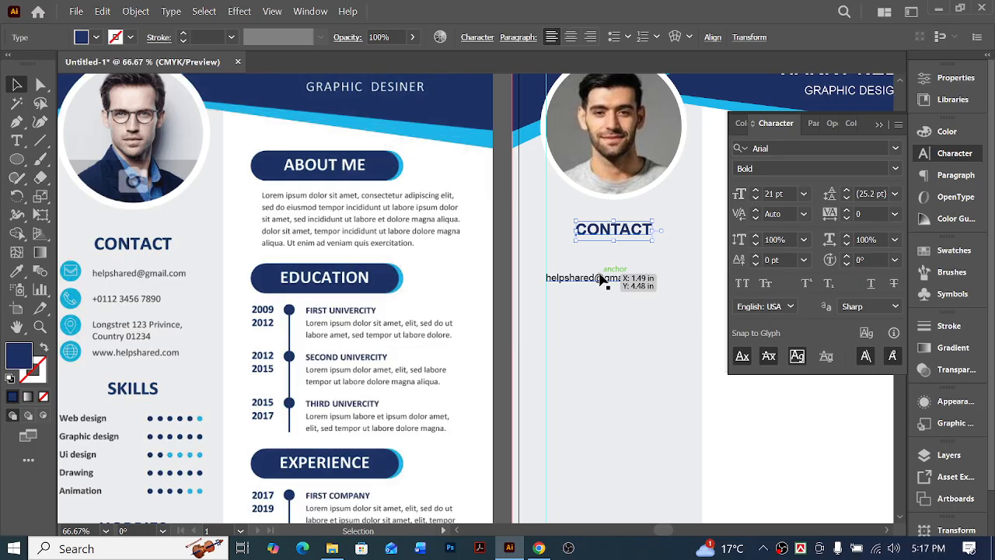
pyautogui.hotkey('shift', 'Down')
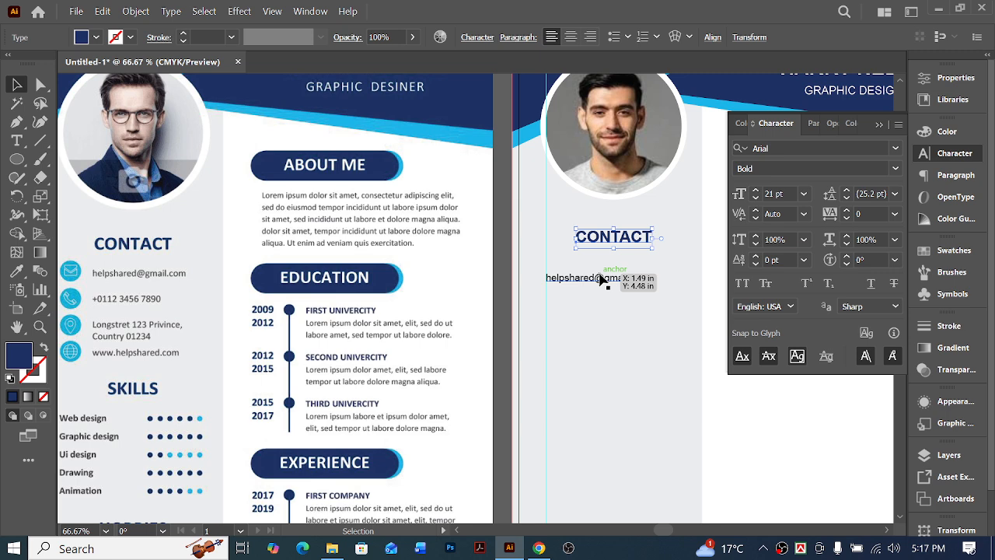
# Place the email line three large nudges below the CONTACT heading and three to the right of the left margin guide
pyautogui.click(612, 279)
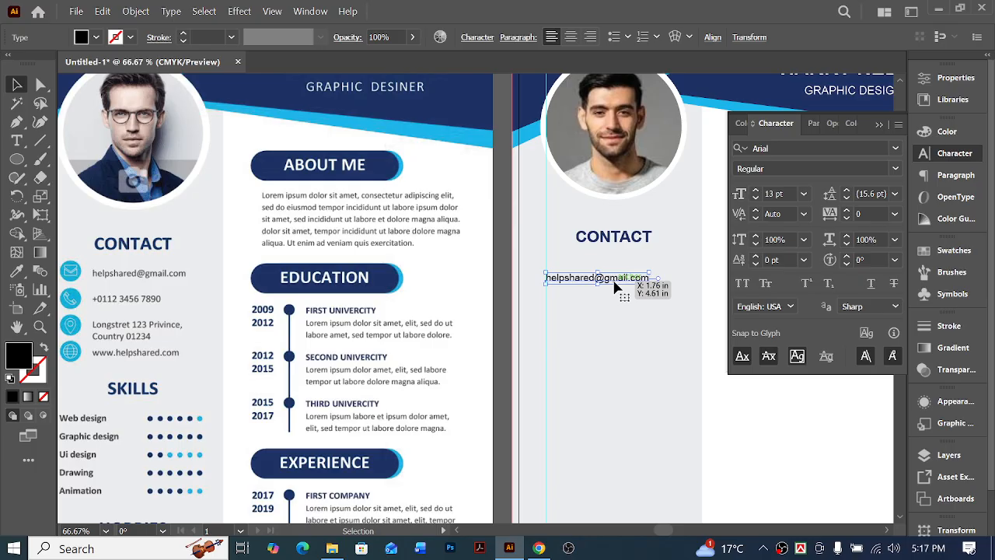
pyautogui.moveTo(627, 284); pyautogui.dragTo(623, 255)
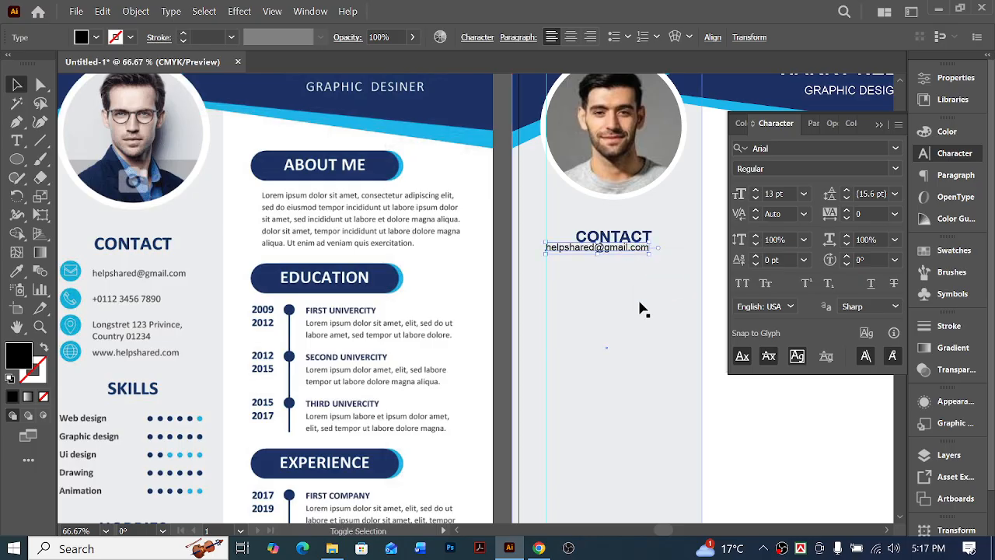
pyautogui.hotkey('shift', 'Down')
pyautogui.hotkey('shift', 'Down')
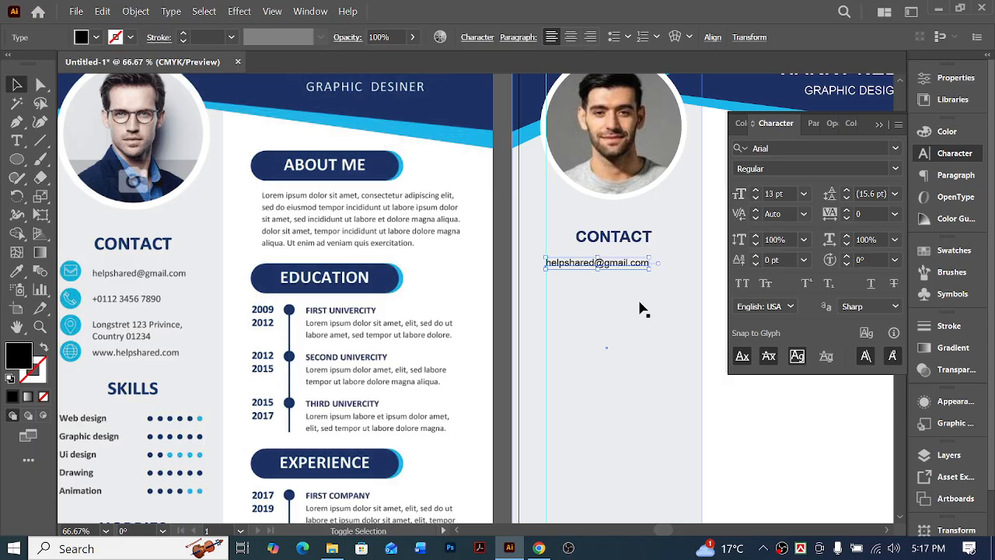
pyautogui.hotkey('shift', 'Down')
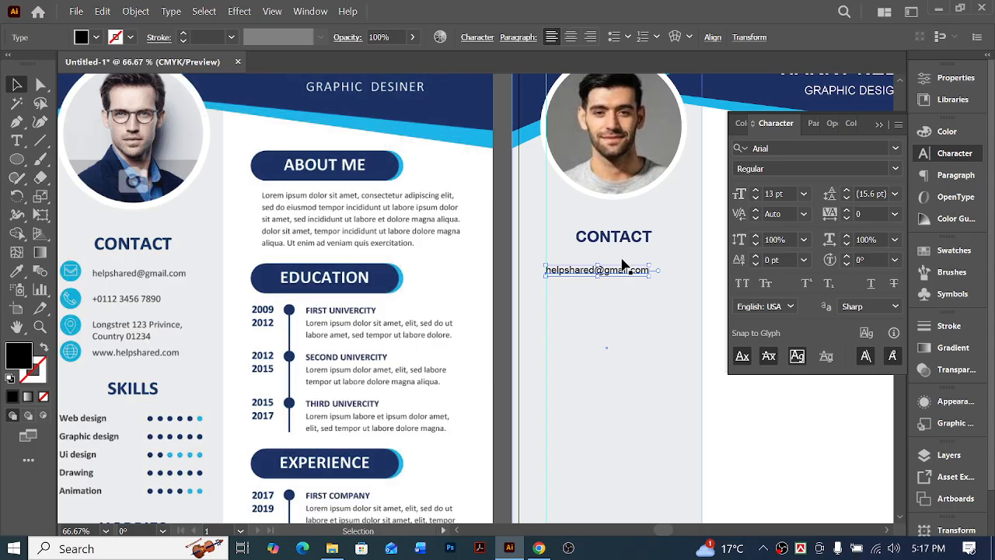
pyautogui.hotkey('shift', 'Right')
pyautogui.hotkey('shift', 'Right')
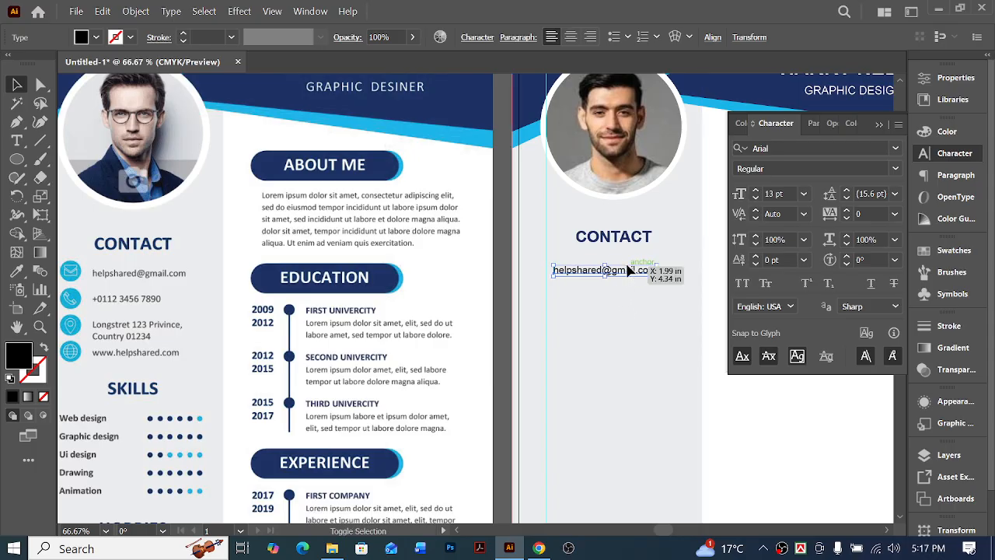
pyautogui.hotkey('shift', 'Right')
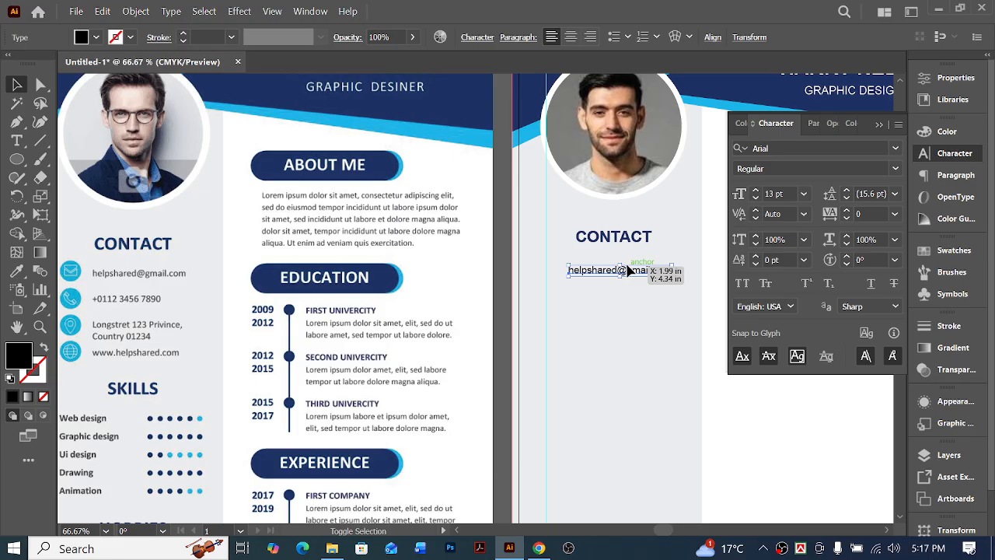
# Draw a small black circle in the sidebar at the left margin guide, beside the email line, for the contact icon
pyautogui.click(16, 162)
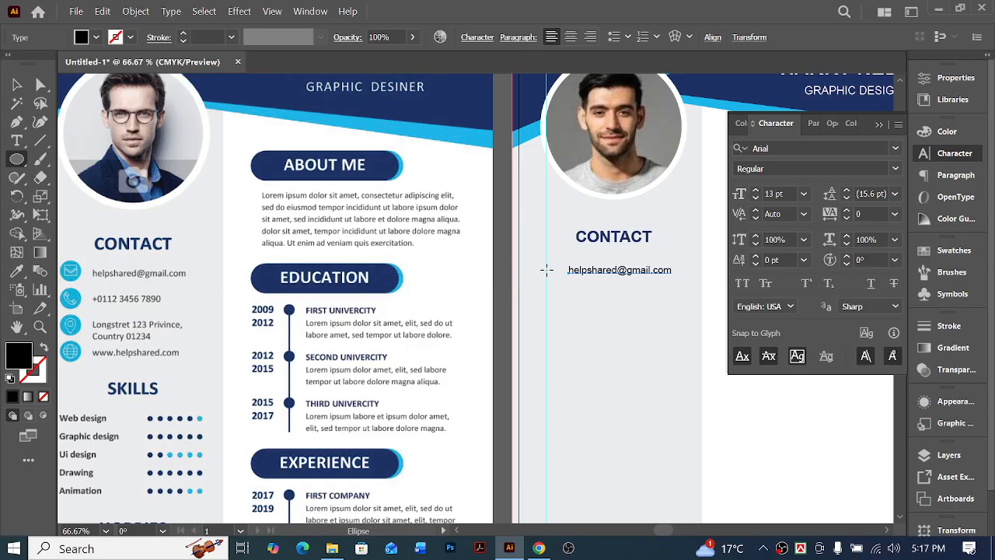
pyautogui.moveTo(547, 270); pyautogui.dragTo(572, 293)
pyautogui.hscroll(-2, 567, 362)
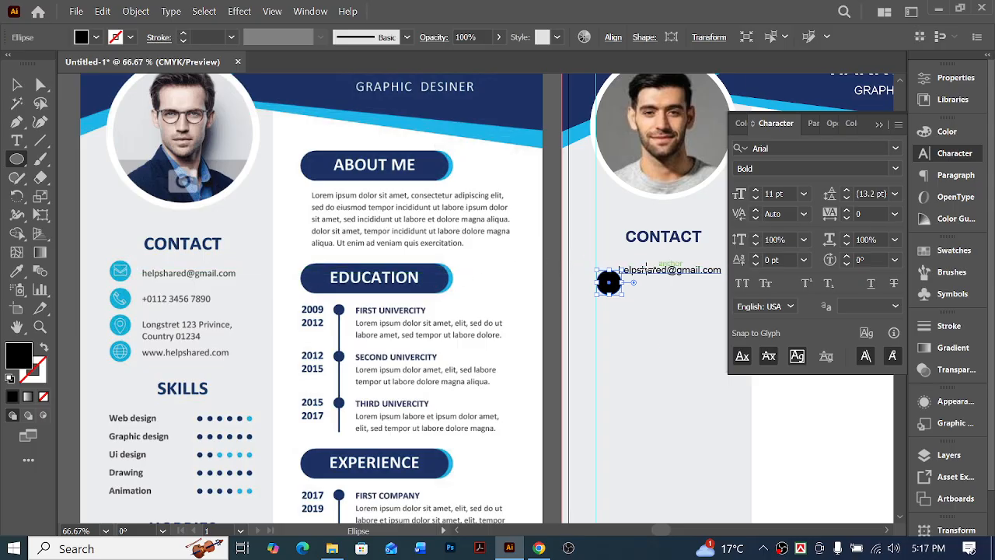
pyautogui.keyDown('ctrl'); pyautogui.click(600, 283); pyautogui.keyUp('ctrl')
pyautogui.keyDown('ctrl'); pyautogui.click(508, 297); pyautogui.keyUp('ctrl')
pyautogui.keyDown('ctrl'); pyautogui.doubleClick(508, 298); pyautogui.keyUp('ctrl')
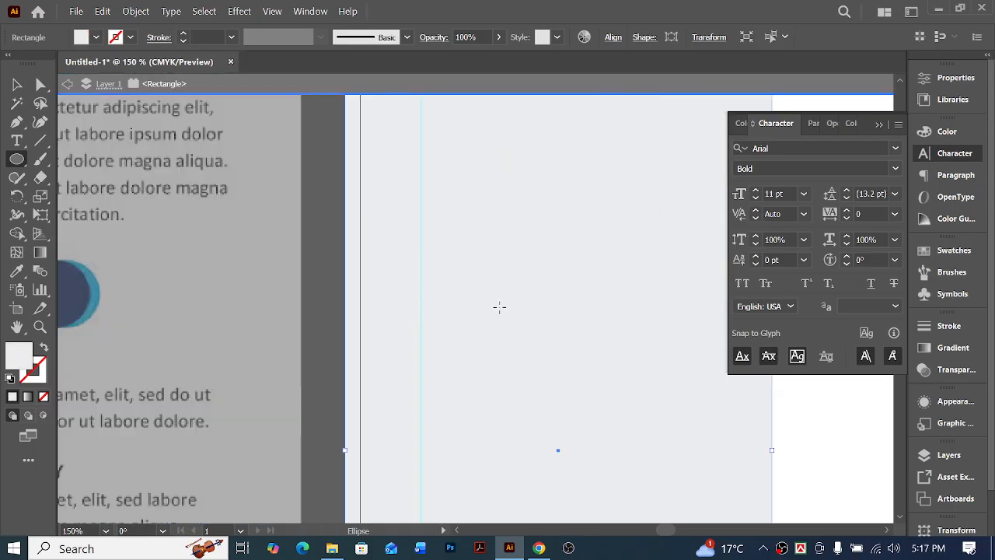
pyautogui.click(40, 86)
pyautogui.scroll(7, 507, 331)
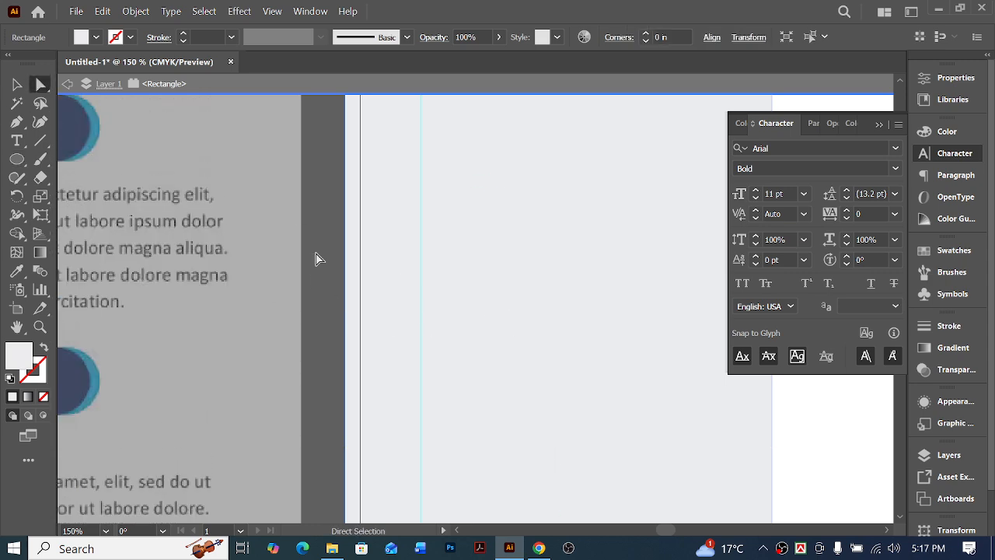
pyautogui.doubleClick(316, 256)
pyautogui.scroll(2, 497, 362)
# Shrink the black circle slightly and align its vertical center with the email line, using the email text as the key object
pyautogui.click(459, 453)
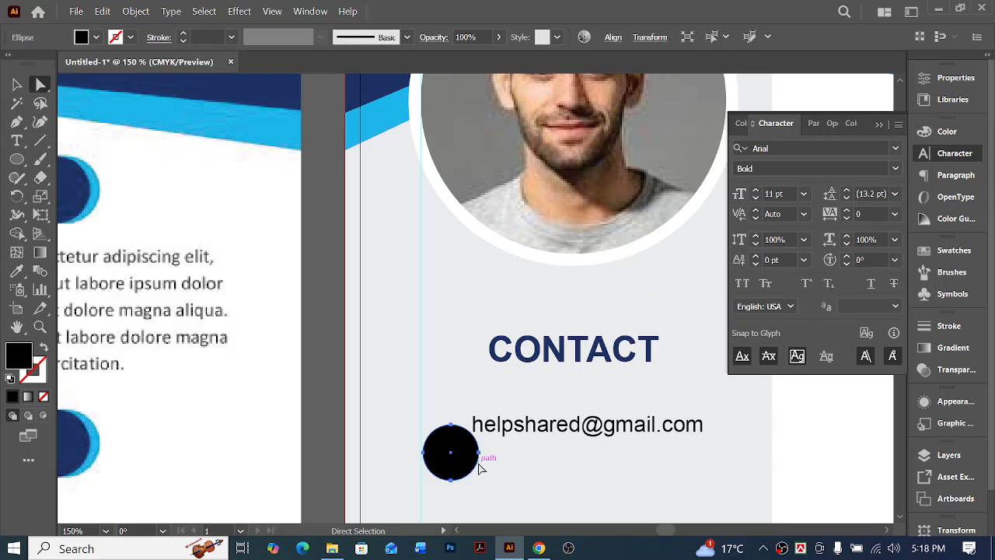
pyautogui.moveTo(481, 485); pyautogui.dragTo(474, 479)
pyautogui.click(594, 432)
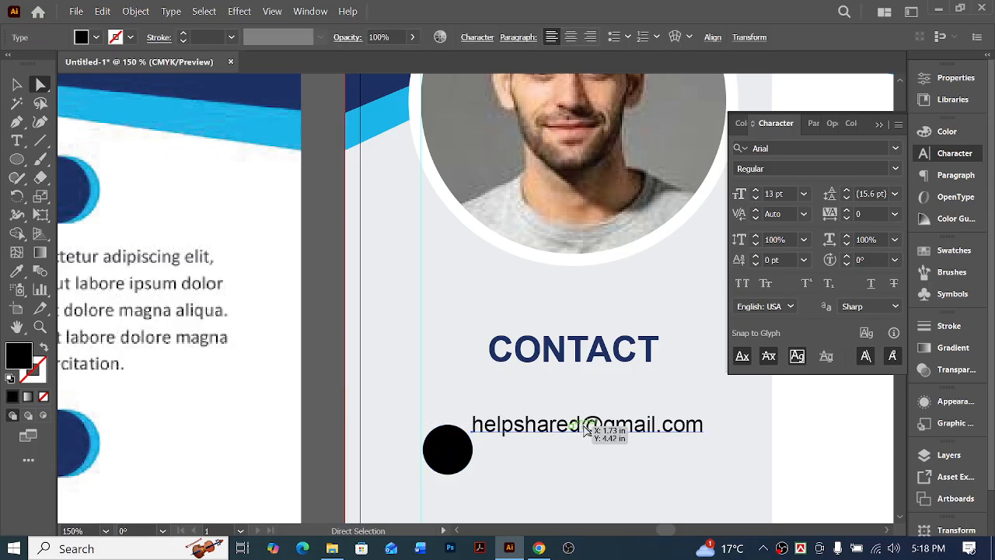
pyautogui.click(17, 84)
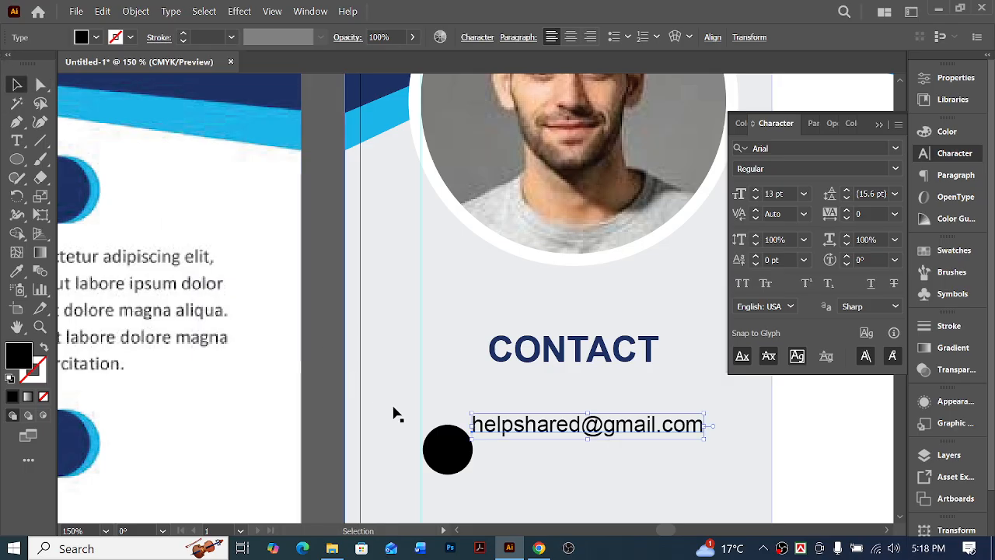
pyautogui.keyDown('shift'); pyautogui.click(460, 454); pyautogui.keyUp('shift')
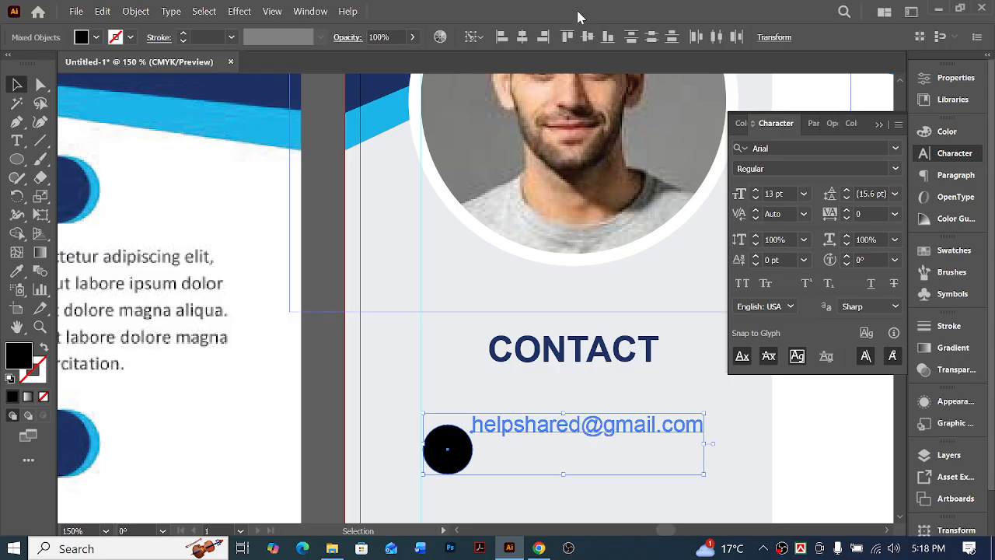
pyautogui.click(588, 38)
pyautogui.click(806, 412)
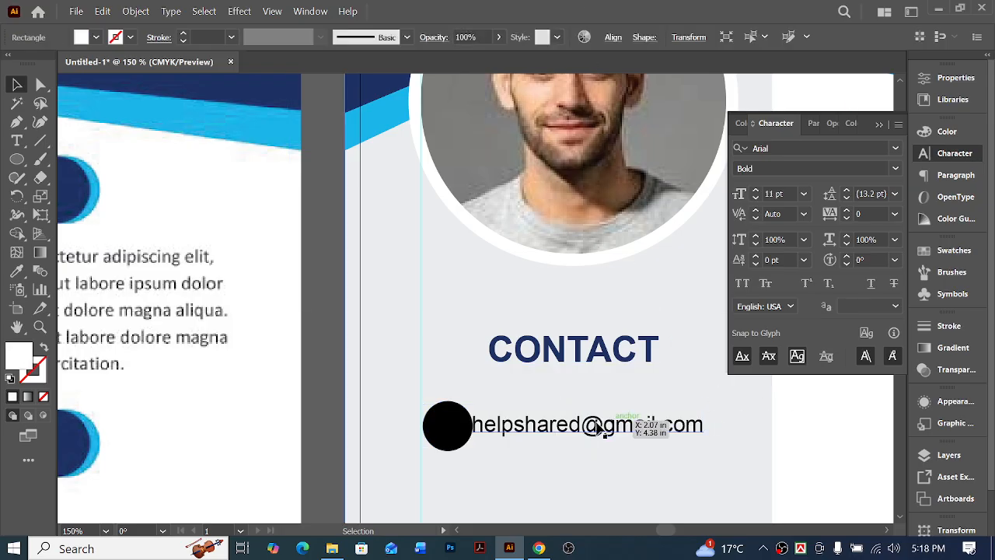
# Shift the black circle onto the left margin guide and nudge the email line right to leave a gap beside it
pyautogui.click(478, 424)
pyautogui.click(436, 434)
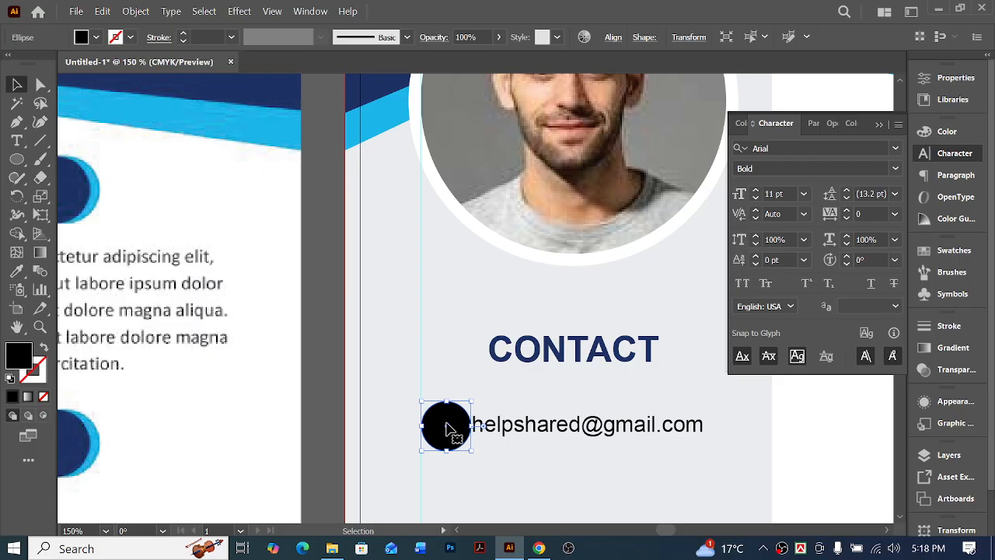
pyautogui.click(577, 431)
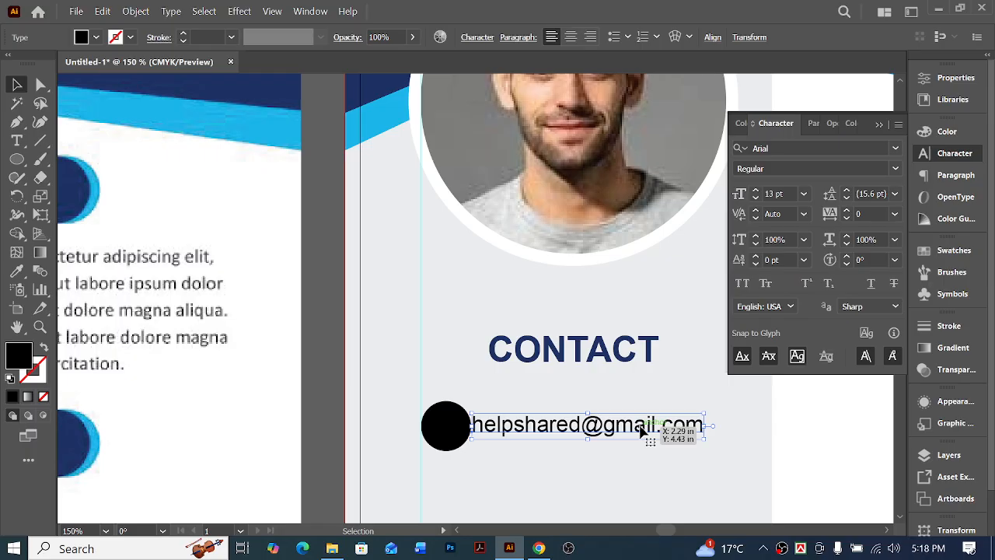
pyautogui.hotkey('shift', 'Right')
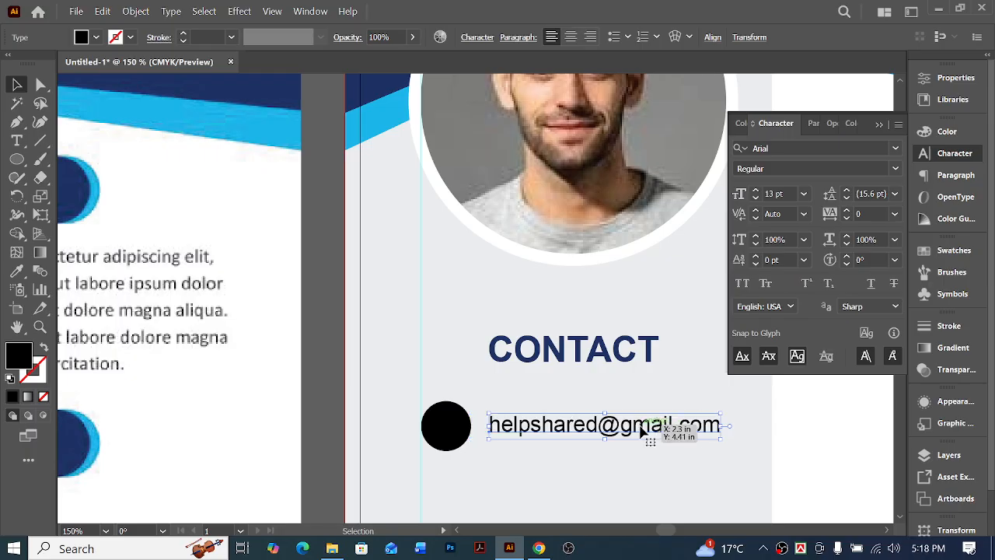
# Recolor the black contact circle beside the email line with the light blue sampled from the header stripe
pyautogui.hotkey('ctrl', '-')
pyautogui.hotkey('ctrl', '-')
pyautogui.hotkey('ctrl', '-')
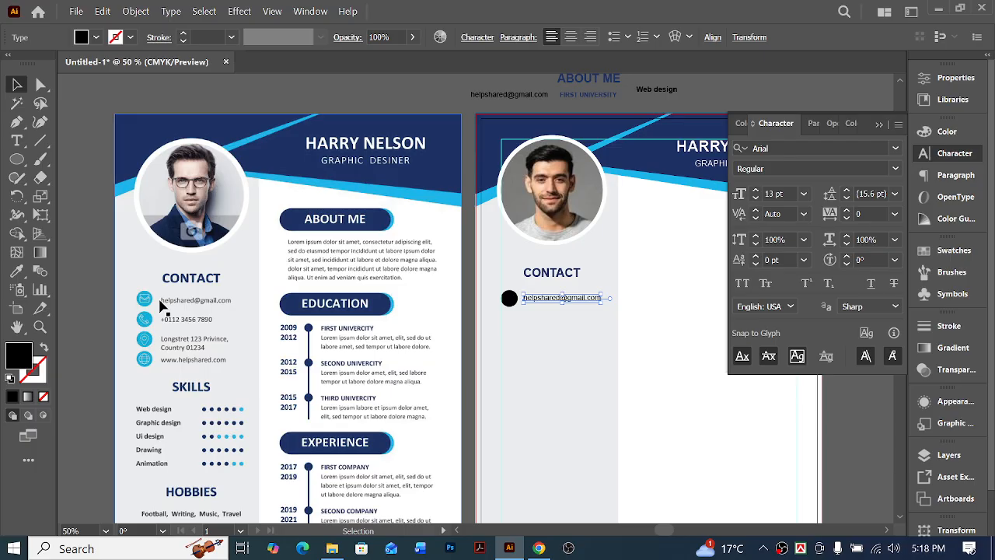
pyautogui.click(678, 339)
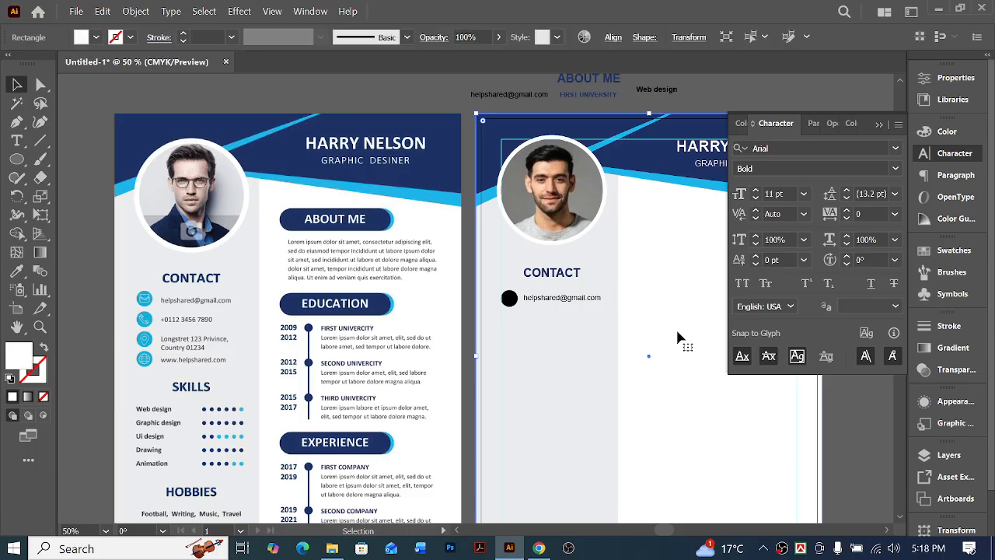
pyautogui.click(510, 299)
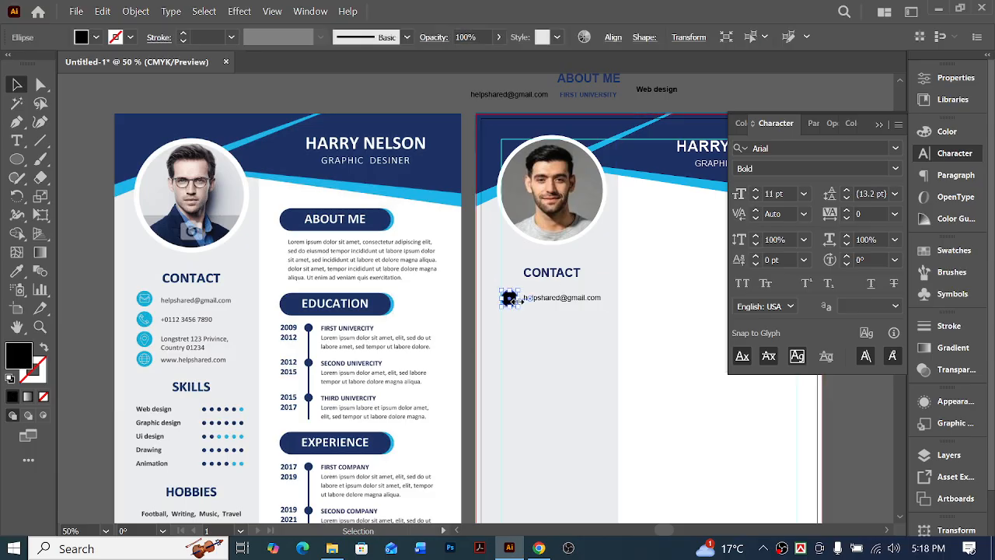
pyautogui.click(16, 270)
pyautogui.click(451, 194)
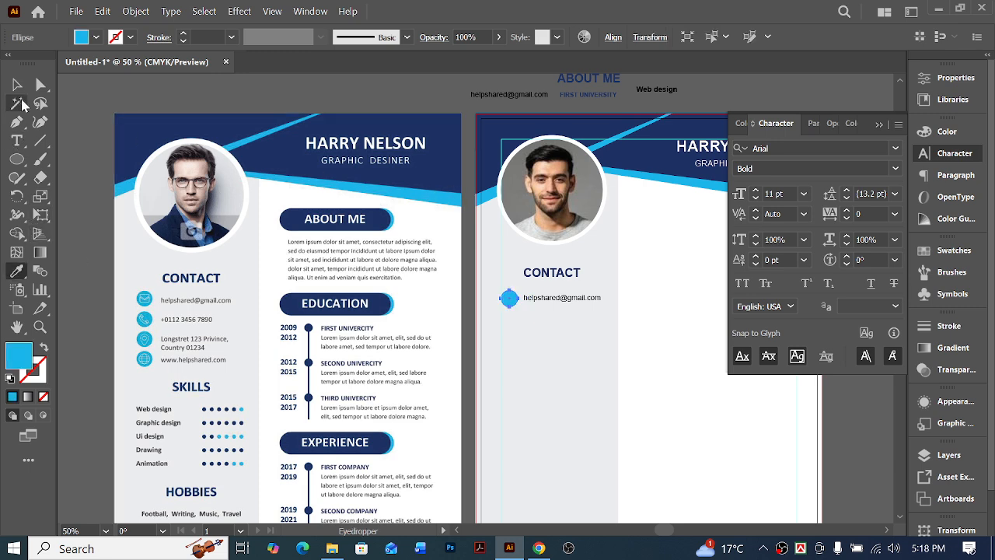
pyautogui.press('v')
pyautogui.click(692, 325)
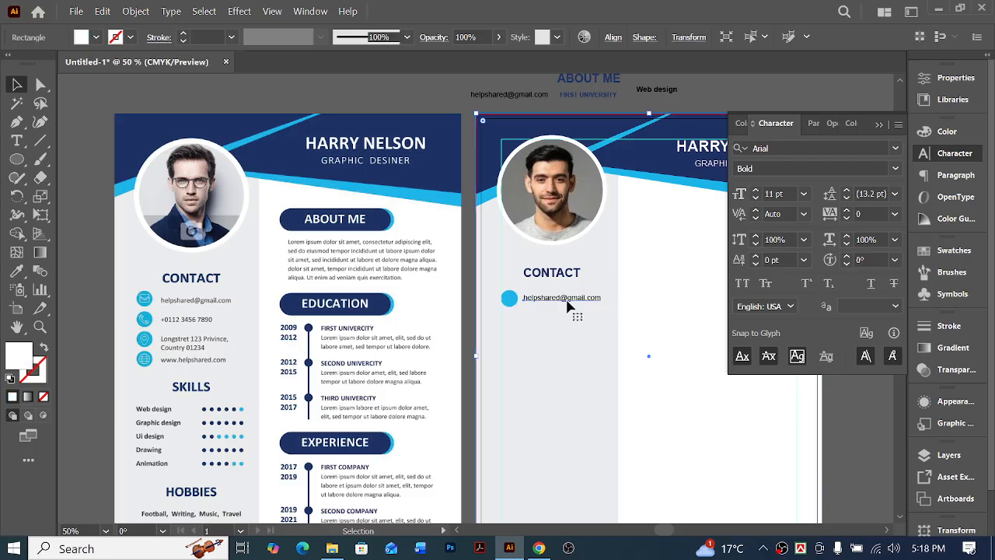
pyautogui.click(571, 299)
pyautogui.keyDown('shift'); pyautogui.click(509, 300); pyautogui.keyUp('shift')
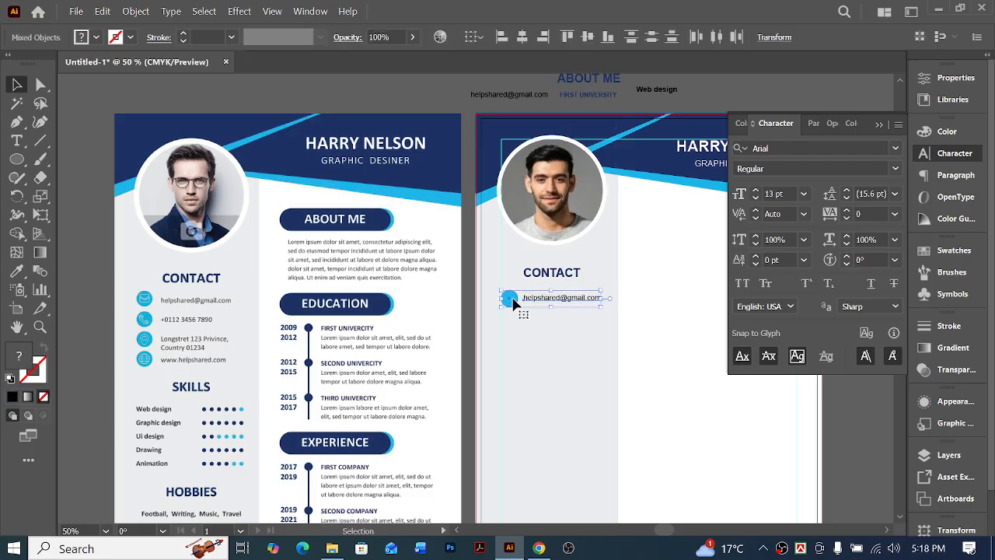
pyautogui.keyDown('ctrl'); pyautogui.click(505, 310); pyautogui.keyUp('ctrl')
pyautogui.keyDown('ctrl'); pyautogui.click(502, 292); pyautogui.keyUp('ctrl')
pyautogui.keyDown('ctrl'); pyautogui.click(501, 291); pyautogui.keyUp('ctrl')
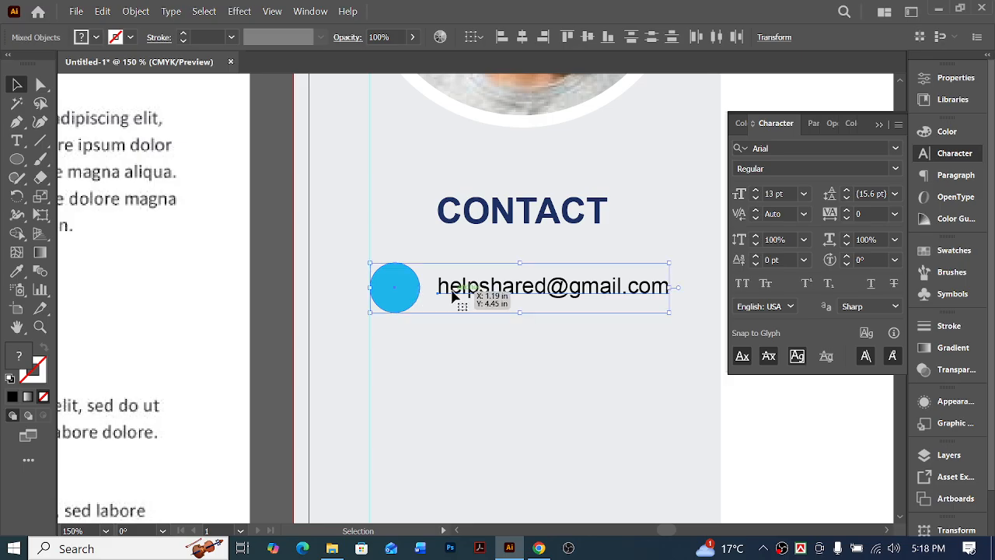
pyautogui.hotkey('ctrl', '-')
pyautogui.hotkey('ctrl', '-')
pyautogui.hotkey('ctrl', '-')
pyautogui.hotkey('ctrl', '-')
pyautogui.hotkey('ctrl', '-')
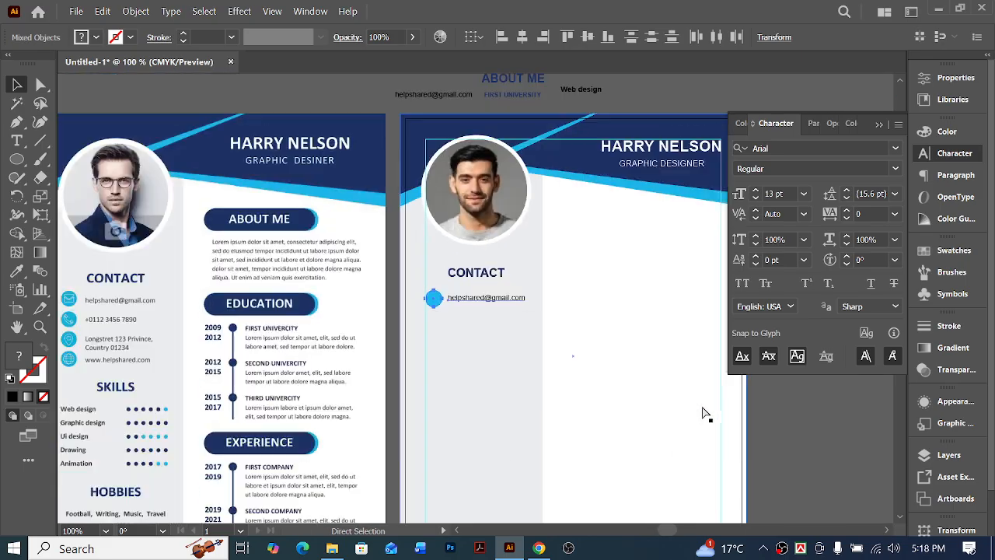
pyautogui.click(702, 412)
pyautogui.moveTo(662, 472); pyautogui.dragTo(440, 328)
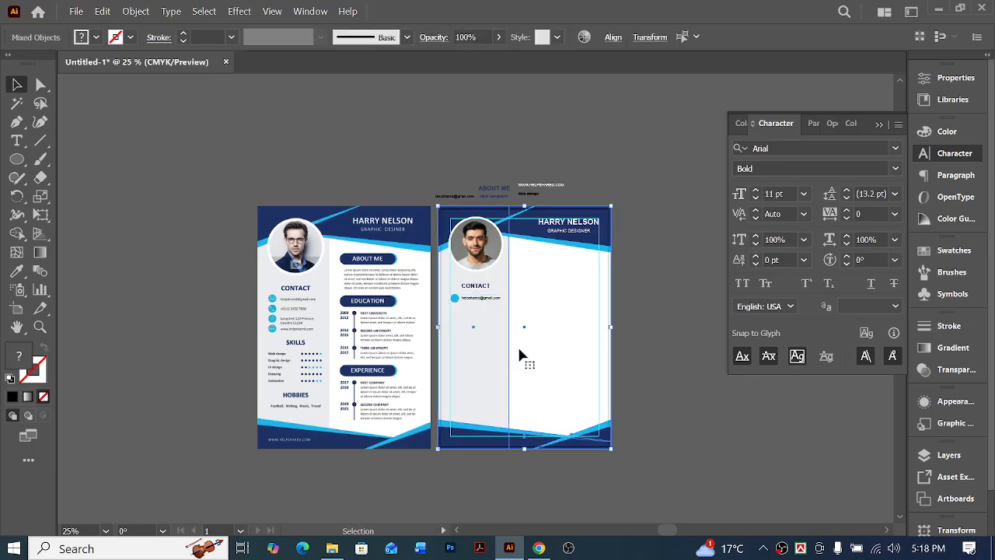
pyautogui.click(695, 258)
pyautogui.click(542, 220)
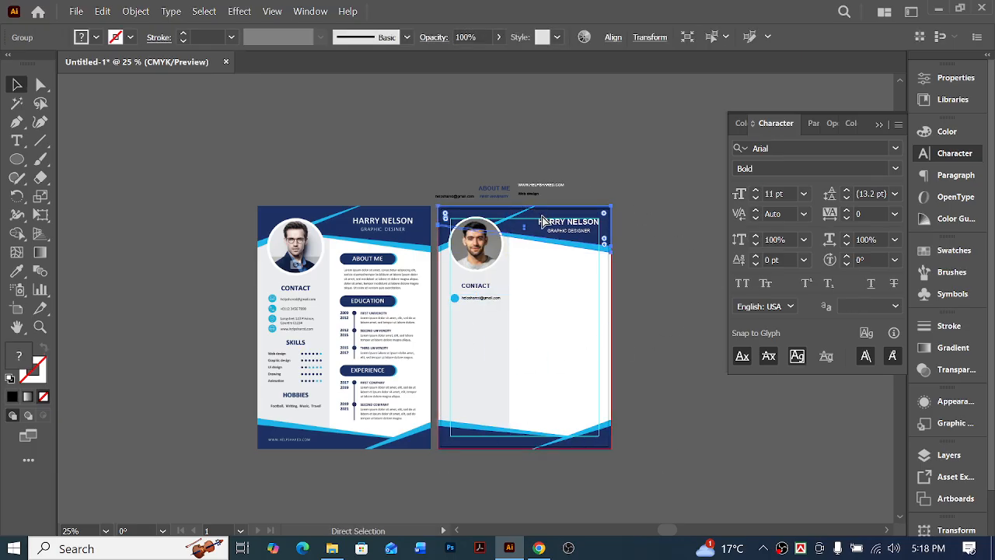
pyautogui.click(545, 240)
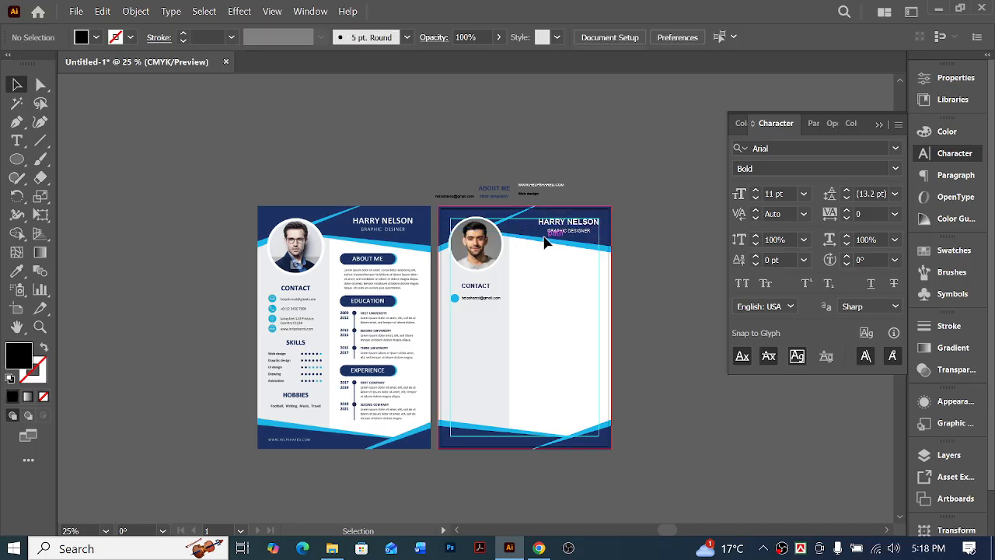
pyautogui.click(490, 245)
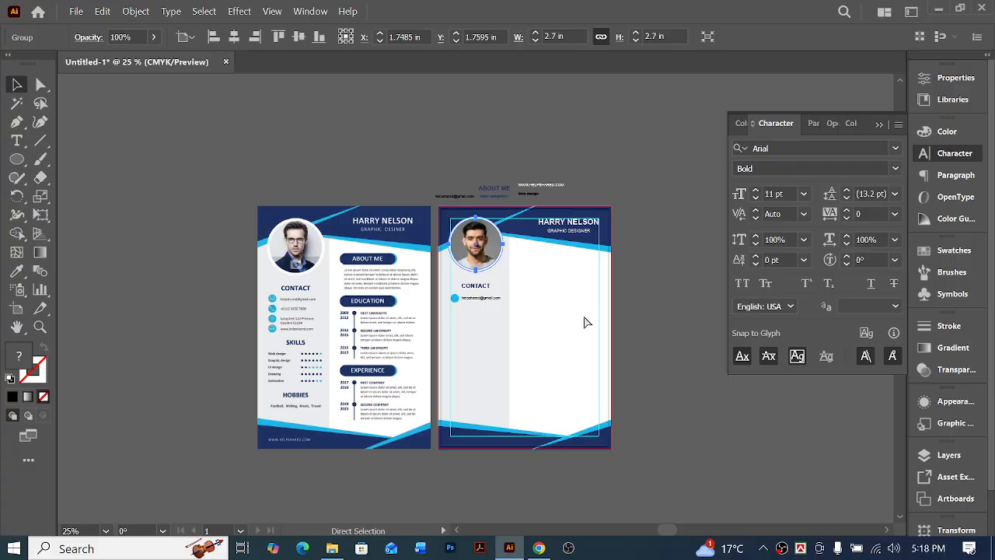
pyautogui.click(586, 321)
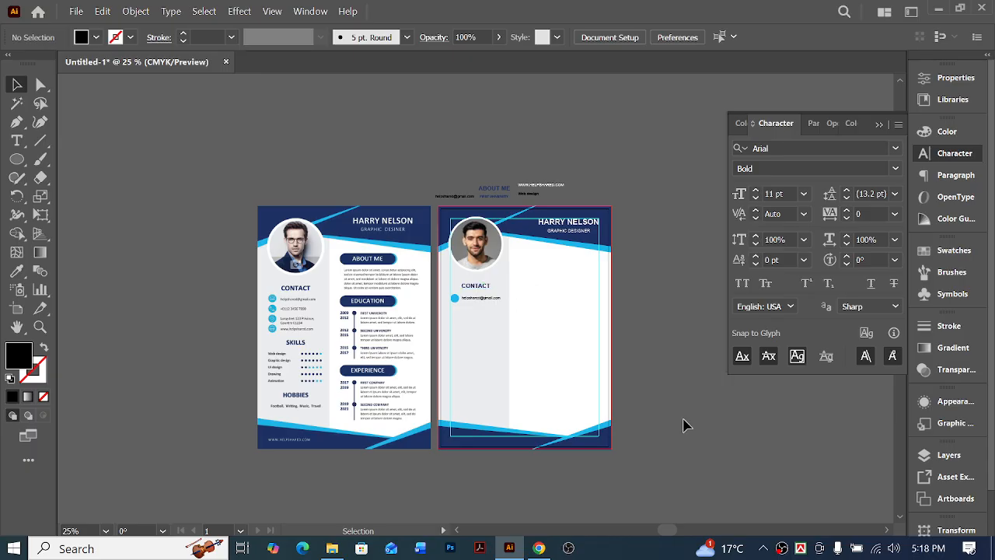
# Group the light blue circle and the email line under the CONTACT heading
pyautogui.keyDown('ctrl'); pyautogui.click(457, 331); pyautogui.keyUp('ctrl')
pyautogui.keyDown('ctrl'); pyautogui.click(482, 278); pyautogui.keyUp('ctrl')
pyautogui.keyDown('ctrl'); pyautogui.click(482, 278); pyautogui.keyUp('ctrl')
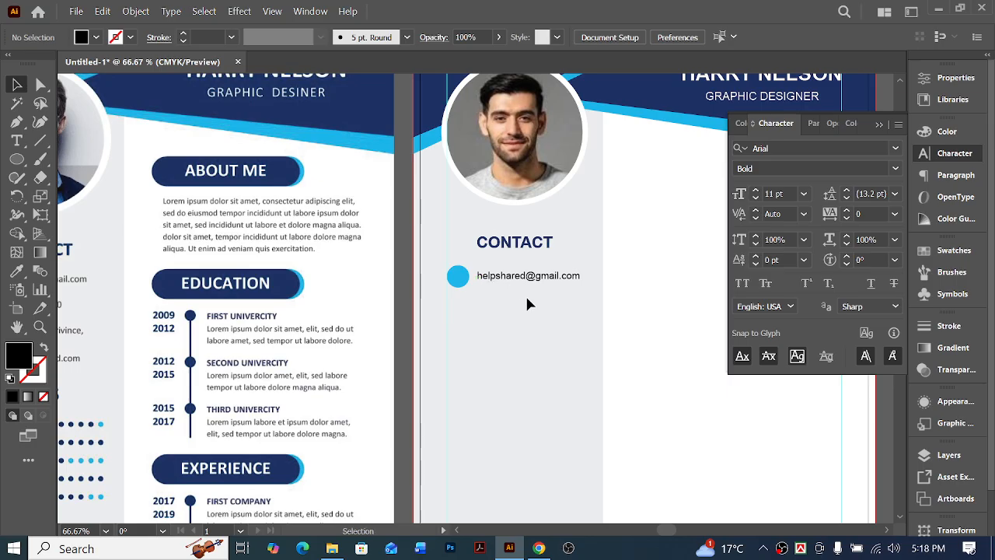
pyautogui.moveTo(531, 292); pyautogui.dragTo(458, 268)
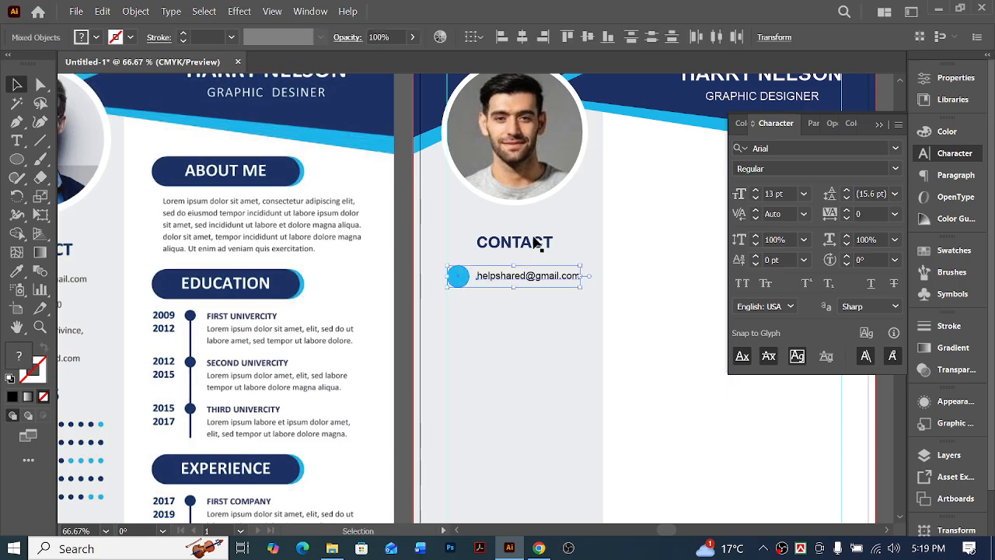
pyautogui.press('a')
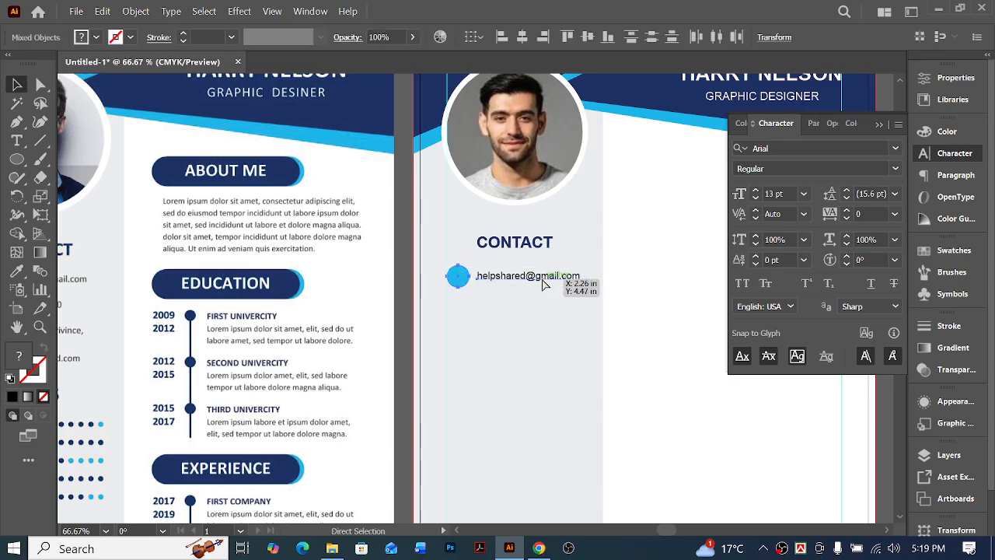
pyautogui.press('v')
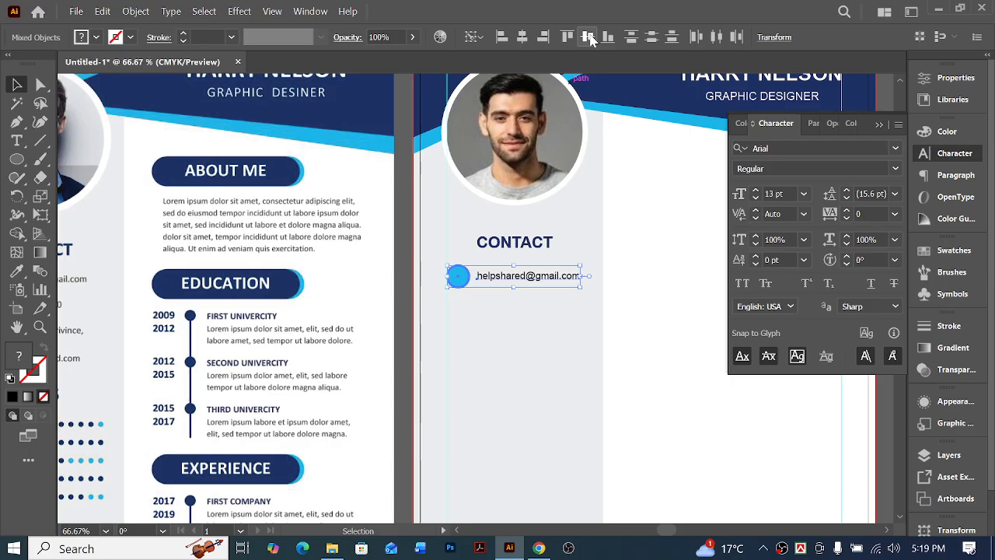
pyautogui.hotkey('ctrl', 'g')
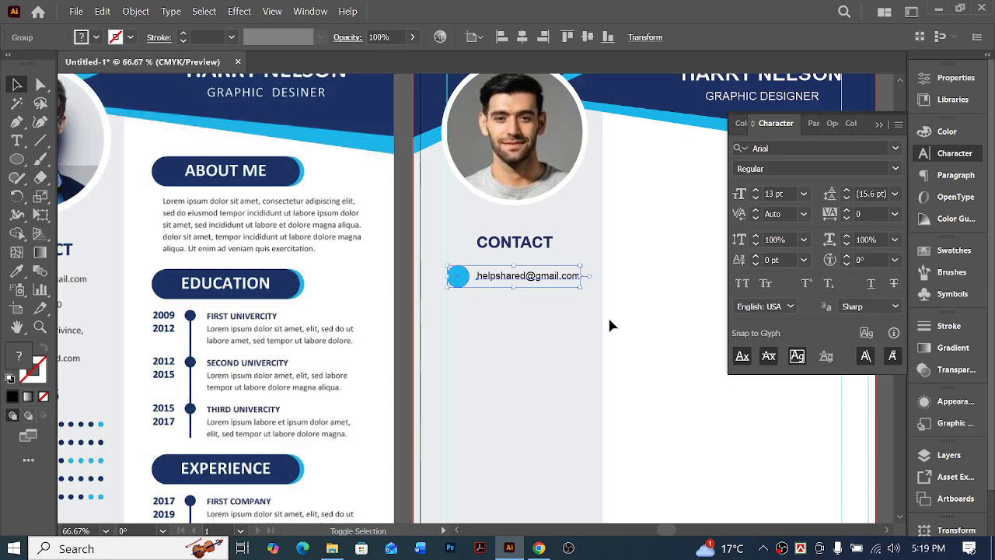
# Bring the grouped email row up to the CONTACT heading and space it two large nudges below
pyautogui.hotkey('shift', 'Up')
pyautogui.hotkey('shift', 'Up')
pyautogui.hotkey('shift', 'Up')
pyautogui.press('Up')
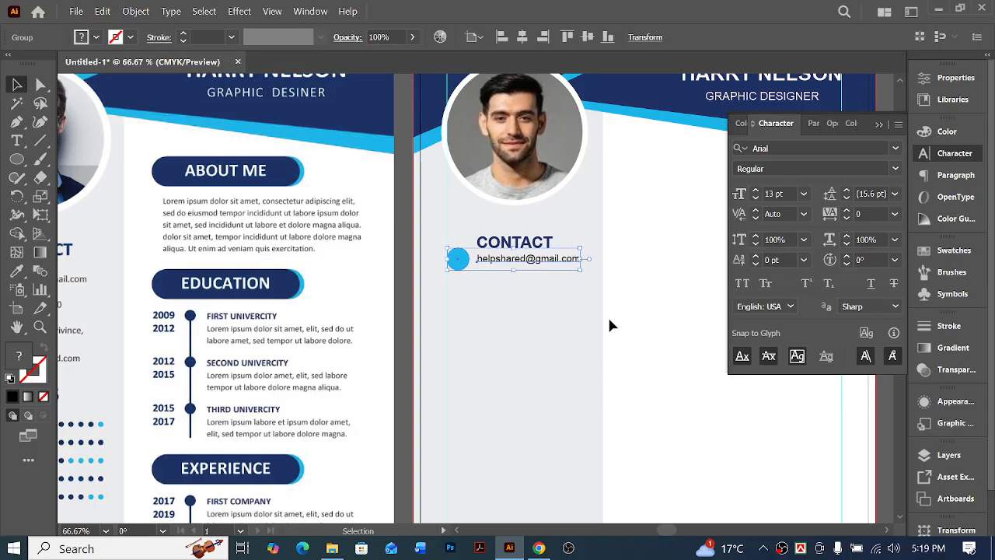
pyautogui.hotkey('shift', 'Down')
pyautogui.hotkey('shift', 'Down')
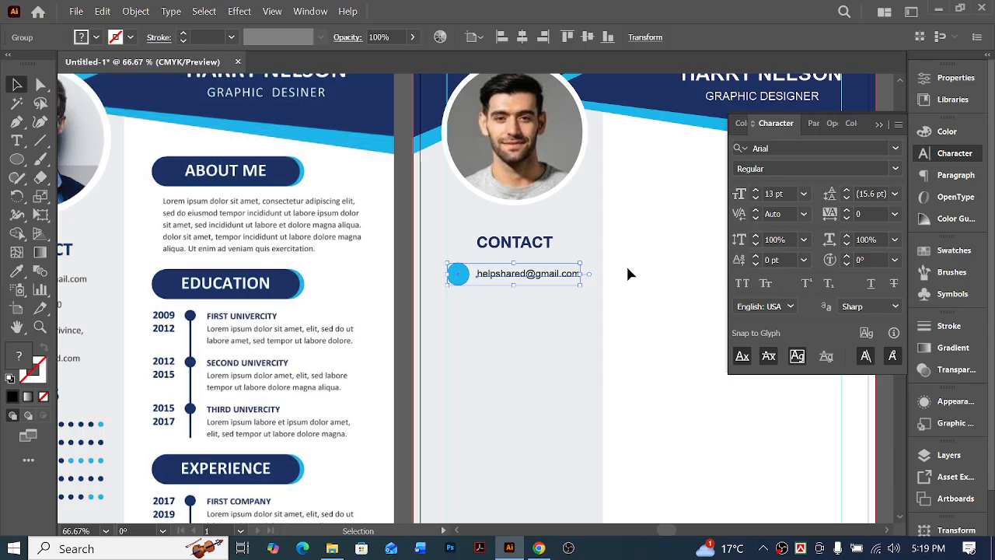
# Duplicate the email row directly below itself and leave a gap of one large nudge between the rows
pyautogui.click(637, 356)
pyautogui.hscroll(-1, 638, 356)
pyautogui.scroll(-1, 637, 356)
pyautogui.hscroll(-1, 617, 322)
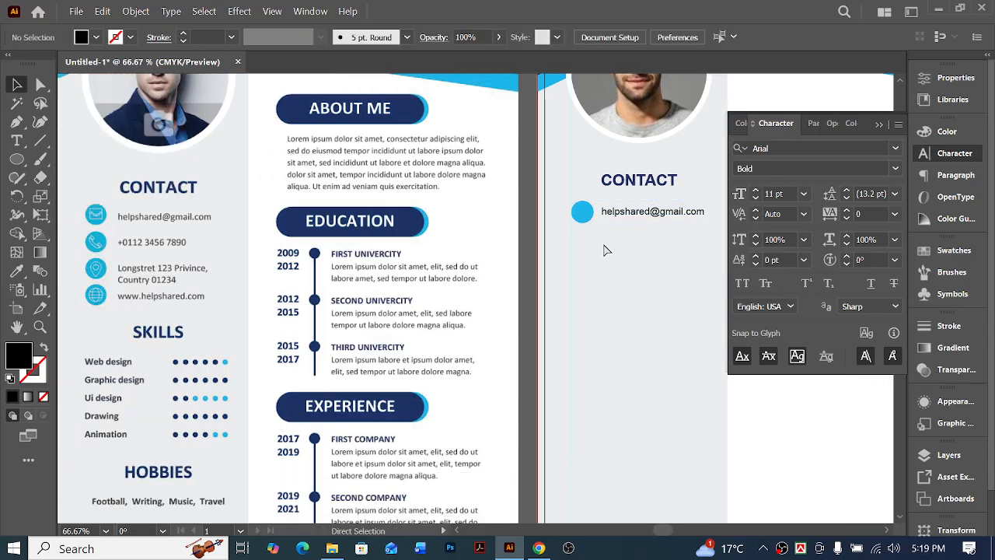
pyautogui.click(628, 215)
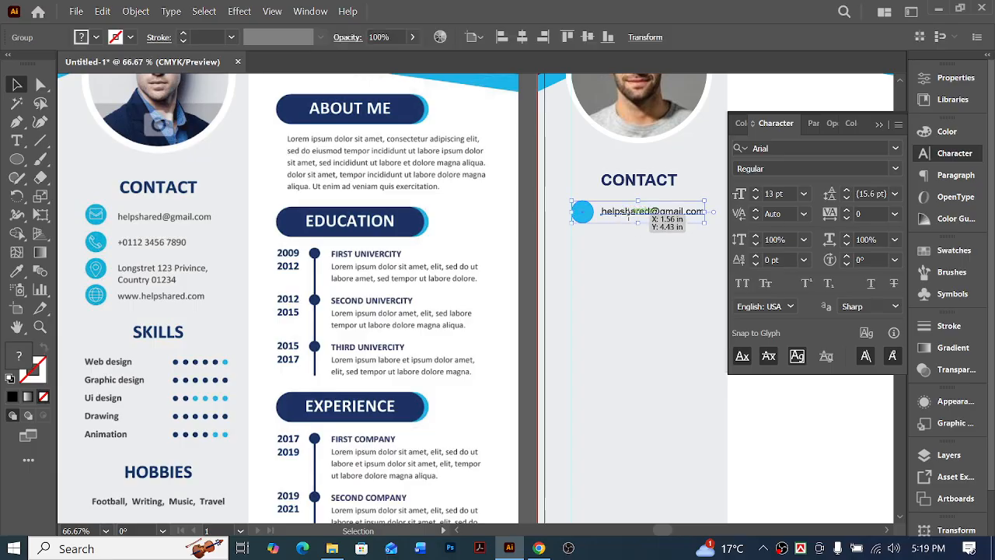
pyautogui.moveTo(628, 215); pyautogui.dragTo(632, 242)
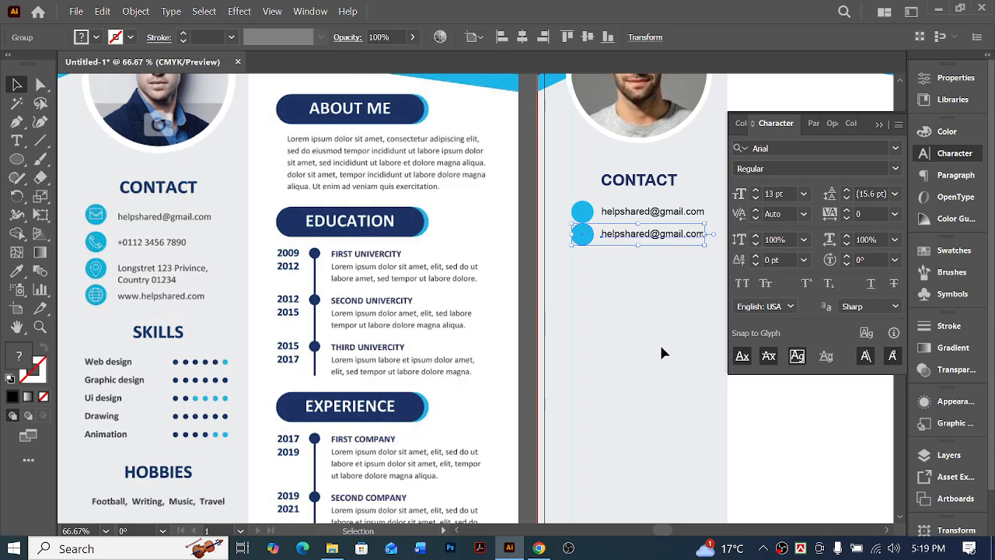
pyautogui.hotkey('shift', 'Down')
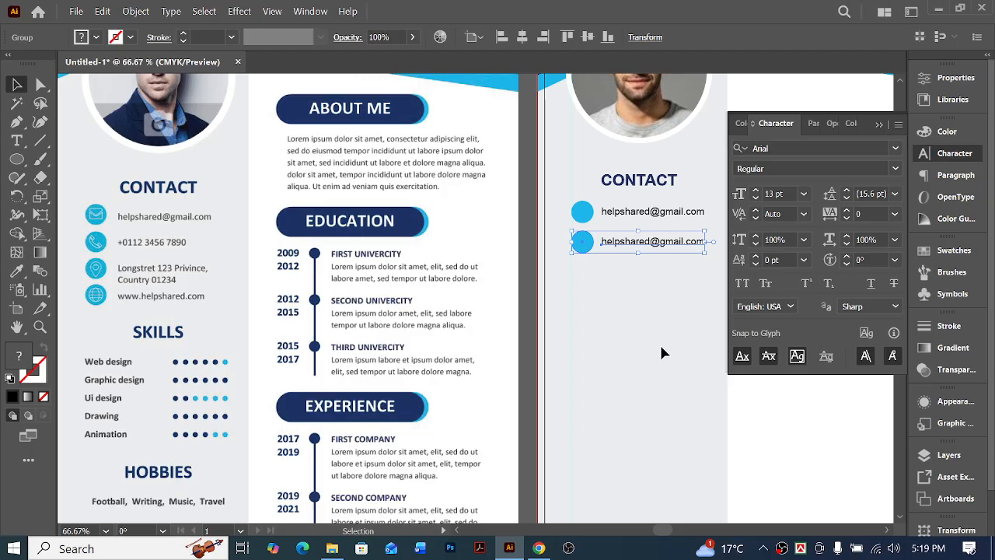
# Add two more copies of the contact row below with the same spacing, making four rows
pyautogui.press('a')
pyautogui.hscroll(2, 639, 337)
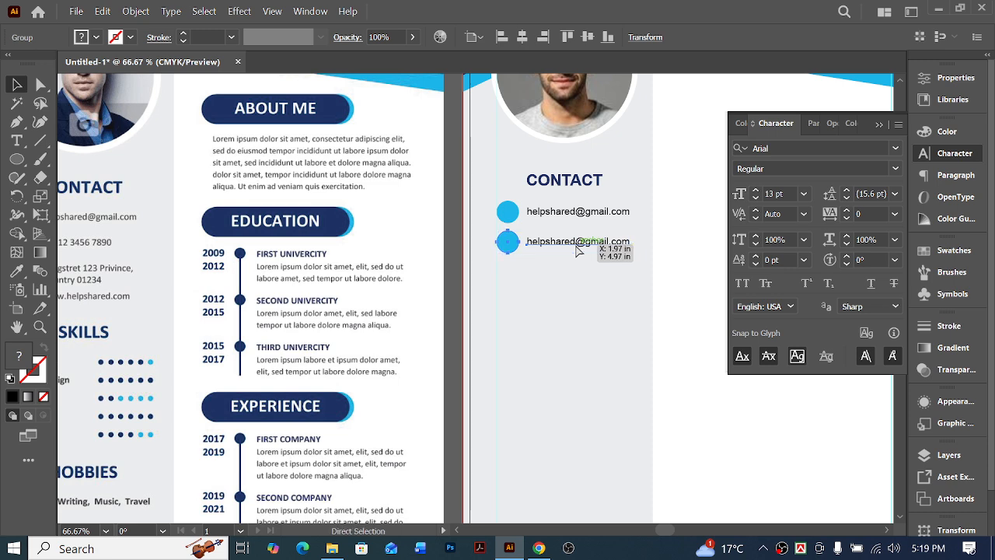
pyautogui.moveTo(576, 247); pyautogui.dragTo(572, 302)
pyautogui.hotkey('shift', 'Down')
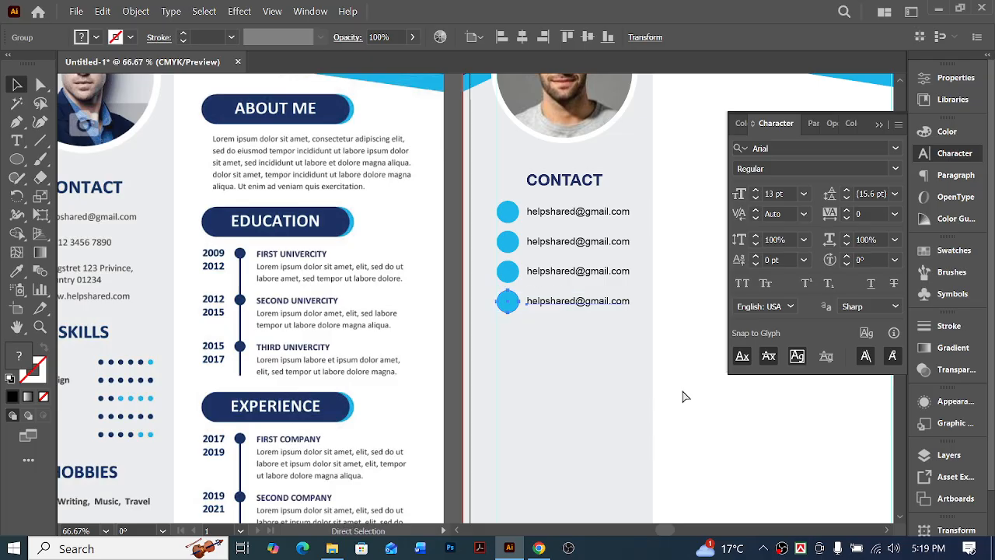
pyautogui.hscroll(-1, 681, 389)
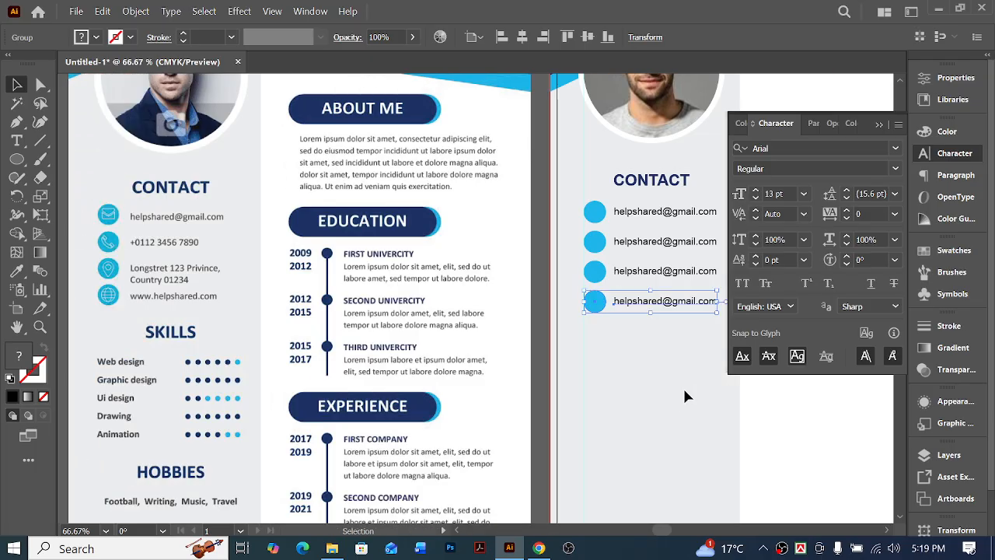
pyautogui.click(765, 425)
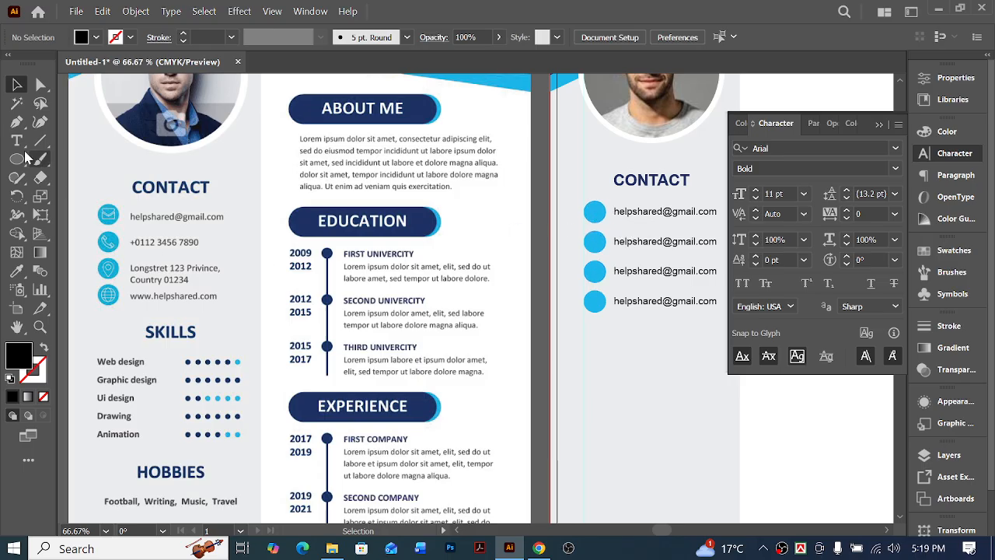
# Add a second text line with the country and postal code to the third contact row
pyautogui.hscroll(1, 566, 324)
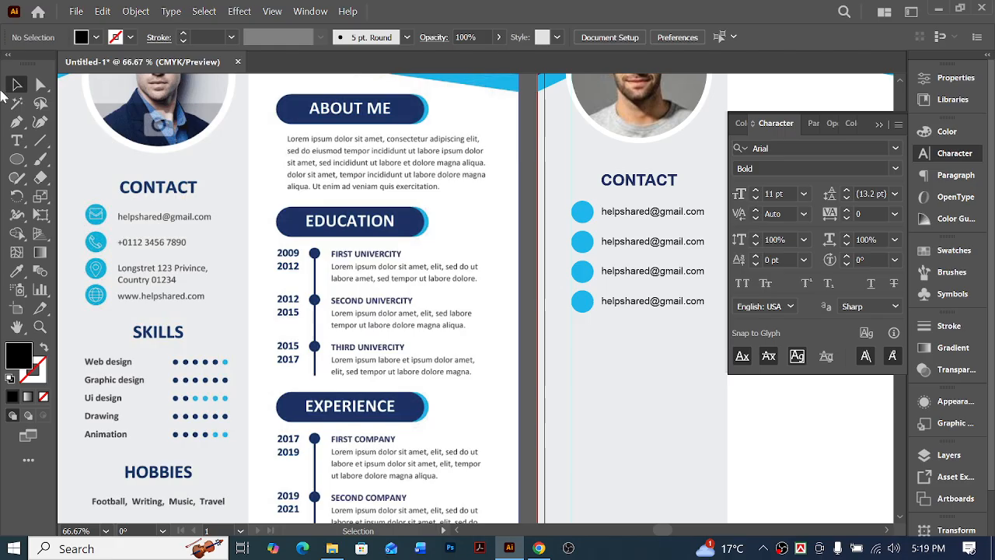
pyautogui.click(41, 84)
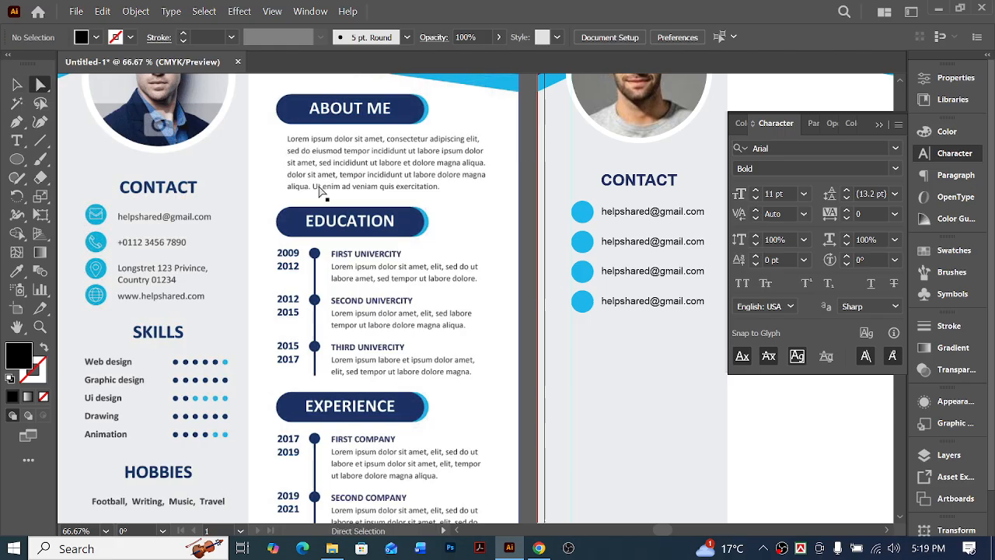
pyautogui.click(645, 217)
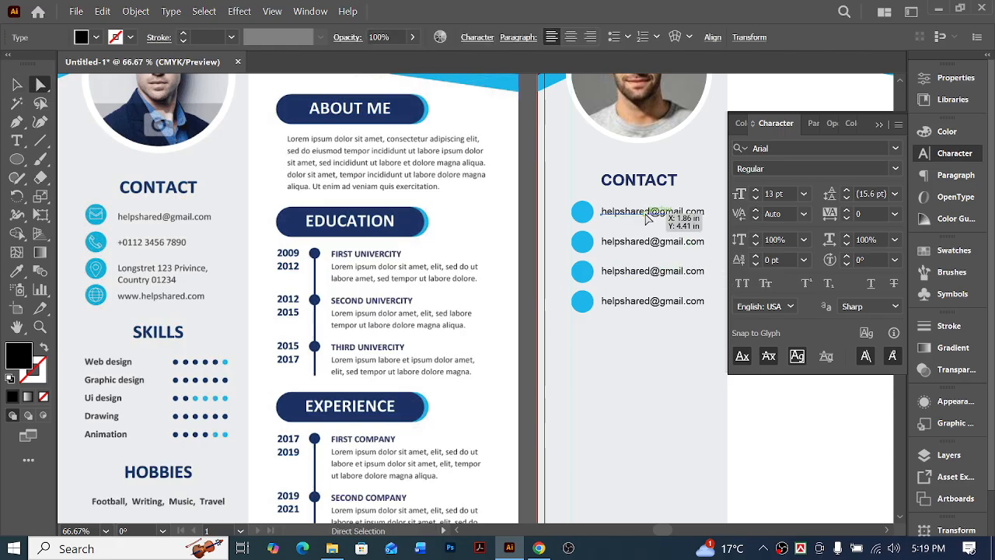
pyautogui.doubleClick(645, 271)
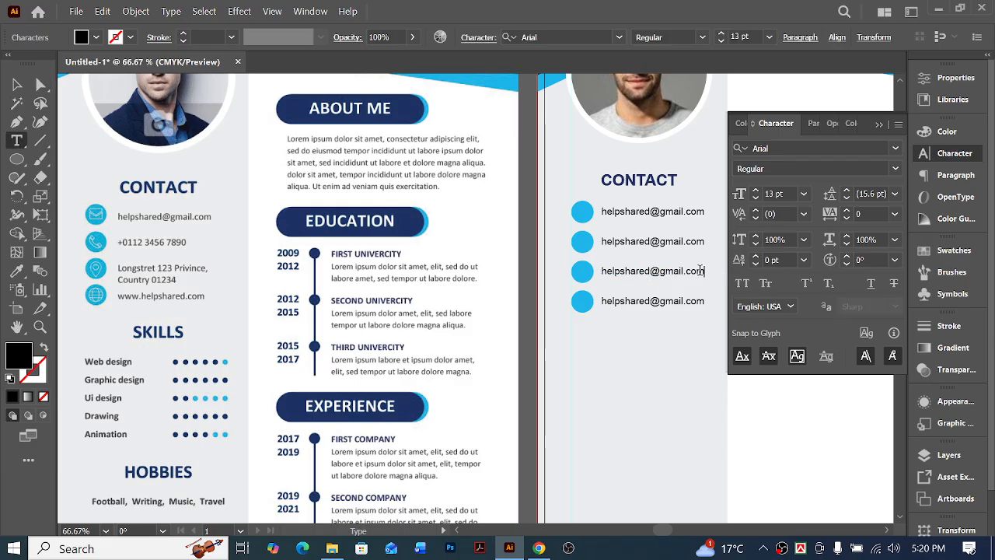
pyautogui.press('Return')
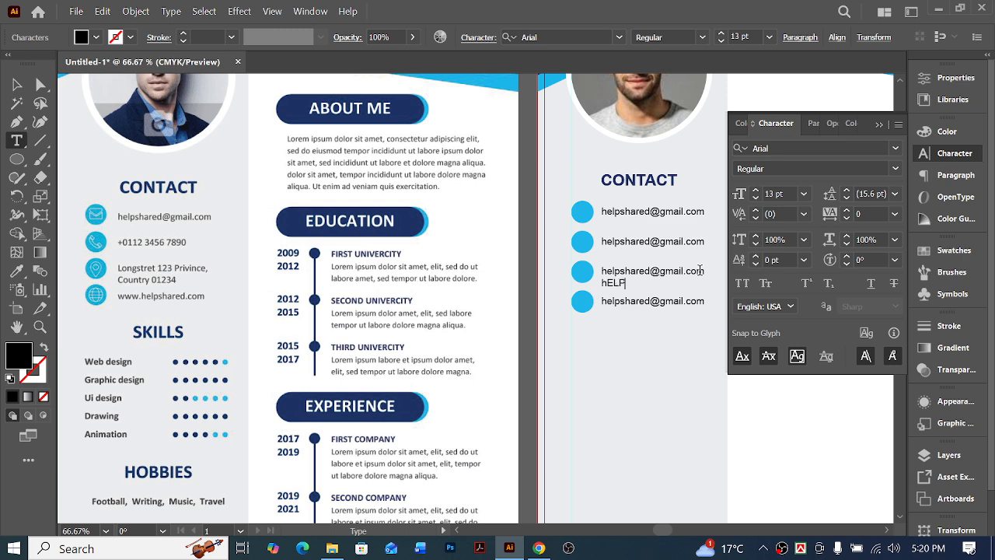
pyautogui.press('BackSpace')
pyautogui.click(10, 84)
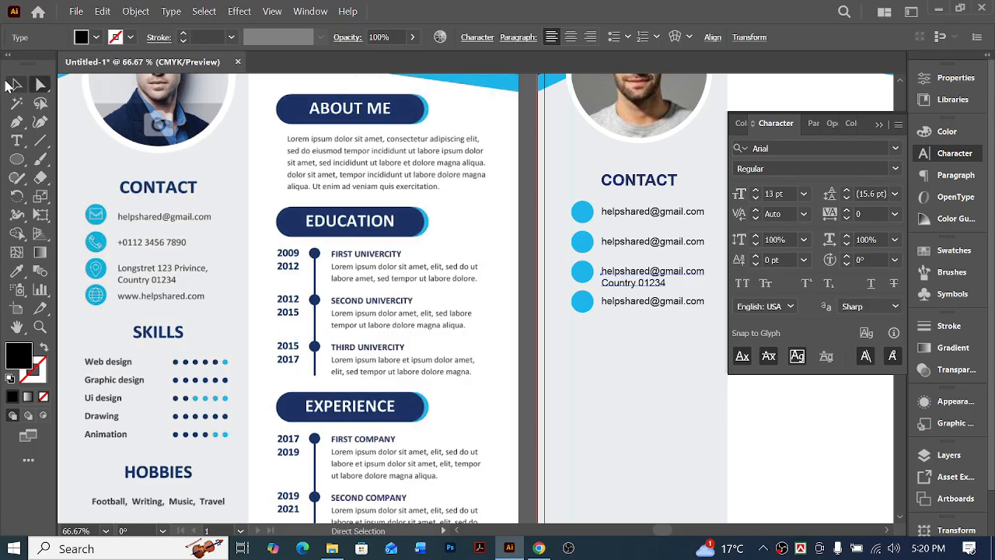
# Isolate the third contact row's group so its circle and two-line text can be edited separately
pyautogui.click(9, 84)
pyautogui.click(583, 272)
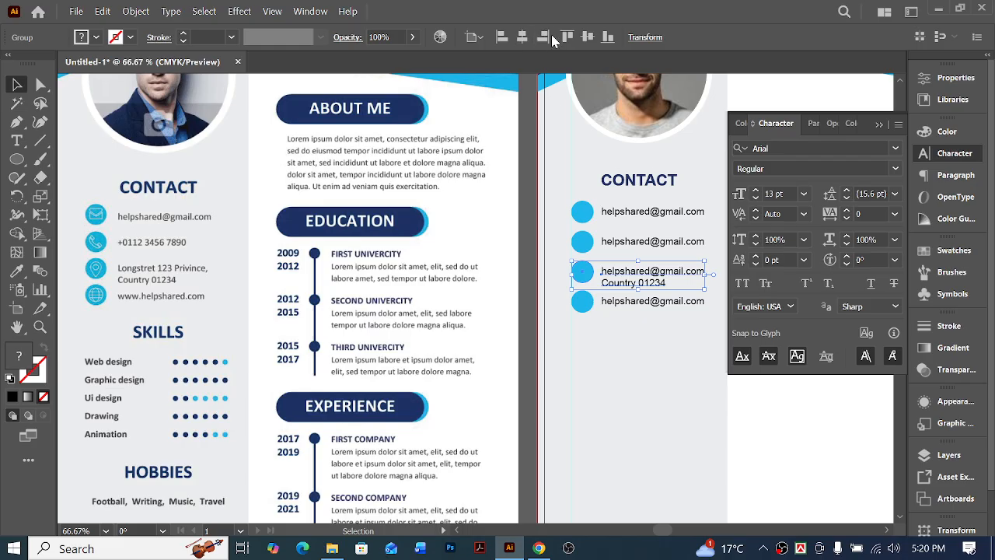
pyautogui.click(584, 286)
pyautogui.click(589, 271)
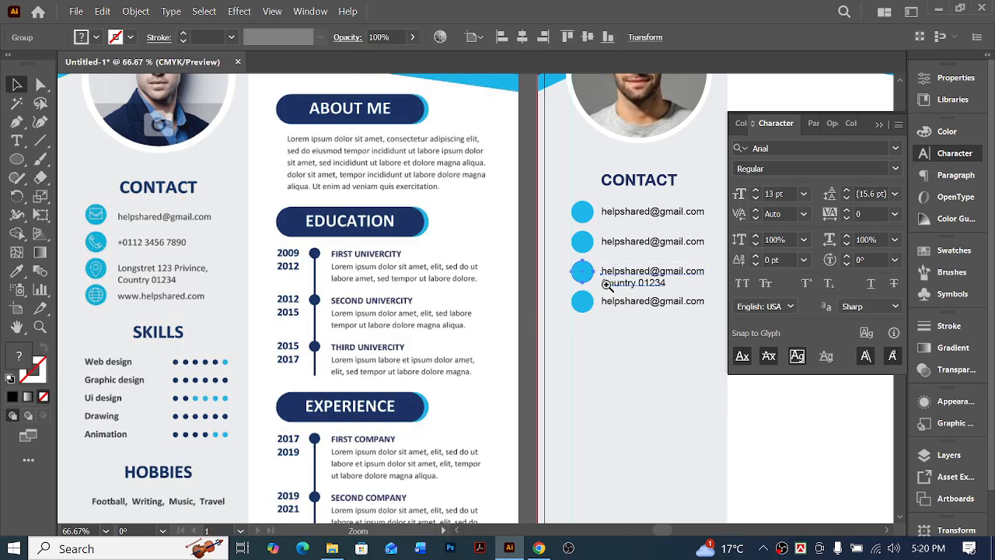
pyautogui.hotkey('ctrl', '=')
pyautogui.hotkey('ctrl', '=')
pyautogui.hotkey('ctrl', '=')
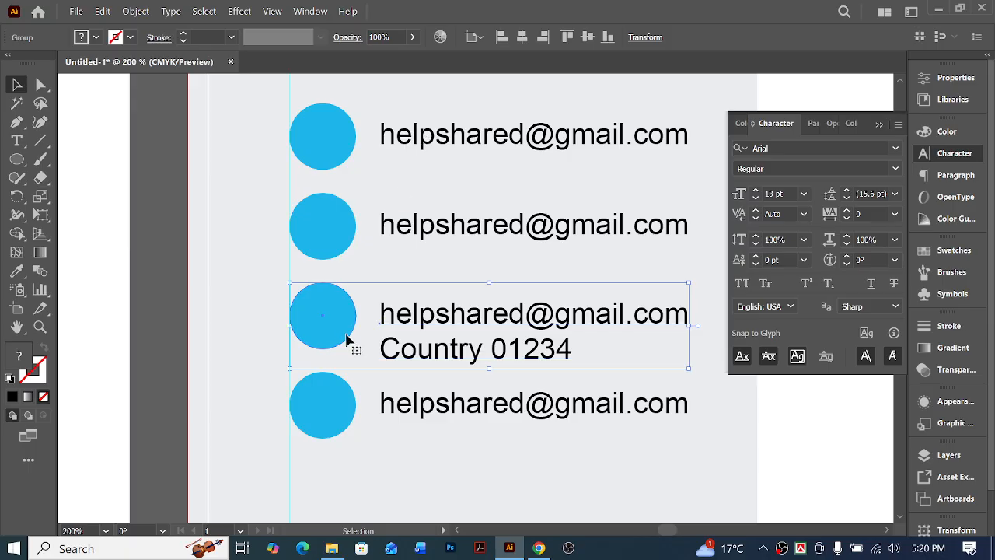
pyautogui.click(262, 340)
pyautogui.click(340, 328)
pyautogui.doubleClick(335, 324)
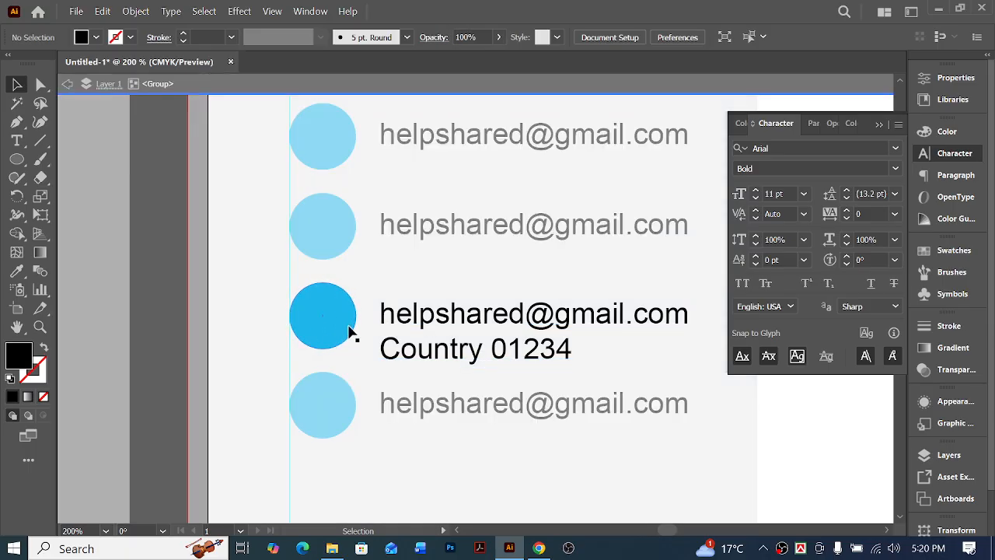
# Centre the third contact row's two-line text vertically on its circle and leave the group
pyautogui.click(333, 324)
pyautogui.keyDown('shift'); pyautogui.click(454, 317); pyautogui.keyUp('shift')
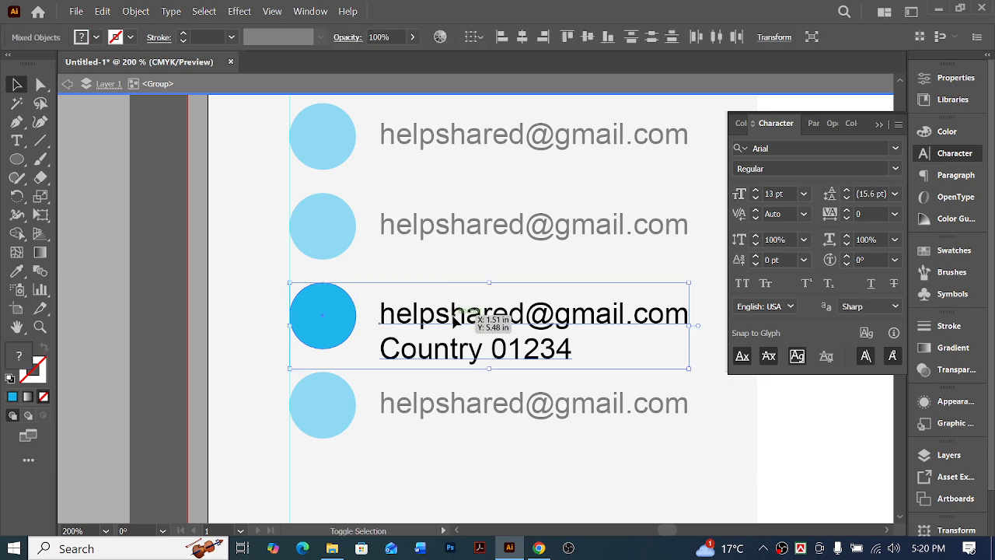
pyautogui.click(327, 310)
pyautogui.click(589, 38)
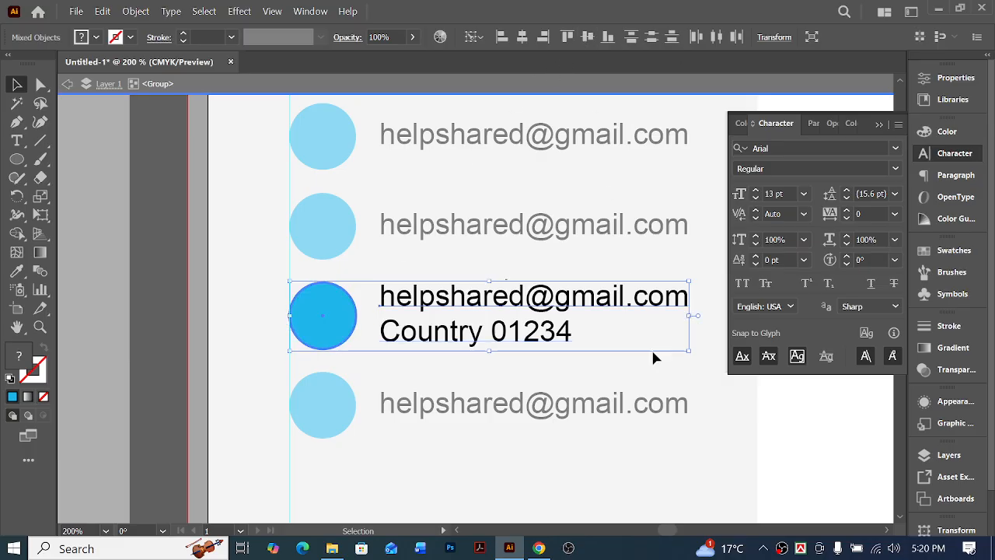
pyautogui.doubleClick(803, 424)
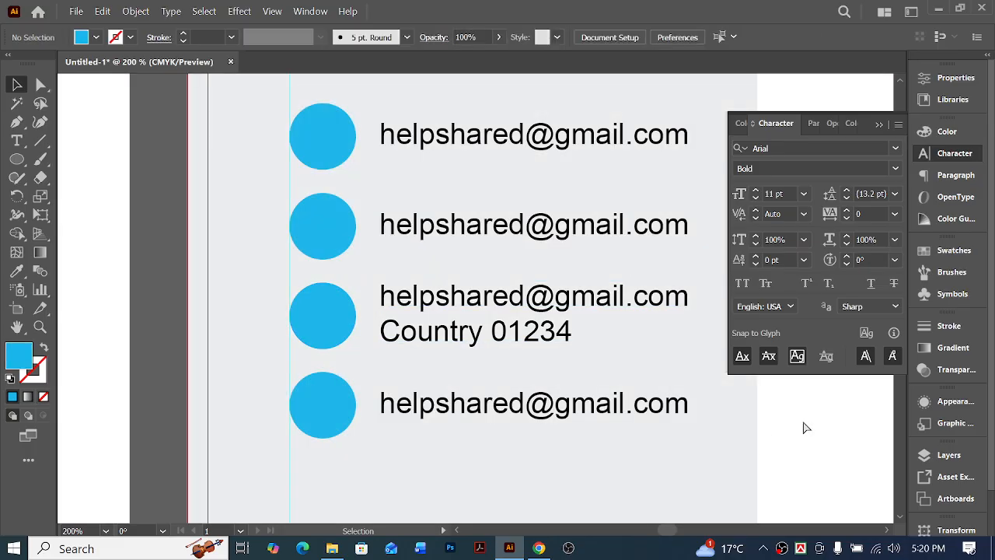
pyautogui.hotkey('ctrl', '-')
pyautogui.hotkey('ctrl', '-')
pyautogui.hotkey('ctrl', '-')
pyautogui.hotkey('ctrl', '-')
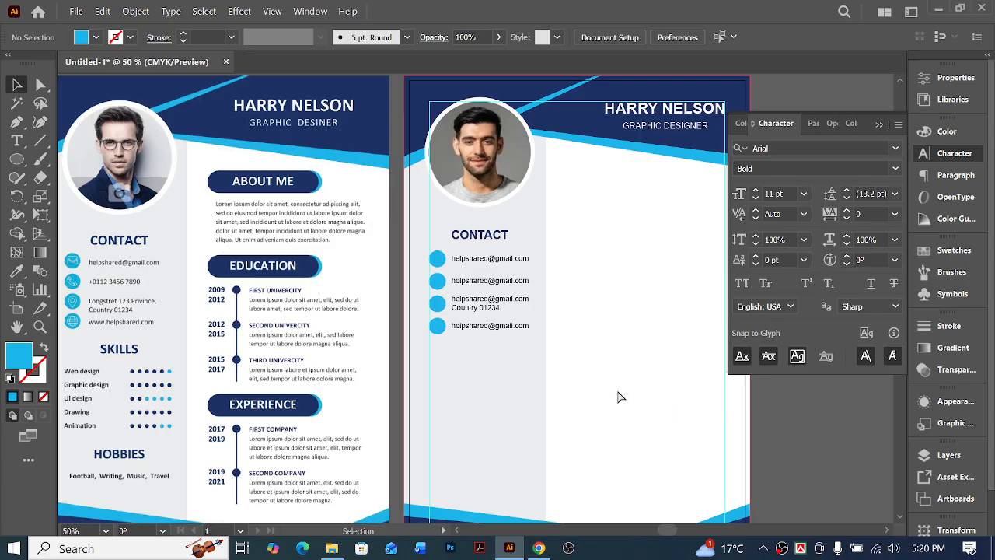
pyautogui.hscroll(-2, 621, 395)
pyautogui.hscroll(-1, 517, 380)
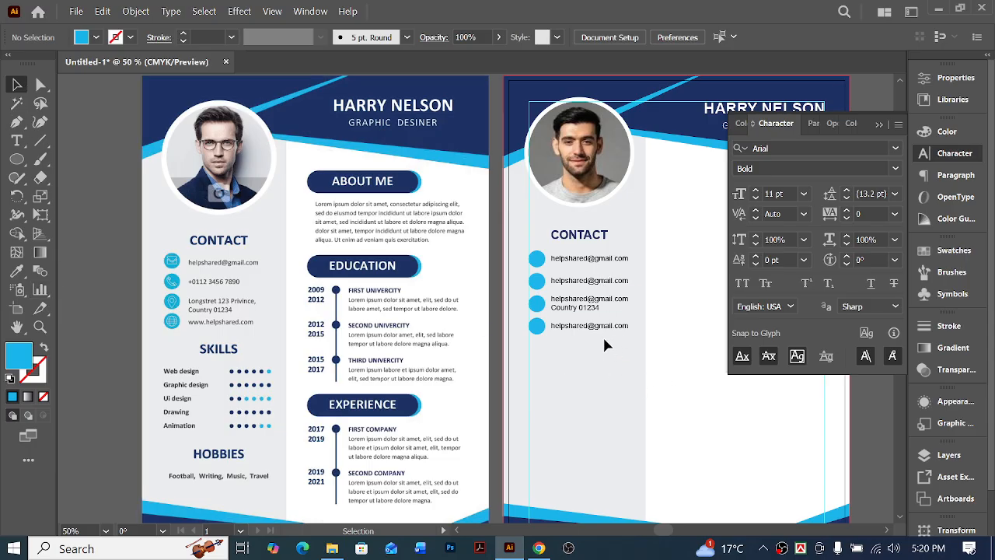
pyautogui.click(531, 261)
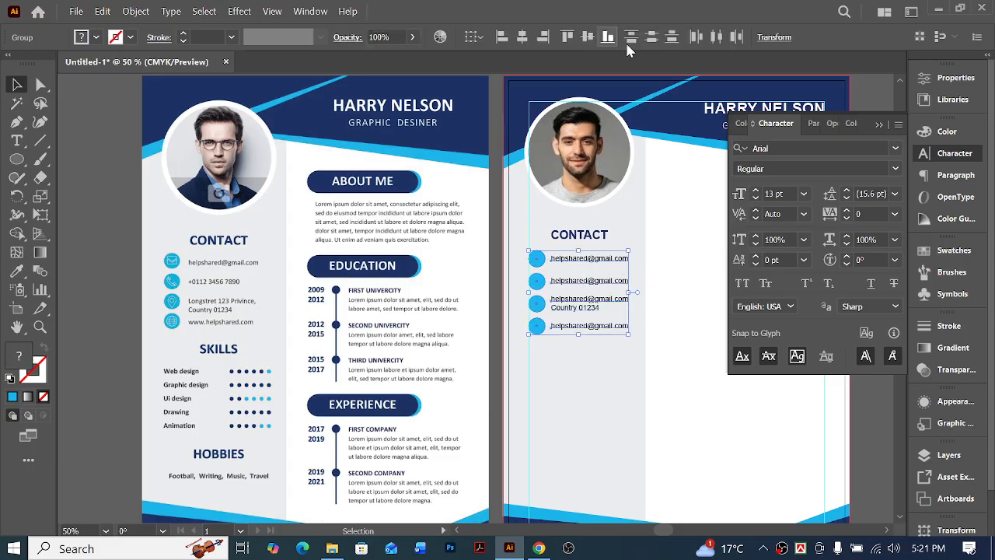
pyautogui.click(702, 392)
# Duplicate the CONTACT heading with its four rows directly below, leaving a gap of about three large nudges
pyautogui.hscroll(1, 660, 399)
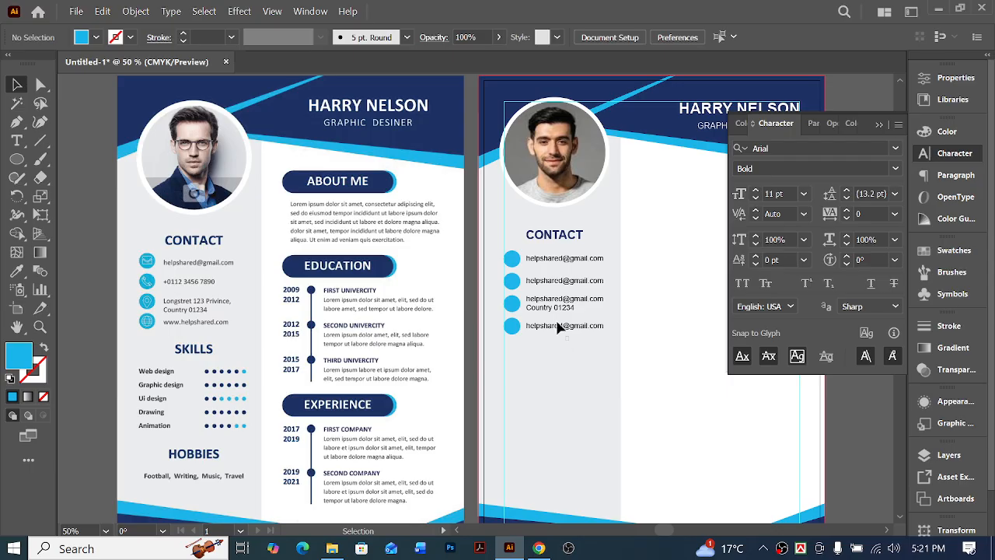
pyautogui.moveTo(513, 232); pyautogui.dragTo(509, 228)
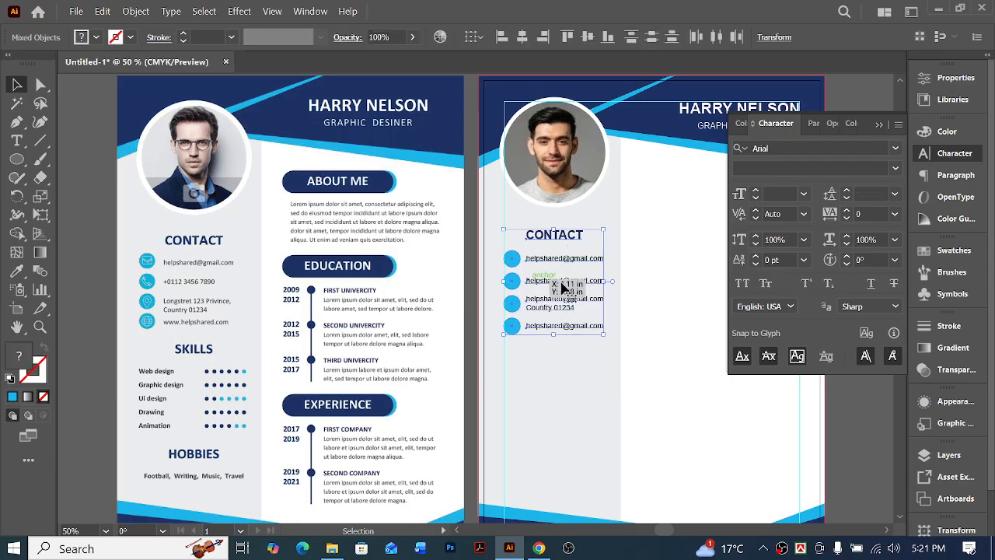
pyautogui.scroll(-1, 588, 266)
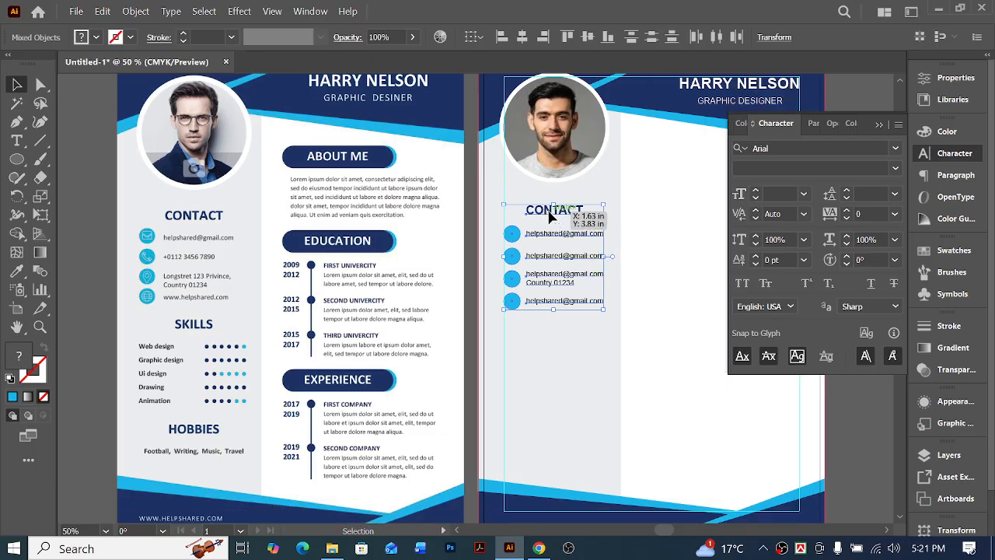
pyautogui.moveTo(549, 216); pyautogui.dragTo(544, 321)
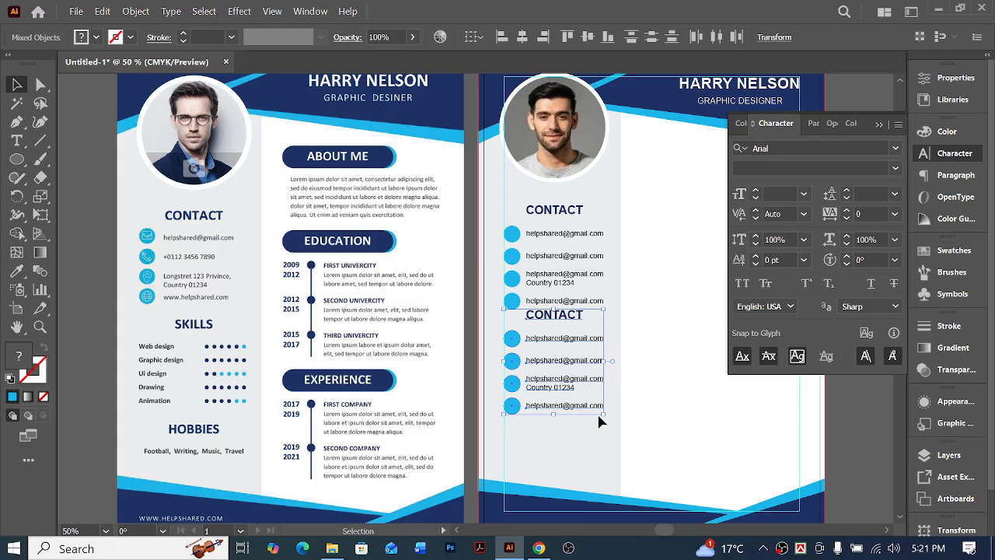
pyautogui.press('Up')
pyautogui.hotkey('shift', 'Down')
pyautogui.hotkey('shift', 'Down')
pyautogui.hotkey('shift', 'Down')
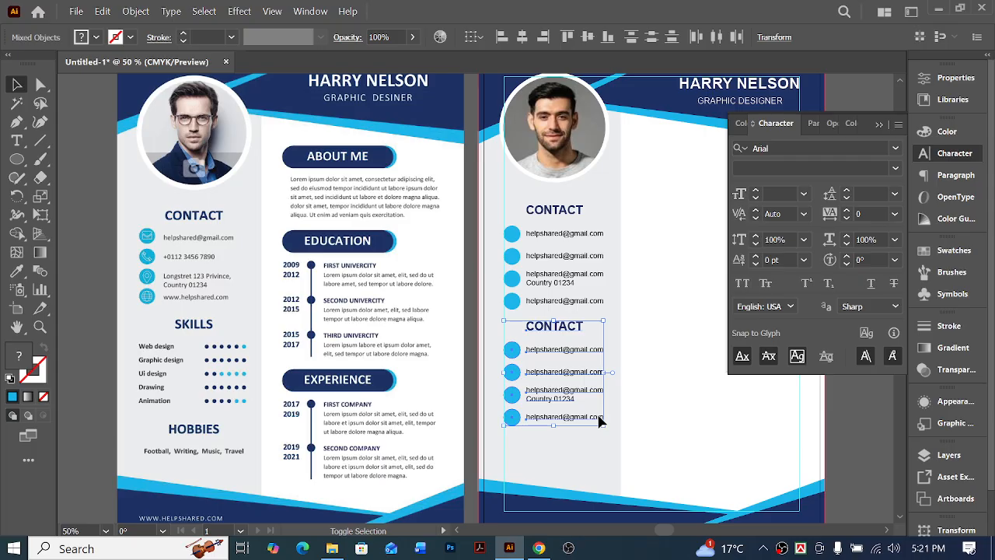
pyautogui.hotkey('shift', 'Down')
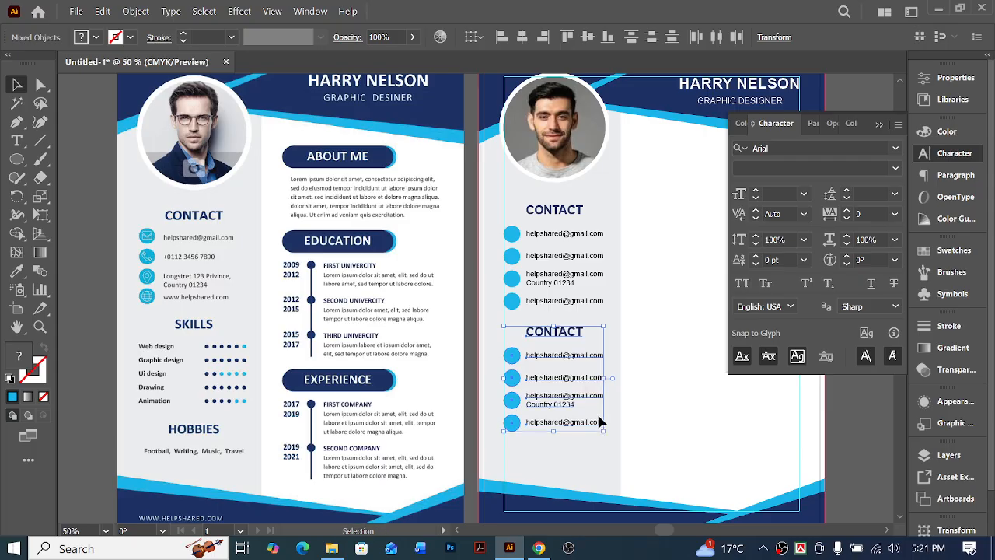
# Delete the light blue circle from the first row of the duplicated contact block
pyautogui.click(683, 450)
pyautogui.hscroll(-3, 682, 450)
pyautogui.scroll(-3, 685, 431)
pyautogui.scroll(-1, 685, 434)
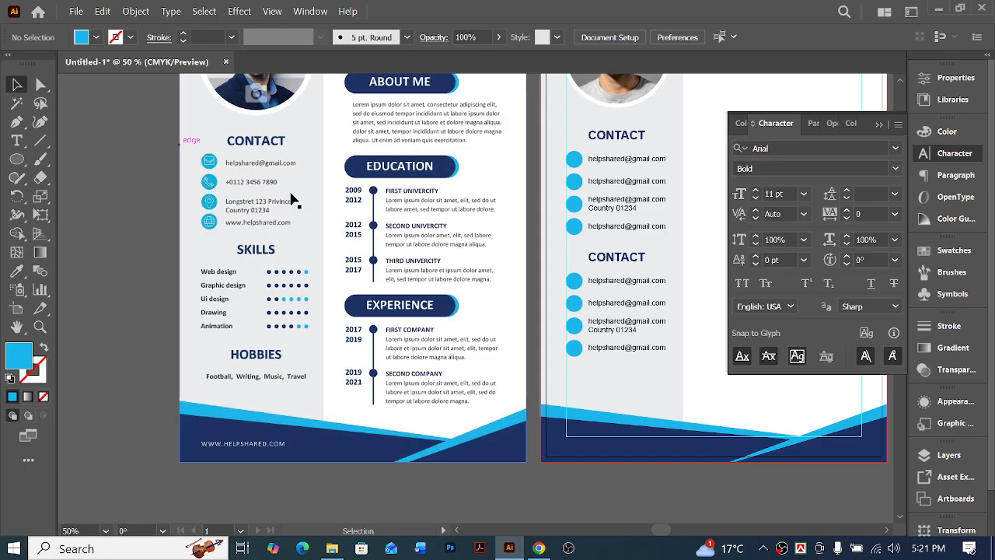
pyautogui.click(576, 284)
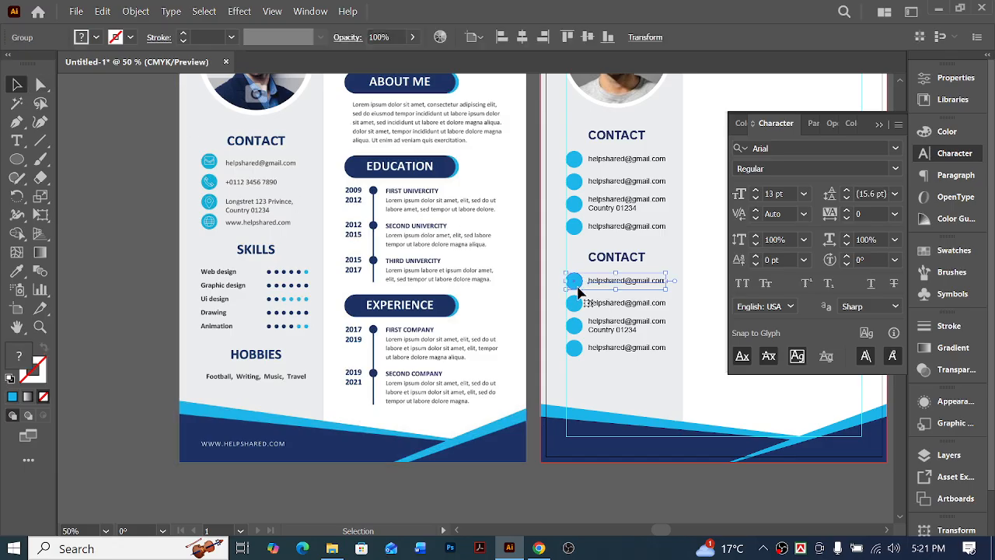
pyautogui.click(597, 347)
pyautogui.click(488, 262)
pyautogui.click(451, 300)
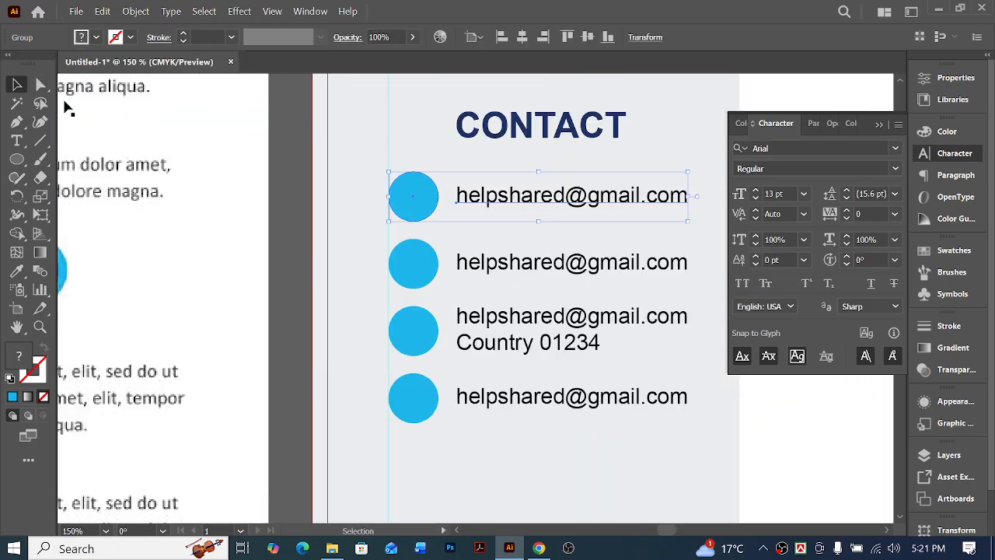
pyautogui.click(41, 84)
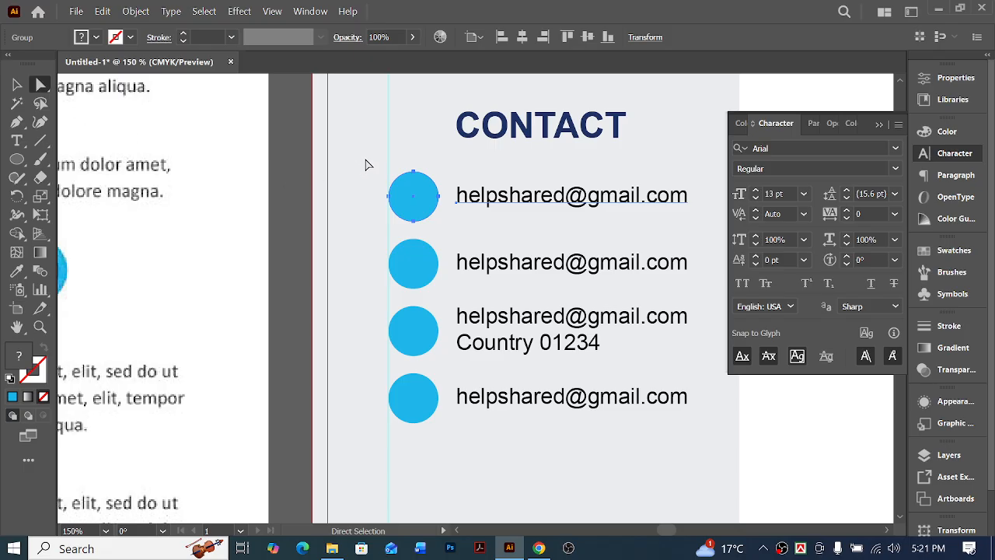
pyautogui.click(428, 204)
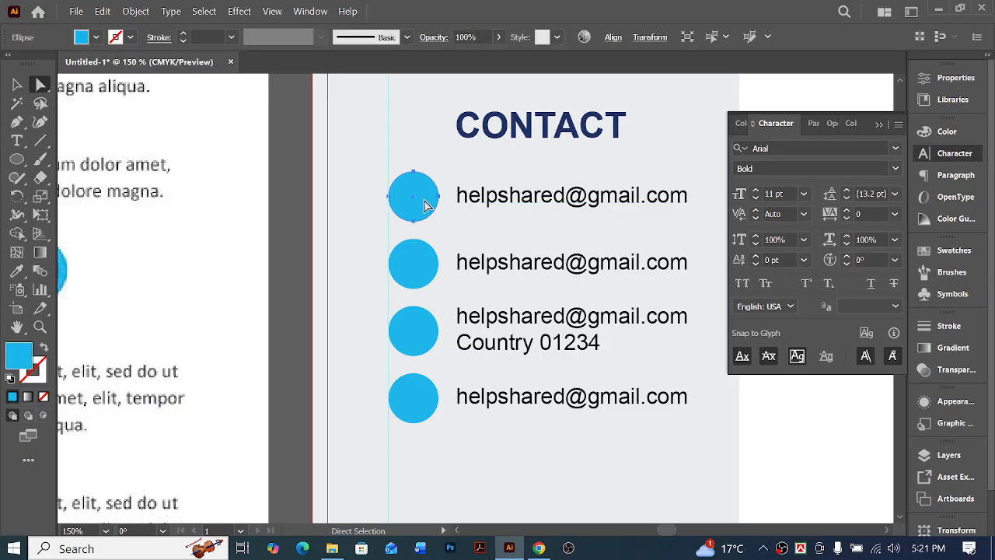
pyautogui.press('Delete')
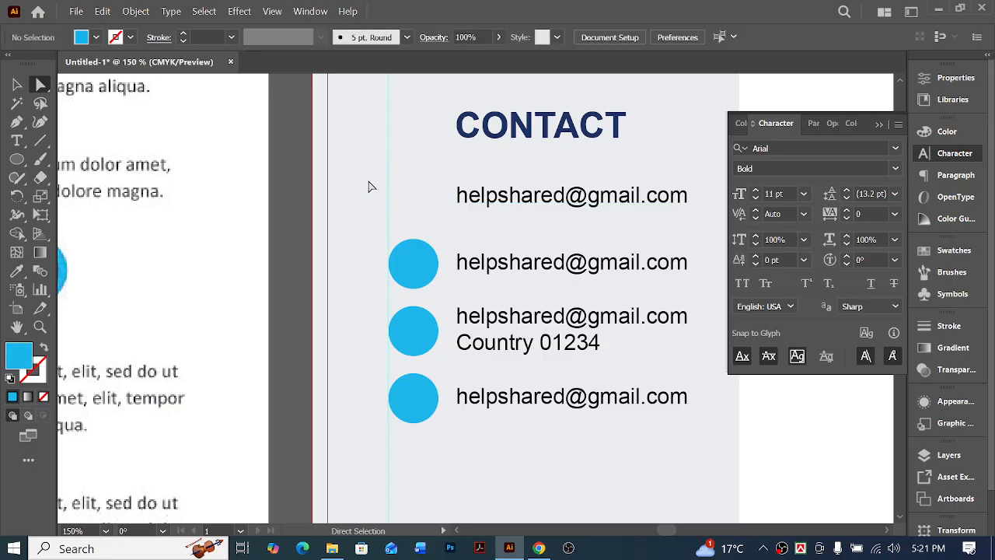
# Delete the other three light blue circles from the duplicated contact block
pyautogui.moveTo(369, 180); pyautogui.dragTo(449, 453)
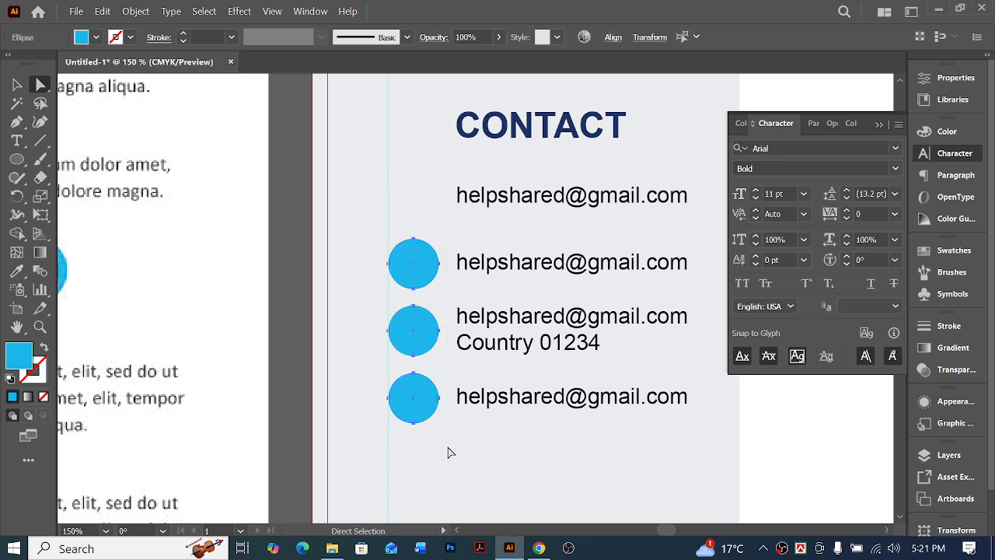
pyautogui.press('v')
pyautogui.click(359, 237)
pyautogui.click(432, 260)
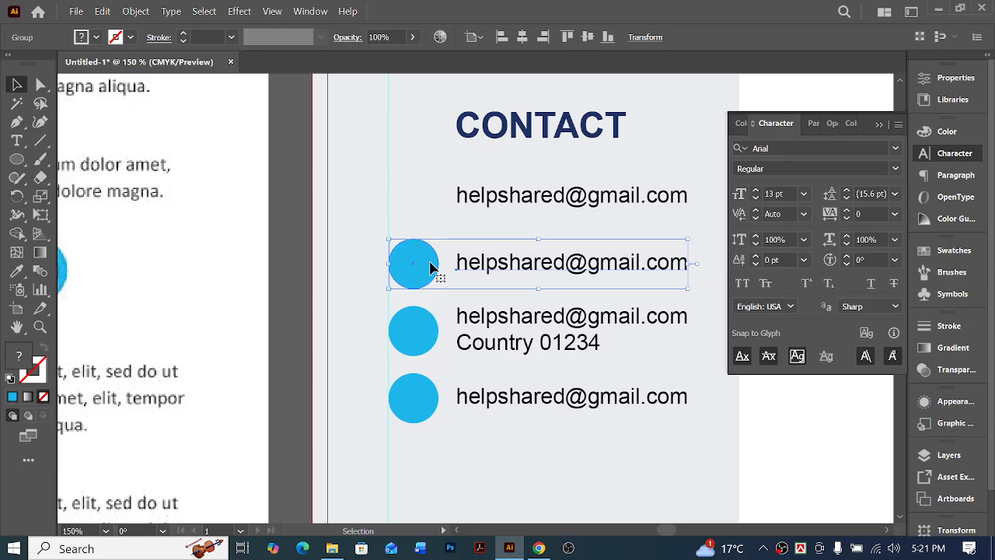
pyautogui.click(41, 84)
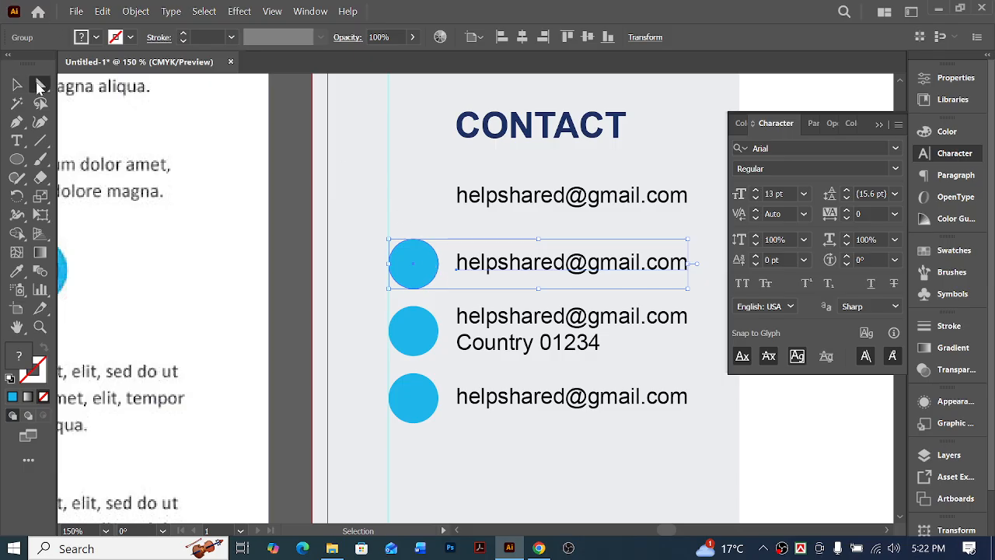
pyautogui.moveTo(354, 175); pyautogui.dragTo(446, 458)
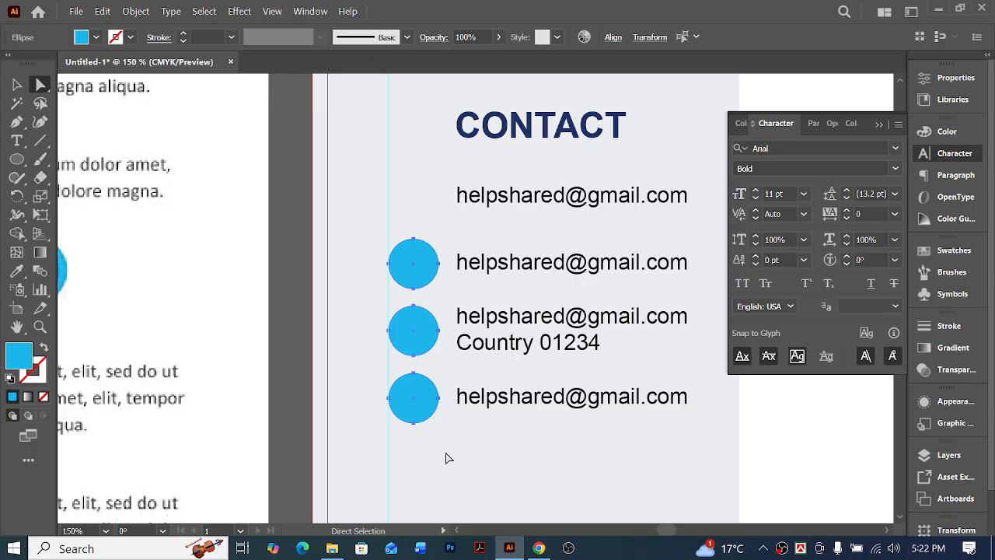
pyautogui.press('Delete')
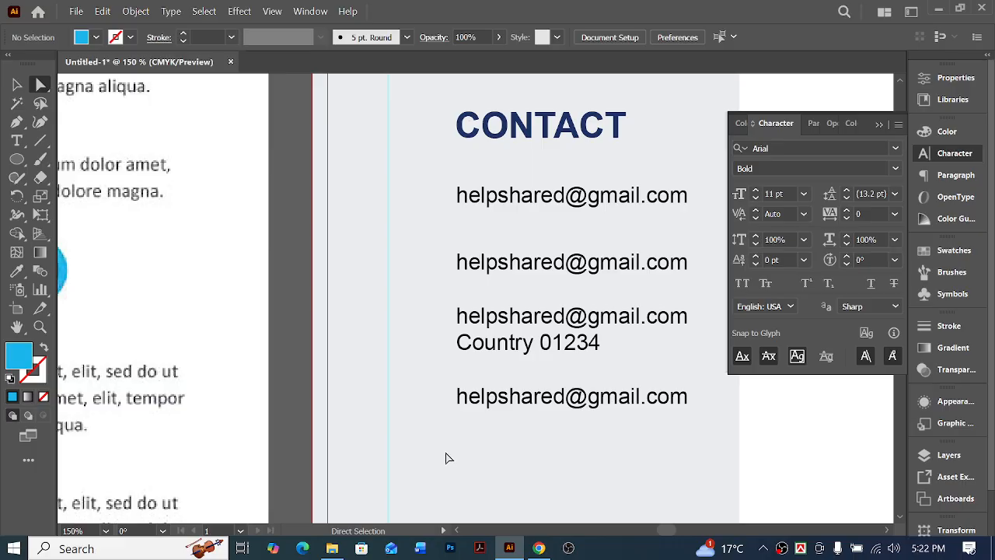
# Move the four text rows of the duplicated block left to the sidebar's margin guide
pyautogui.moveTo(542, 207); pyautogui.dragTo(476, 207)
pyautogui.hotkey('ctrl', '-')
pyautogui.hotkey('ctrl', '-')
pyautogui.hotkey('ctrl', '-')
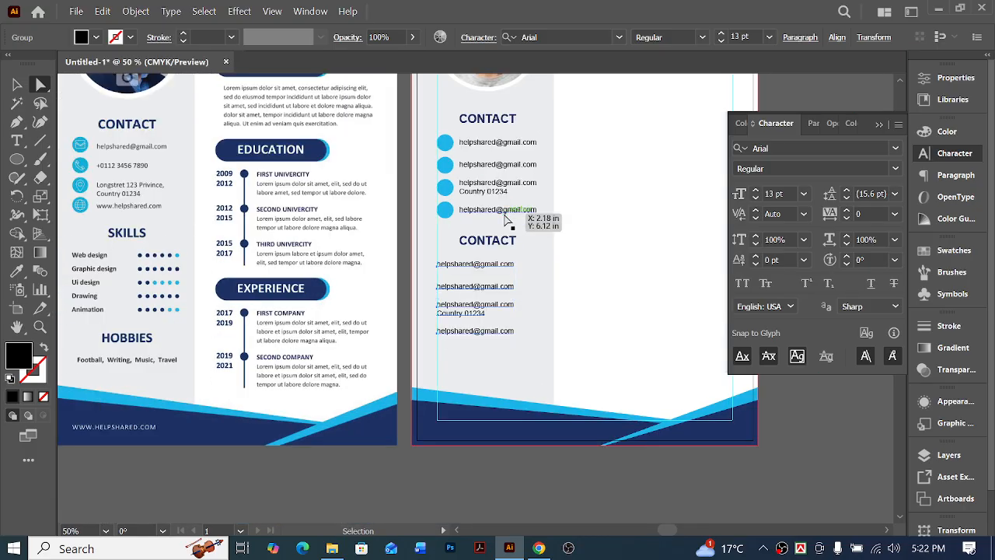
pyautogui.hscroll(2, 540, 314)
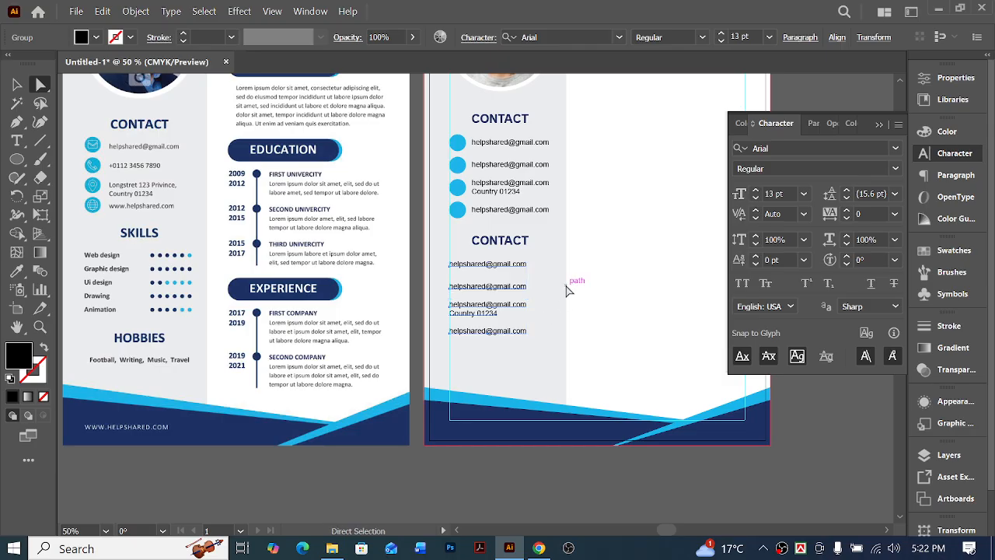
# Delete the lower three text rows of the duplicated block, keeping only the first row
pyautogui.click(558, 285)
pyautogui.scroll(1, 559, 290)
pyautogui.click(520, 343)
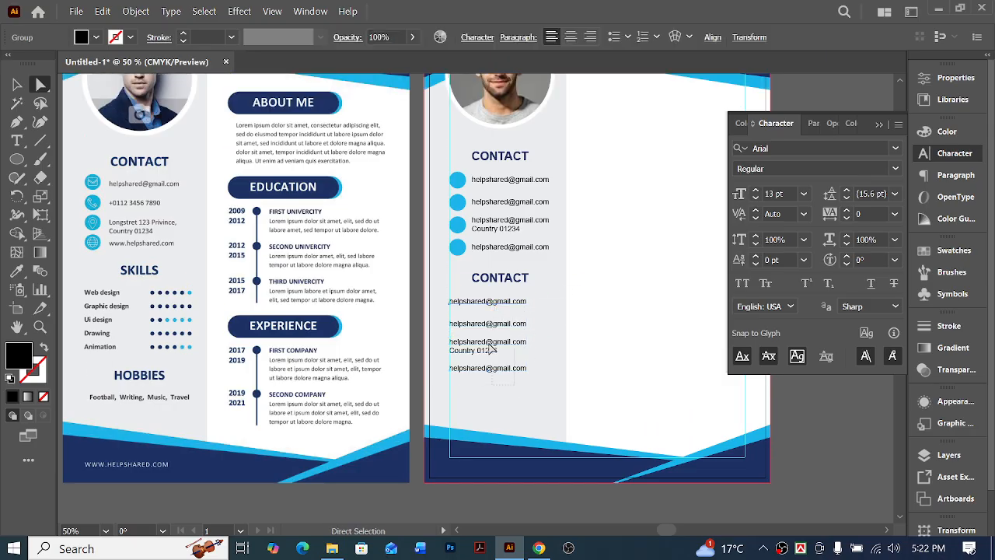
pyautogui.click(525, 375)
pyautogui.press('Delete')
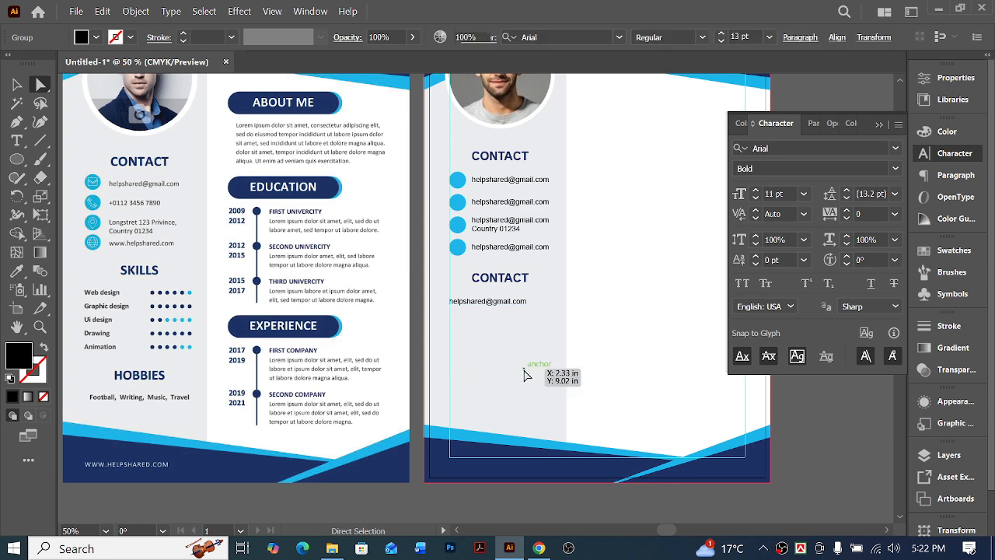
# Apply the bold style of the "Web design" sample text to the remaining row under the second heading with the Eyedropper
pyautogui.hscroll(1, 485, 367)
pyautogui.hscroll(-1, 485, 367)
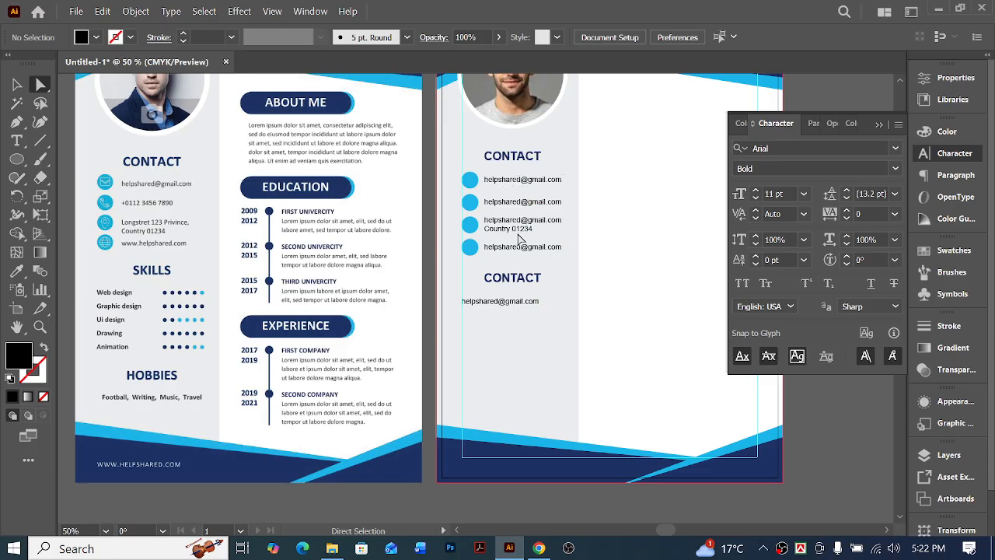
pyautogui.click(511, 302)
pyautogui.scroll(3, 615, 275)
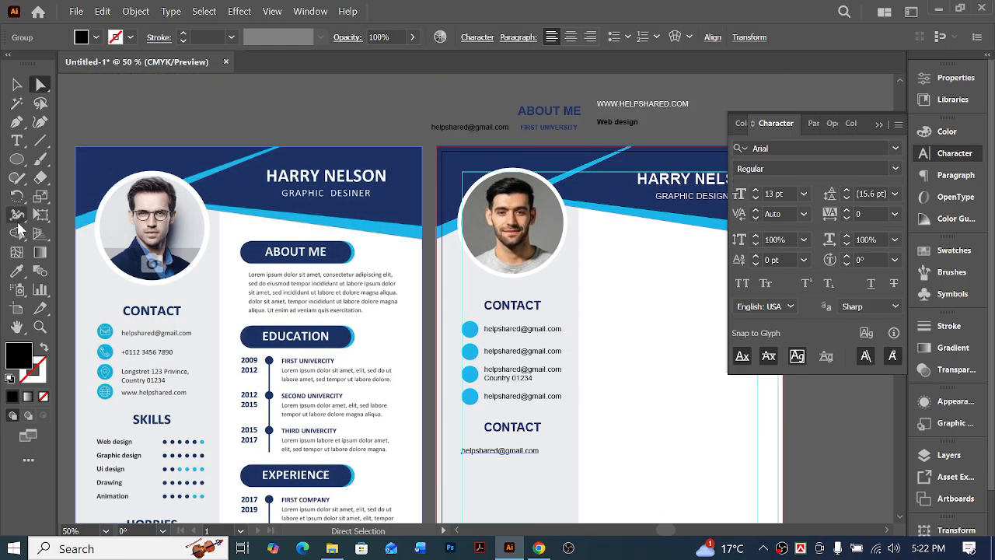
pyautogui.click(16, 270)
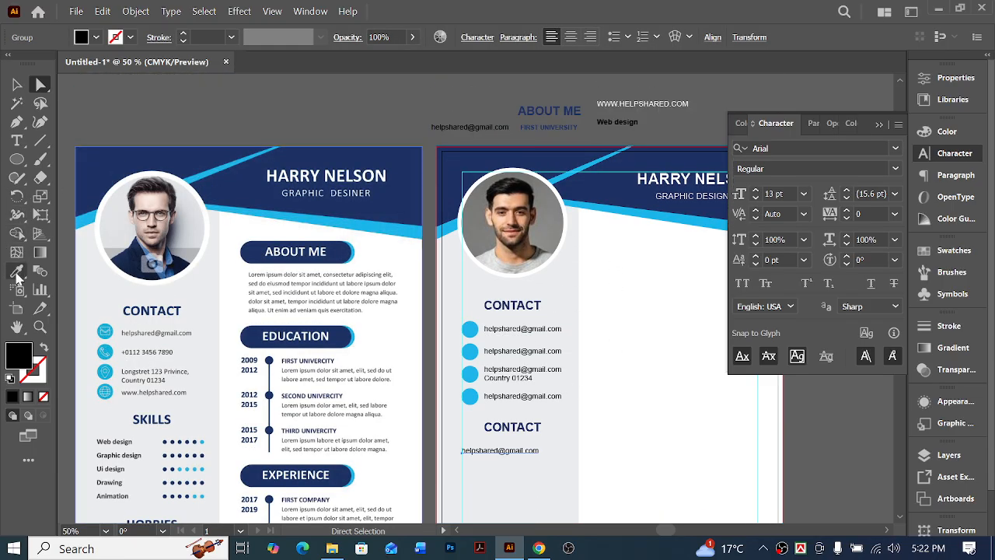
pyautogui.click(622, 121)
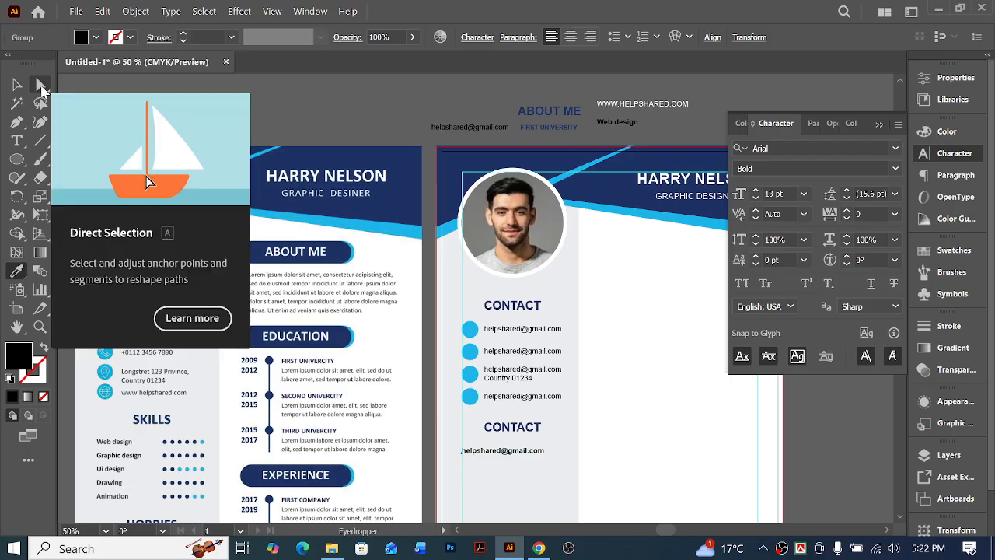
# Replace the remaining text row under the sidebar's second heading with "Web Design"
pyautogui.click(42, 85)
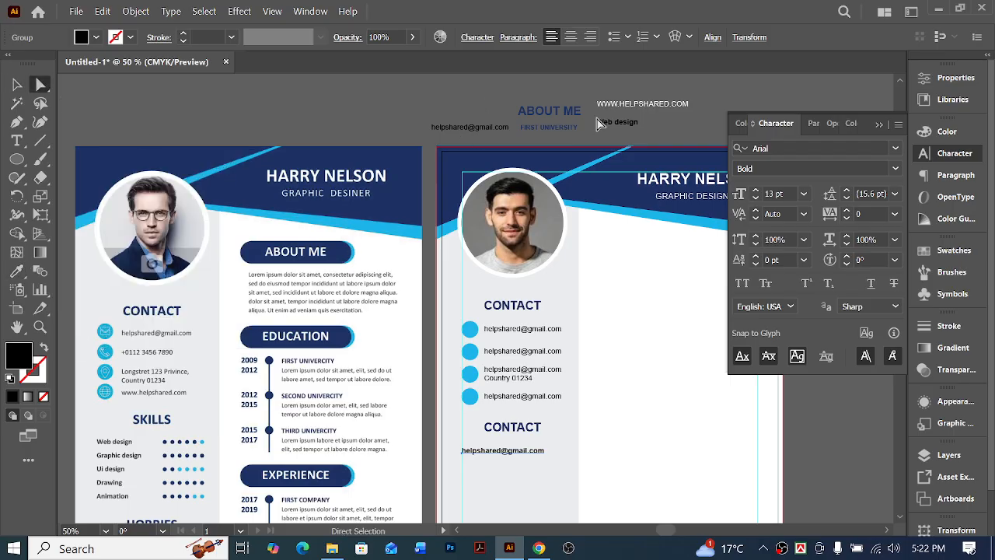
pyautogui.tripleClick(485, 457)
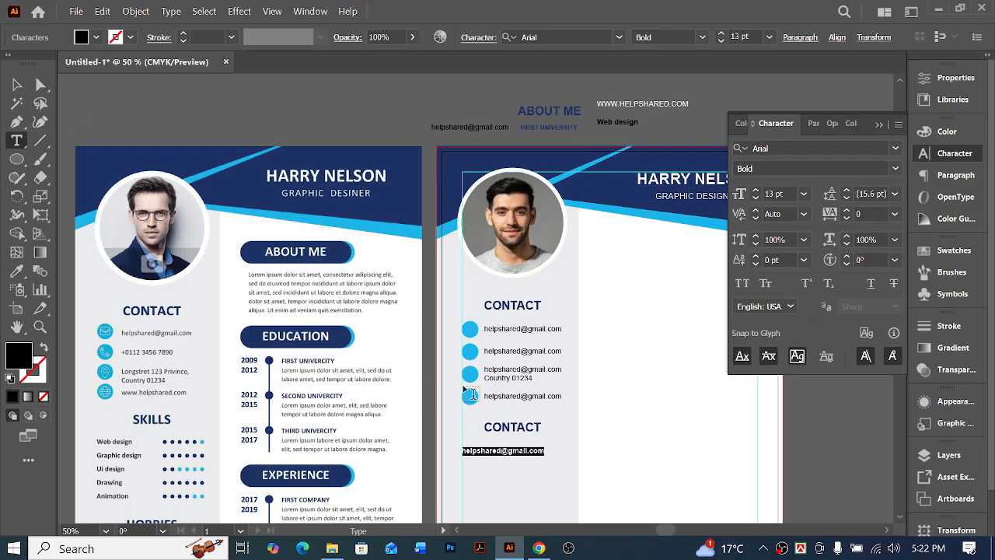
pyautogui.write('w')
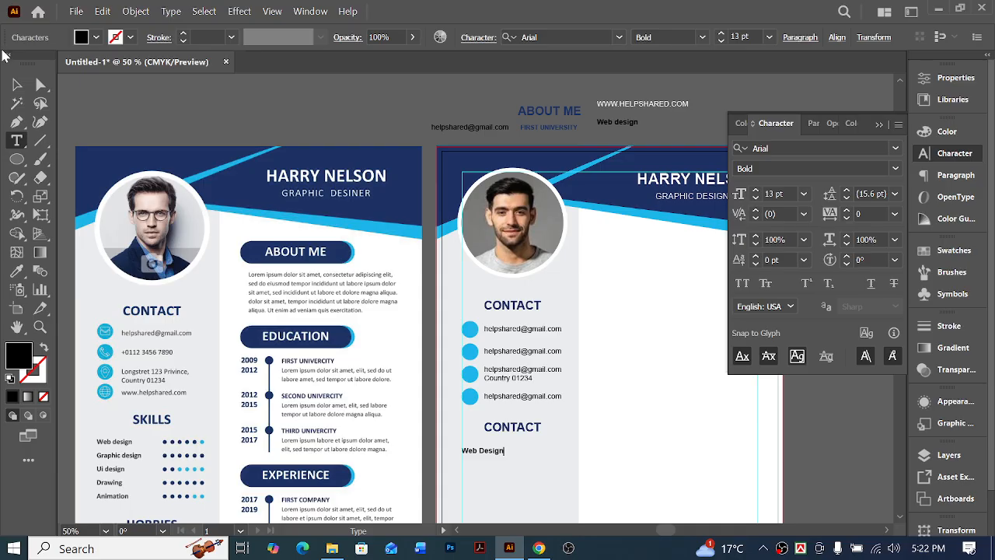
pyautogui.click(41, 83)
# Paste a light blue circle, move it below the "Web Design" row and shrink it to a small skill-rating dot
pyautogui.scroll(-2, 661, 416)
pyautogui.keyDown('ctrl'); pyautogui.click(444, 407); pyautogui.keyUp('ctrl')
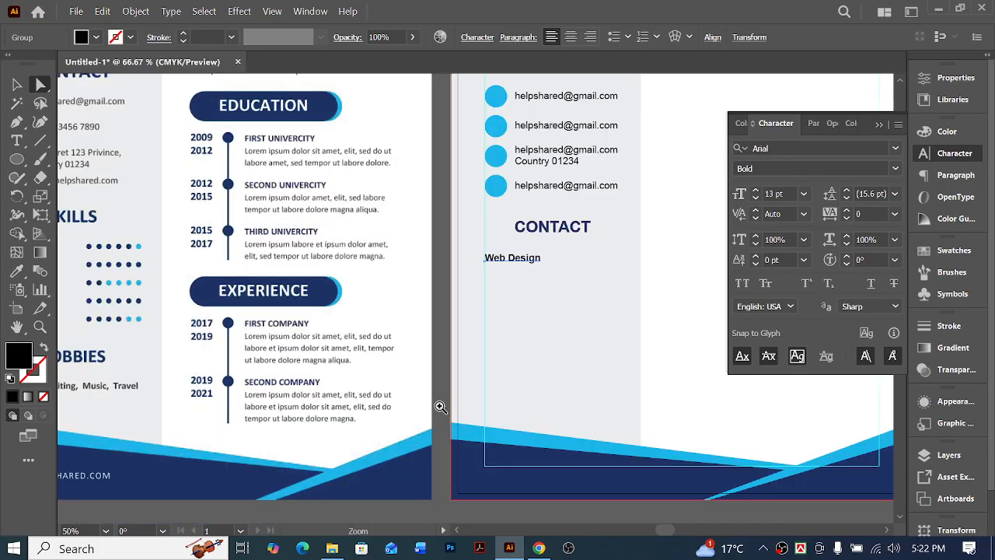
pyautogui.hscroll(-1, 204, 315)
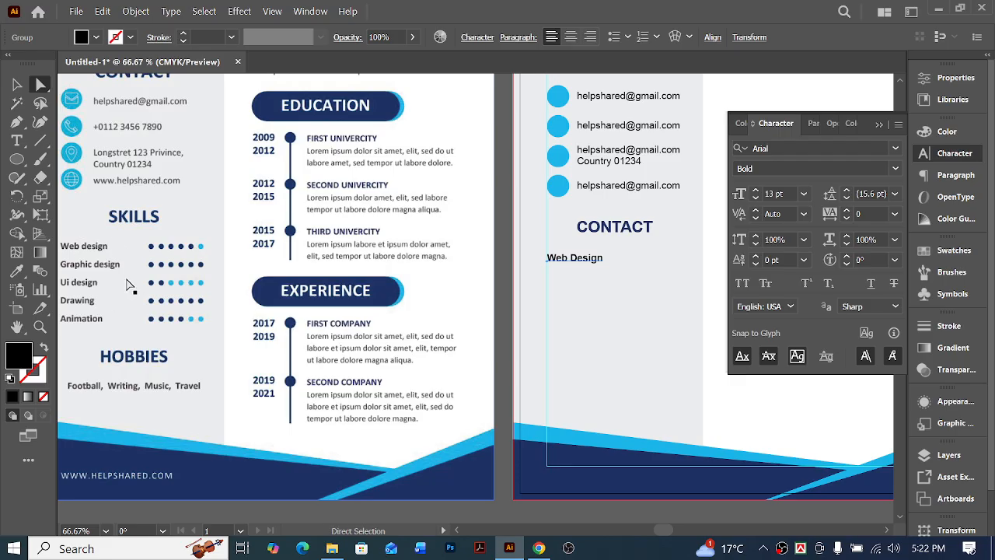
pyautogui.hscroll(-1, 171, 309)
pyautogui.hscroll(1, 183, 283)
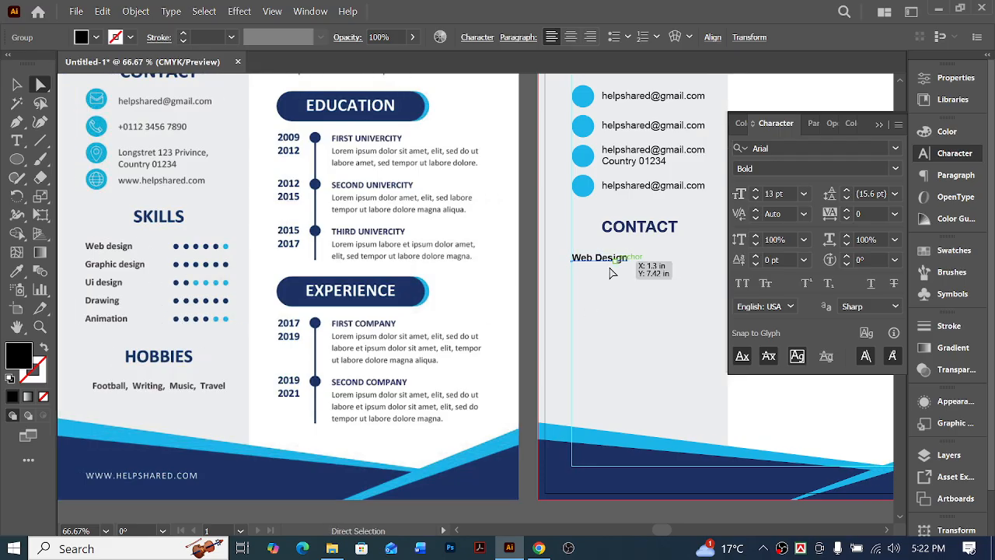
pyautogui.click(16, 84)
pyautogui.click(611, 313)
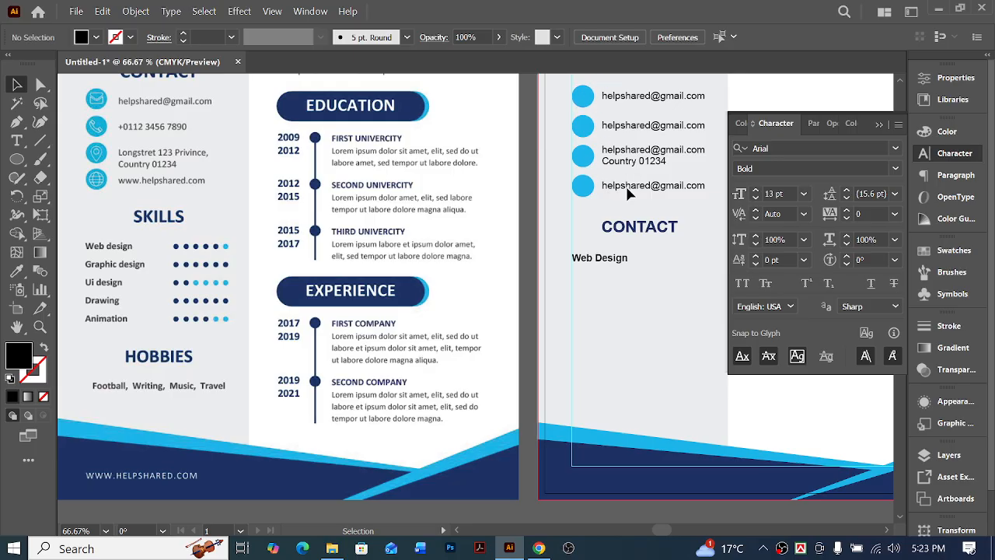
pyautogui.hotkey('ctrl', 'v')
pyautogui.press('v')
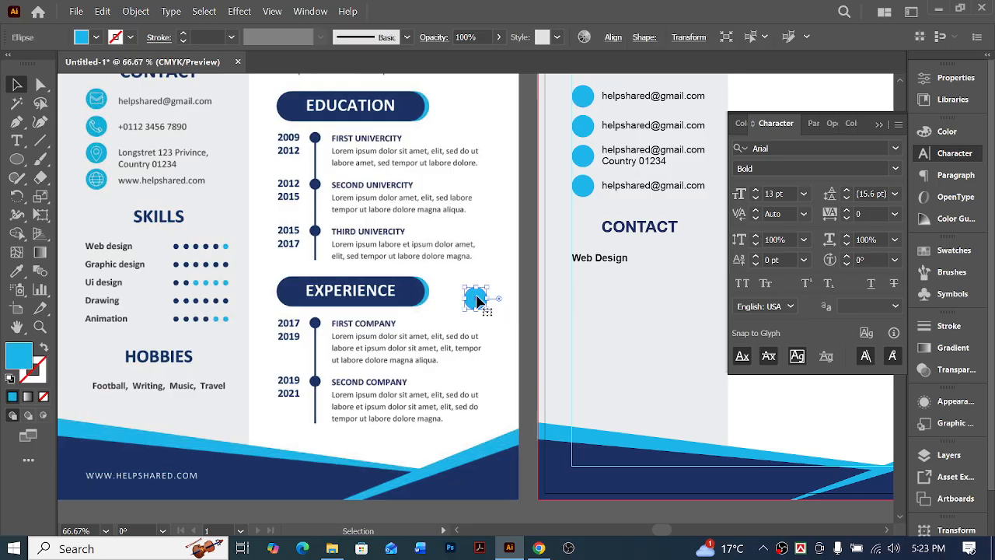
pyautogui.moveTo(475, 298); pyautogui.dragTo(662, 288)
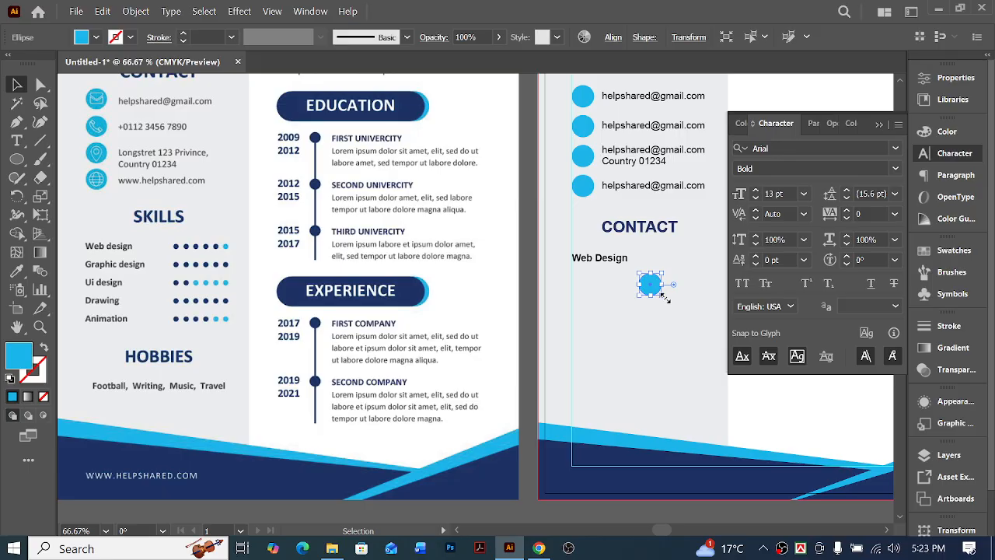
pyautogui.moveTo(663, 296); pyautogui.dragTo(645, 278)
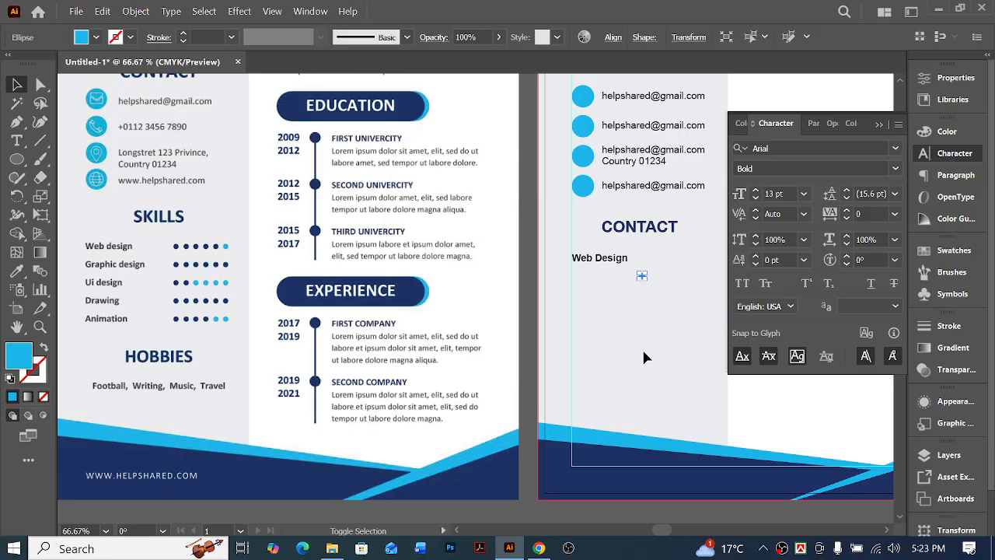
# Place the small dot beside the "Web Design" text and copy it once to its right
pyautogui.keyDown('ctrl'); pyautogui.click(651, 263); pyautogui.keyUp('ctrl')
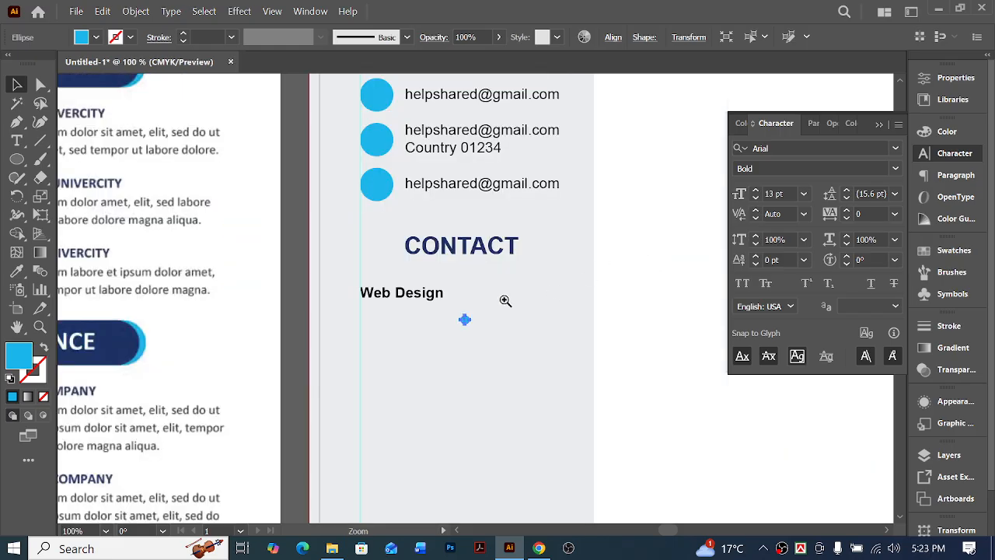
pyautogui.keyDown('ctrl'); pyautogui.click(506, 301); pyautogui.keyUp('ctrl')
pyautogui.keyDown('ctrl'); pyautogui.click(501, 300); pyautogui.keyUp('ctrl')
pyautogui.keyDown('ctrl'); pyautogui.click(483, 302); pyautogui.keyUp('ctrl')
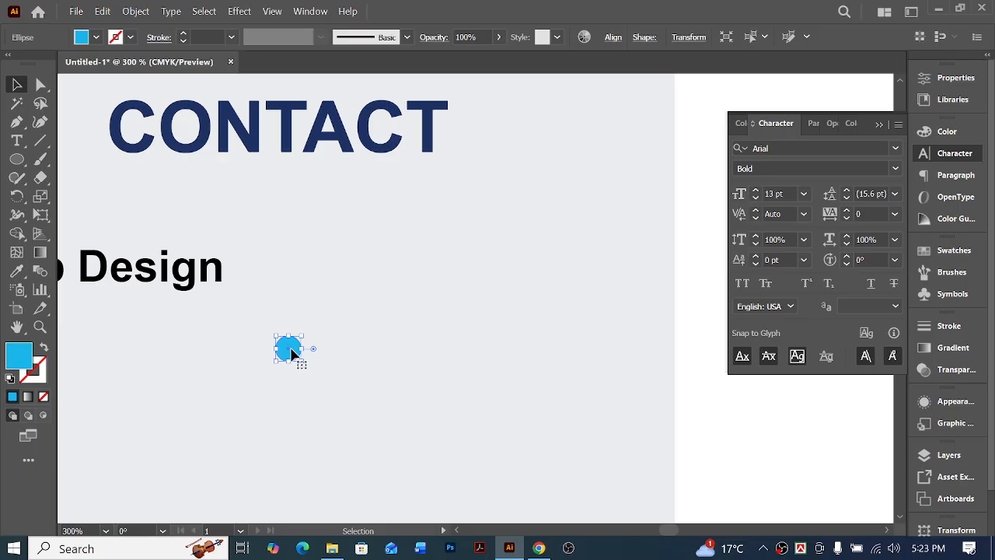
pyautogui.moveTo(303, 350); pyautogui.dragTo(317, 283)
pyautogui.hotkey('ctrl', 'z')
pyautogui.moveTo(288, 349); pyautogui.dragTo(346, 277)
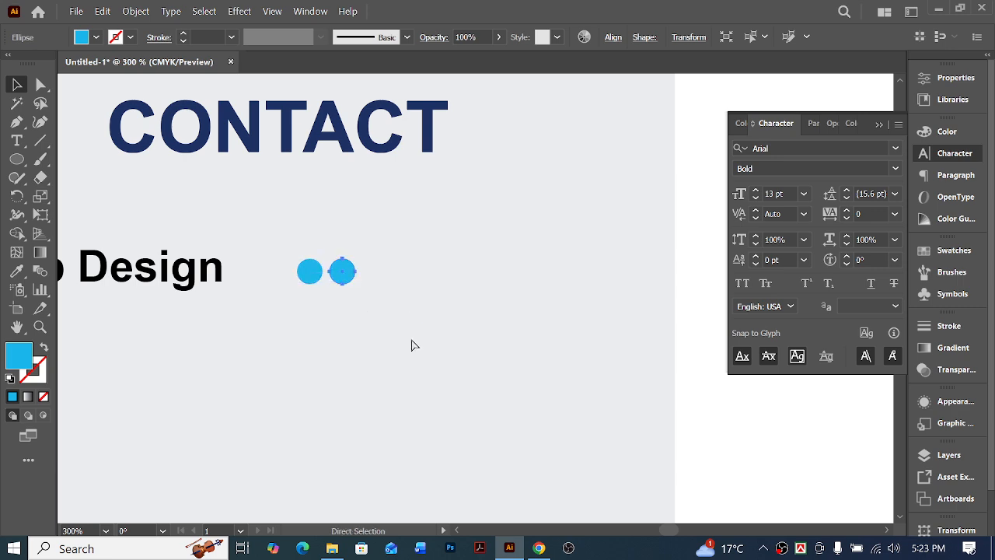
# Repeat the dot copy at the same spacing to make a row of seven dots
pyautogui.hotkey('ctrl', 'd')
pyautogui.hotkey('ctrl', 'd')
pyautogui.hotkey('ctrl', 'd')
pyautogui.hotkey('ctrl', 'd')
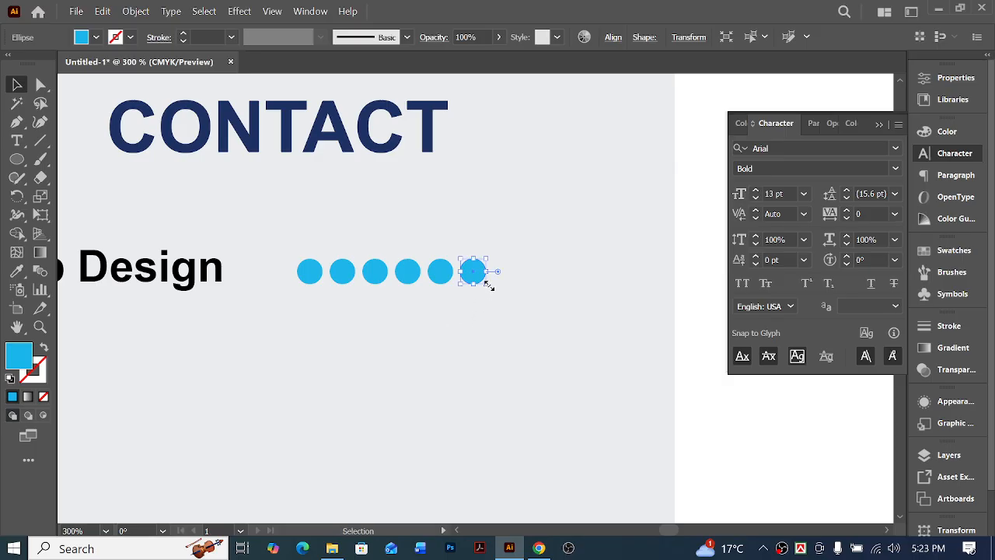
pyautogui.hotkey('ctrl', 'd')
pyautogui.click(532, 324)
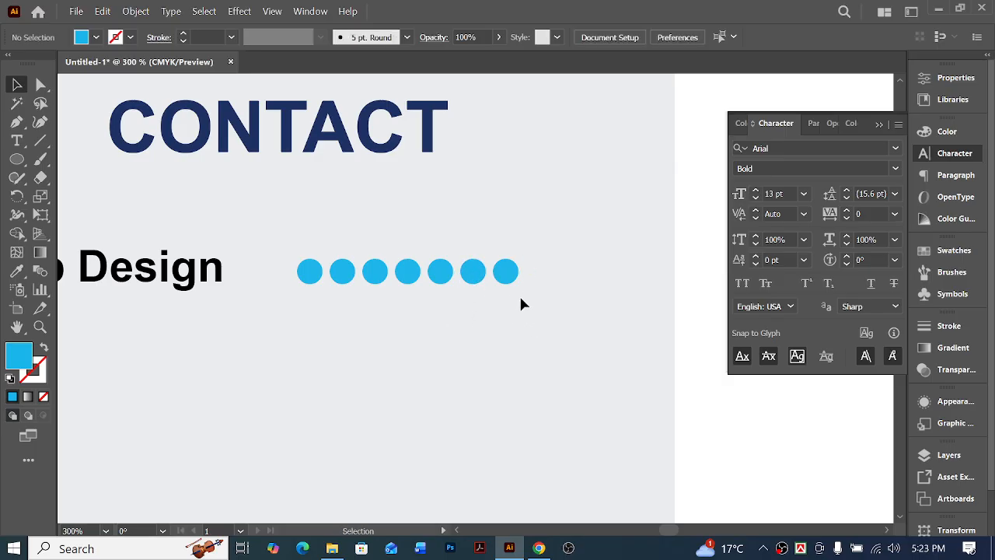
# Shift the last dot slightly right and distribute all seven dots evenly by their horizontal centers
pyautogui.click(509, 272)
pyautogui.moveTo(508, 273); pyautogui.dragTo(514, 270)
pyautogui.moveTo(577, 246); pyautogui.dragTo(270, 305)
pyautogui.click(613, 37)
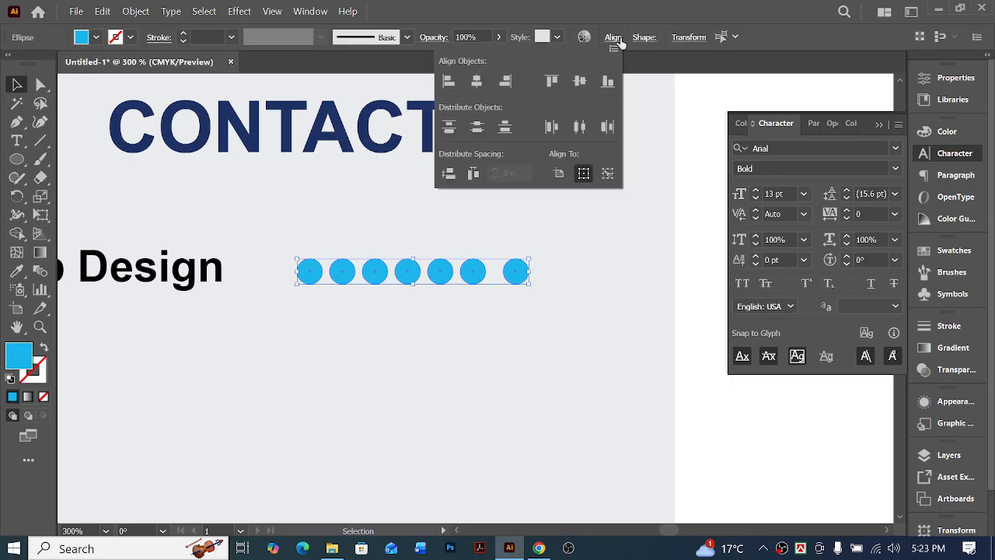
pyautogui.click(581, 129)
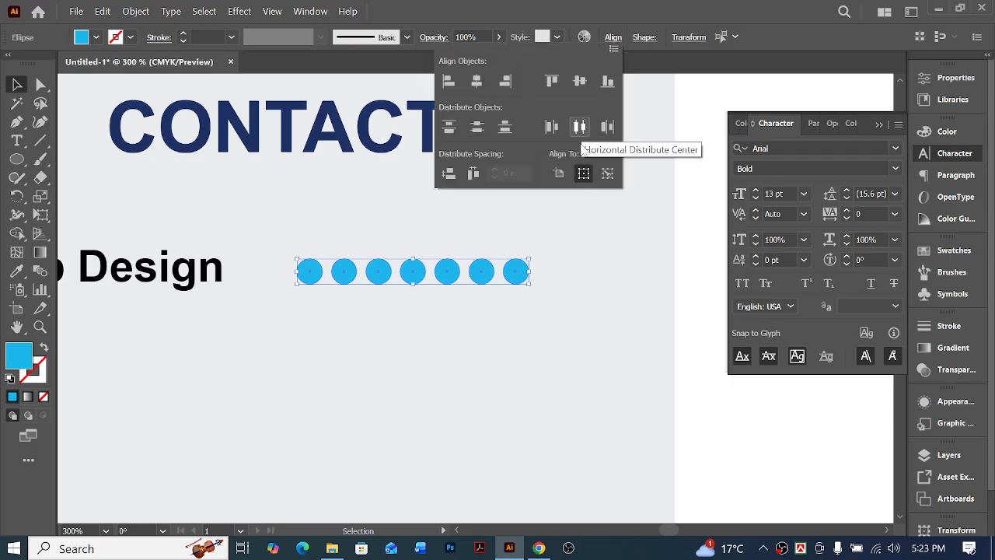
pyautogui.click(582, 316)
# Move the last three dots right until they line up with the right edge of the contact text above
pyautogui.scroll(-4, 582, 315)
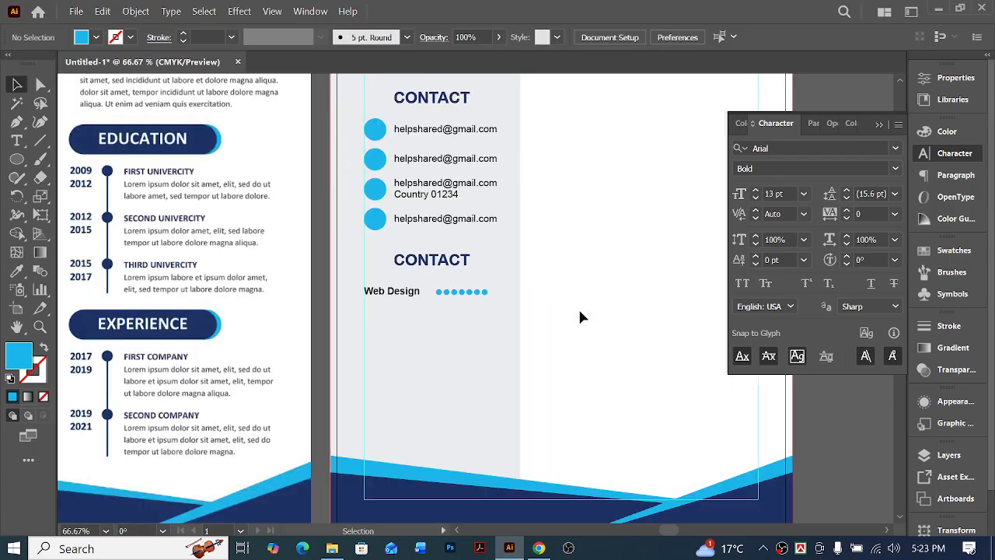
pyautogui.hscroll(-3, 552, 374)
pyautogui.hscroll(-1, 567, 366)
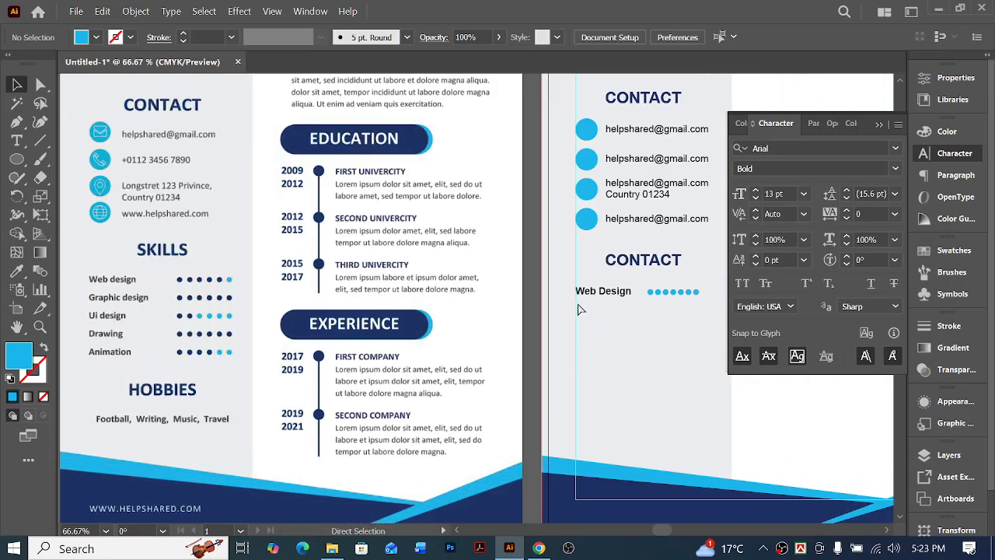
pyautogui.press('v')
pyautogui.moveTo(705, 302); pyautogui.dragTo(678, 284)
pyautogui.hotkey('shift', 'Right')
pyautogui.hotkey('shift', 'Right')
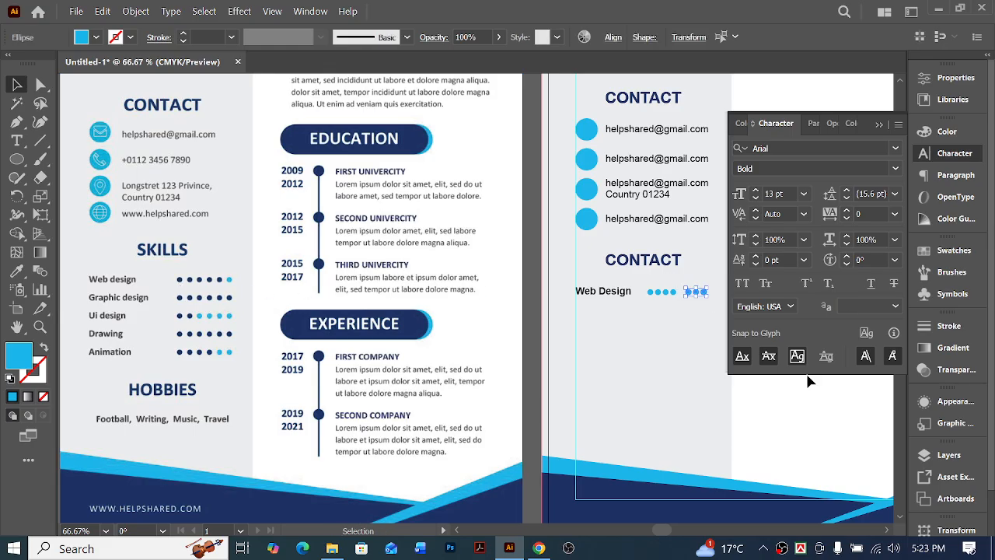
pyautogui.hscroll(2, 724, 407)
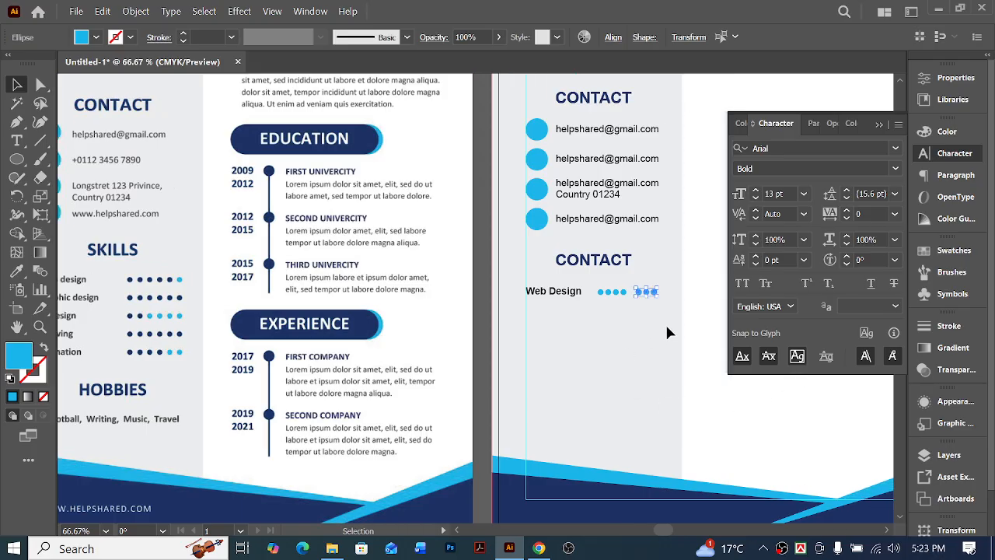
pyautogui.scroll(1, 666, 333)
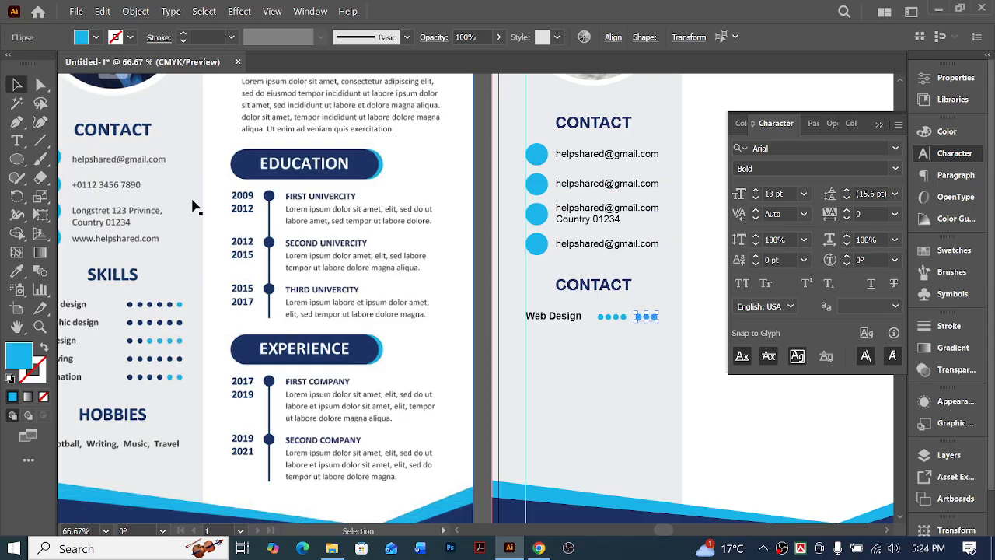
pyautogui.press('Right')
pyautogui.press('Right')
pyautogui.press('Right')
pyautogui.press('Right')
pyautogui.press('Right')
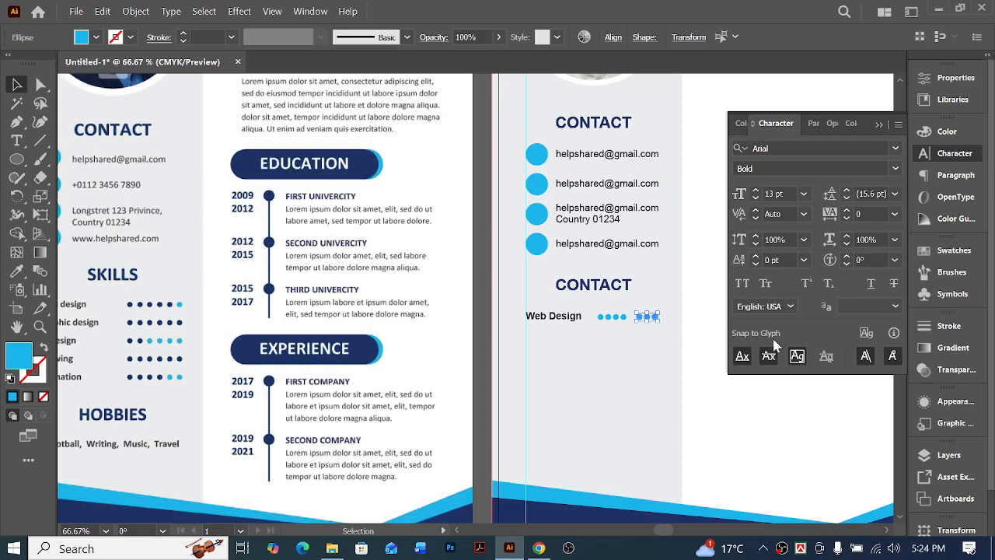
pyautogui.press('Left')
pyautogui.press('Left')
pyautogui.press('Left')
# Show the rulers and place a vertical guide along the right edge of the contact text and the last dot
pyautogui.press('a')
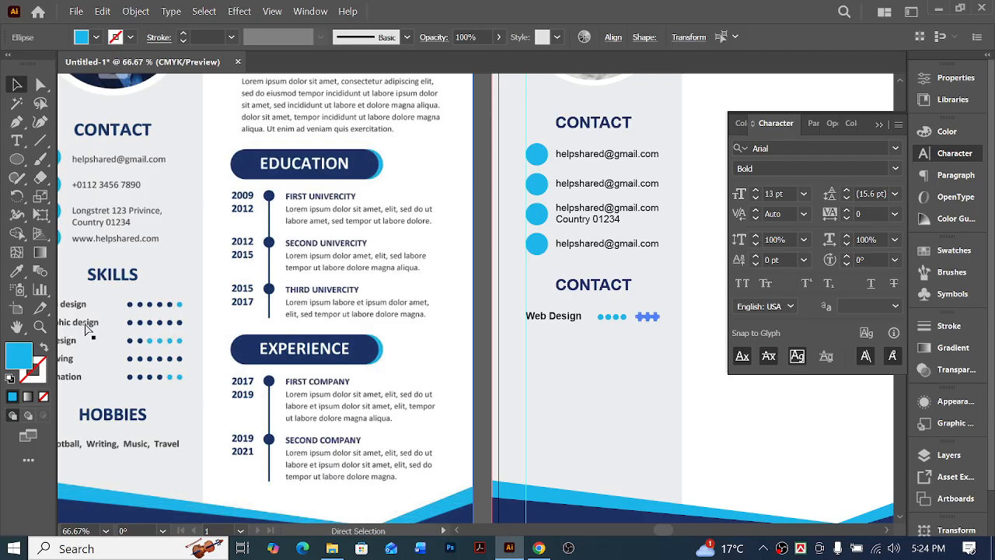
pyautogui.hotkey('ctrl', 'r')
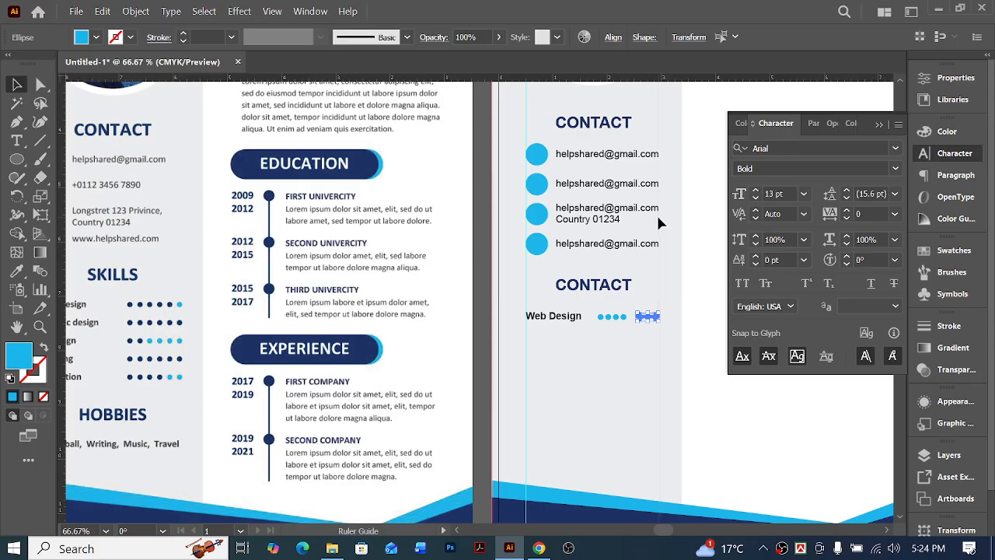
pyautogui.press('v')
pyautogui.press('z')
pyautogui.moveTo(615, 297); pyautogui.dragTo(709, 370)
pyautogui.press('v')
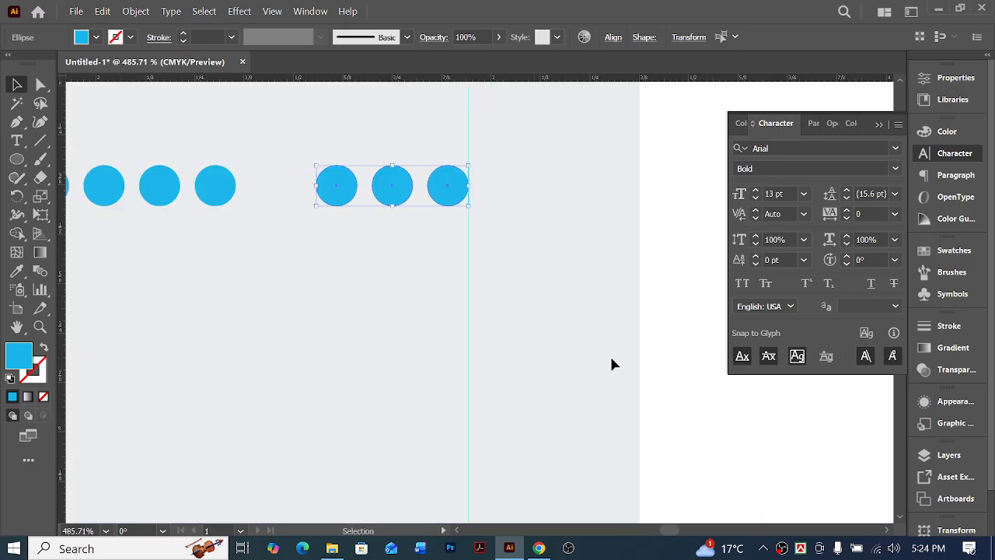
# Distribute the seven dots of the "Web Design" row evenly by their horizontal centers up to the new guide
pyautogui.press('a')
pyautogui.hotkey('ctrl', '-')
pyautogui.hotkey('ctrl', '-')
pyautogui.hotkey('ctrl', '-')
pyautogui.hotkey('ctrl', '-')
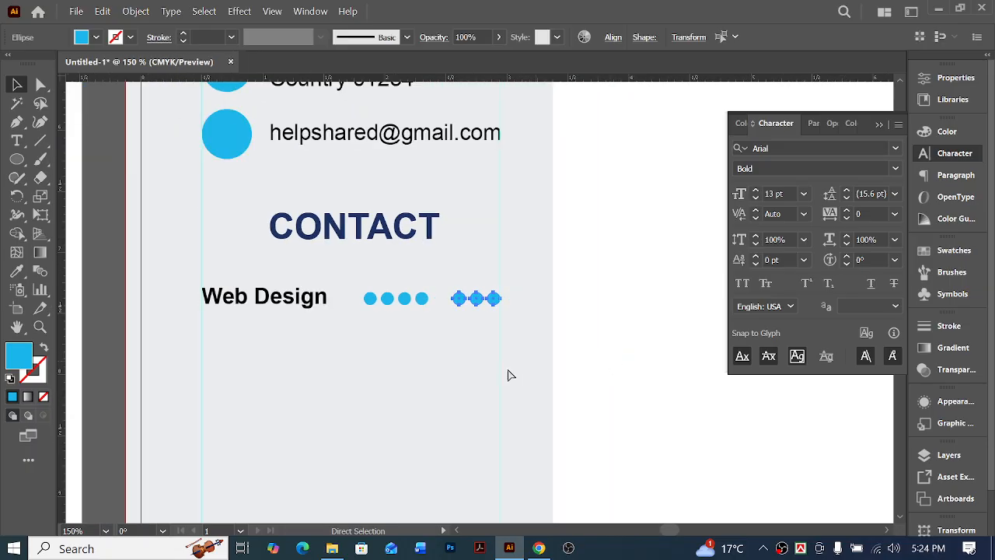
pyautogui.hscroll(-5, 507, 369)
pyautogui.press('v')
pyautogui.moveTo(427, 283); pyautogui.dragTo(512, 312)
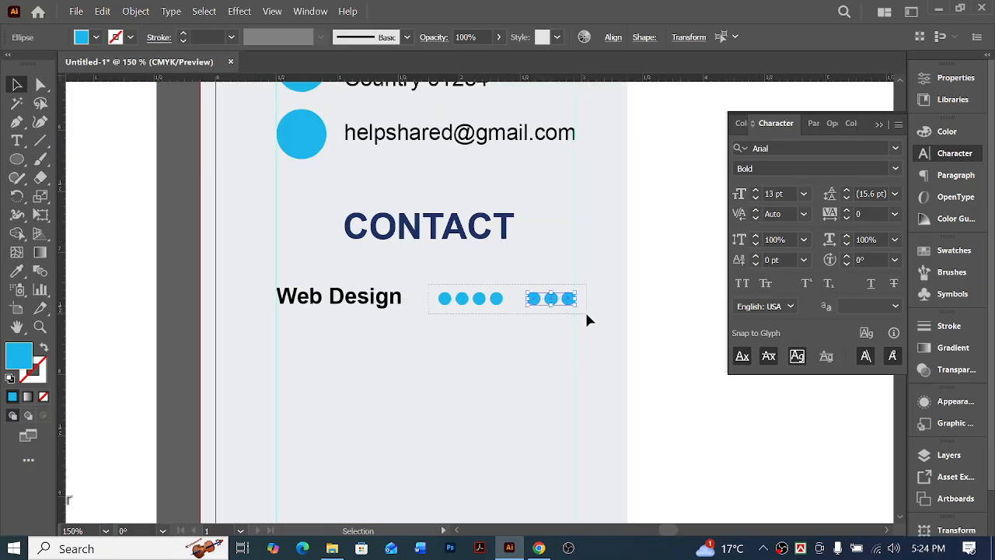
pyautogui.moveTo(588, 320); pyautogui.dragTo(588, 320)
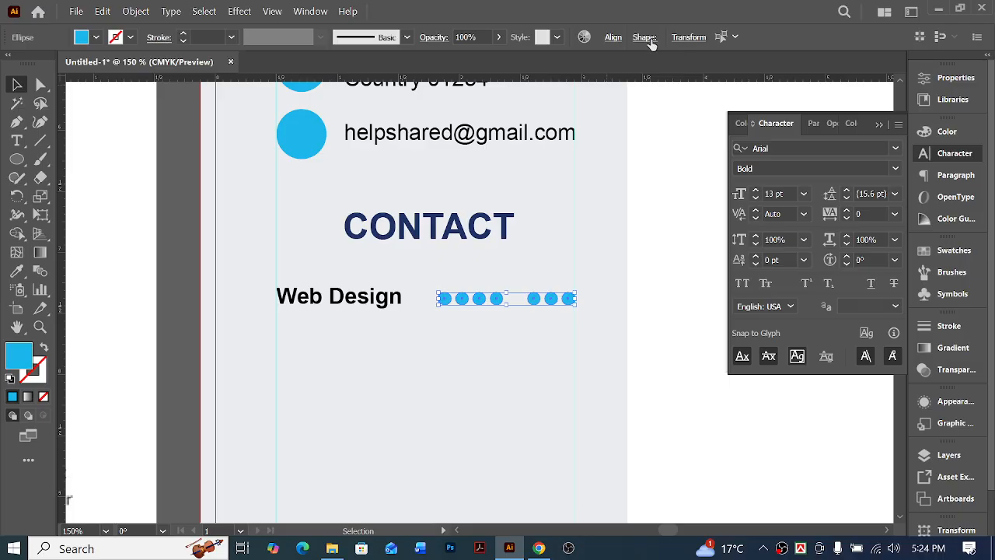
pyautogui.click(612, 37)
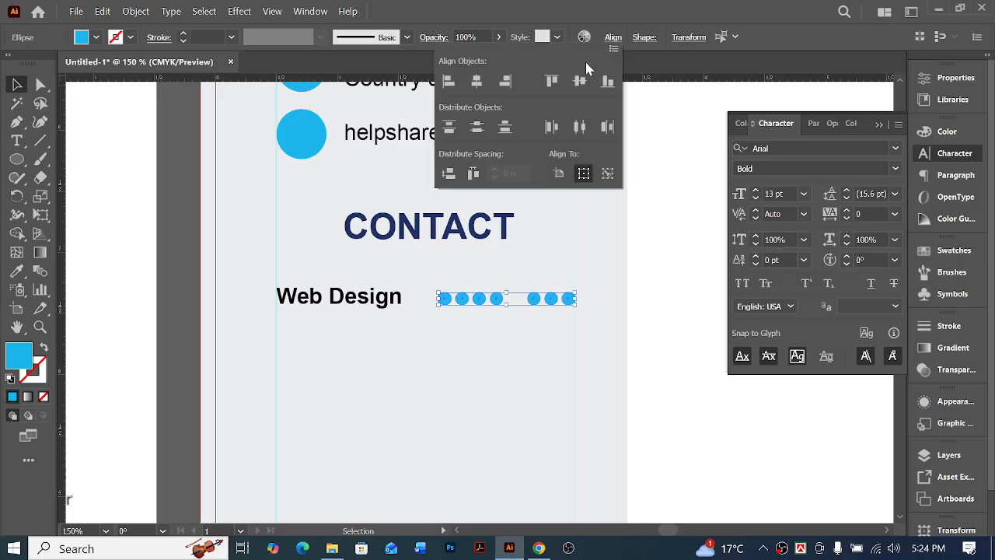
pyautogui.click(584, 130)
pyautogui.click(491, 364)
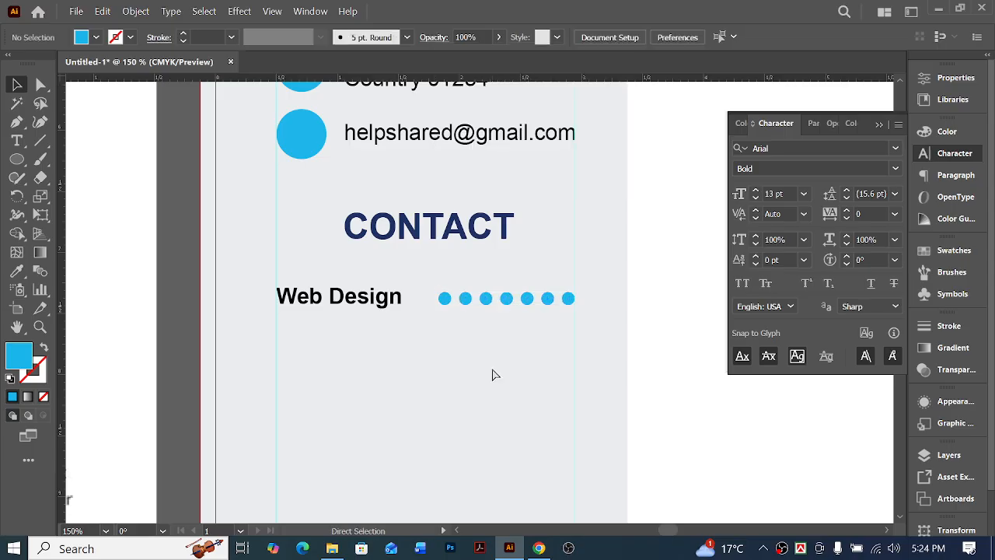
# Recolor the first five dots of the "Web Design" row with the footer's navy blue using the Eyedropper
pyautogui.hotkey('ctrl', '-')
pyautogui.hotkey('ctrl', '-')
pyautogui.hotkey('ctrl', '-')
pyautogui.hscroll(-7, 631, 281)
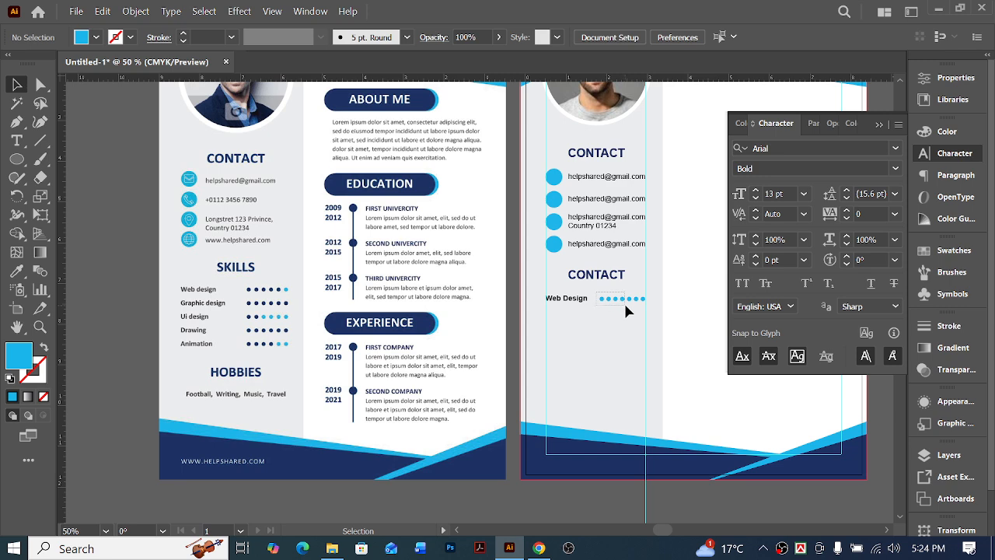
pyautogui.moveTo(634, 311); pyautogui.dragTo(595, 293)
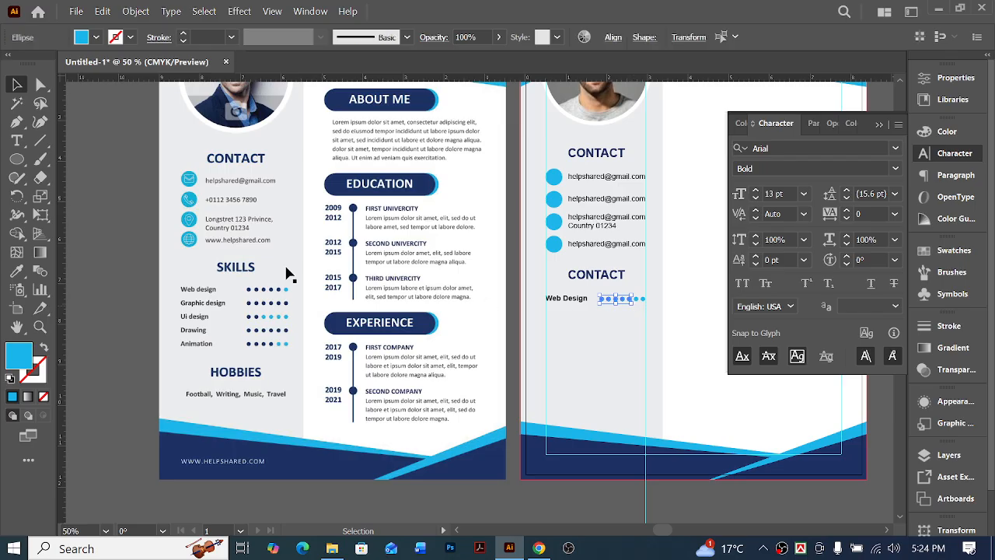
pyautogui.click(16, 271)
pyautogui.click(555, 464)
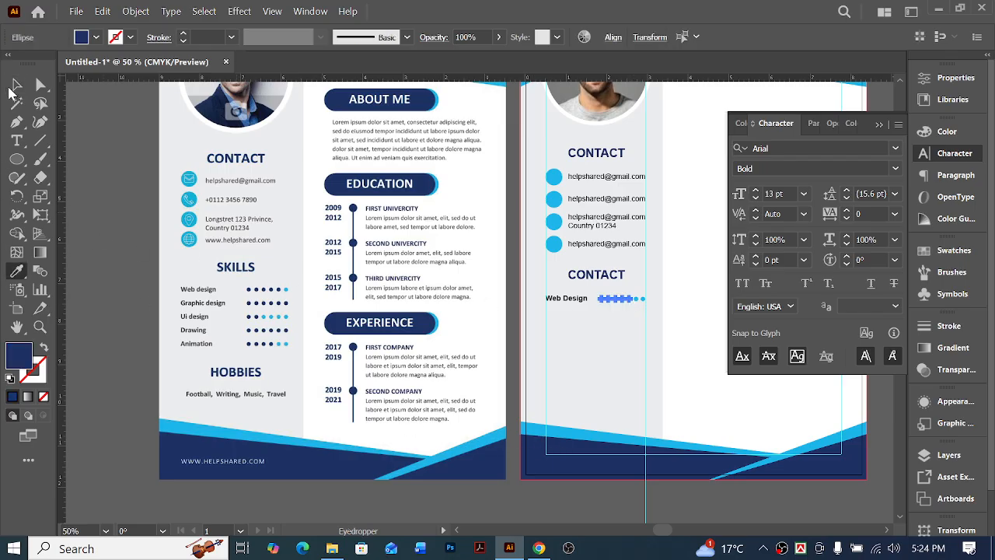
pyautogui.click(16, 85)
pyautogui.click(676, 361)
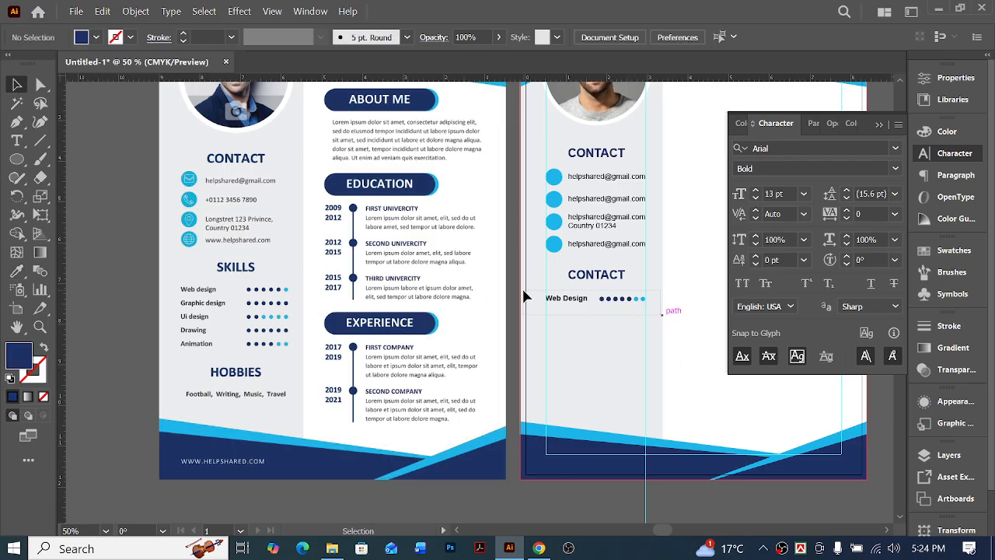
# Group the "Web Design" label together with its seven rating dots
pyautogui.moveTo(531, 298); pyautogui.dragTo(586, 298)
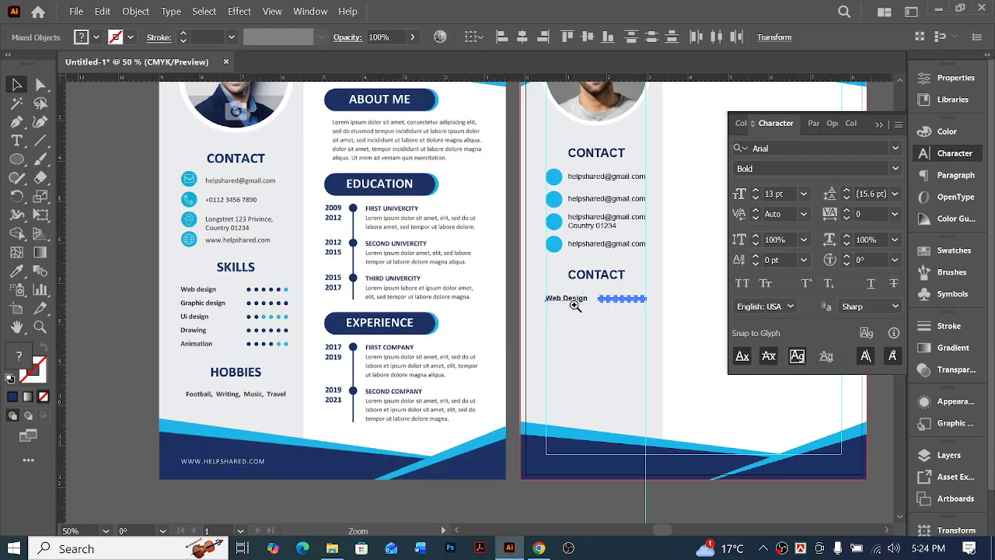
pyautogui.keyDown('ctrl'); pyautogui.click(576, 306); pyautogui.keyUp('ctrl')
pyautogui.keyDown('ctrl'); pyautogui.click(472, 290); pyautogui.keyUp('ctrl')
pyautogui.keyDown('ctrl'); pyautogui.click(472, 290); pyautogui.keyUp('ctrl')
pyautogui.keyDown('ctrl'); pyautogui.click(472, 290); pyautogui.keyUp('ctrl')
pyautogui.click(541, 389)
pyautogui.hscroll(6, 477, 373)
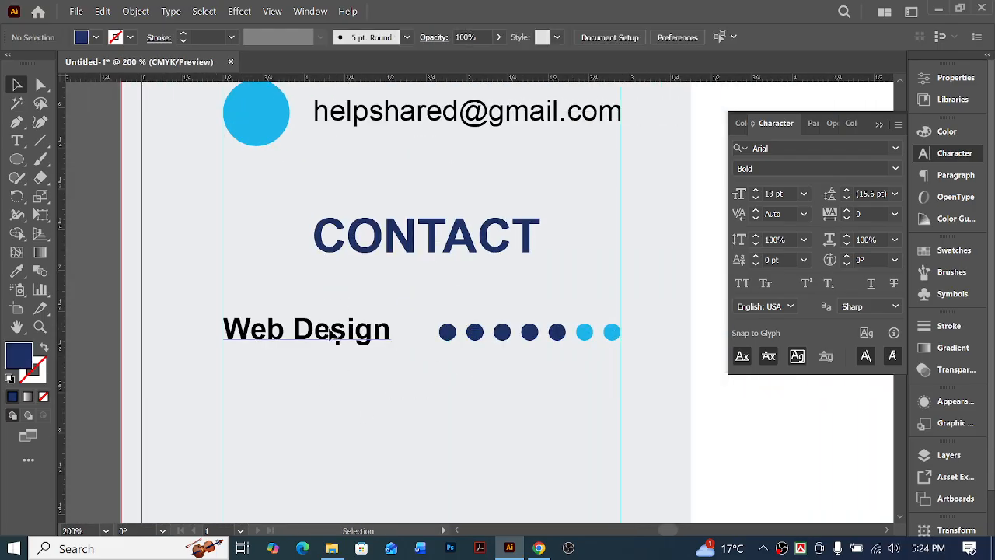
pyautogui.click(332, 332)
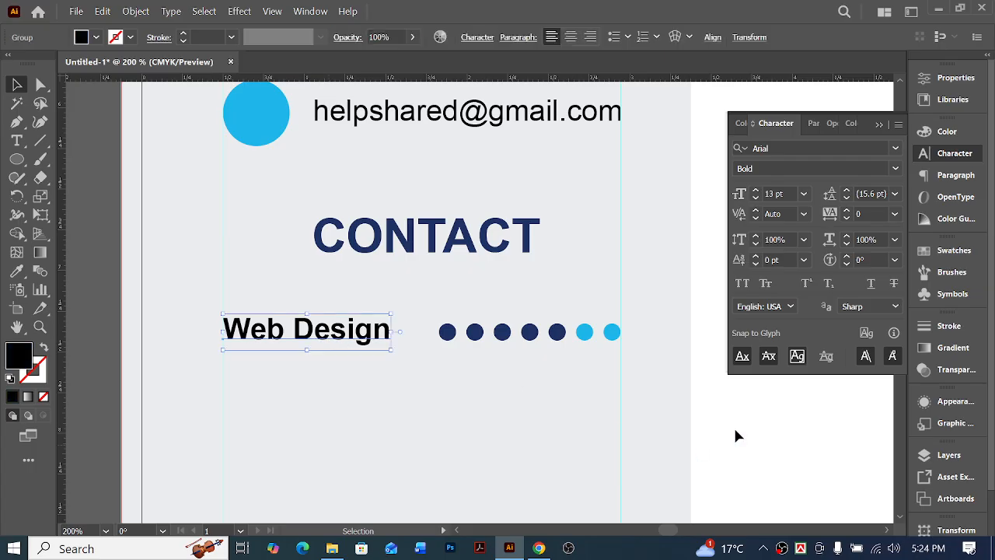
pyautogui.moveTo(649, 369); pyautogui.dragTo(224, 311)
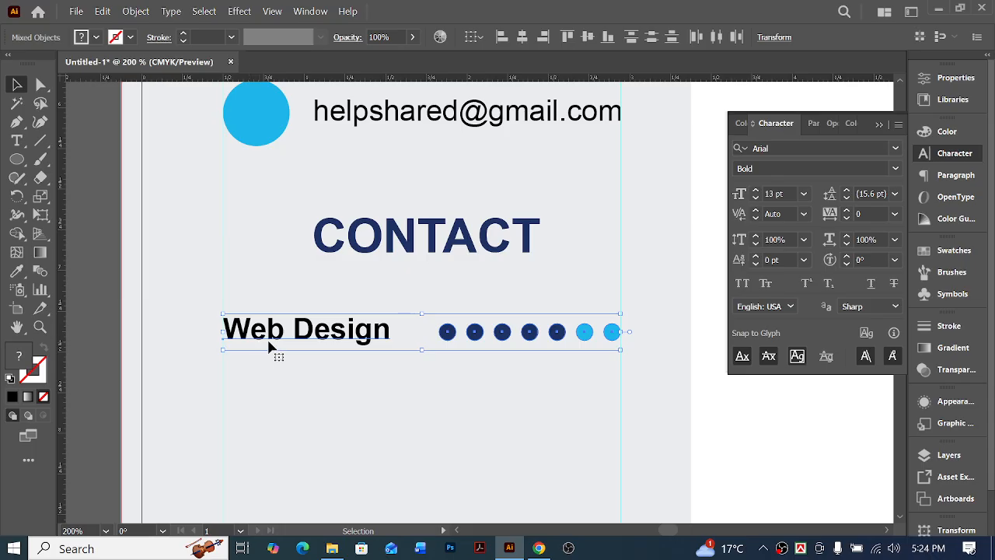
pyautogui.click(276, 334)
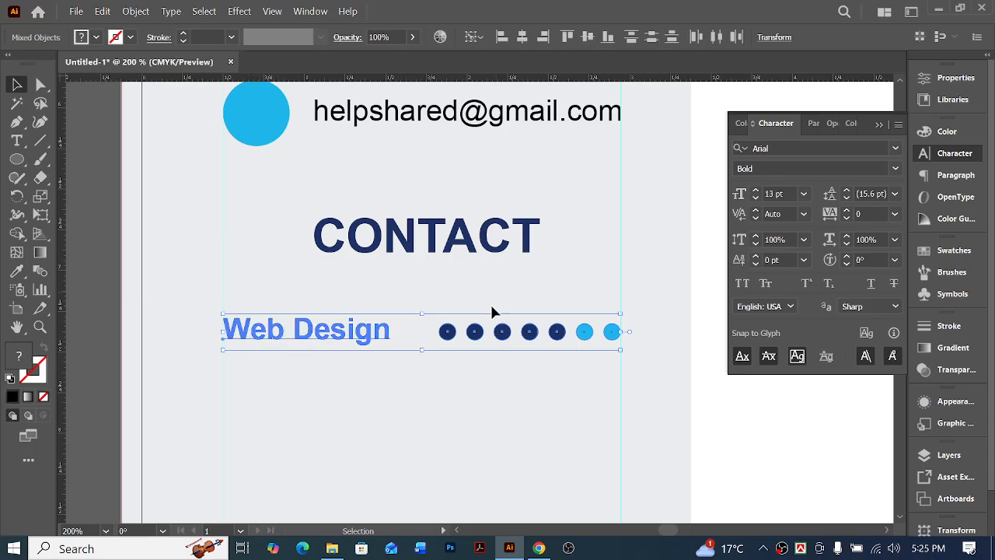
pyautogui.press('a')
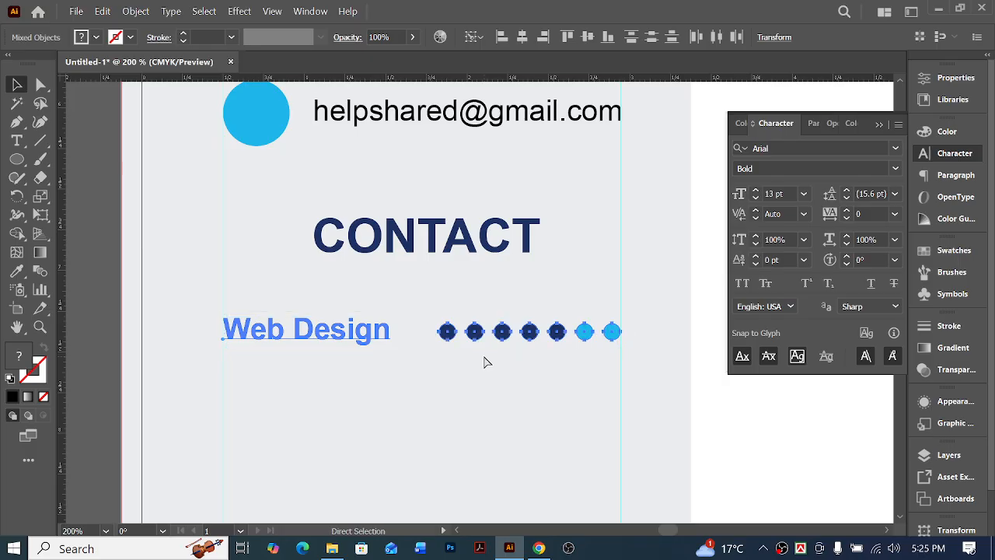
pyautogui.hotkey('ctrl', 'g')
# Try placing a copy of the grouped "Web Design" row directly beneath the original, nudging the copy up close to it
pyautogui.hotkey('ctrl', '-')
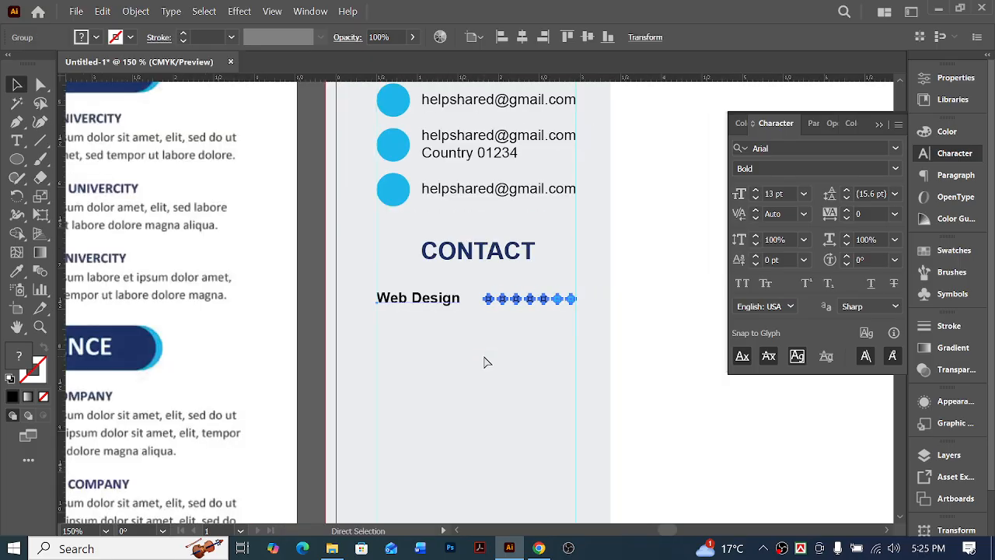
pyautogui.hotkey('ctrl', '-')
pyautogui.hotkey('ctrl', '-')
pyautogui.hotkey('ctrl', '-')
pyautogui.hscroll(-1, 506, 352)
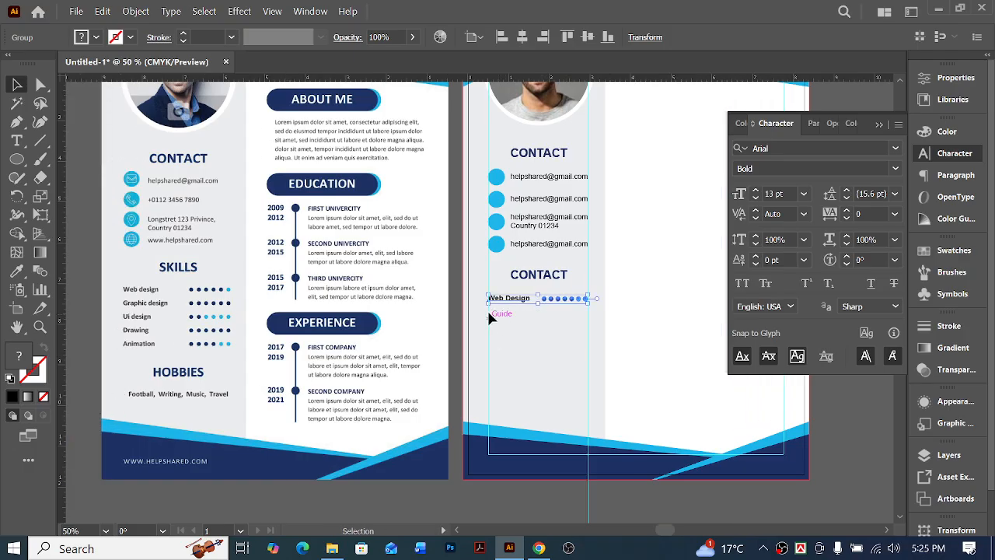
pyautogui.moveTo(516, 301); pyautogui.dragTo(511, 311)
pyautogui.moveTo(472, 283); pyautogui.dragTo(566, 358)
pyautogui.press('Up')
pyautogui.press('Up')
pyautogui.press('Up')
pyautogui.press('Up')
pyautogui.press('Up')
pyautogui.press('Up')
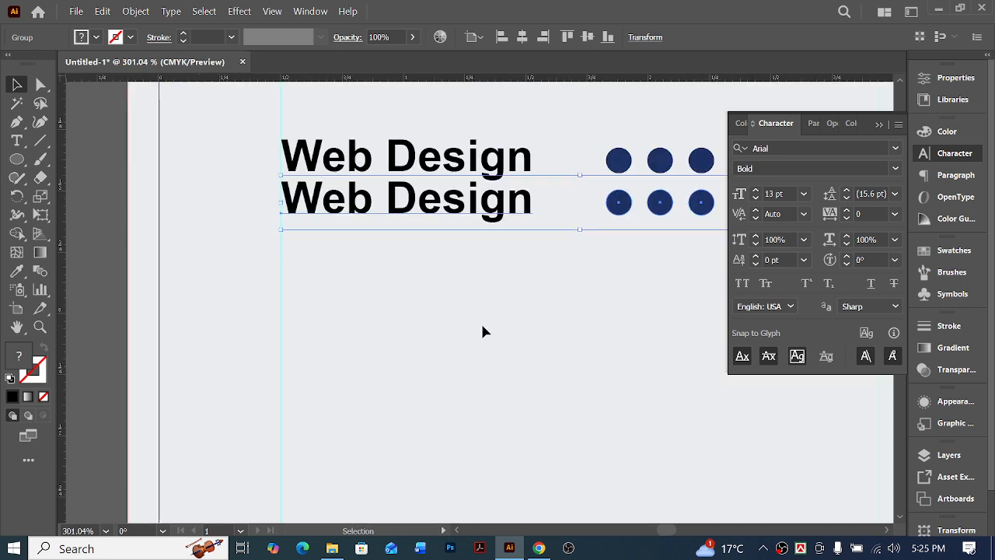
# Delete the tightly spaced copy of the "Web Design" row beneath the original
pyautogui.hotkey('ctrl', '-')
pyautogui.hotkey('ctrl', '-')
pyautogui.hotkey('ctrl', '-')
pyautogui.hotkey('ctrl', '-')
pyautogui.hotkey('ctrl', '-')
pyautogui.hotkey('ctrl', '-')
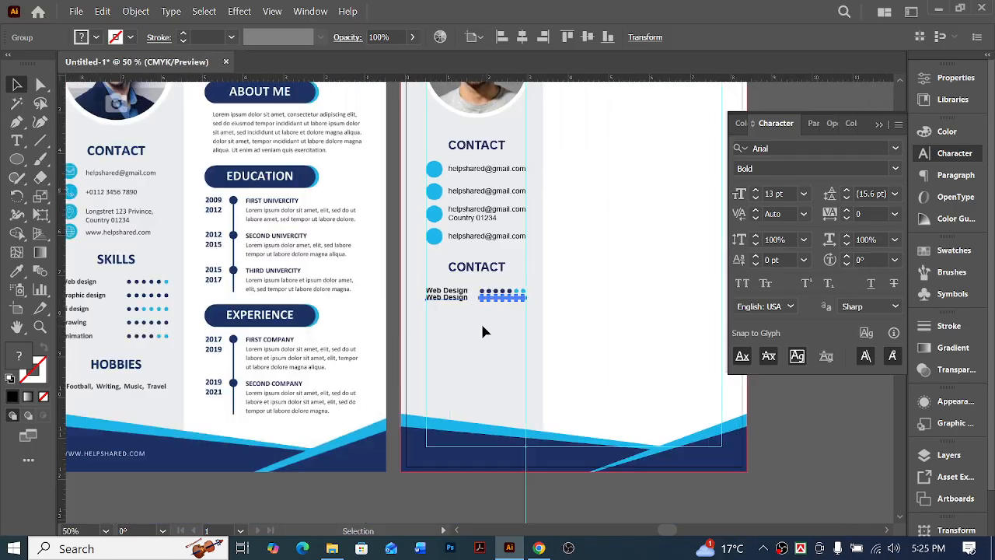
pyautogui.keyDown('ctrl'); pyautogui.click(434, 321); pyautogui.keyUp('ctrl')
pyautogui.hscroll(-2, 544, 311)
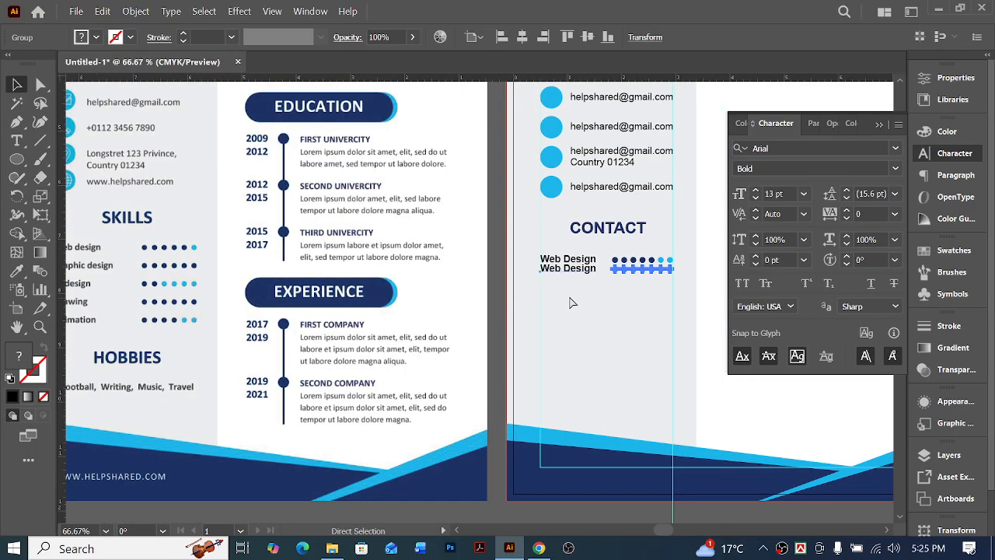
pyautogui.moveTo(574, 274)
pyautogui.mouseDown()
pyautogui.moveTo(570, 262)
pyautogui.moveTo(578, 274)
pyautogui.mouseUp()
pyautogui.hscroll(-2, 581, 303)
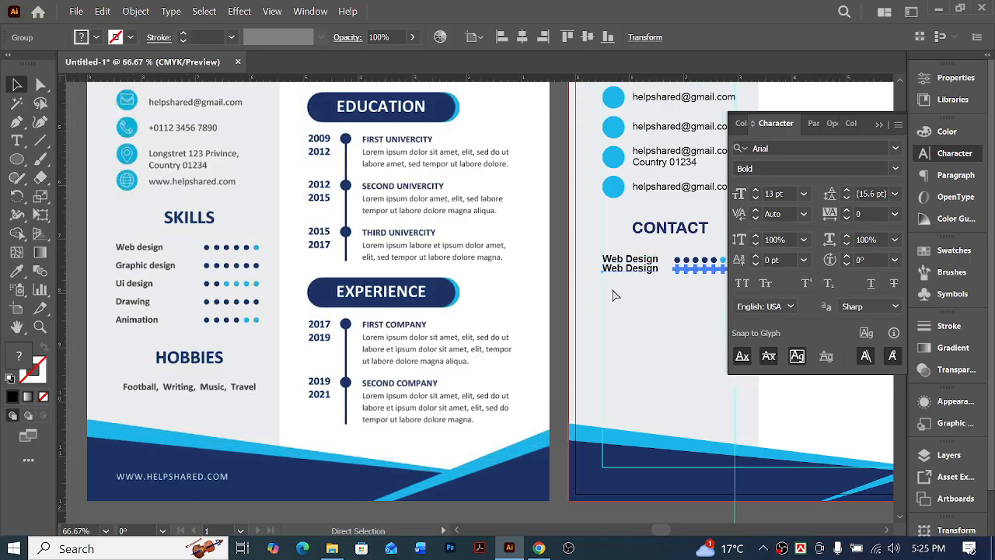
pyautogui.hscroll(2, 628, 290)
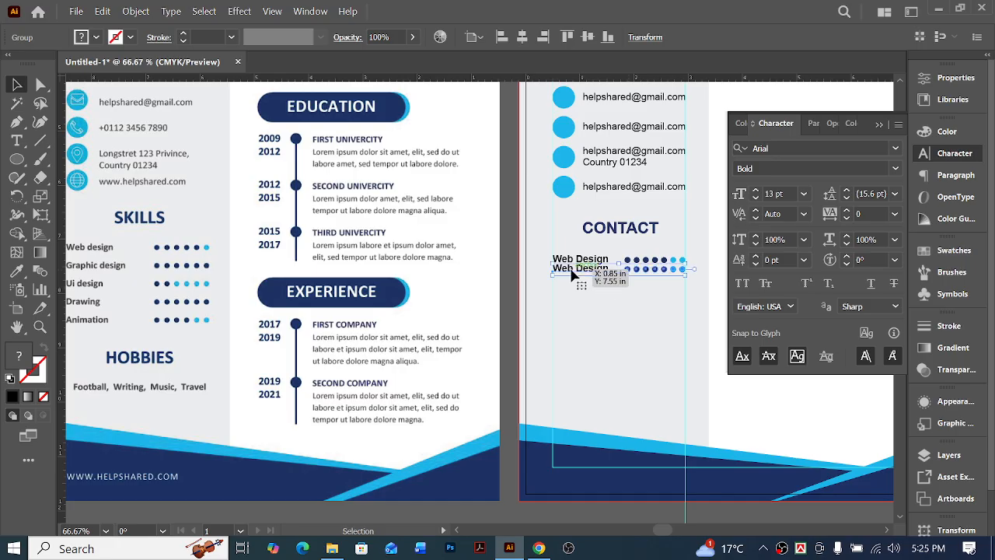
pyautogui.moveTo(571, 272); pyautogui.dragTo(576, 272)
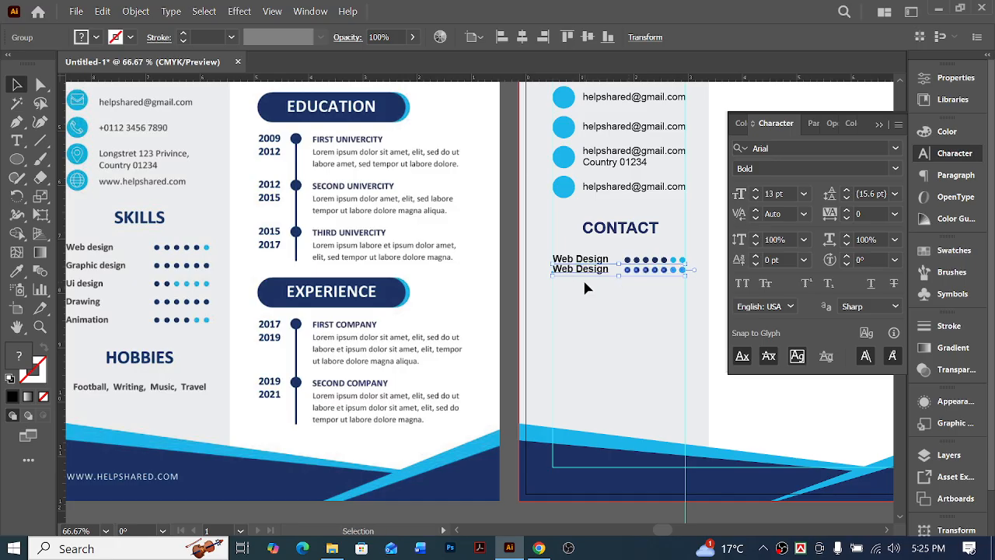
pyautogui.press('Delete')
# Duplicate the "Web Design" row a short gap below itself and repeat the copy three more times for five evenly spaced rows
pyautogui.click(584, 261)
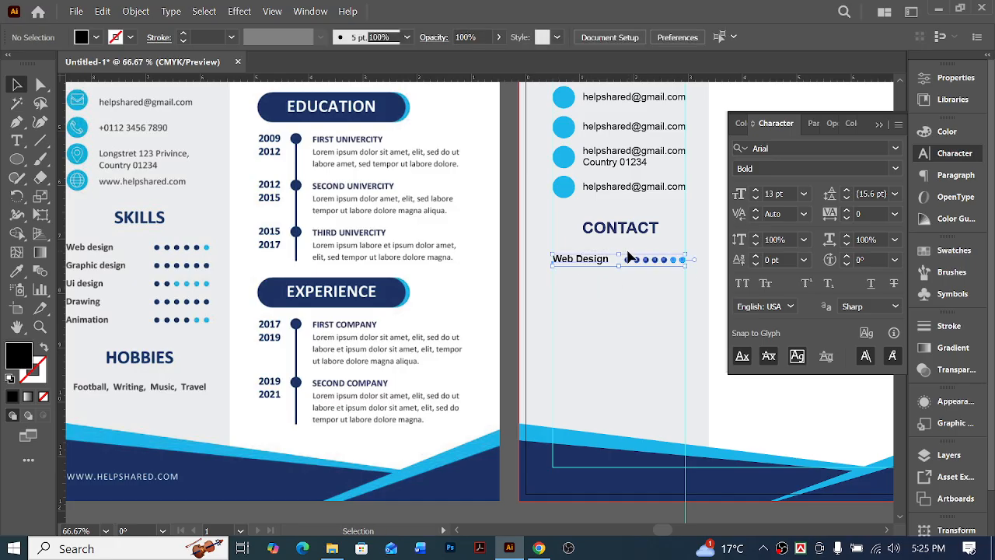
pyautogui.moveTo(584, 264); pyautogui.dragTo(581, 281)
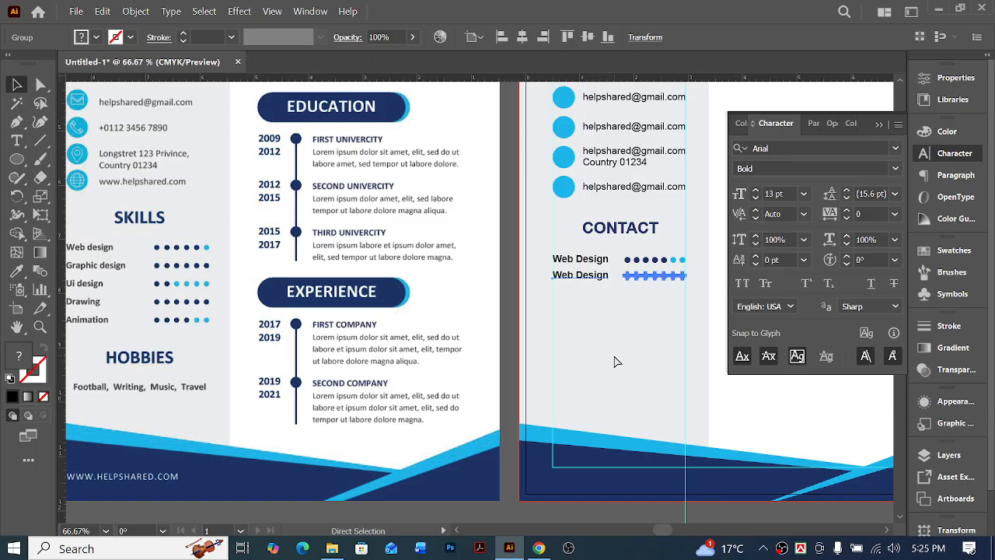
pyautogui.hotkey('ctrl', 'd')
pyautogui.hotkey('ctrl', 'd')
pyautogui.hotkey('ctrl', 'd')
pyautogui.press('v')
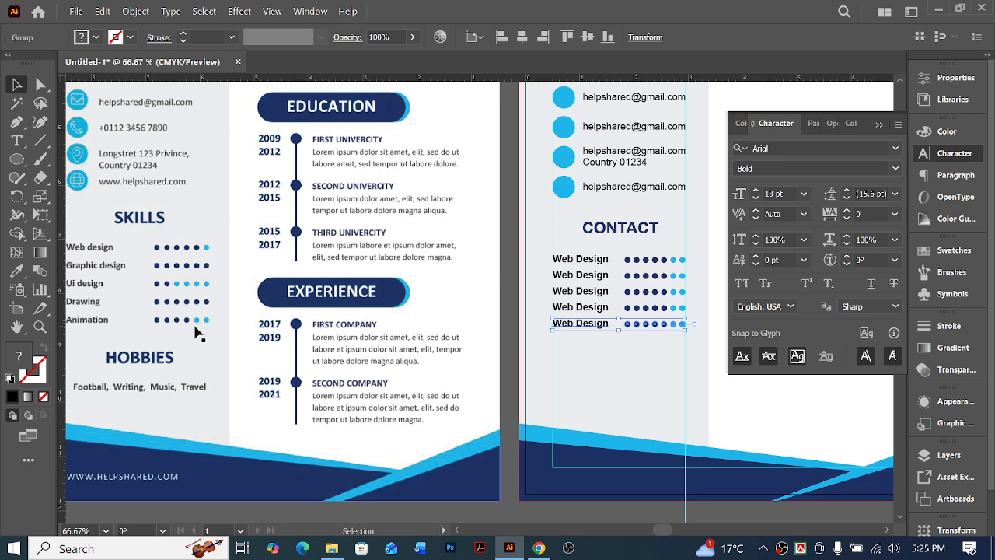
# Nudge the lowest "Web Design" row slightly down and distribute all five rows evenly in the vertical direction
pyautogui.press('Down')
pyautogui.press('Down')
pyautogui.press('Down')
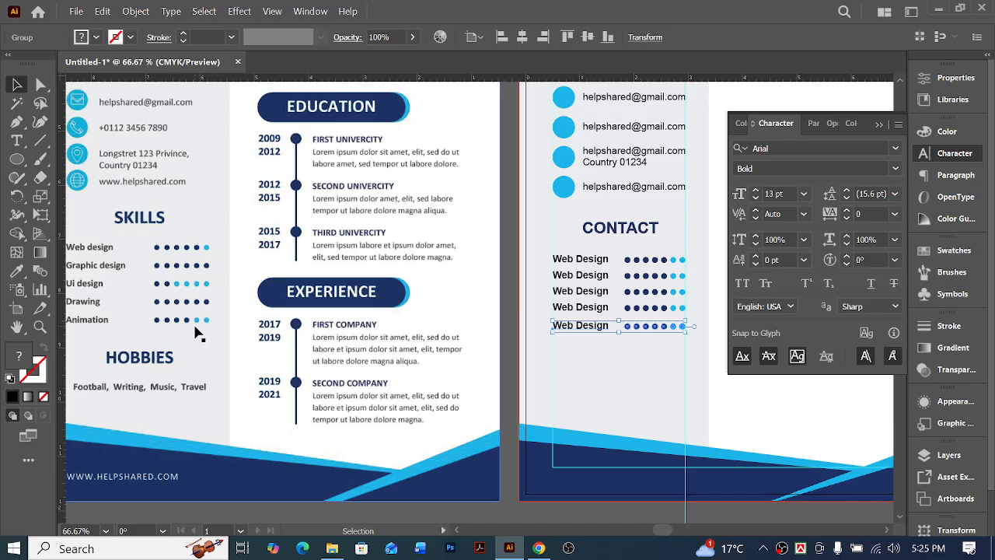
pyautogui.keyDown('shift'); pyautogui.click(577, 259); pyautogui.keyUp('shift')
pyautogui.click(650, 38)
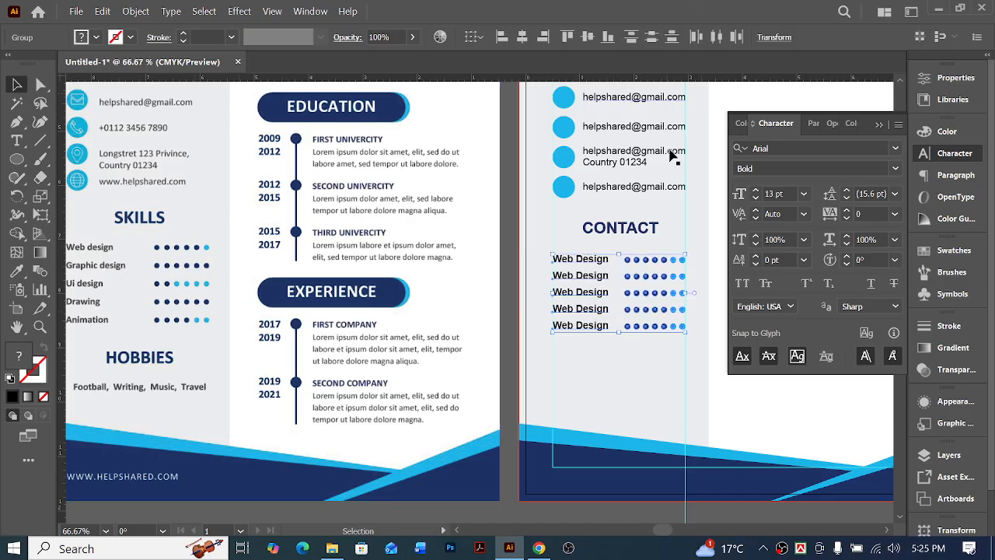
pyautogui.click(616, 377)
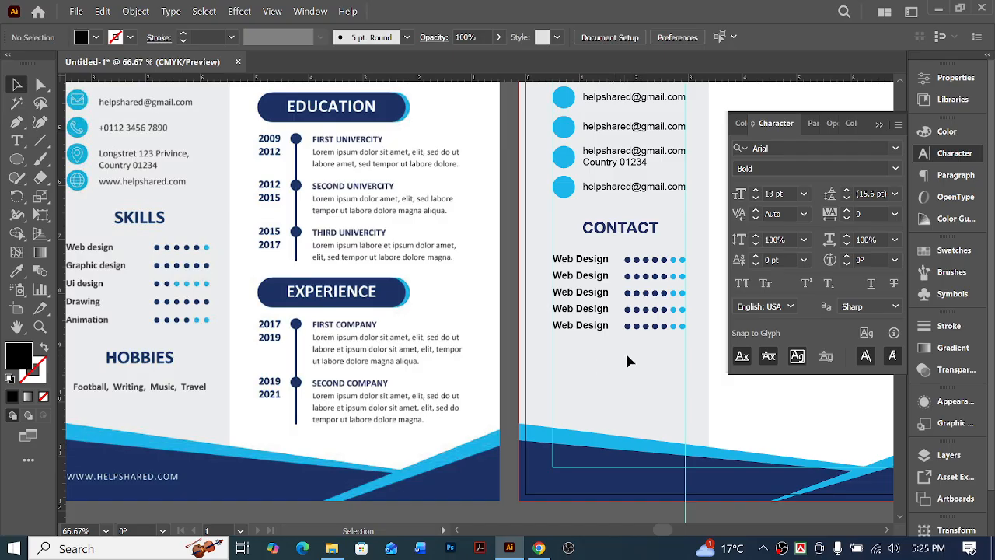
# Delete the four lower "Web Design" rows and place a new copy of the first row a short gap beneath it
pyautogui.moveTo(580, 286)
pyautogui.mouseDown()
pyautogui.moveTo(590, 262)
pyautogui.moveTo(593, 276)
pyautogui.mouseUp()
pyautogui.press('Delete')
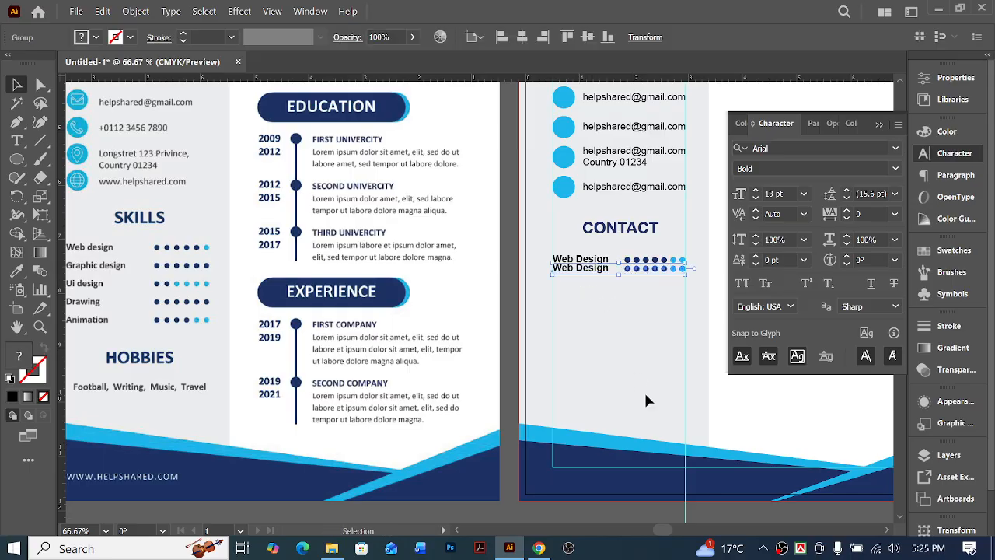
pyautogui.press('Up')
pyautogui.hotkey('shift', 'Down')
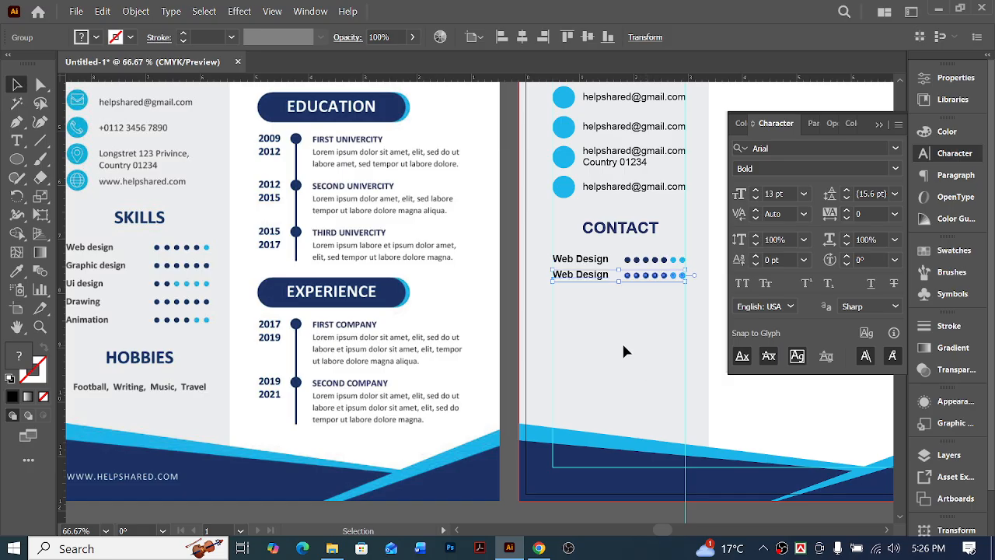
pyautogui.click(597, 313)
pyautogui.keyDown('ctrl'); pyautogui.click(571, 282); pyautogui.keyUp('ctrl')
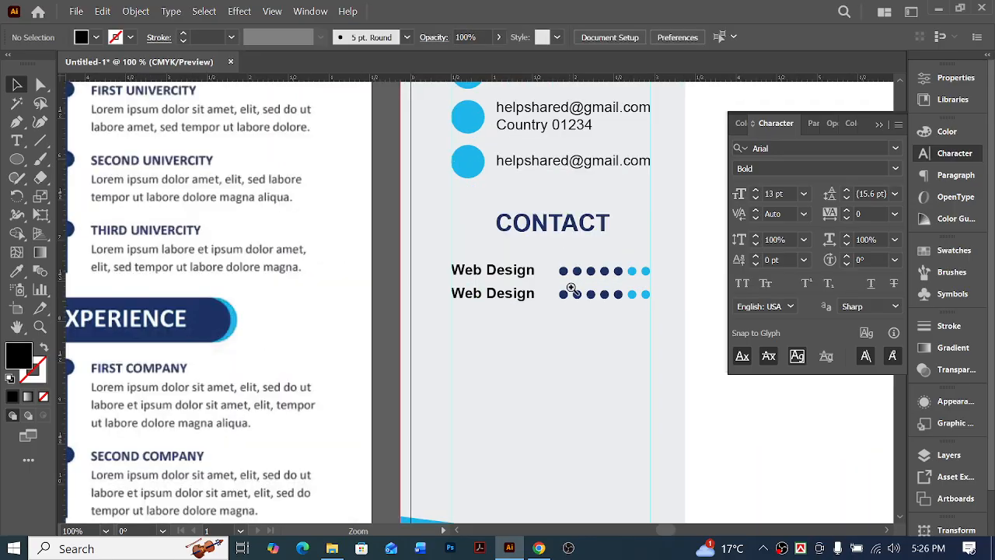
# Duplicate the two "Web Design" rows below themselves and nudge the copies down for four evenly spaced rows
pyautogui.keyDown('ctrl'); pyautogui.click(514, 310); pyautogui.keyUp('ctrl')
pyautogui.keyDown('ctrl'); pyautogui.click(514, 310); pyautogui.keyUp('ctrl')
pyautogui.moveTo(519, 304); pyautogui.dragTo(333, 175)
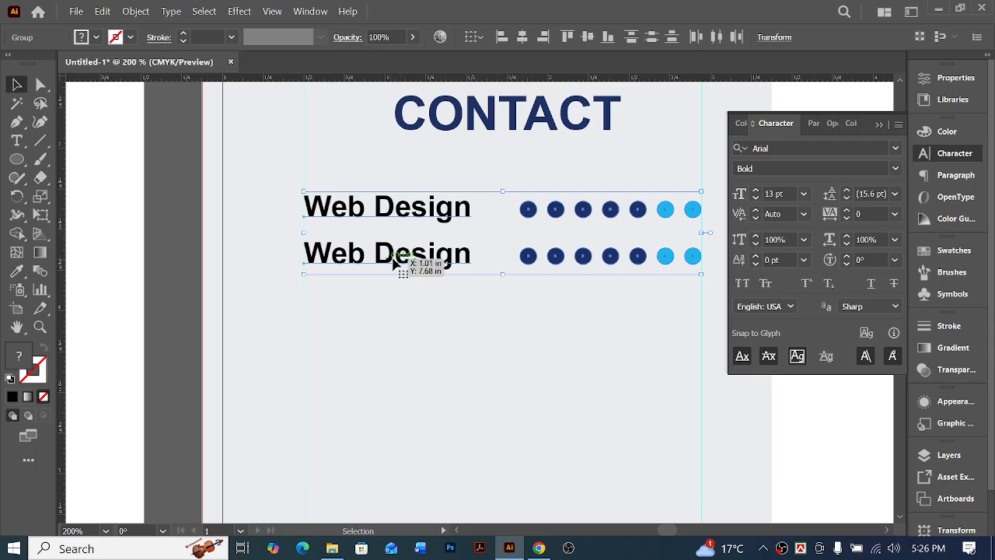
pyautogui.moveTo(391, 206); pyautogui.dragTo(392, 272)
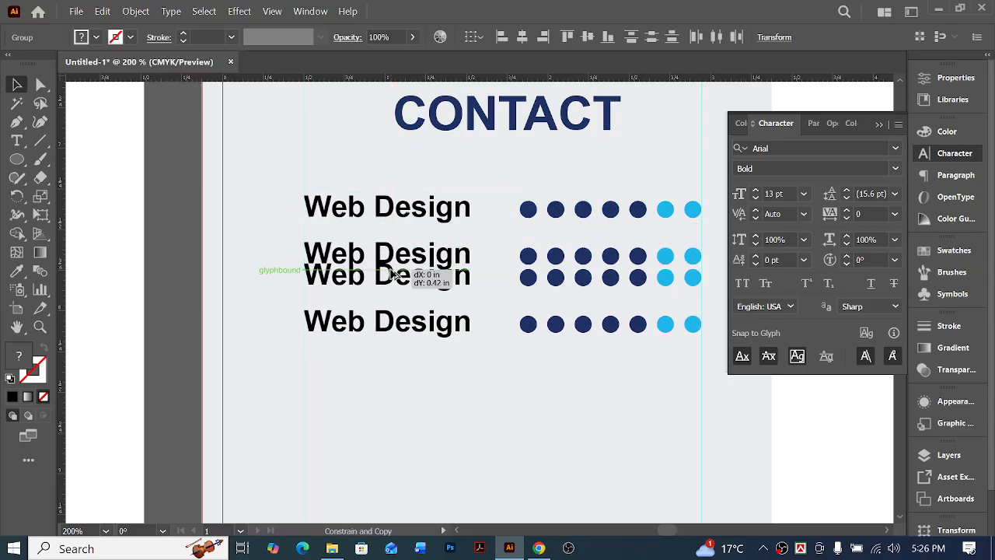
pyautogui.moveTo(393, 274); pyautogui.dragTo(392, 275)
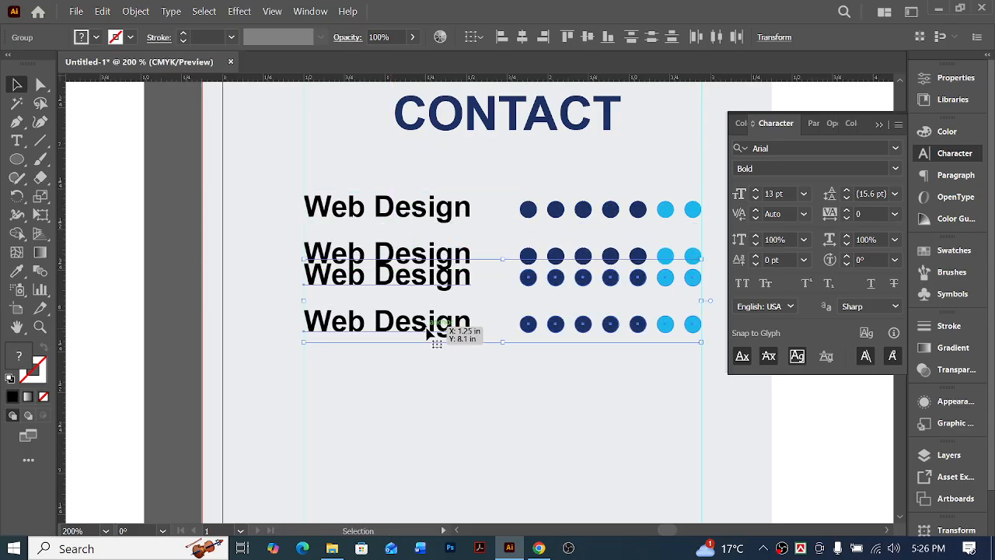
pyautogui.press('Down')
pyautogui.hotkey('shift', 'Down')
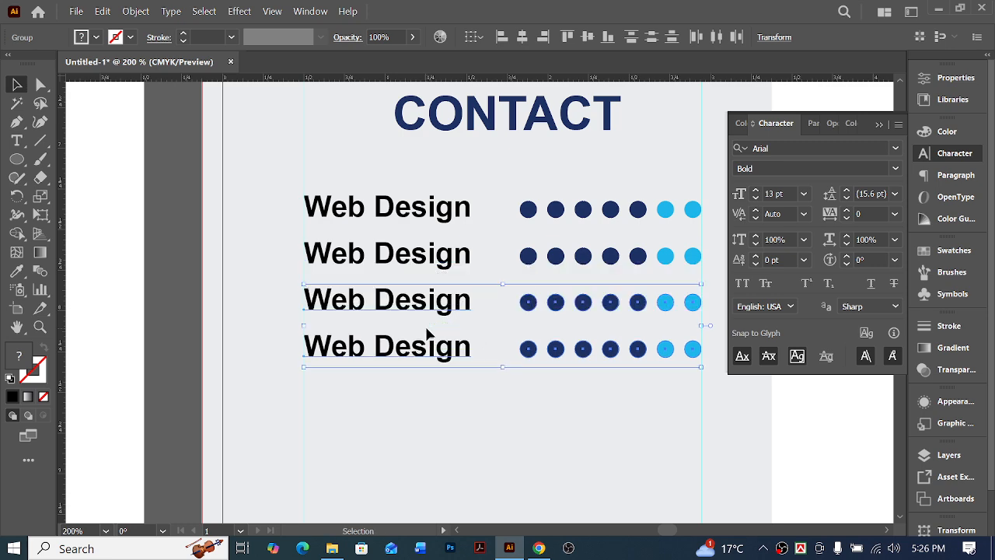
pyautogui.keyDown('shift'); pyautogui.click(374, 204); pyautogui.keyUp('shift')
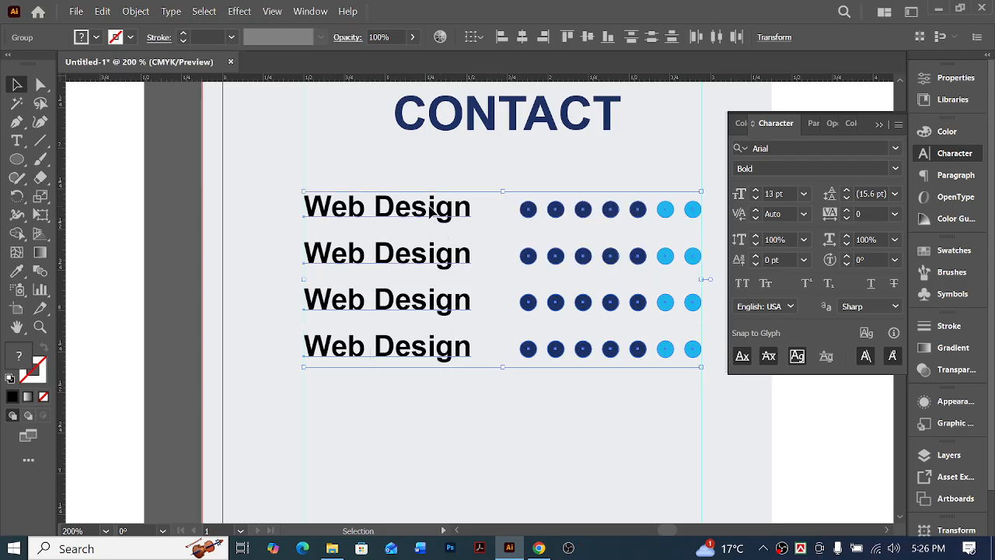
pyautogui.click(445, 172)
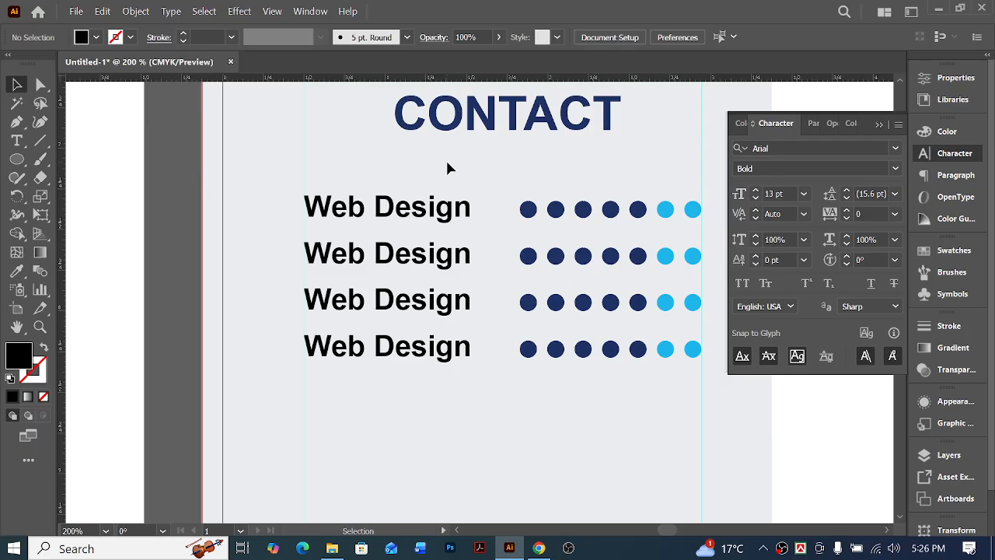
# Copy three of the "Web Design" rows beneath the fourth row and nudge them down to match the row spacing
pyautogui.moveTo(458, 388)
pyautogui.mouseDown()
pyautogui.moveTo(387, 252)
pyautogui.moveTo(443, 335)
pyautogui.moveTo(443, 379)
pyautogui.mouseUp()
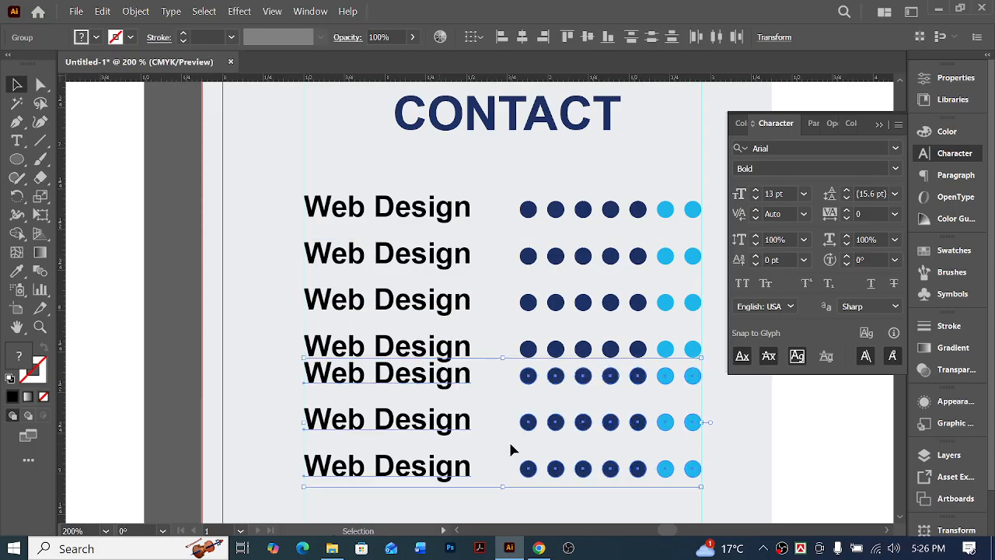
pyautogui.hotkey('shift', 'Down')
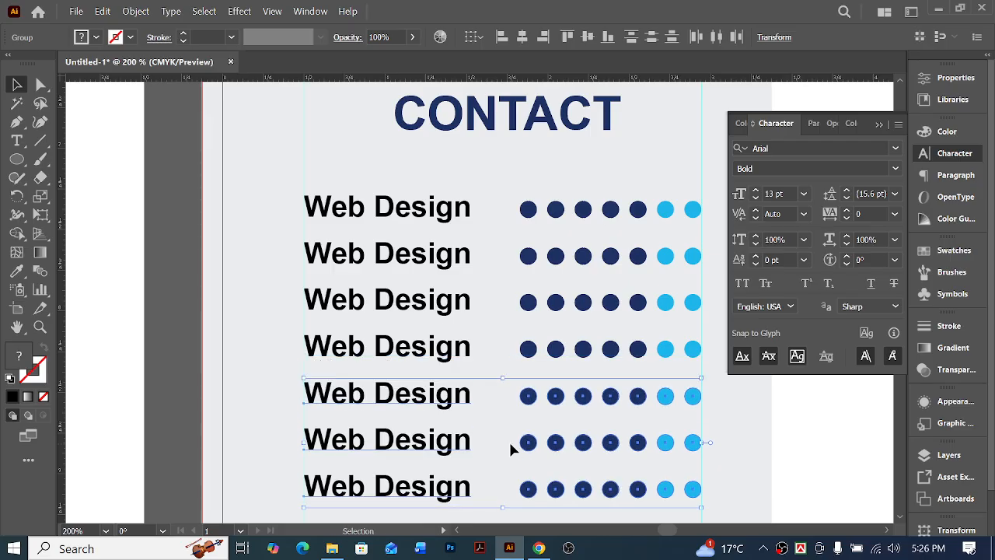
pyautogui.hotkey('ctrl', '-')
pyautogui.hotkey('ctrl', '-')
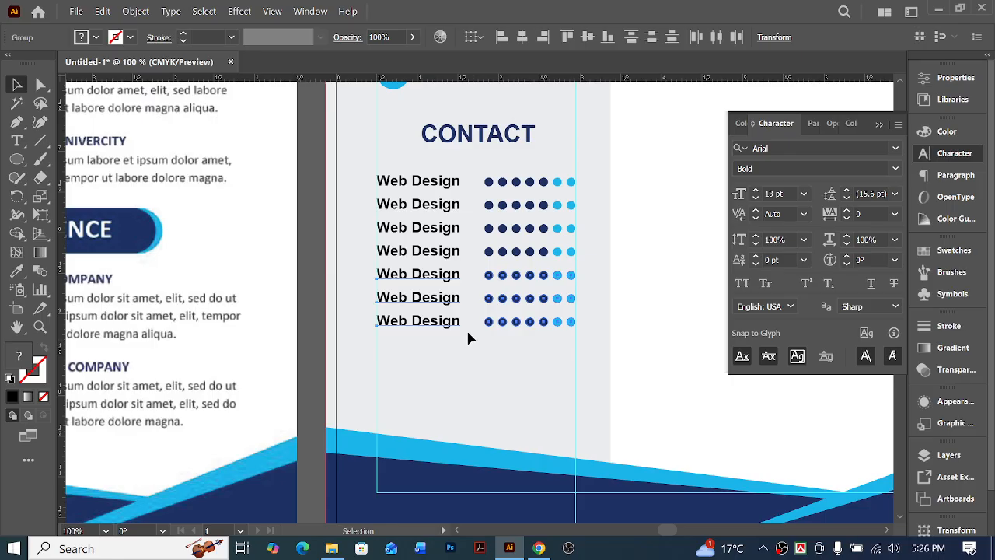
pyautogui.hscroll(-2, 510, 370)
pyautogui.click(533, 367)
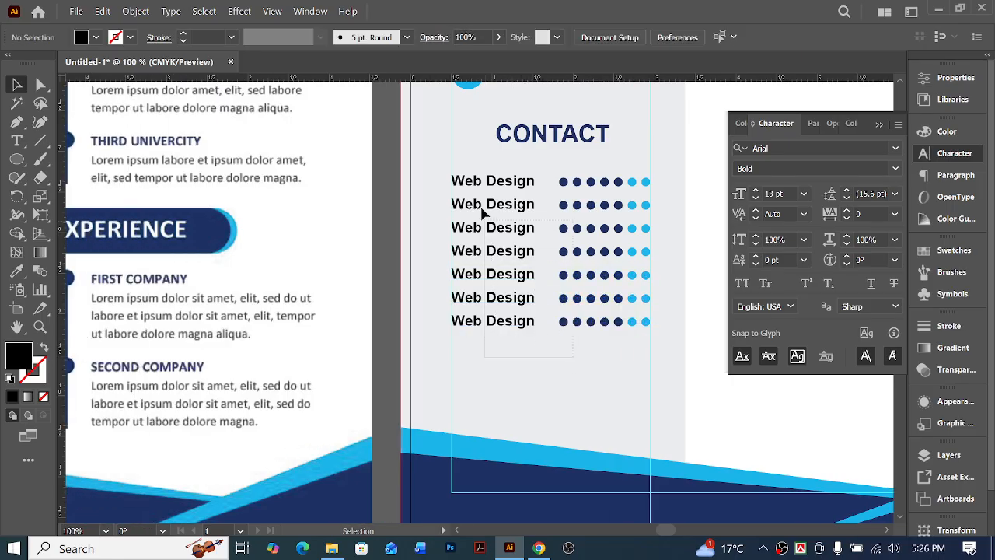
# Select all seven "Web Design" rows and distribute them vertically by their centers
pyautogui.moveTo(473, 182); pyautogui.dragTo(482, 185)
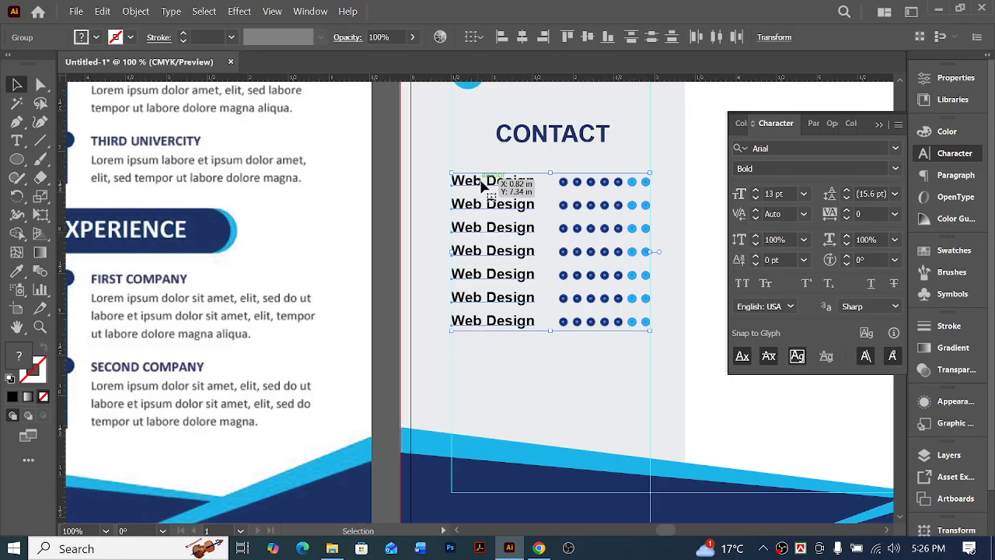
pyautogui.click(651, 42)
pyautogui.click(587, 394)
pyautogui.hscroll(-3, 587, 395)
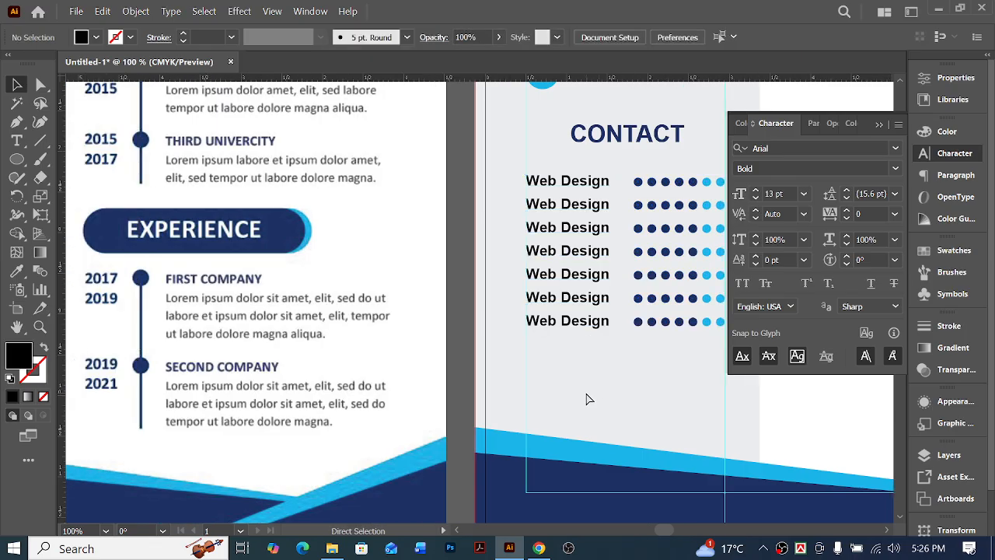
# Delete the two lowest "Web Design" rows so the skills list keeps five rows
pyautogui.hotkey('ctrl', '-')
pyautogui.hotkey('ctrl', '-')
pyautogui.hscroll(-1, 622, 370)
pyautogui.hscroll(-1, 630, 369)
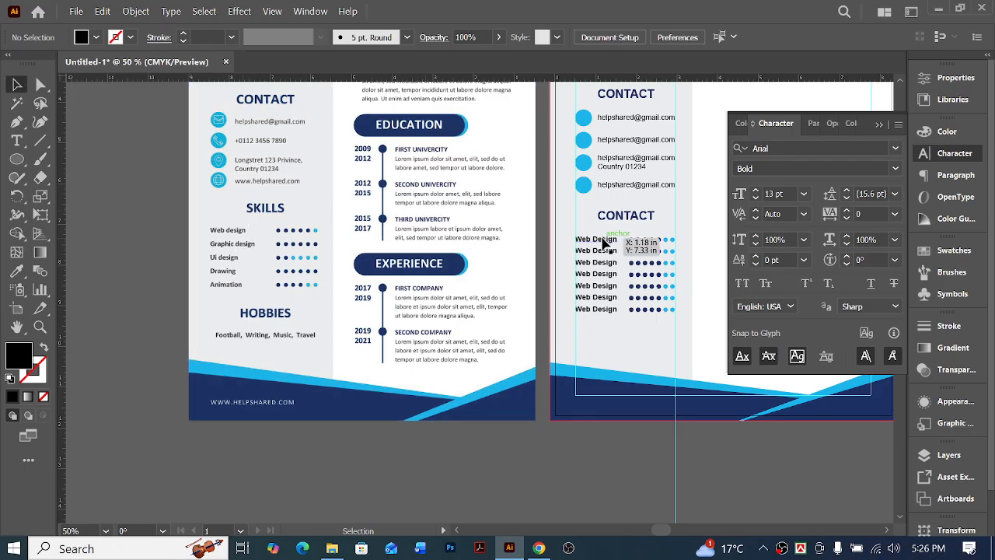
pyautogui.click(603, 303)
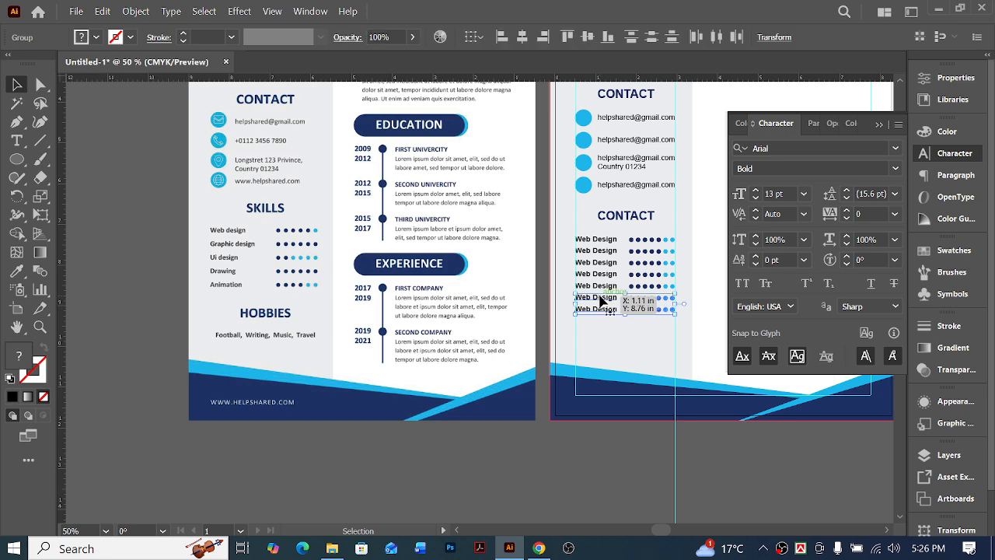
pyautogui.press('Delete')
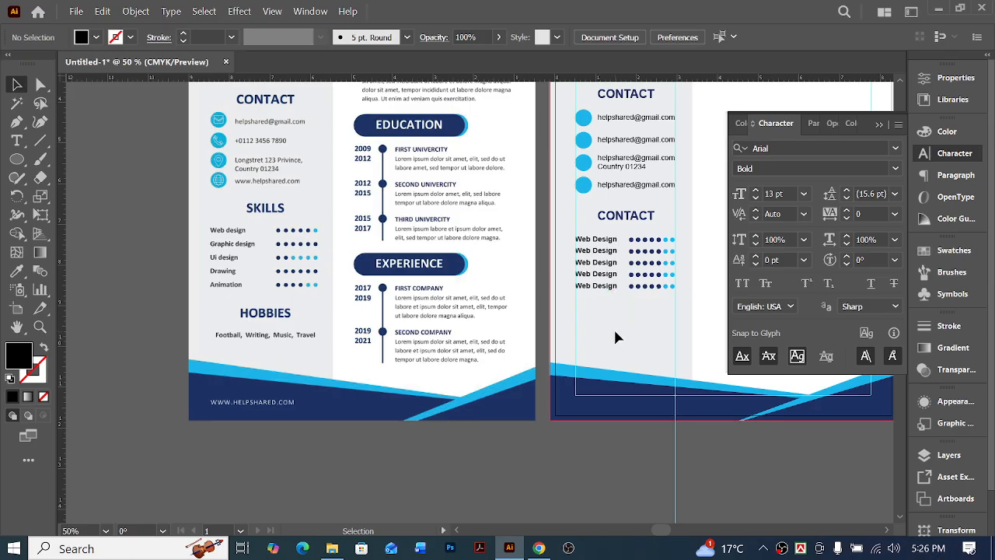
# Duplicate the lower "CONTACT" heading and one "Web Design" row directly below the fifth skills row
pyautogui.hscroll(2, 605, 330)
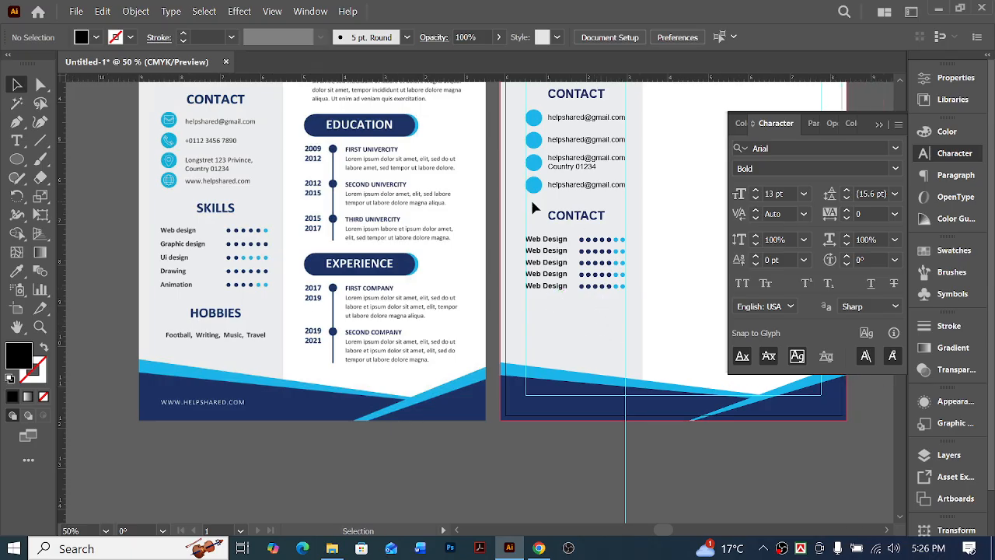
pyautogui.moveTo(602, 295)
pyautogui.mouseDown()
pyautogui.moveTo(606, 221)
pyautogui.moveTo(589, 222)
pyautogui.moveTo(588, 304)
pyautogui.moveTo(589, 293)
pyautogui.mouseUp()
pyautogui.hotkey('ctrl', 'z')
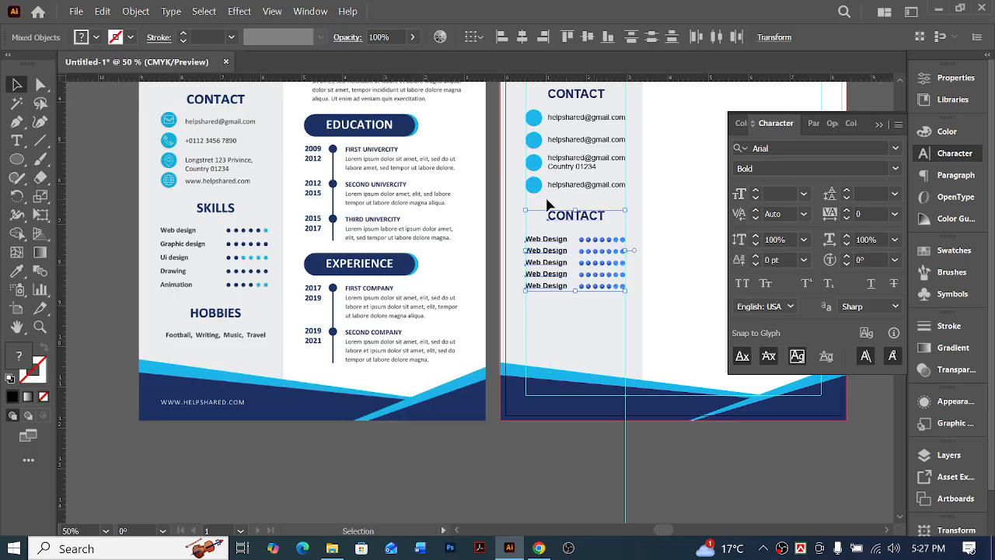
pyautogui.moveTo(535, 203); pyautogui.dragTo(584, 299)
pyautogui.hotkey('ctrl', '=')
pyautogui.hotkey('ctrl', '=')
pyautogui.hotkey('ctrl', '=')
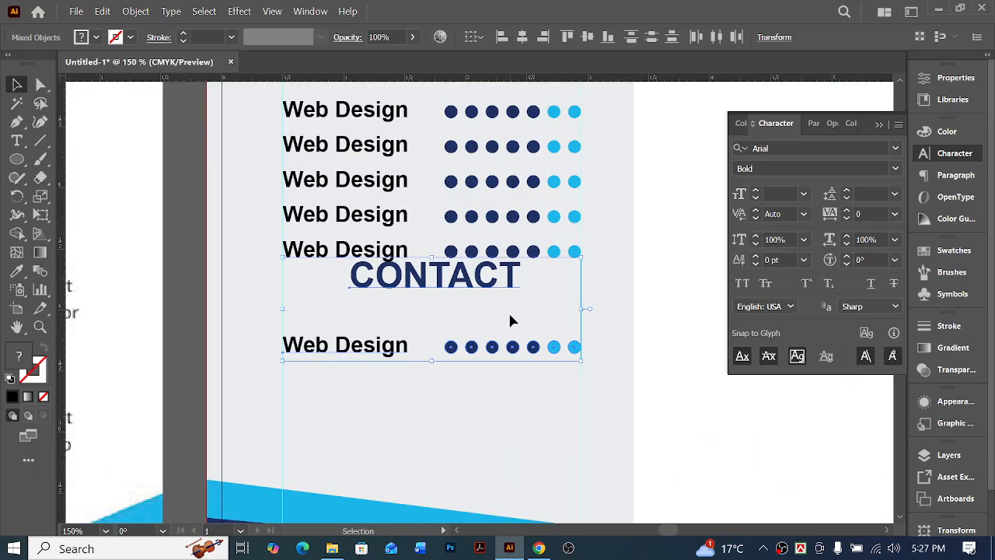
# Move the copied heading and row down to leave a section gap below the skills list
pyautogui.hotkey('shift', 'Down')
pyautogui.hotkey('shift', 'Down')
pyautogui.hotkey('shift', 'Down')
pyautogui.hotkey('ctrl', '-')
pyautogui.hotkey('ctrl', '-')
pyautogui.hotkey('ctrl', '-')
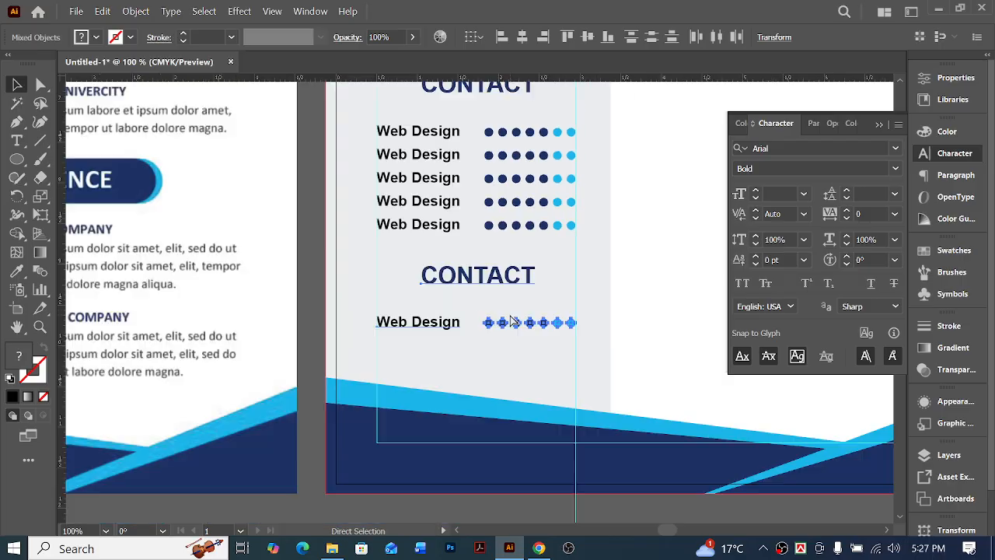
pyautogui.click(465, 430)
pyautogui.hscroll(-3, 464, 431)
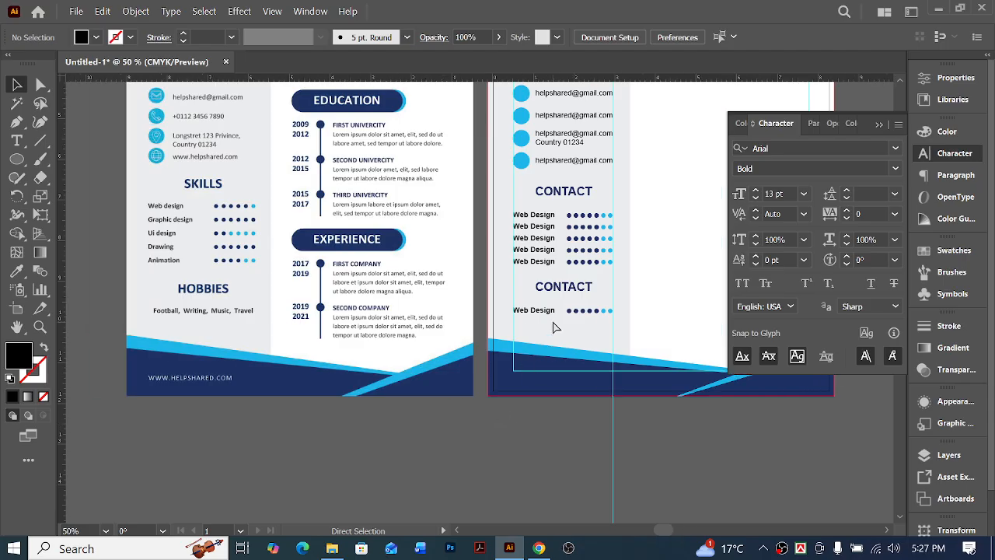
# Isolate the copied "Web Design" group under the lowest heading and delete its seven rating dots
pyautogui.click(592, 314)
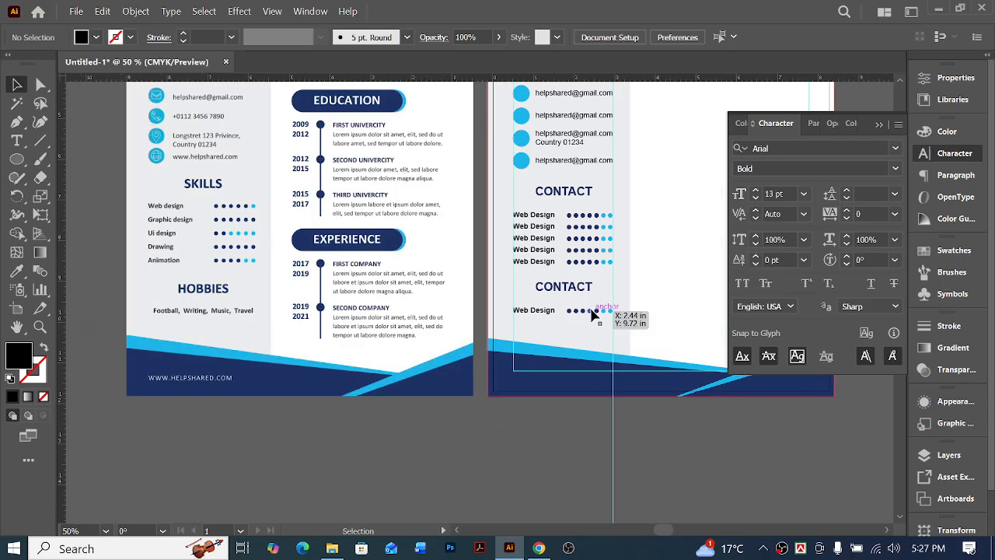
pyautogui.doubleClick(593, 313)
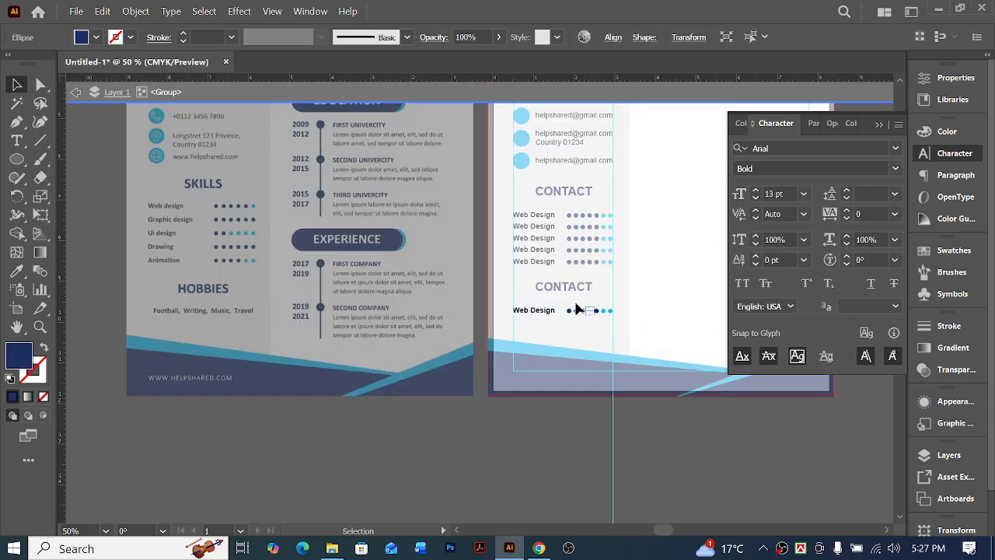
pyautogui.moveTo(625, 343); pyautogui.dragTo(659, 337)
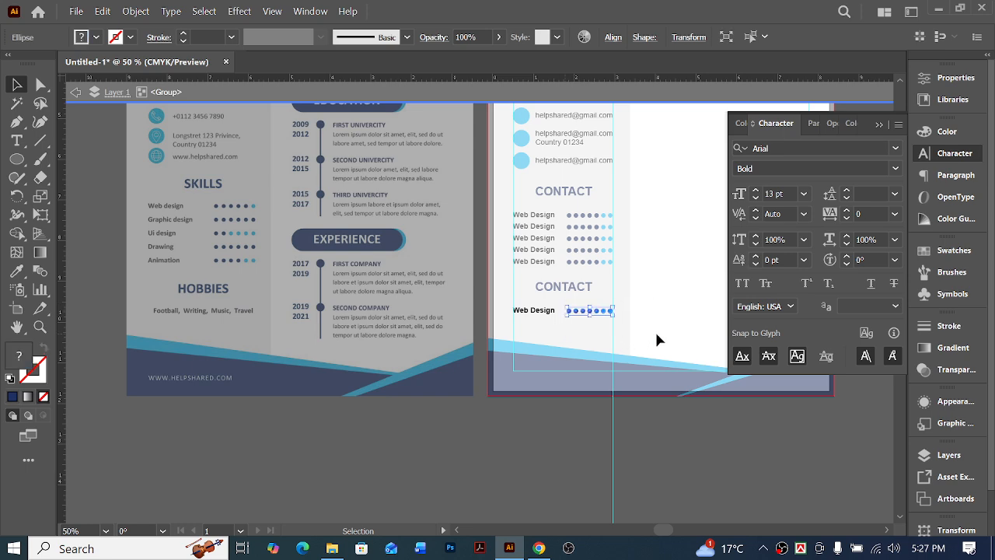
pyautogui.press('Delete')
pyautogui.doubleClick(570, 321)
pyautogui.keyDown('ctrl'); pyautogui.click(510, 314); pyautogui.keyUp('ctrl')
pyautogui.hscroll(-2, 537, 314)
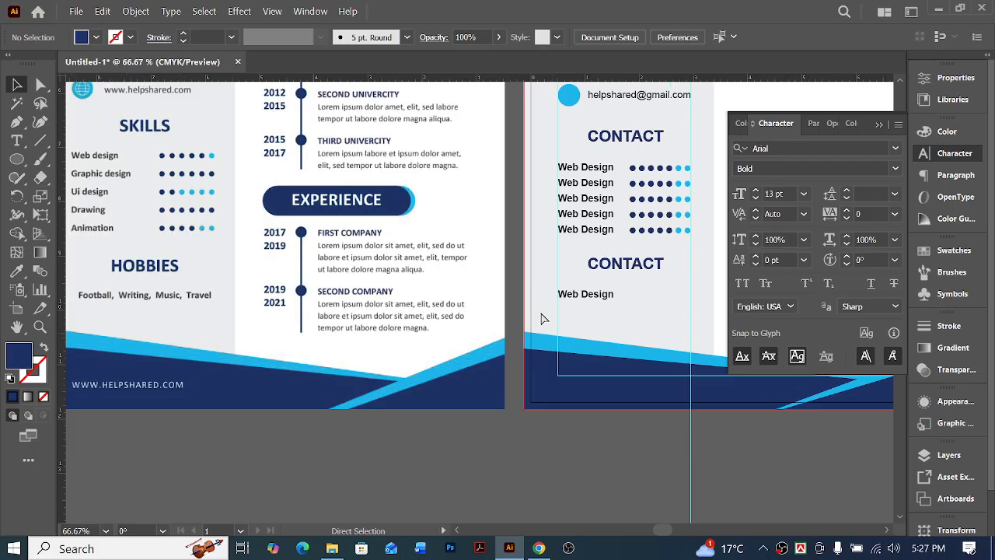
# Set the font style of the dotless "Web Design" text under the lowest heading to Regular
pyautogui.hscroll(-1, 224, 328)
pyautogui.click(40, 83)
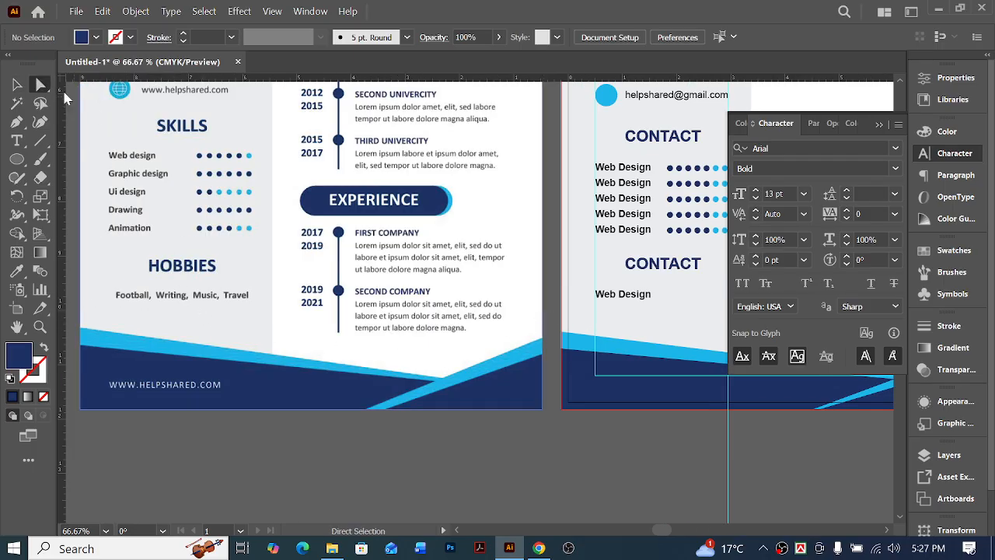
pyautogui.click(628, 299)
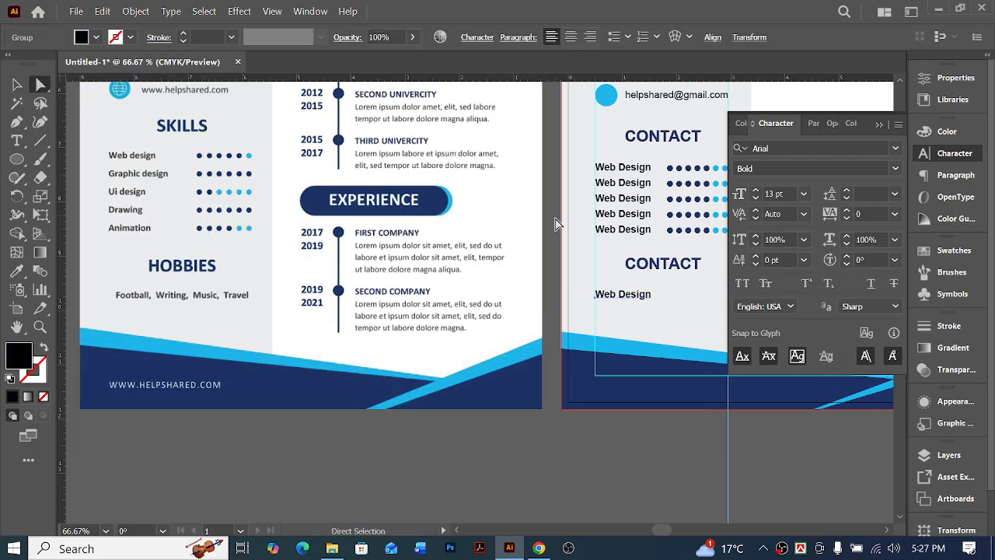
pyautogui.scroll(2, 245, 227)
pyautogui.scroll(1, 244, 227)
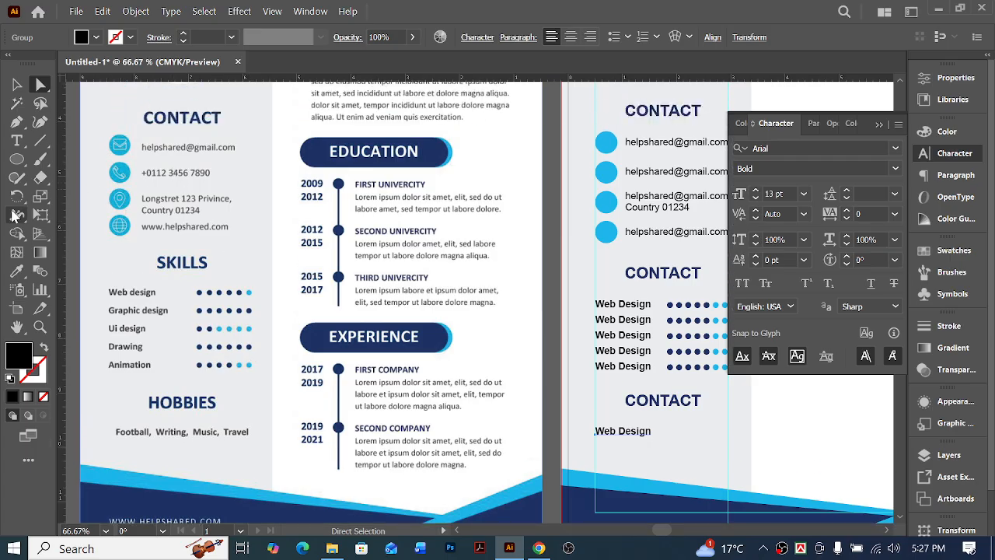
pyautogui.click(897, 172)
pyautogui.click(775, 255)
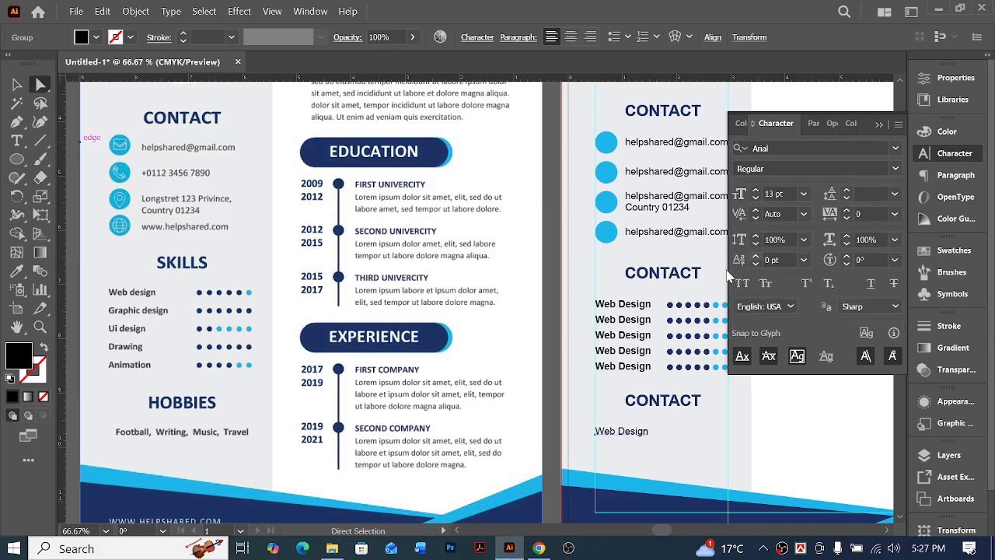
# Replace the "Web Design" text under the lowest heading with "Football, Writing, Music, Travel" and deselect it
pyautogui.tripleClick(621, 430)
pyautogui.write('F')
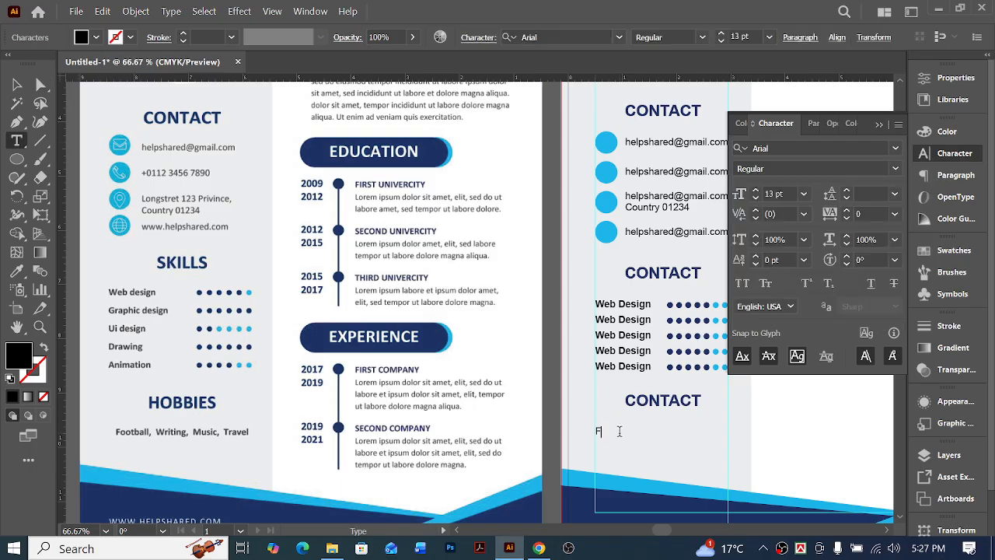
pyautogui.write('ootball, Writing, Music, Travel')
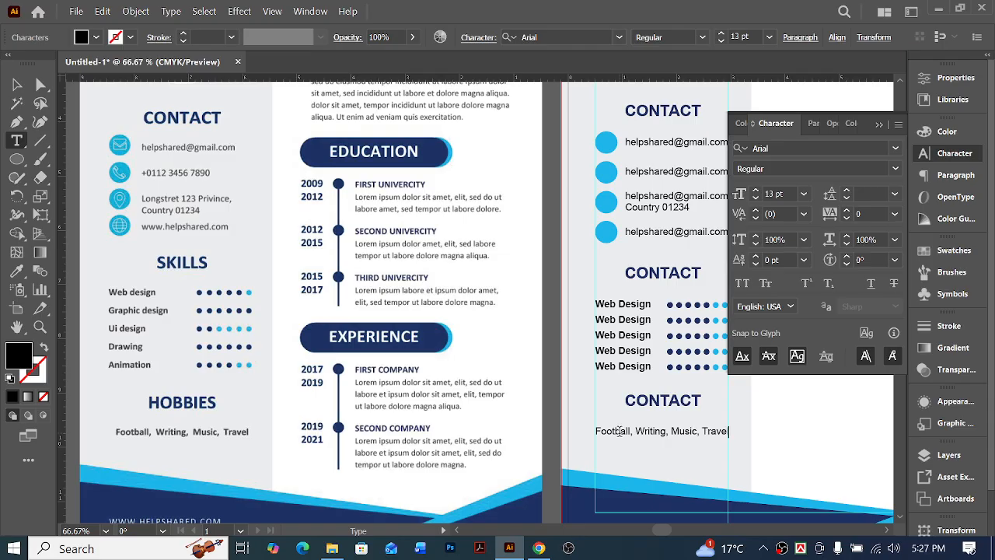
pyautogui.click(17, 84)
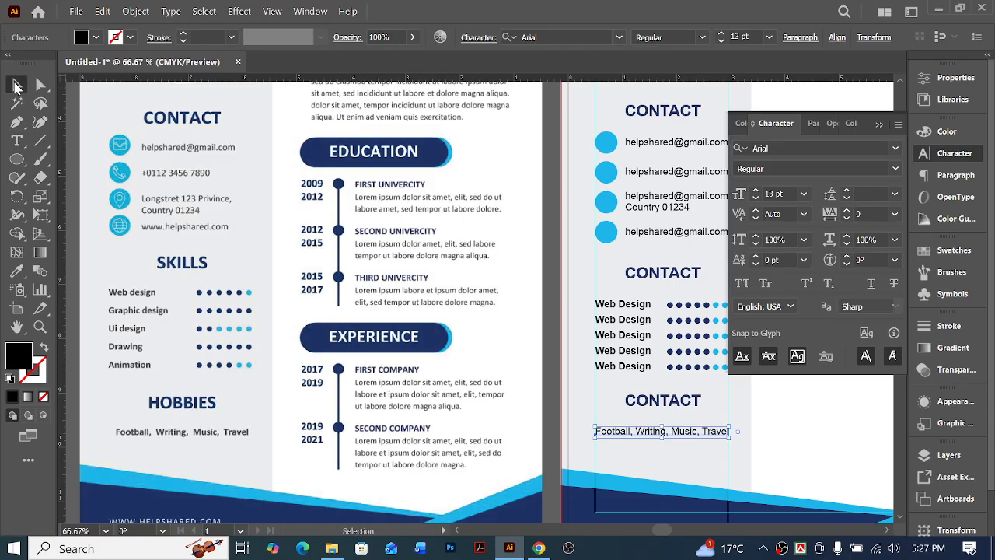
pyautogui.click(817, 439)
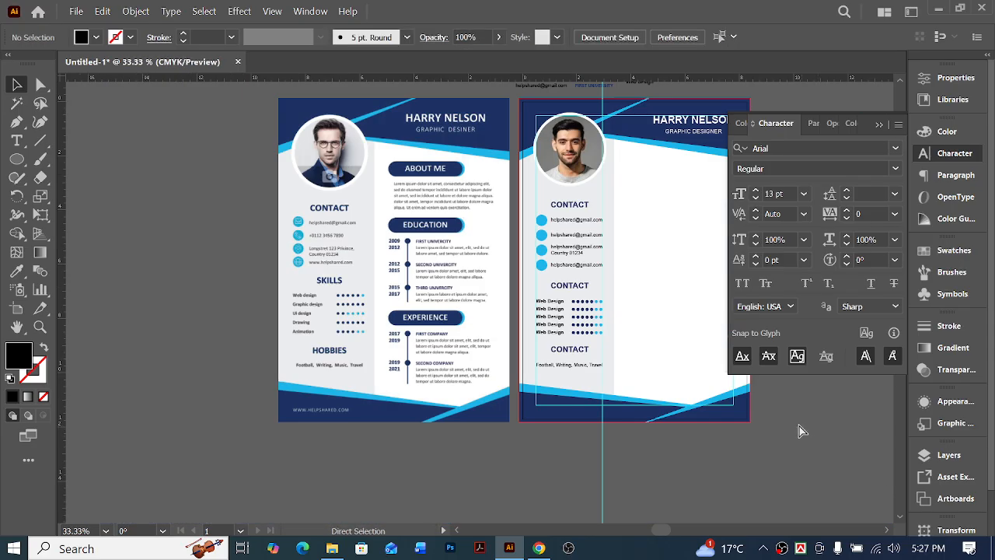
pyautogui.hscroll(2, 684, 446)
pyautogui.hscroll(1, 576, 457)
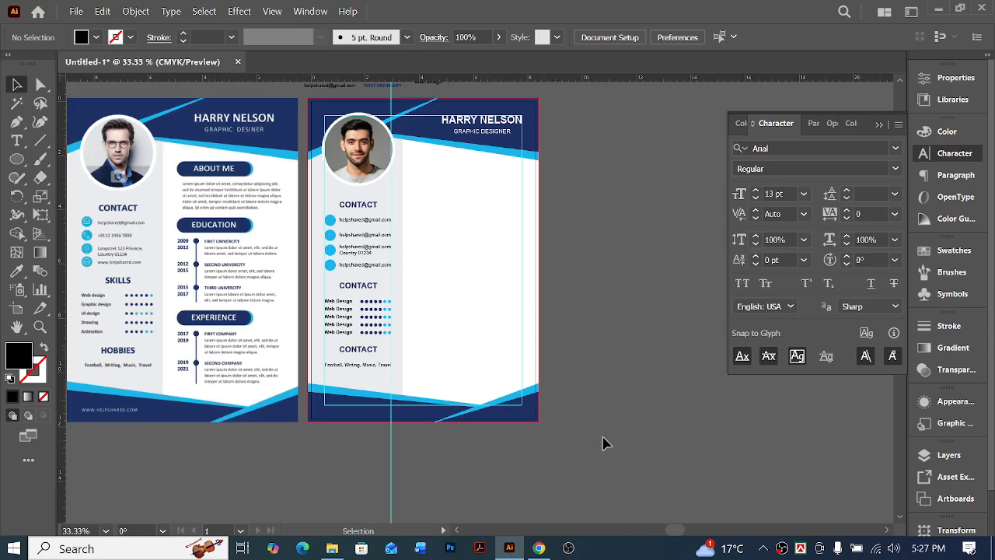
pyautogui.scroll(2, 614, 438)
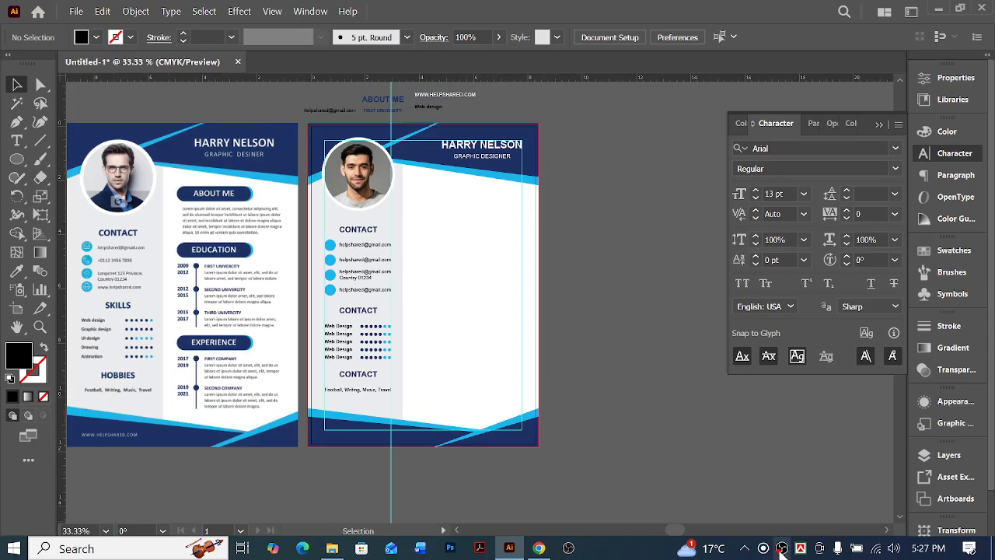
pyautogui.moveTo(676, 554)
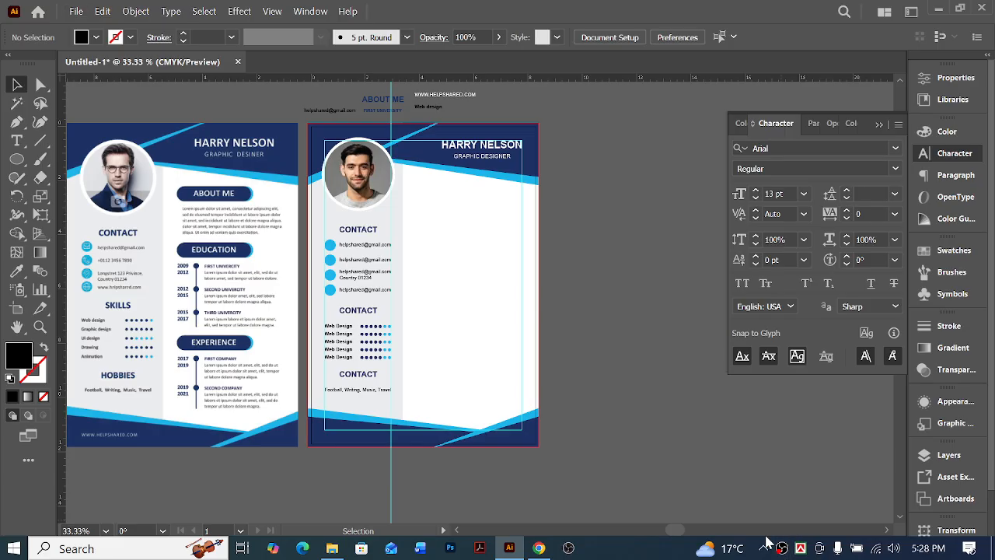
pyautogui.click(765, 551)
pyautogui.click(765, 550)
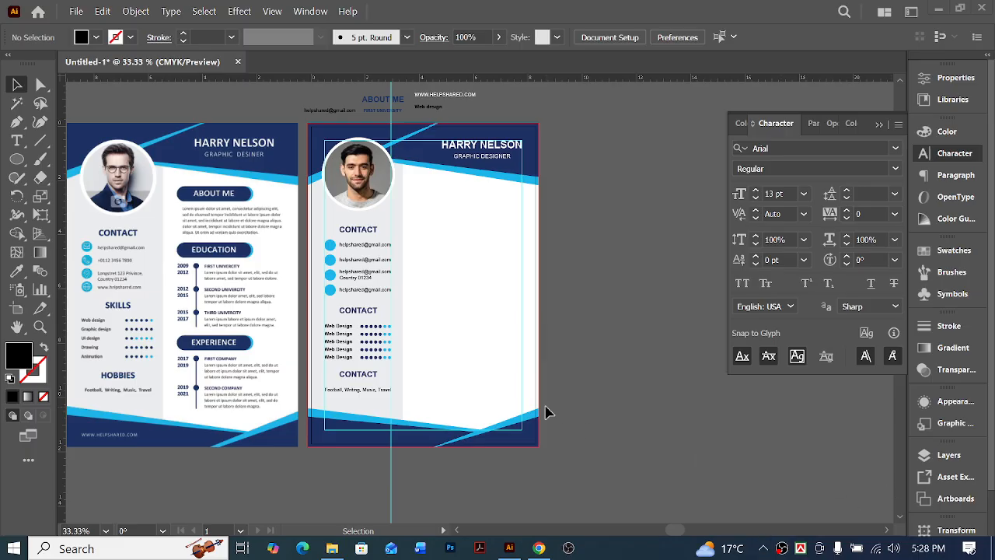
pyautogui.scroll(3, 614, 391)
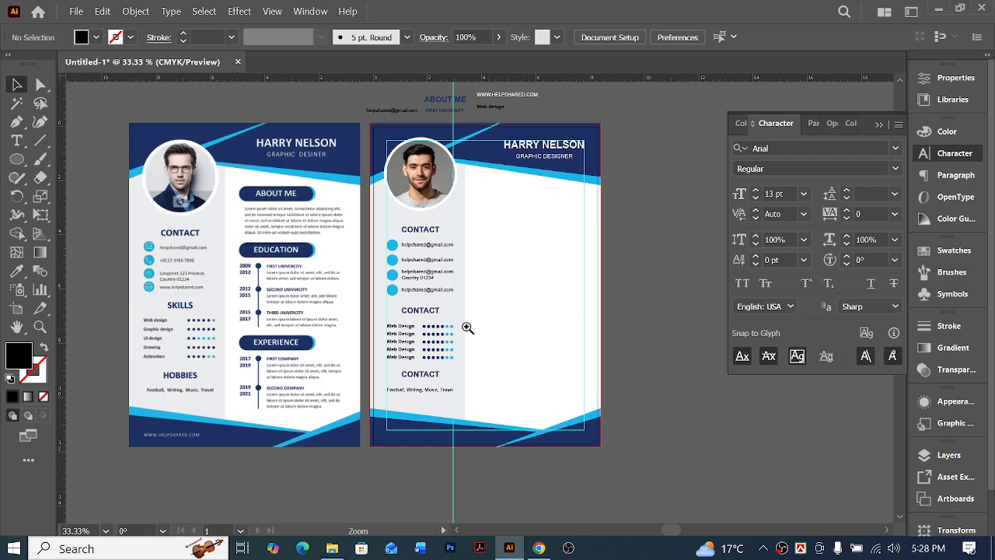
pyautogui.hscroll(-2, 622, 373)
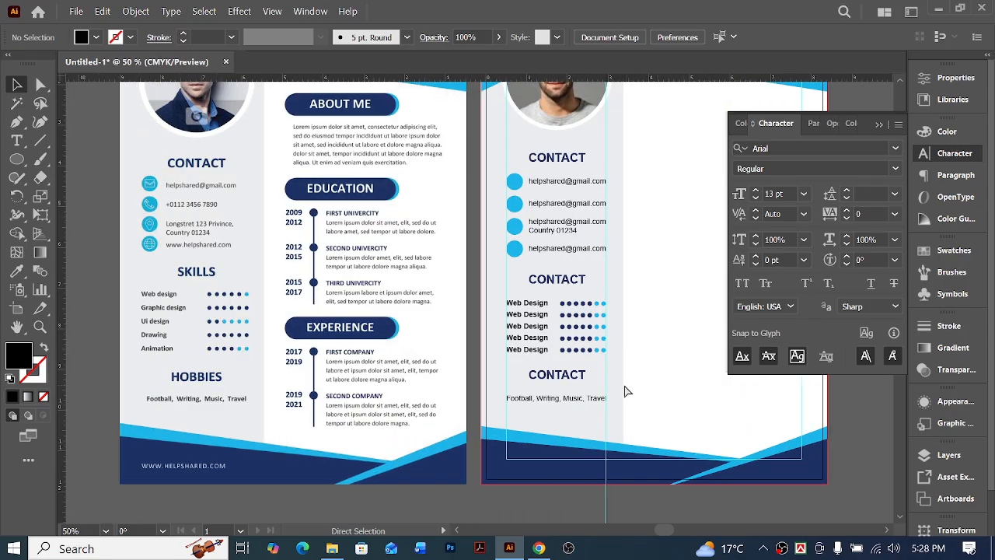
pyautogui.hscroll(1, 626, 388)
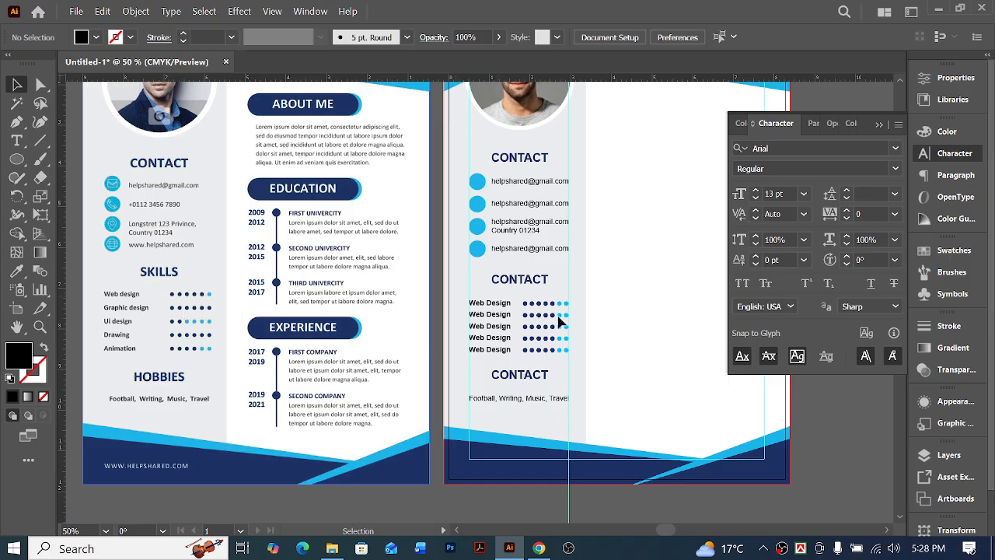
pyautogui.hscroll(2, 591, 335)
pyautogui.scroll(2, 620, 338)
pyautogui.hscroll(1, 624, 324)
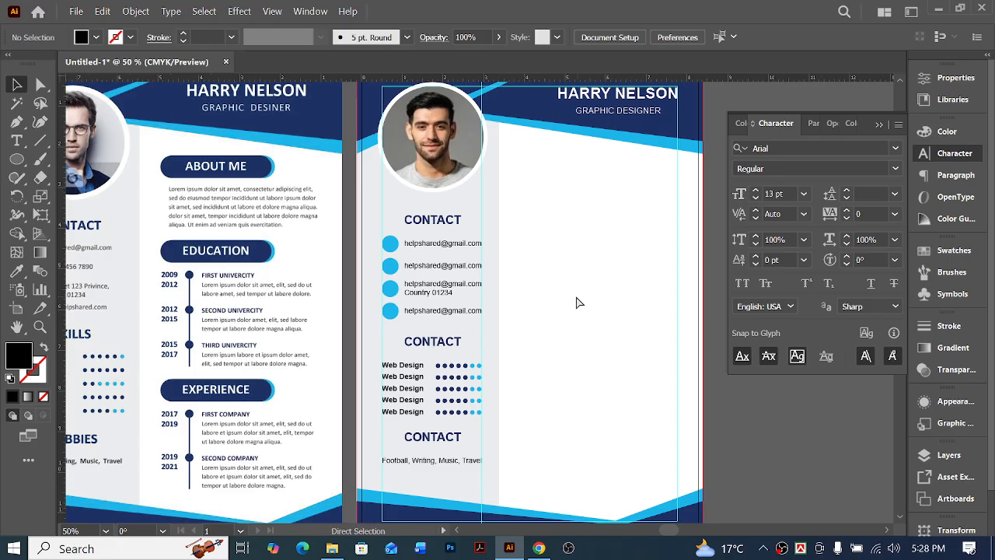
pyautogui.scroll(1, 542, 246)
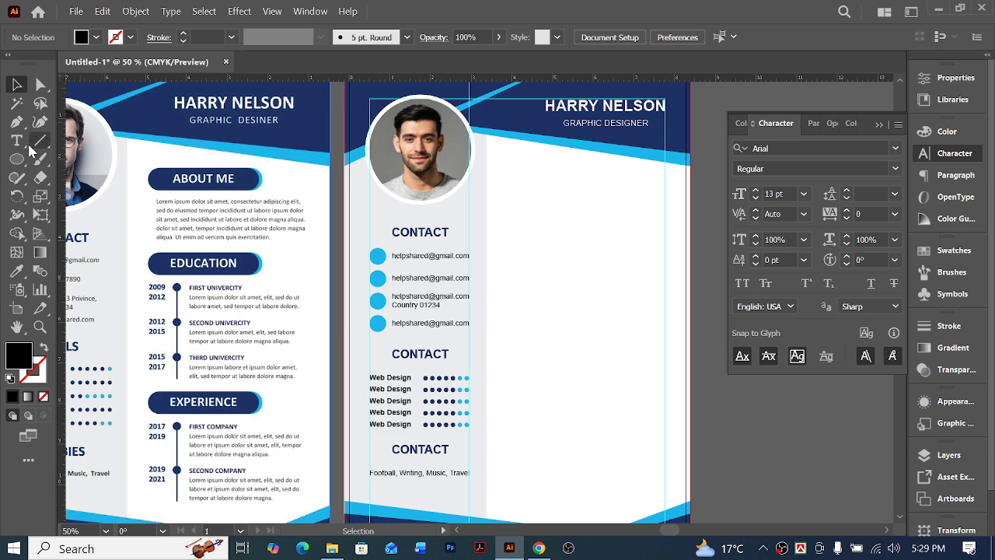
# Measure the gap between the sample's sidebar and its "ABOUT ME" bar with a temporary rectangle, removing it again
pyautogui.click(16, 161)
pyautogui.moveTo(17, 161); pyautogui.dragTo(83, 162)
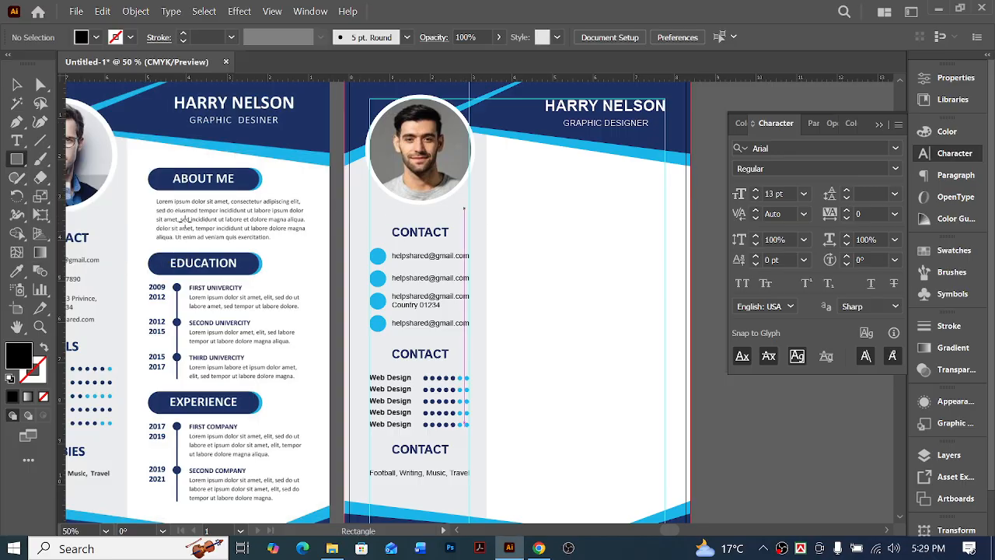
pyautogui.moveTo(128, 175); pyautogui.dragTo(149, 204)
pyautogui.hotkey('ctrl', 'z')
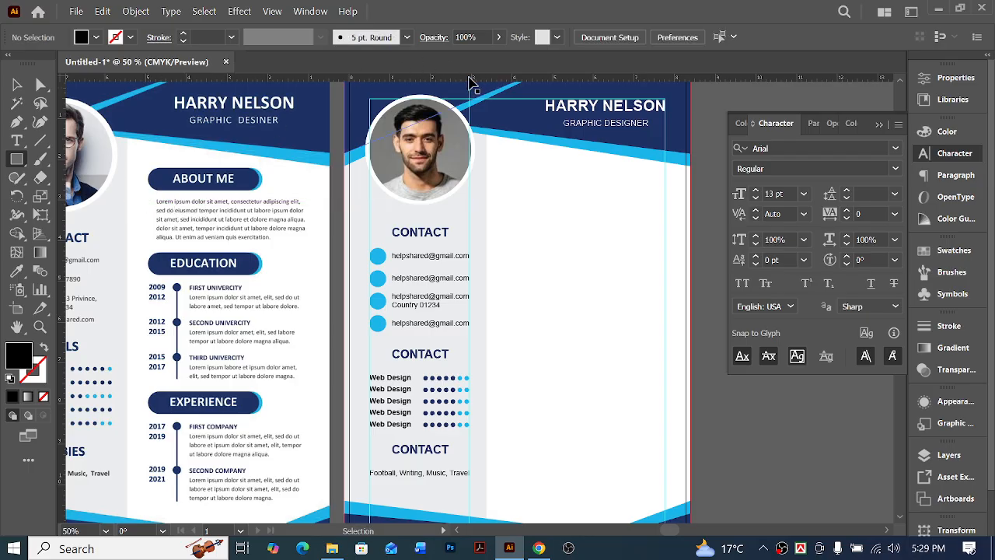
# Switch the rulers to pixels and measure the sample's gap beside the "ABOUT ME" bar again with a temporary rectangle
pyautogui.rightClick(470, 81)
pyautogui.click(494, 89)
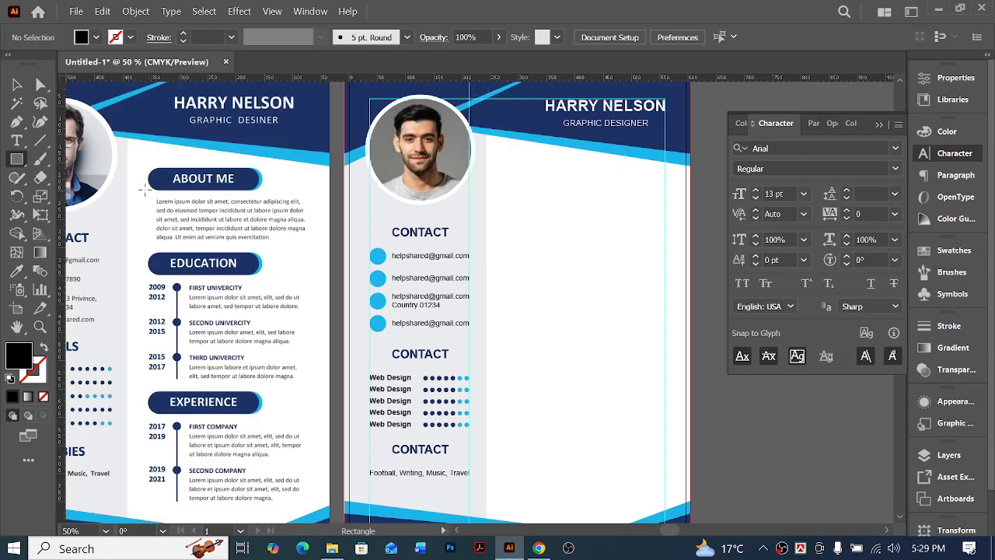
pyautogui.moveTo(128, 171); pyautogui.dragTo(148, 201)
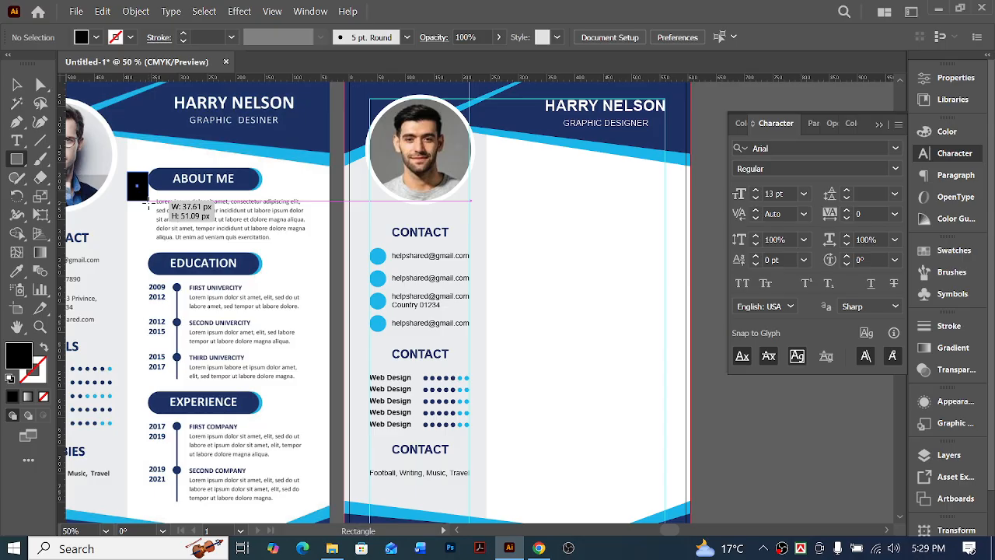
pyautogui.moveTo(147, 203); pyautogui.dragTo(148, 204)
pyautogui.hotkey('ctrl', 'z')
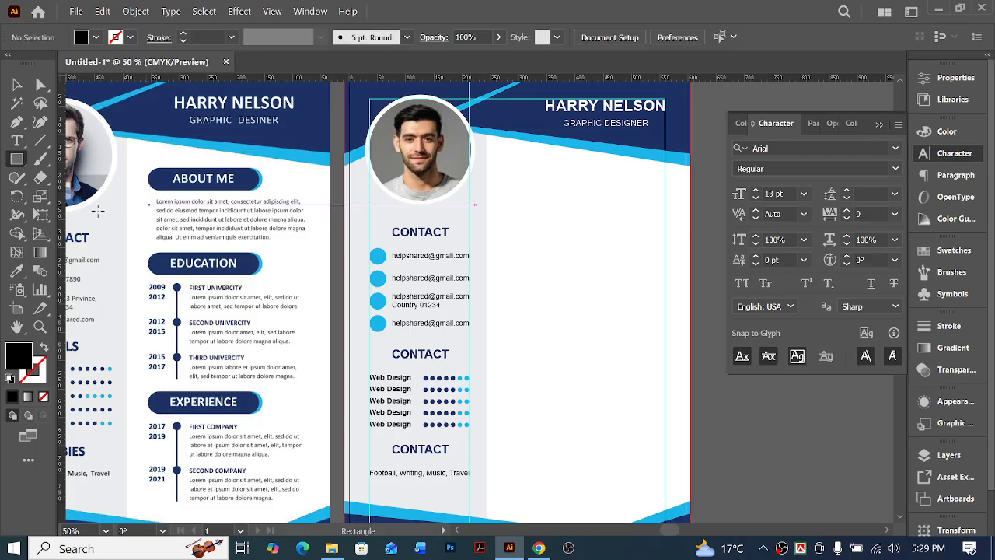
pyautogui.press('v')
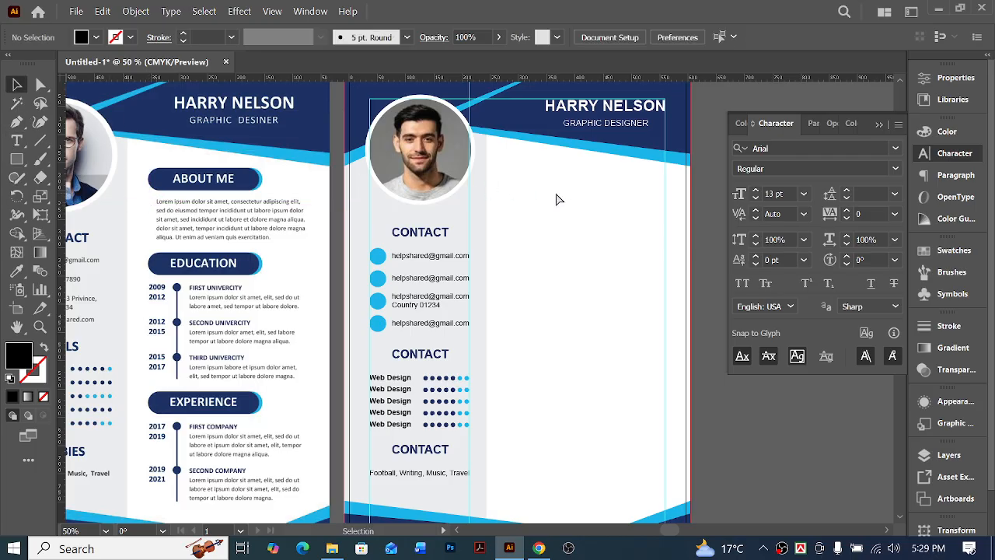
pyautogui.hscroll(1, 556, 199)
pyautogui.click(373, 234)
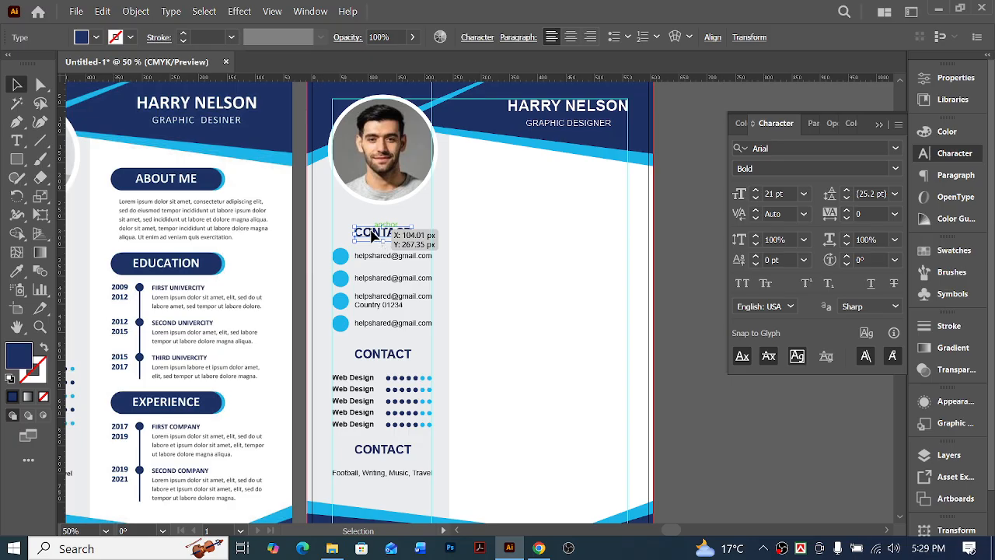
pyautogui.click(493, 223)
pyautogui.click(378, 234)
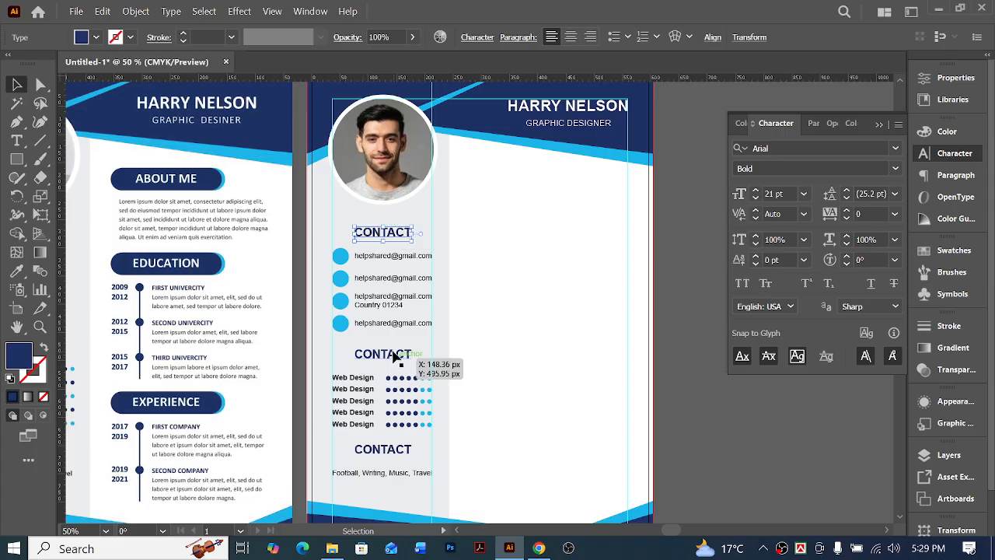
pyautogui.click(381, 357)
pyautogui.keyDown('shift'); pyautogui.click(362, 379); pyautogui.keyUp('shift')
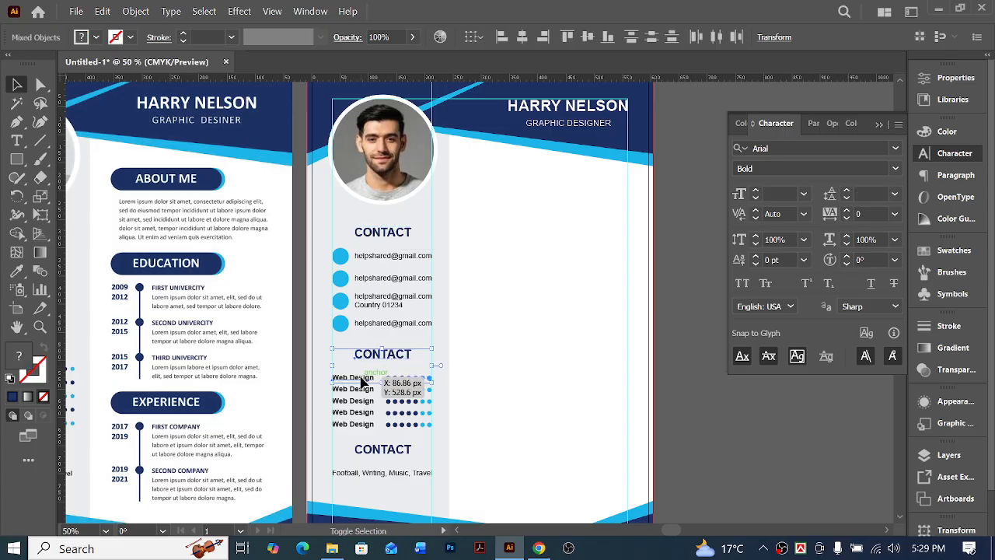
pyautogui.moveTo(379, 356); pyautogui.dragTo(521, 355)
pyautogui.hotkey('ctrl', 'z')
# Duplicate the lowest "CONTACT" heading and hobbies line into the upper part of the white main column and shift them slightly right
pyautogui.moveTo(431, 447); pyautogui.dragTo(532, 192)
pyautogui.click(540, 253)
pyautogui.click(525, 256)
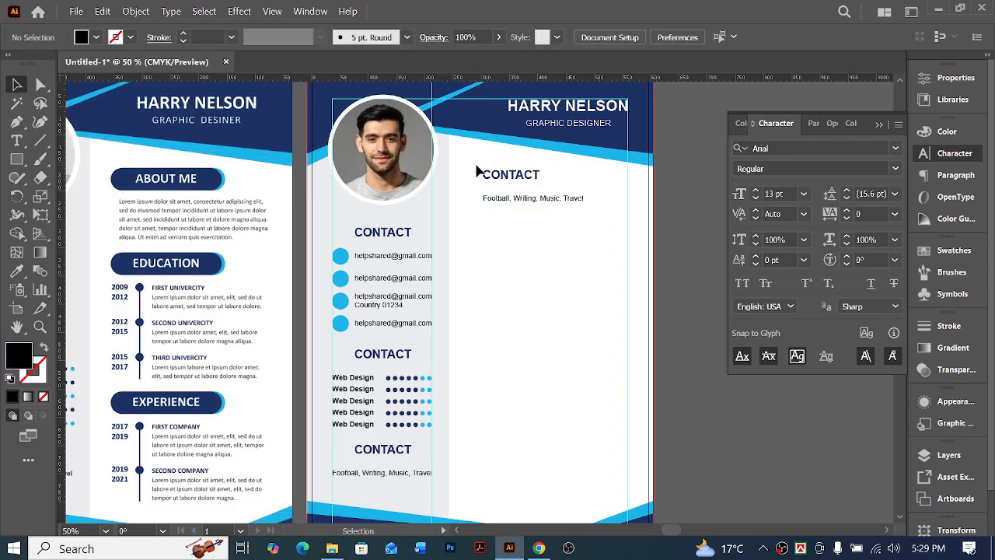
pyautogui.moveTo(475, 169); pyautogui.dragTo(510, 214)
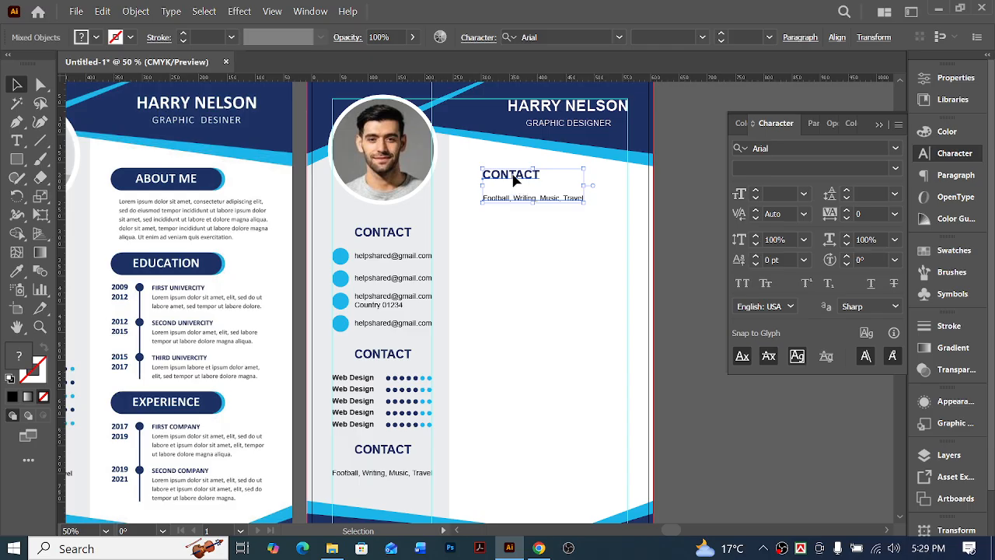
pyautogui.moveTo(513, 176); pyautogui.dragTo(523, 176)
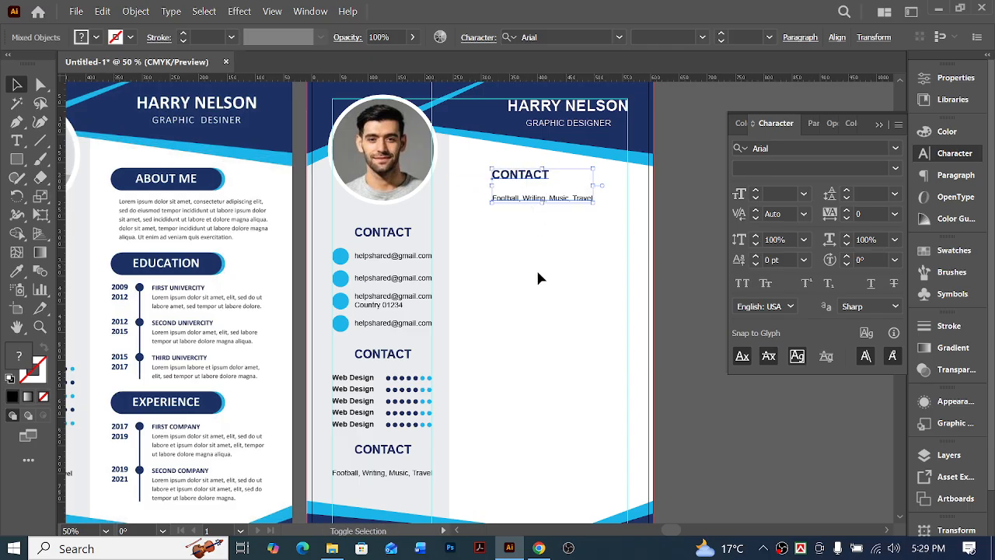
pyautogui.click(538, 273)
# Draw a horizontal rectangle over the main column's "CONTACT" heading, narrow it slightly, and fully round its corners
pyautogui.hotkey('ctrl', 'space')
pyautogui.moveTo(474, 201); pyautogui.dragTo(489, 245)
pyautogui.hotkey('ctrl', '0')
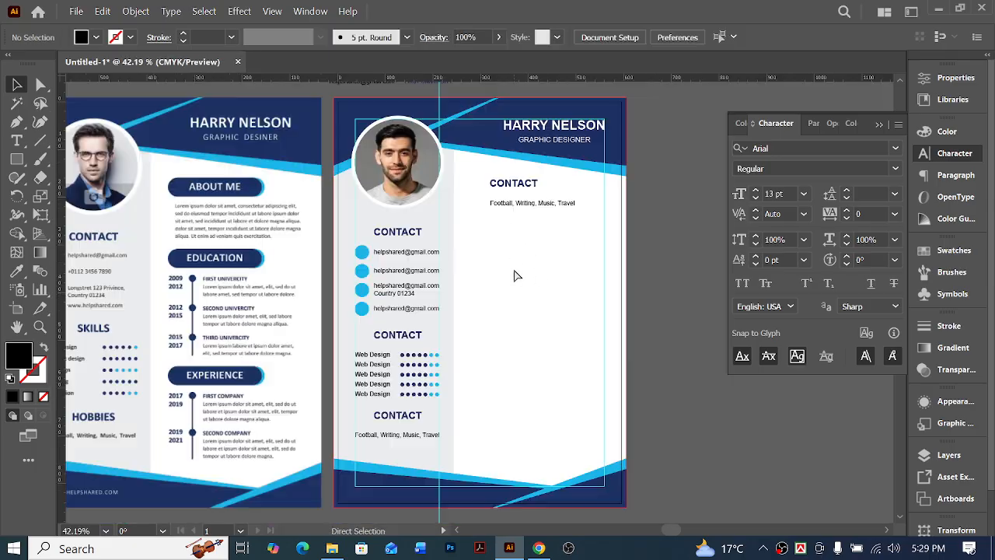
pyautogui.hotkey('ctrl', 'space')
pyautogui.click(480, 220)
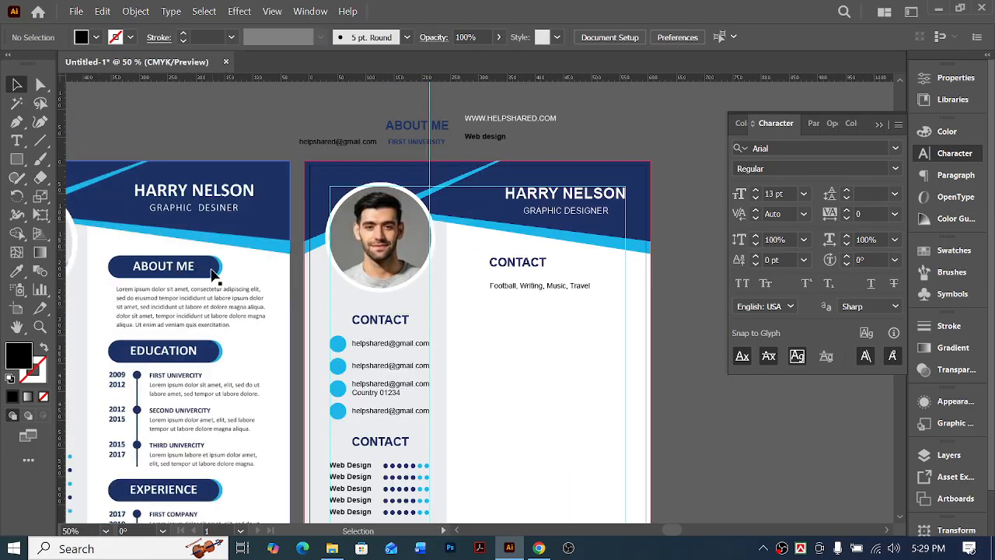
pyautogui.click(17, 159)
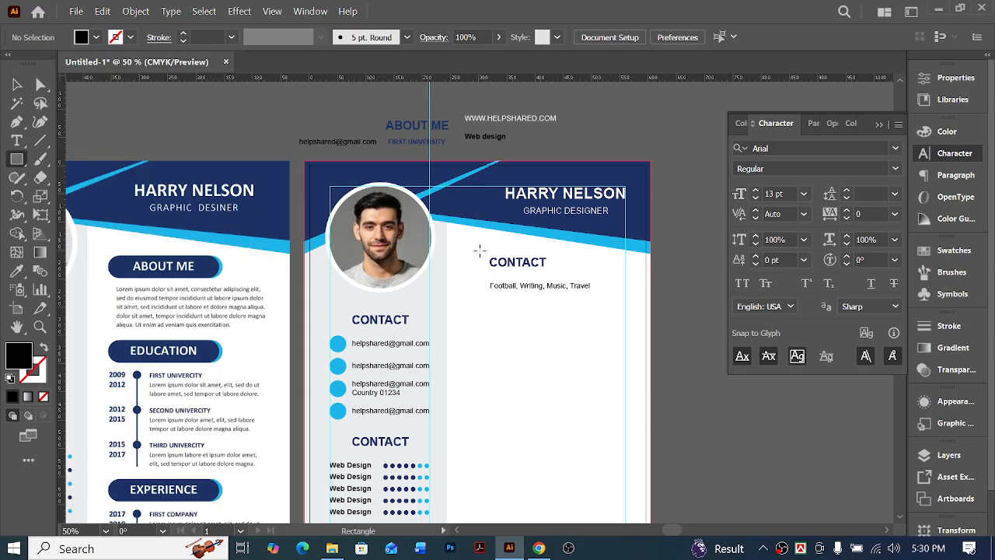
pyautogui.moveTo(475, 251); pyautogui.dragTo(591, 273)
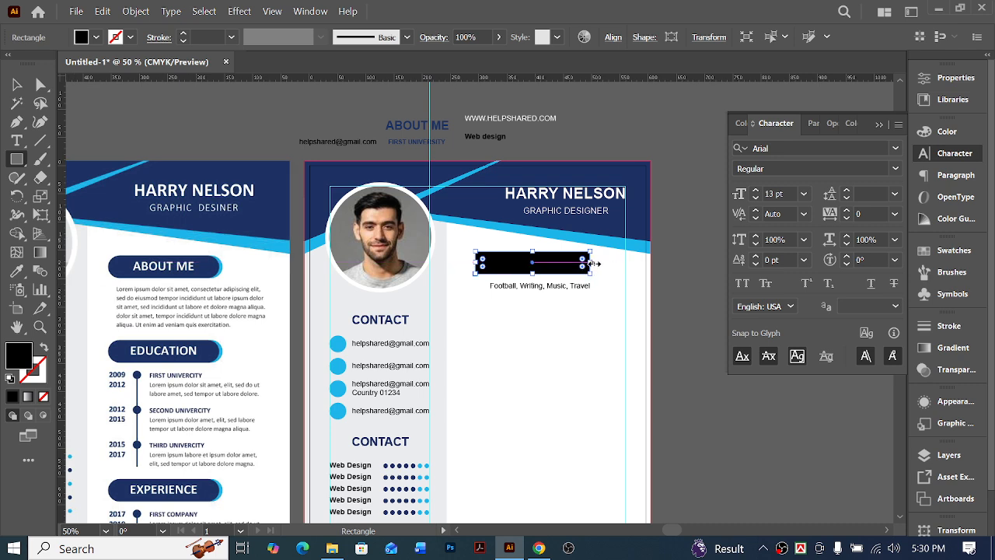
pyautogui.moveTo(594, 263); pyautogui.dragTo(586, 266)
pyautogui.hscroll(-1, 412, 308)
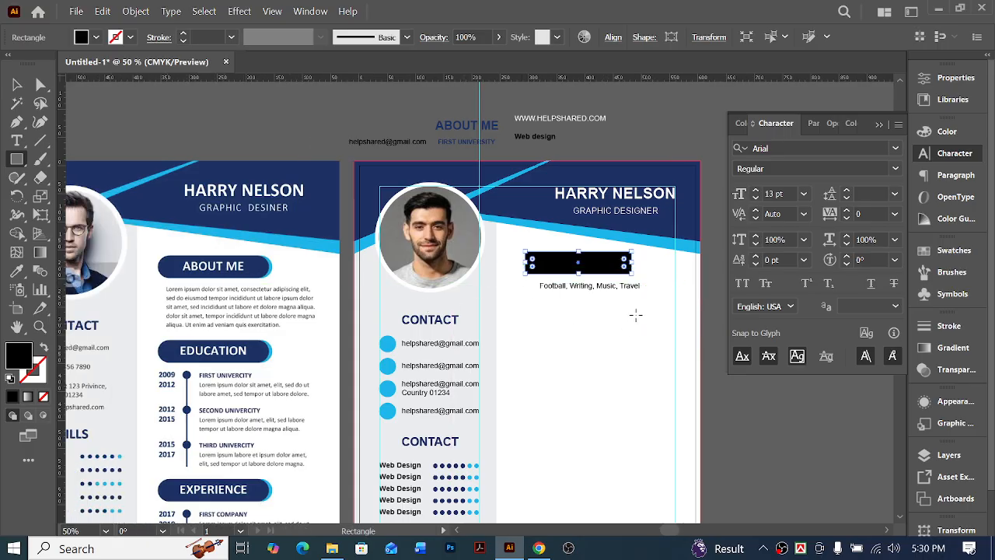
pyautogui.hscroll(1, 636, 315)
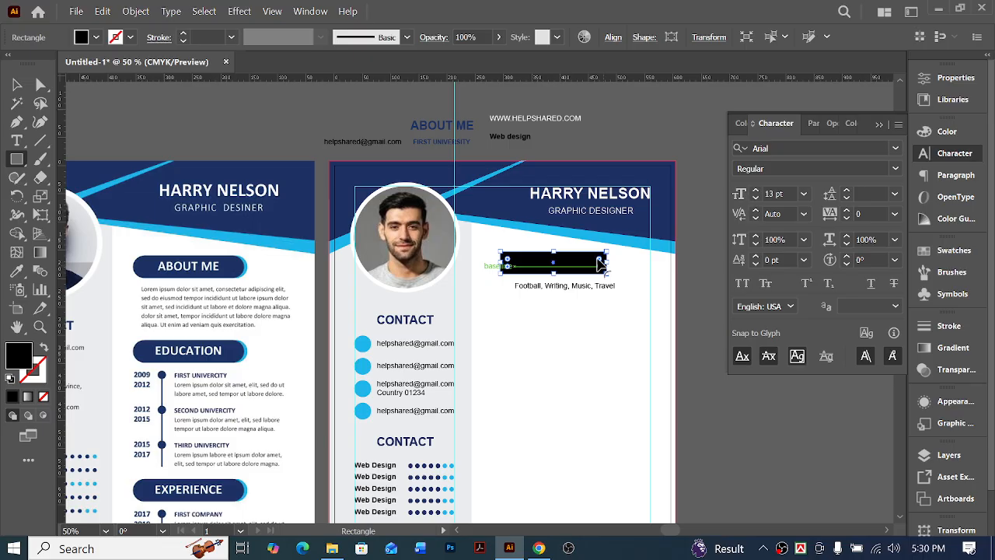
pyautogui.moveTo(602, 265); pyautogui.dragTo(574, 274)
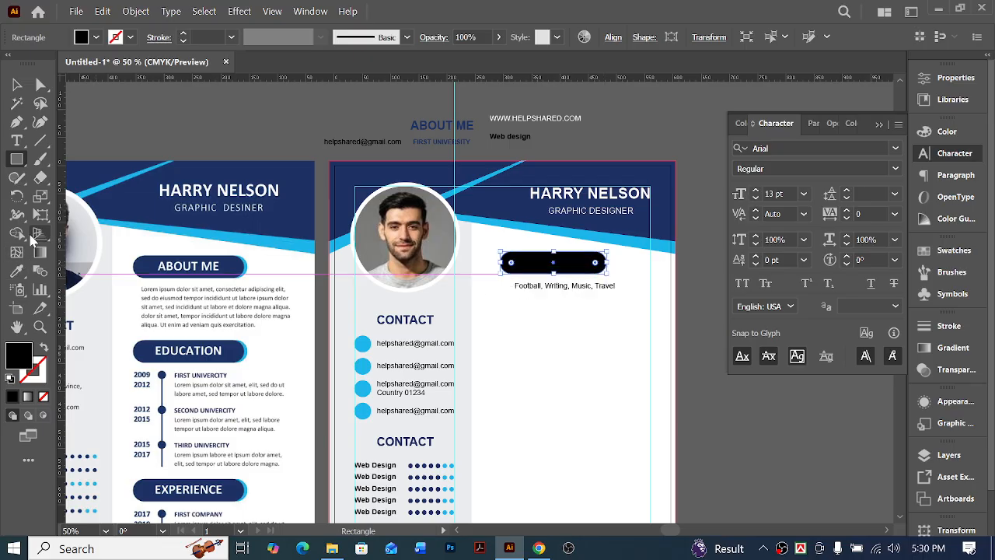
# Fill the rounded bar with navy sampled from the sample resume's header and shorten it slightly from its right end
pyautogui.click(16, 272)
pyautogui.click(256, 186)
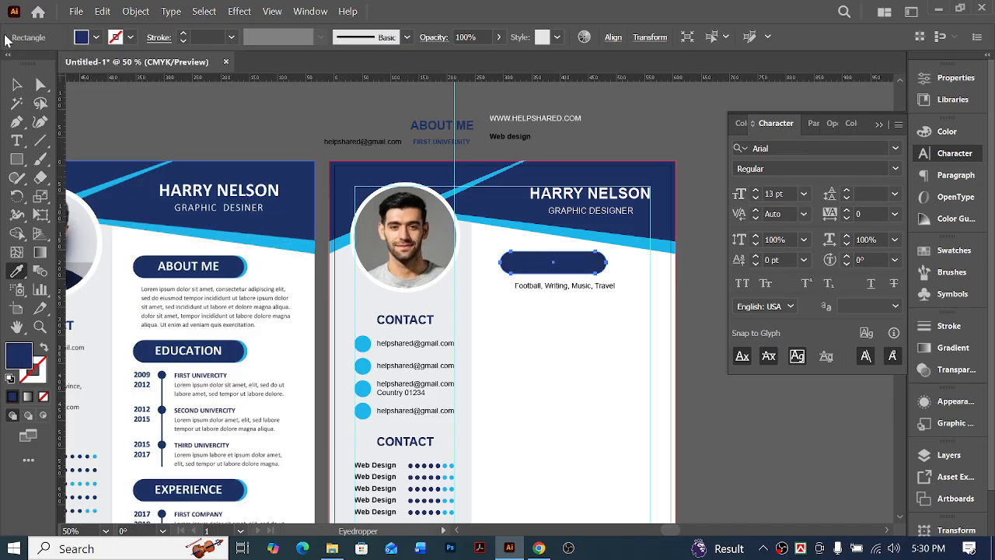
pyautogui.click(16, 84)
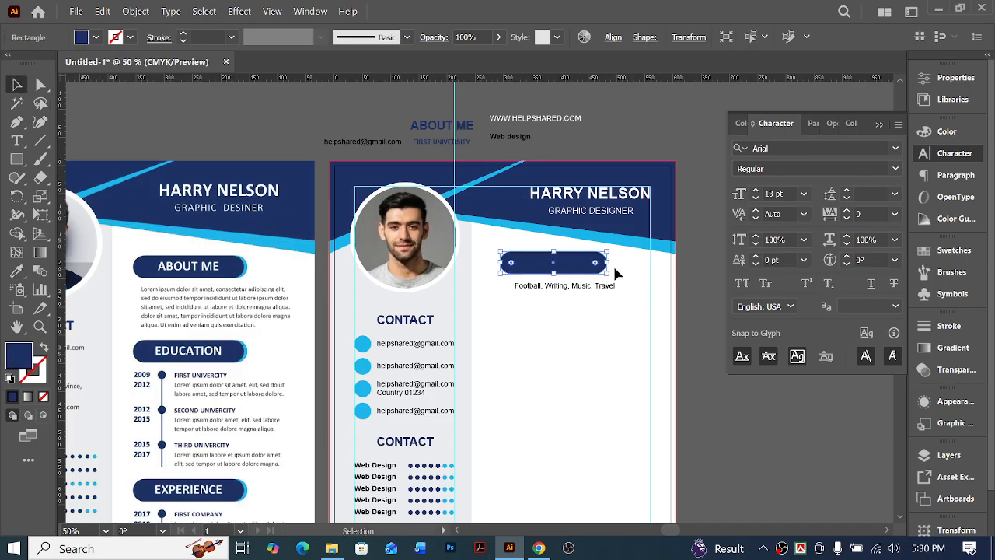
pyautogui.moveTo(610, 264); pyautogui.dragTo(602, 264)
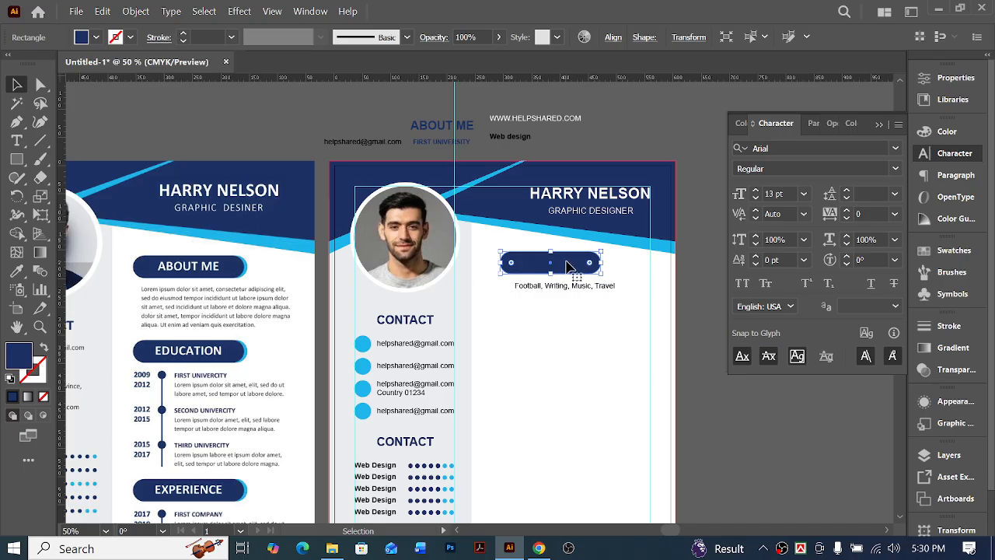
# Lengthen the rounded heading bar slightly at its right end and fill it with light blue sampled from the sample resume's header stripe
pyautogui.moveTo(605, 262); pyautogui.dragTo(609, 263)
pyautogui.click(17, 270)
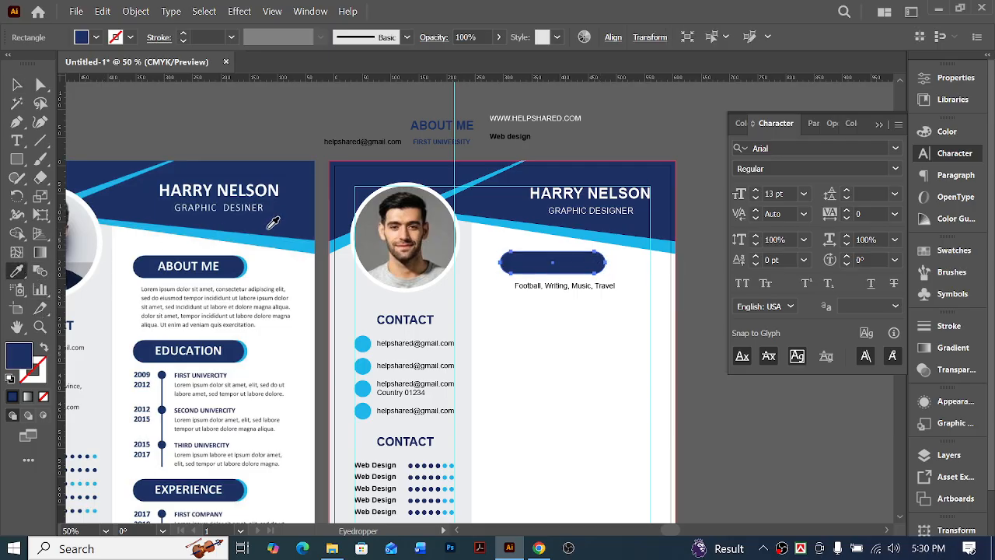
pyautogui.click(303, 246)
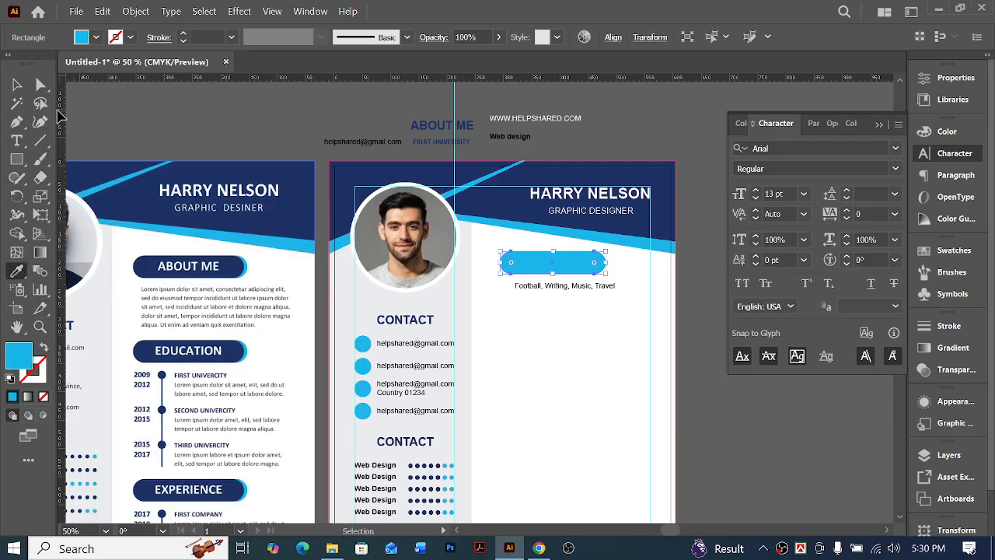
pyautogui.press('v')
pyautogui.press('a')
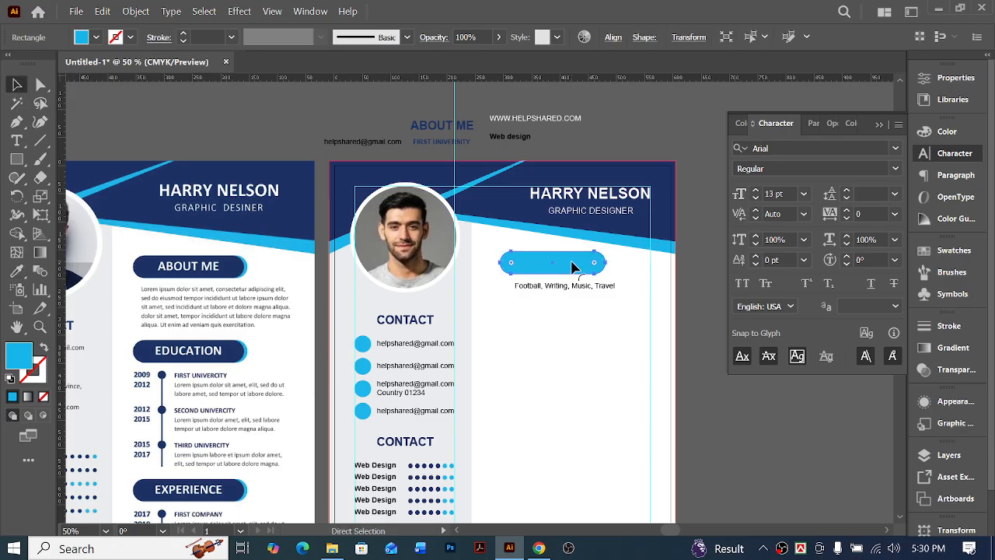
pyautogui.press('v')
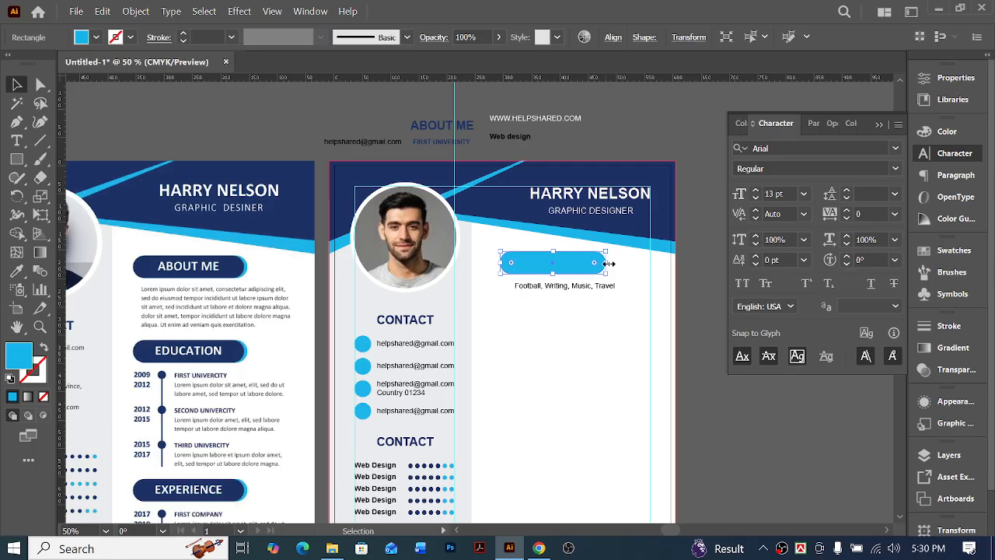
# Shorten a front copy of the light blue bar slightly at its right end and fill it with navy sampled from the sample's header
pyautogui.moveTo(608, 264); pyautogui.dragTo(604, 264)
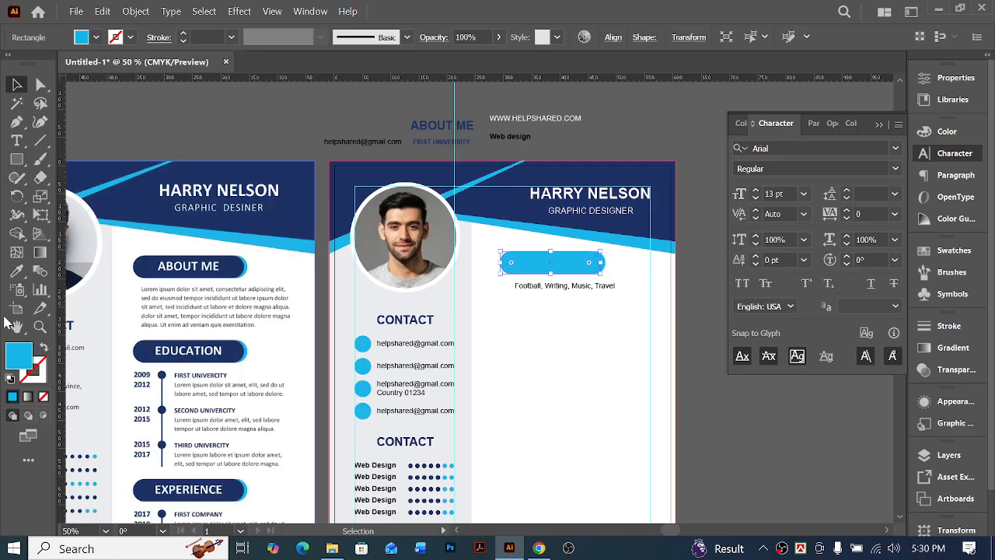
pyautogui.click(16, 270)
pyautogui.click(292, 222)
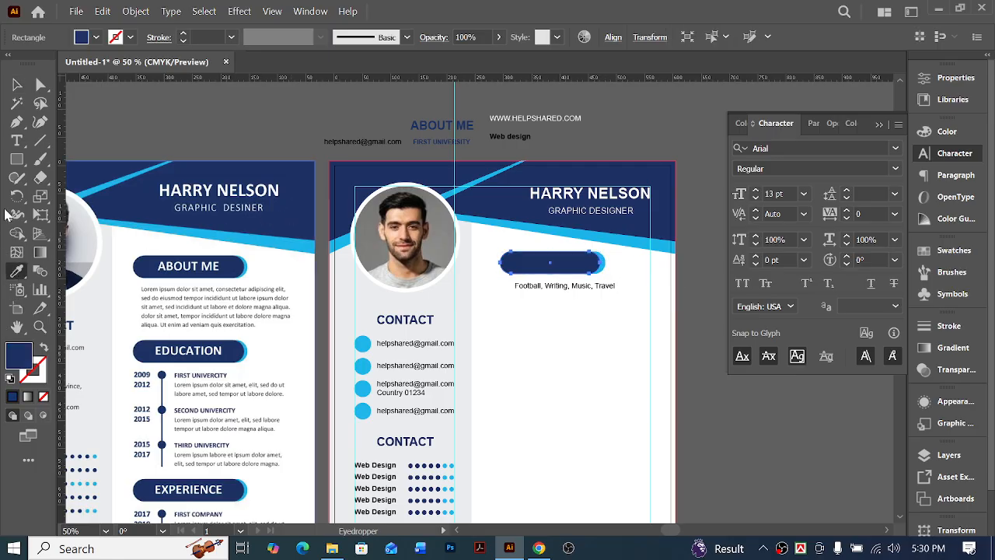
pyautogui.press('v')
pyautogui.click(657, 275)
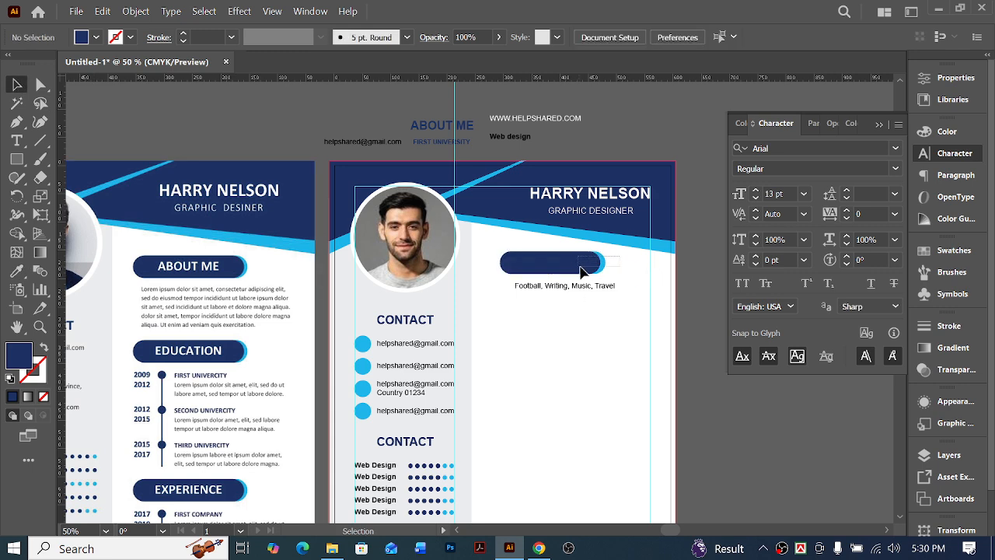
# Place the two-tone bar behind the main column's "CONTACT" heading and recolor the heading with white sampled from the page background
pyautogui.click(596, 272)
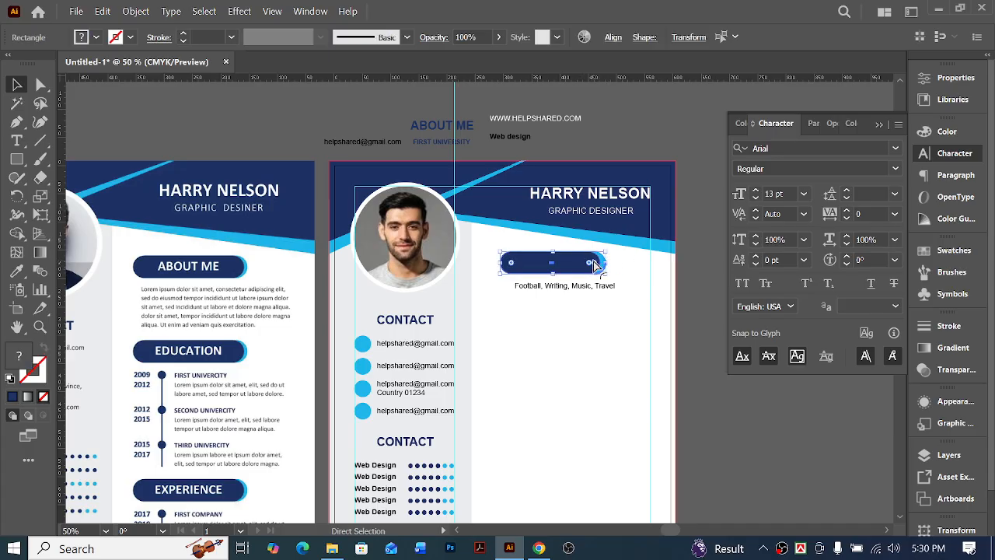
pyautogui.press('Delete')
pyautogui.moveTo(504, 254); pyautogui.dragTo(562, 267)
pyautogui.hotkey('ctrl', 'z')
pyautogui.click(17, 271)
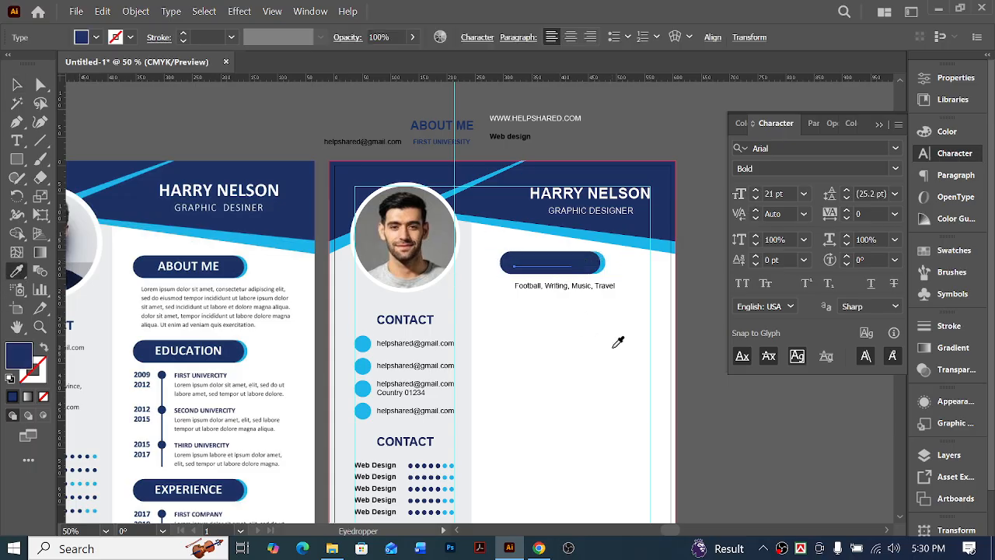
pyautogui.click(612, 347)
pyautogui.click(17, 84)
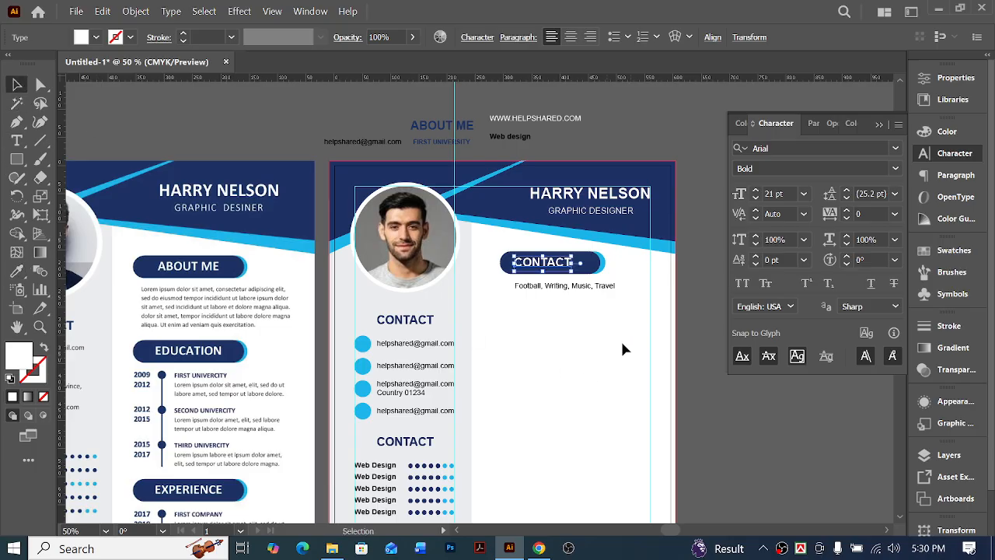
pyautogui.click(618, 340)
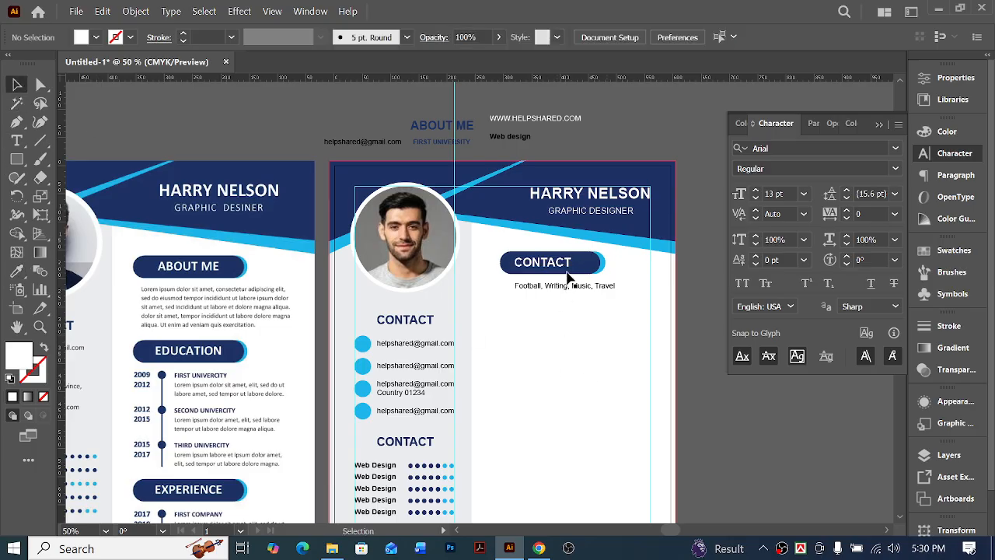
# Center-align the white "CONTACT" heading's text, center it horizontally and vertically on the navy bar, and nudge it slightly down
pyautogui.moveTo(556, 265); pyautogui.dragTo(555, 269)
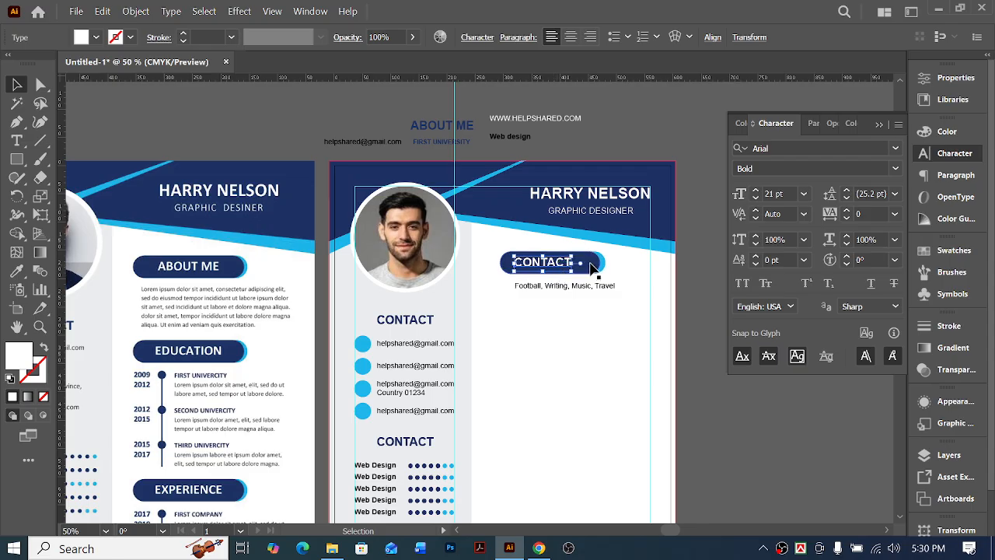
pyautogui.keyDown('ctrl'); pyautogui.click(546, 277); pyautogui.keyUp('ctrl')
pyautogui.keyDown('ctrl'); pyautogui.click(506, 287); pyautogui.keyUp('ctrl')
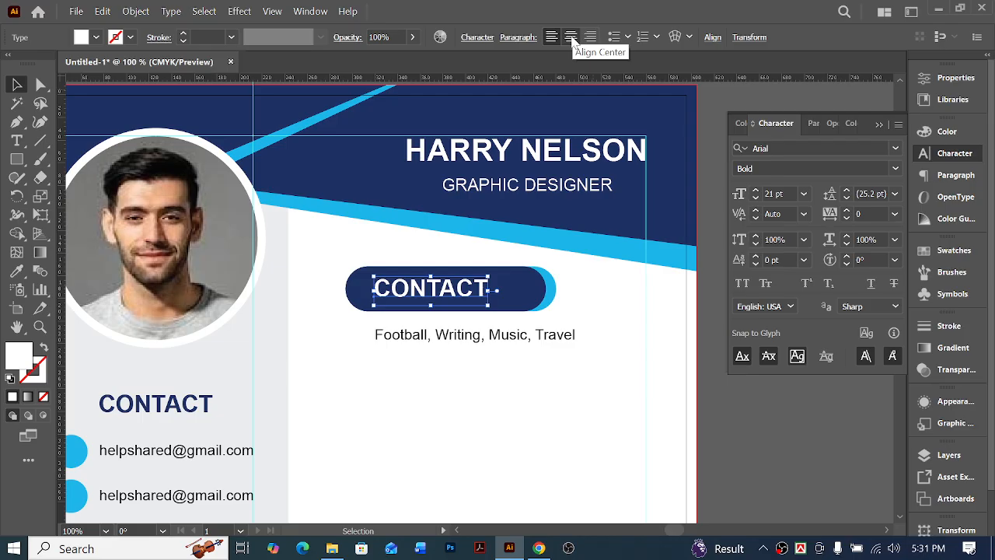
pyautogui.click(572, 39)
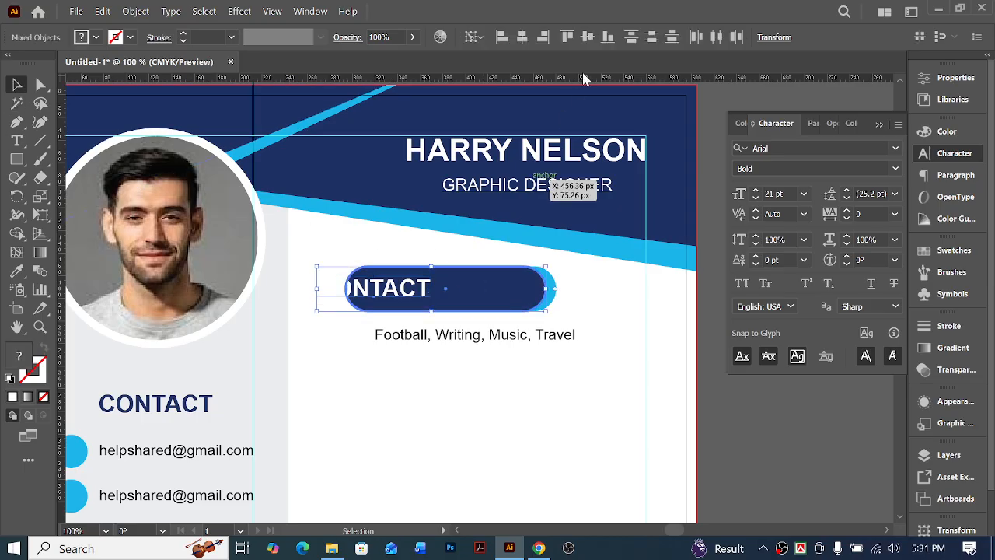
pyautogui.click(522, 37)
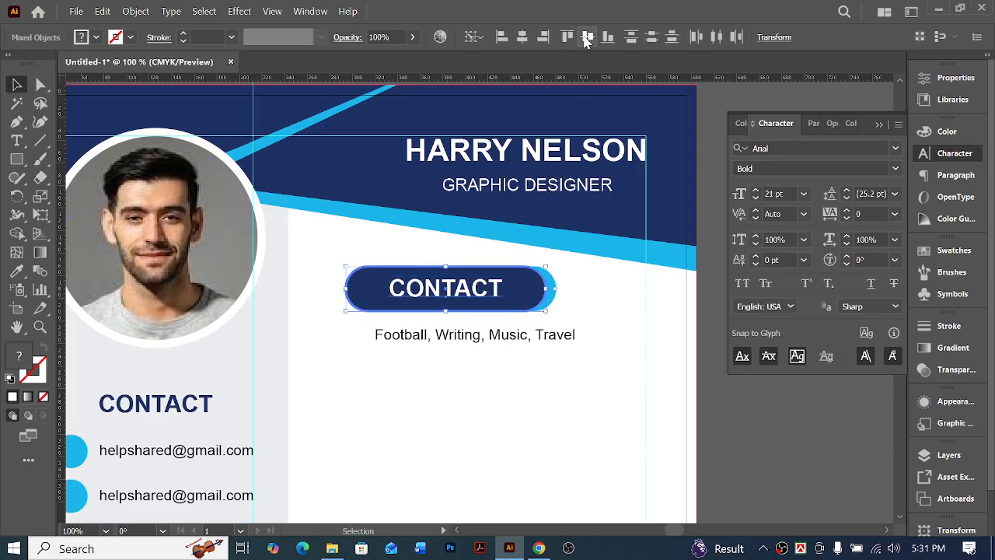
pyautogui.click(587, 38)
pyautogui.click(539, 400)
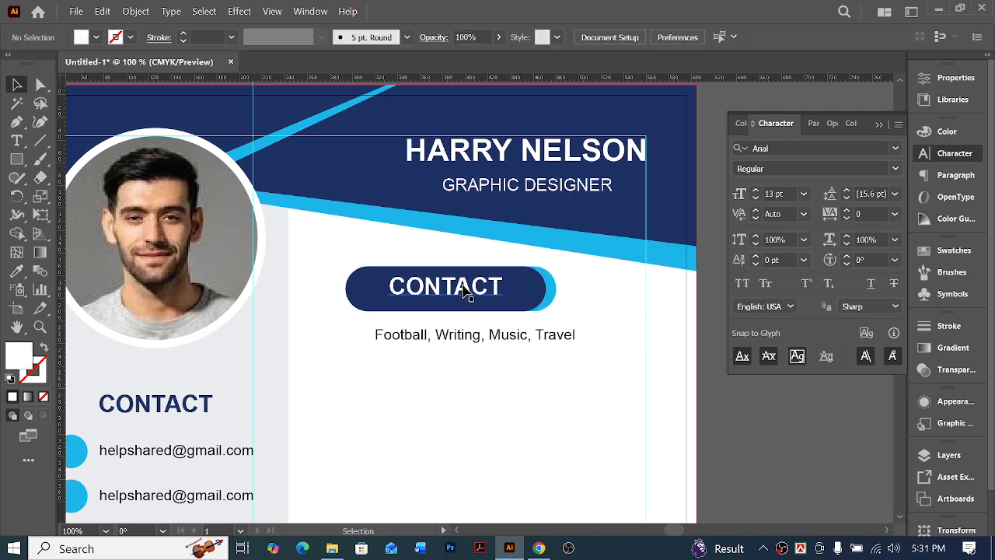
pyautogui.click(467, 290)
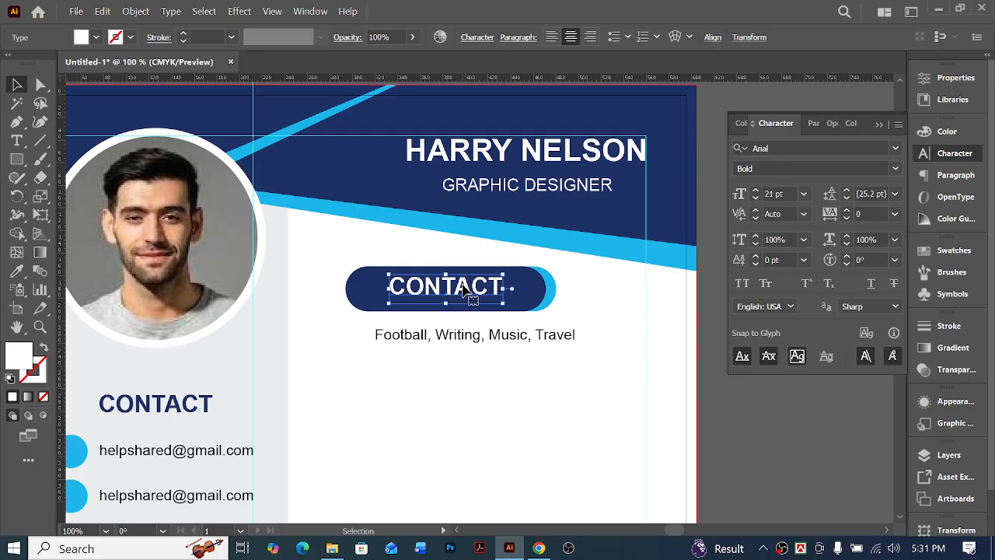
pyautogui.press('Down')
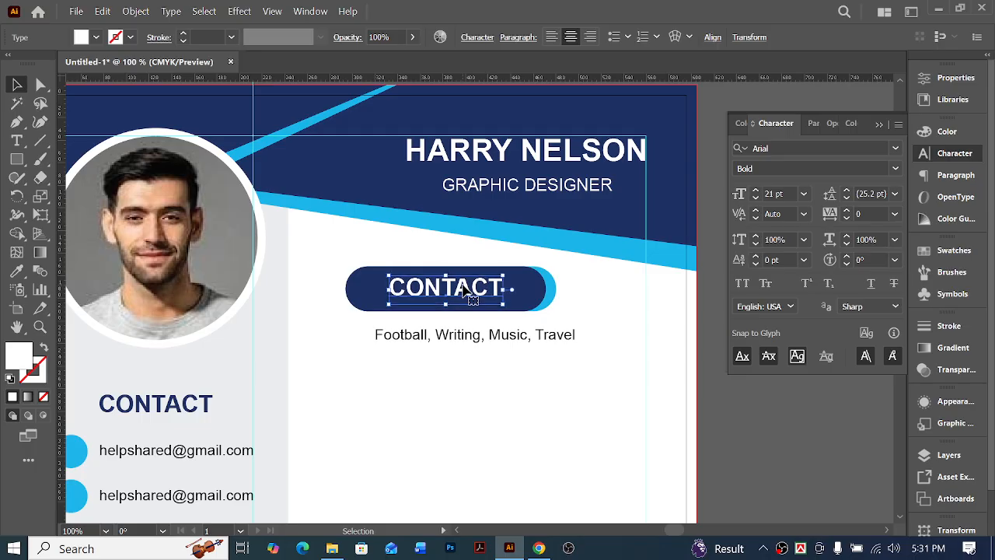
# Group the white "CONTACT" heading with its navy and light blue bars
pyautogui.click(354, 310)
pyautogui.moveTo(315, 267); pyautogui.dragTo(598, 296)
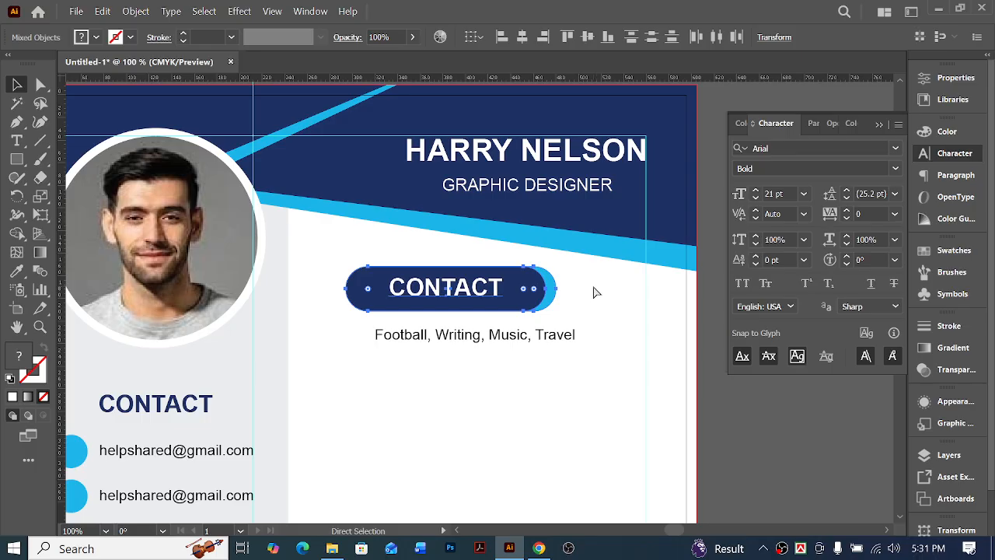
pyautogui.press('v')
pyautogui.click(432, 292)
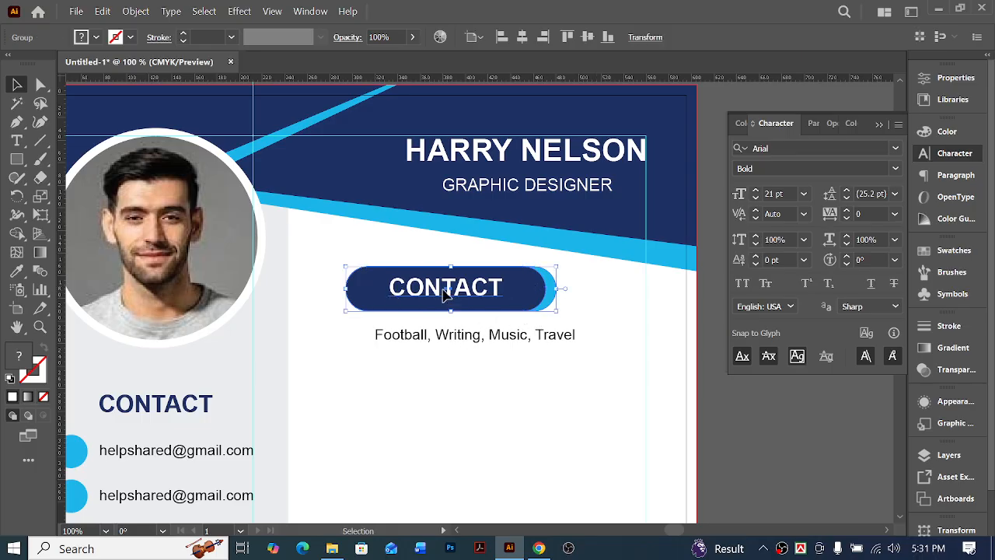
# Move the heading group left against the gray sidebar's edge and shift it back right by four large nudge increments
pyautogui.moveTo(432, 293); pyautogui.dragTo(386, 294)
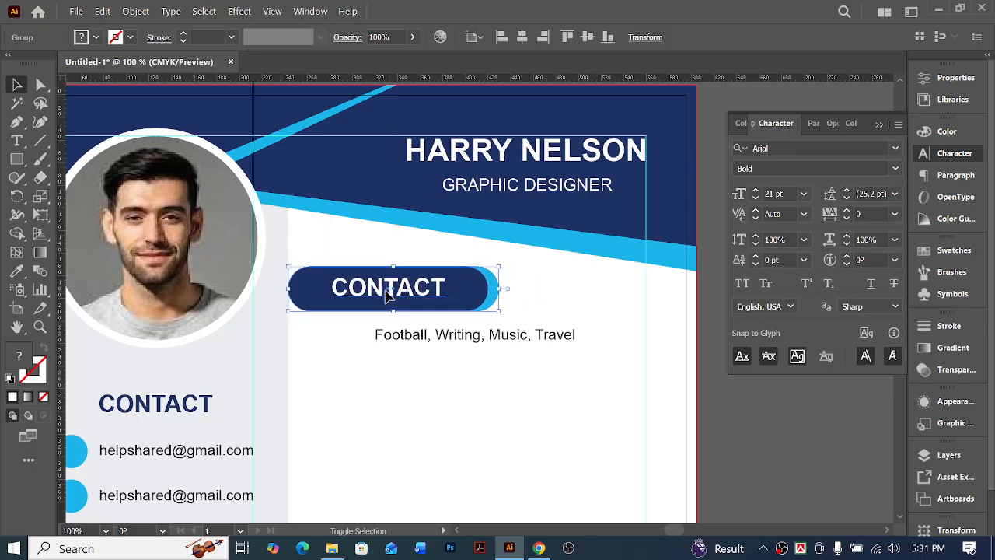
pyautogui.hotkey('shift', 'Right')
pyautogui.hotkey('shift', 'Right')
pyautogui.hotkey('shift', 'Right')
pyautogui.hotkey('shift', 'Right')
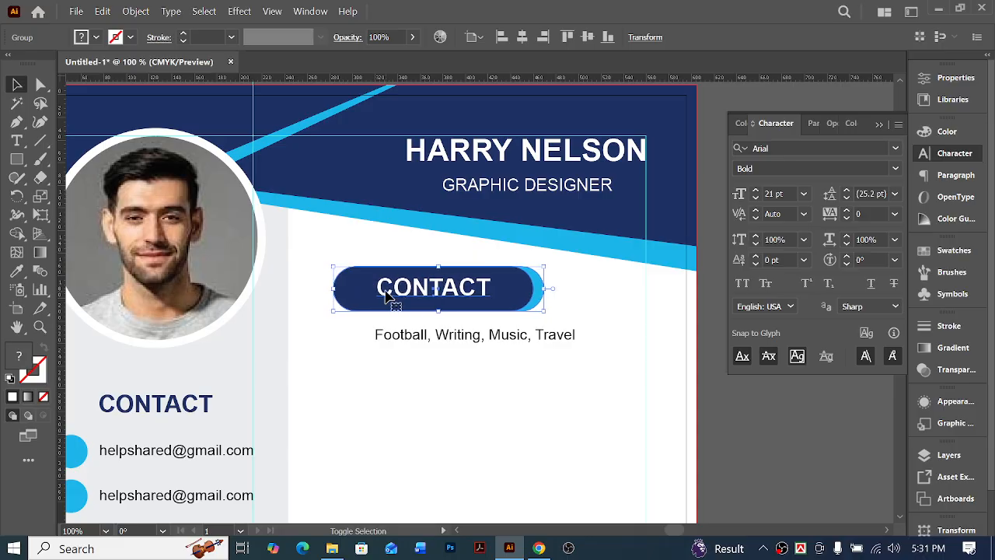
pyautogui.click(441, 405)
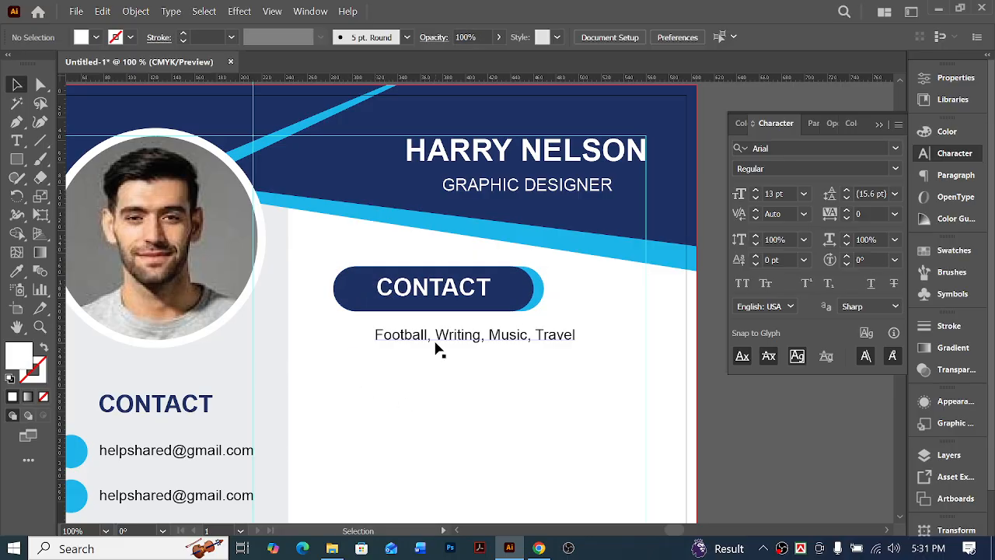
# Align the hobbies line's left edge with the heading group, using the group as the key object
pyautogui.click(381, 333)
pyautogui.keyDown('shift'); pyautogui.click(352, 299); pyautogui.keyUp('shift')
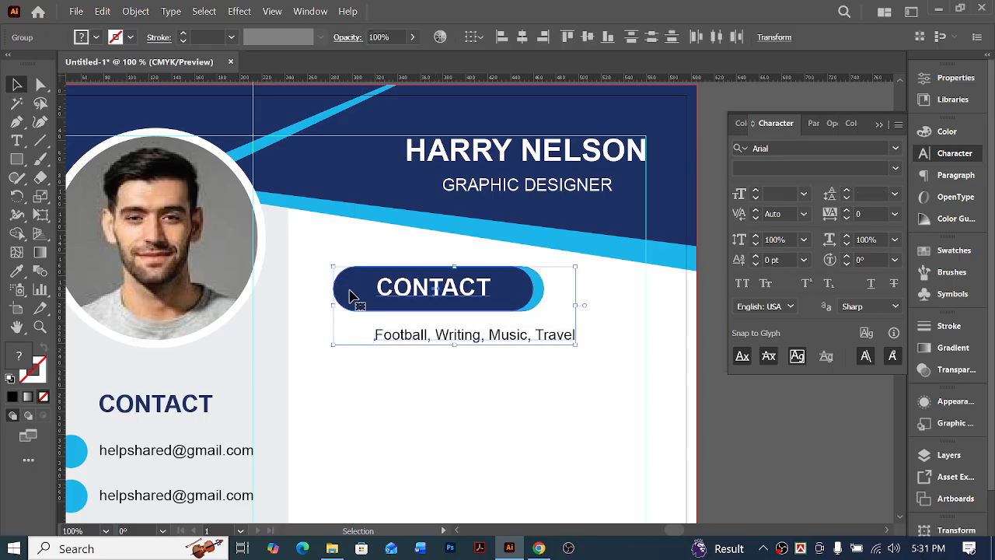
pyautogui.click(349, 291)
pyautogui.click(502, 38)
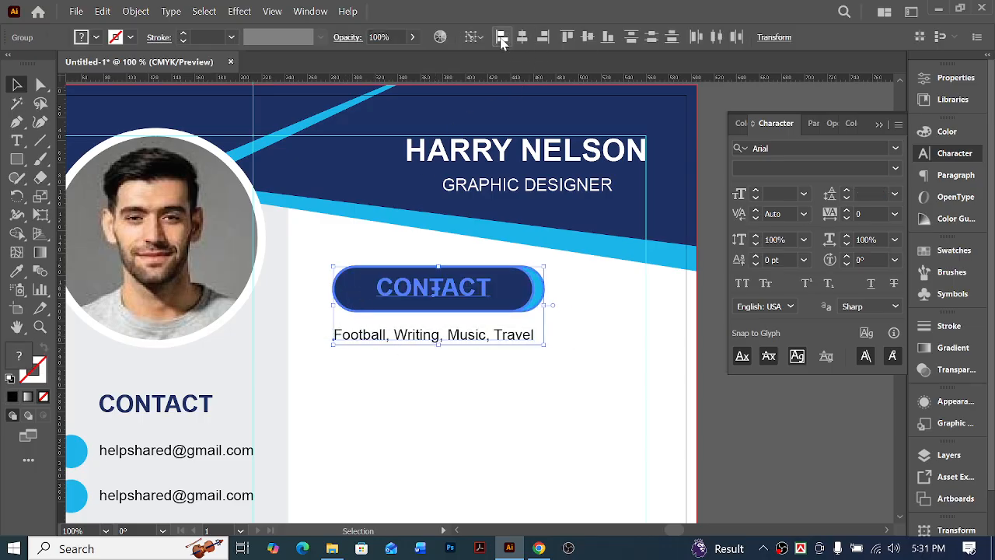
pyautogui.click(445, 419)
# Raise the heading group and hobbies line together to the header's light blue stripe and lower them by two large nudge increments
pyautogui.hotkey('ctrl', '-')
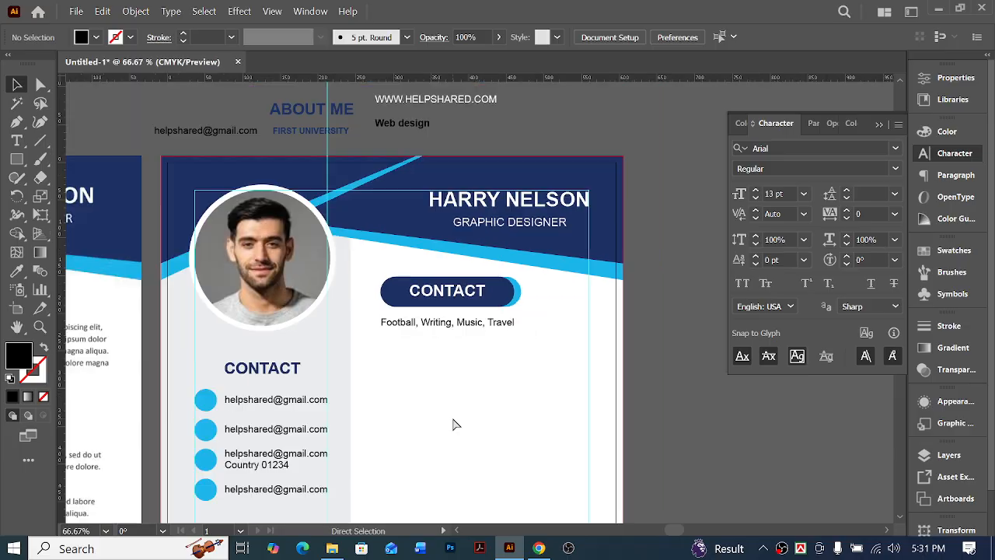
pyautogui.hotkey('ctrl', '-')
pyautogui.hotkey('ctrl', '-')
pyautogui.scroll(1, 447, 356)
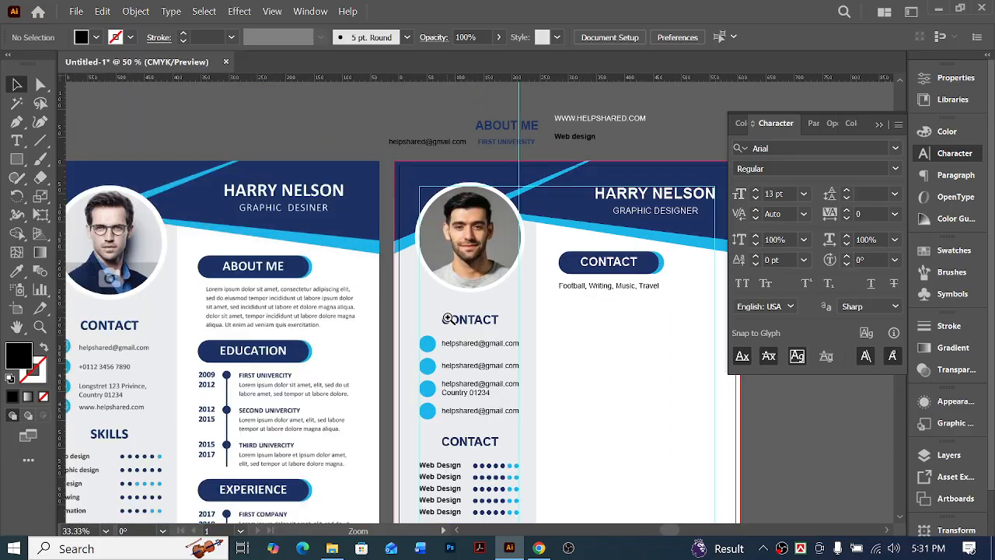
pyautogui.hscroll(1, 628, 336)
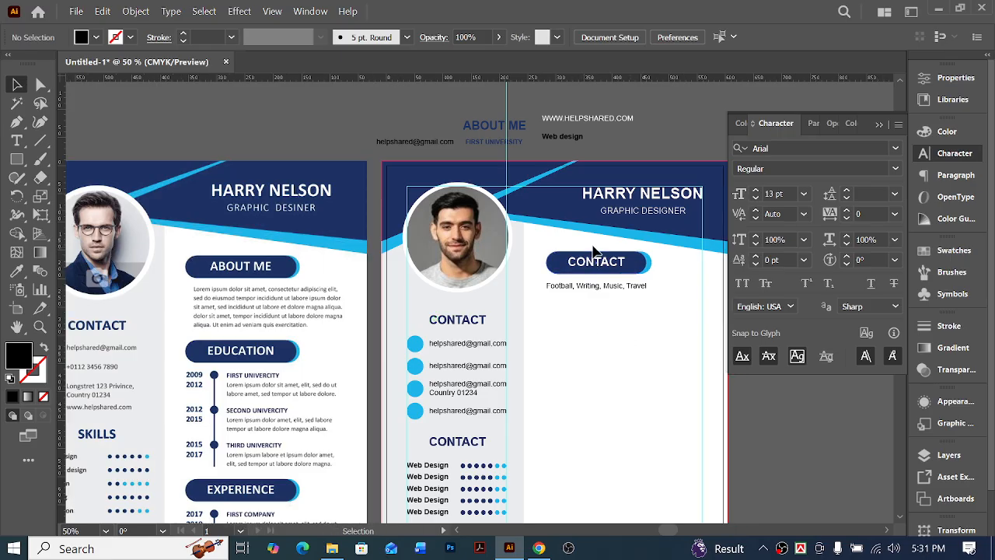
pyautogui.click(545, 257)
pyautogui.moveTo(637, 263); pyautogui.dragTo(636, 256)
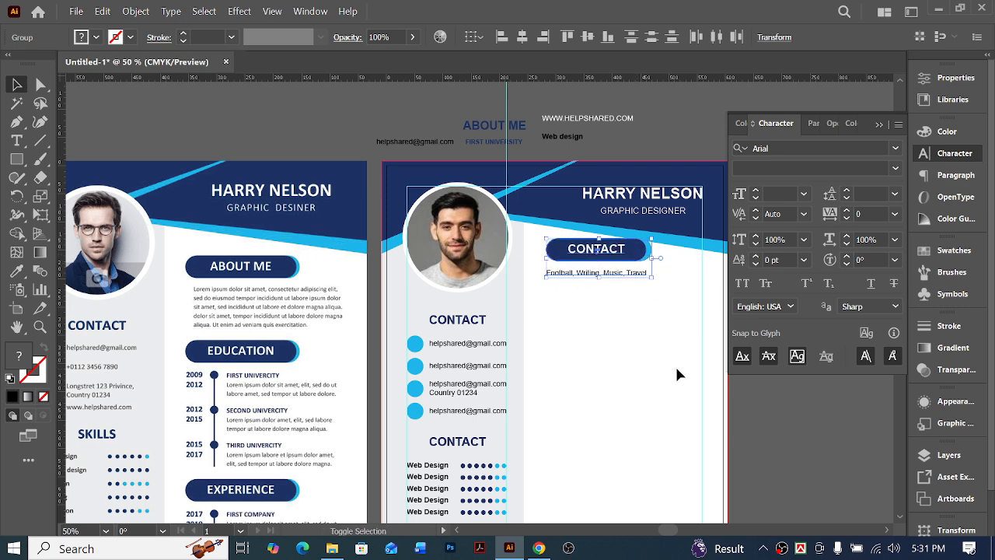
pyautogui.hotkey('shift', 'Down')
pyautogui.hotkey('shift', 'Down')
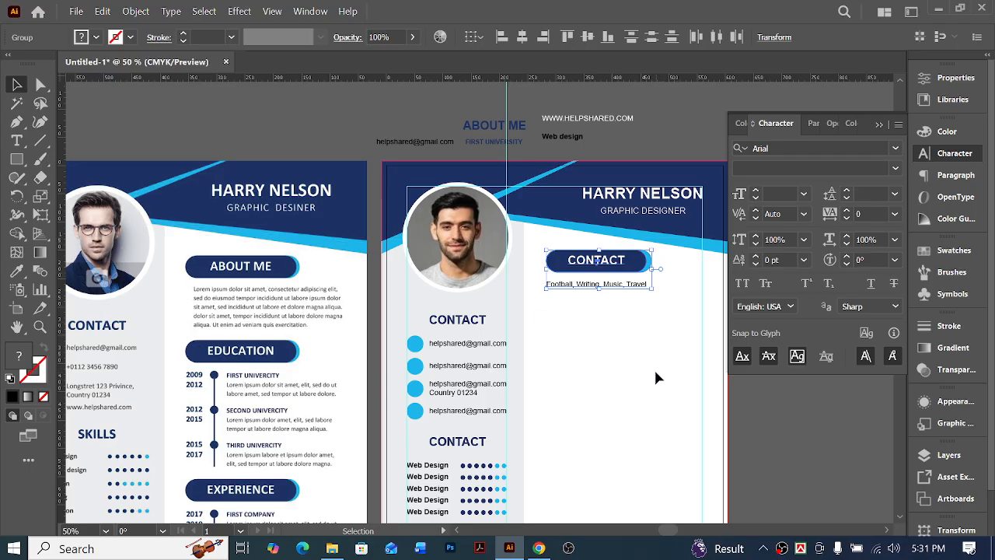
pyautogui.click(656, 373)
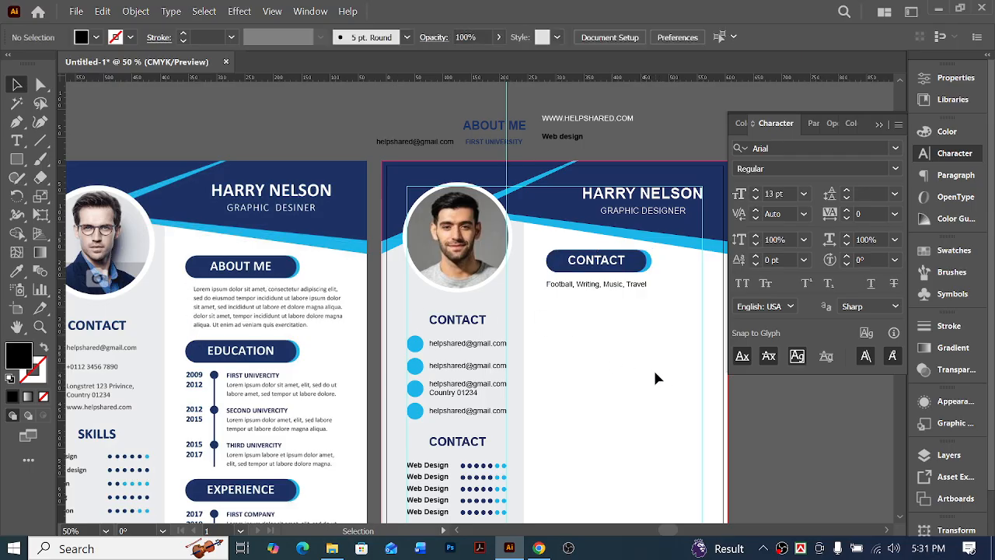
# Convert the main column's hobbies line to area type and enlarge its frame downward and out to the right margin guide
pyautogui.click(587, 293)
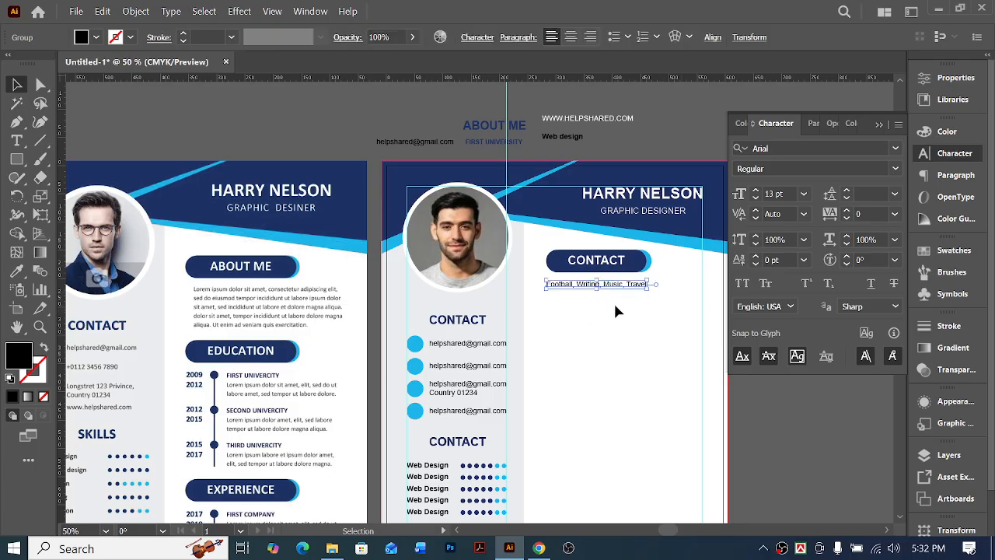
pyautogui.click(165, 14)
pyautogui.click(213, 115)
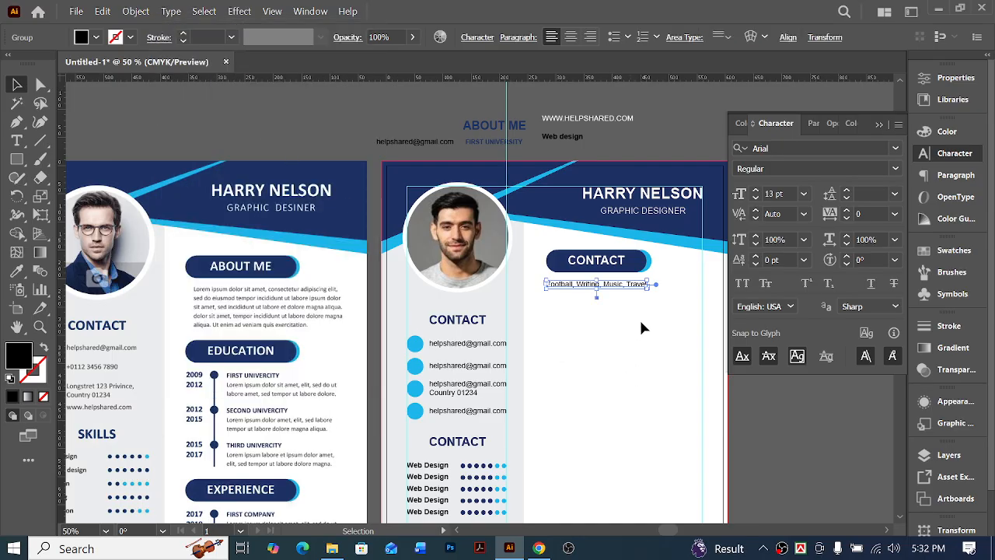
pyautogui.moveTo(654, 286); pyautogui.dragTo(707, 328)
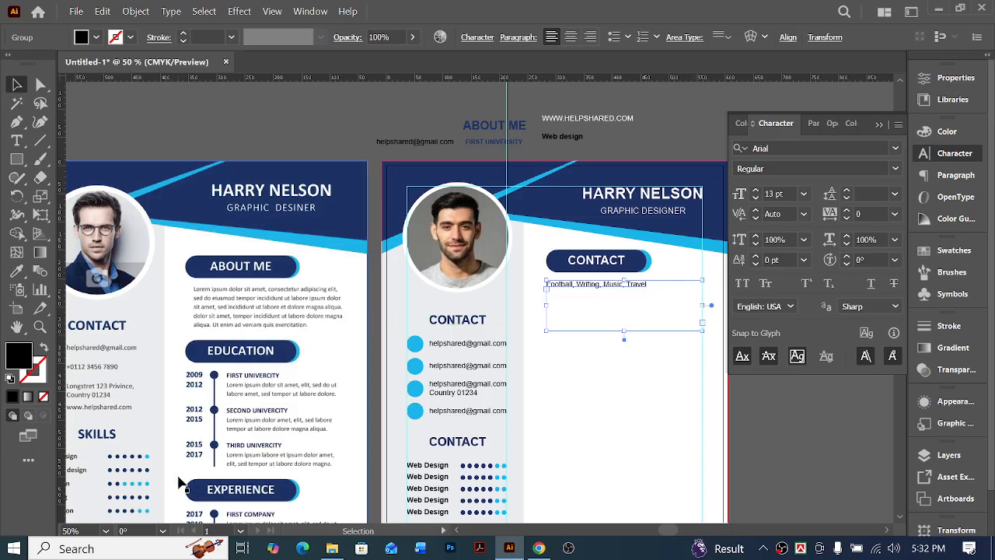
pyautogui.moveTo(600, 294); pyautogui.dragTo(602, 290)
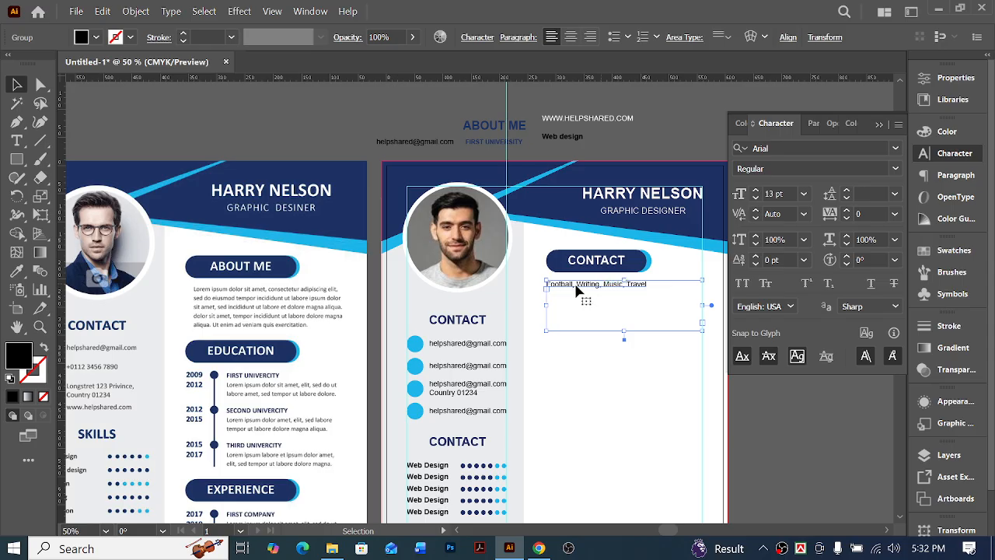
# Replace the main column's hobbies line with lorem ipsum placeholder text copied from a temporary area type frame, deleting that temporary frame
pyautogui.click(16, 141)
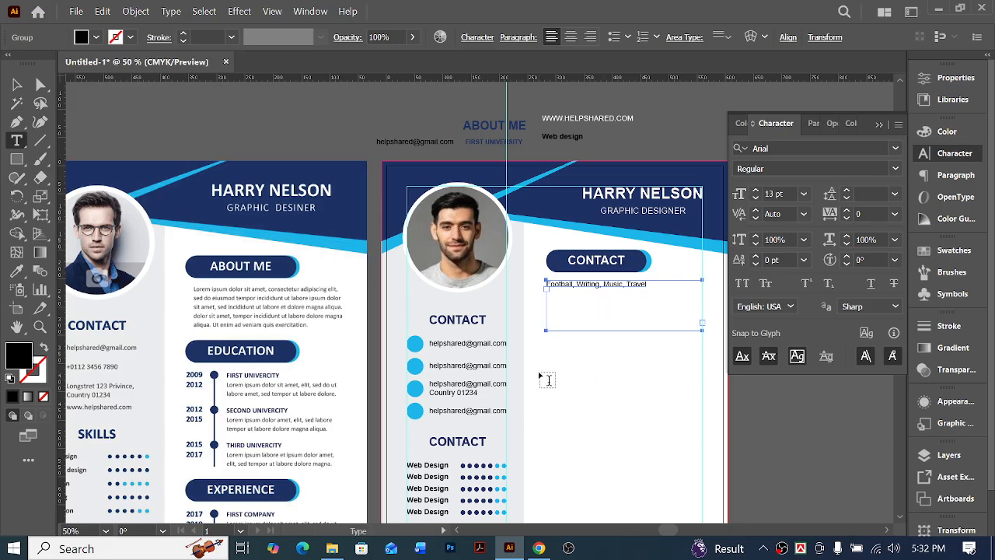
pyautogui.moveTo(540, 374); pyautogui.dragTo(704, 453)
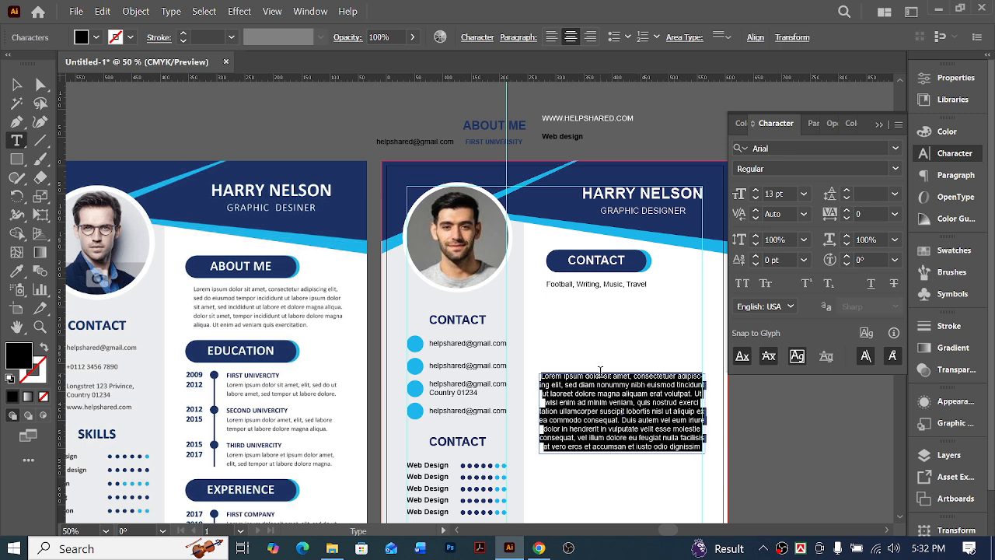
pyautogui.press('ctrl')
pyautogui.click(40, 84)
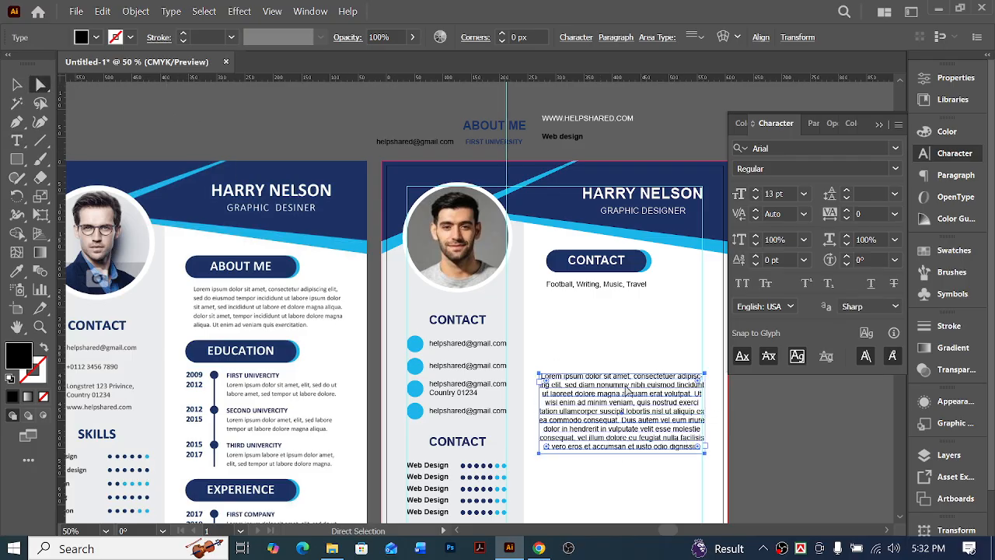
pyautogui.press('Delete')
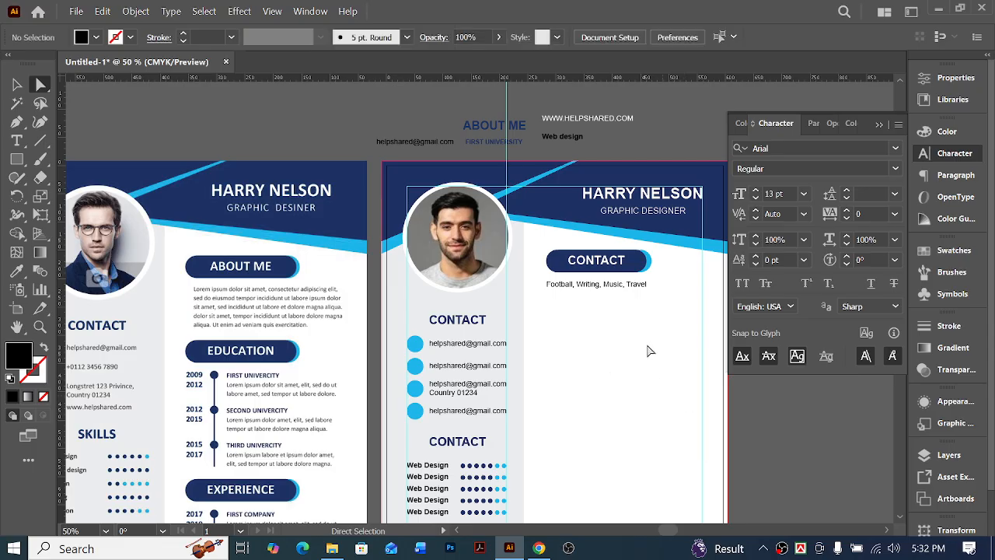
pyautogui.tripleClick(576, 285)
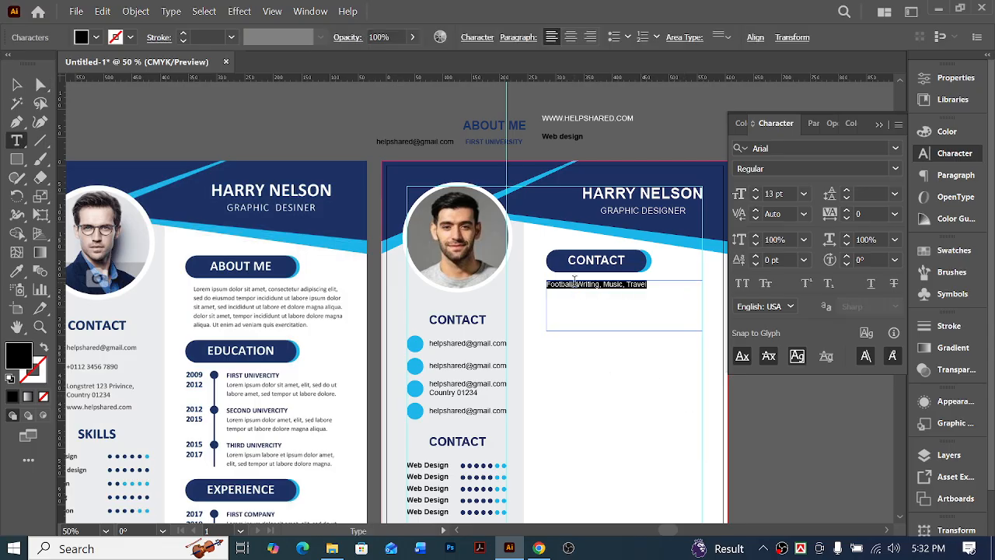
pyautogui.hotkey('ctrl', 'v')
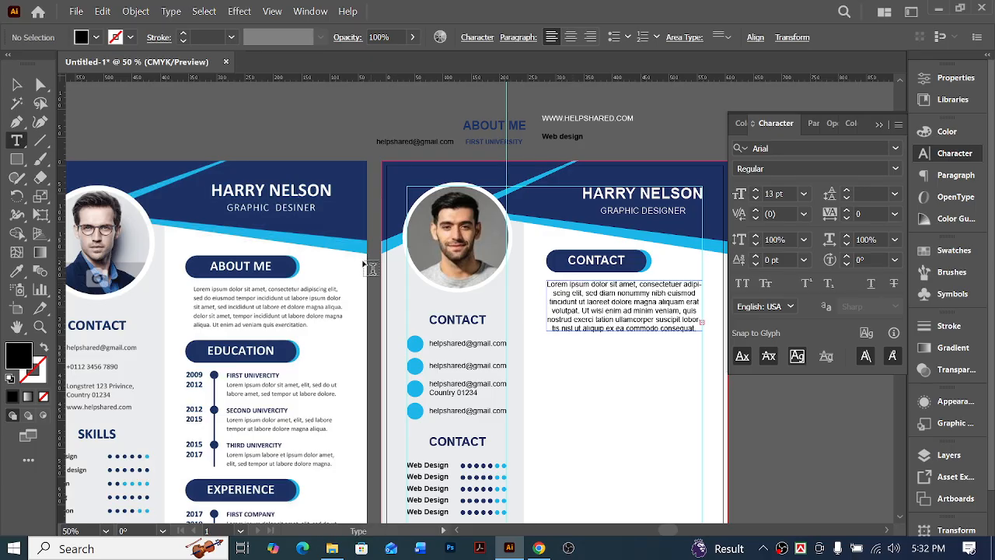
# Justify the lorem ipsum paragraph under the main column's heading bar with its last line aligned left
pyautogui.click(16, 82)
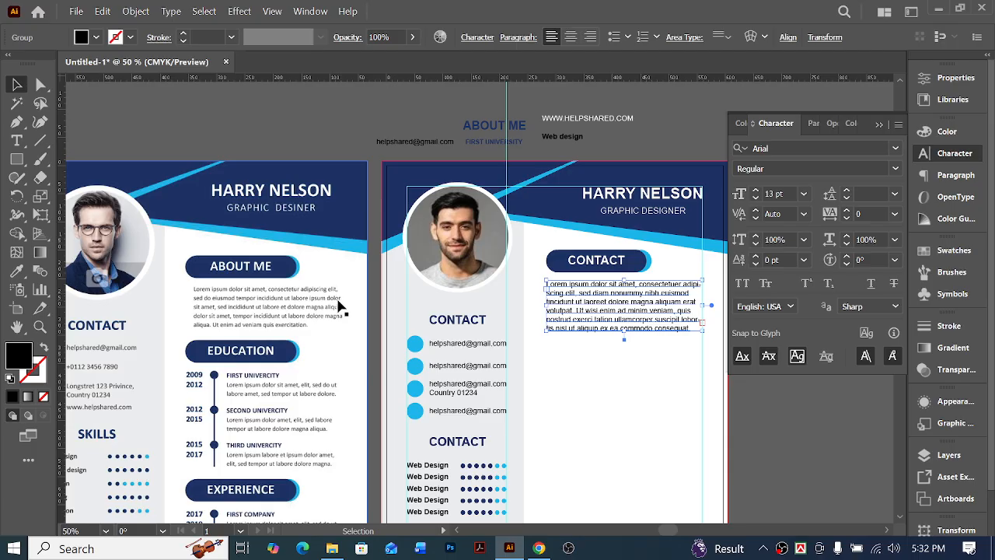
pyautogui.click(503, 39)
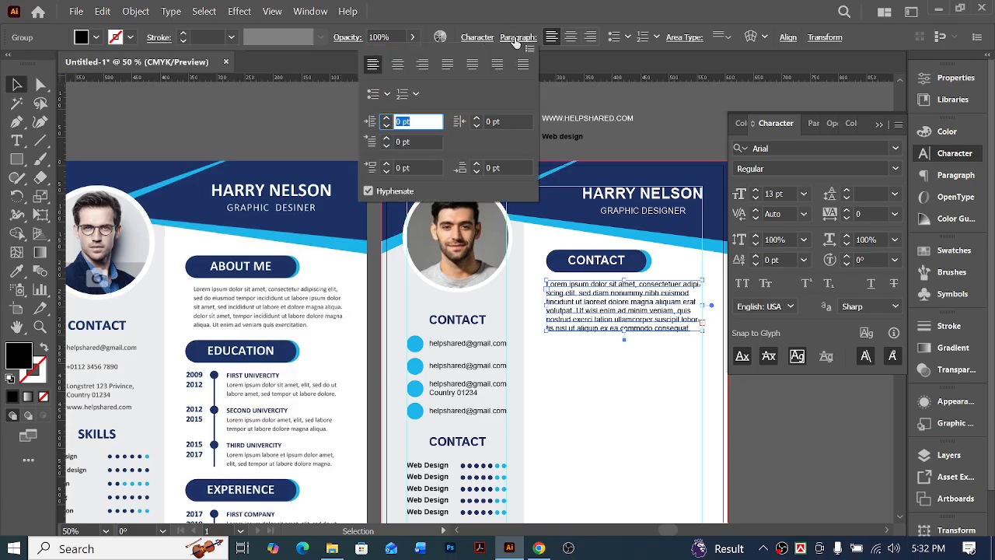
pyautogui.click(447, 64)
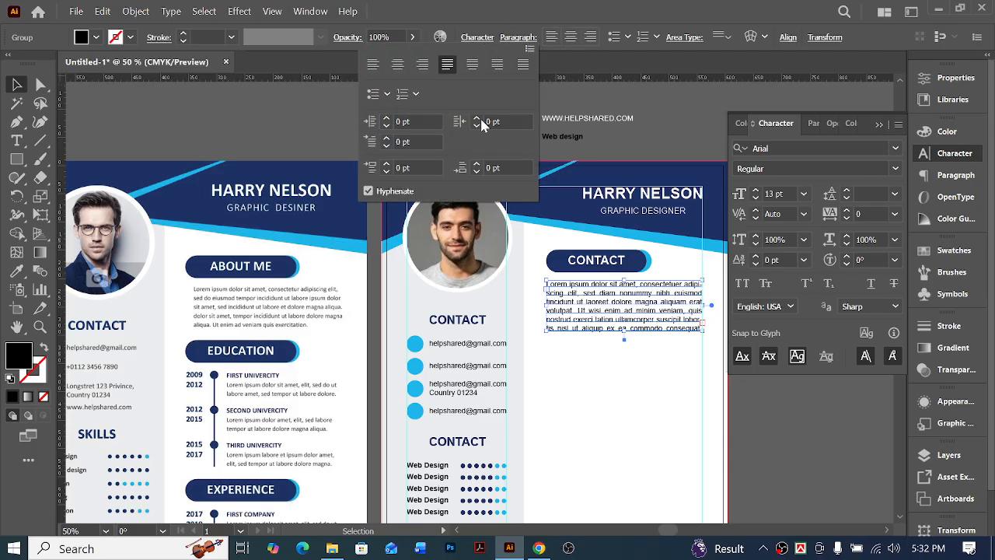
pyautogui.click(643, 388)
pyautogui.hscroll(2, 643, 393)
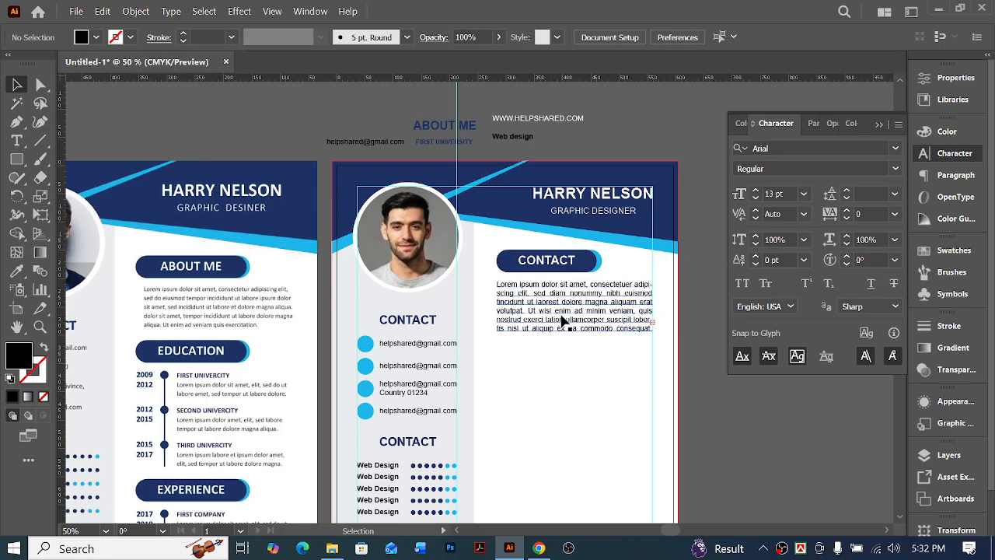
# Delete the passage starting at "suscipit" in the main column's paragraph and end the sentence with a period after "ullamcorper"
pyautogui.click(535, 330)
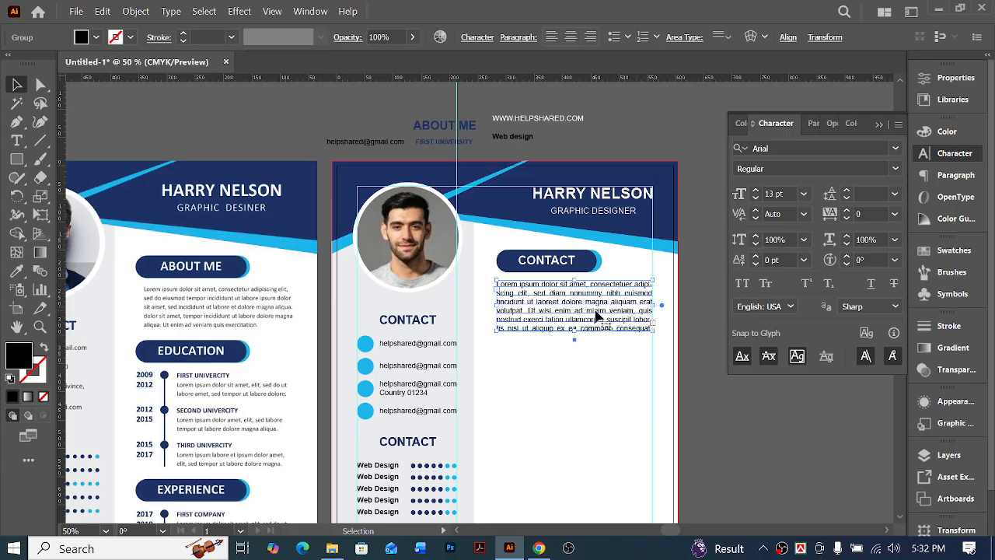
pyautogui.doubleClick(614, 328)
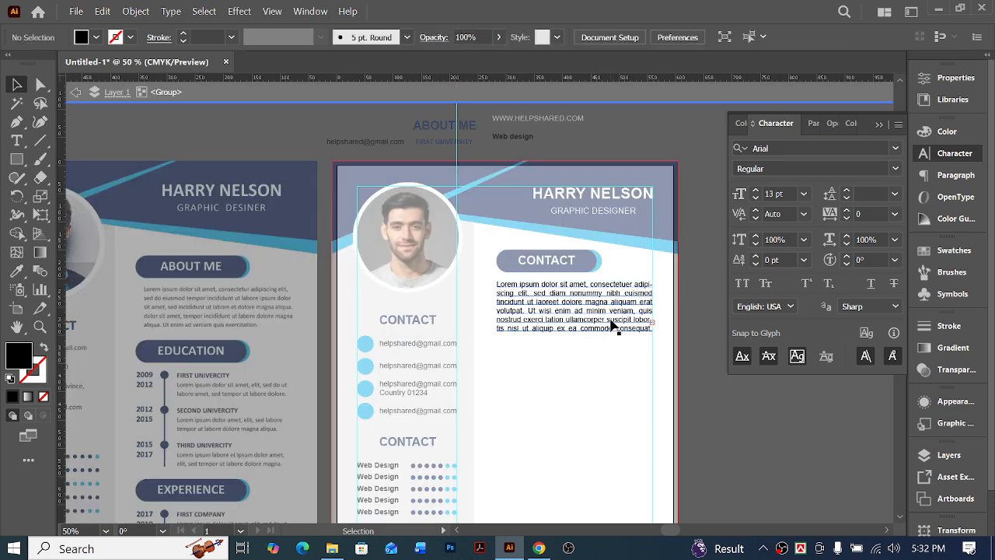
pyautogui.doubleClick(603, 321)
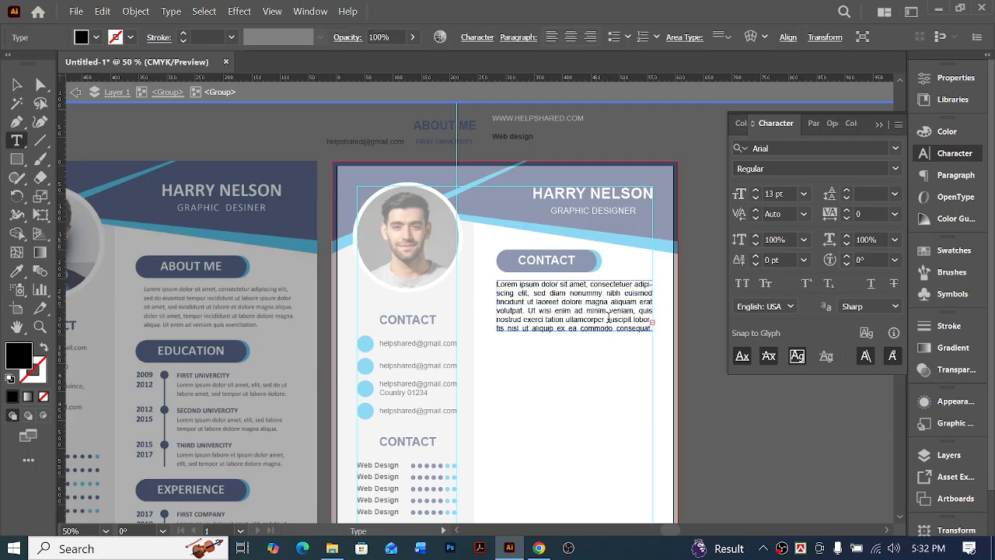
pyautogui.moveTo(606, 319); pyautogui.dragTo(652, 328)
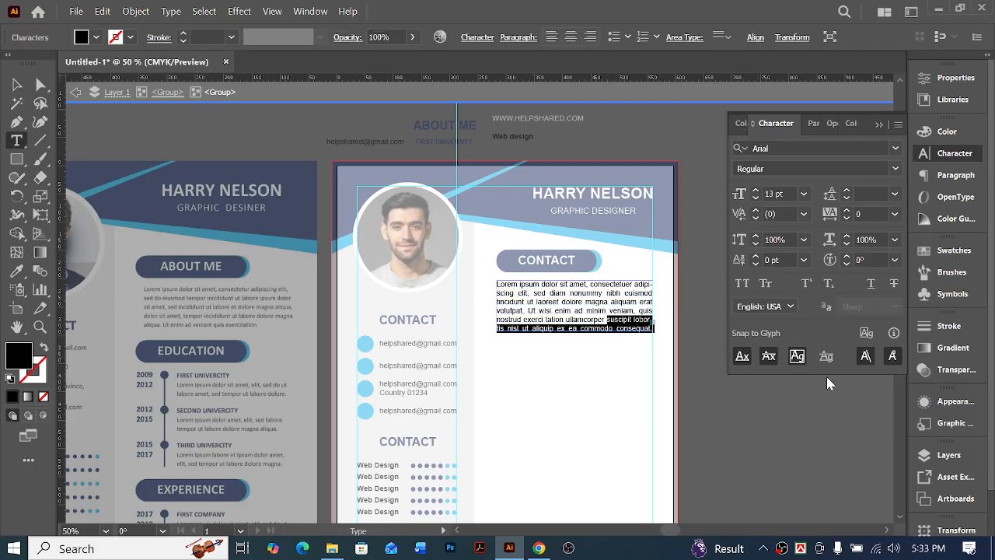
pyautogui.press('BackSpace')
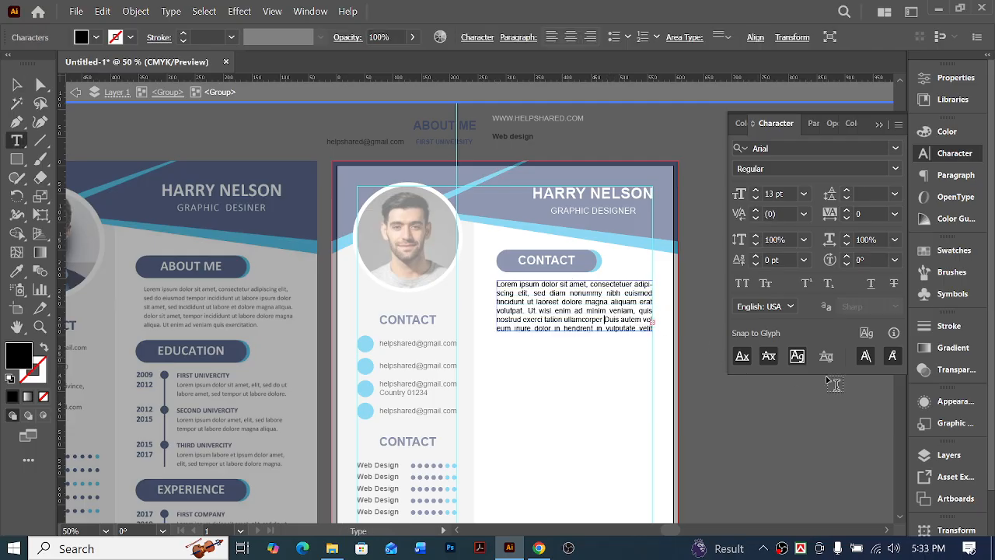
pyautogui.write('.')
pyautogui.press('Delete')
pyautogui.press('Delete')
pyautogui.press('Delete')
pyautogui.press('Delete')
pyautogui.press('Delete')
pyautogui.press('Delete')
pyautogui.press('Delete')
pyautogui.press('Delete')
pyautogui.press('Delete')
pyautogui.press('Delete')
pyautogui.press('Delete')
pyautogui.press('Delete')
pyautogui.press('Delete')
pyautogui.press('Delete')
pyautogui.press('Delete')
pyautogui.press('Delete')
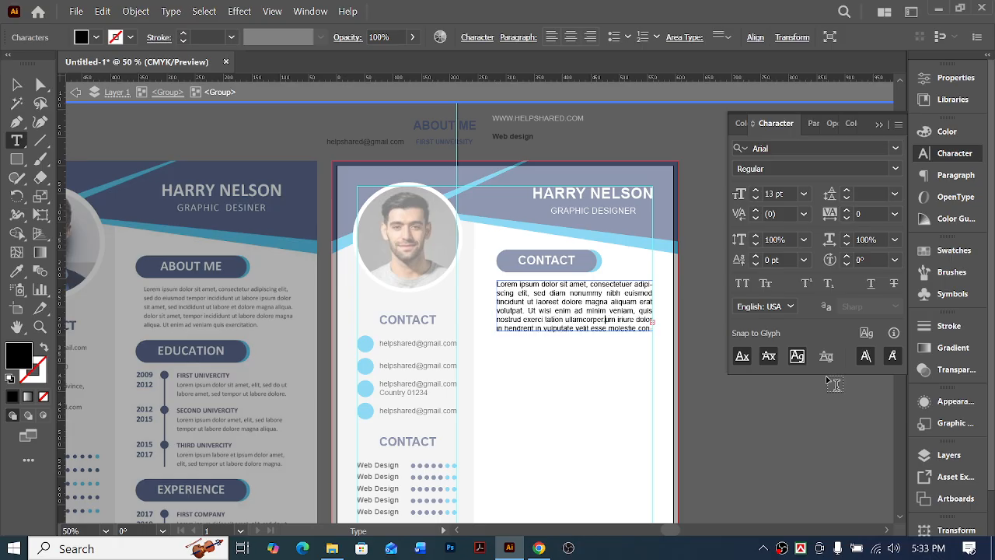
pyautogui.press('Delete')
pyautogui.press('Delete')
pyautogui.press('Delete')
pyautogui.press('Delete')
pyautogui.press('Delete')
pyautogui.press('Delete')
pyautogui.press('Delete')
pyautogui.press('Delete')
pyautogui.press('Delete')
pyautogui.press('Delete')
pyautogui.press('Delete')
pyautogui.press('Delete')
pyautogui.press('Delete')
pyautogui.press('Delete')
pyautogui.press('Delete')
pyautogui.press('Delete')
pyautogui.press('Delete')
pyautogui.press('Delete')
pyautogui.press('Delete')
pyautogui.press('Delete')
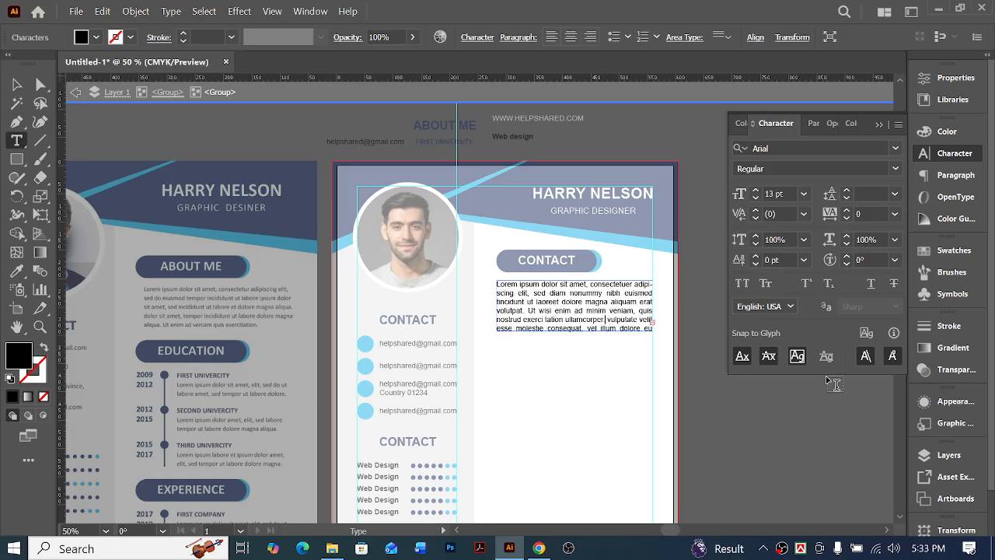
pyautogui.press('Delete')
pyautogui.press('Delete')
pyautogui.press('Delete')
pyautogui.press('Delete')
pyautogui.press('Delete')
pyautogui.press('Delete')
pyautogui.write('.')
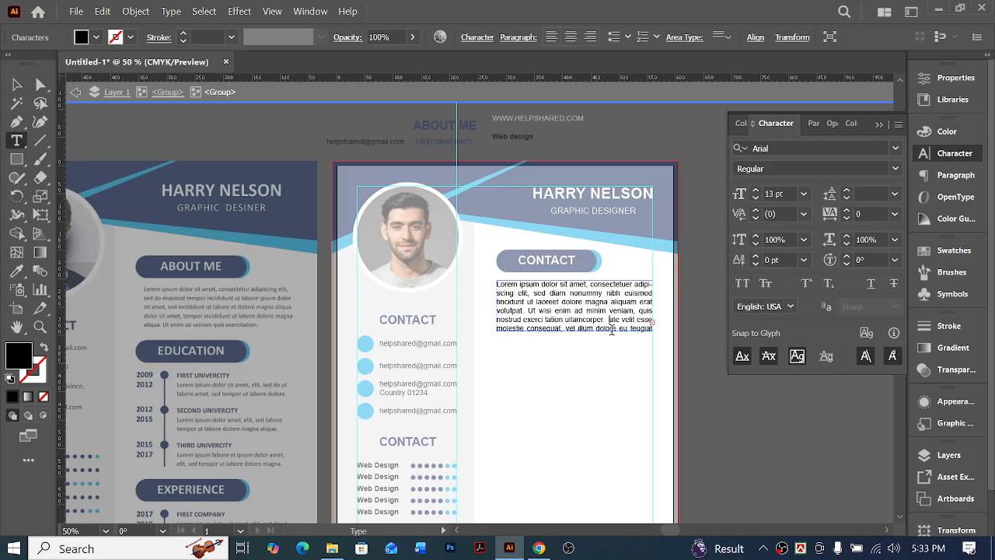
# Cut the passage from "Lorem ipsum" to "ullamcorper." and paste it over all the remaining text in the frame
pyautogui.keyDown('ctrl'); pyautogui.click(576, 321); pyautogui.keyUp('ctrl')
pyautogui.keyDown('ctrl'); pyautogui.click(429, 286); pyautogui.keyUp('ctrl')
pyautogui.keyDown('ctrl'); pyautogui.click(429, 286); pyautogui.keyUp('ctrl')
pyautogui.hscroll(7, 588, 415)
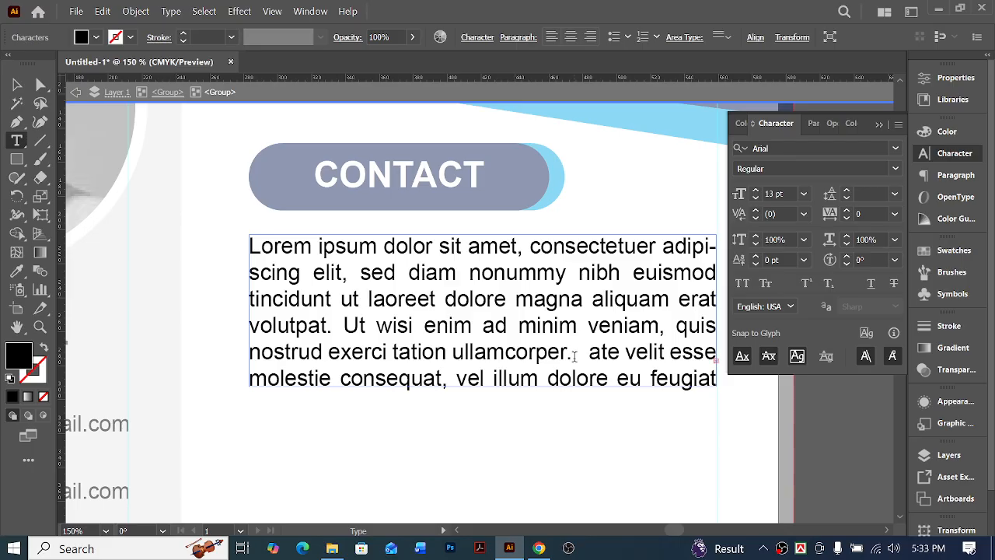
pyautogui.moveTo(574, 355); pyautogui.dragTo(229, 195)
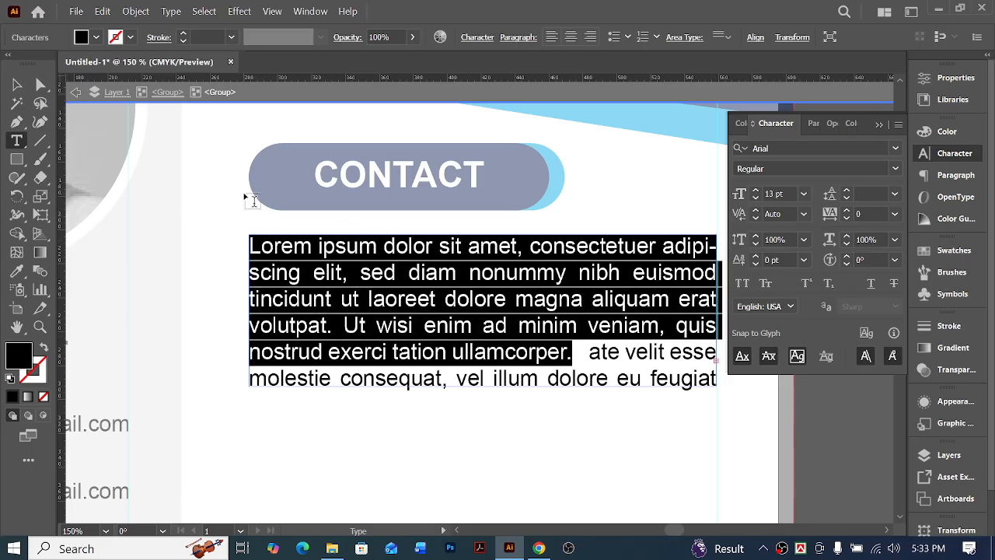
pyautogui.hotkey('ctrl', 'c')
pyautogui.hotkey('ctrl', 'x')
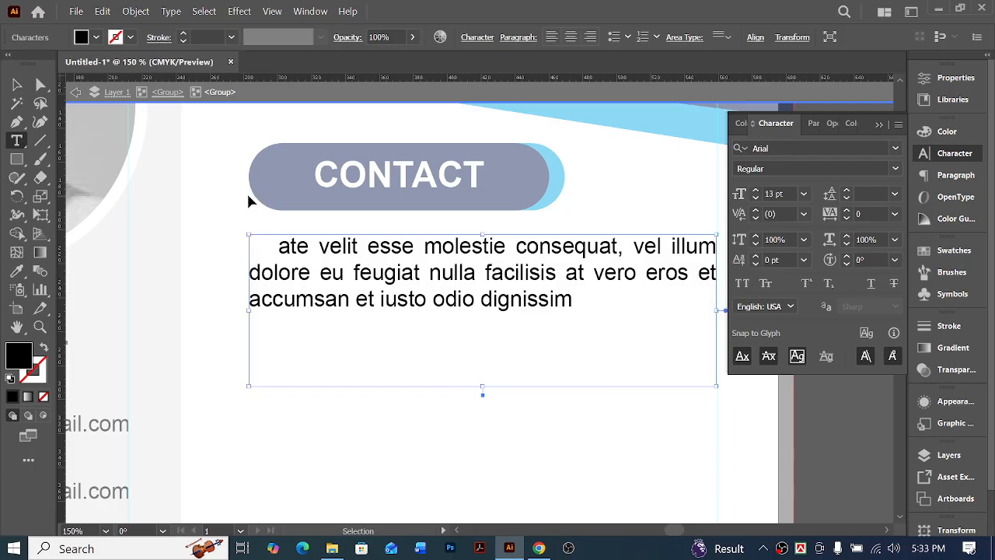
pyautogui.hotkey('ctrl', 'a')
pyautogui.hotkey('ctrl', 'v')
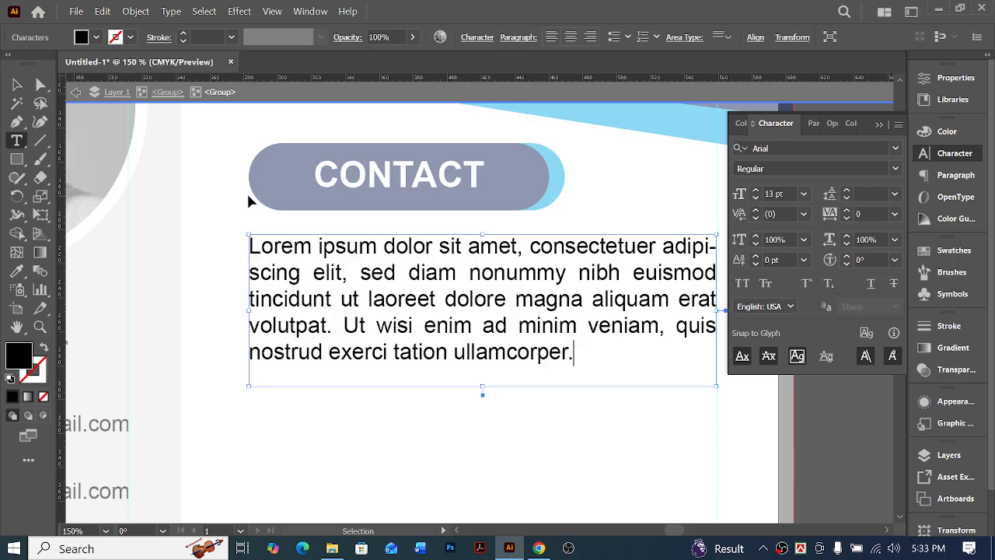
# Extend the paragraph frame slightly downward and leave the group's isolation mode
pyautogui.click(43, 84)
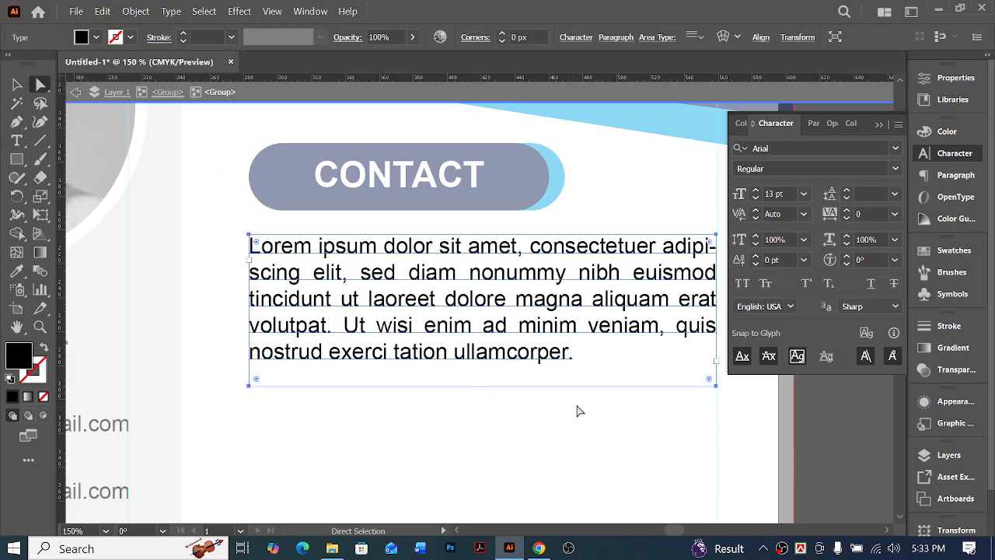
pyautogui.press('v')
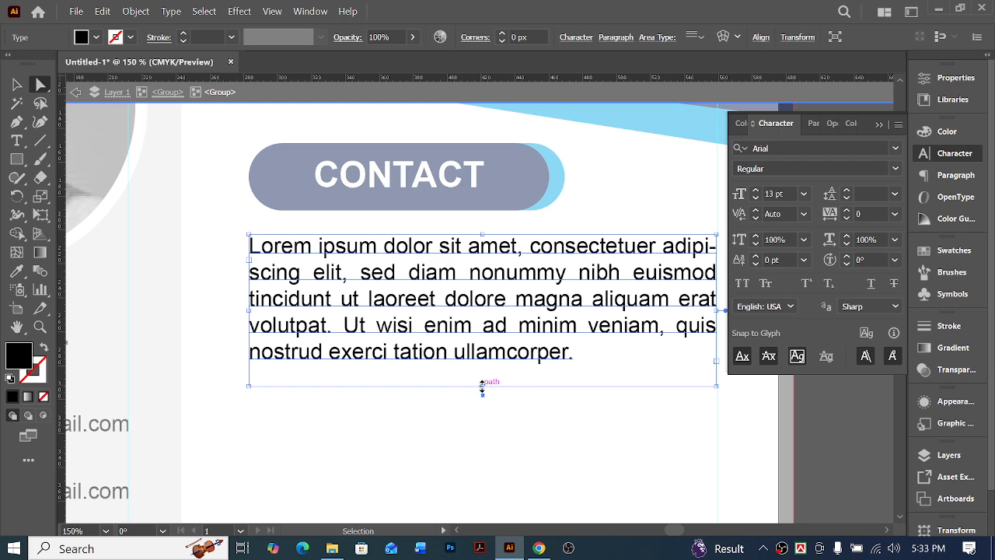
pyautogui.moveTo(482, 385)
pyautogui.mouseDown()
pyautogui.moveTo(484, 362)
pyautogui.moveTo(482, 401)
pyautogui.mouseUp()
pyautogui.hotkey('ctrl', '-')
pyautogui.hotkey('ctrl', '-')
pyautogui.hotkey('ctrl', '-')
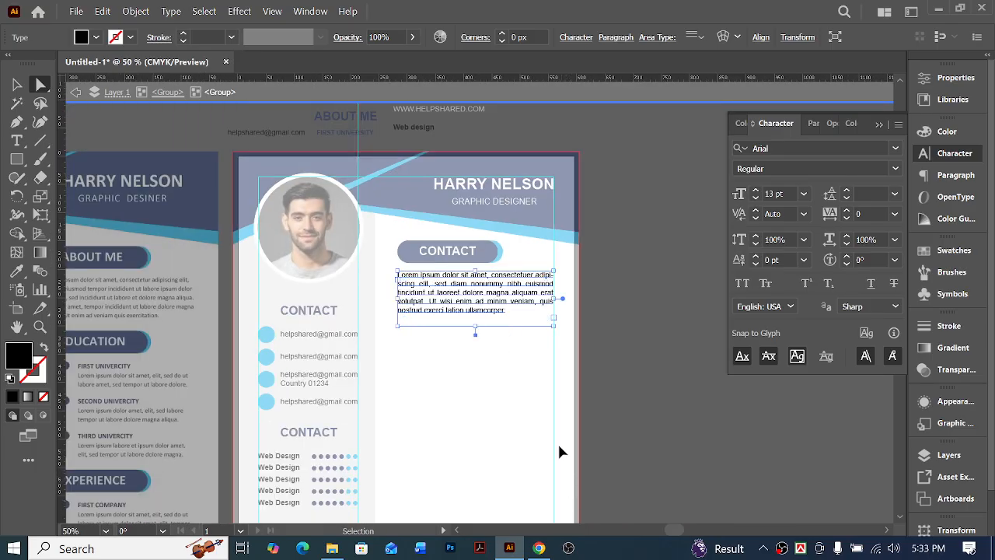
pyautogui.hscroll(-3, 559, 443)
pyautogui.doubleClick(570, 372)
pyautogui.hscroll(-3, 569, 372)
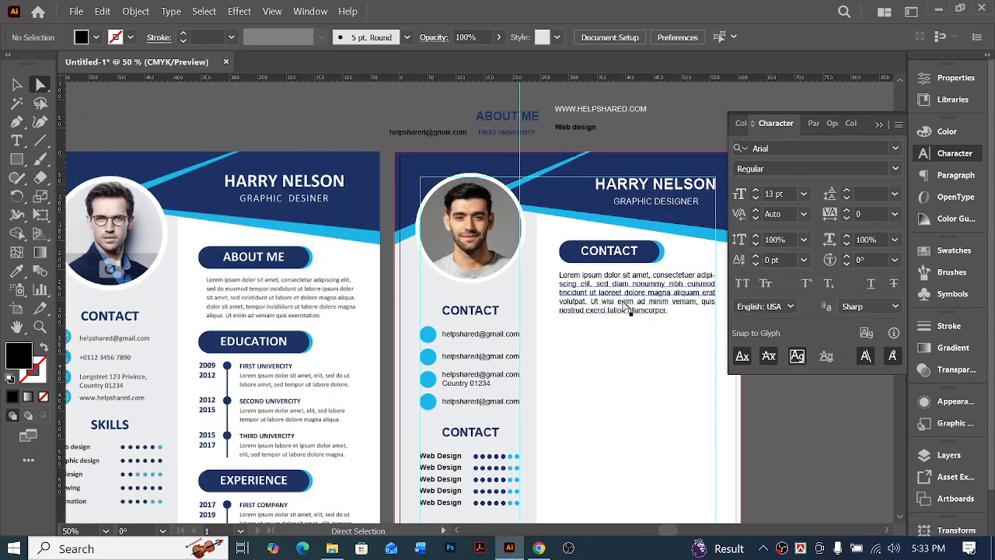
# Set the main column paragraph's leading to 18 pt
pyautogui.click(628, 306)
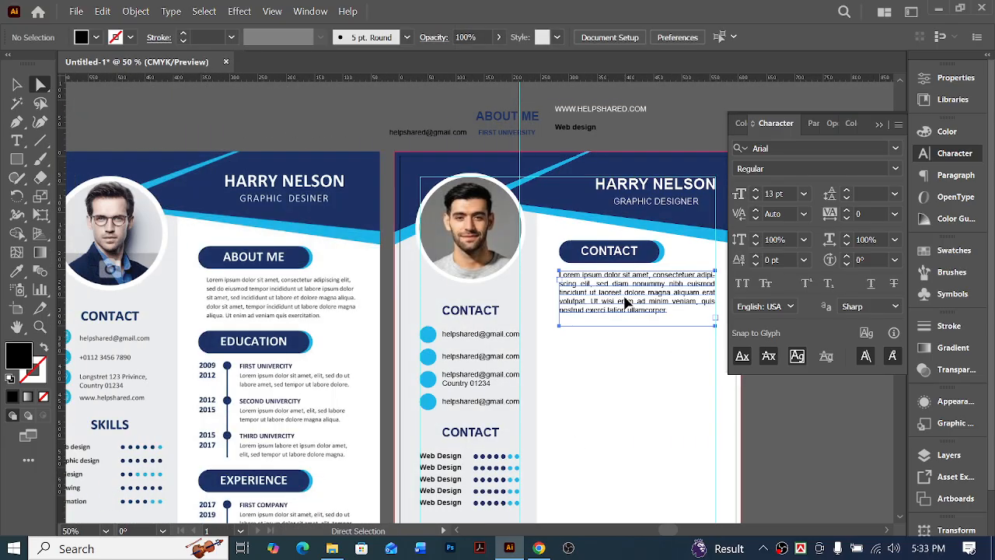
pyautogui.click(895, 194)
pyautogui.click(906, 231)
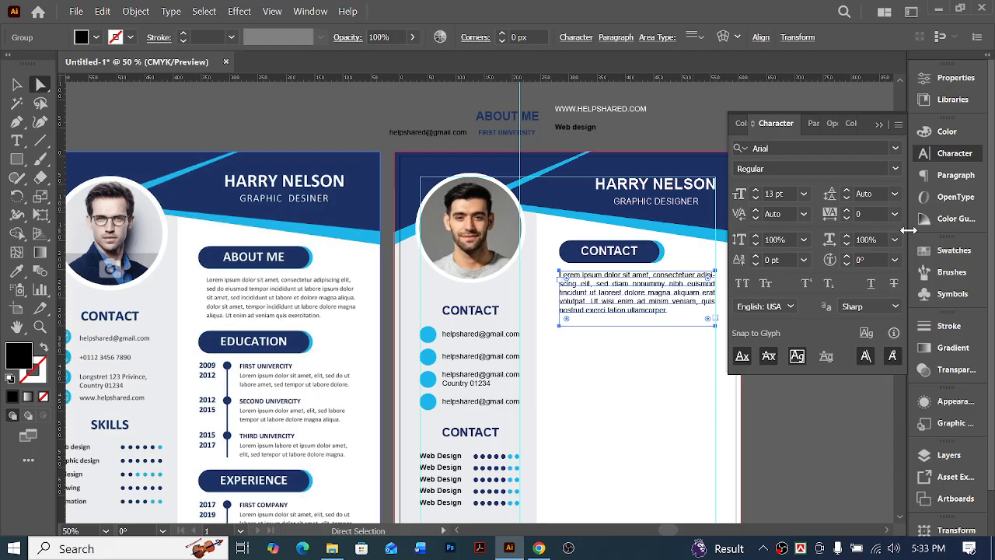
pyautogui.click(881, 193)
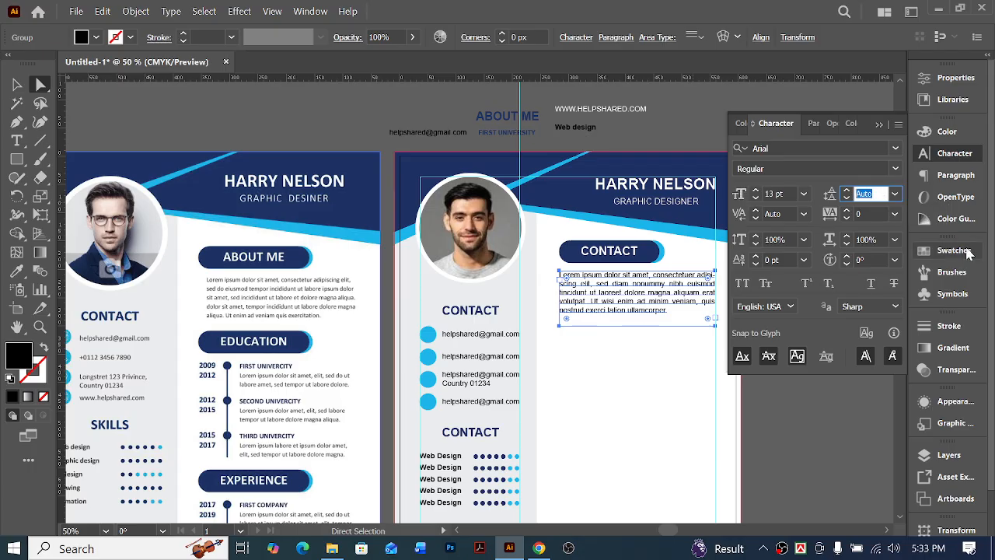
pyautogui.write('18')
pyautogui.press('Return')
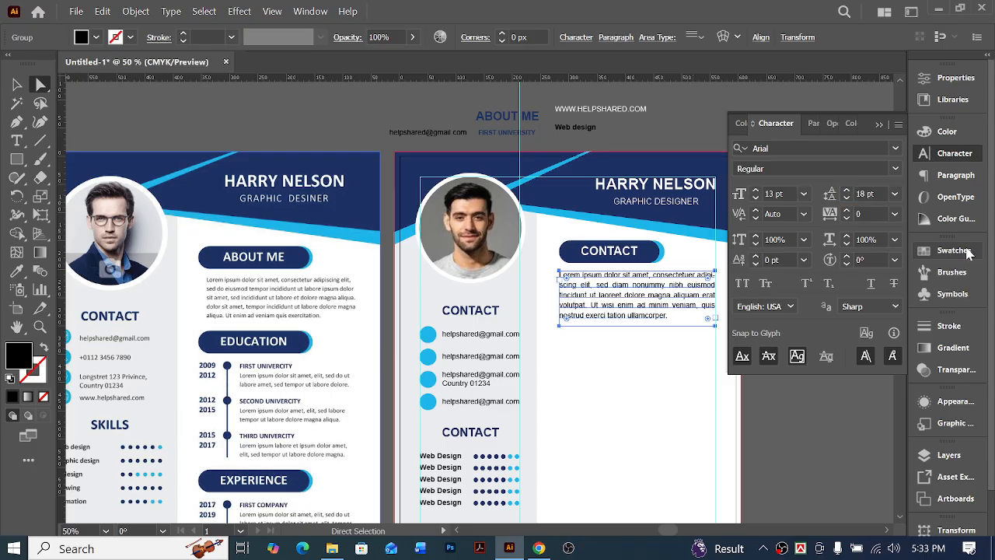
# Try a 17 pt leading on the main column's paragraph and return it to 18 pt
pyautogui.click(878, 193)
pyautogui.write('17')
pyautogui.press('Return')
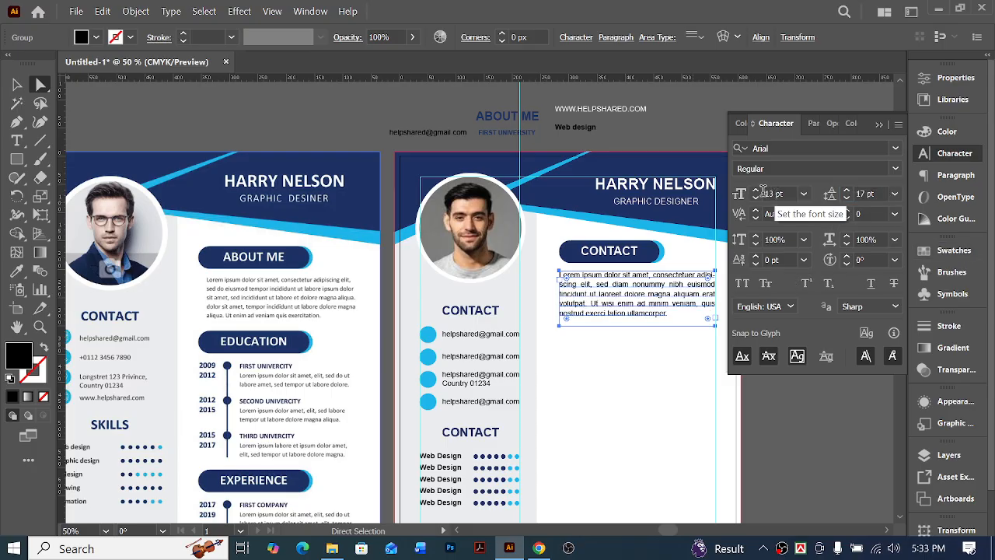
pyautogui.click(876, 193)
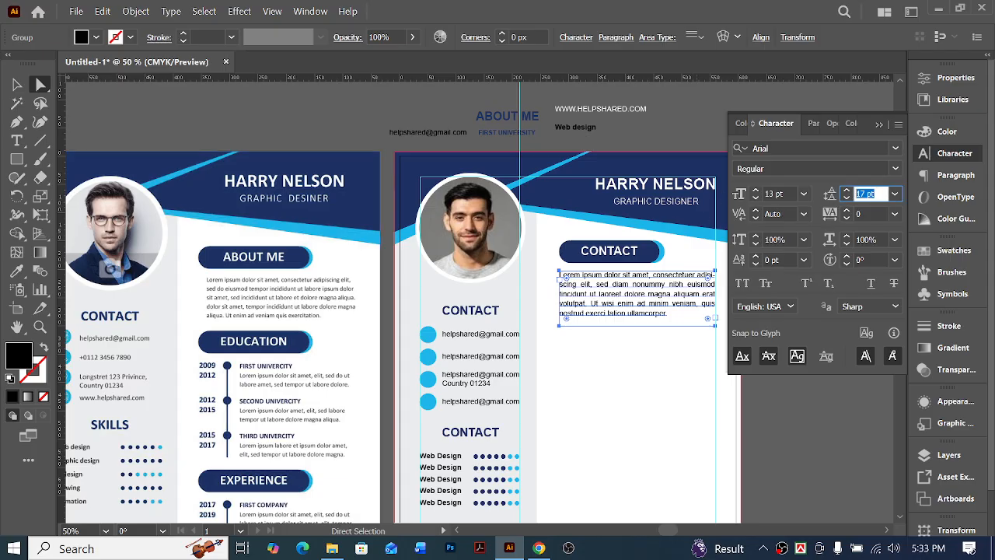
pyautogui.write('18')
pyautogui.press('Return')
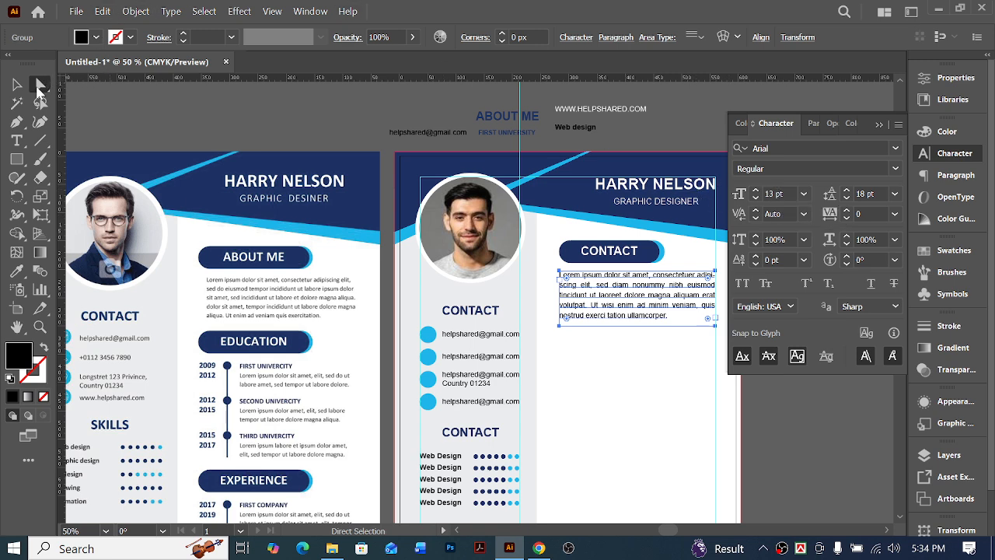
# Turn off hyphenation for the paragraph under the main column's heading bar
pyautogui.click(646, 353)
pyautogui.hscroll(5, 634, 353)
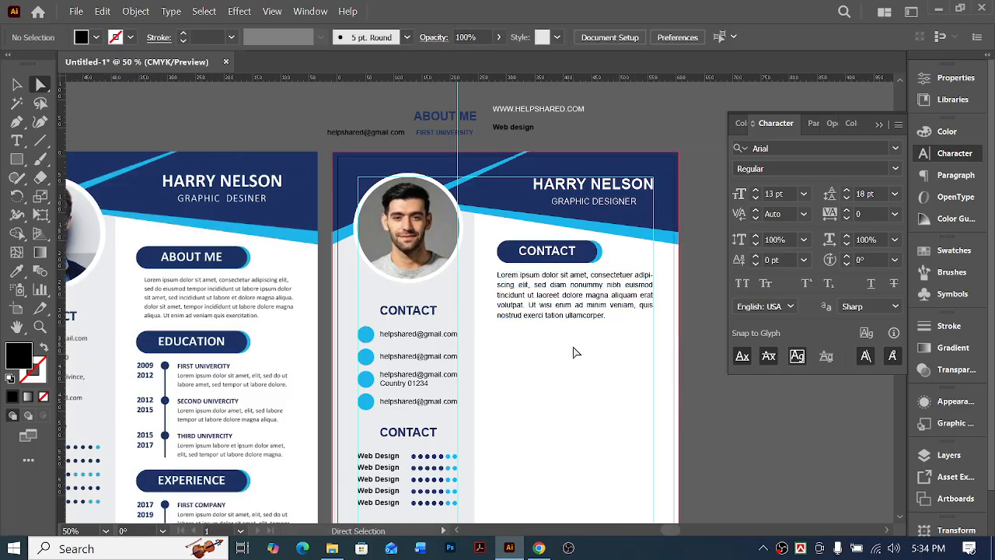
pyautogui.hscroll(-1, 626, 325)
pyautogui.click(632, 303)
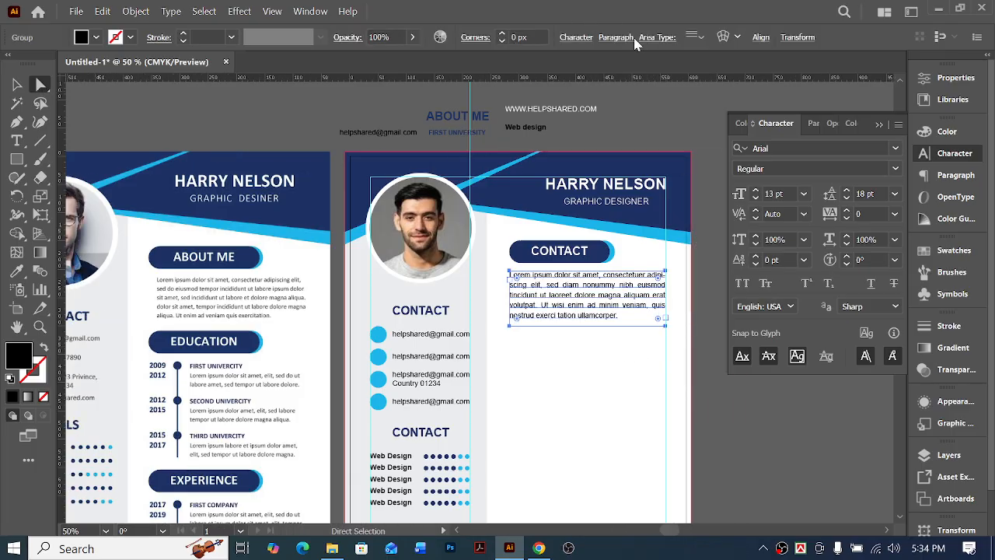
pyautogui.click(615, 37)
pyautogui.click(468, 191)
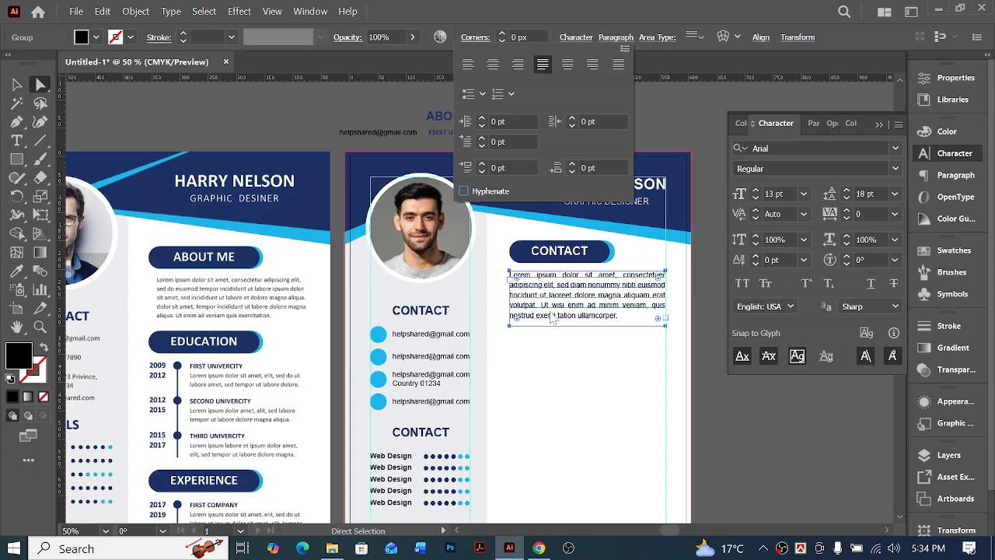
pyautogui.click(629, 412)
pyautogui.hscroll(-5, 635, 397)
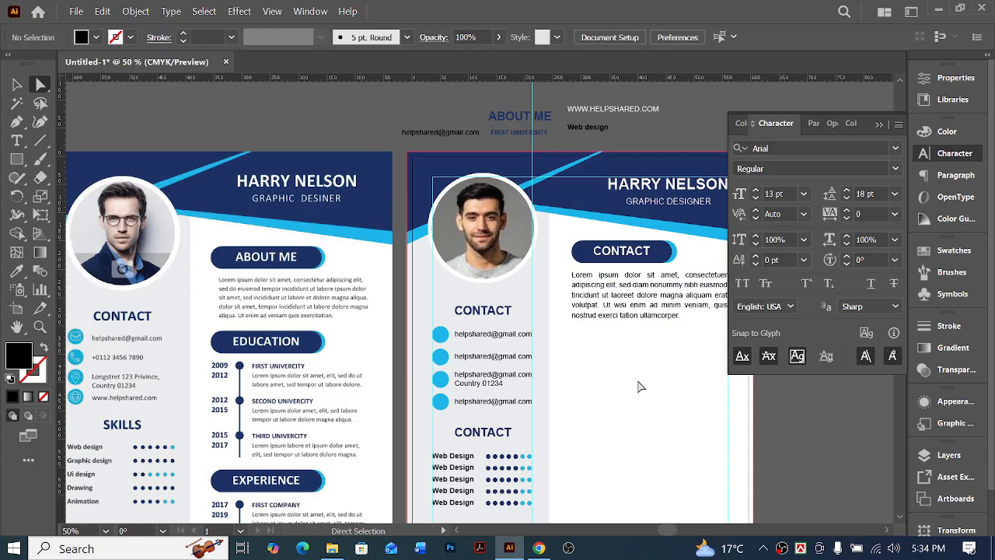
pyautogui.scroll(-2, 640, 386)
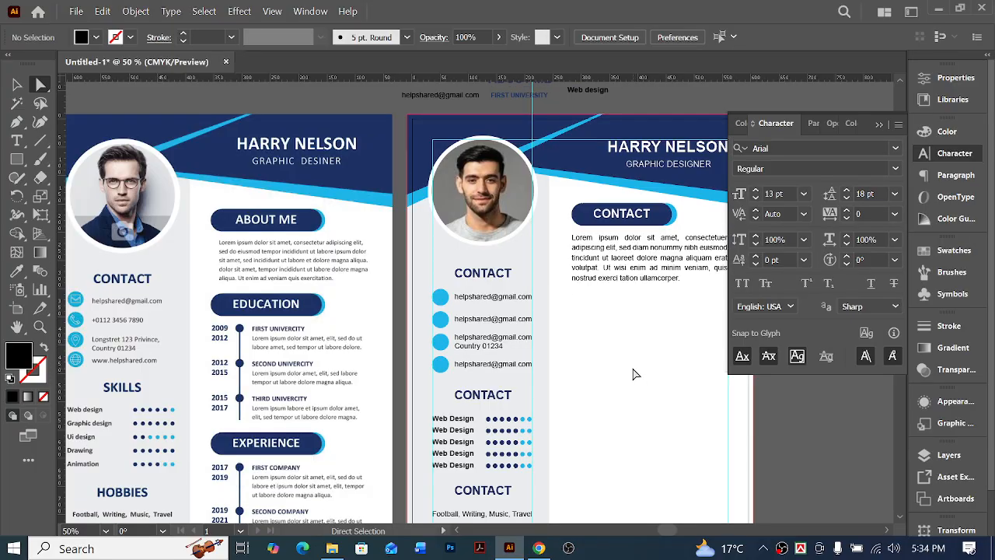
# Duplicate the main column's heading bar and paragraph directly below the originals for the education section
pyautogui.click(16, 84)
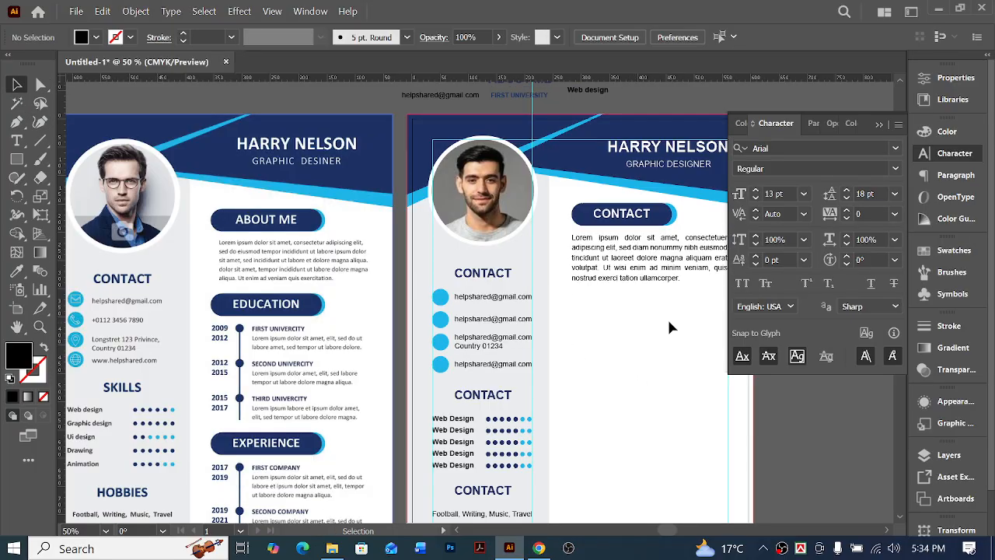
pyautogui.click(575, 215)
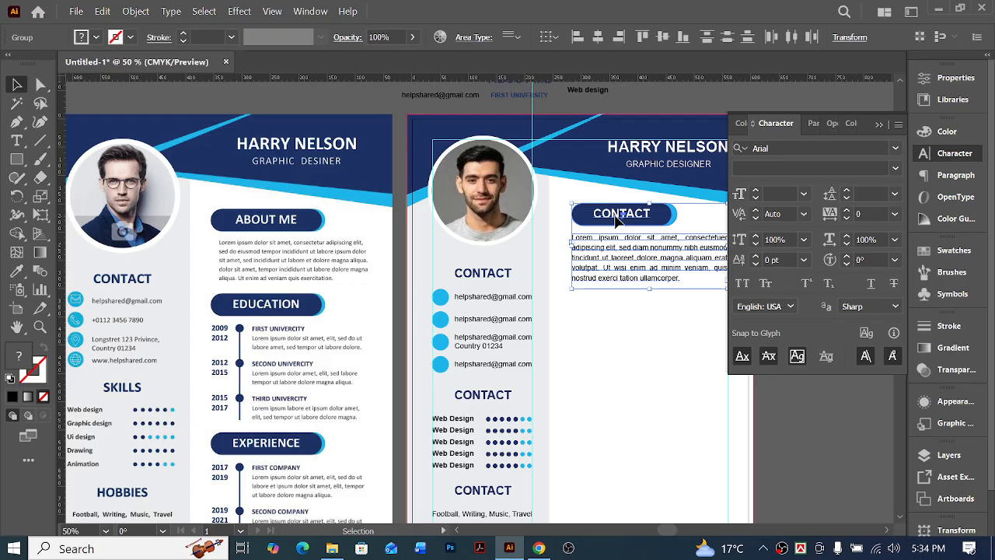
pyautogui.moveTo(617, 221); pyautogui.dragTo(622, 303)
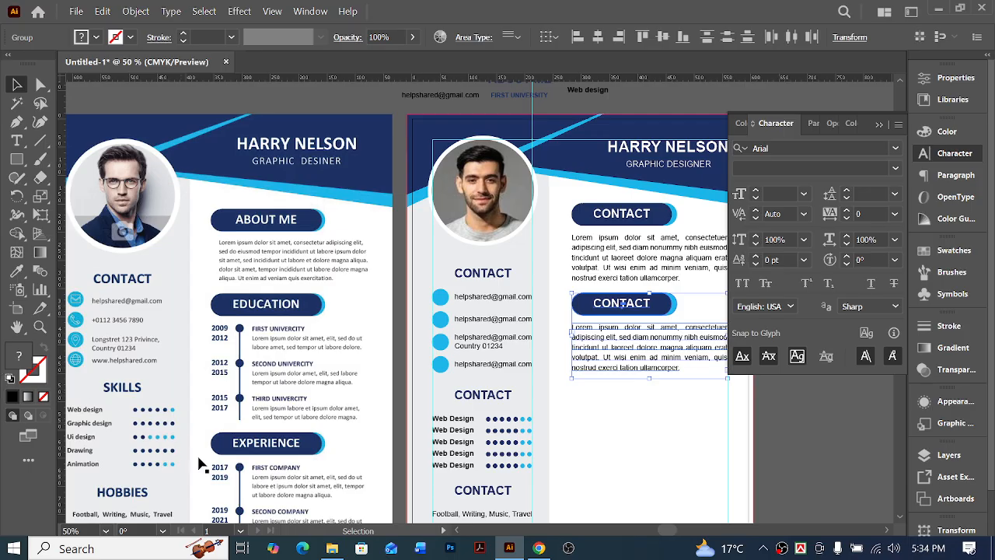
pyautogui.hotkey('ctrl', 'shift', 'a')
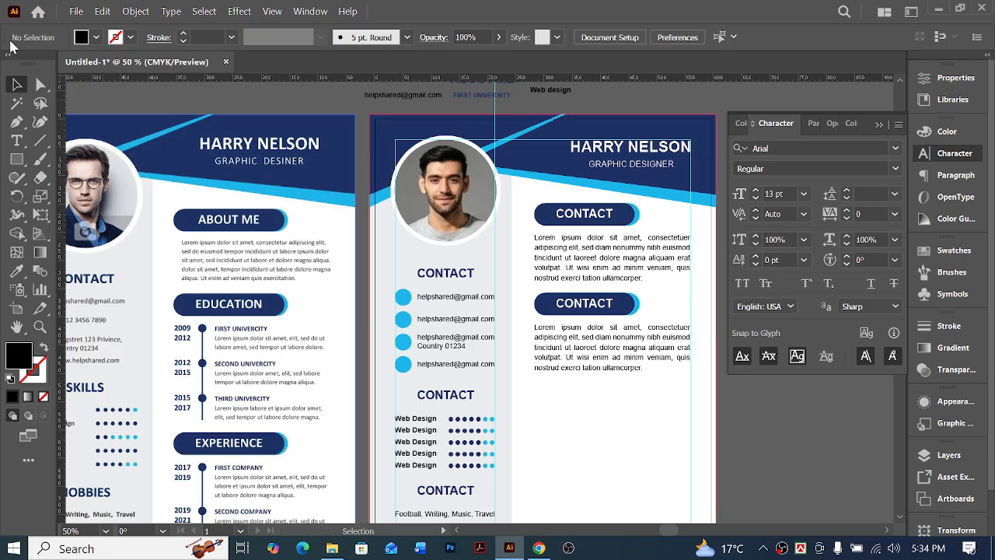
# Left-align the duplicated paragraph under the second heading bar
pyautogui.click(40, 84)
pyautogui.click(611, 350)
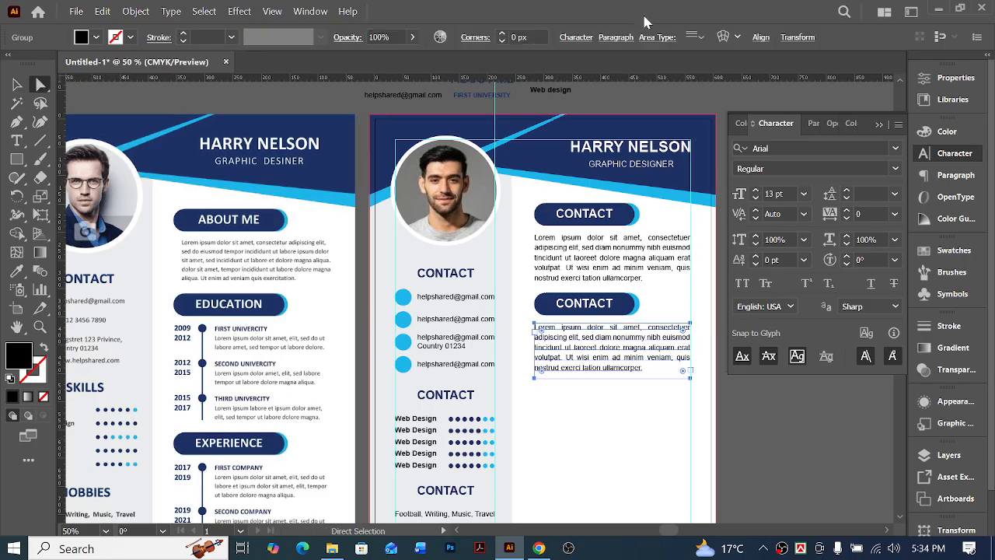
pyautogui.click(581, 40)
pyautogui.click(618, 40)
pyautogui.click(468, 64)
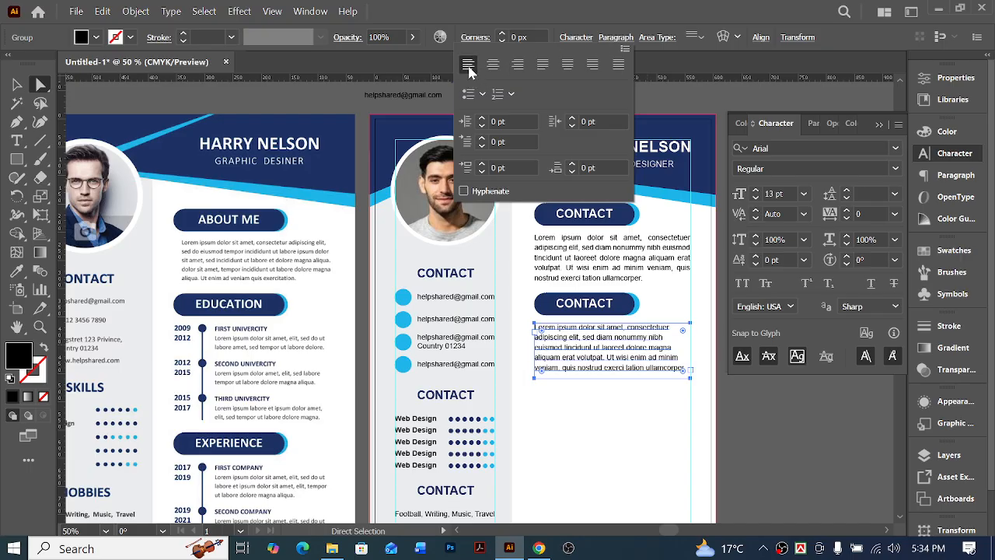
# Convert the duplicated paragraph from area type to point type
pyautogui.click(166, 13)
pyautogui.click(171, 12)
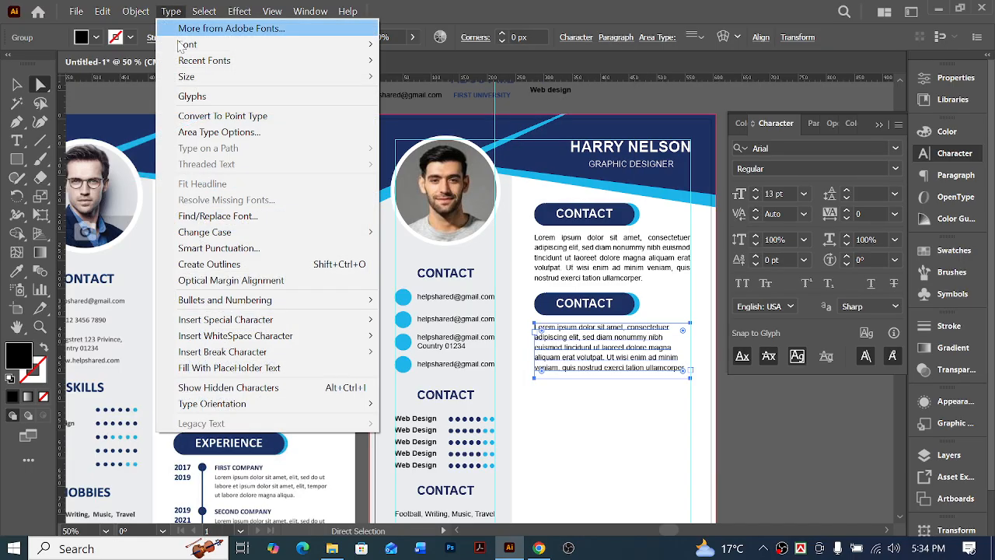
pyautogui.click(222, 116)
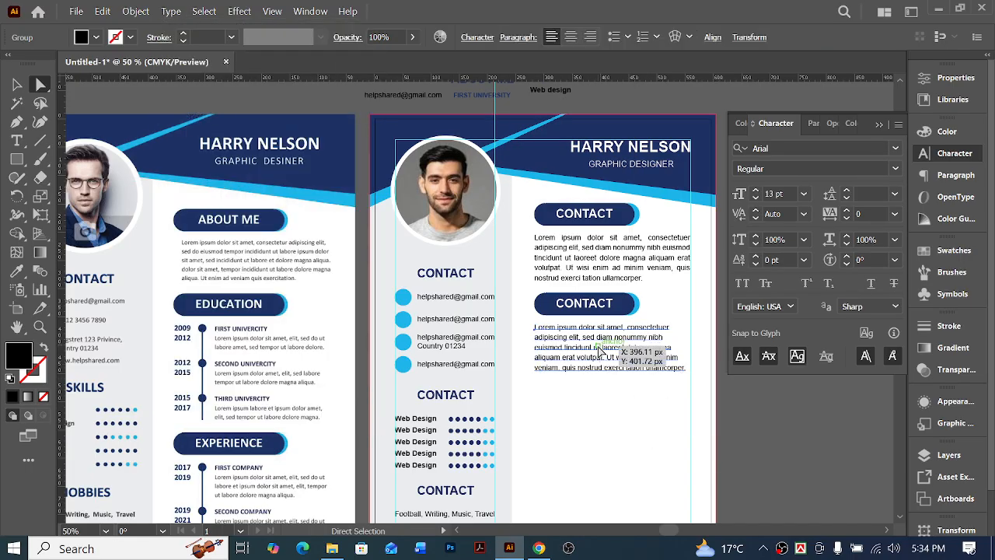
pyautogui.press('v')
pyautogui.hscroll(-5, 194, 334)
pyautogui.hscroll(3, 247, 337)
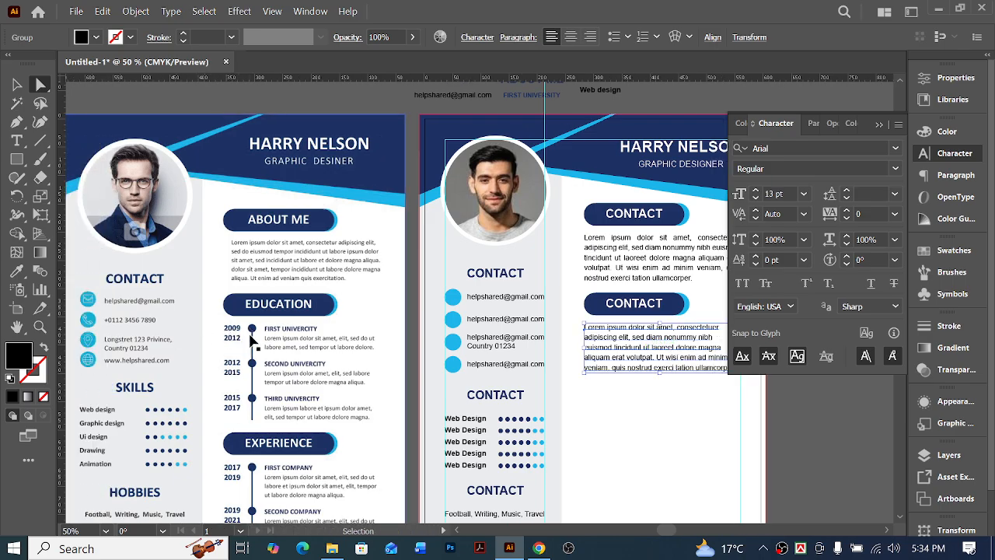
# Replace the duplicated paragraph's text with the years "2009" and "2012" on two lines
pyautogui.doubleClick(610, 336)
pyautogui.hotkey('ctrl', 'a')
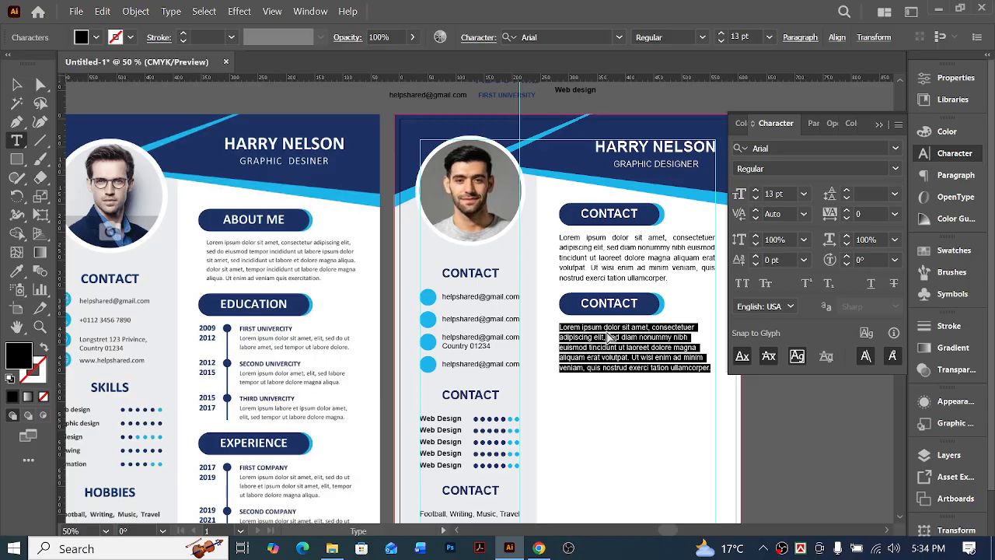
pyautogui.write('20')
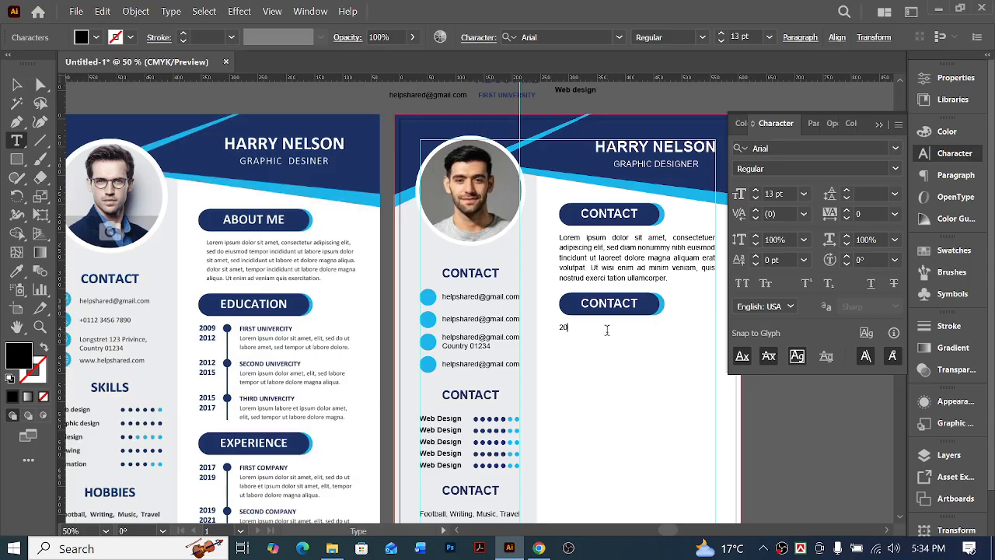
pyautogui.write('09')
pyautogui.press('Return')
pyautogui.write('2012')
pyautogui.click(16, 83)
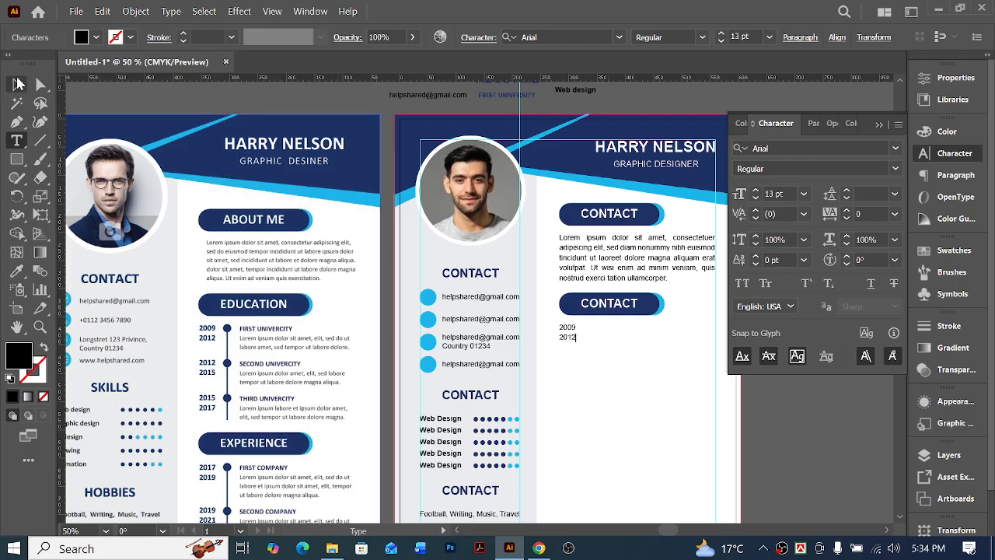
pyautogui.click(657, 390)
pyautogui.keyDown('ctrl'); pyautogui.click(552, 332); pyautogui.keyUp('ctrl')
pyautogui.hscroll(-2, 537, 337)
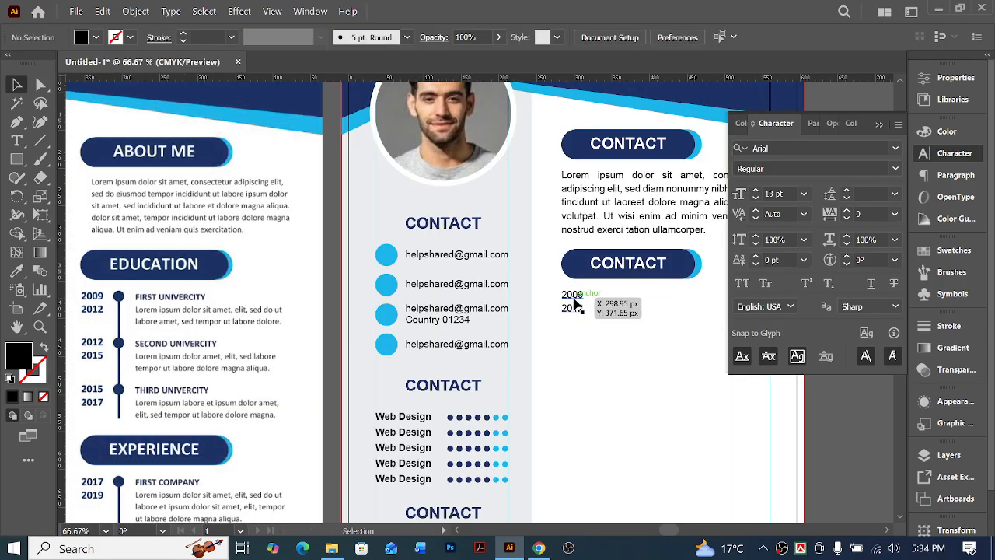
# Apply the bold navy style of the "FIRST UNIVERSITY" sample text above the artboard to the 2009/2012 years with the Eyedropper
pyautogui.click(574, 301)
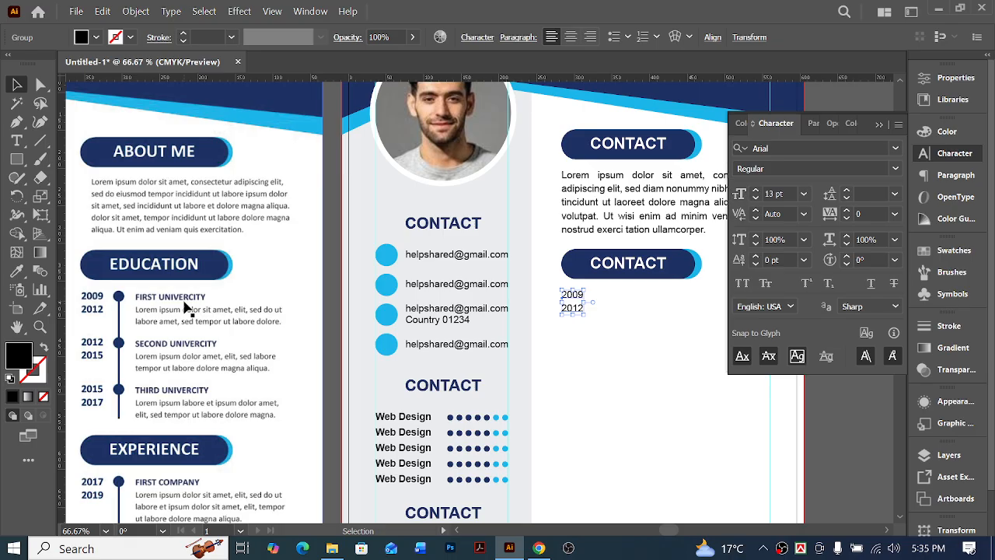
pyautogui.scroll(3, 365, 268)
pyautogui.press('i')
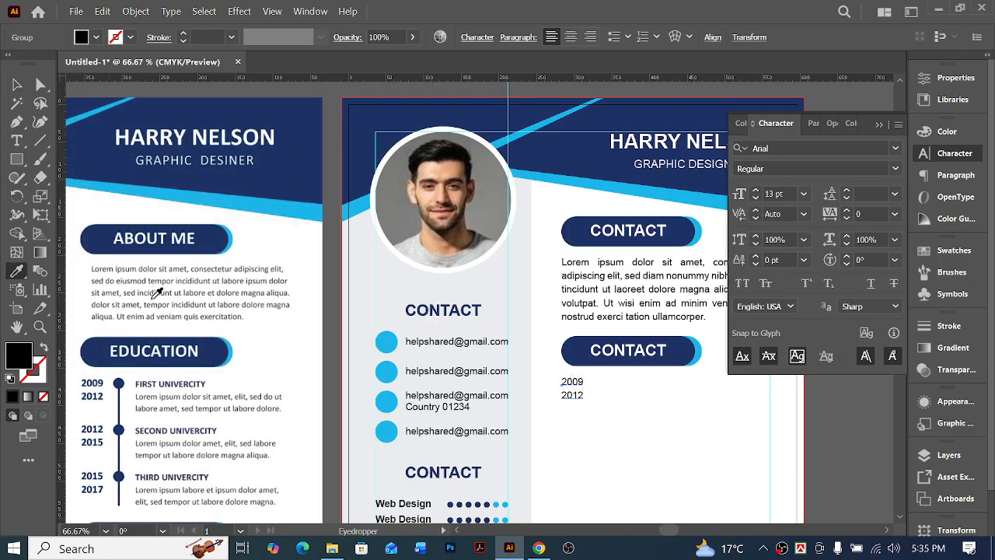
pyautogui.scroll(3, 157, 292)
pyautogui.scroll(-2, 668, 369)
pyautogui.scroll(-1, 614, 441)
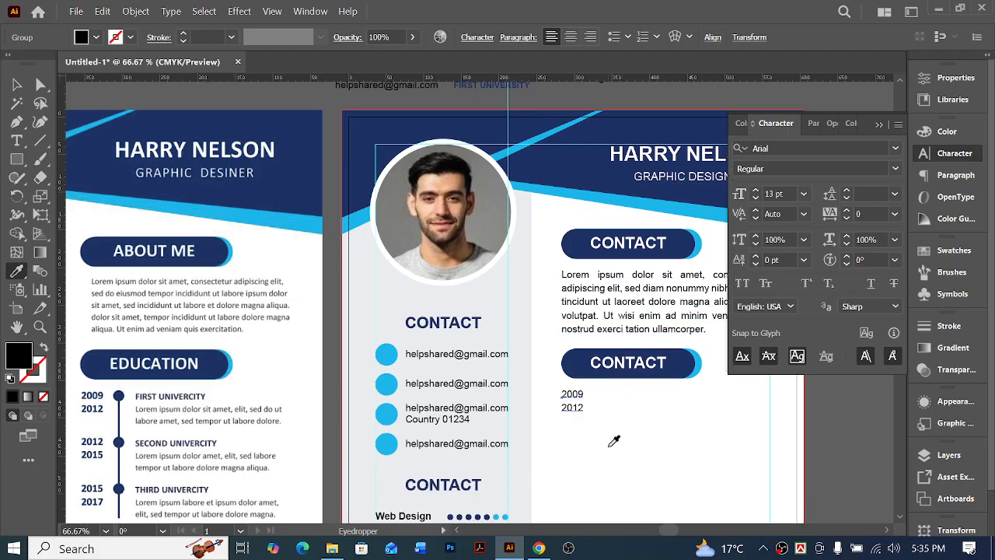
pyautogui.scroll(2, 546, 262)
pyautogui.click(489, 143)
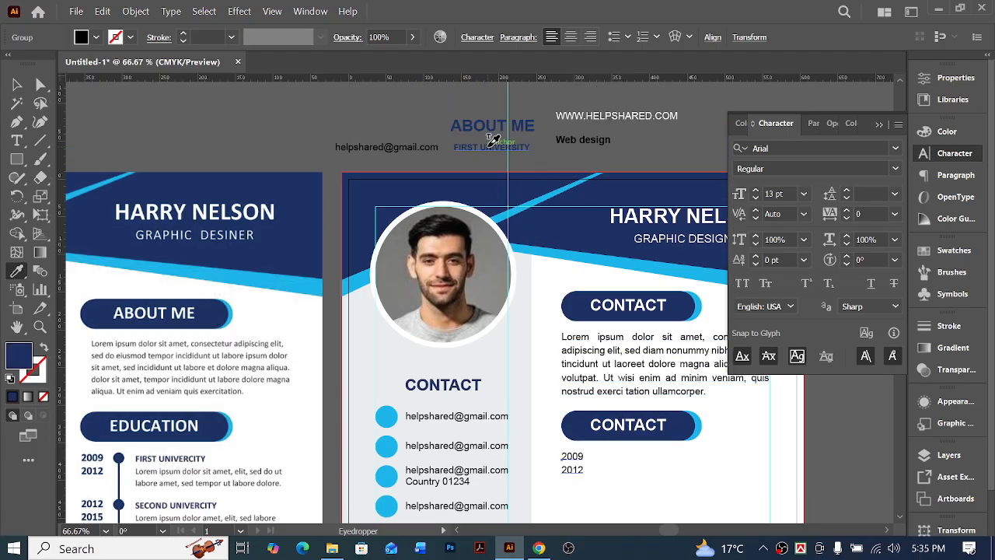
pyautogui.click(492, 141)
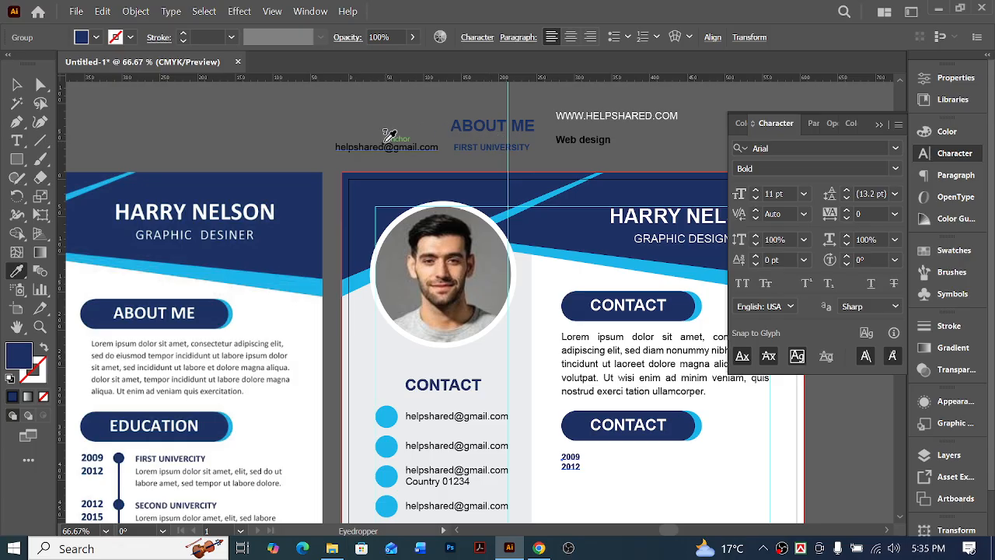
pyautogui.click(17, 84)
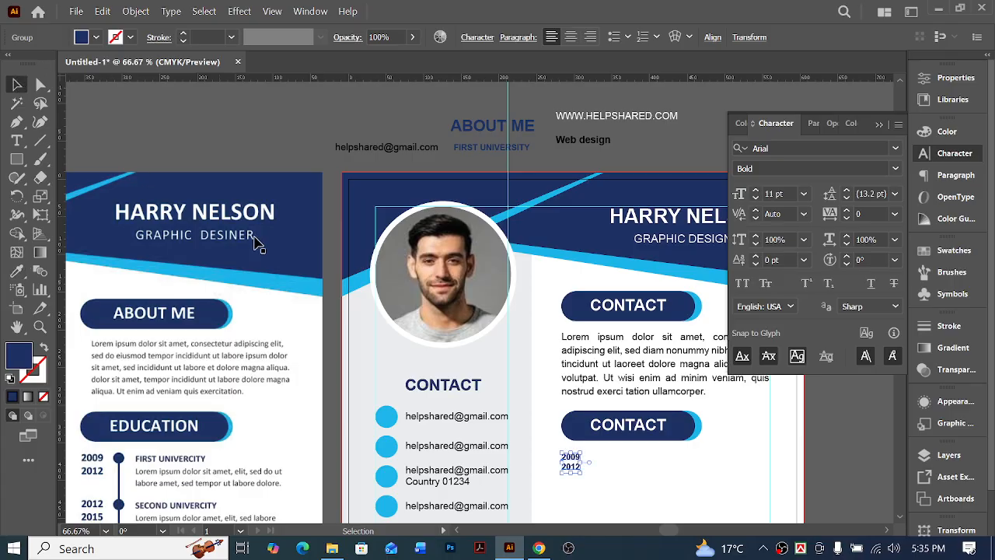
pyautogui.scroll(-2, 644, 397)
pyautogui.click(641, 420)
# Duplicate the 2009/2012 years to their right, leaving a gap for the timeline
pyautogui.hscroll(-1, 641, 423)
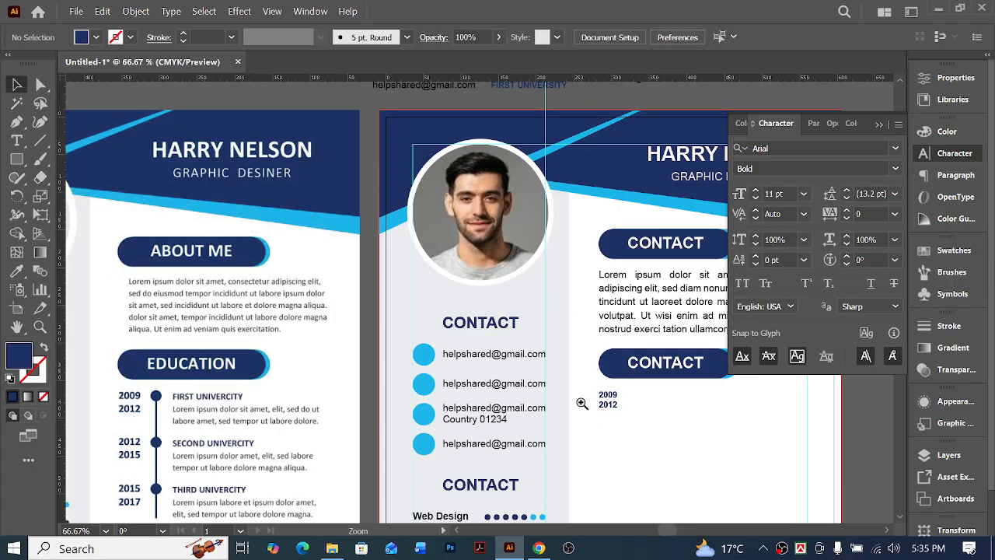
pyautogui.keyDown('ctrl'); pyautogui.click(581, 402); pyautogui.keyUp('ctrl')
pyautogui.hscroll(-4, 641, 418)
pyautogui.hotkey('ctrl', '-')
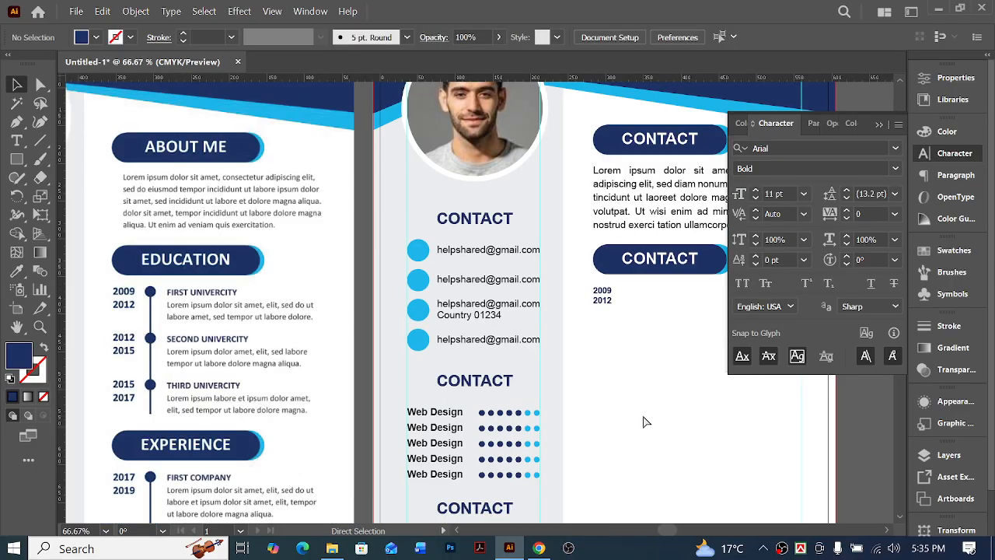
pyautogui.hscroll(2, 640, 415)
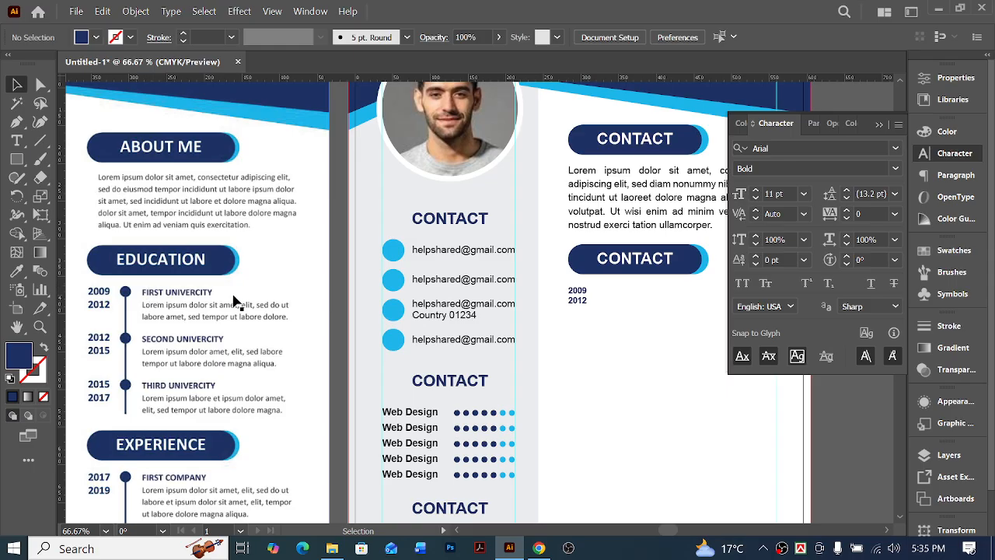
pyautogui.moveTo(575, 293); pyautogui.dragTo(595, 300)
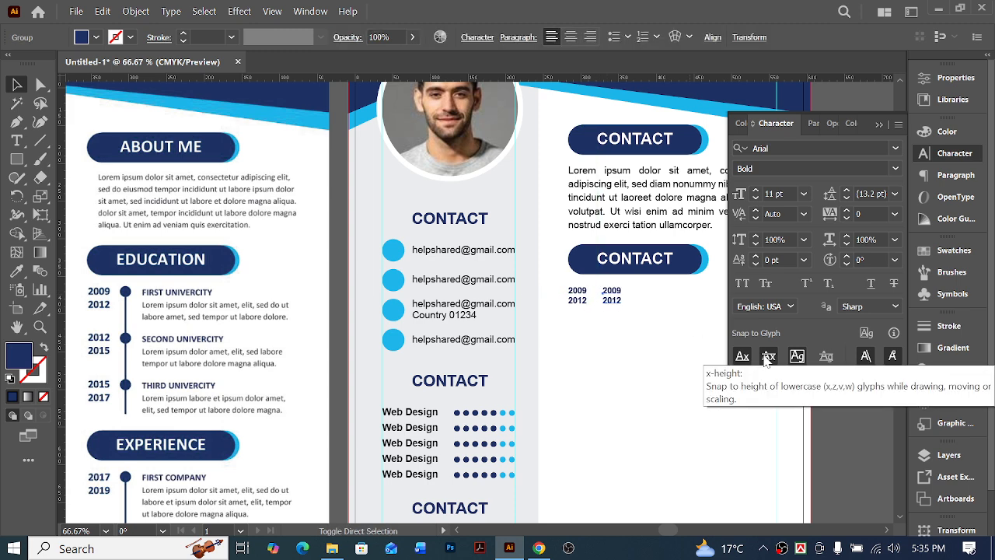
pyautogui.hotkey('shift', 'Right')
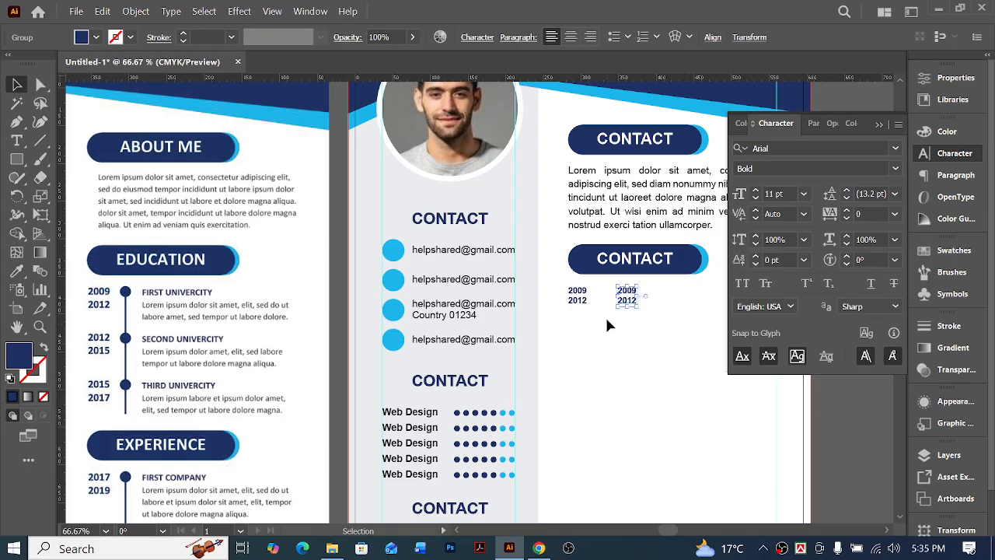
# Replace the text of the copied years with "First University"
pyautogui.doubleClick(626, 291)
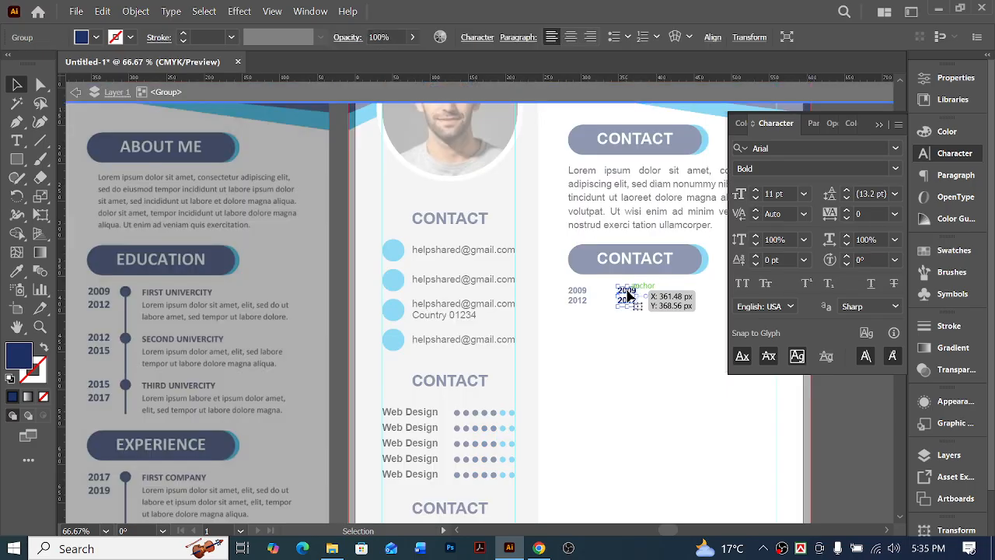
pyautogui.doubleClick(628, 317)
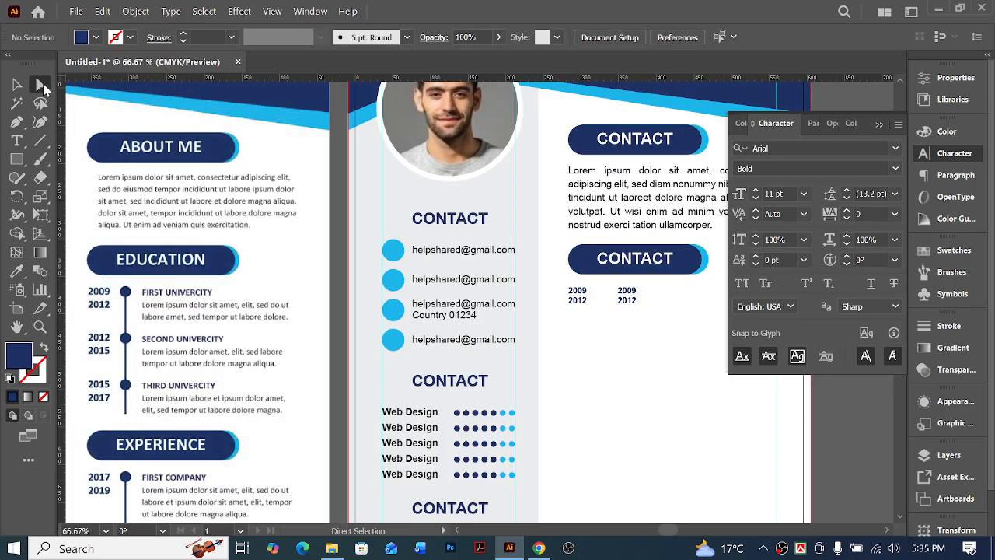
pyautogui.click(17, 140)
pyautogui.click(627, 295)
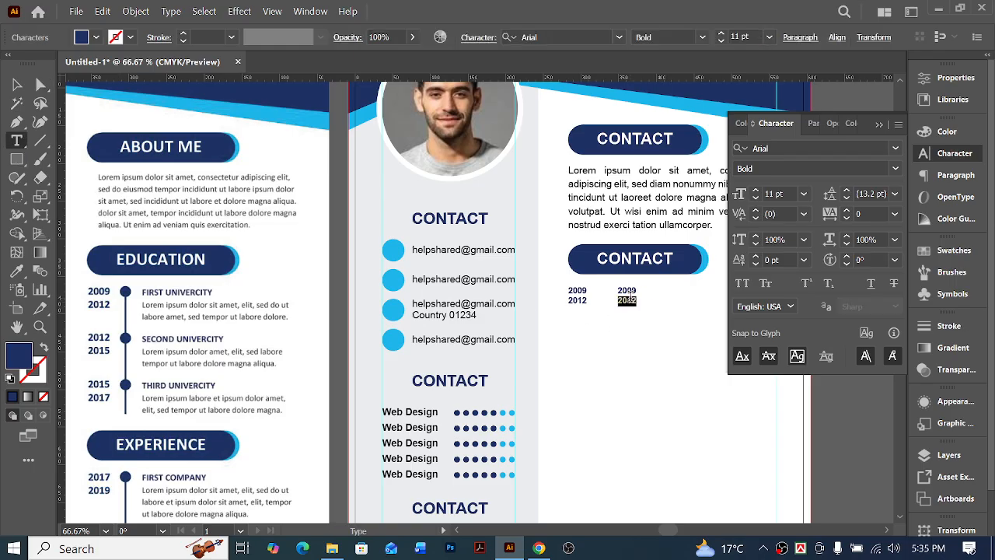
pyautogui.hotkey('ctrl', 'a')
pyautogui.write('Fir')
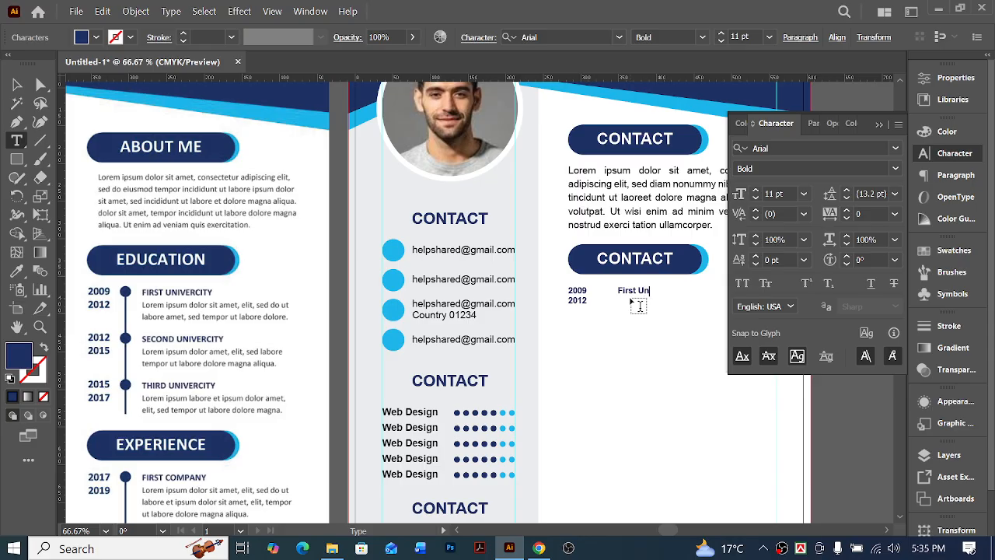
pyautogui.press('Escape')
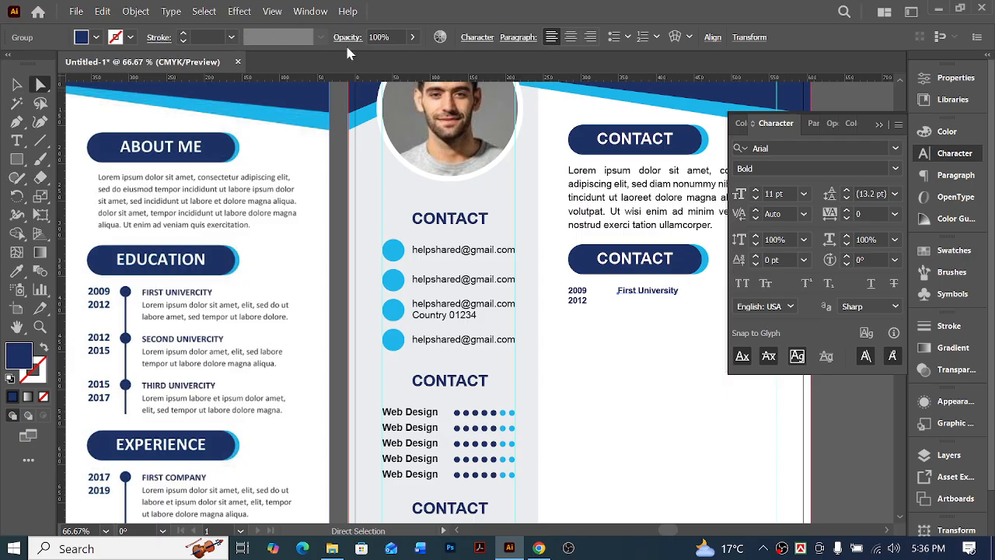
pyautogui.click(477, 41)
pyautogui.hotkey('ctrl', 't')
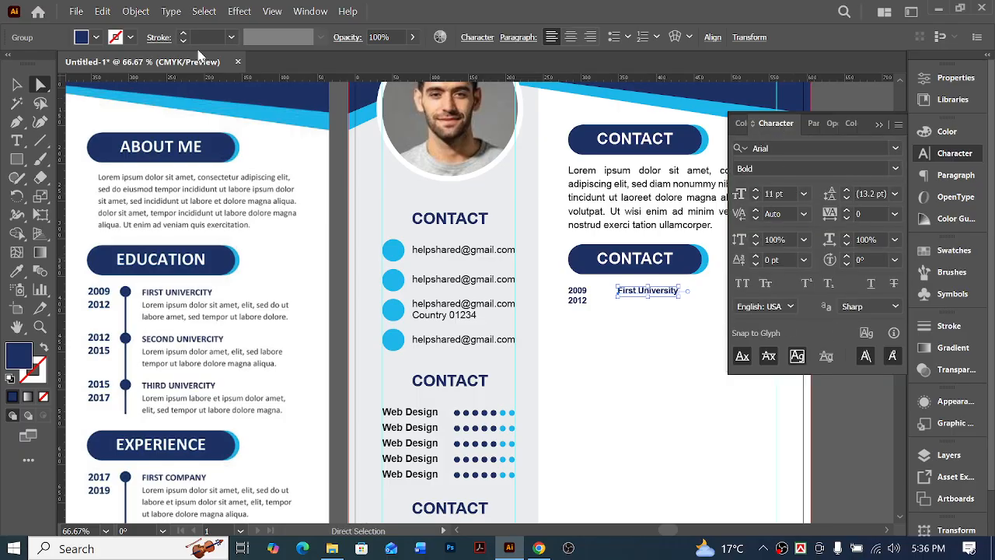
# Change the case of the "First University" text to uppercase
pyautogui.click(169, 11)
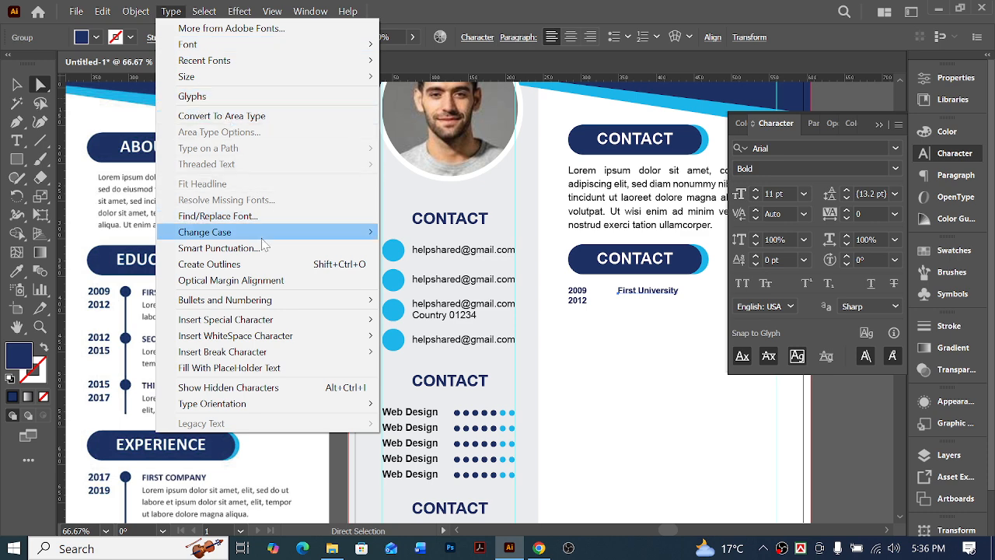
pyautogui.moveTo(264, 235)
pyautogui.click(467, 236)
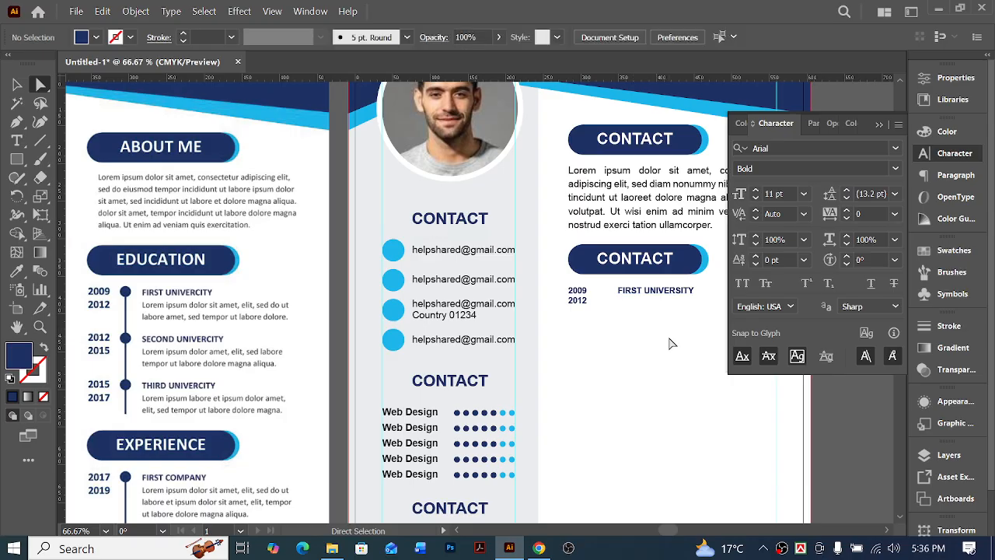
# Duplicate the lorem ipsum paragraph to just below FIRST UNIVERSITY and narrow its text frame to start at that heading's left edge
pyautogui.hscroll(3, 646, 335)
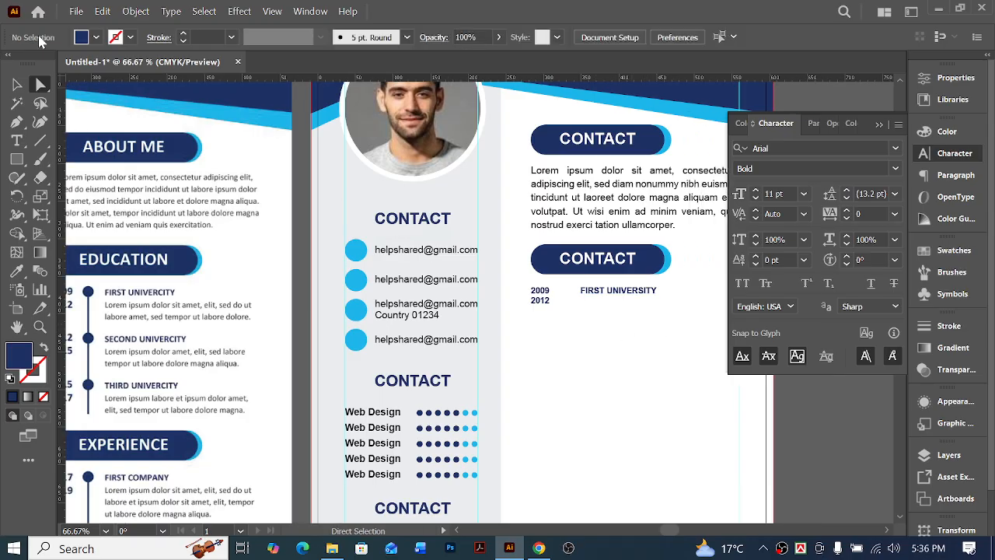
pyautogui.click(17, 84)
pyautogui.click(625, 183)
pyautogui.hscroll(5, 626, 184)
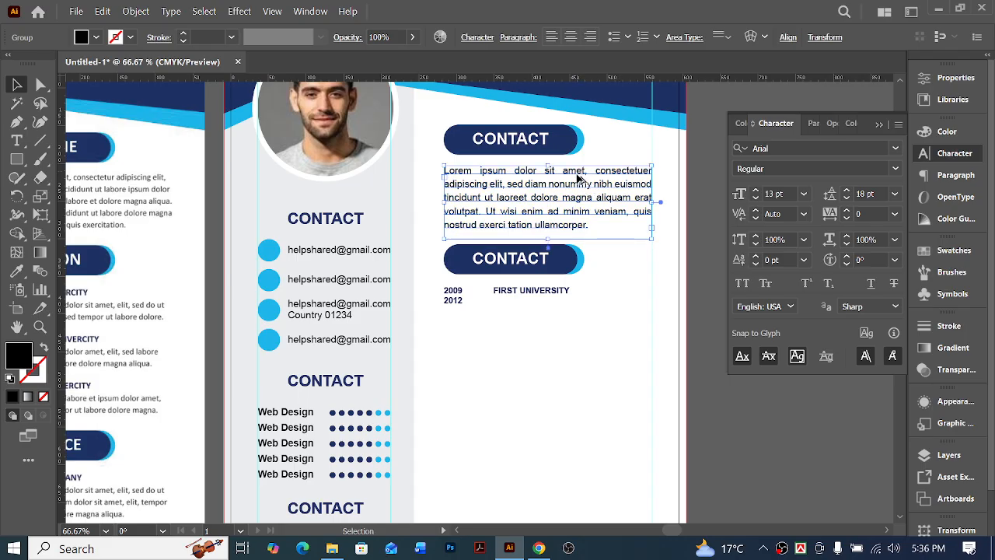
pyautogui.moveTo(578, 178); pyautogui.dragTo(580, 304)
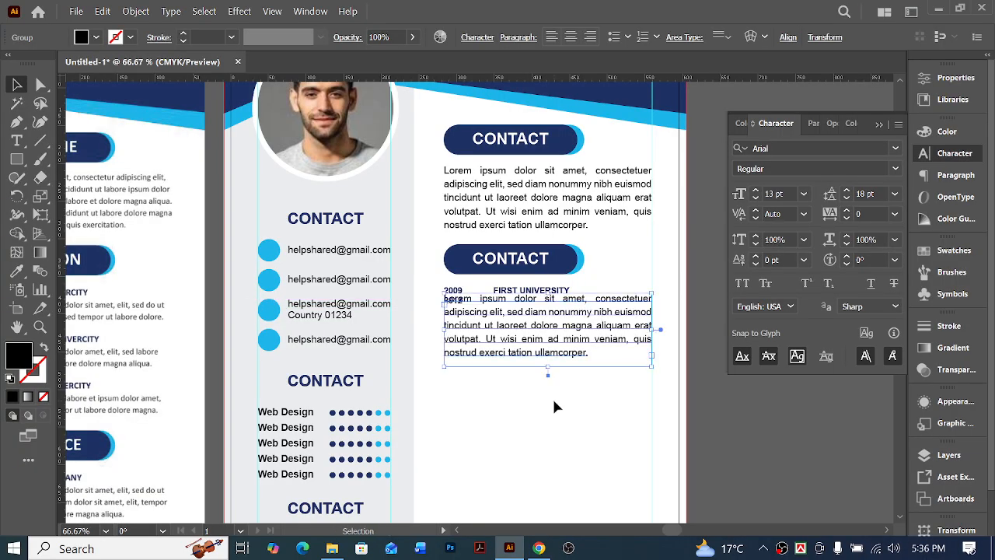
pyautogui.hotkey('shift', 'Down')
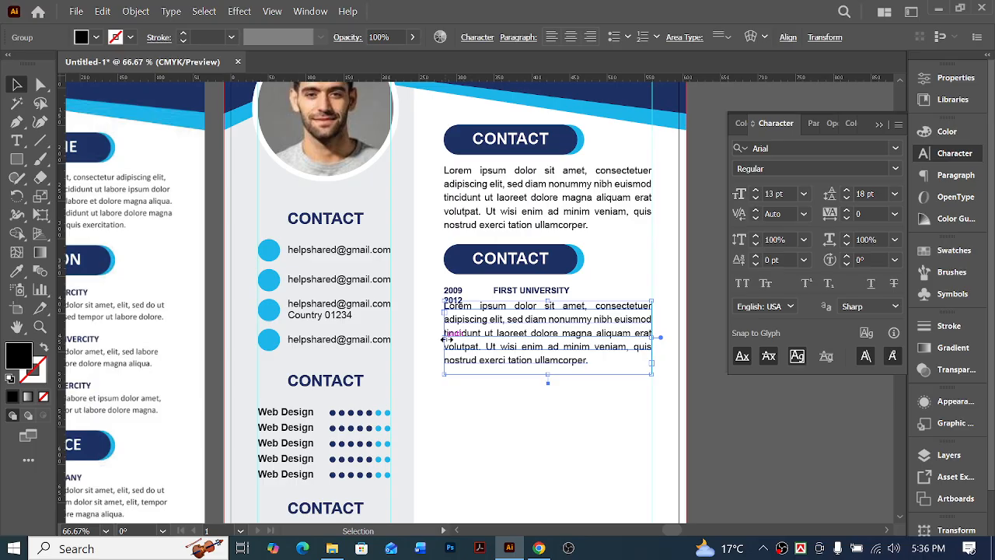
pyautogui.moveTo(447, 339); pyautogui.dragTo(494, 340)
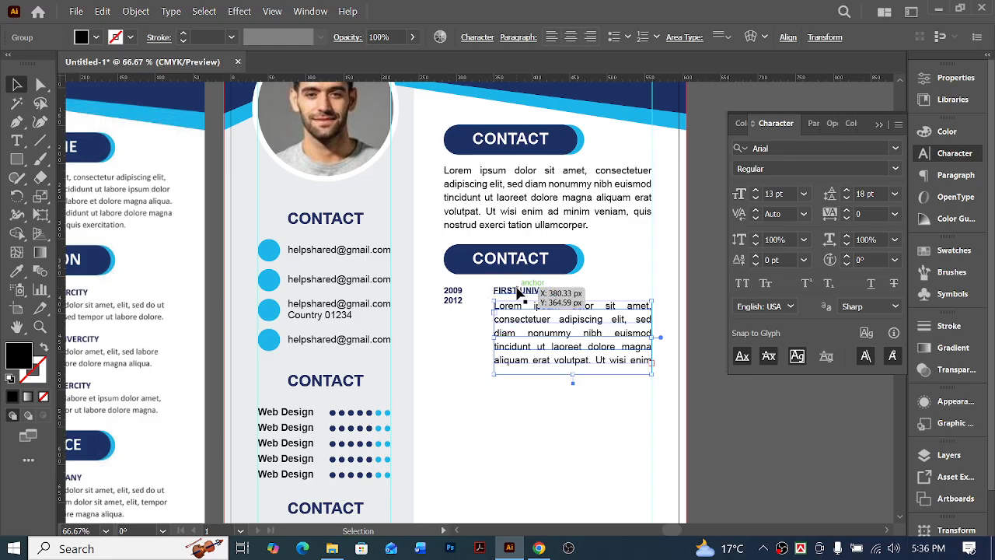
# Trim the copied paragraph so its text ends with "aliquam erat volutpat."
pyautogui.doubleClick(603, 363)
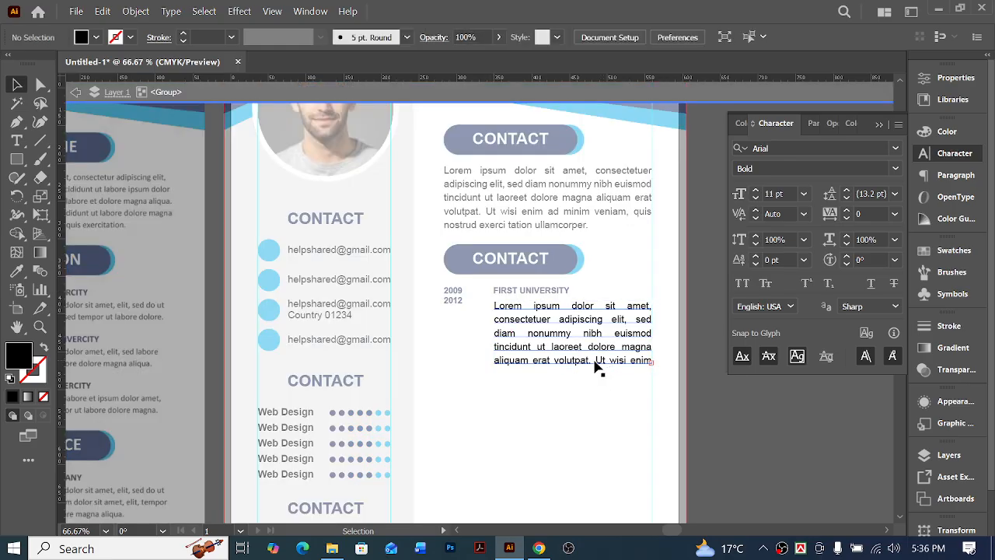
pyautogui.doubleClick(595, 360)
pyautogui.click(591, 359)
pyautogui.doubleClick(592, 360)
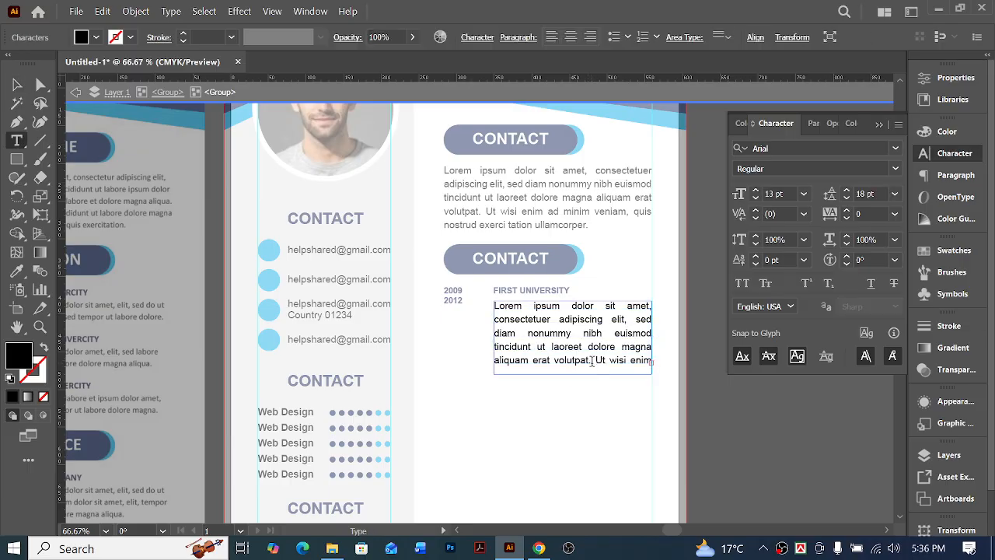
pyautogui.hotkey('ctrl', 'a')
pyautogui.click(594, 360)
pyautogui.moveTo(592, 362); pyautogui.dragTo(433, 280)
pyautogui.hotkey('ctrl', 'c')
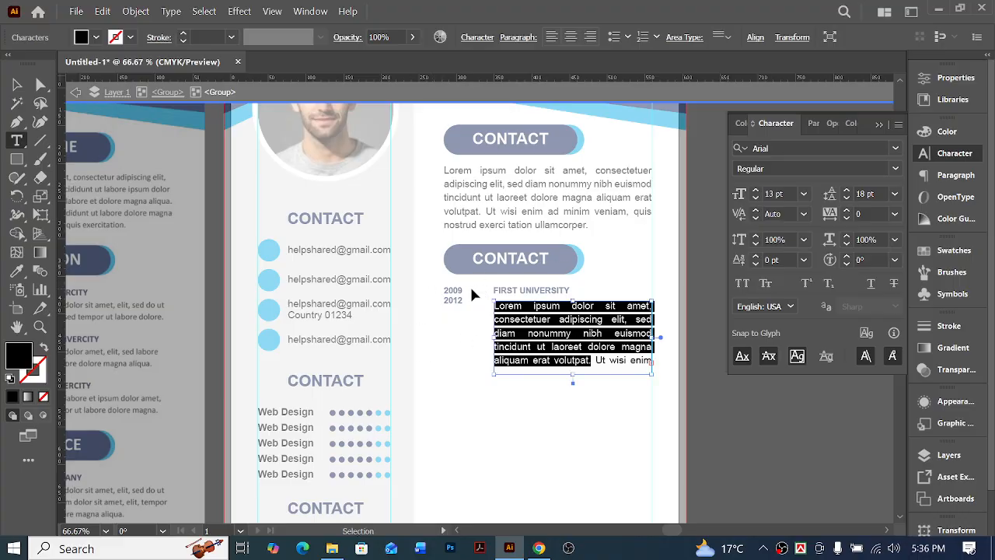
pyautogui.press('BackSpace')
pyautogui.hotkey('ctrl', 'a')
pyautogui.press('BackSpace')
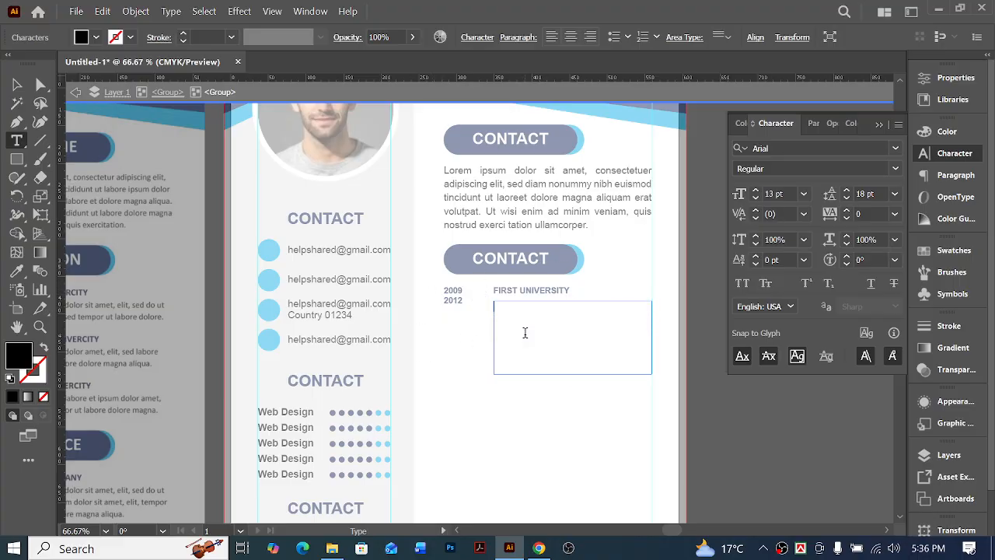
pyautogui.press('Escape')
pyautogui.hotkey('ctrl', 'v')
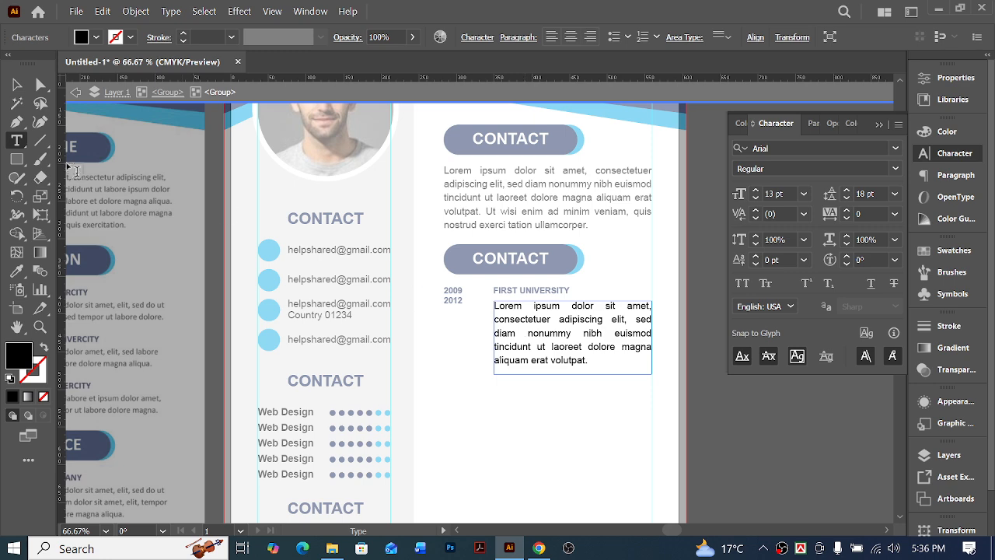
pyautogui.click(41, 84)
pyautogui.doubleClick(589, 414)
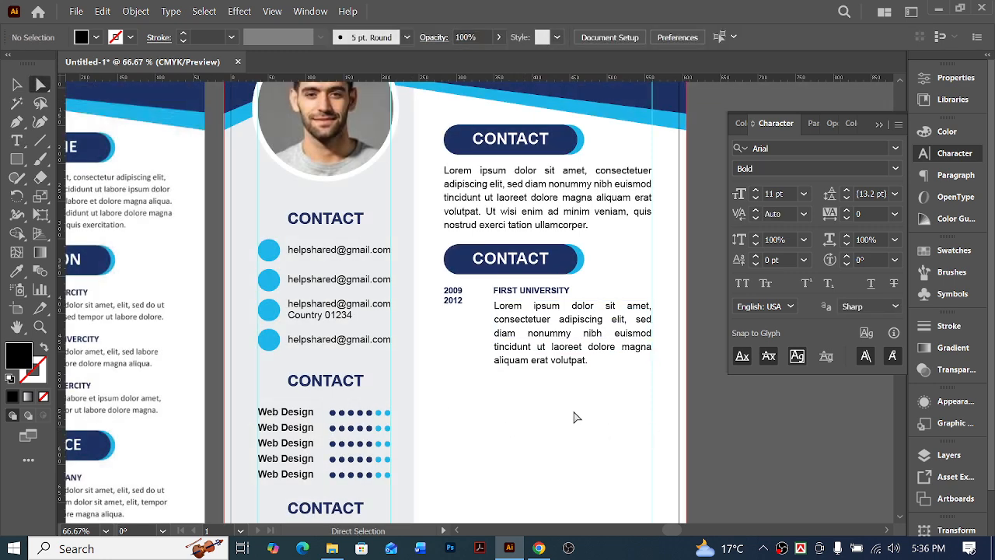
# Shorten the paragraph under FIRST UNIVERSITY to two lines ending with "consectetuer adipiscing elit, sed."
pyautogui.hscroll(-7, 505, 414)
pyautogui.hscroll(6, 270, 322)
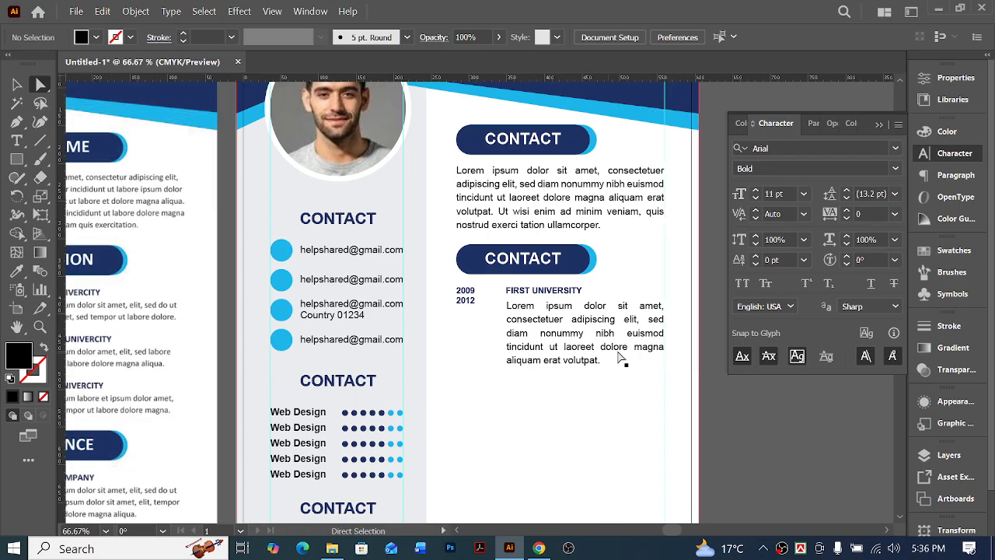
pyautogui.click(621, 356)
pyautogui.doubleClick(583, 342)
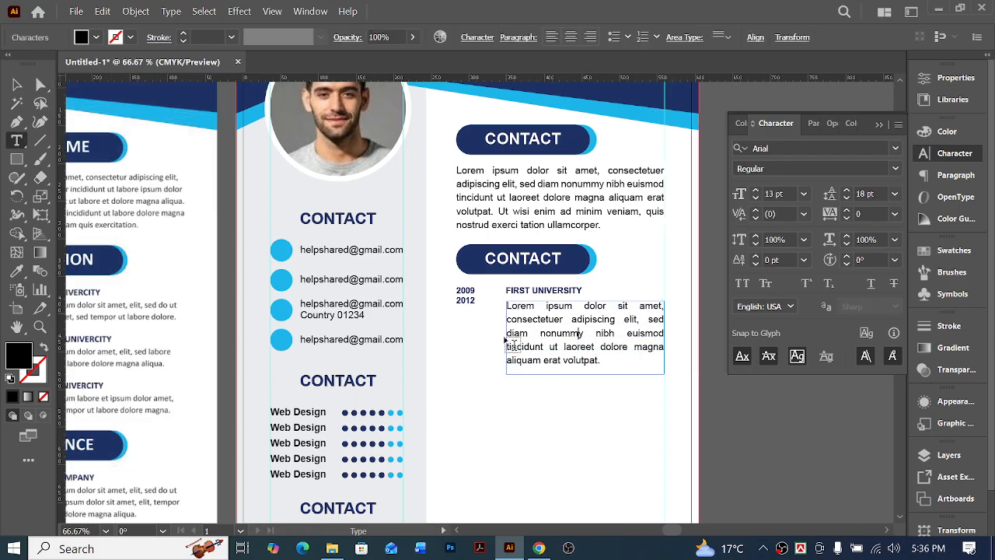
pyautogui.moveTo(506, 333); pyautogui.dragTo(653, 371)
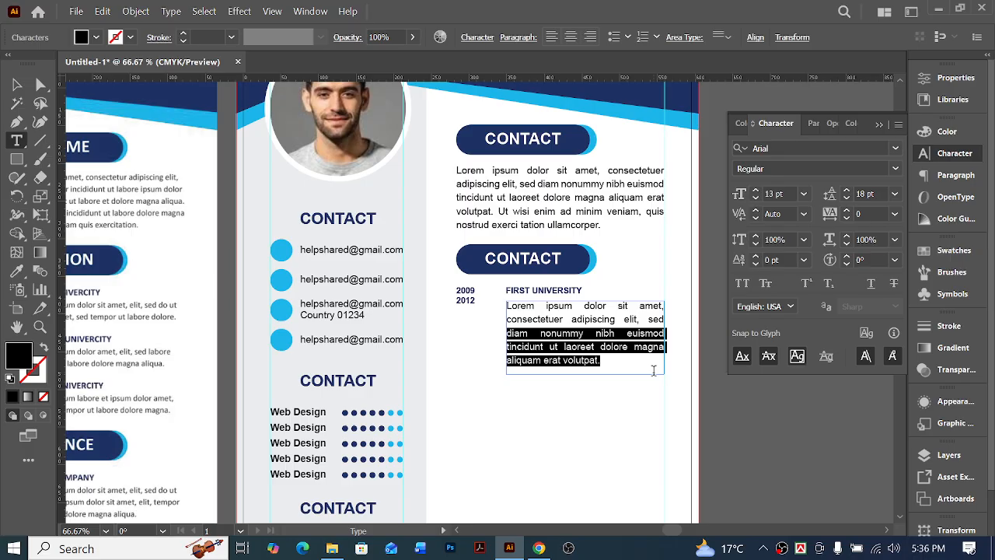
pyautogui.press('BackSpace')
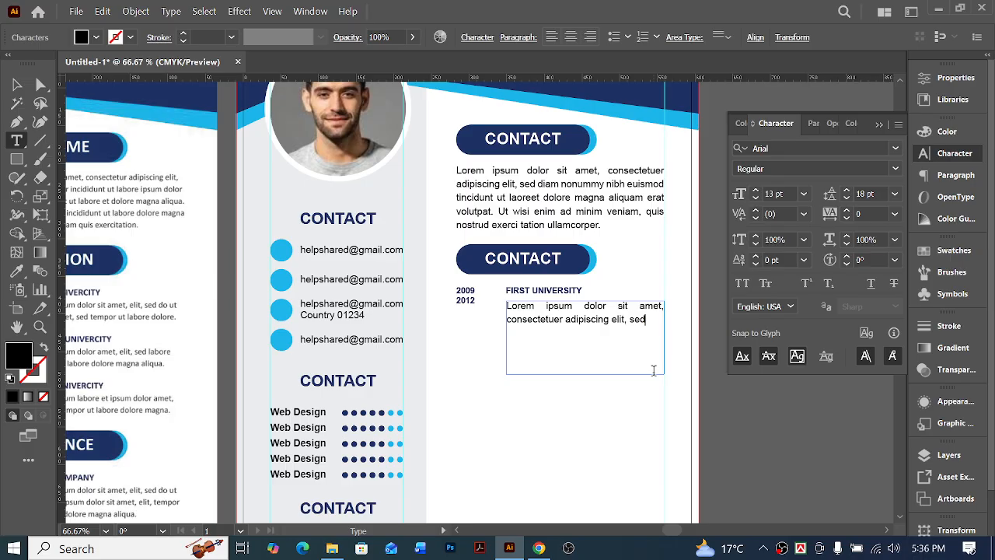
# Reduce the height of the shortened paragraph's text frame to fit its two lines
pyautogui.click(15, 84)
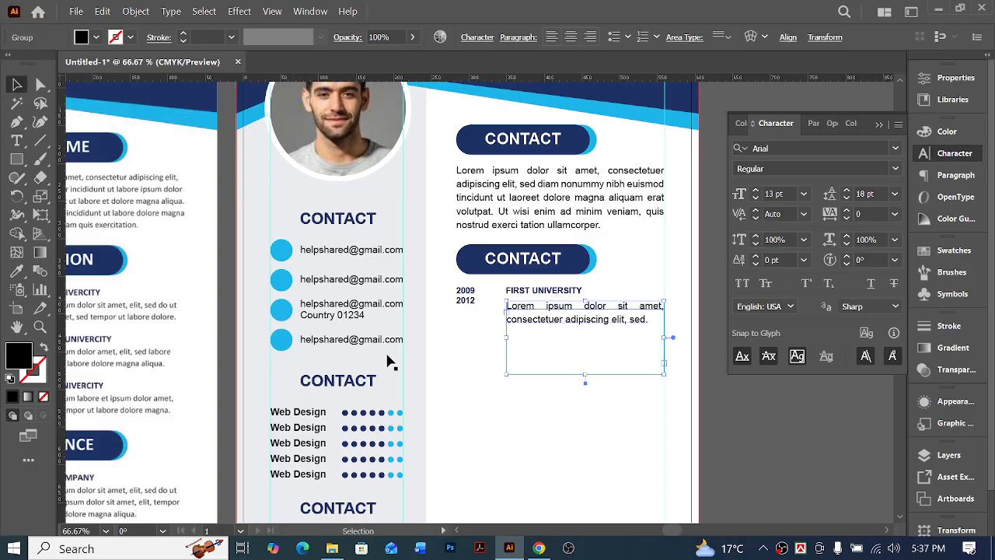
pyautogui.moveTo(588, 377); pyautogui.dragTo(596, 325)
pyautogui.click(606, 402)
# Move the two-line paragraph up so it sits tight beneath the FIRST UNIVERSITY heading
pyautogui.hscroll(-4, 606, 397)
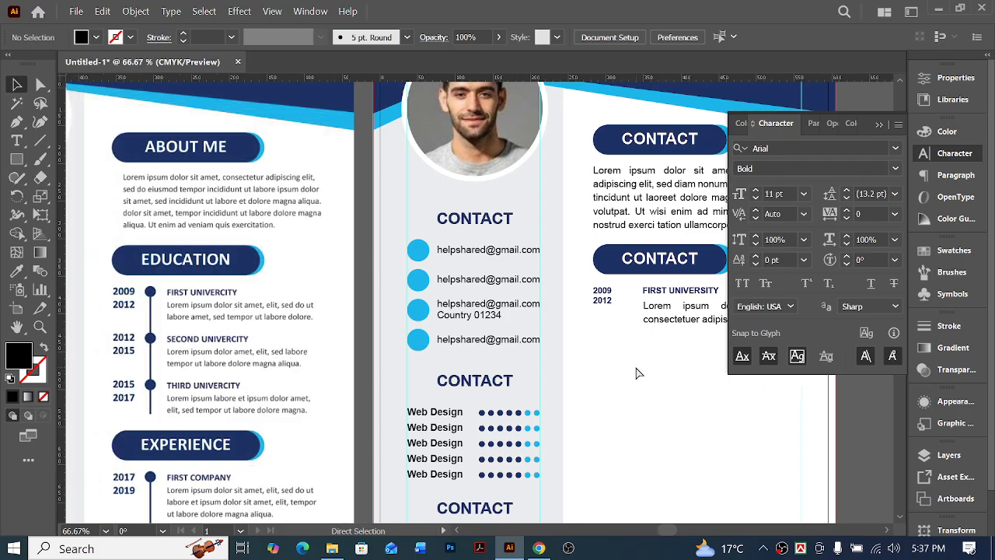
pyautogui.hscroll(2, 636, 374)
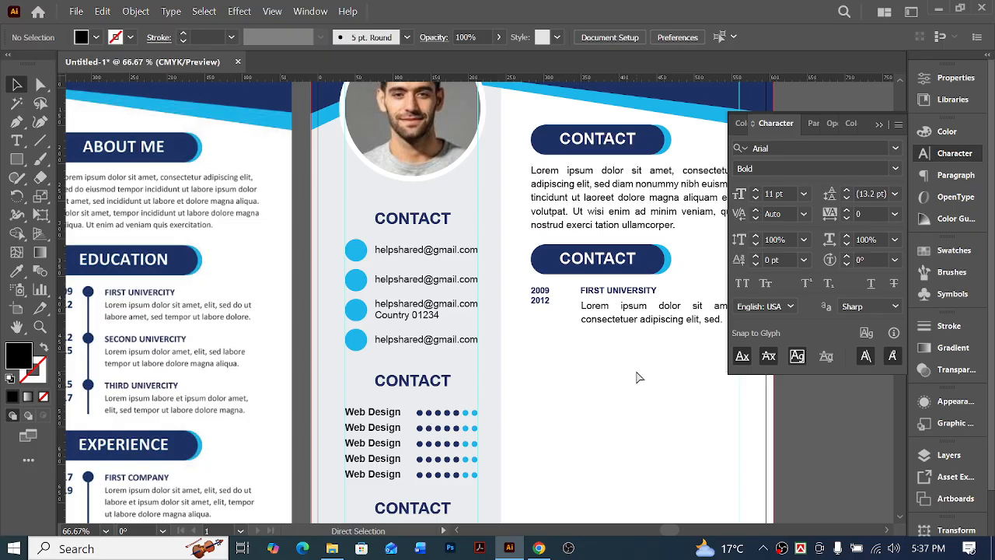
pyautogui.hscroll(1, 635, 377)
pyautogui.keyDown('ctrl'); pyautogui.click(571, 323); pyautogui.keyUp('ctrl')
pyautogui.keyDown('ctrl'); pyautogui.click(533, 289); pyautogui.keyUp('ctrl')
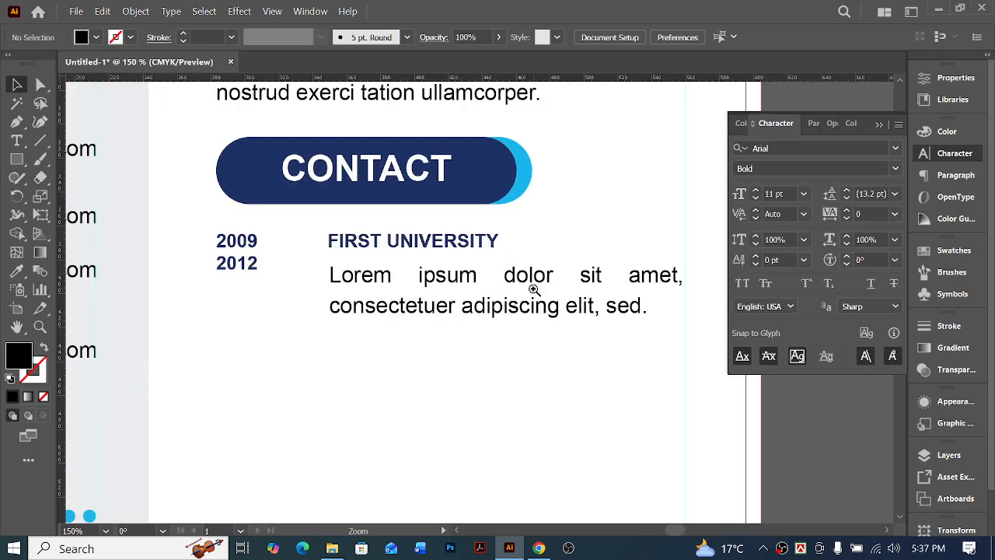
pyautogui.keyDown('ctrl'); pyautogui.click(533, 289); pyautogui.keyUp('ctrl')
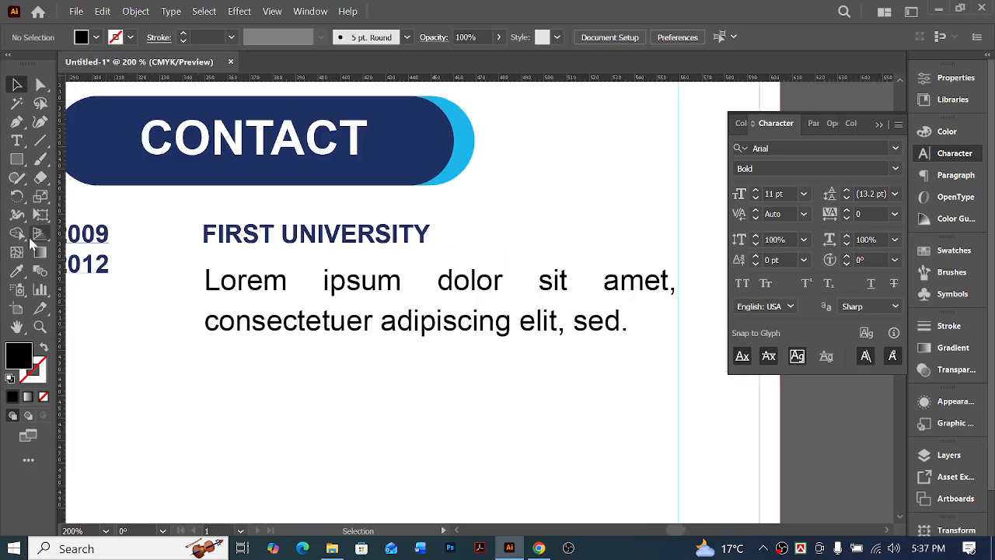
pyautogui.click(348, 297)
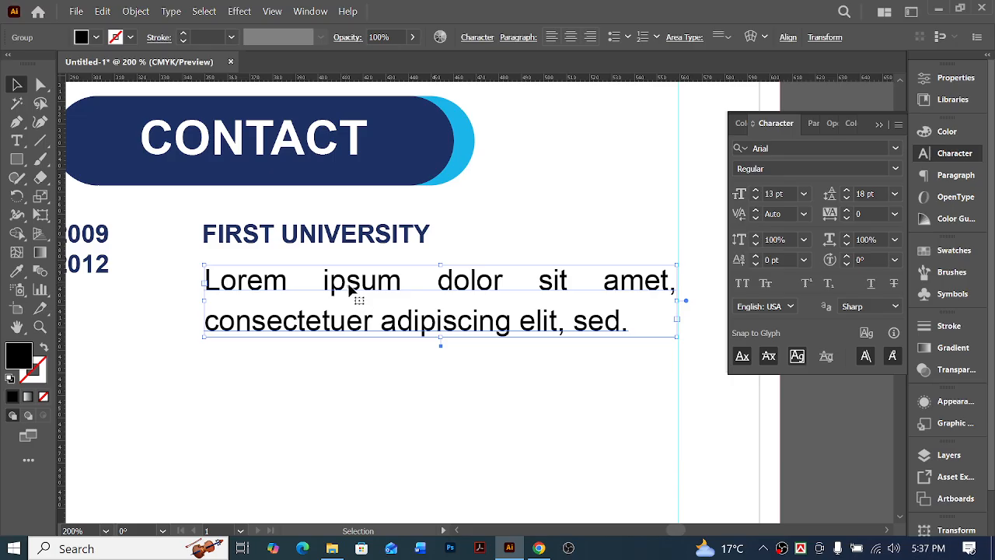
pyautogui.moveTo(349, 285); pyautogui.dragTo(350, 265)
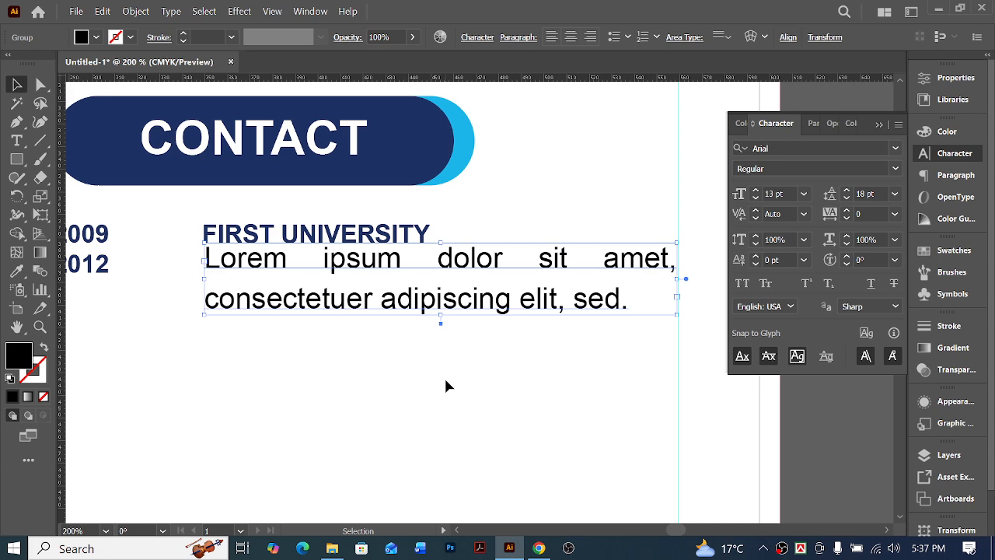
# Nudge the two-line paragraph back down to leave a clear gap below the FIRST UNIVERSITY heading
pyautogui.press('Down')
pyautogui.press('Down')
pyautogui.press('Down')
pyautogui.press('Down')
pyautogui.press('Down')
pyautogui.press('Down')
pyautogui.press('Down')
pyautogui.press('Down')
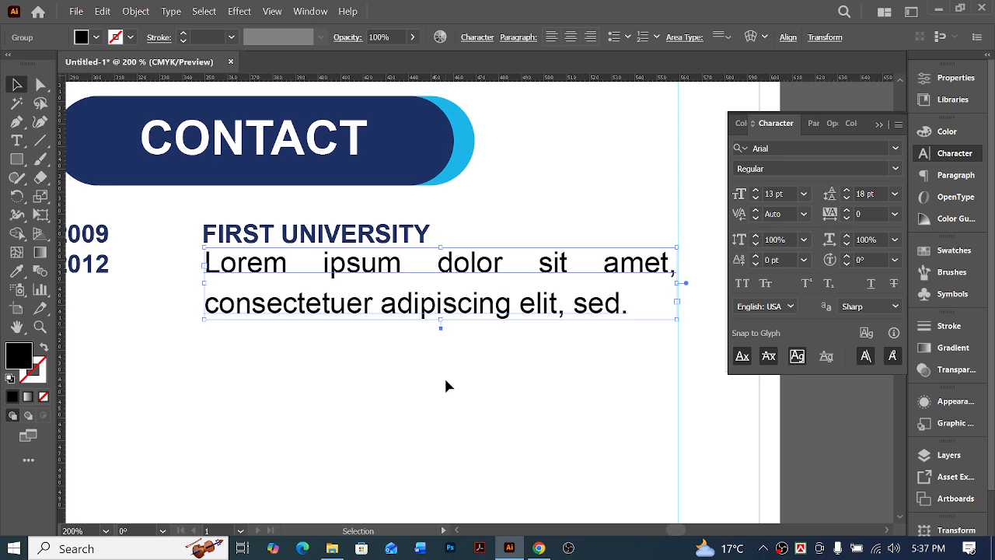
pyautogui.press('Up')
pyautogui.press('Up')
pyautogui.press('Up')
pyautogui.press('Up')
pyautogui.press('Up')
pyautogui.press('Up')
pyautogui.press('Up')
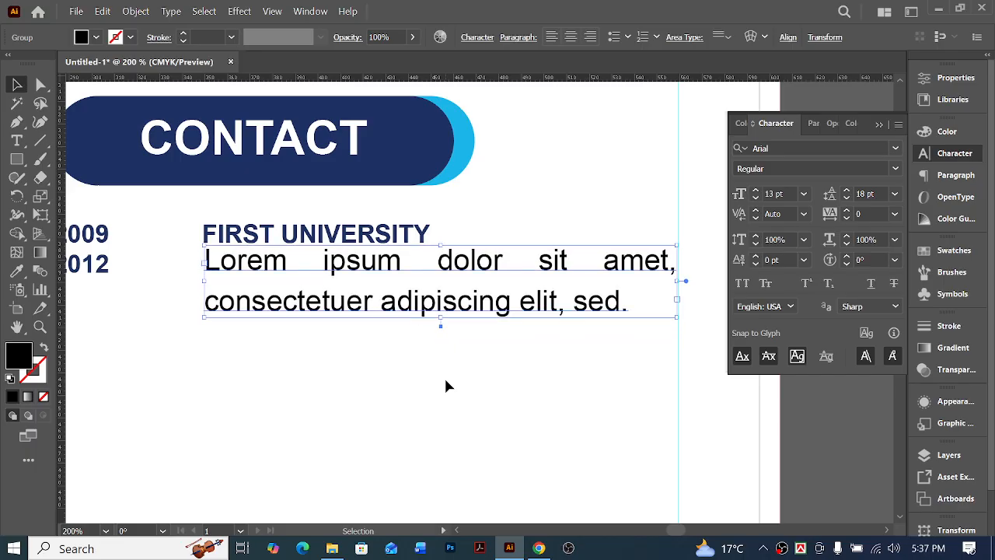
pyautogui.press('Up')
pyautogui.hotkey('shift', 'Down')
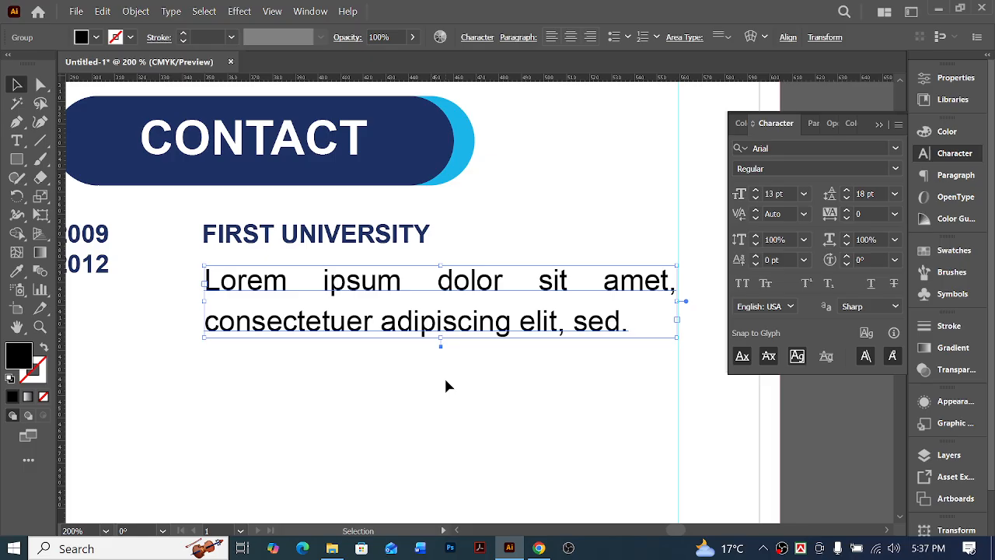
pyautogui.hotkey('ctrl', 'shift', 'a')
# Duplicate the whole education entry, with its years, heading and paragraph, directly below the original with a small gap
pyautogui.hotkey('ctrl', '-')
pyautogui.hotkey('ctrl', '-')
pyautogui.hotkey('ctrl', '-')
pyautogui.hotkey('ctrl', '-')
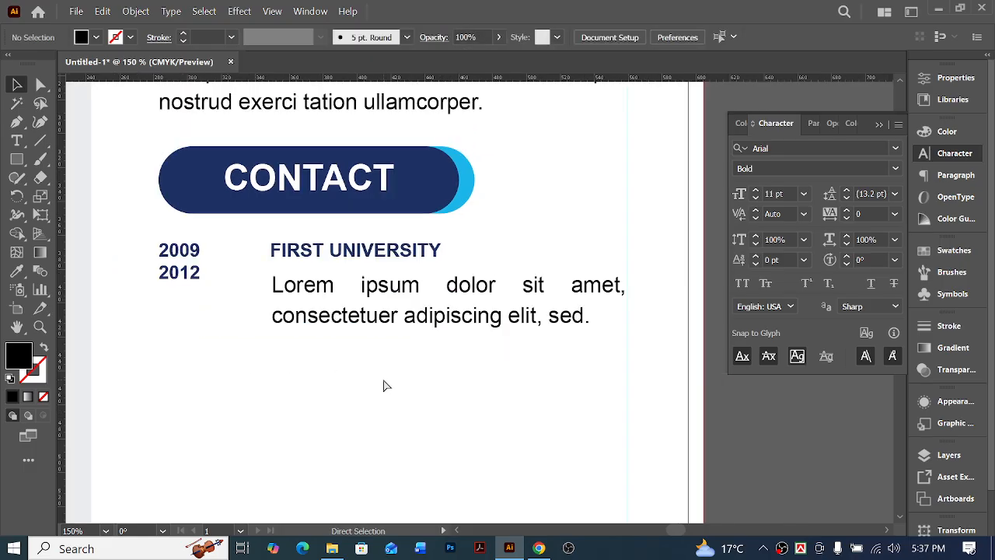
pyautogui.hscroll(-2, 583, 358)
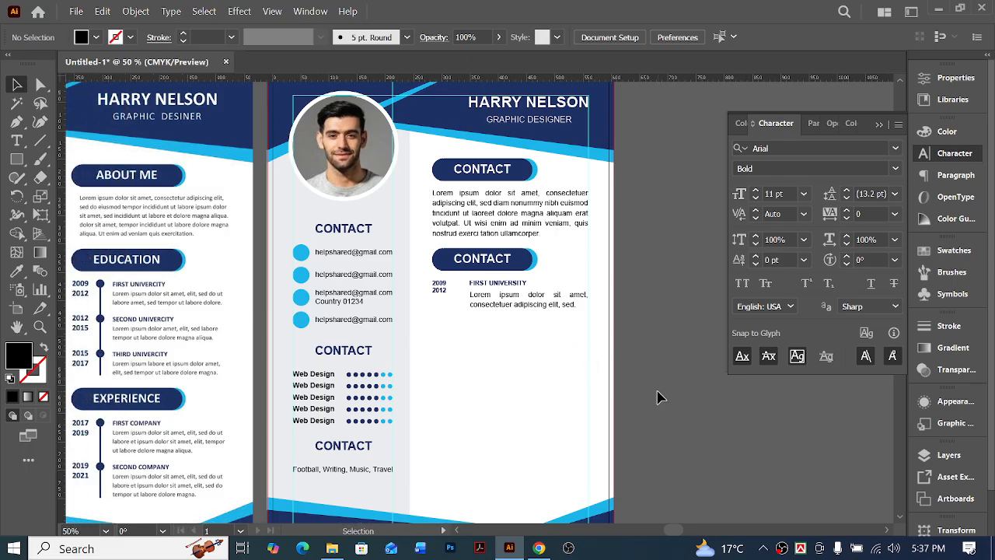
pyautogui.hscroll(-2, 658, 400)
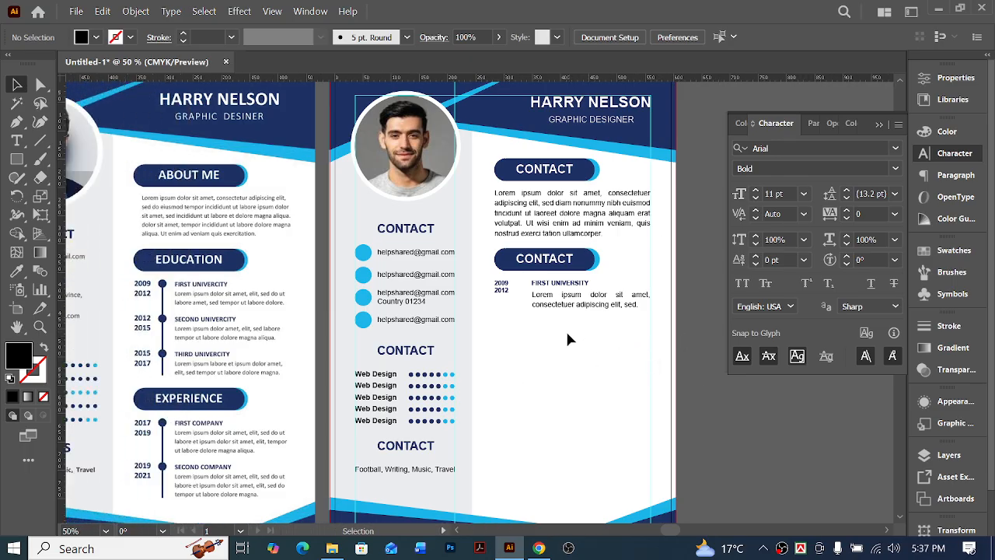
pyautogui.keyDown('ctrl'); pyautogui.click(501, 326); pyautogui.keyUp('ctrl')
pyautogui.hscroll(-2, 563, 337)
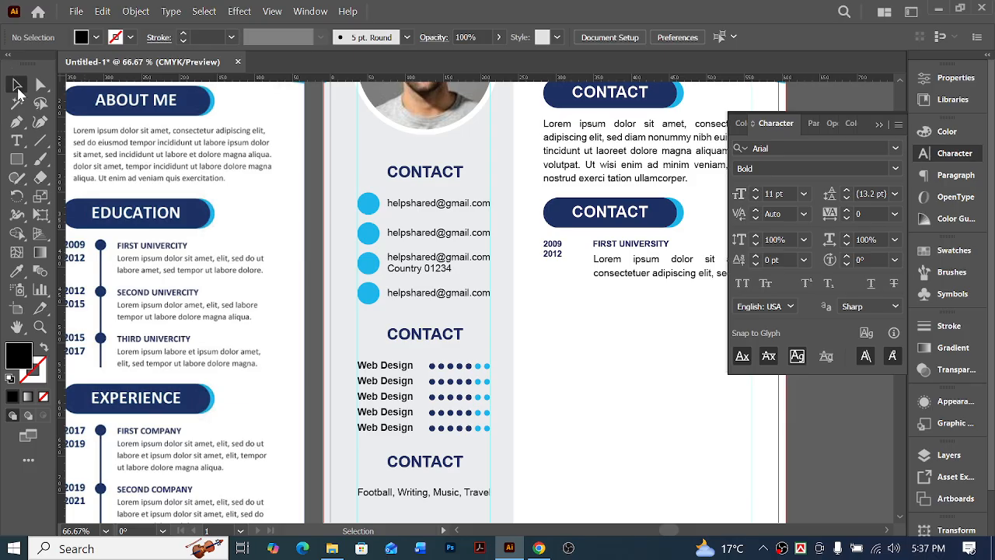
pyautogui.hscroll(-1, 547, 428)
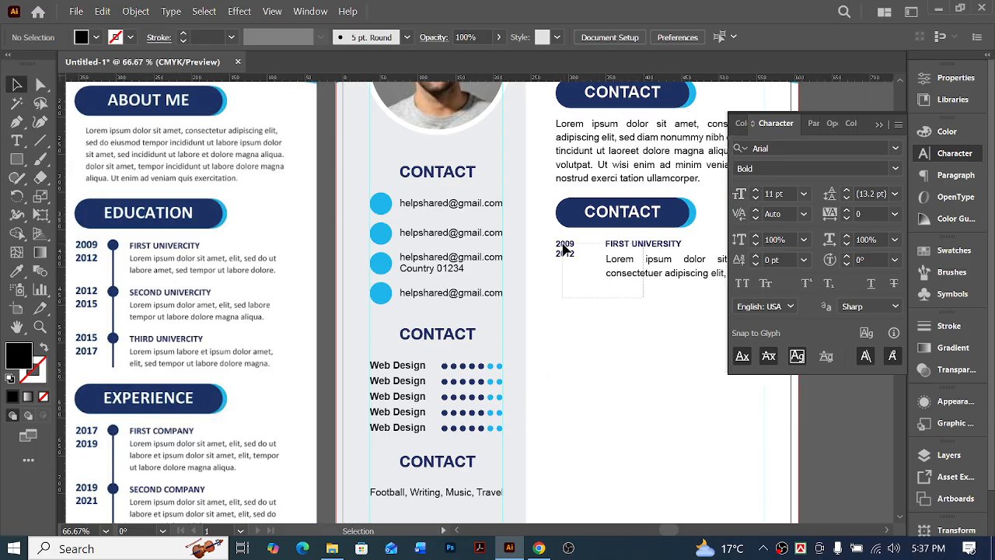
pyautogui.moveTo(555, 238); pyautogui.dragTo(731, 298)
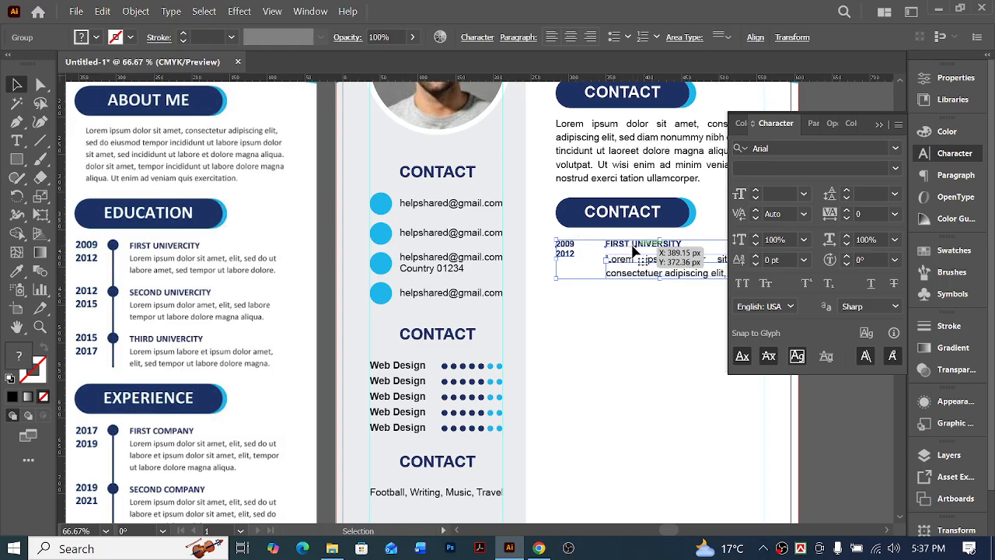
pyautogui.moveTo(632, 251); pyautogui.dragTo(629, 290)
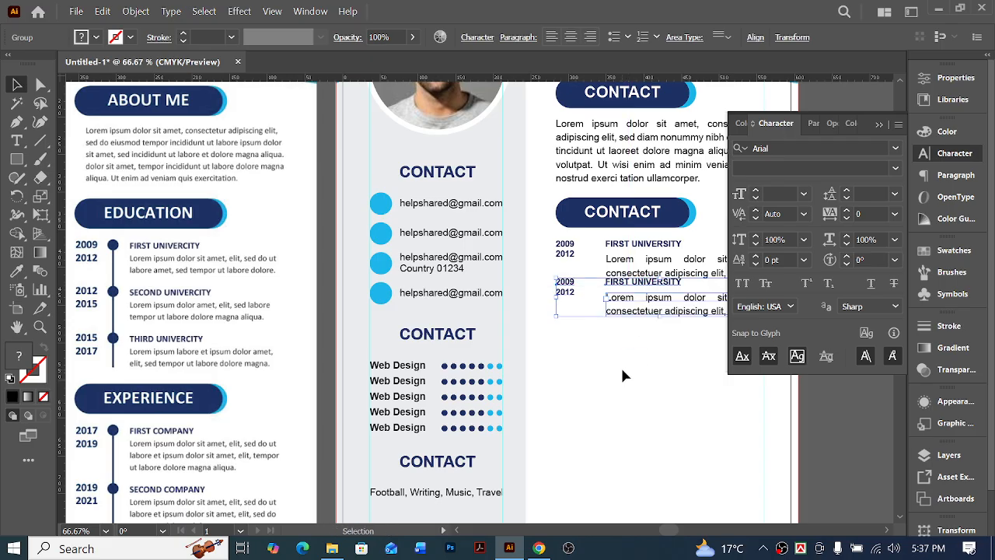
pyautogui.hotkey('shift', 'Down')
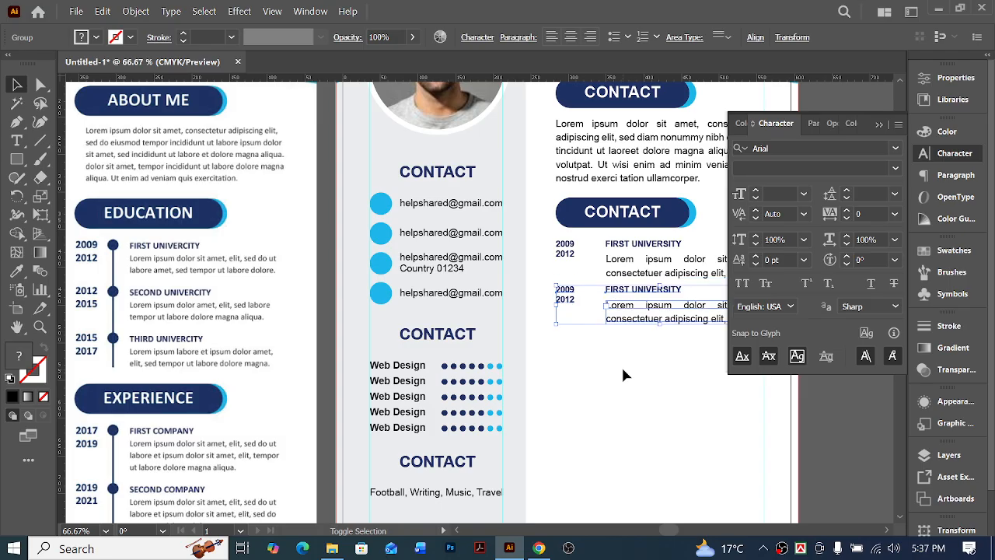
# Undo the duplicated education entry together with its downward move
pyautogui.hotkey('shift', 'Down')
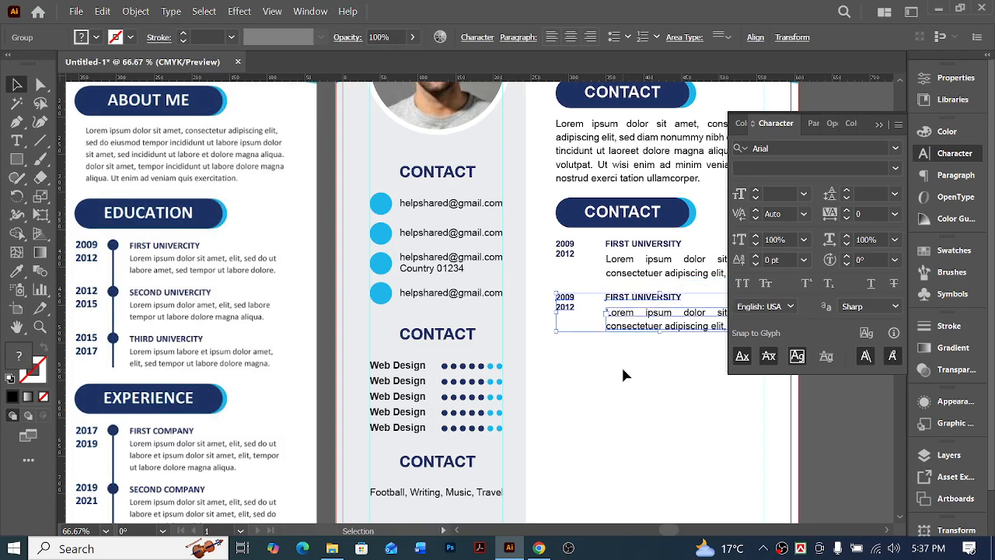
pyautogui.click(628, 362)
pyautogui.hscroll(2, 629, 363)
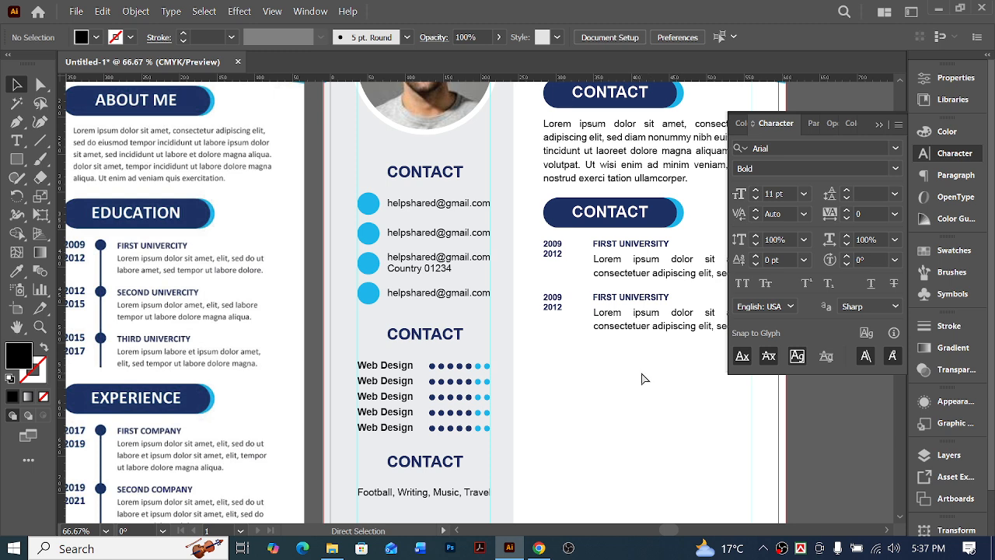
pyautogui.hotkey('ctrl', 'z')
pyautogui.hotkey('ctrl', 'z')
pyautogui.hotkey('ctrl', 'z')
pyautogui.hotkey('ctrl', 'z')
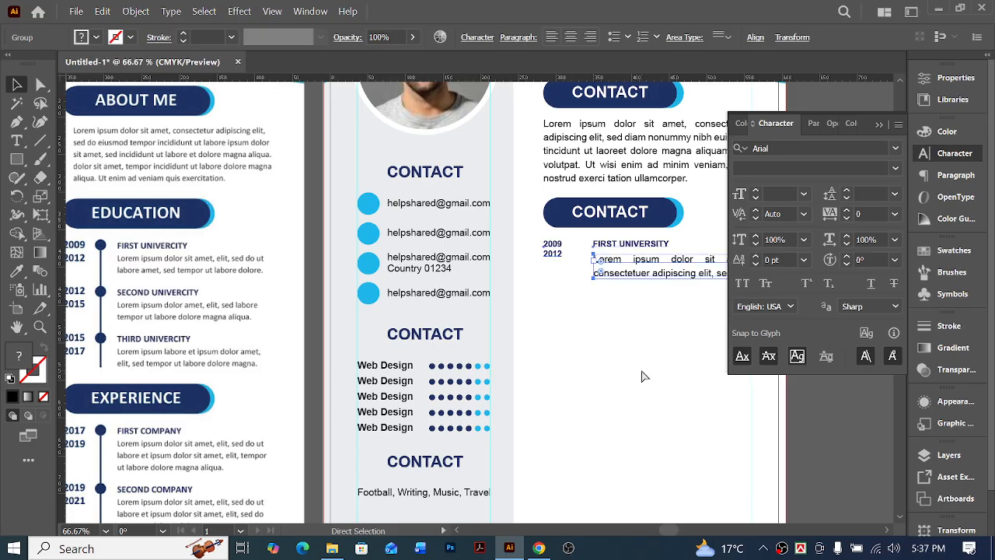
pyautogui.click(606, 355)
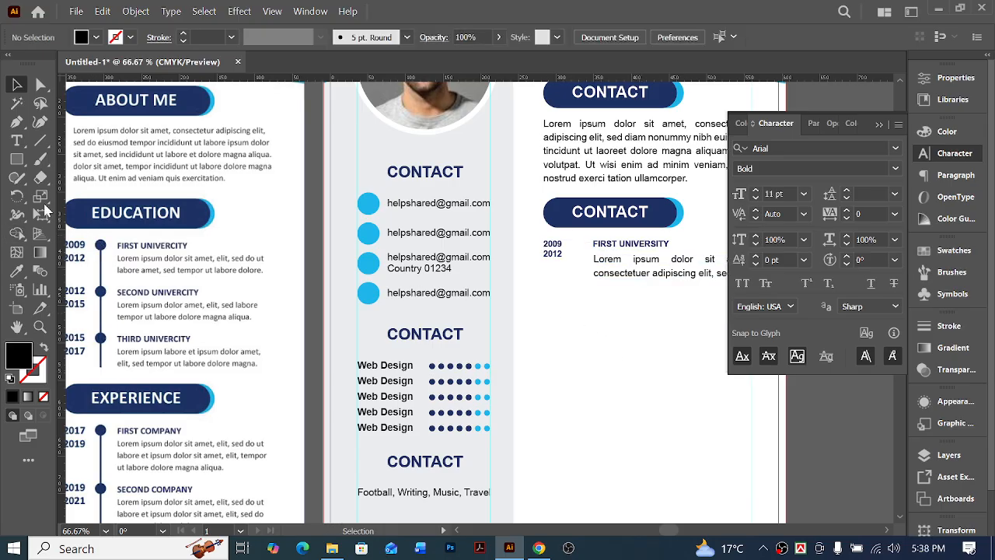
# Duplicate the first light blue contact circle and scale the copy down to a small dot
pyautogui.click(40, 83)
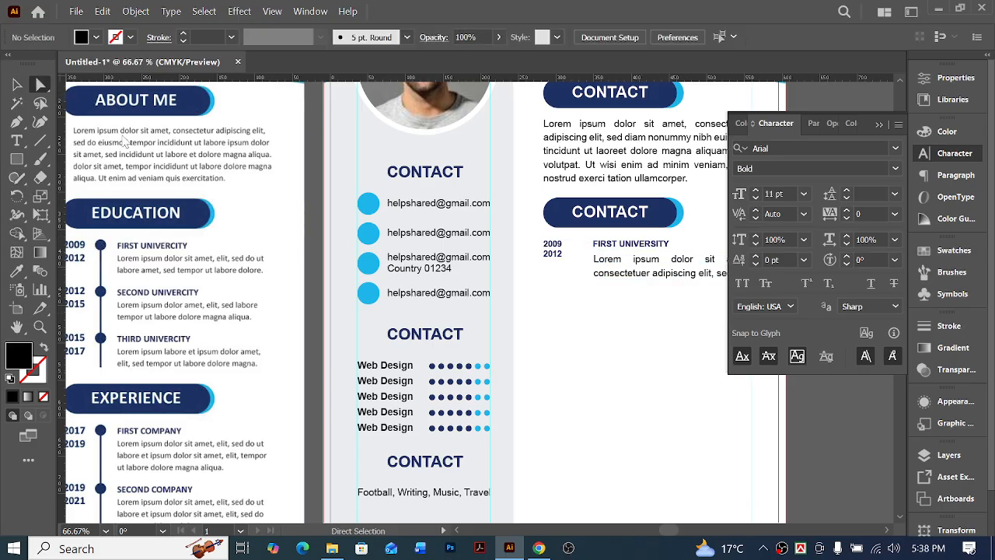
pyautogui.click(372, 206)
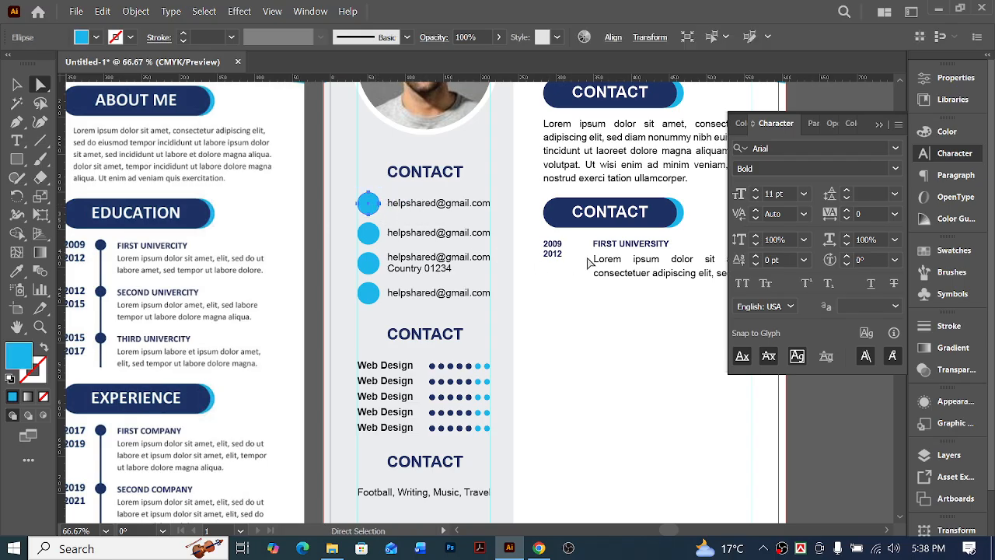
pyautogui.click(577, 282)
pyautogui.press('v')
pyautogui.hotkey('ctrl', 'v')
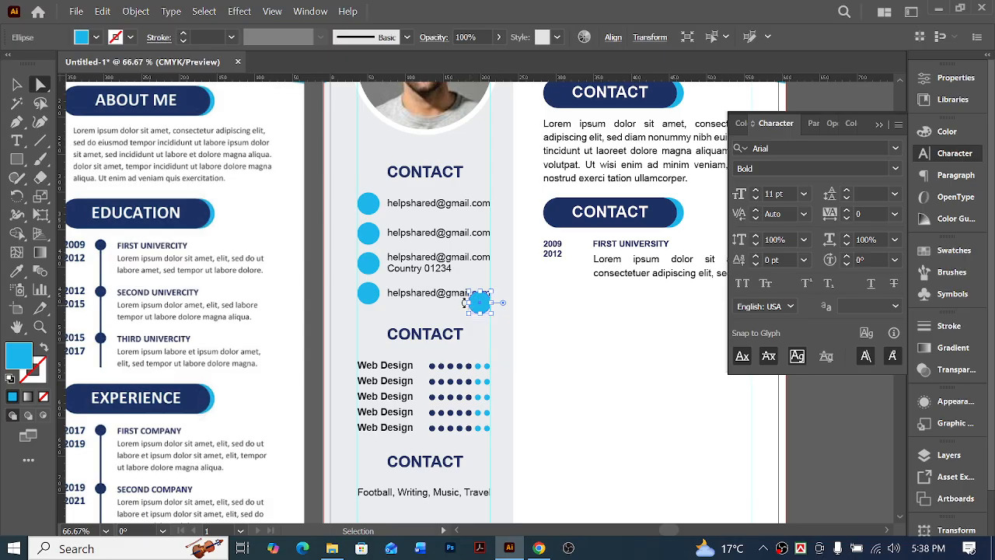
pyautogui.moveTo(471, 306); pyautogui.dragTo(480, 307)
# Position the small light blue circle between the 2009 year and the FIRST UNIVERSITY heading, level with the heading
pyautogui.hotkey('shift', 'Right')
pyautogui.hotkey('shift', 'Right')
pyautogui.hotkey('shift', 'Right')
pyautogui.hotkey('shift', 'Right')
pyautogui.hotkey('shift', 'Right')
pyautogui.hotkey('shift', 'Right')
pyautogui.hotkey('shift', 'Right')
pyautogui.hotkey('shift', 'Right')
pyautogui.hotkey('shift', 'Right')
pyautogui.hotkey('shift', 'Right')
pyautogui.hotkey('shift', 'Right')
pyautogui.hotkey('shift', 'Right')
pyautogui.hotkey('shift', 'Right')
pyautogui.hotkey('shift', 'Right')
pyautogui.hotkey('shift', 'Right')
pyautogui.hotkey('shift', 'Right')
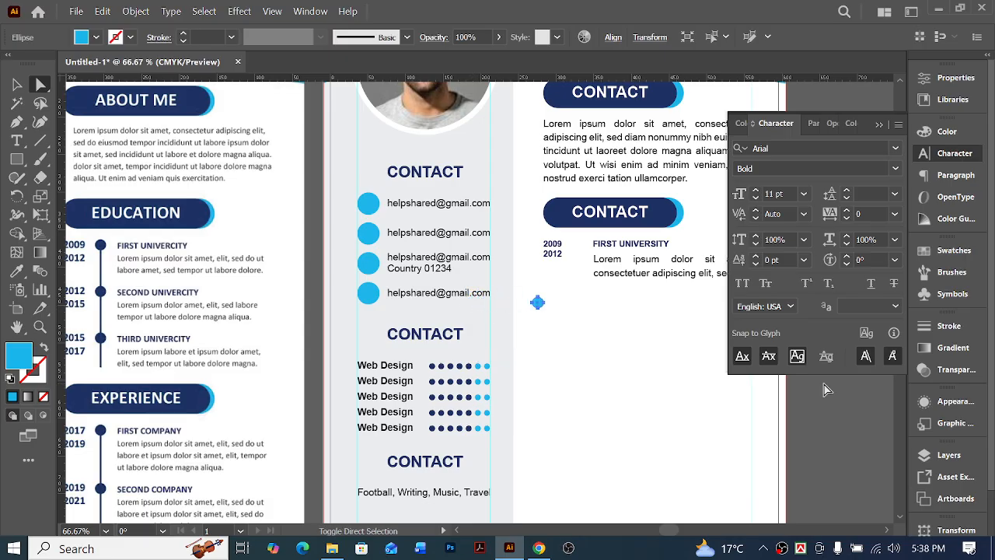
pyautogui.hotkey('shift', 'Up')
pyautogui.hotkey('shift', 'Up')
pyautogui.hotkey('shift', 'Up')
pyautogui.hotkey('shift', 'Up')
pyautogui.hotkey('shift', 'Up')
pyautogui.hotkey('shift', 'Up')
pyautogui.hotkey('shift', 'Up')
pyautogui.hotkey('shift', 'Up')
pyautogui.hotkey('shift', 'Up')
pyautogui.hotkey('shift', 'Up')
pyautogui.press('Up')
pyautogui.press('Up')
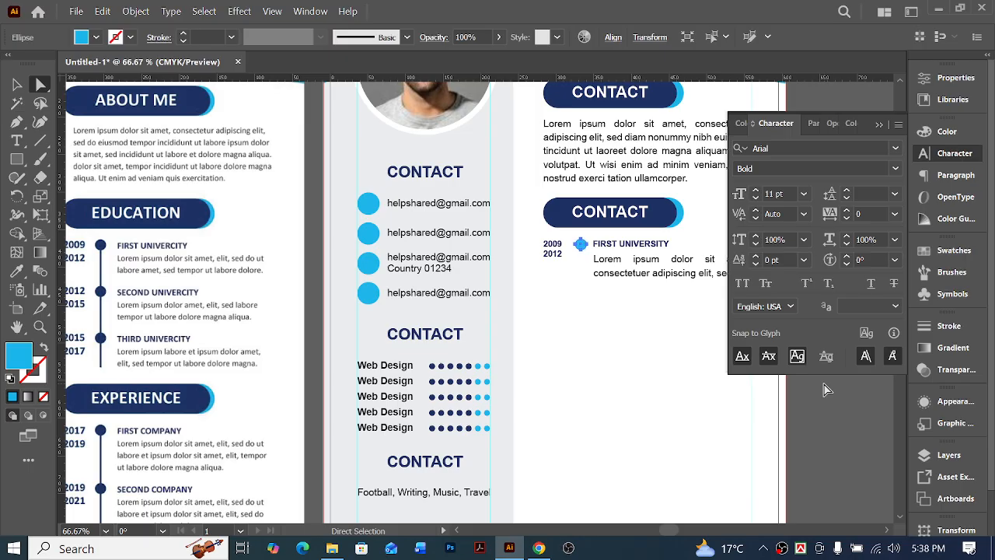
pyautogui.click(625, 373)
# Shrink the light blue circle beside FIRST UNIVERSITY slightly, keeping it round and centred in place
pyautogui.keyDown('ctrl'); pyautogui.click(636, 301); pyautogui.keyUp('ctrl')
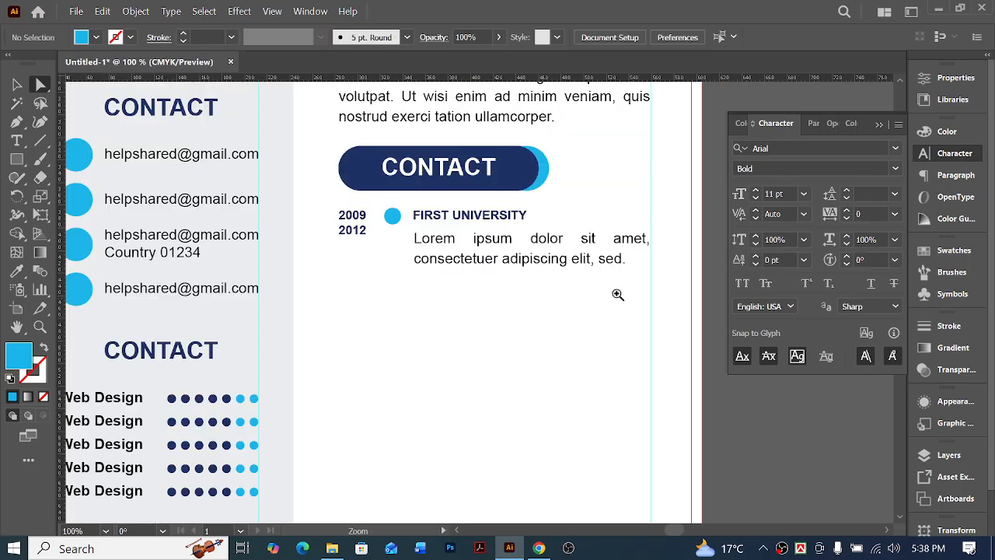
pyautogui.keyDown('ctrl'); pyautogui.click(421, 238); pyautogui.keyUp('ctrl')
pyautogui.keyDown('ctrl'); pyautogui.click(385, 195); pyautogui.keyUp('ctrl')
pyautogui.keyDown('ctrl'); pyautogui.click(412, 228); pyautogui.keyUp('ctrl')
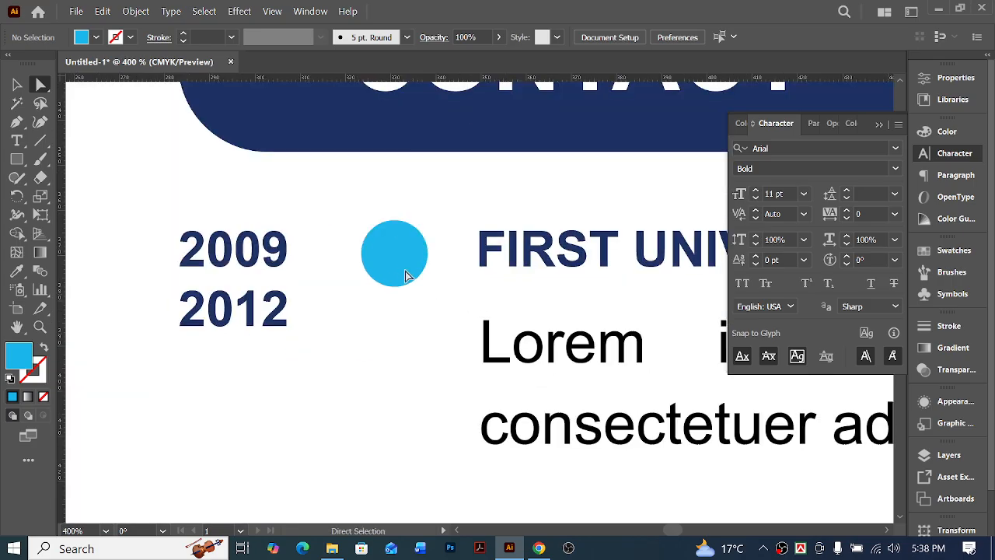
pyautogui.click(391, 217)
pyautogui.moveTo(362, 254); pyautogui.dragTo(371, 257)
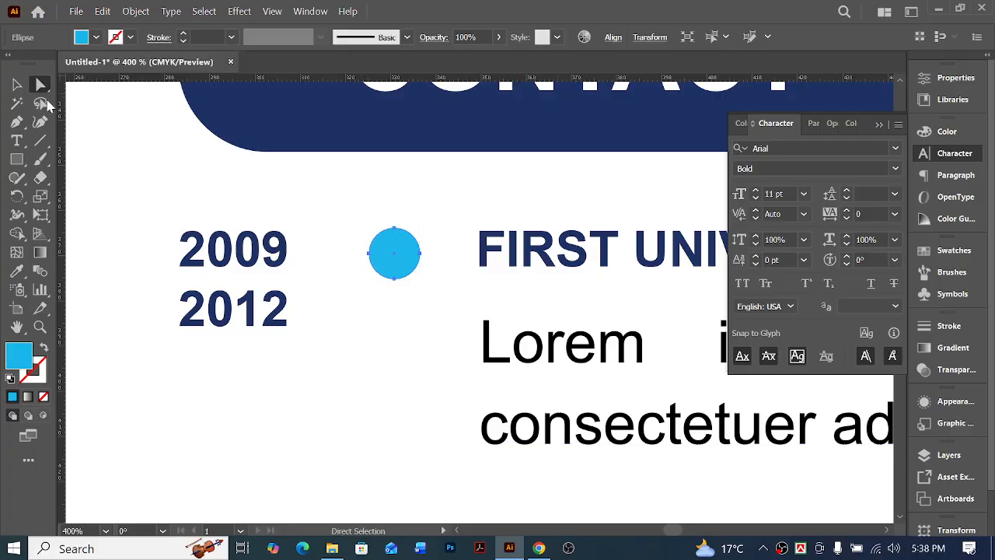
# Align the small circle to the vertical centre of the FIRST UNIVERSITY heading, keeping the heading fixed as key object
pyautogui.keyDown('shift'); pyautogui.click(566, 260); pyautogui.keyUp('shift')
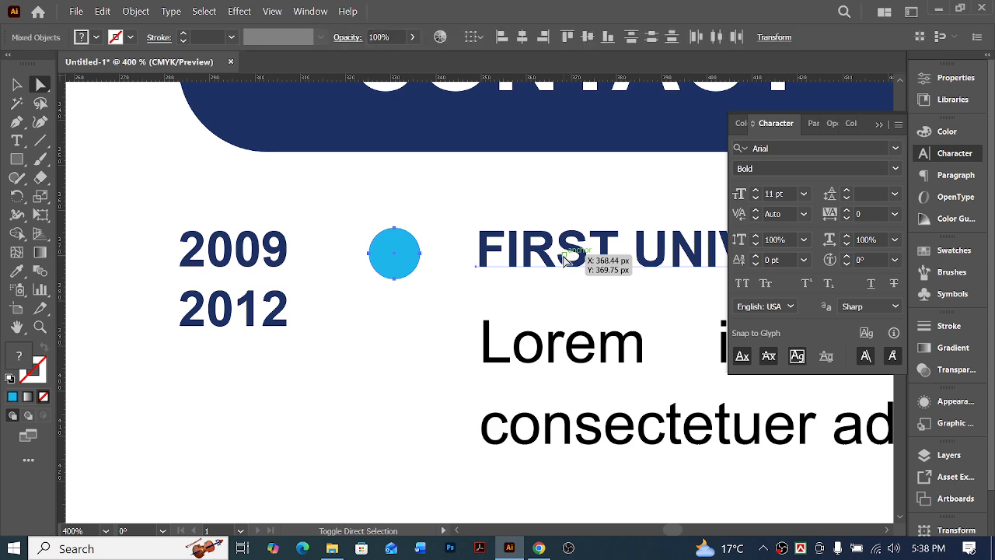
pyautogui.click(17, 84)
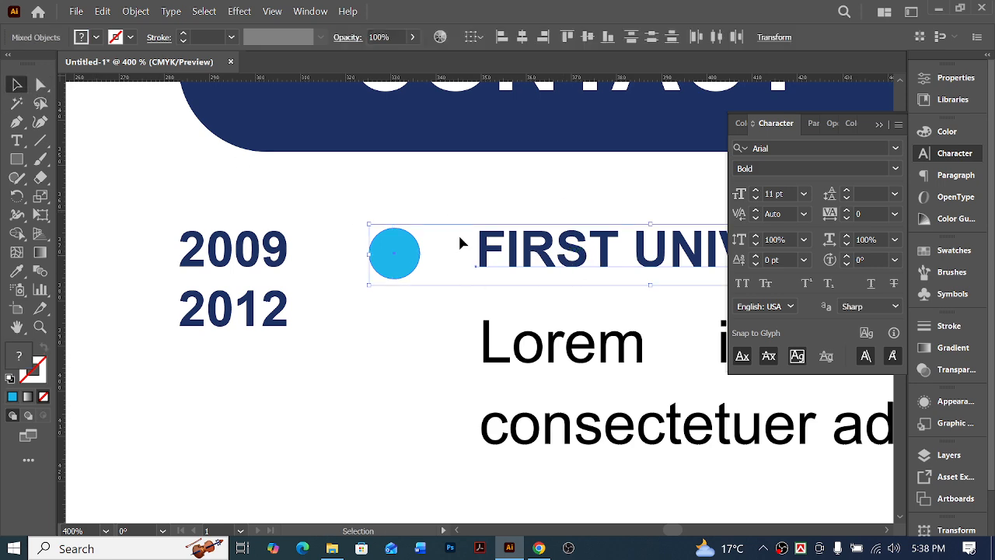
pyautogui.click(557, 256)
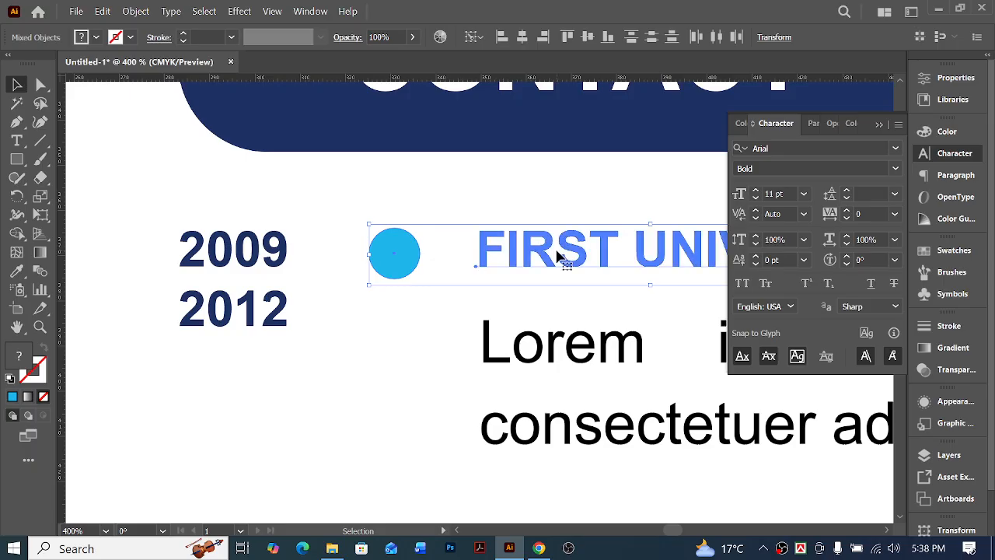
pyautogui.click(588, 37)
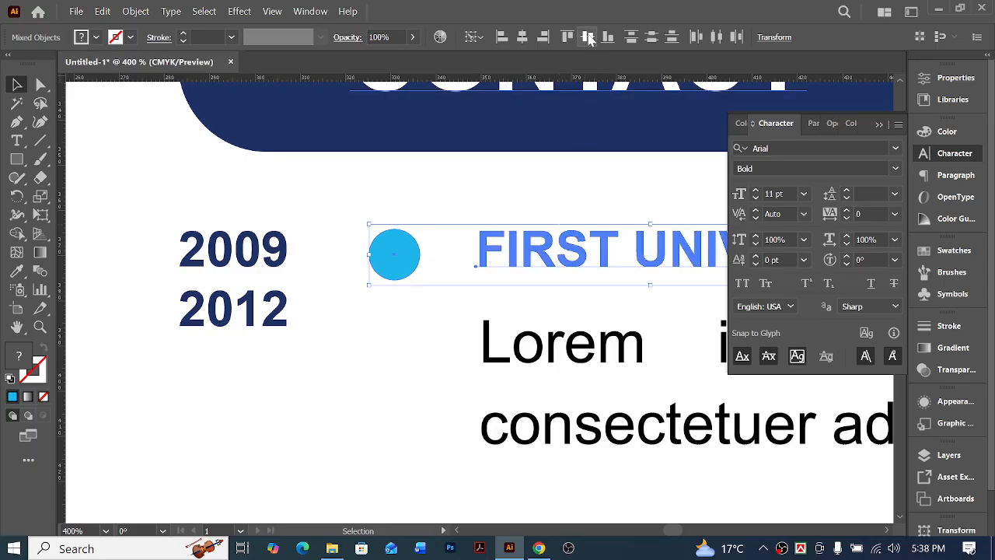
pyautogui.click(416, 328)
pyautogui.press('a')
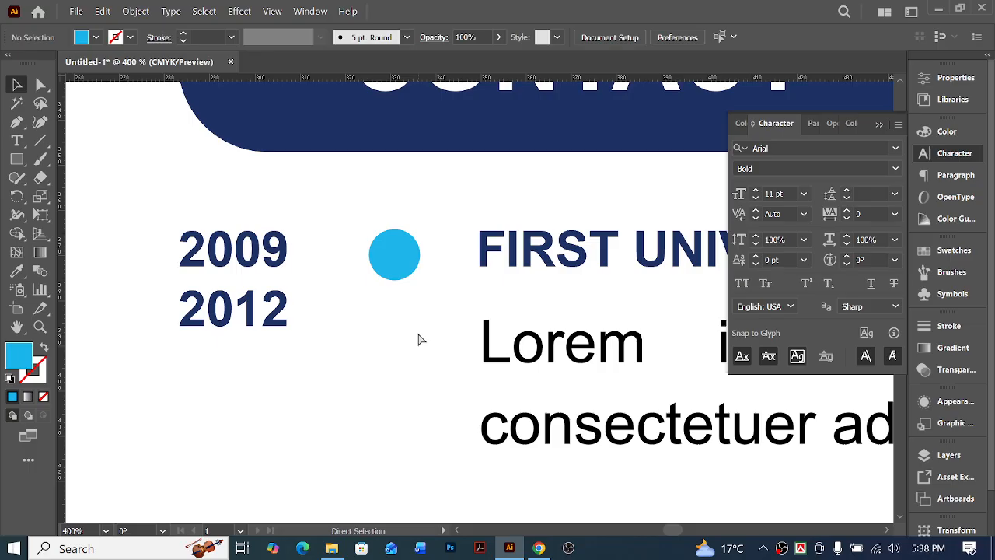
# Draw a temporary spacer rectangle below the circle, spanning the gap between the 2012 year and the paragraph
pyautogui.hotkey('ctrl', '-')
pyautogui.hotkey('ctrl', '-')
pyautogui.hotkey('ctrl', '-')
pyautogui.hotkey('ctrl', '-')
pyautogui.hscroll(-2, 435, 350)
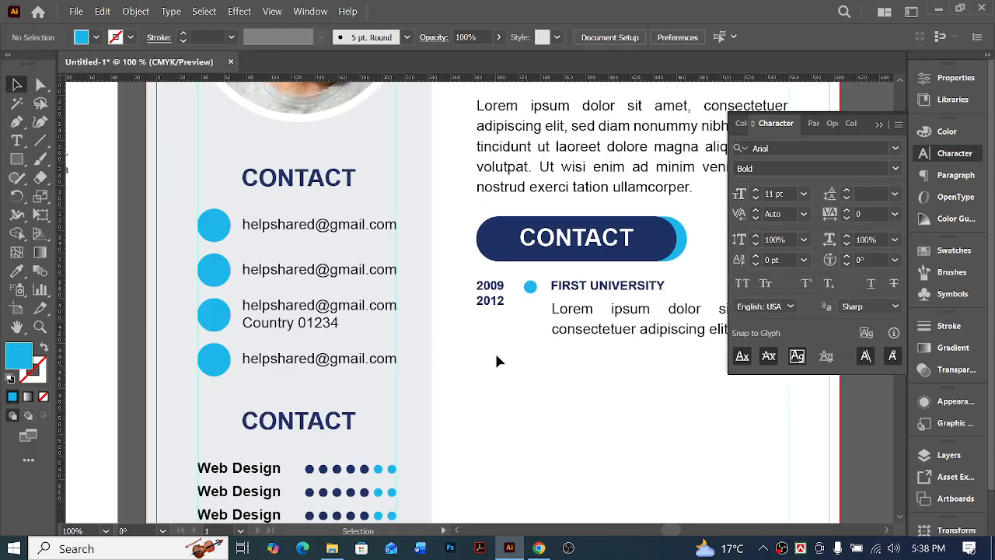
pyautogui.scroll(3, 538, 302)
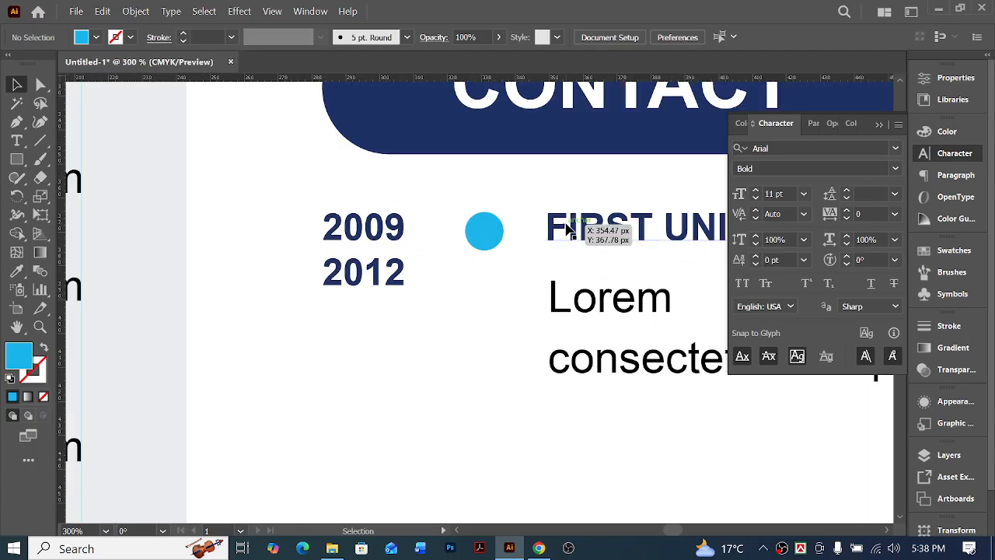
pyautogui.click(16, 159)
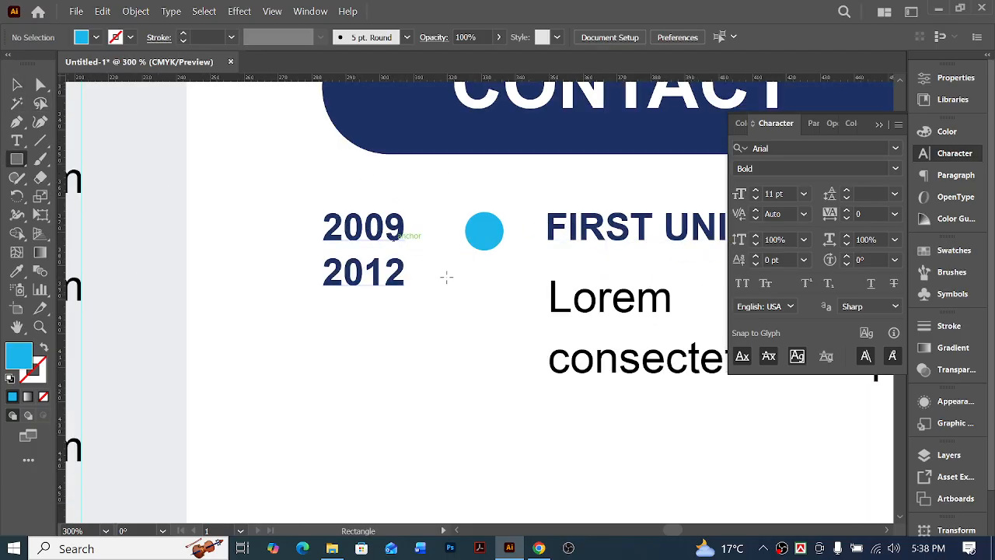
pyautogui.moveTo(404, 263)
pyautogui.mouseDown()
pyautogui.moveTo(521, 318)
pyautogui.moveTo(551, 320)
pyautogui.mouseUp()
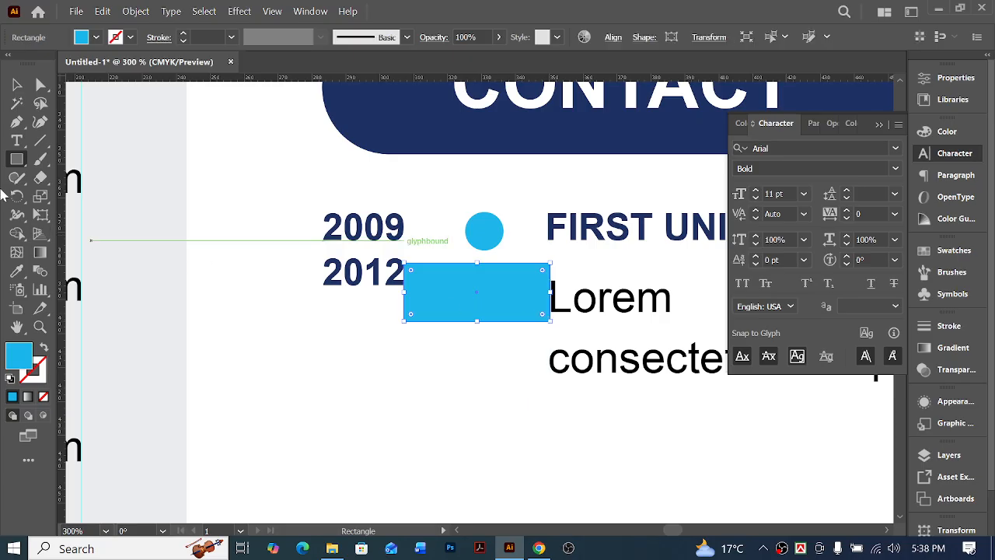
# Centre the small circle horizontally on the spacer rectangle as key object, and delete the rectangle
pyautogui.click(20, 87)
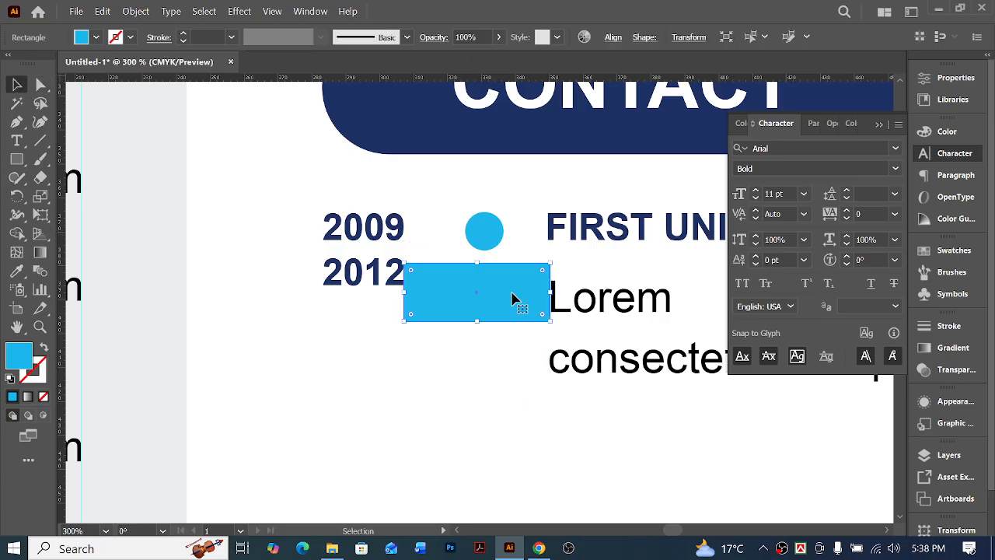
pyautogui.keyDown('shift'); pyautogui.click(482, 225); pyautogui.keyUp('shift')
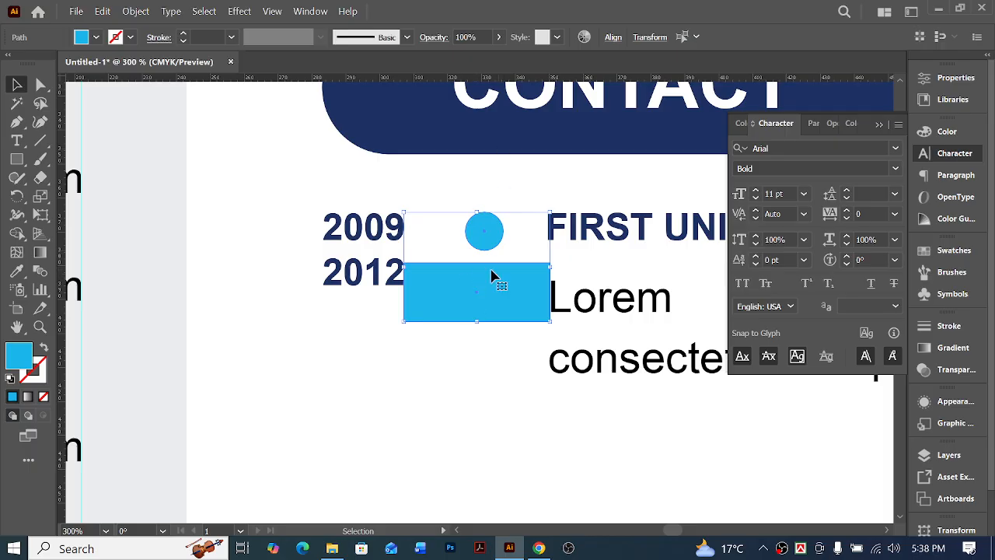
pyautogui.click(471, 301)
pyautogui.click(613, 38)
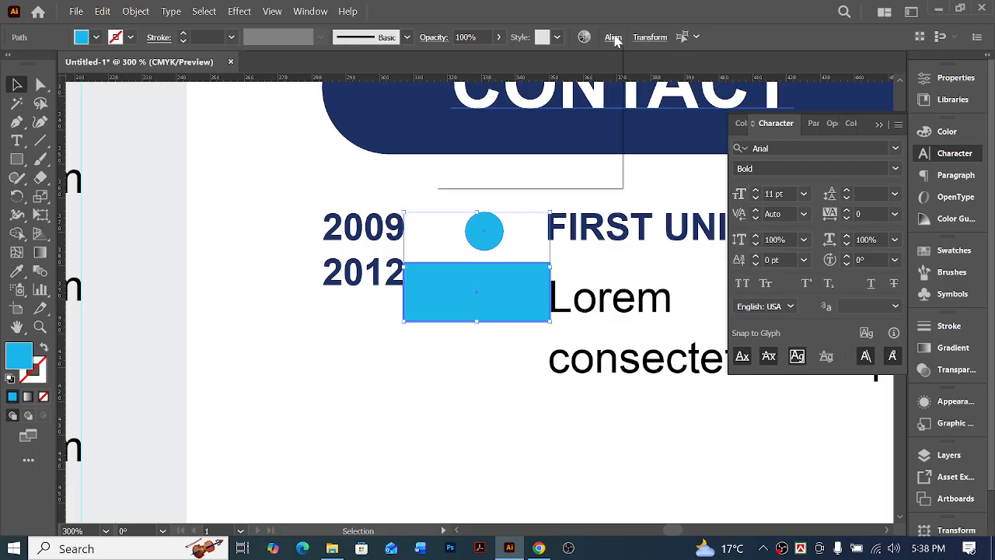
pyautogui.click(477, 81)
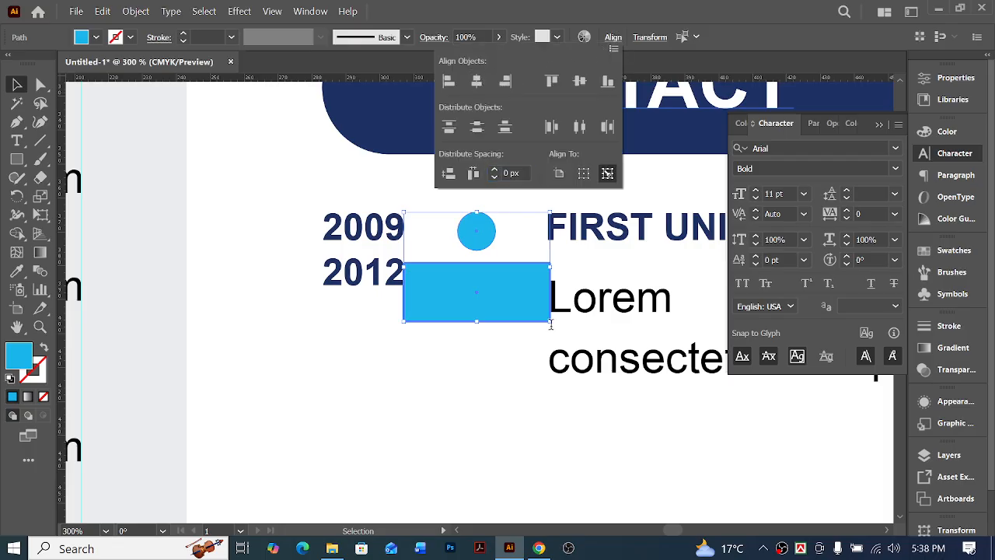
pyautogui.click(516, 395)
pyautogui.click(516, 395)
pyautogui.click(511, 309)
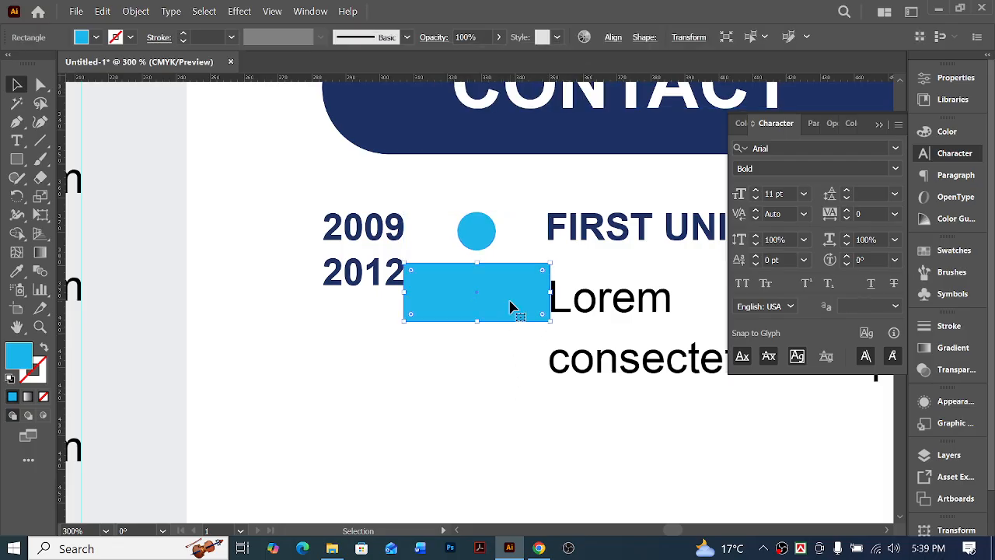
pyautogui.press('Delete')
# Recolour the small circle beside FIRST UNIVERSITY navy by sampling the CONTACT banner above with the Eyedropper
pyautogui.scroll(-4, 511, 307)
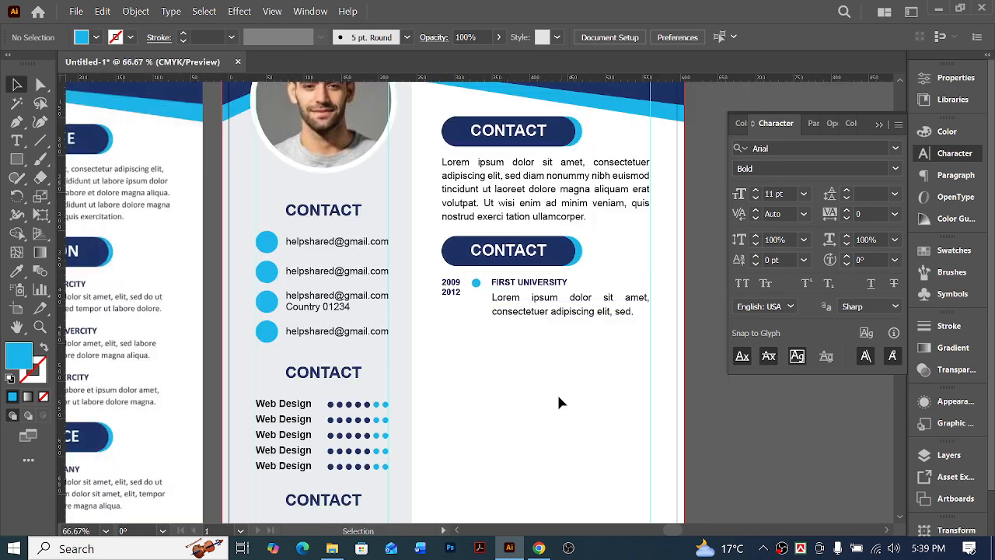
pyautogui.hscroll(-2, 560, 398)
pyautogui.scroll(-2, 572, 349)
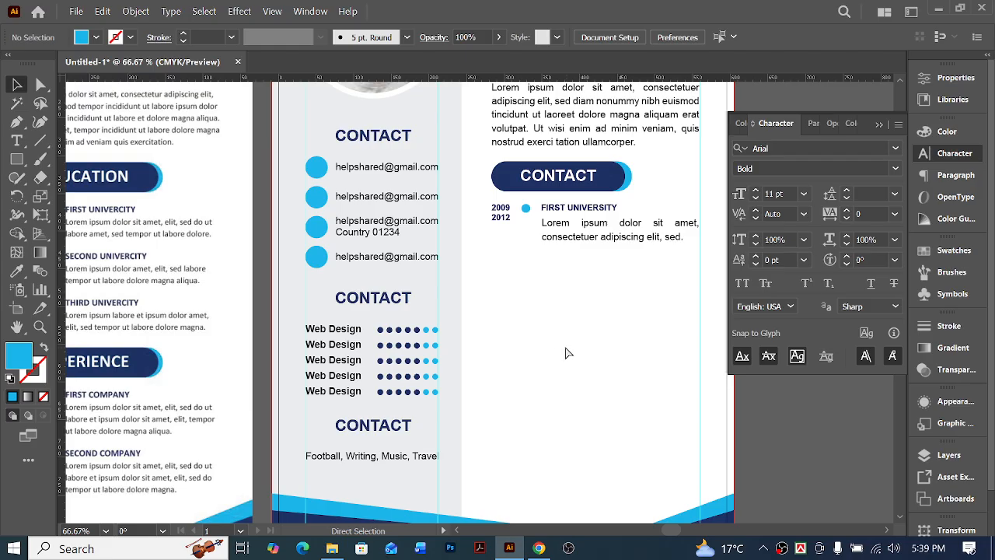
pyautogui.click(526, 211)
pyautogui.press('i')
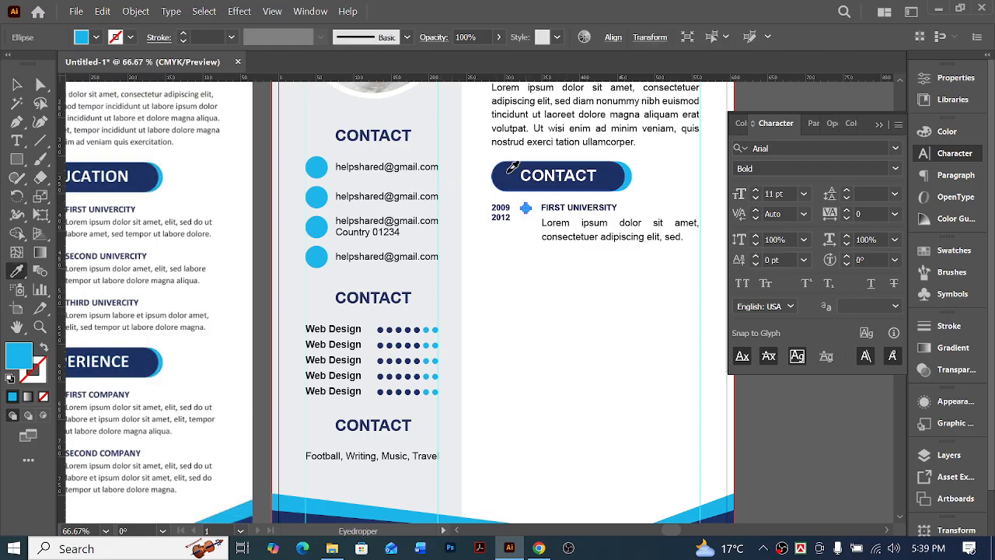
pyautogui.click(510, 171)
pyautogui.press('v')
pyautogui.click(579, 265)
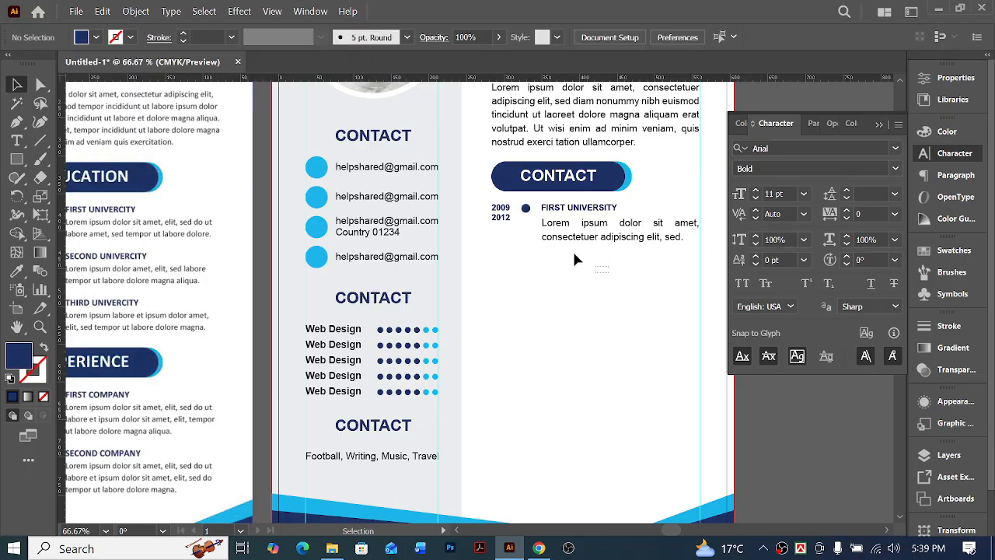
# Group the education entry's years, navy circle, heading and paragraph
pyautogui.moveTo(574, 254); pyautogui.dragTo(487, 204)
pyautogui.press('a')
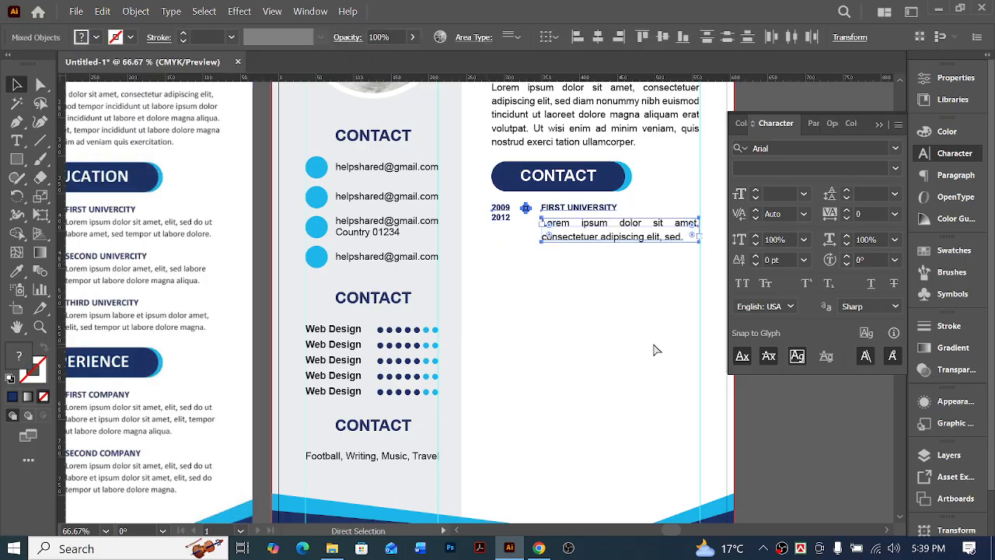
pyautogui.hotkey('ctrl', 'g')
pyautogui.press('v')
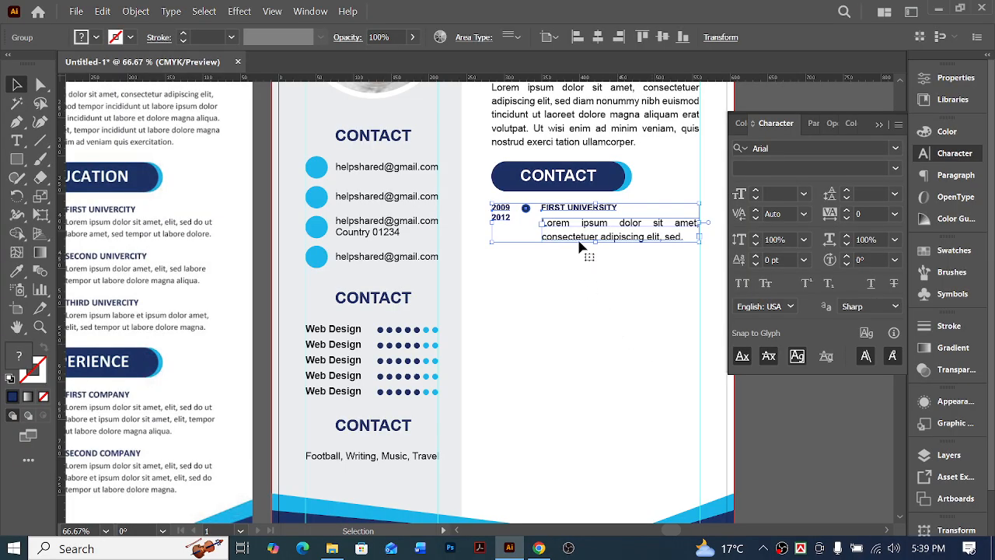
# Duplicate the grouped education entry directly below the original and move the copy down to leave a clear gap
pyautogui.moveTo(579, 213); pyautogui.dragTo(579, 246)
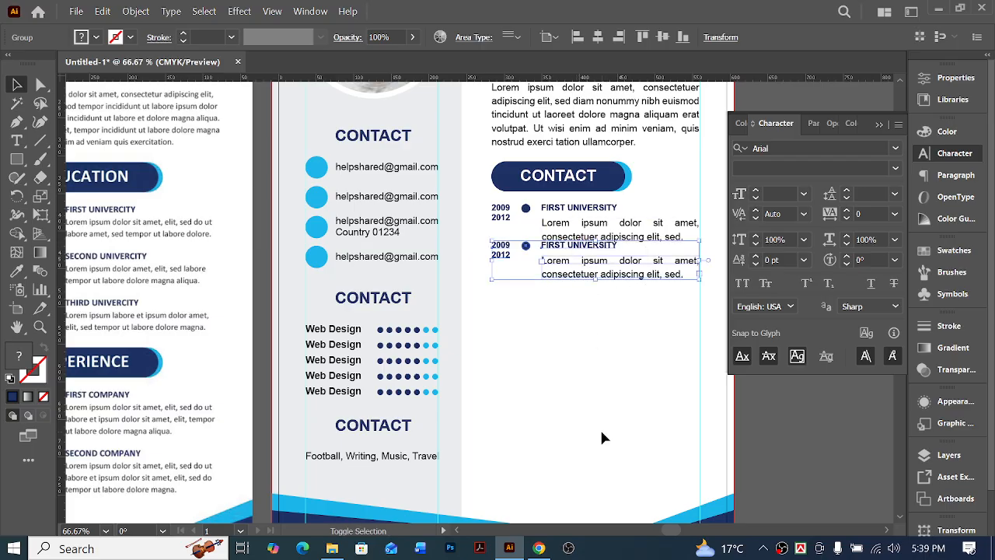
pyautogui.hotkey('shift', 'Down')
pyautogui.hotkey('shift', 'Down')
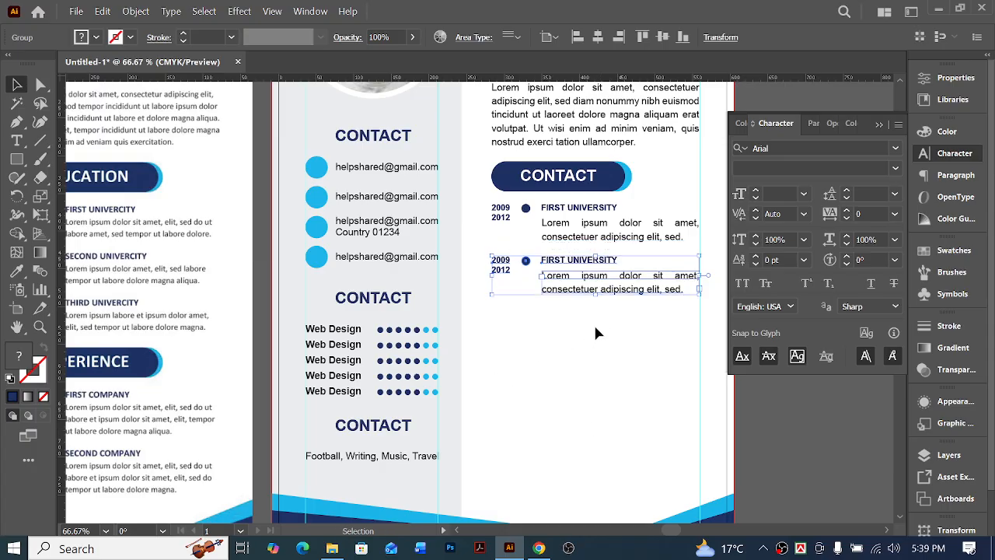
pyautogui.hscroll(-3, 537, 396)
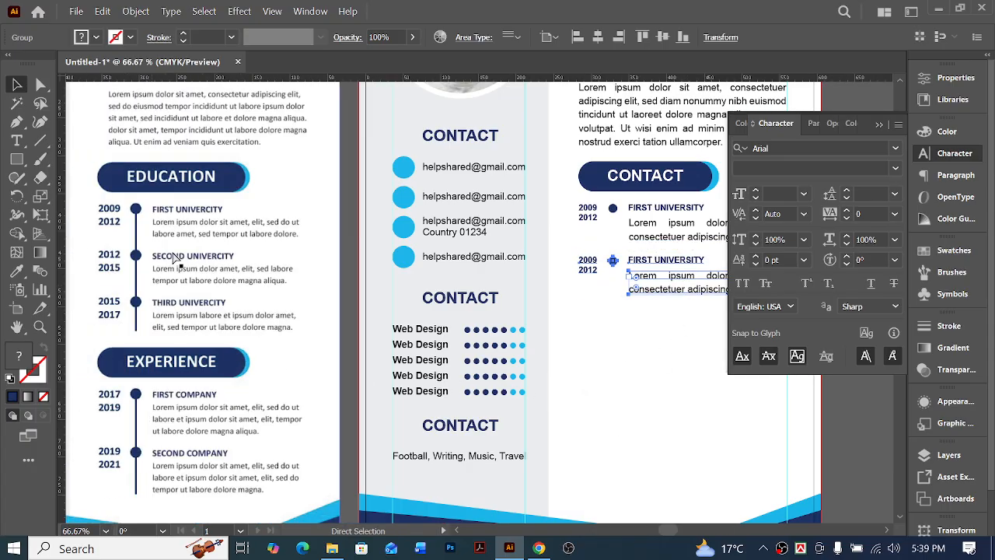
# Duplicate the second education entry directly below as a third entry and move the copy down to match the spacing above
pyautogui.hscroll(2, 645, 355)
pyautogui.press('v')
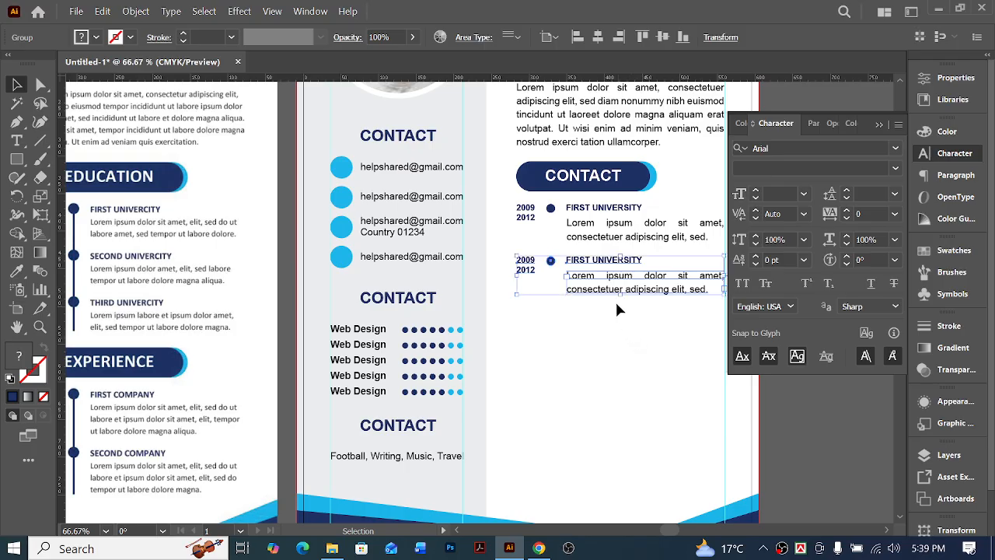
pyautogui.moveTo(598, 268); pyautogui.dragTo(600, 302)
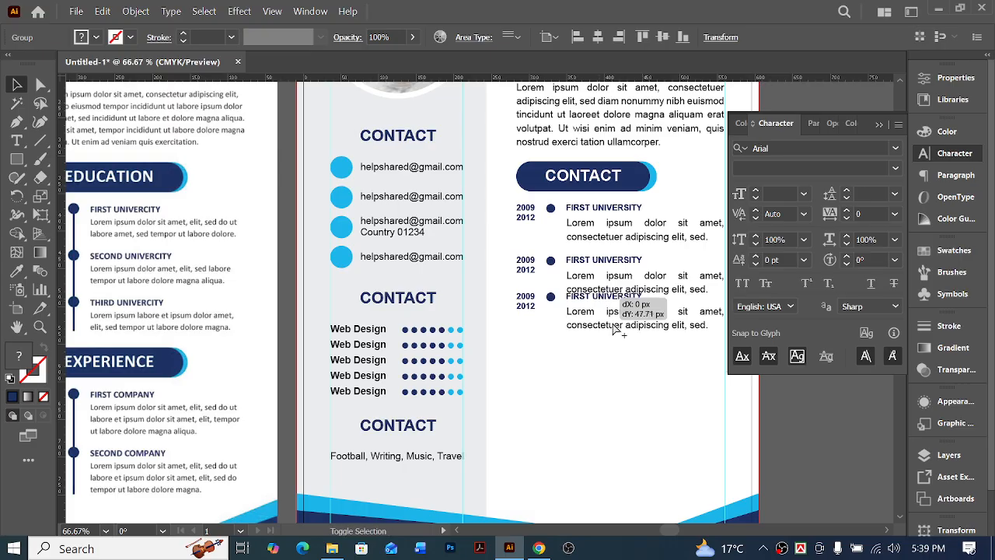
pyautogui.hotkey('shift', 'Down')
pyautogui.hotkey('shift', 'Down')
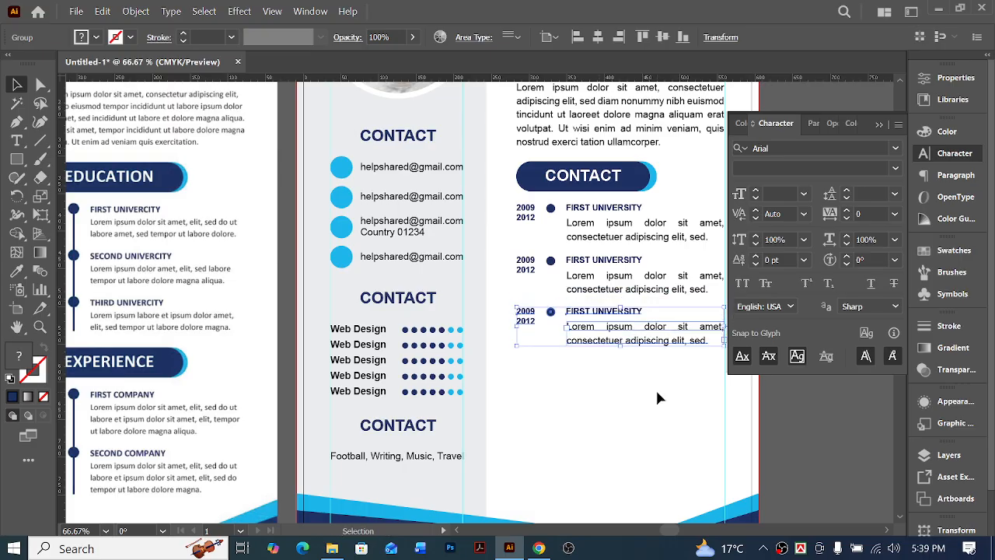
pyautogui.click(650, 398)
# Draw a straight vertical line from the centre of the first timeline circle to the centre of the third
pyautogui.hscroll(1, 590, 402)
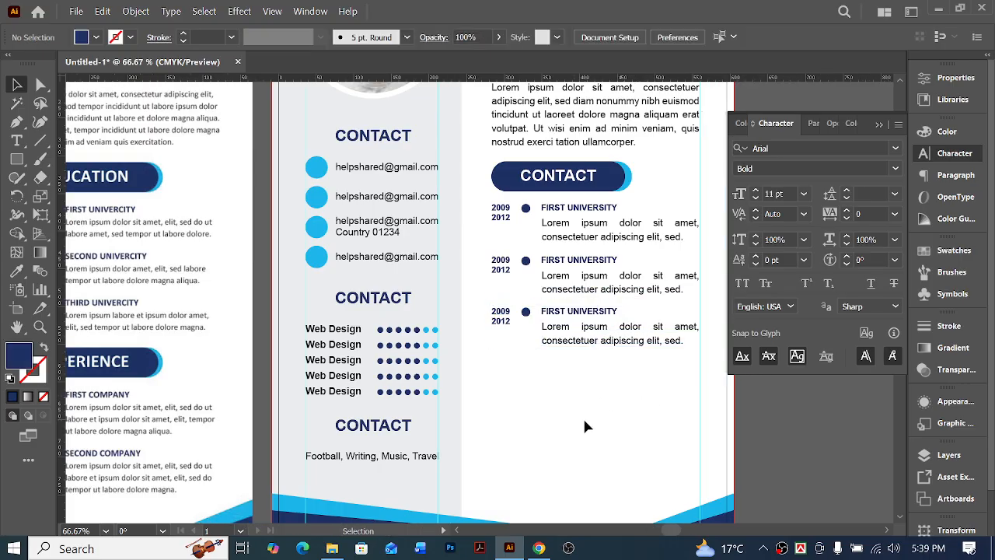
pyautogui.scroll(1, 582, 416)
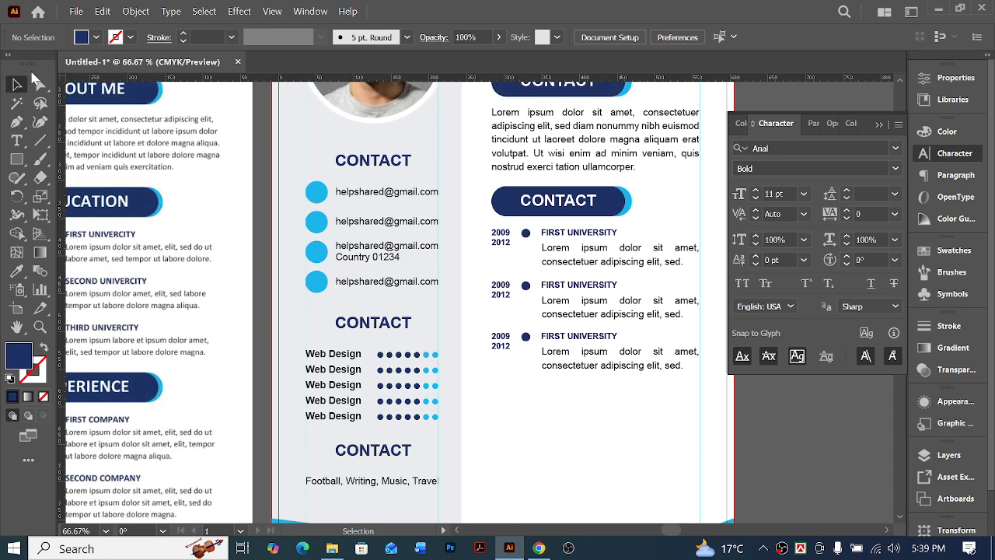
pyautogui.click(40, 140)
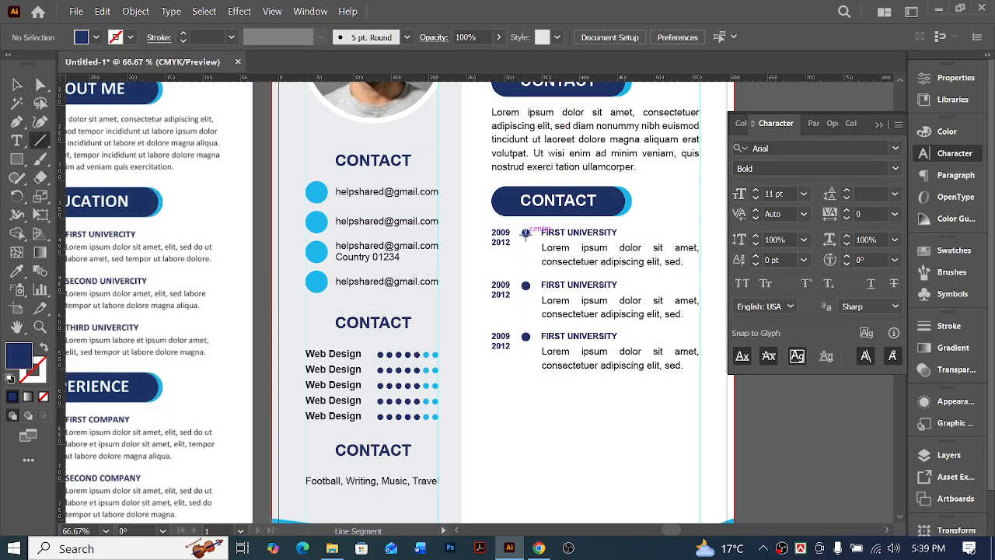
pyautogui.scroll(5, 555, 311)
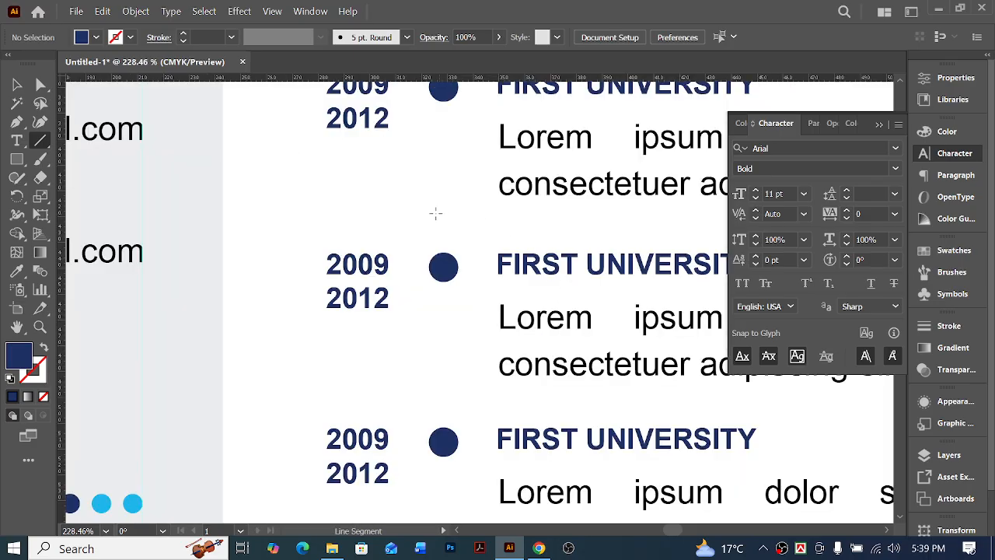
pyautogui.scroll(2, 436, 213)
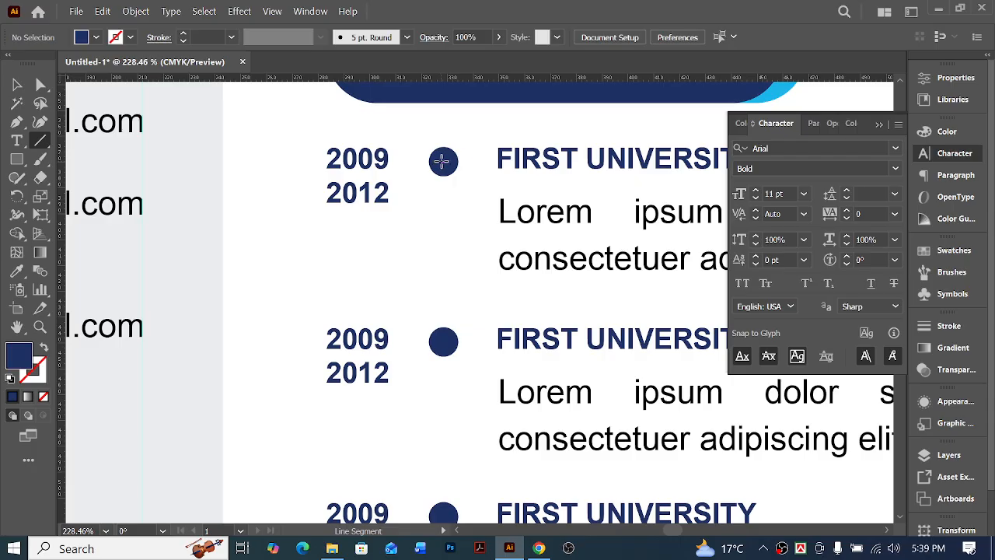
pyautogui.moveTo(443, 161)
pyautogui.mouseDown()
pyautogui.moveTo(437, 518)
pyautogui.moveTo(444, 444)
pyautogui.moveTo(443, 455)
pyautogui.mouseUp()
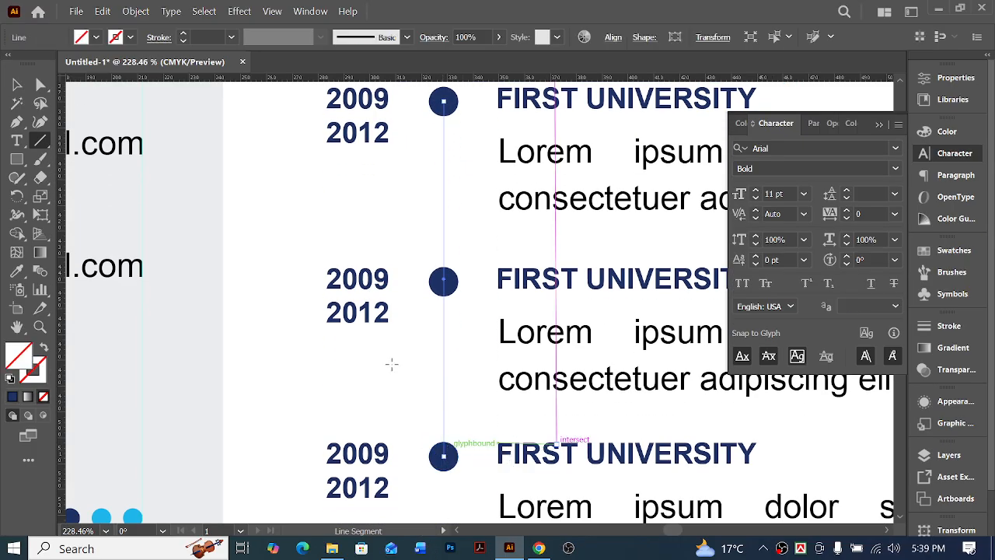
# Give the timeline line a navy stroke by sampling the middle circle with the Eyedropper and swapping fill and stroke
pyautogui.click(18, 272)
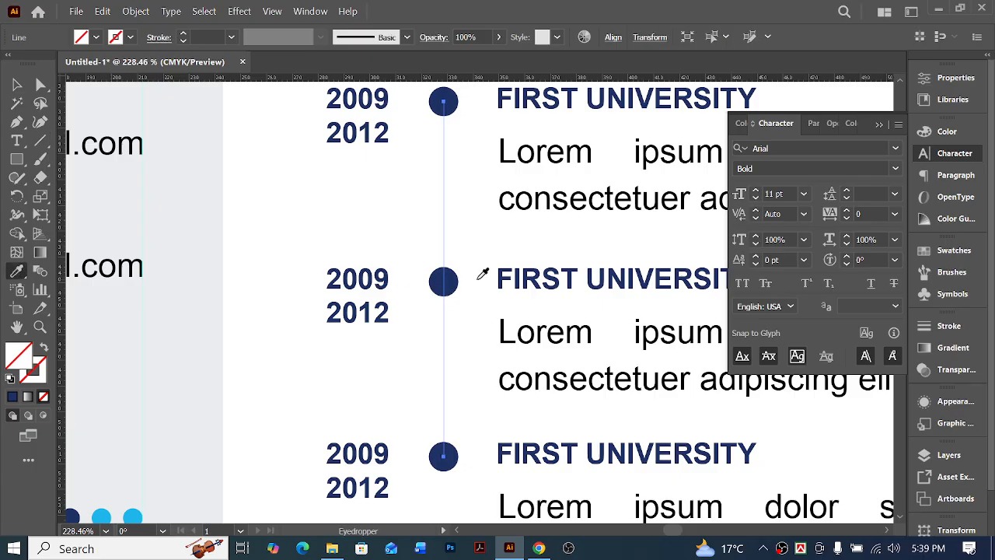
pyautogui.click(453, 281)
pyautogui.press('v')
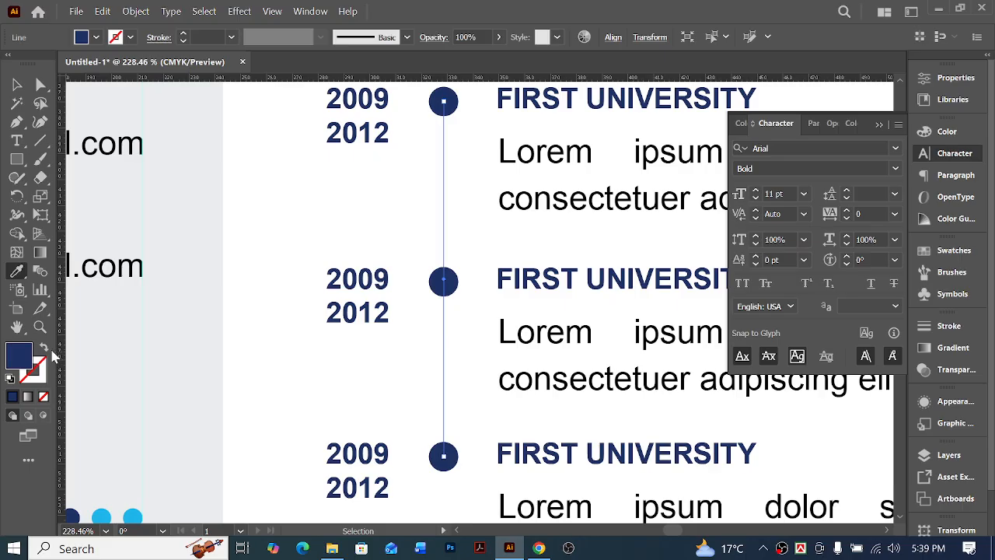
pyautogui.click(44, 351)
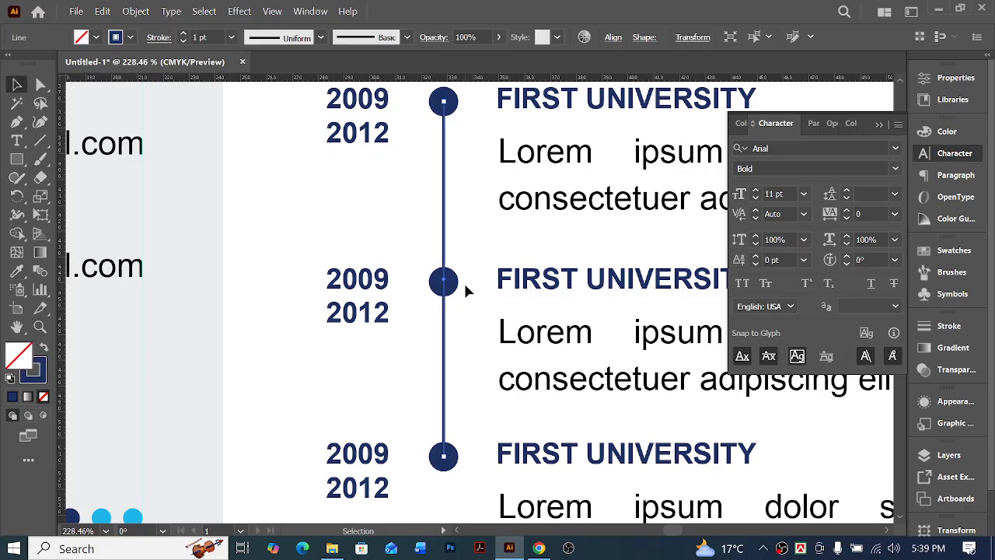
pyautogui.scroll(-2, 458, 350)
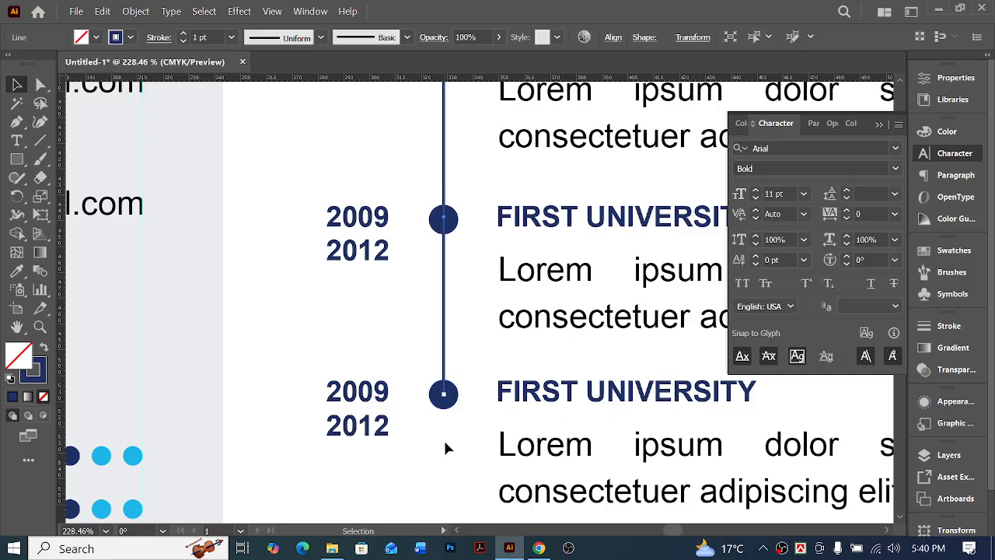
pyautogui.click(447, 447)
# Extend only the timeline line's lower end straight down past the third circle, to about the last line of its paragraph
pyautogui.hotkey('ctrl', '-')
pyautogui.hotkey('ctrl', '-')
pyautogui.hotkey('ctrl', '-')
pyautogui.hotkey('ctrl', '-')
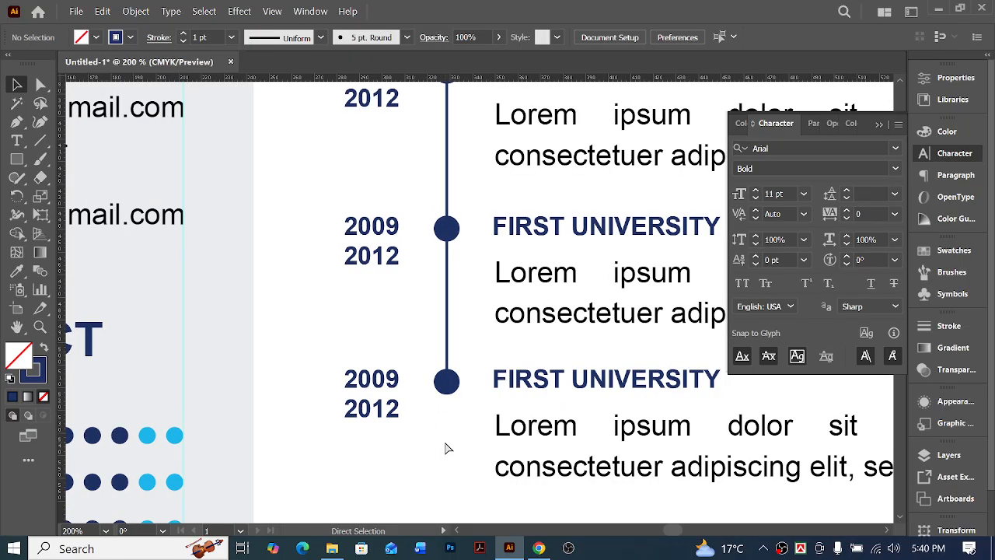
pyautogui.hotkey('ctrl', '-')
pyautogui.hscroll(-2, 440, 446)
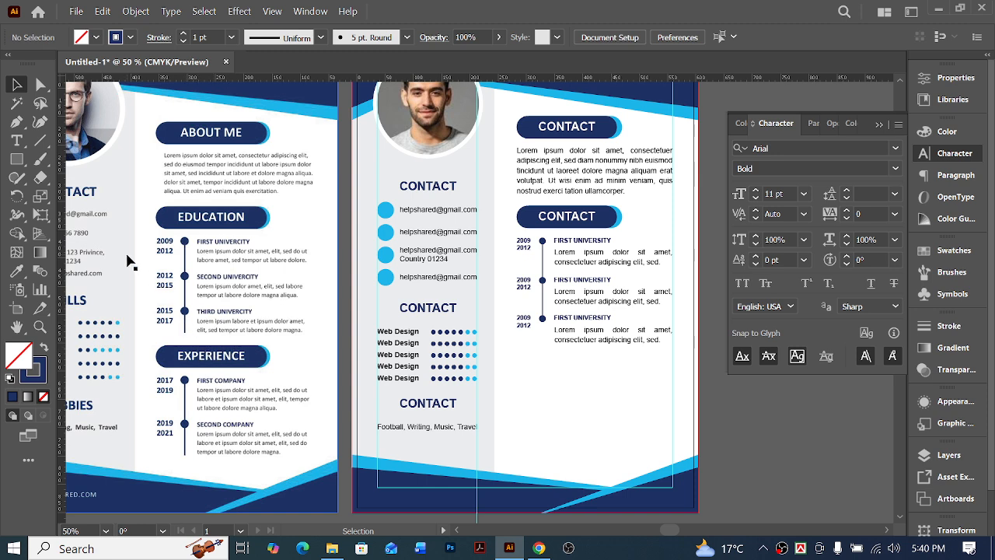
pyautogui.click(40, 84)
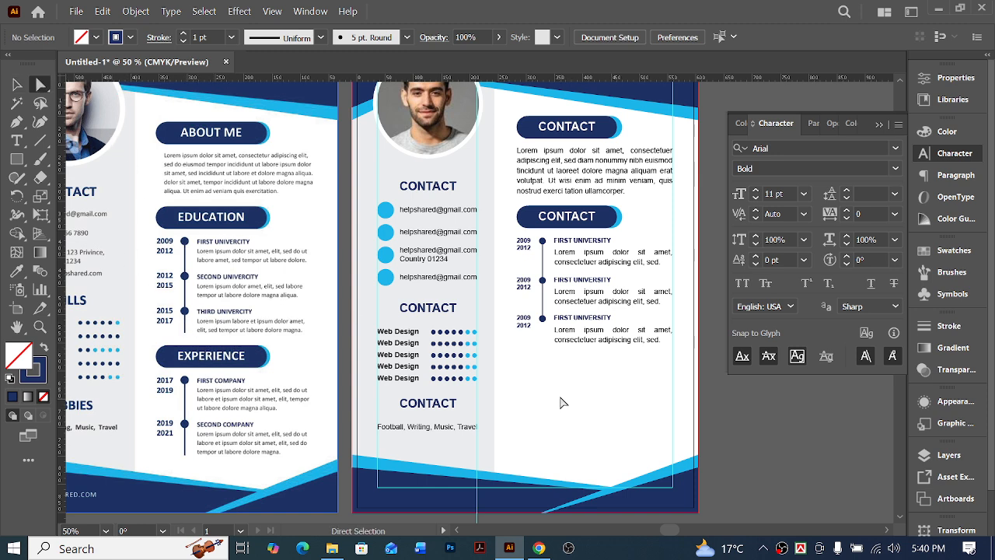
pyautogui.keyDown('ctrl'); pyautogui.click(472, 316); pyautogui.keyUp('ctrl')
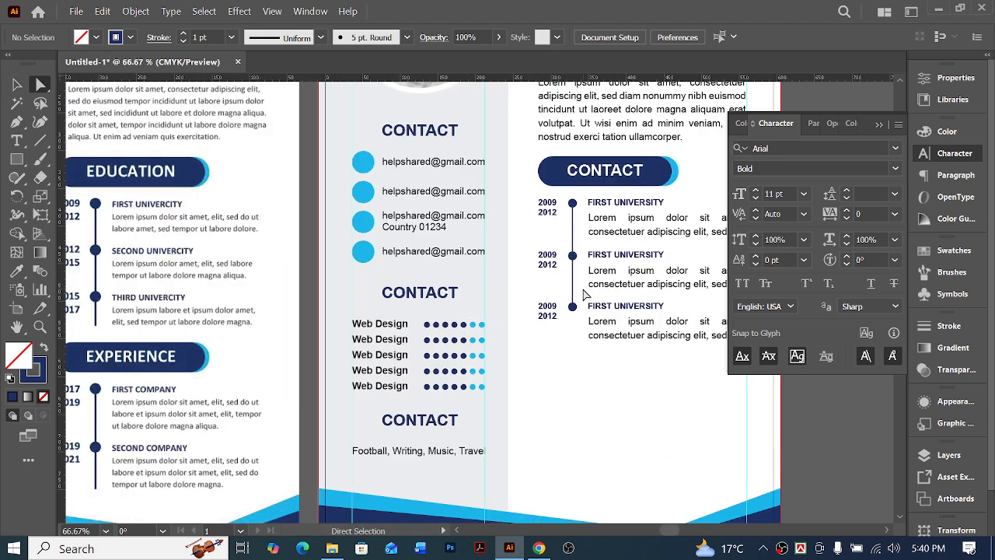
pyautogui.click(572, 305)
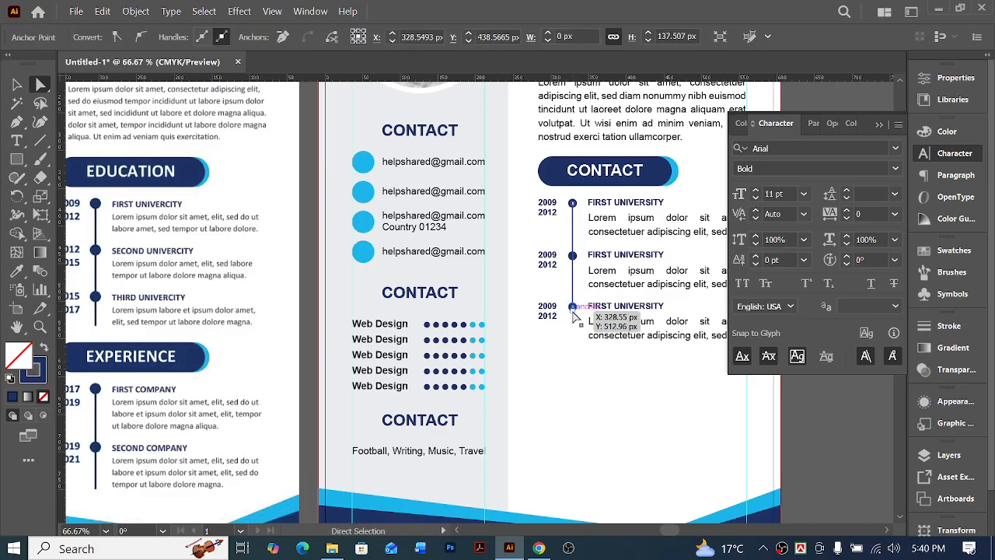
pyautogui.moveTo(573, 308); pyautogui.dragTo(574, 343)
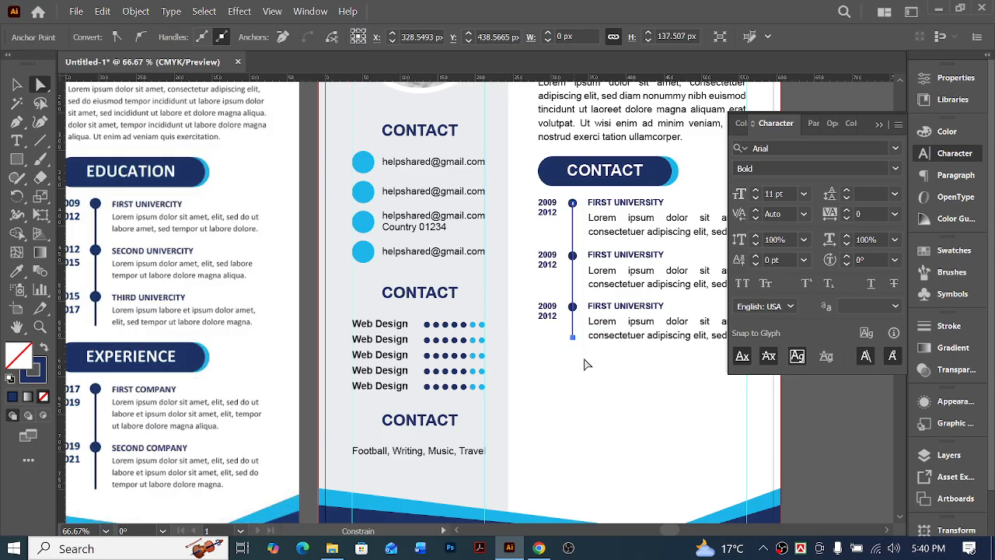
# Align the timeline line's lower end point with the bottom edge of the third entry's paragraph frame
pyautogui.keyDown('ctrl'); pyautogui.click(578, 357); pyautogui.keyUp('ctrl')
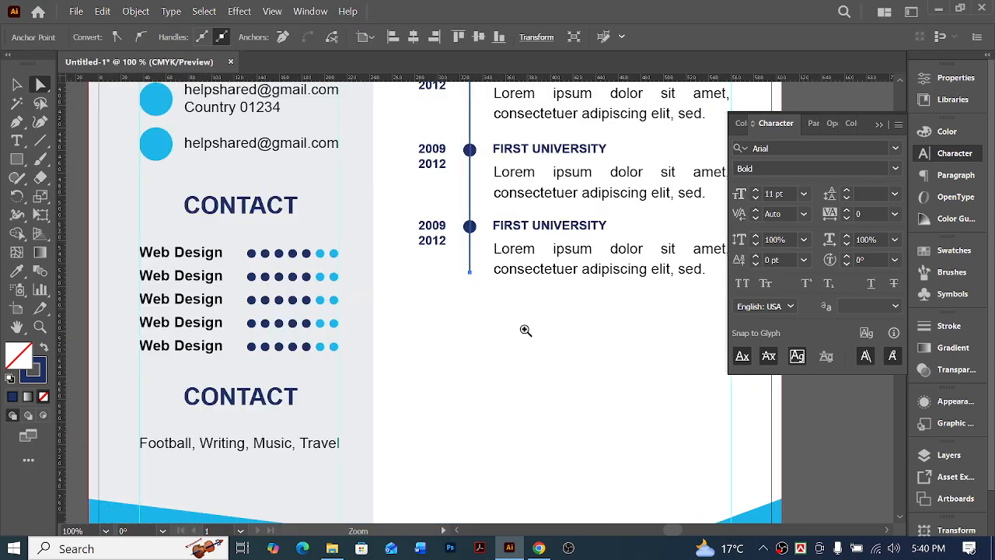
pyautogui.keyDown('ctrl'); pyautogui.click(492, 284); pyautogui.keyUp('ctrl')
pyautogui.keyDown('ctrl'); pyautogui.click(492, 285); pyautogui.keyUp('ctrl')
pyautogui.keyDown('ctrl'); pyautogui.click(492, 285); pyautogui.keyUp('ctrl')
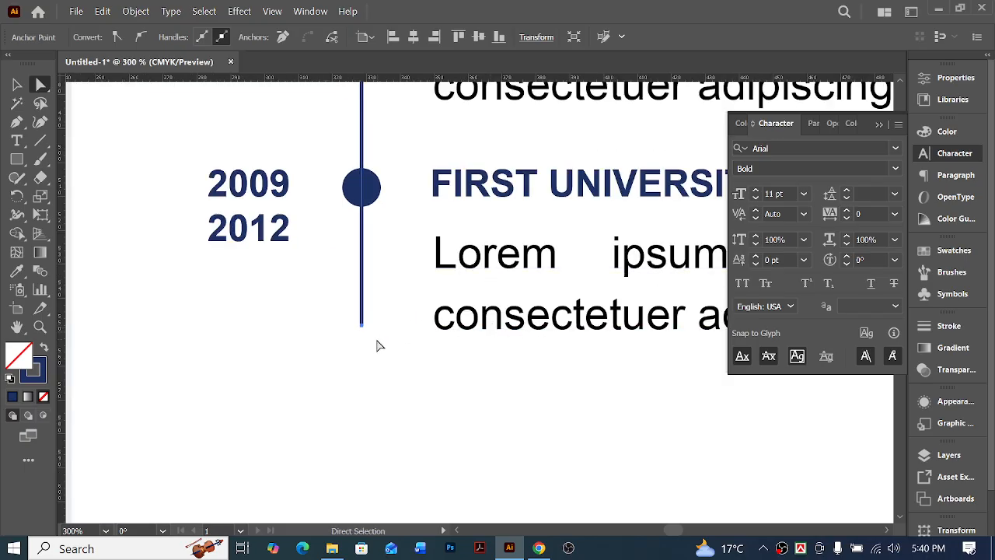
pyautogui.keyDown('shift'); pyautogui.click(458, 332); pyautogui.keyUp('shift')
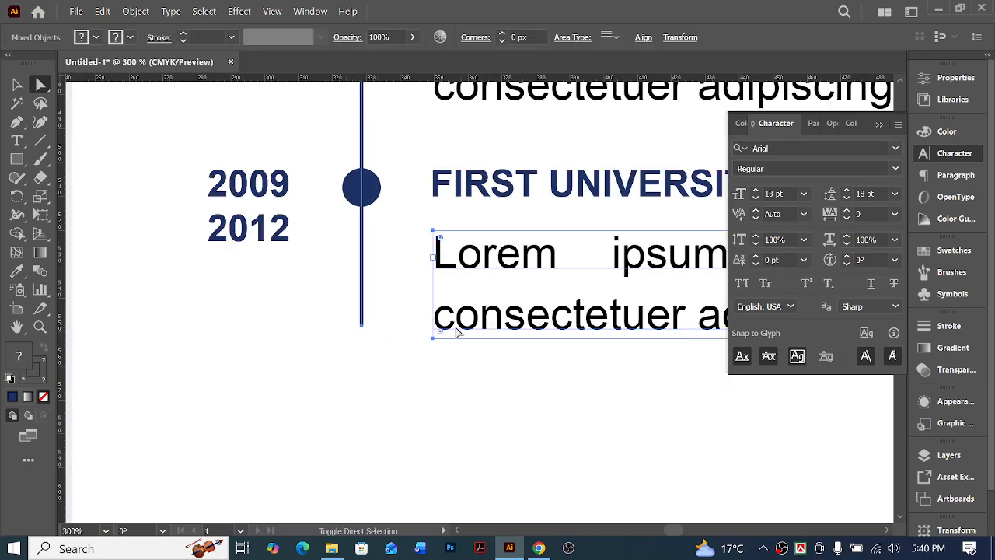
pyautogui.keyDown('shift'); pyautogui.click(433, 340); pyautogui.keyUp('shift')
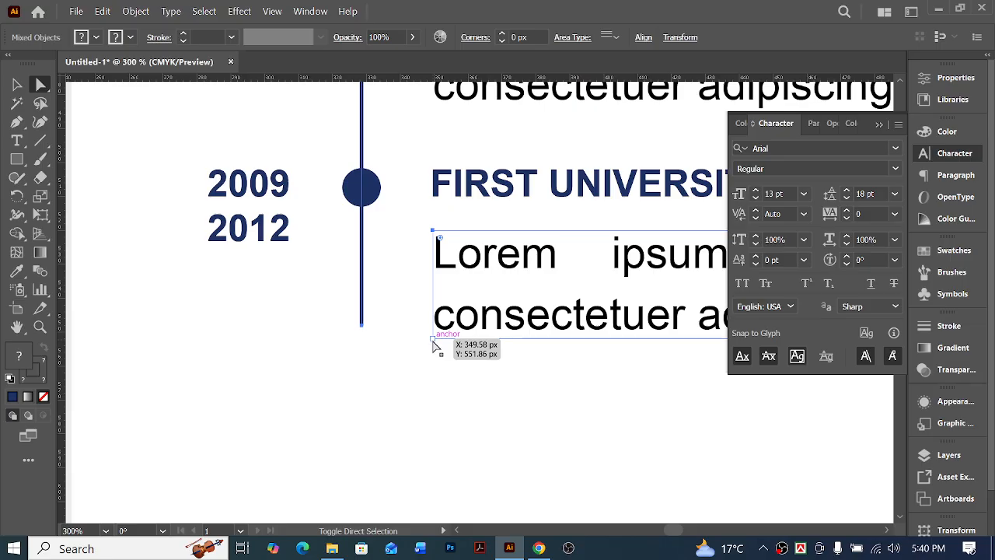
pyautogui.moveTo(443, 358); pyautogui.dragTo(331, 312)
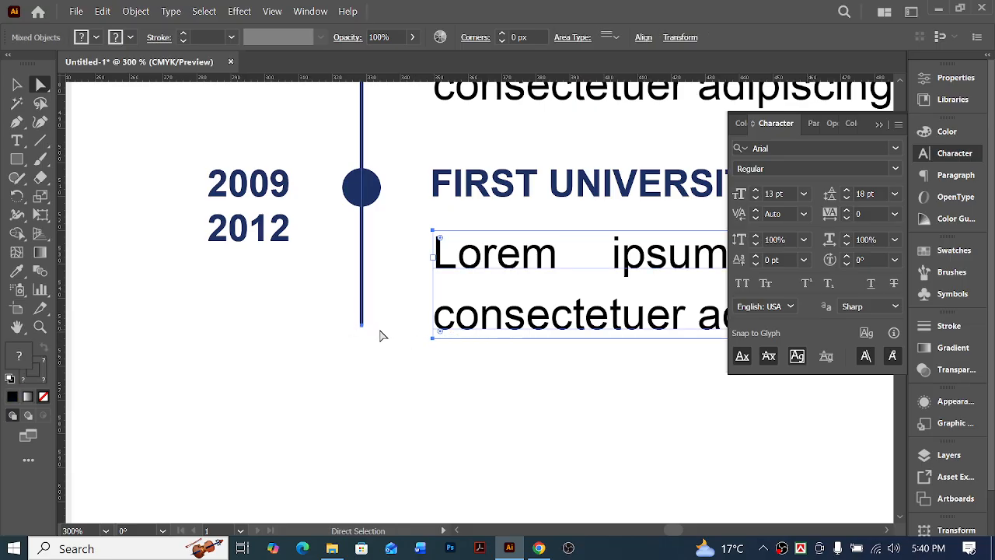
pyautogui.click(647, 38)
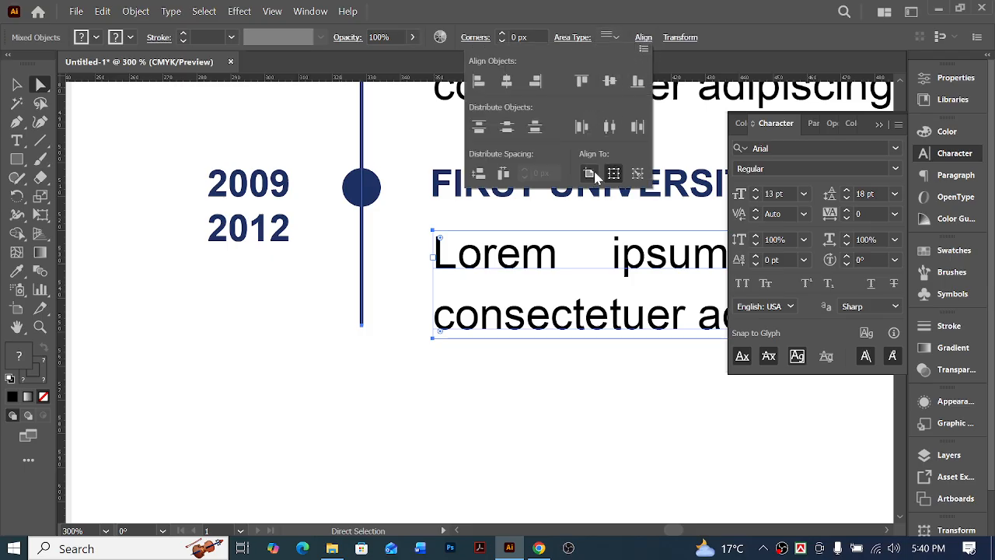
pyautogui.click(402, 372)
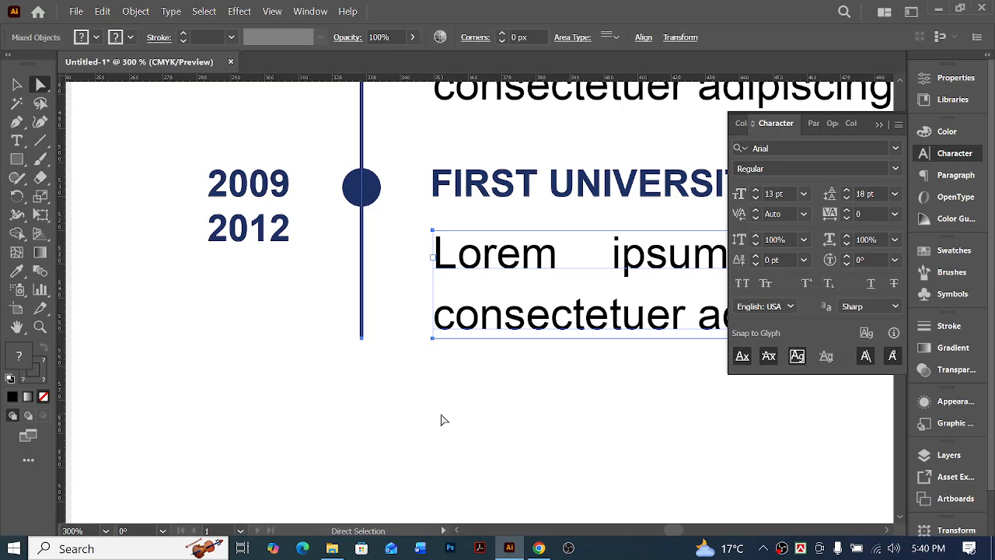
# Raise the timeline line's lower end point slightly, level with the last text line of the third entry
pyautogui.click(445, 418)
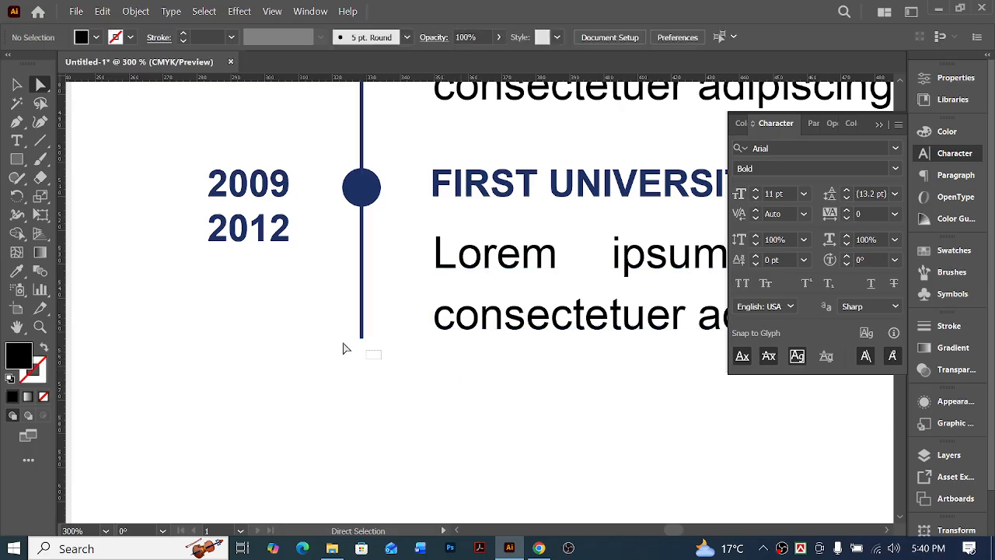
pyautogui.moveTo(346, 348); pyautogui.dragTo(328, 341)
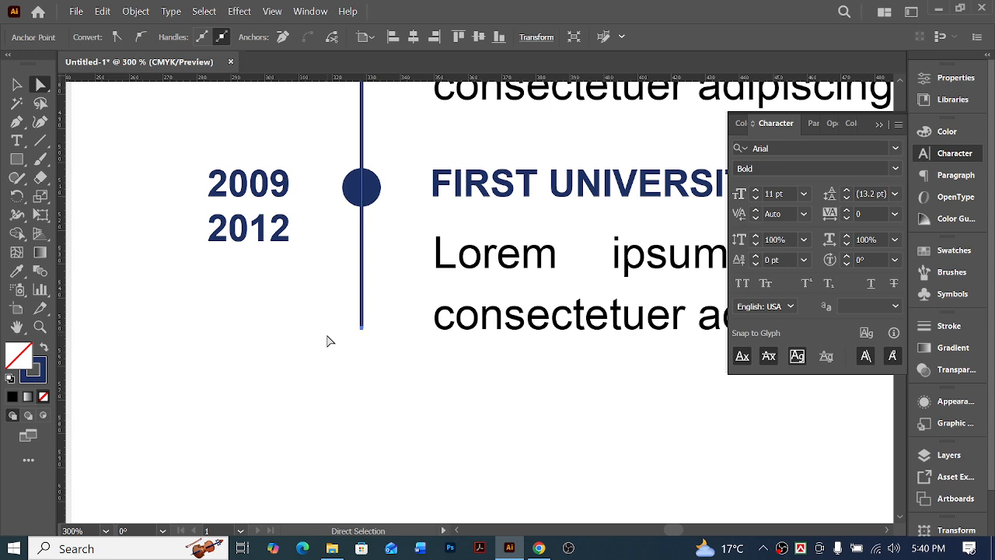
pyautogui.hotkey('ctrl', '-')
pyautogui.hotkey('ctrl', '-')
pyautogui.hotkey('ctrl', '-')
pyautogui.hotkey('ctrl', '-')
pyautogui.hotkey('ctrl', '-')
pyautogui.hotkey('ctrl', '-')
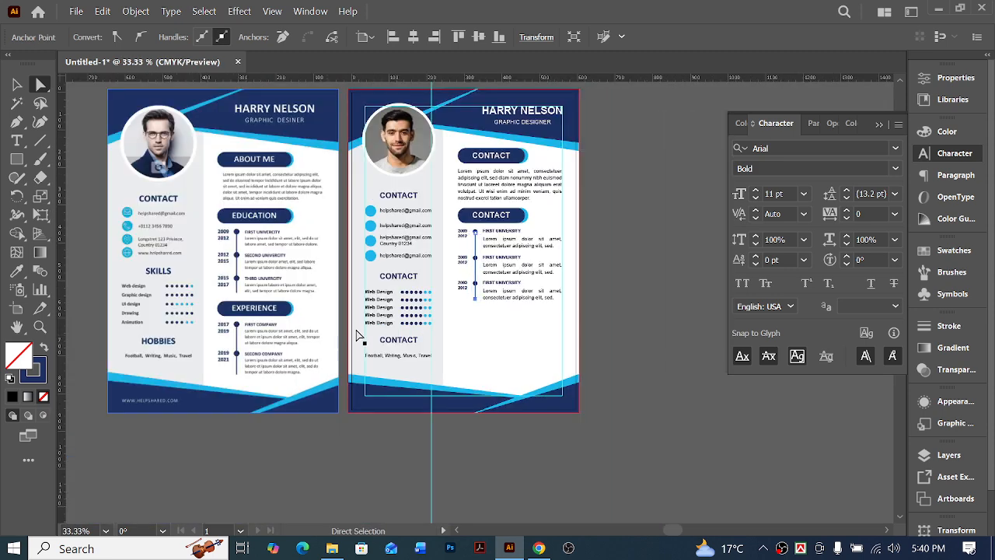
pyautogui.click(515, 350)
# Duplicate the lower CONTACT banner with its three timeline entries and line straight down, leaving a clear gap below the original section
pyautogui.hscroll(-2, 515, 348)
pyautogui.hscroll(1, 515, 346)
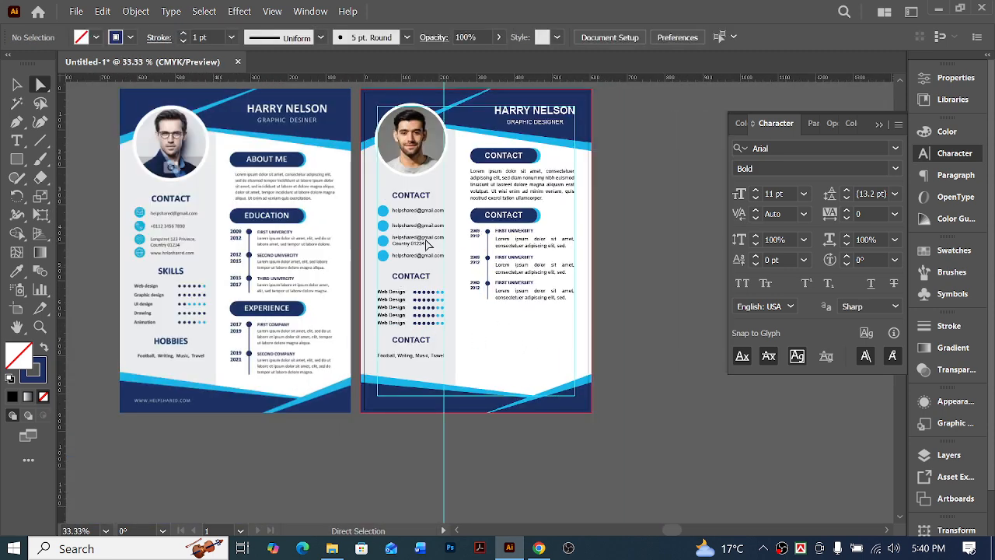
pyautogui.press('v')
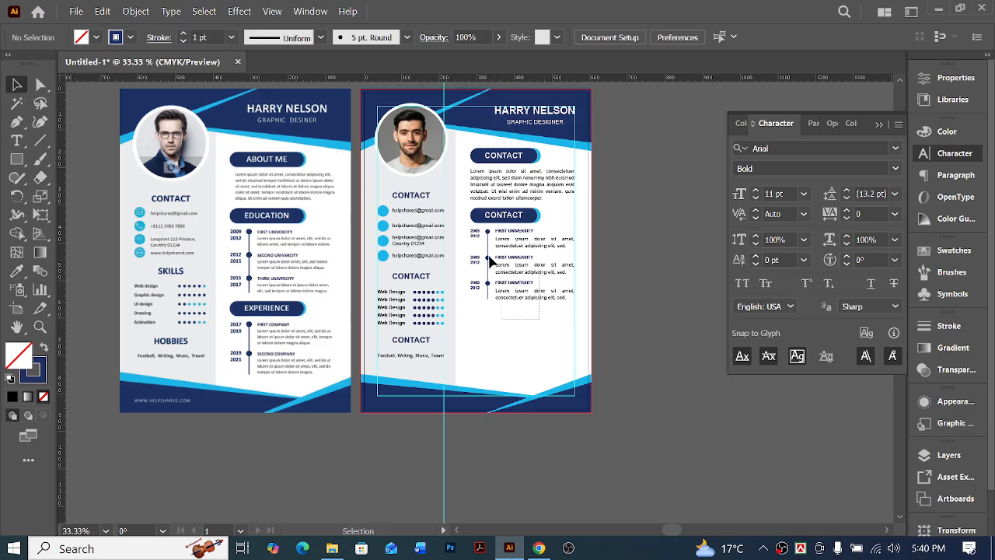
pyautogui.moveTo(489, 257); pyautogui.dragTo(470, 212)
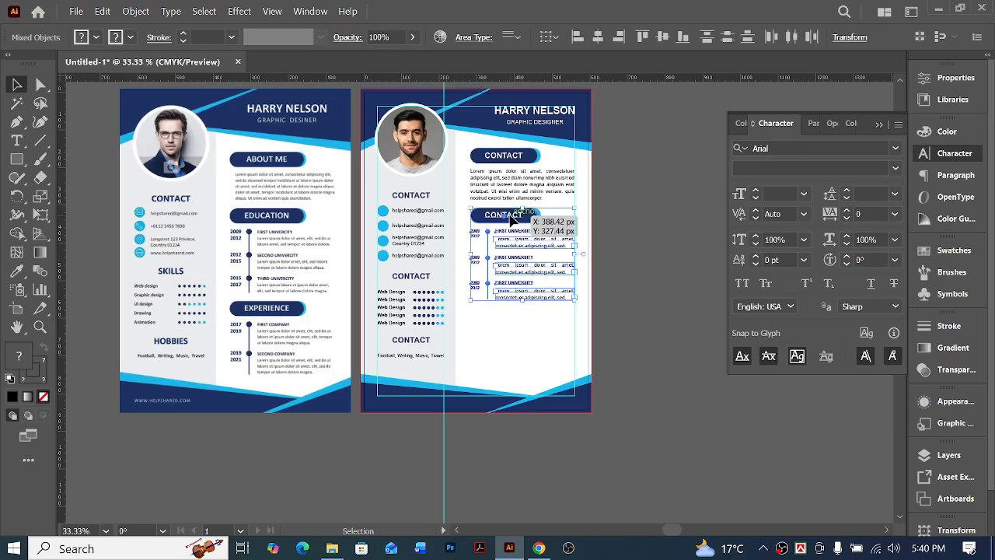
pyautogui.moveTo(510, 221); pyautogui.dragTo(510, 310)
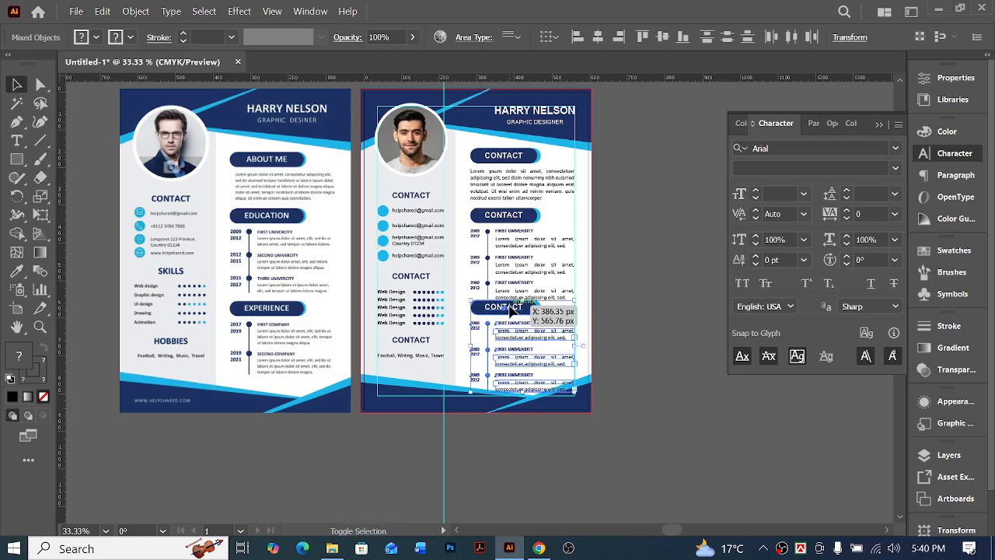
pyautogui.hotkey('shift', 'Down')
pyautogui.hotkey('shift', 'Down')
pyautogui.hotkey('shift', 'Down')
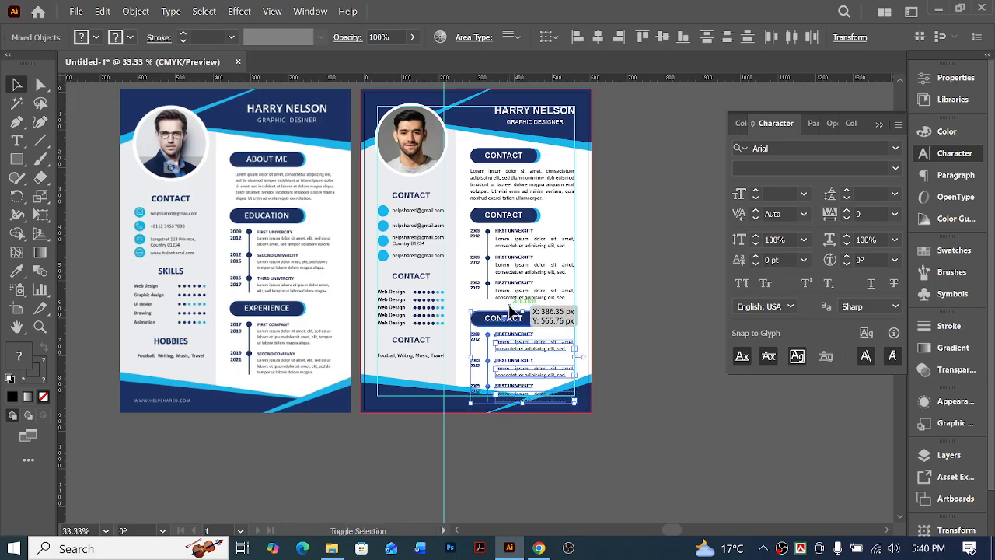
pyautogui.hotkey('ctrl', 'space')
pyautogui.click(509, 377)
pyautogui.click(488, 289)
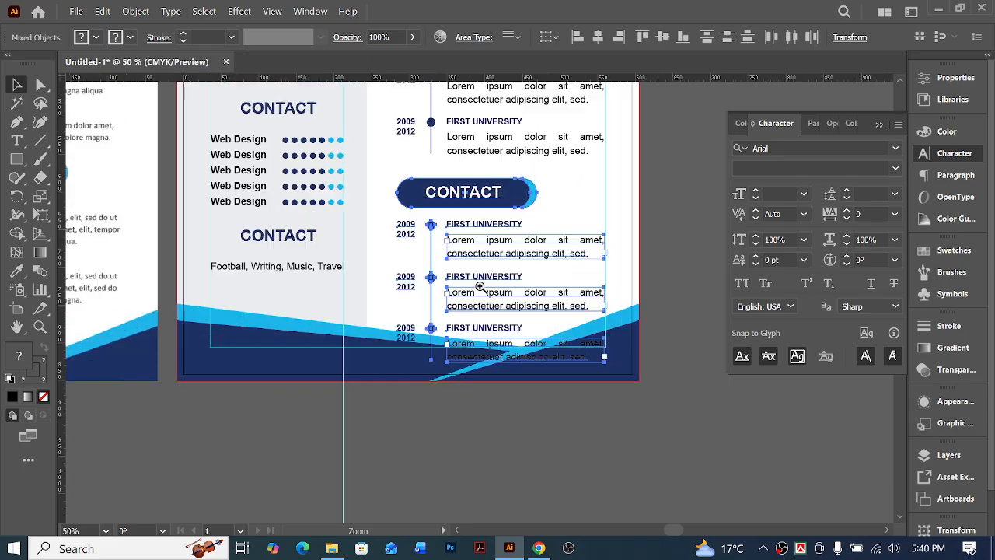
# Delete the FIRST UNIVERSITY heading and its paragraph from the third entry of the duplicated lower timeline
pyautogui.click(482, 288)
pyautogui.click(481, 289)
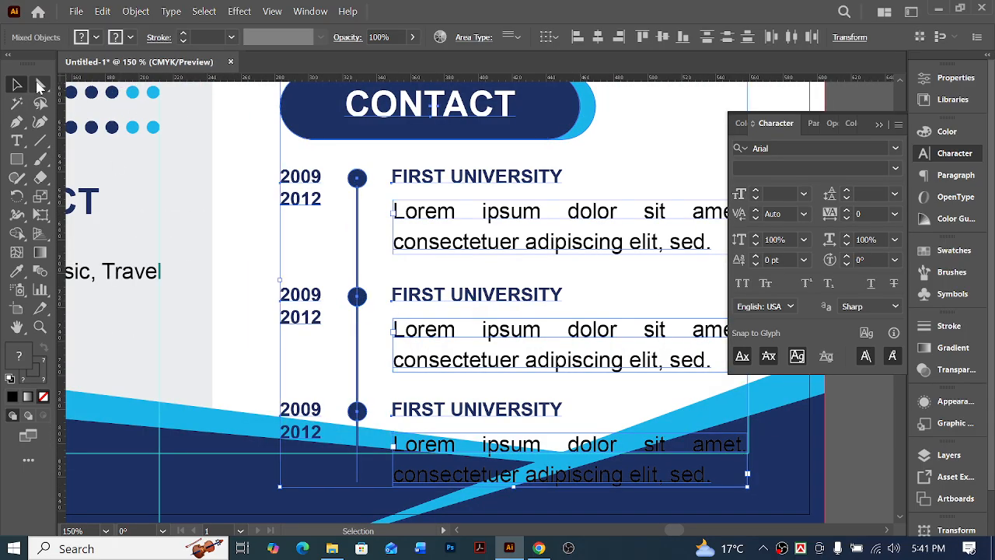
pyautogui.click(41, 84)
pyautogui.click(459, 397)
pyautogui.click(522, 411)
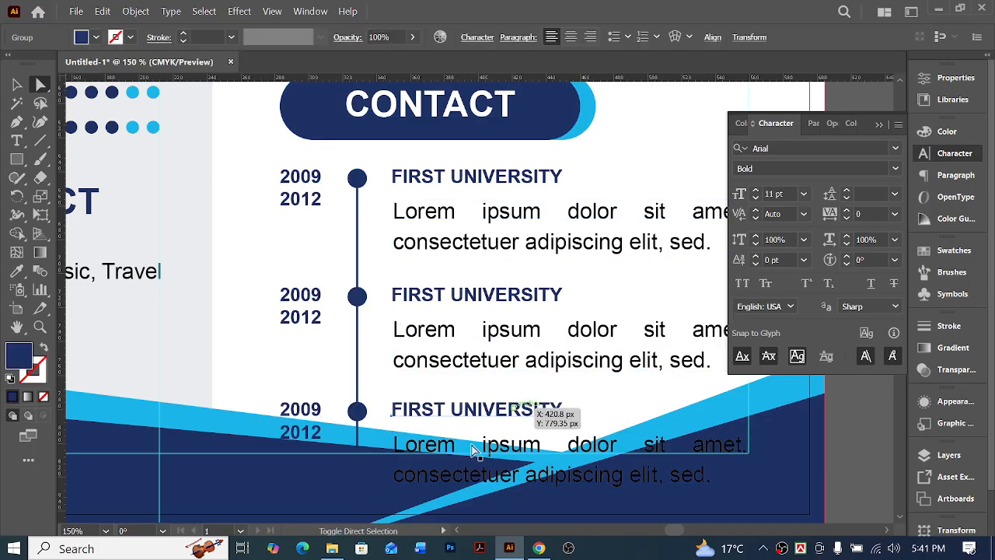
pyautogui.keyDown('shift'); pyautogui.click(512, 447); pyautogui.keyUp('shift')
pyautogui.press('Delete')
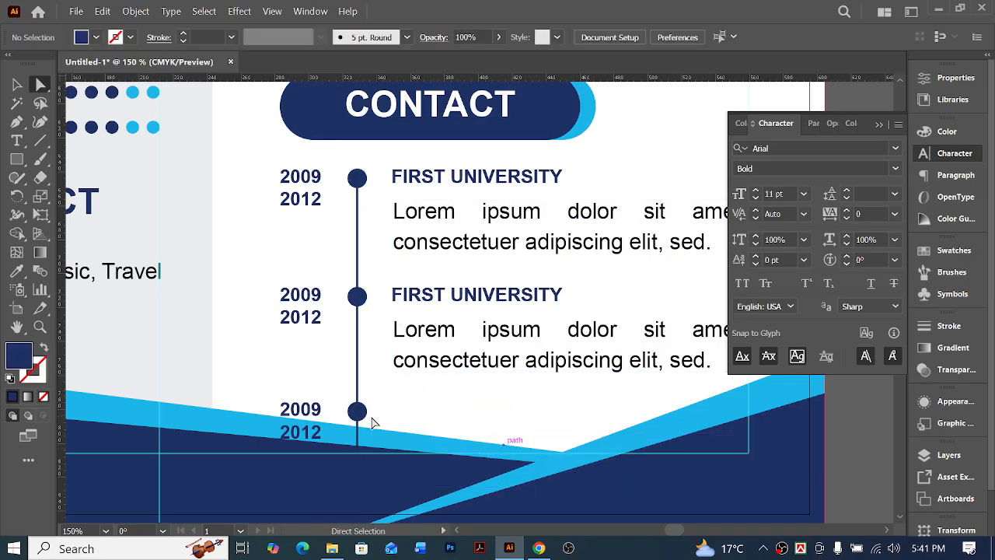
# Delete the circle marker and the year labels of the third entry in the duplicated lower timeline
pyautogui.click(359, 413)
pyautogui.click(367, 411)
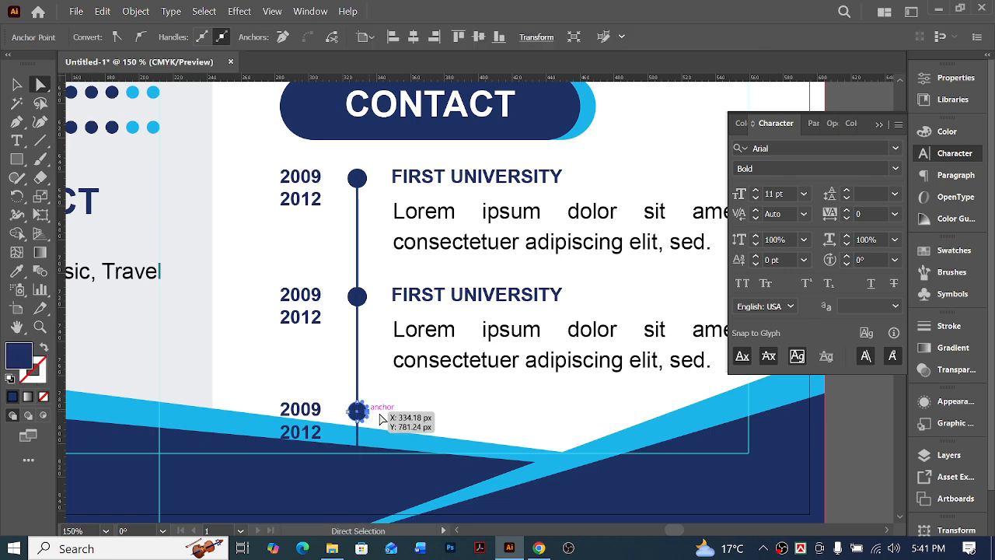
pyautogui.press('Delete')
pyautogui.press('Delete')
pyautogui.click(314, 410)
pyautogui.press('Delete')
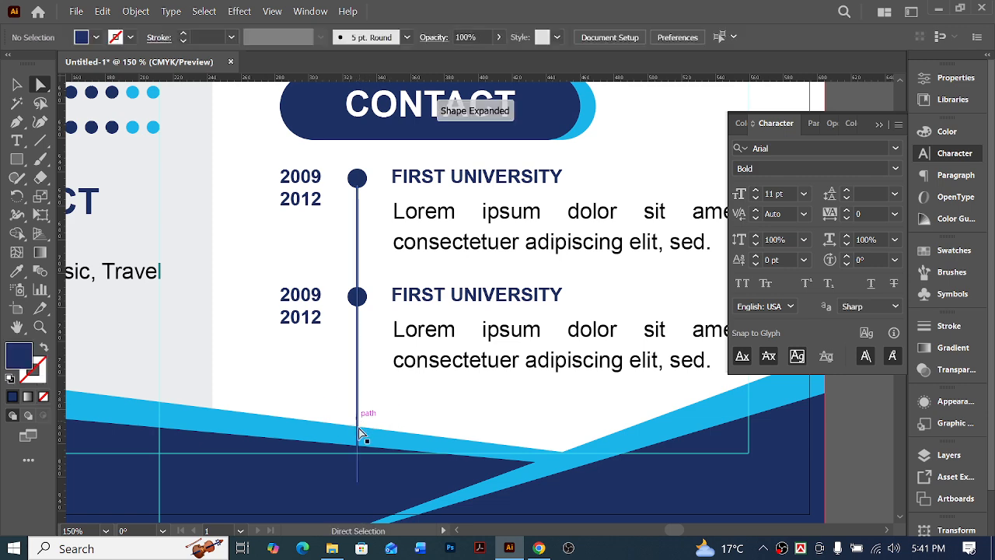
# Shorten the lower timeline line by raising its lower end point to the last text line of the second entry
pyautogui.click(359, 486)
pyautogui.moveTo(359, 487); pyautogui.dragTo(360, 374)
pyautogui.click(289, 397)
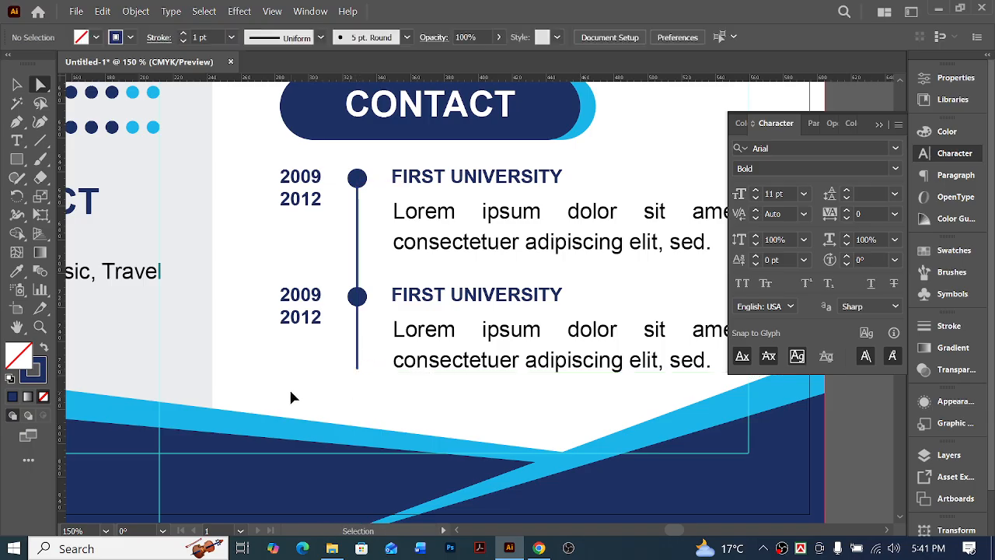
# Compare the whole recreated resume with the sample resume beside it
pyautogui.hotkey('ctrl', '-')
pyautogui.hotkey('ctrl', '-')
pyautogui.hotkey('ctrl', '-')
pyautogui.hotkey('ctrl', '-')
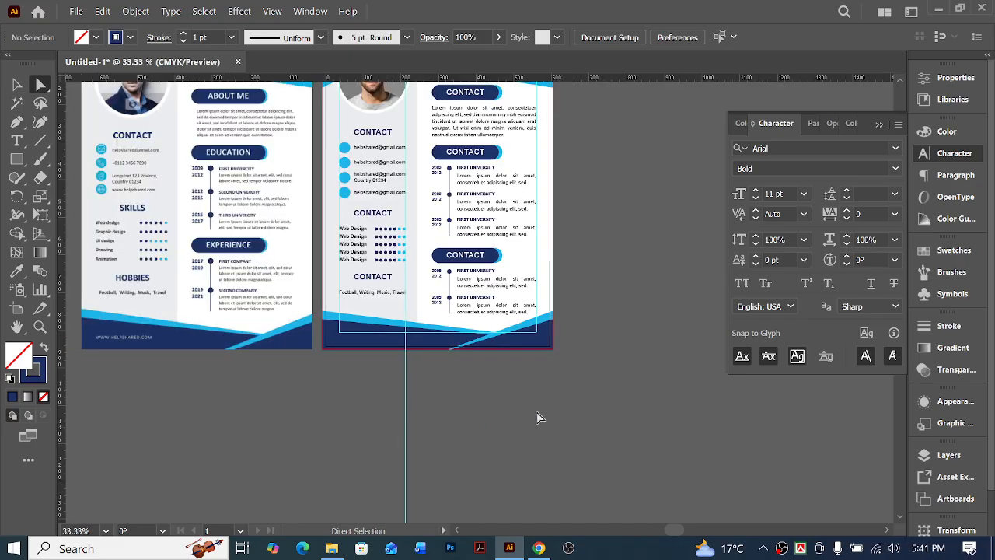
pyautogui.scroll(2, 540, 416)
pyautogui.hscroll(-2, 540, 416)
pyautogui.scroll(2, 545, 433)
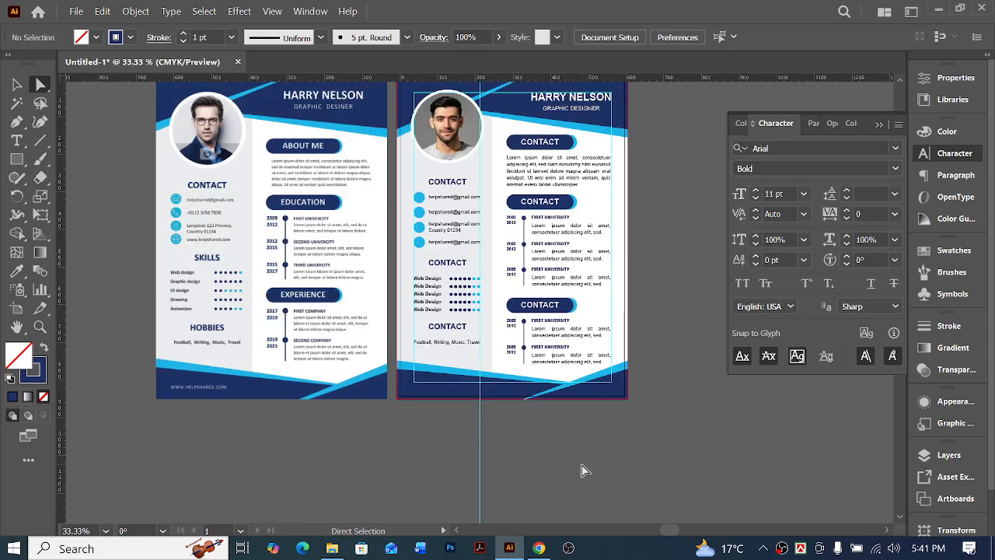